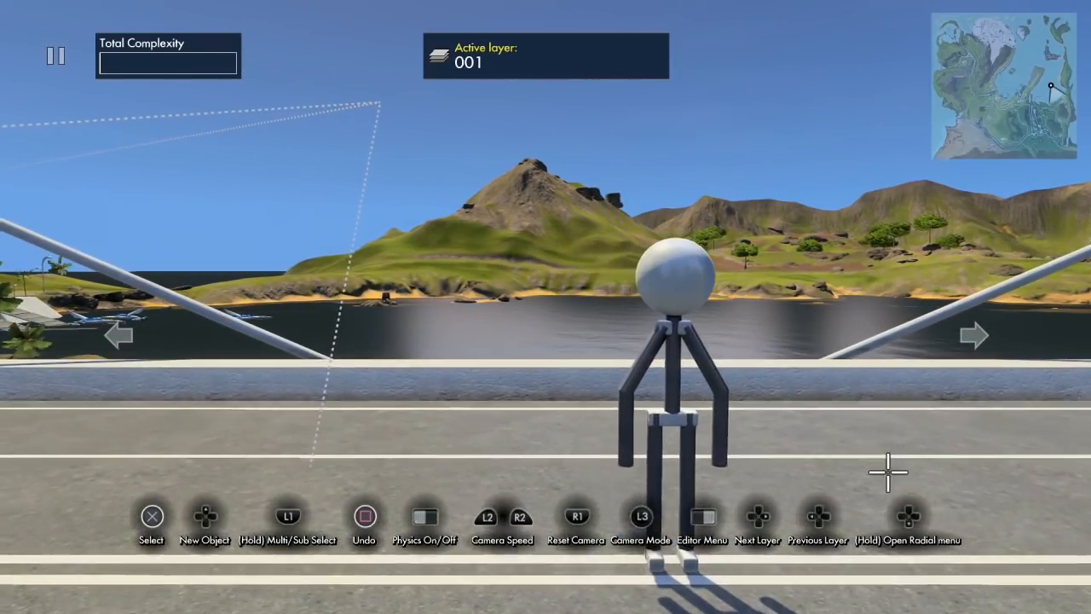
Examine the variations of the scaffold couplers in the Structures category of the object library.
key(Escape)
key(Right)
key(Right)
key(Right)
key(Right)
key(Right)
key(Right)
key(Right)
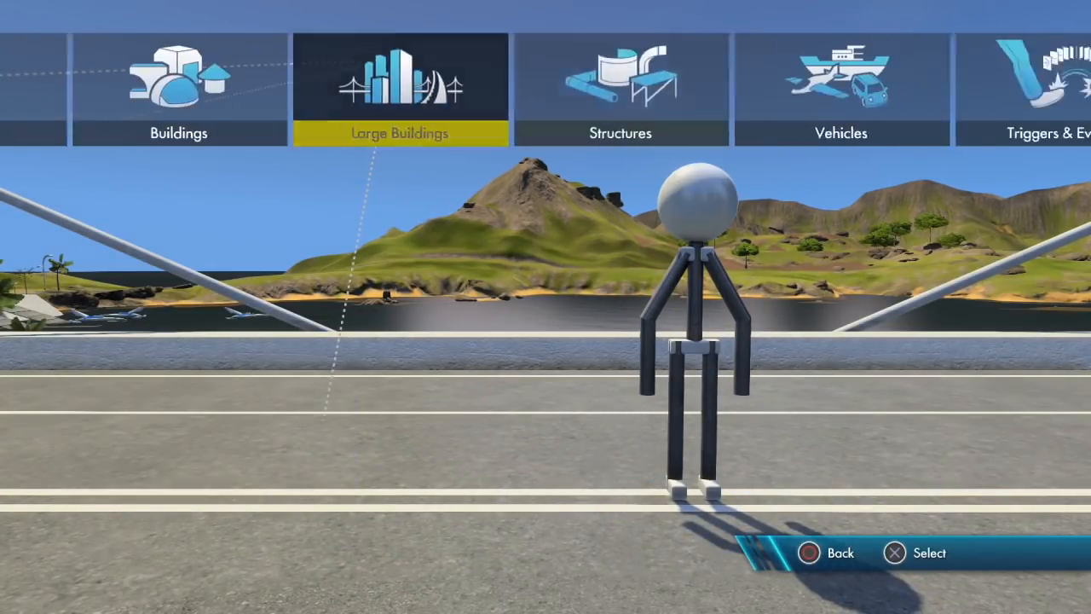
key(Return)
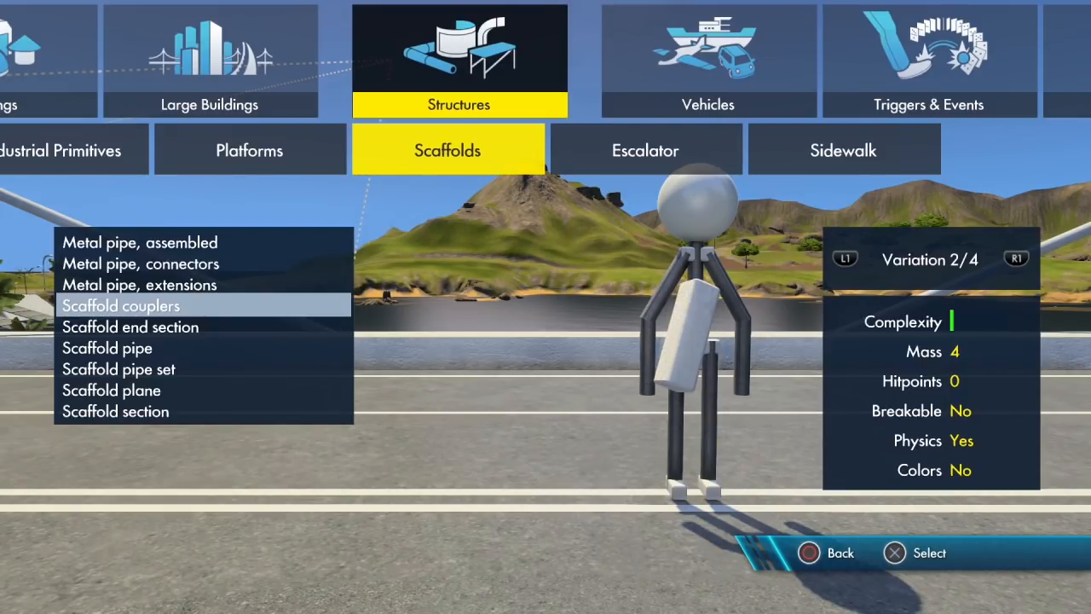
key(Escape)
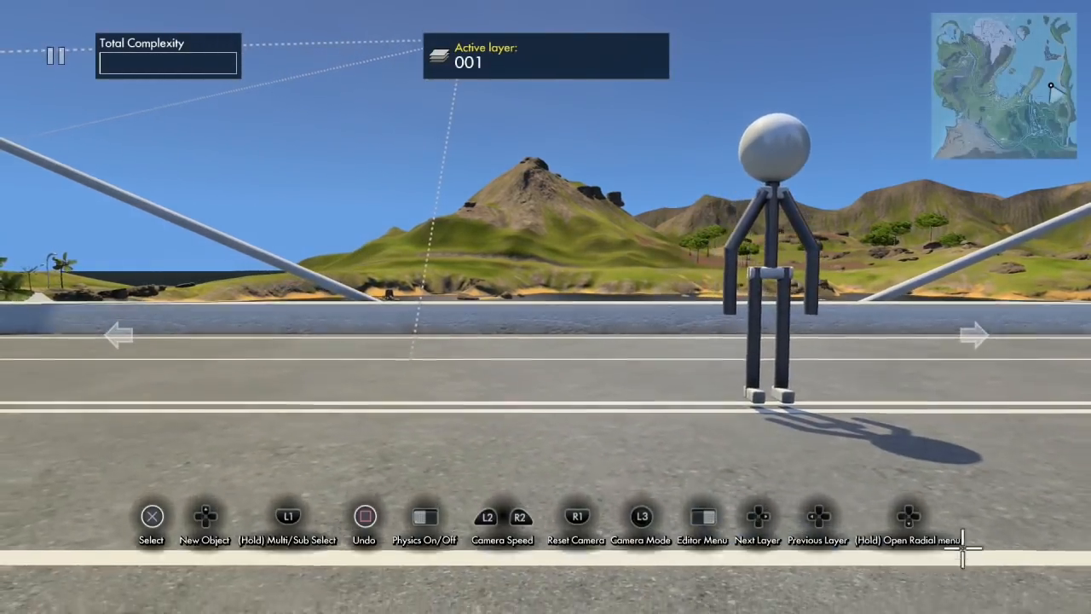
Place a dark limb segment beside the stick figure and add a vector object info data source above it.
click(870, 299)
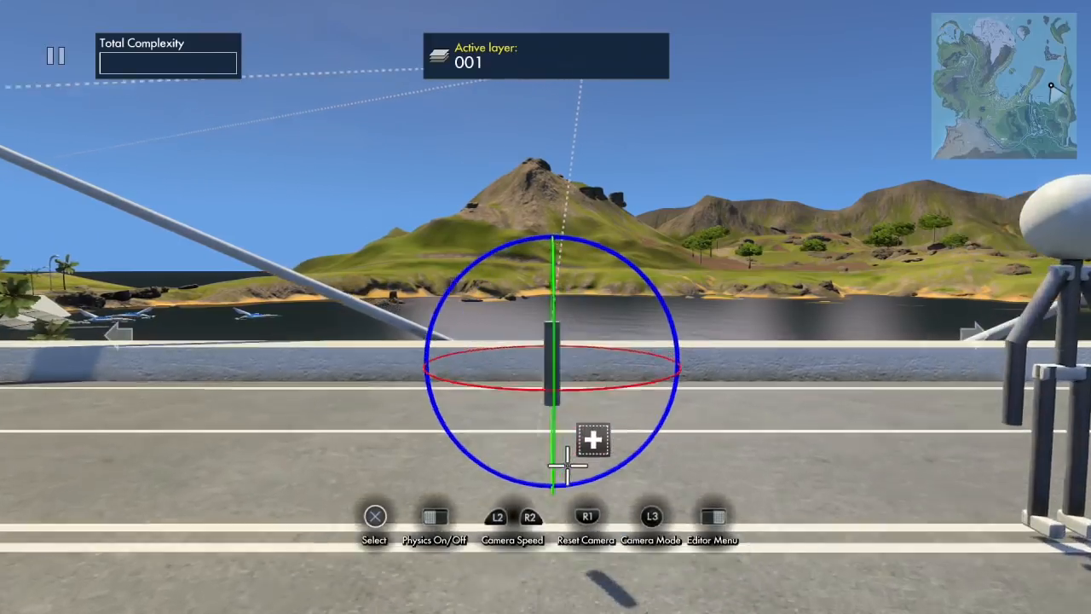
key(Escape)
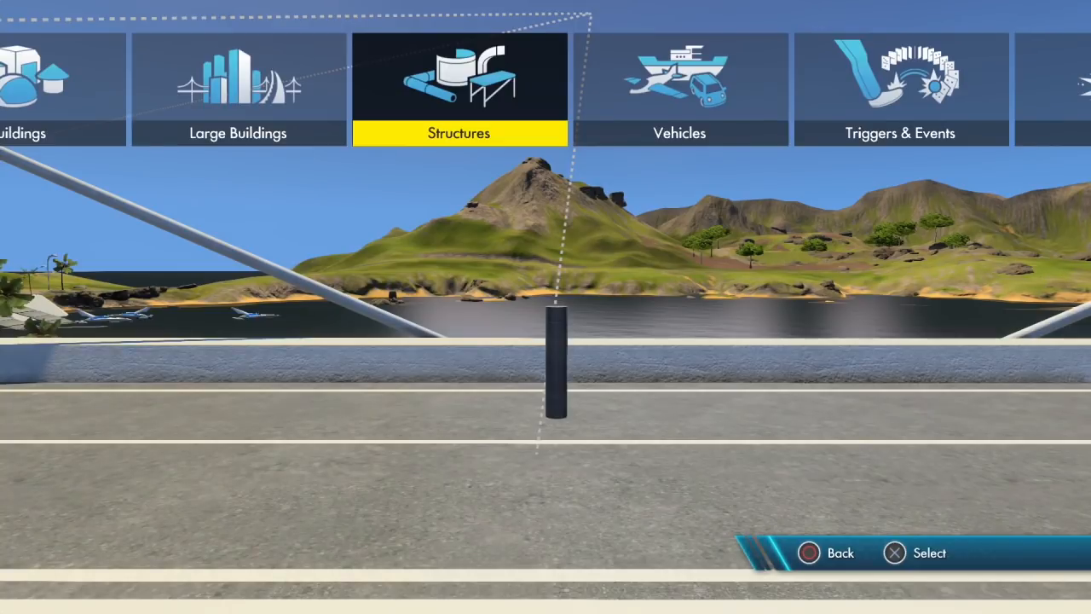
key(Right)
key(Right)
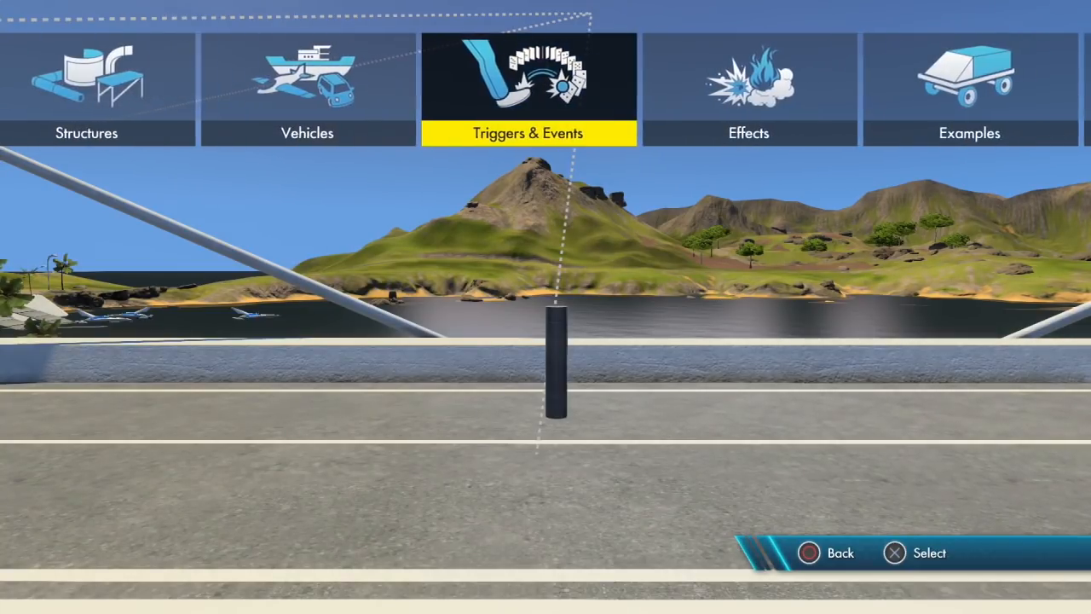
key(Return)
key(Down)
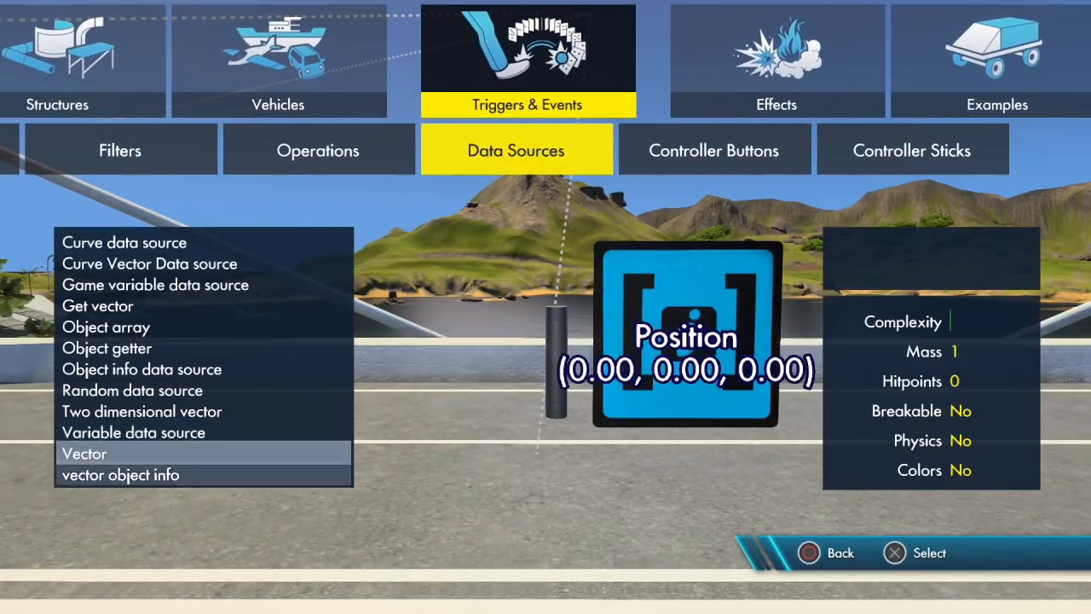
key(Return)
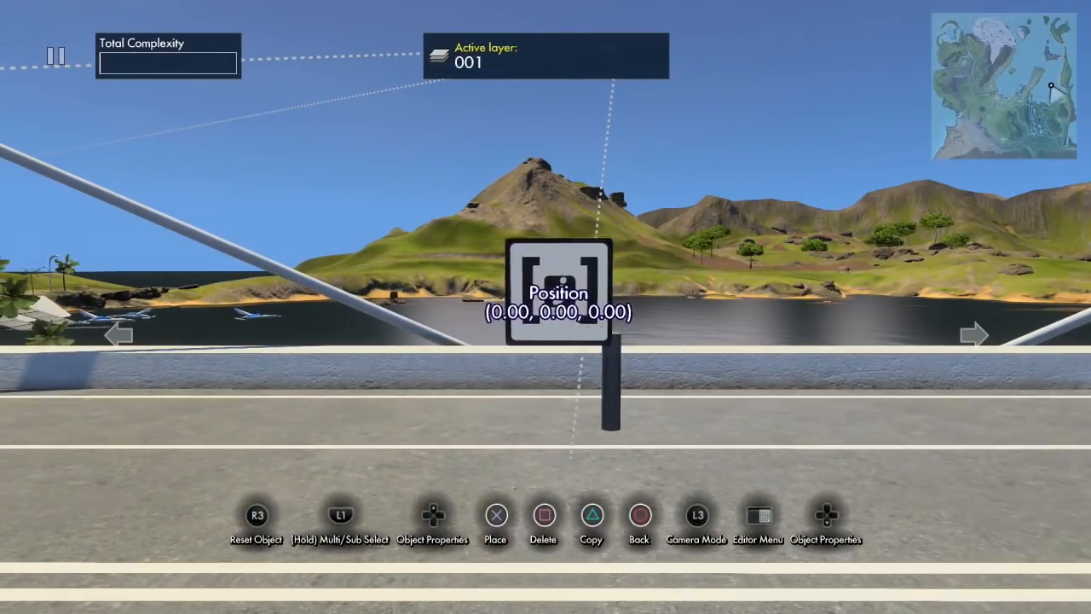
key(Return)
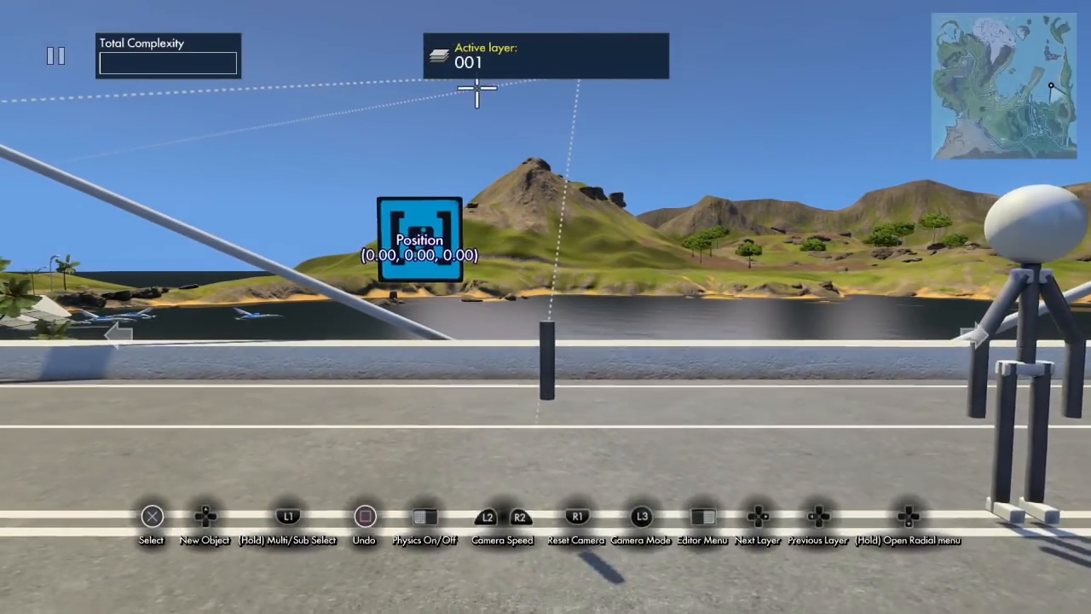
Add a dummy object from the Common Game category and place it near the limb segment's upper end.
key(Tab)
key(Escape)
key(Left)
key(Left)
key(Left)
key(Left)
key(Left)
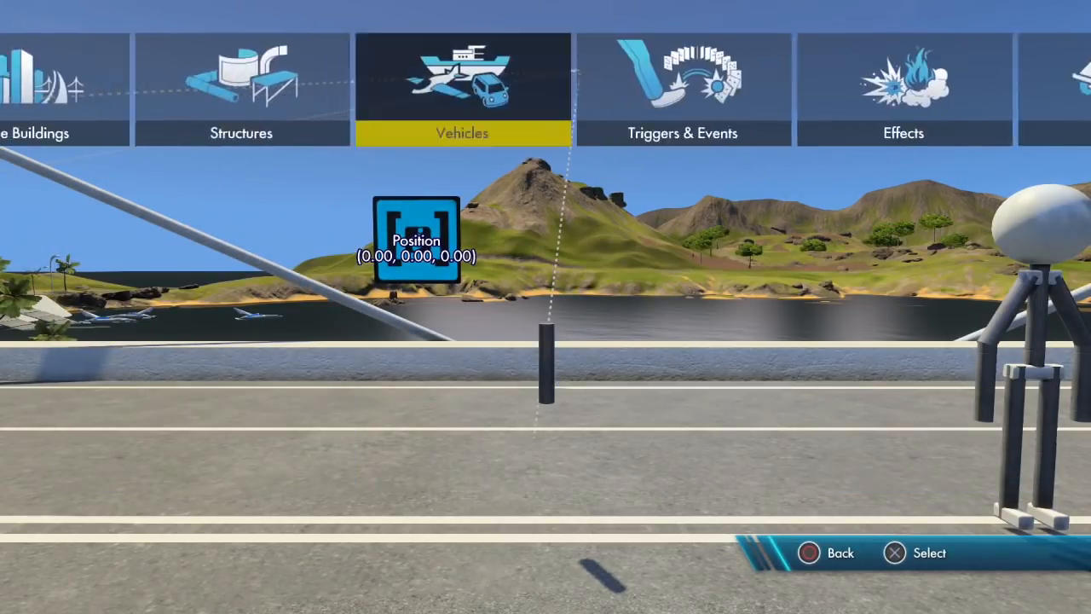
key(Left)
key(Left)
key(Left)
key(Left)
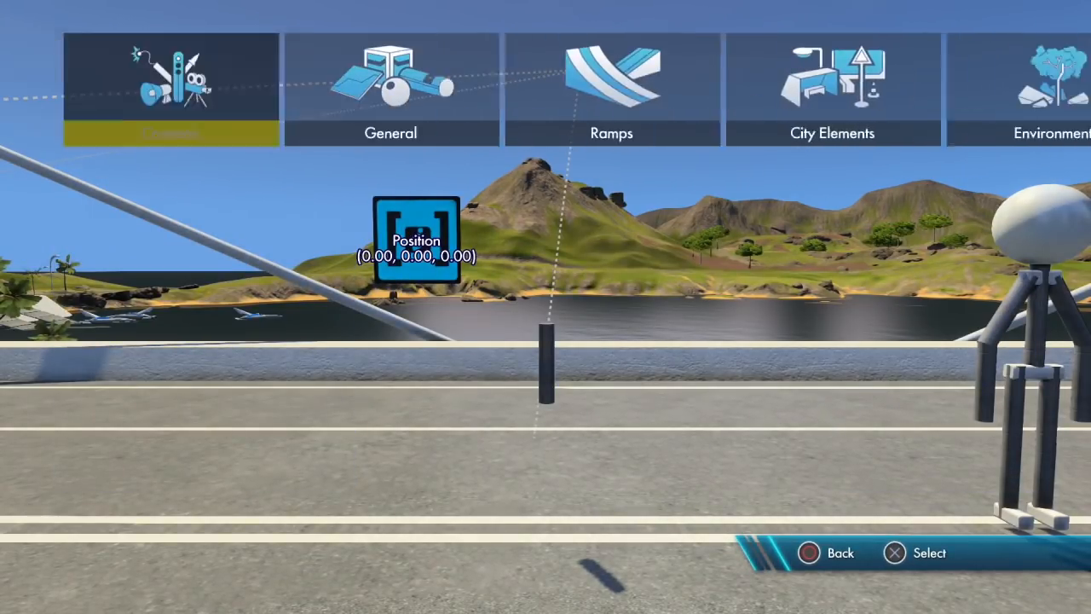
key(Return)
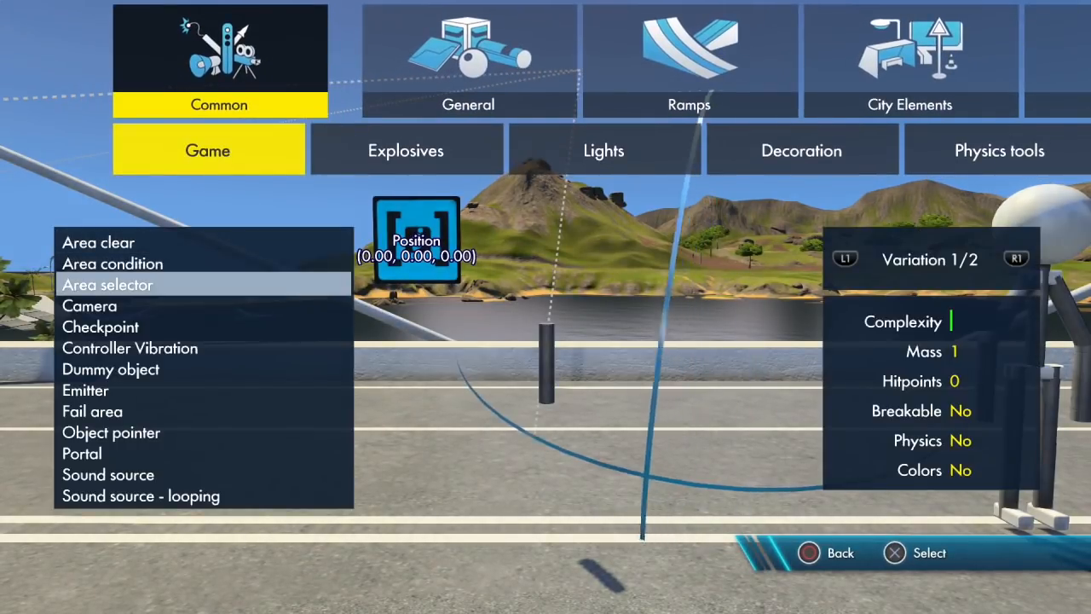
key(Down)
key(Down)
key(Down)
key(Down)
key(Return)
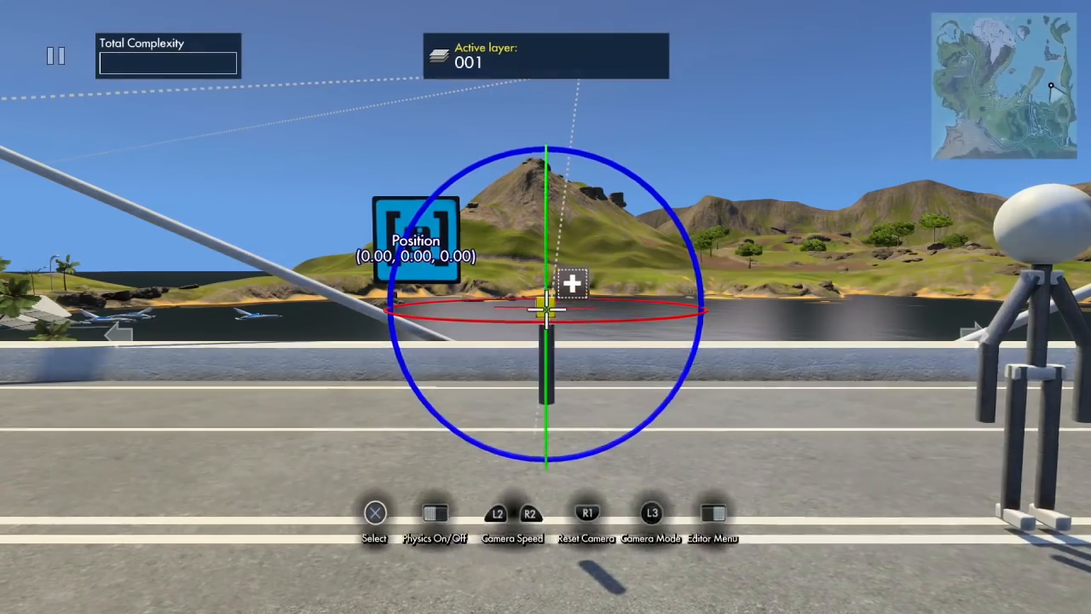
click(548, 321)
click(563, 319)
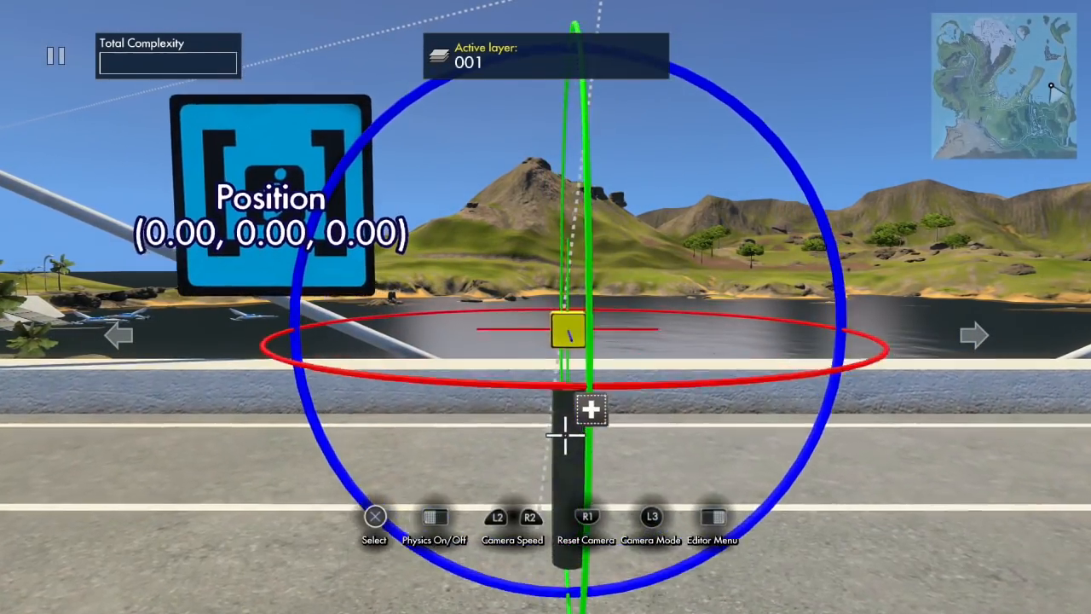
Align the dummy object with the limb segment and move it down to the segment's lower end.
click(612, 344)
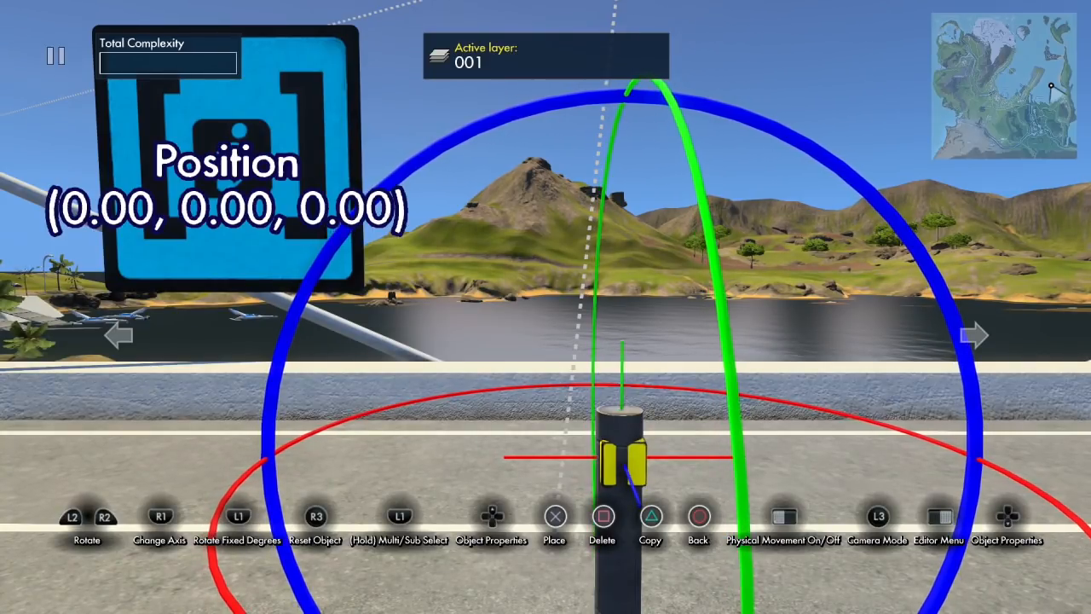
key(c)
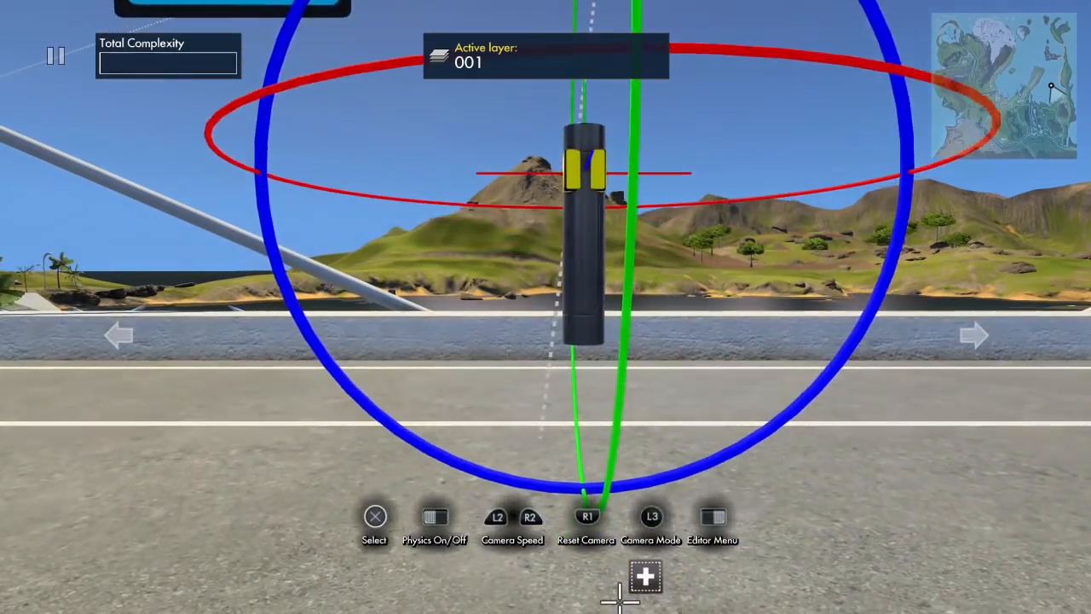
key(c)
key(Down)
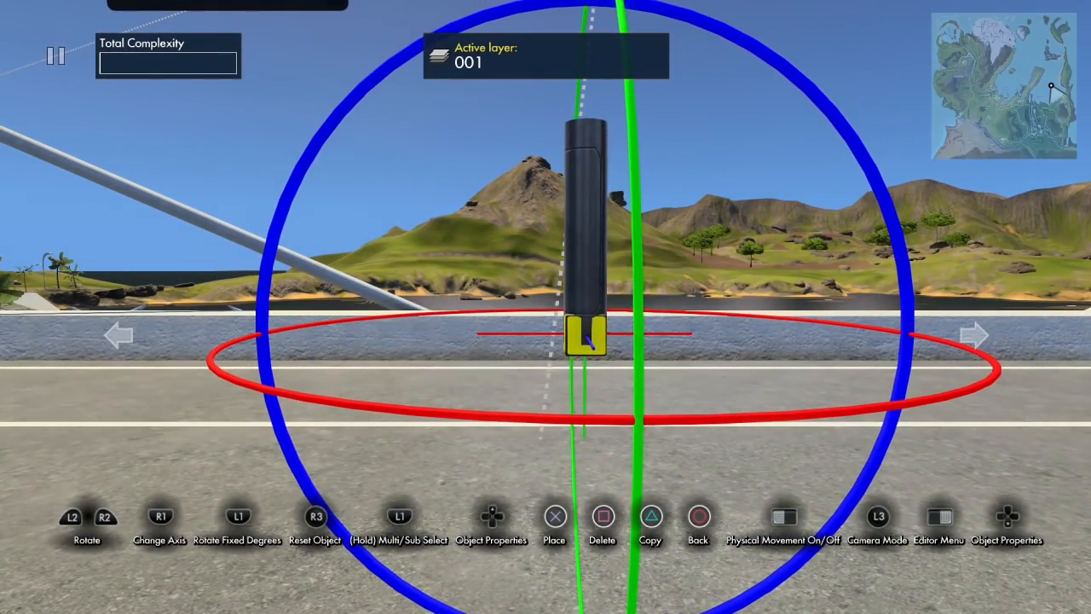
key(s)
key(d)
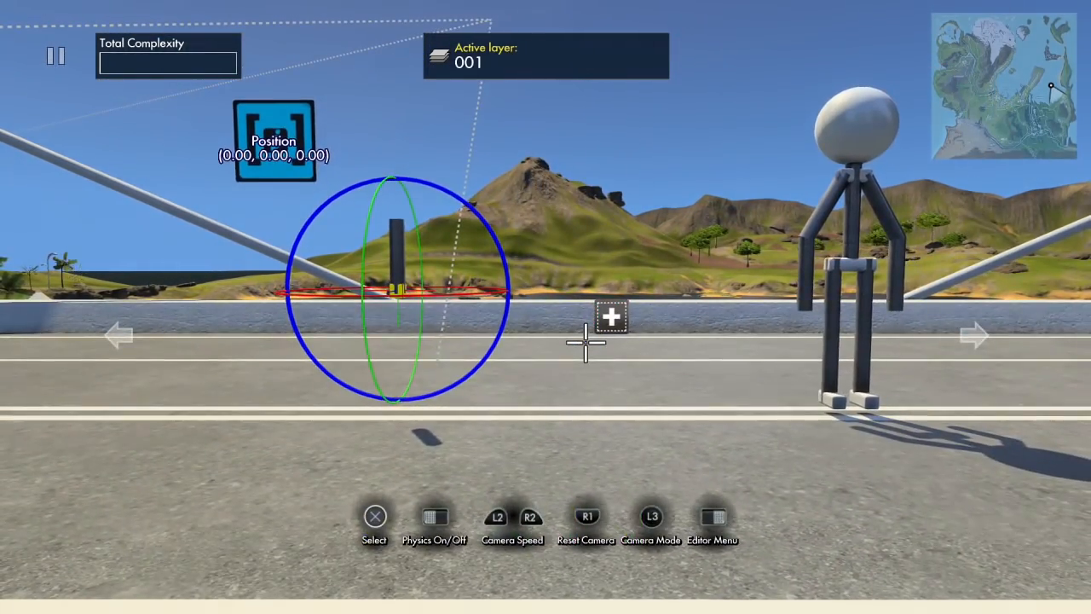
key(w)
key(a)
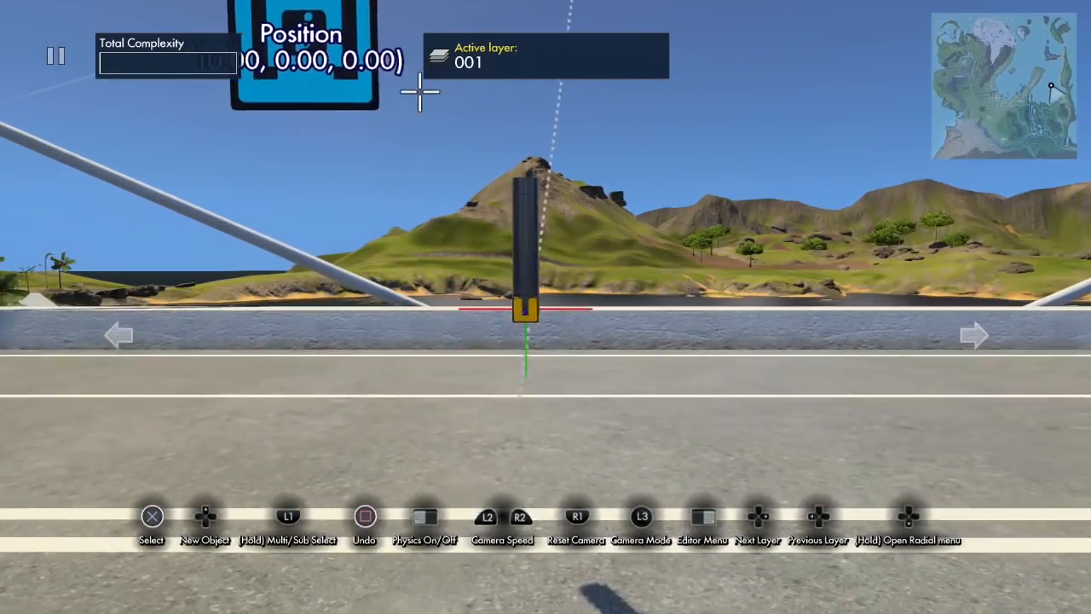
Set the dummy object at the segment's lower end as the target of the vector object info.
key(Return)
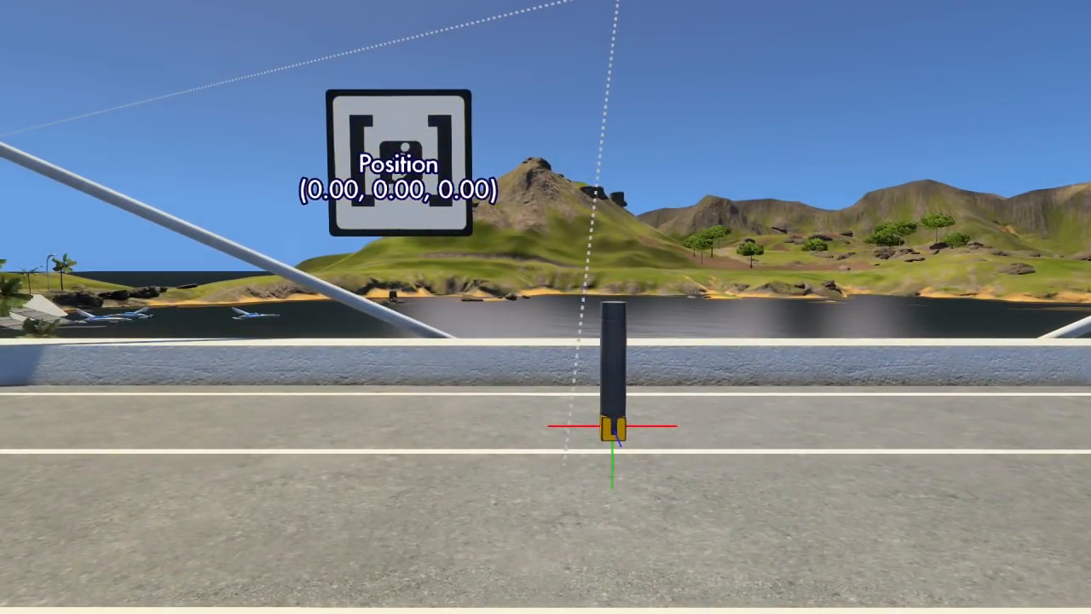
key(Down)
key(Return)
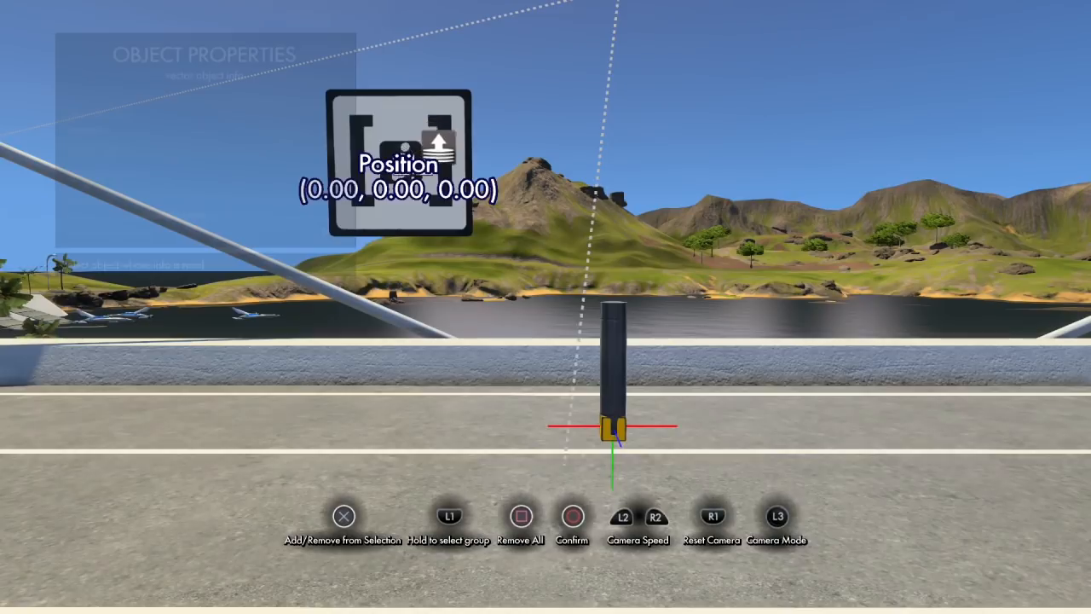
key(w)
key(s)
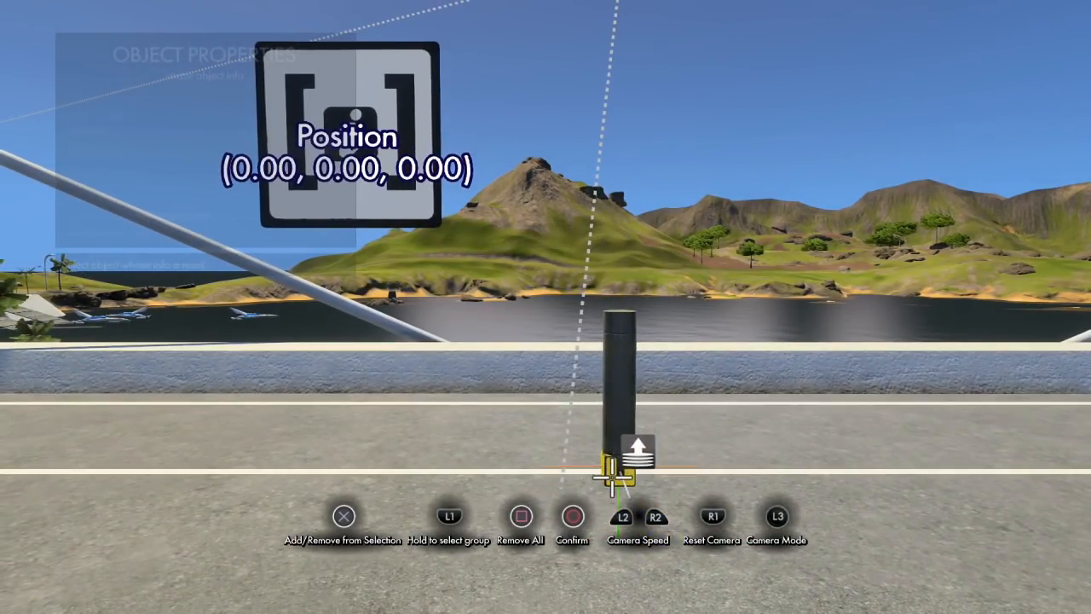
key(Return)
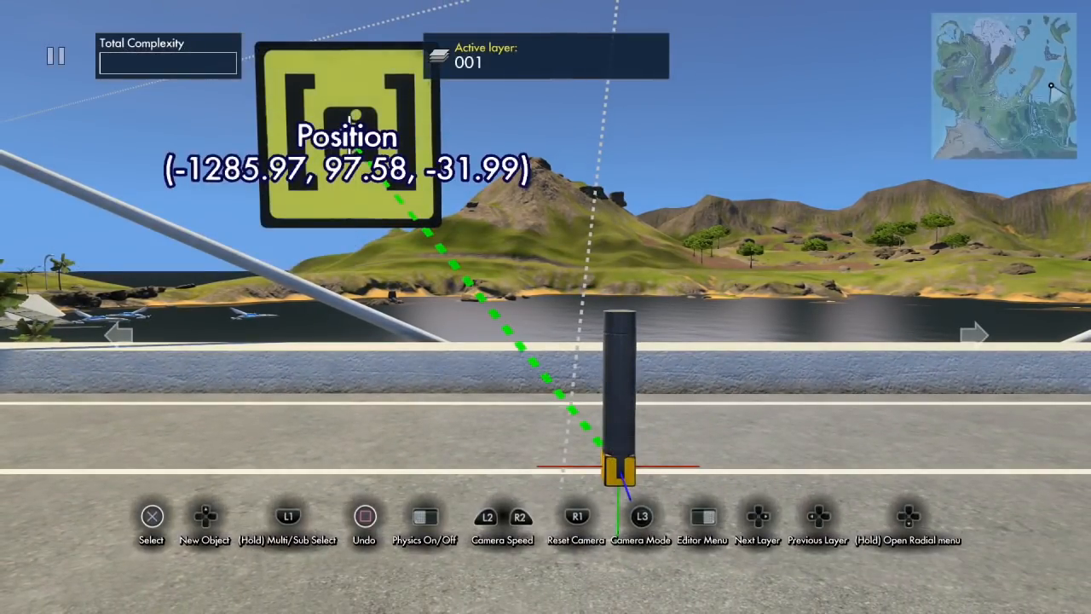
Glue the limb segment and the dummy object at its lower end together.
key(s)
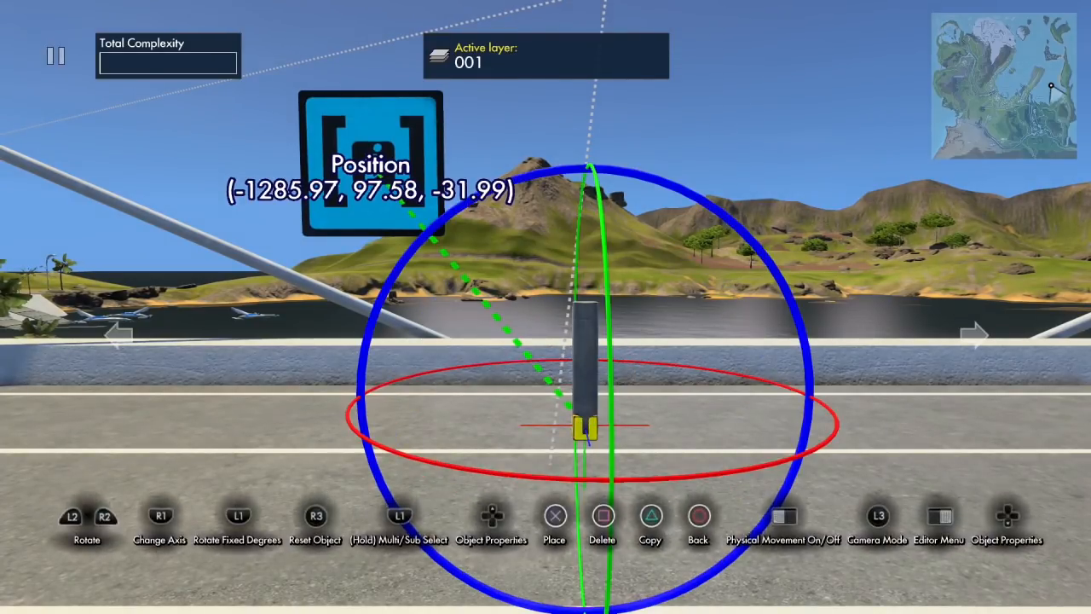
key(Up)
key(Down)
key(Down)
key(Down)
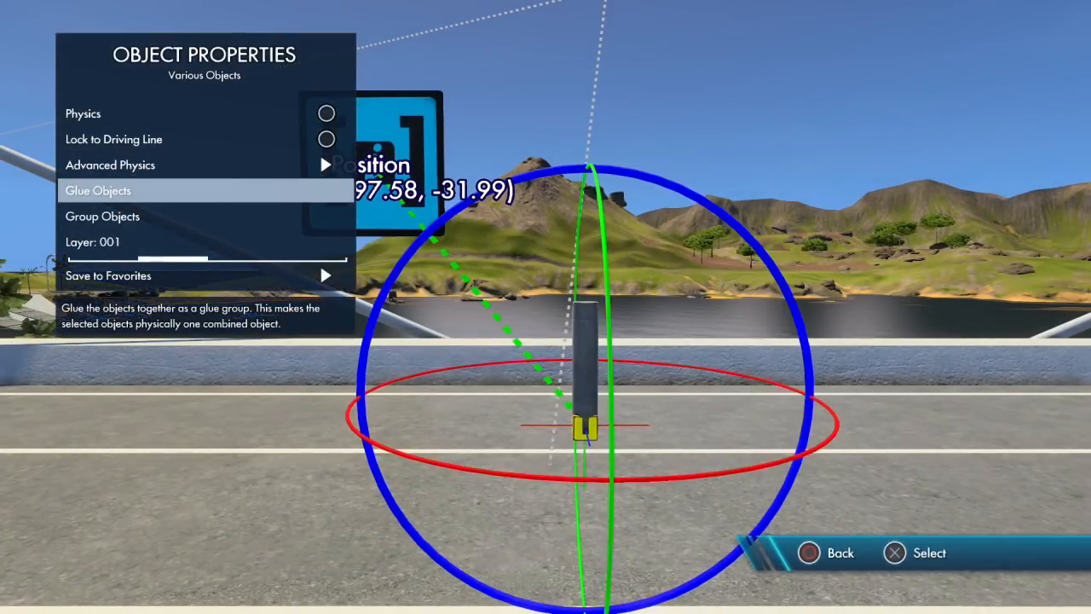
key(Return)
key(Down)
key(Down)
key(Escape)
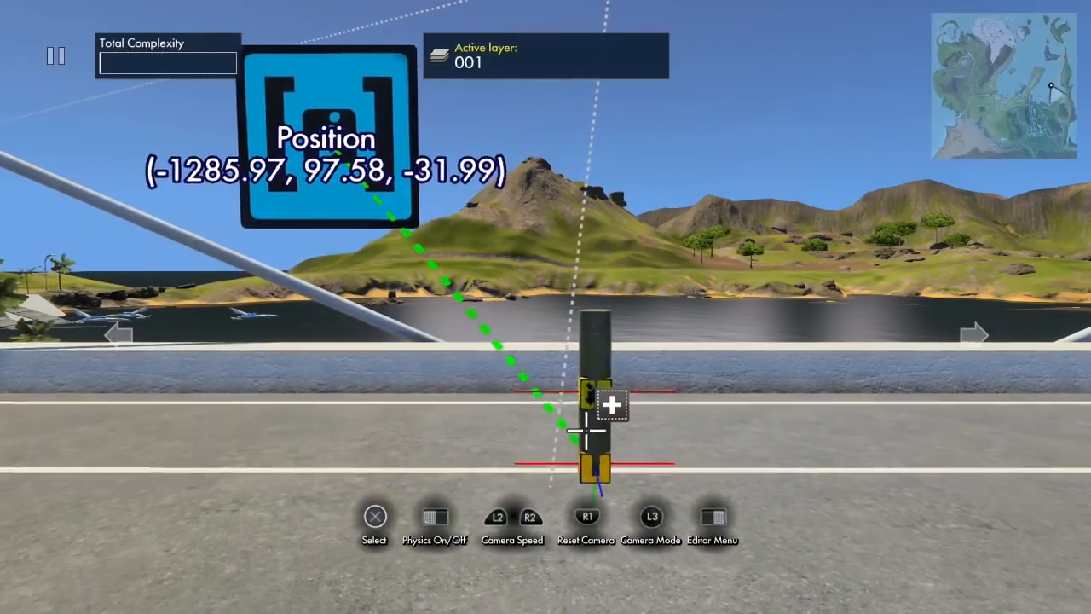
Place a second dummy object at the segment's upper end and test rotating the segment around it.
click(587, 430)
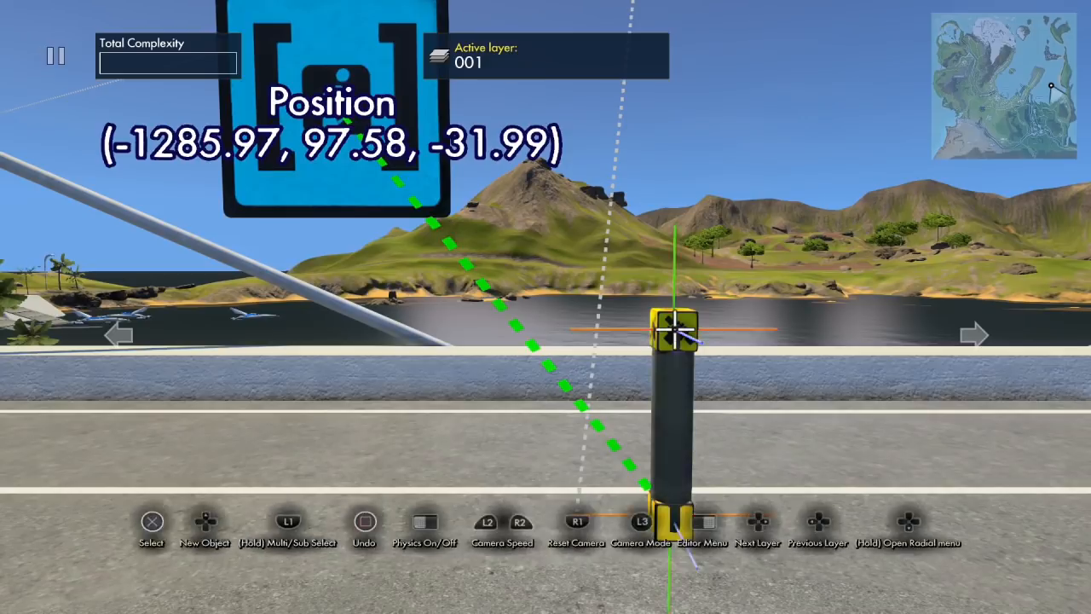
click(654, 390)
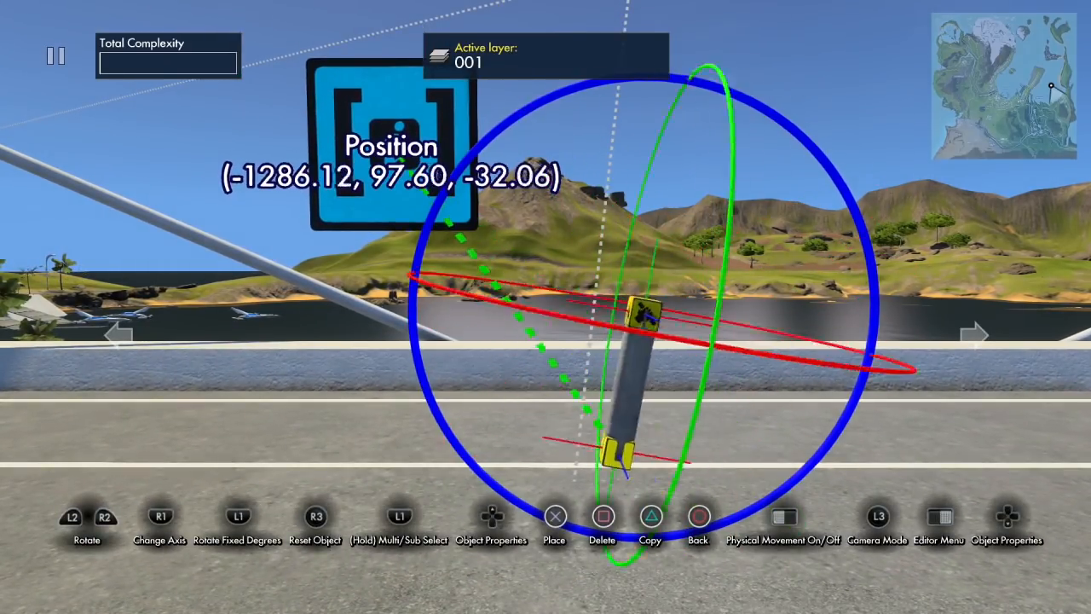
click(644, 313)
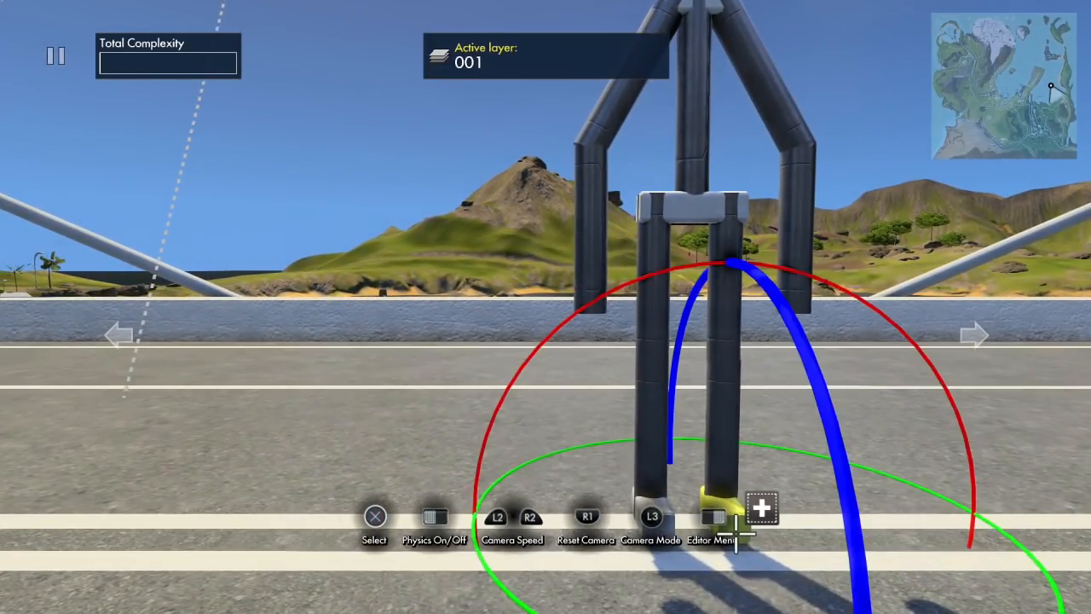
Glue the stick figure's lower leg, foot and dummy object together and select the glued group's pivot.
click(733, 455)
key(Right)
key(Down)
key(Down)
key(Down)
key(Down)
key(Down)
key(Return)
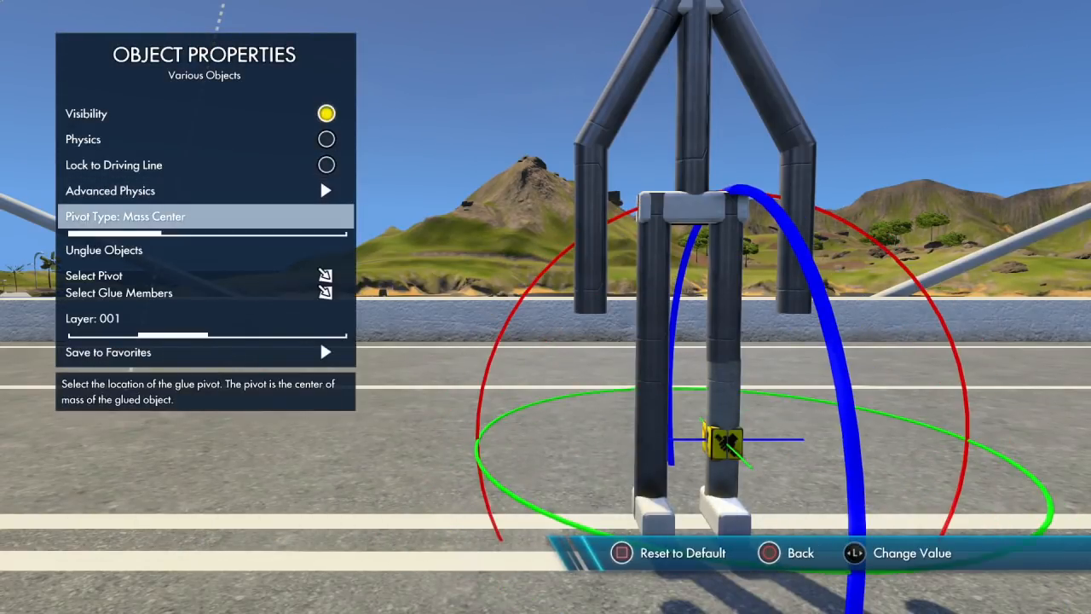
key(Down)
key(Down)
key(Return)
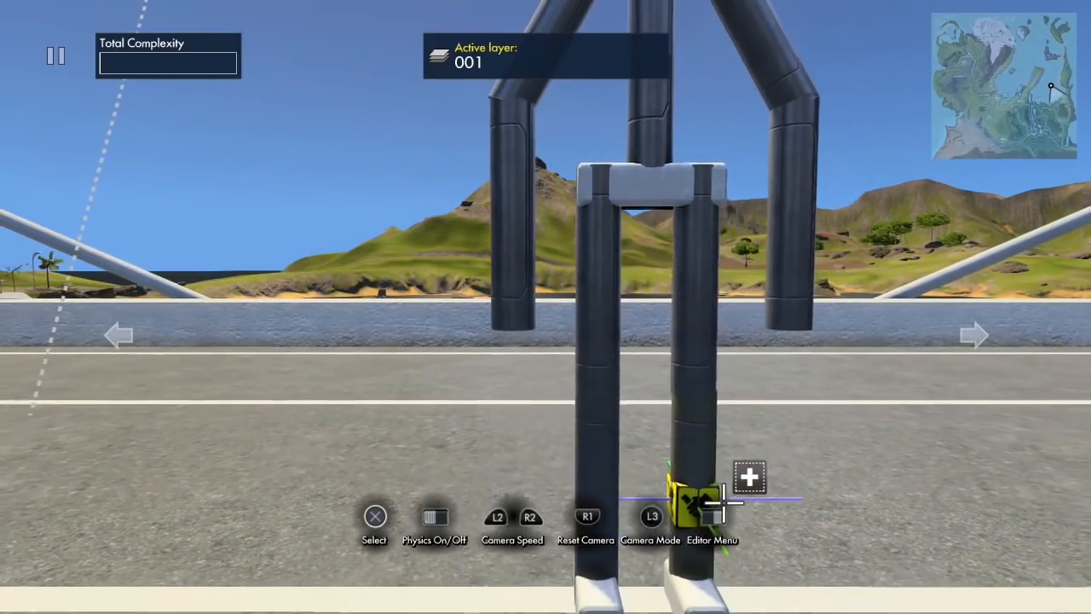
Move the dummy object up to the knee and position the lower leg with its foot below the separate limb segment.
click(721, 503)
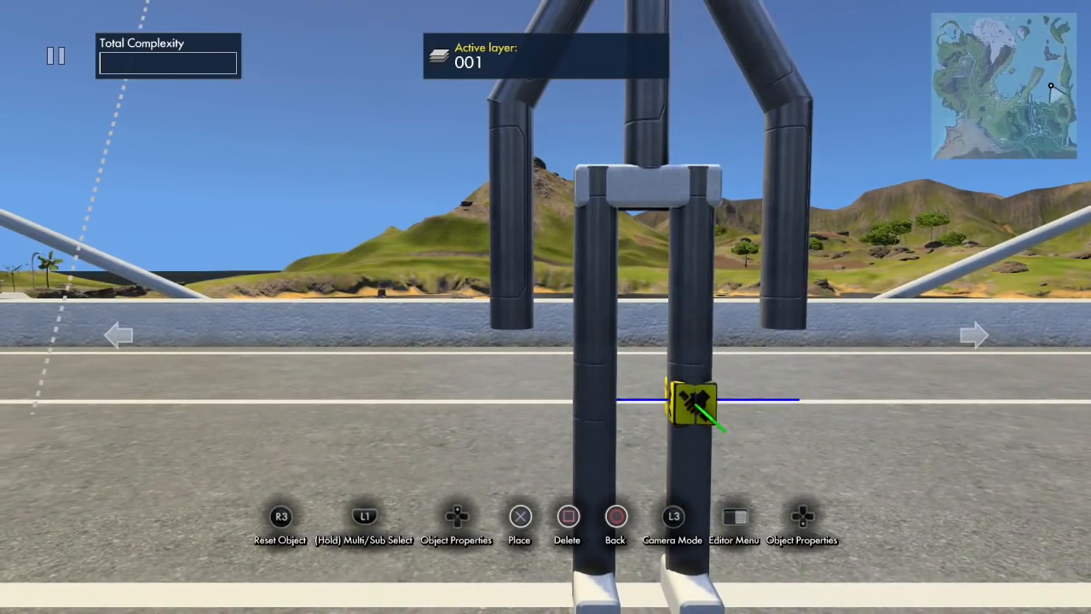
click(691, 400)
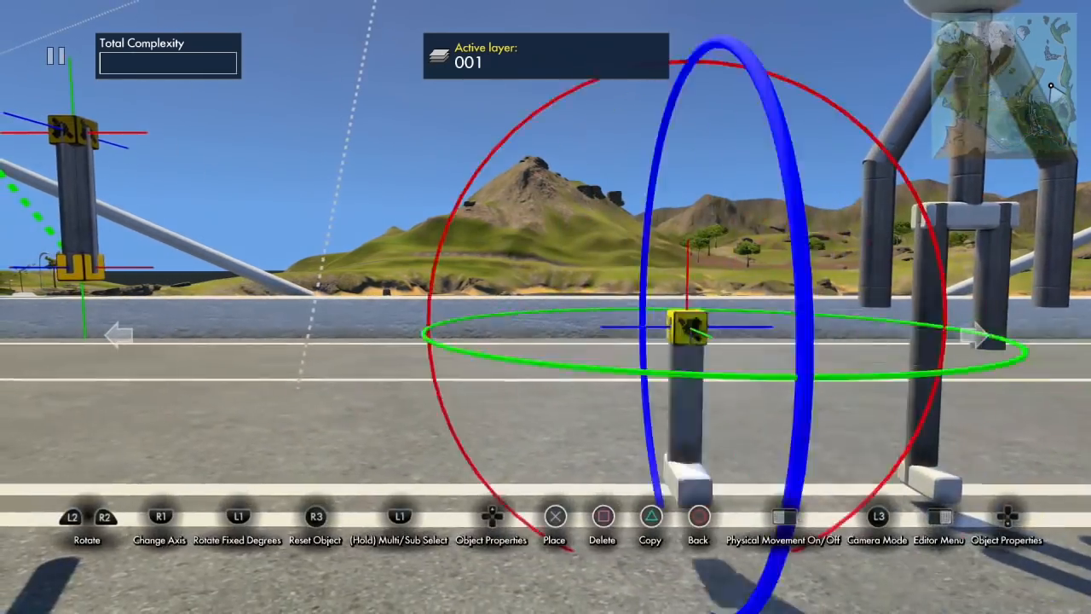
click(518, 323)
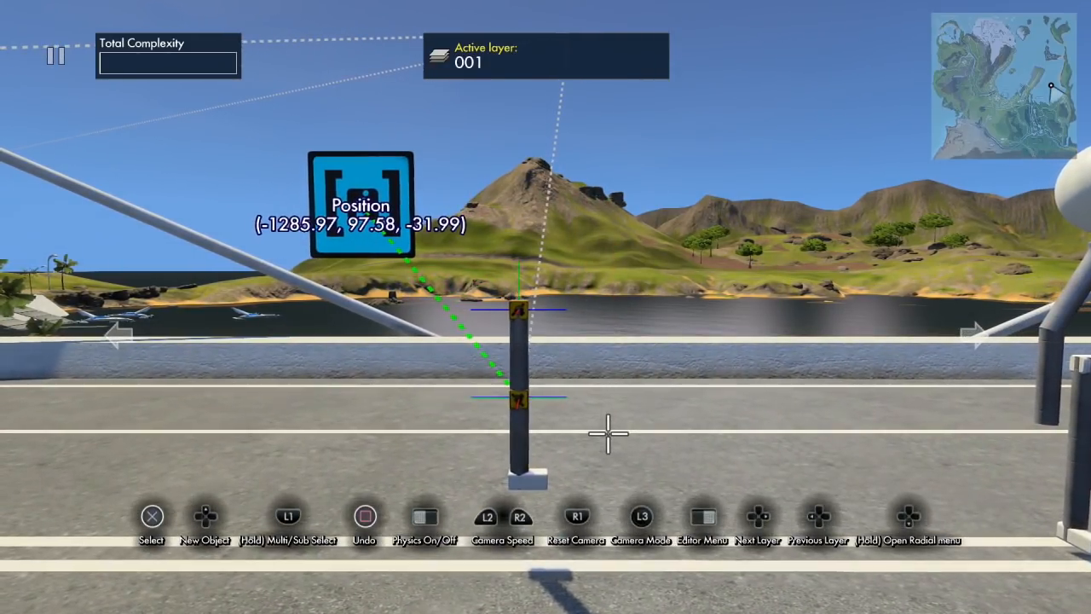
click(528, 460)
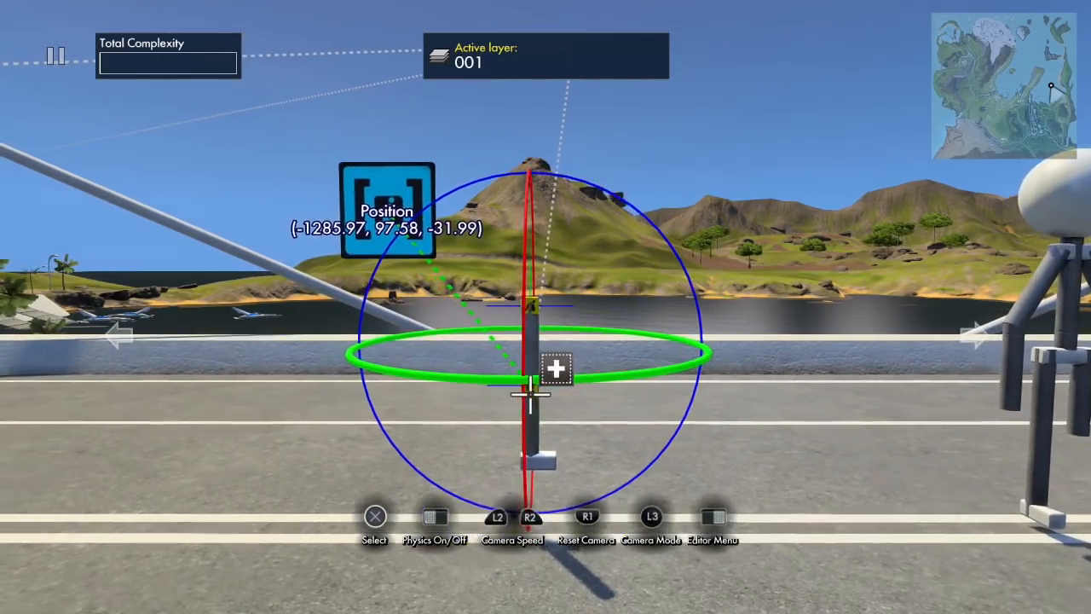
Tilt the glued lower leg group and place two interval triggers above the leg setup.
click(533, 359)
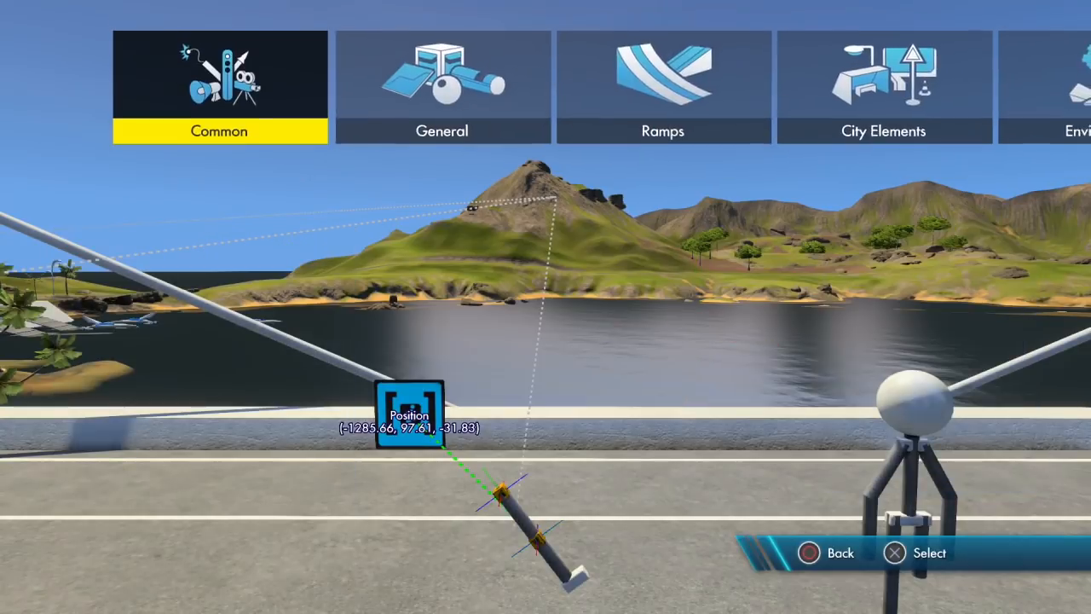
key(Right)
key(Right)
key(Right)
key(Right)
key(Right)
key(Right)
key(Right)
key(Right)
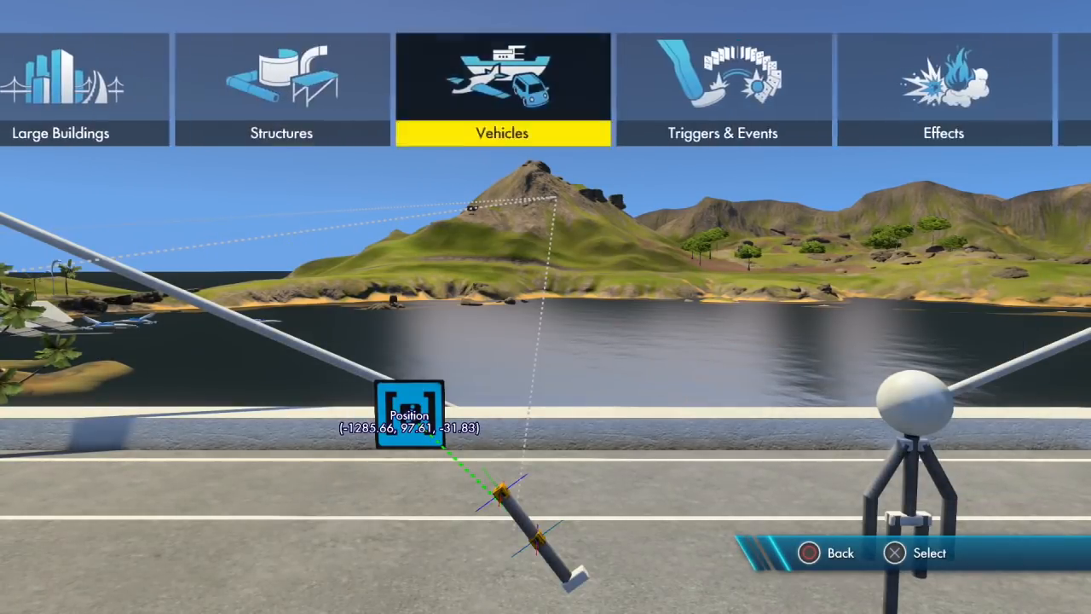
key(Right)
key(Return)
key(Left)
key(Left)
key(Left)
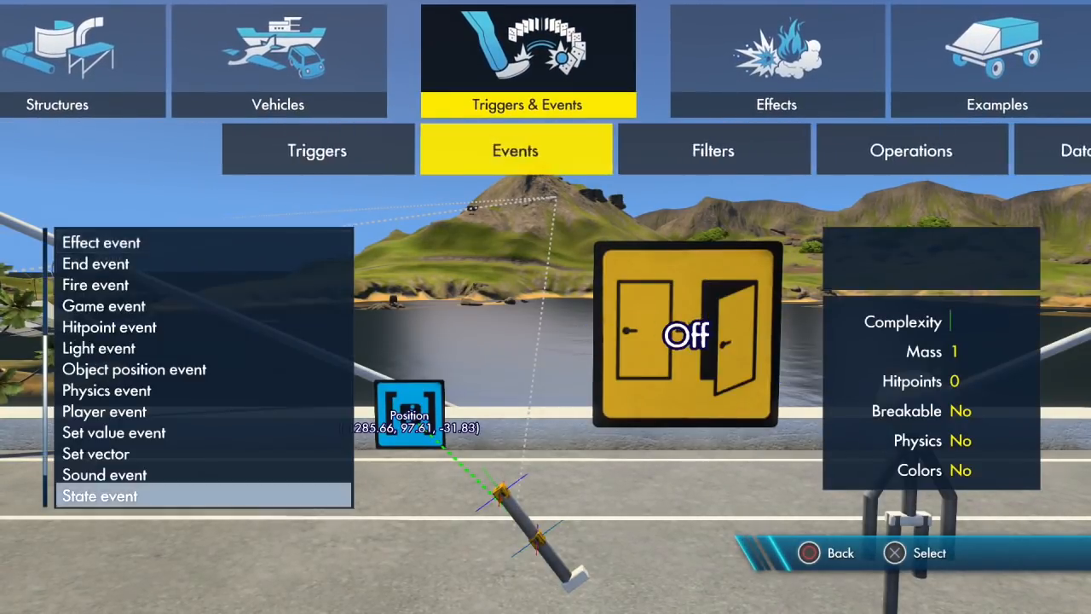
key(Left)
key(Up)
key(Down)
key(Return)
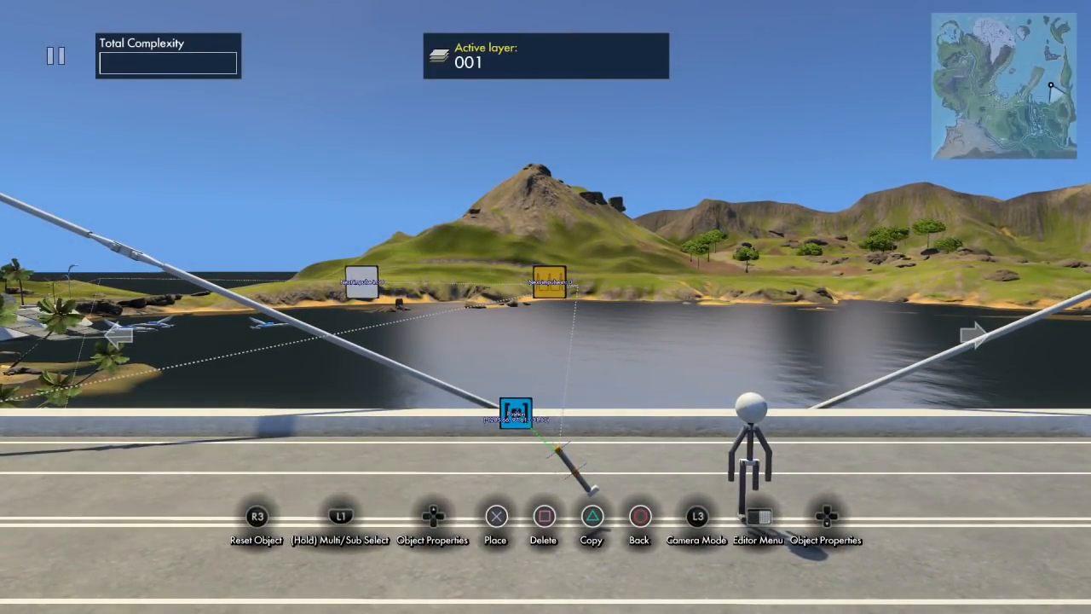
key(Return)
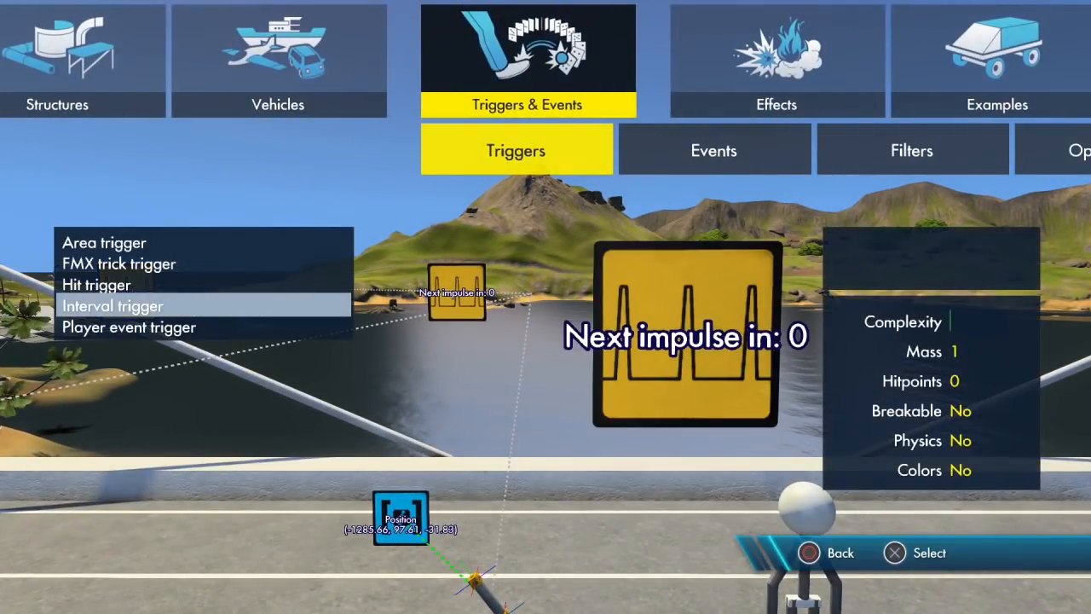
Place a state event directly above the interval trigger nearest the leg.
key(Right)
key(Up)
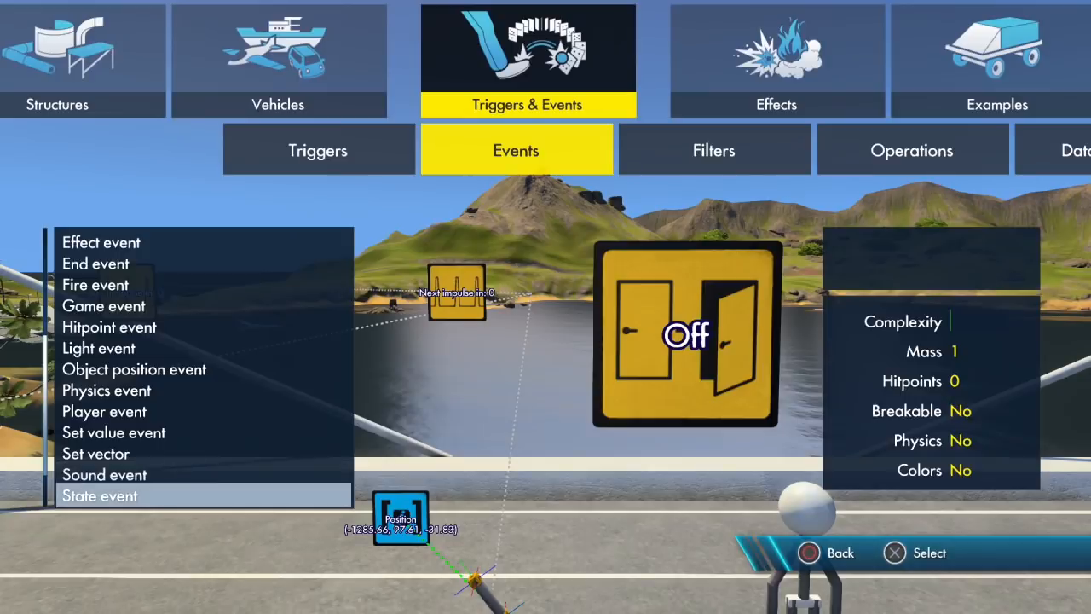
key(Return)
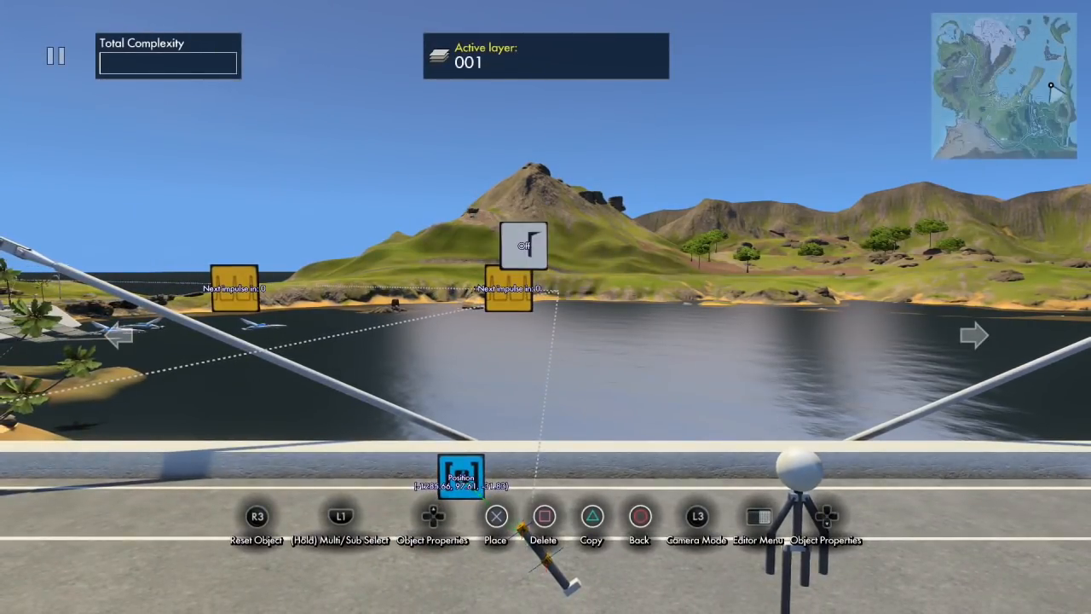
key(Return)
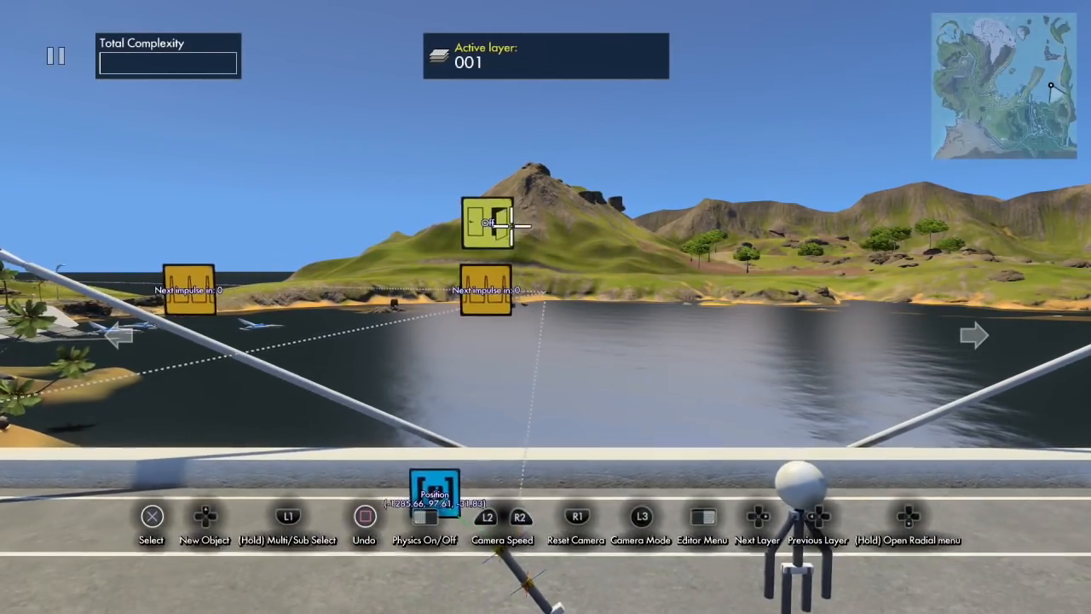
Place an object position event beside the interval trigger below the state event.
key(Tab)
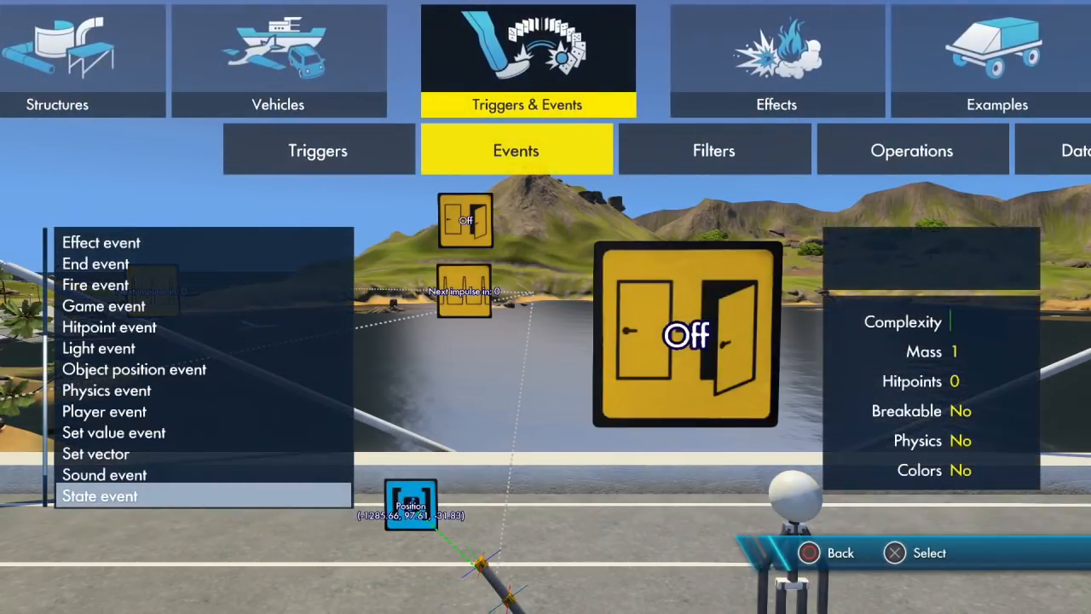
key(Up)
key(Up)
key(Up)
key(Up)
key(Up)
key(Return)
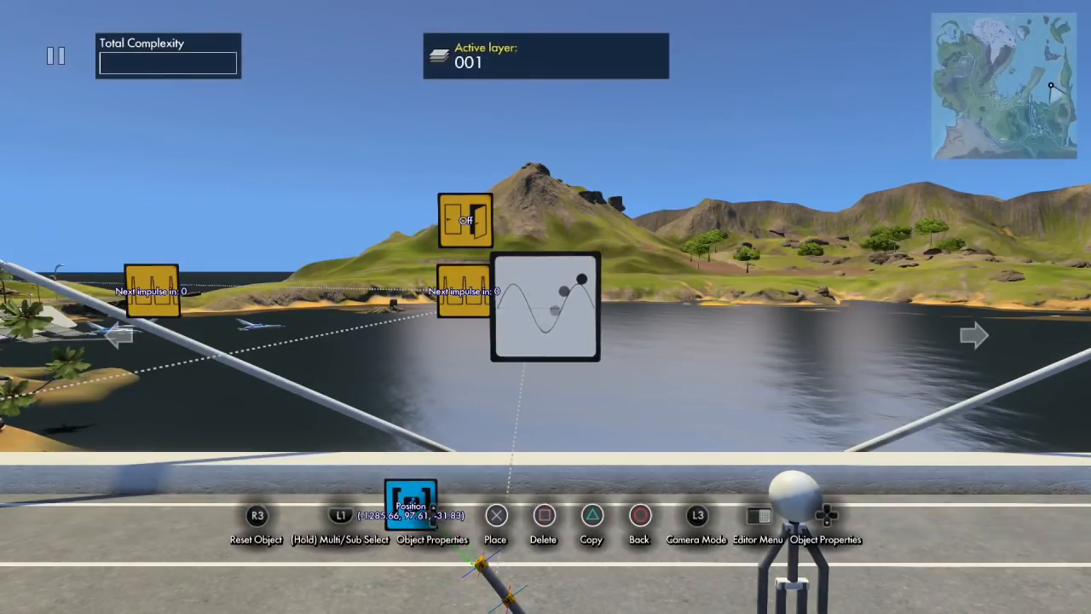
key(Return)
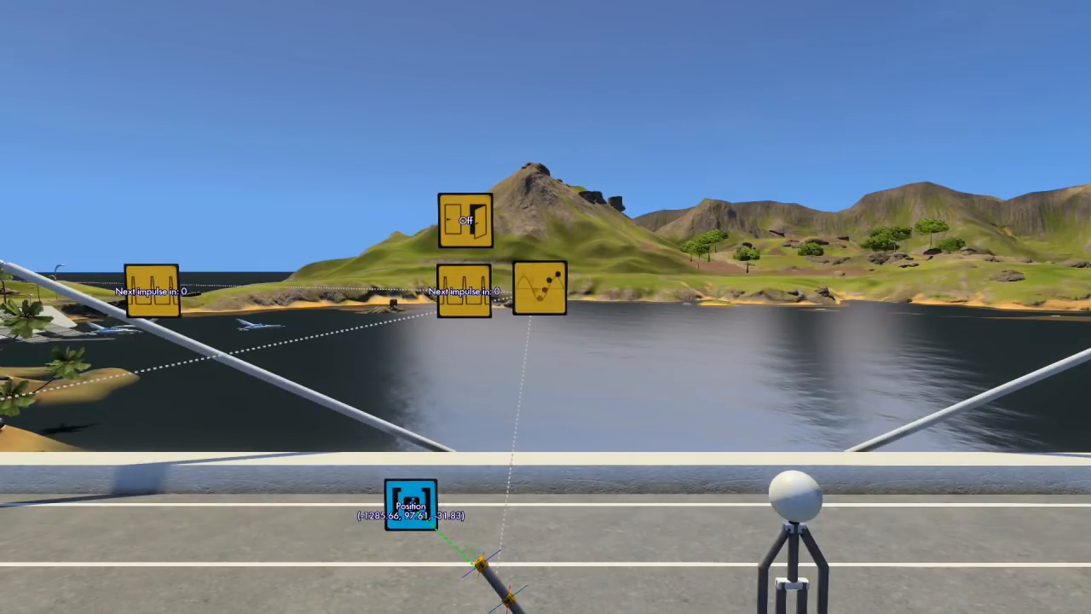
Place an impulse delay filter above the state event.
key(Tab)
key(Right)
key(Down)
key(Down)
key(Down)
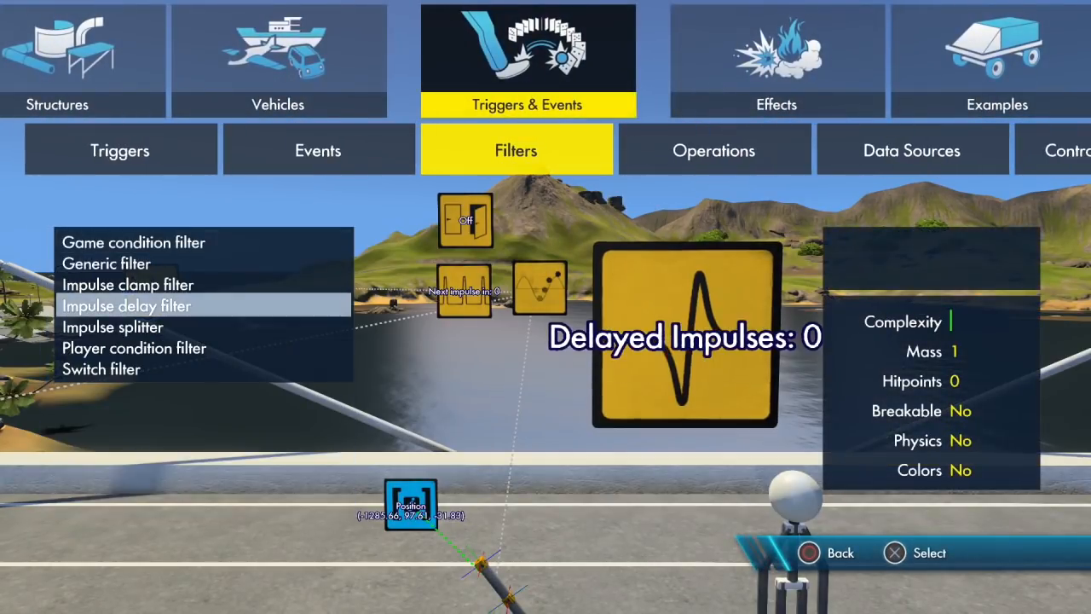
key(Return)
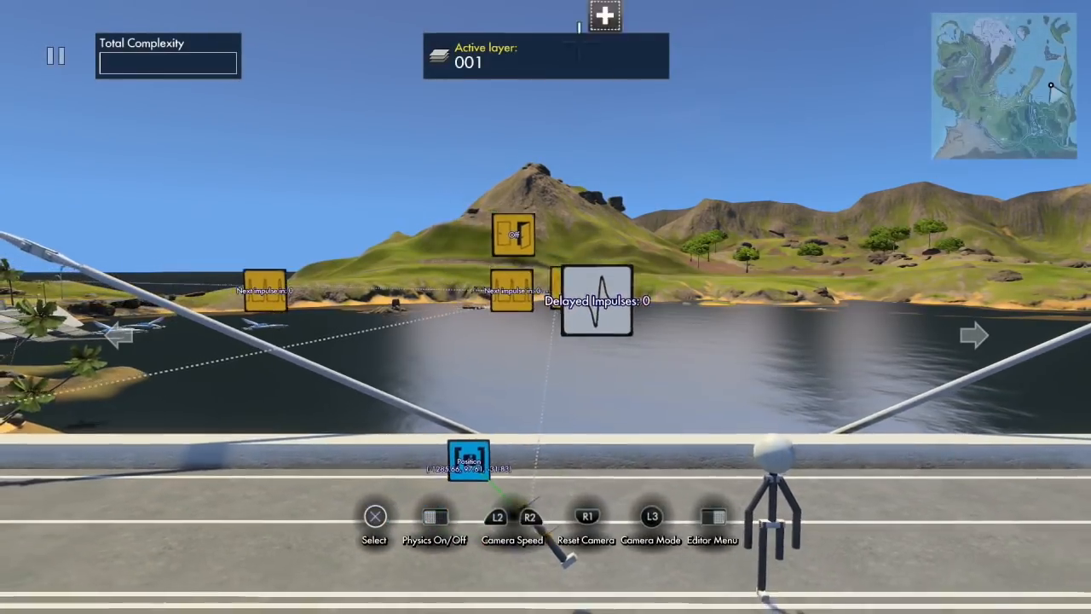
key(Return)
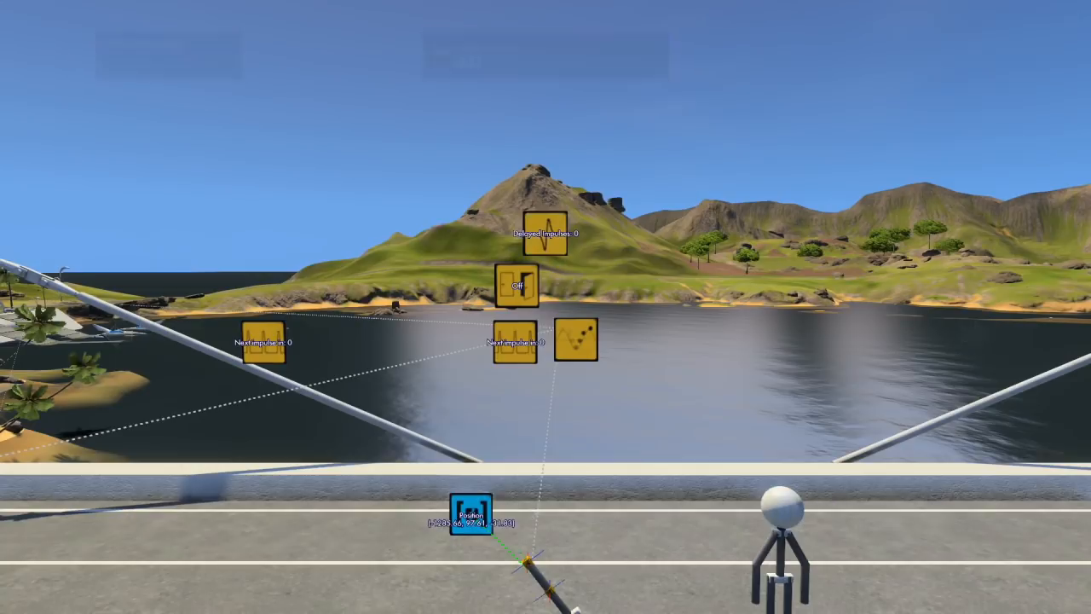
Place a curve data source directly above the object position event.
key(Tab)
key(Right)
key(Right)
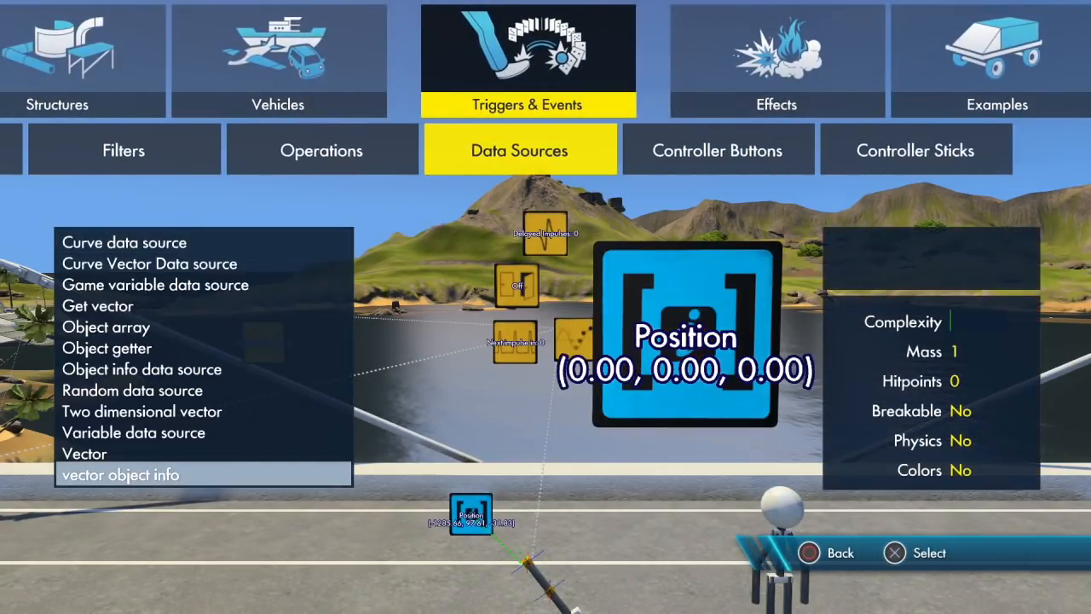
key(Up)
key(Up)
key(Up)
key(Up)
key(Up)
key(Up)
key(Up)
key(Up)
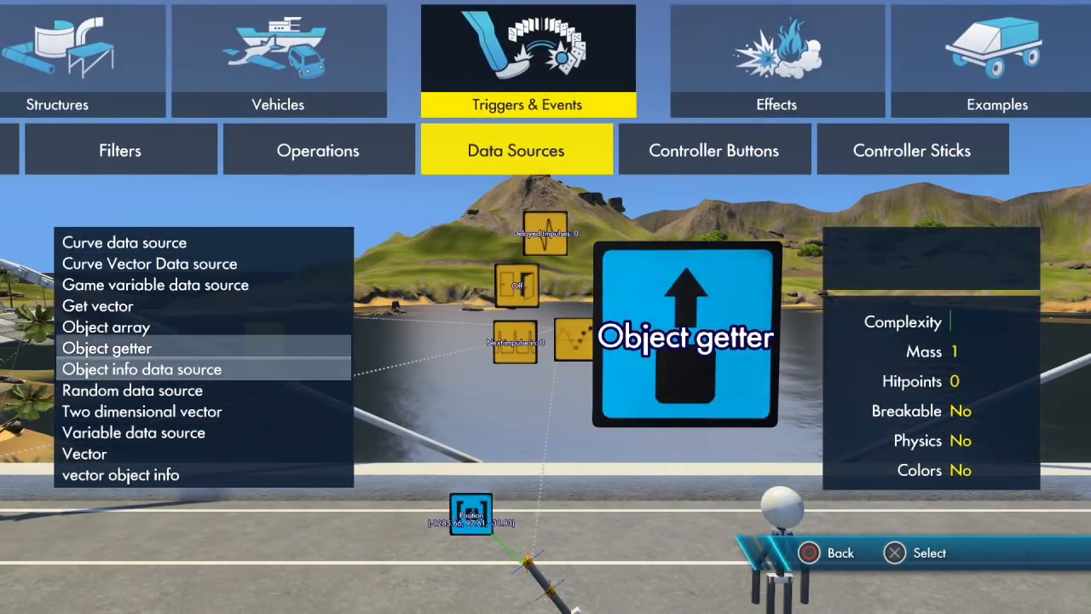
key(Up)
key(Up)
key(Up)
key(Return)
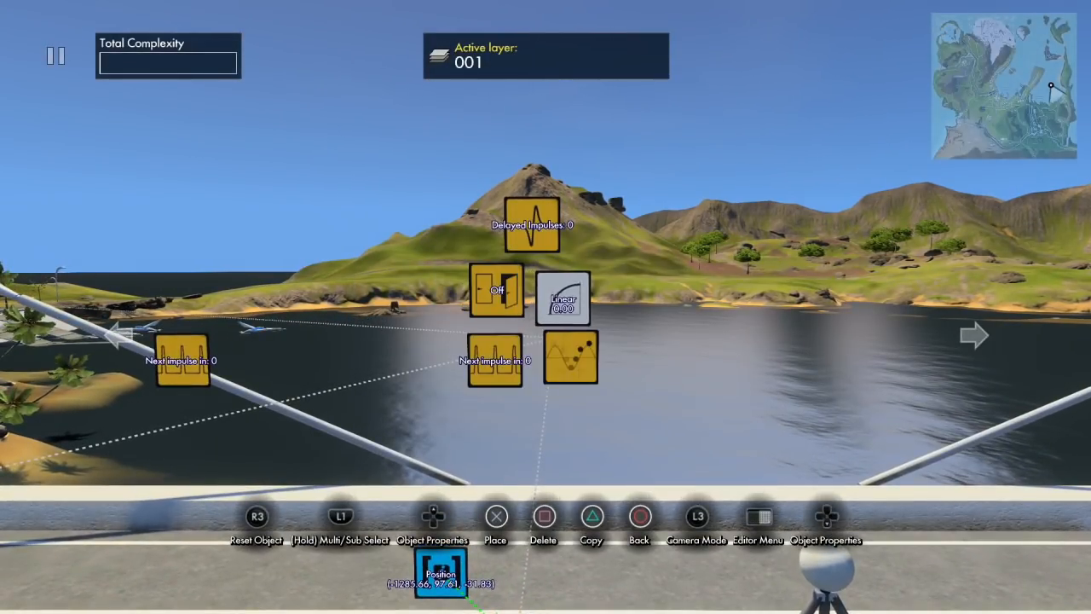
key(Return)
Set the interval of the trigger next to the object position event to 1 tick.
key(Return)
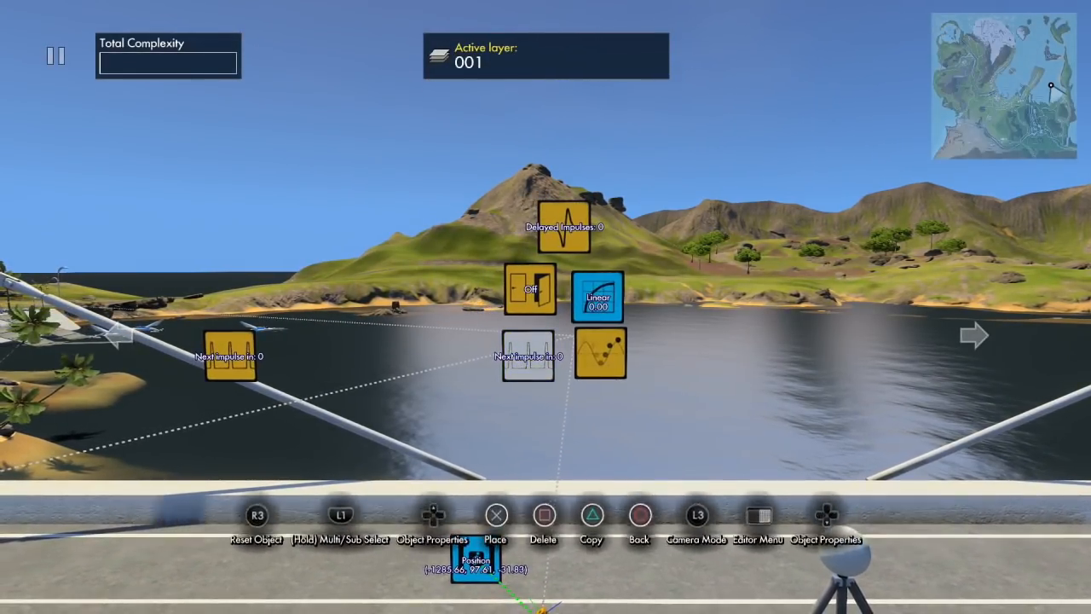
key(Up)
key(Return)
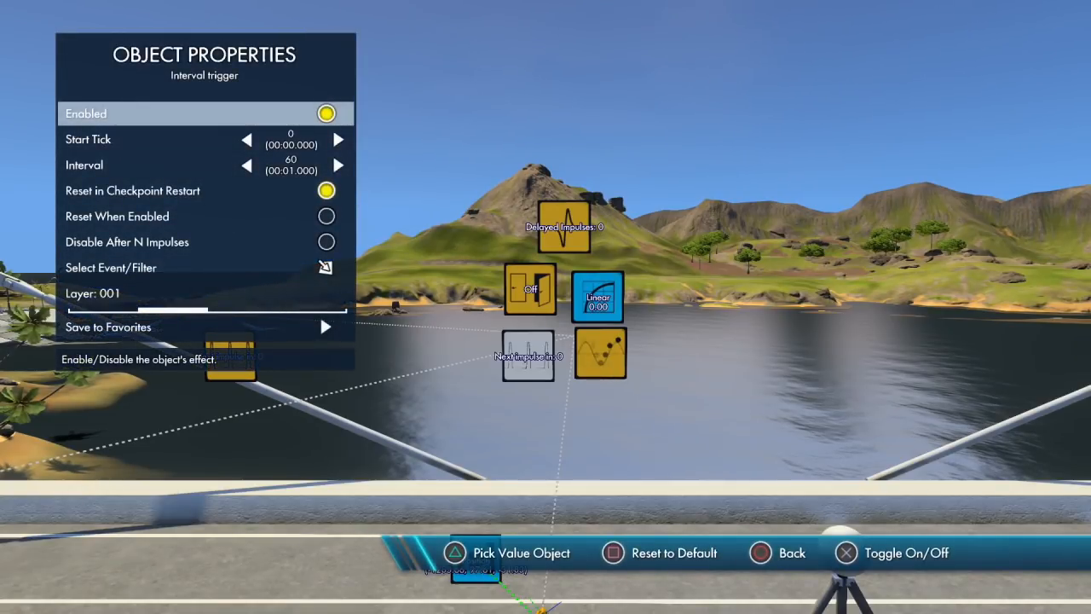
key(Down)
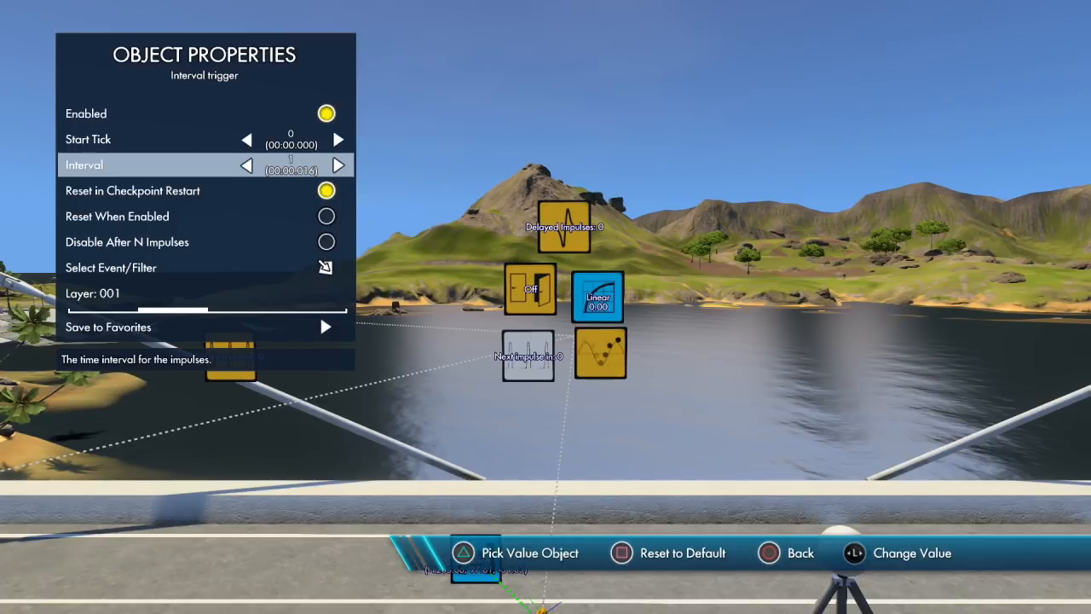
Assign the object position event as the interval trigger's target.
key(Down)
key(Down)
key(Down)
key(Down)
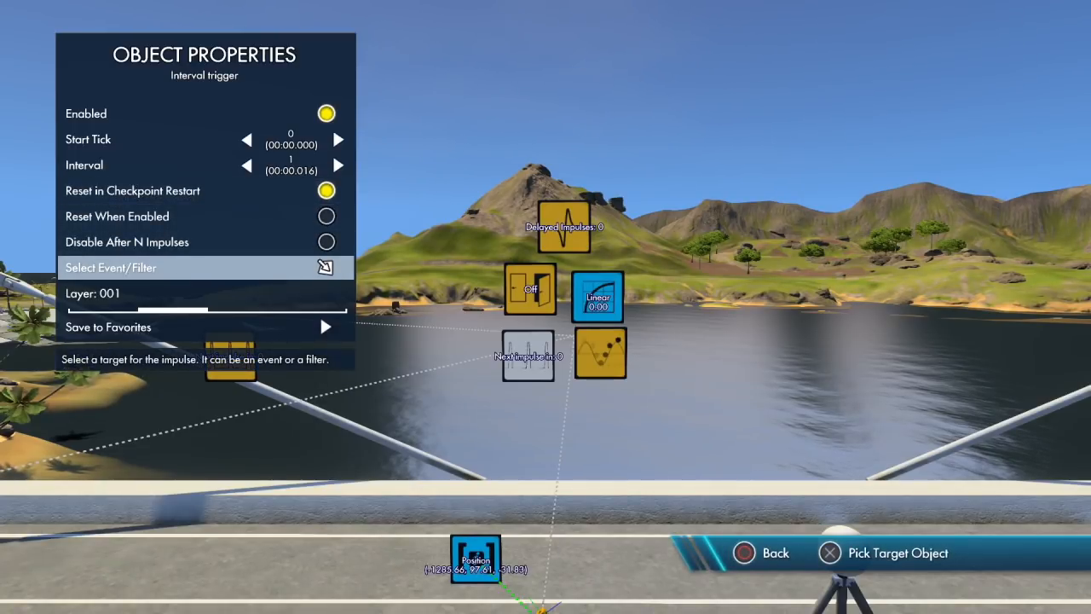
key(Return)
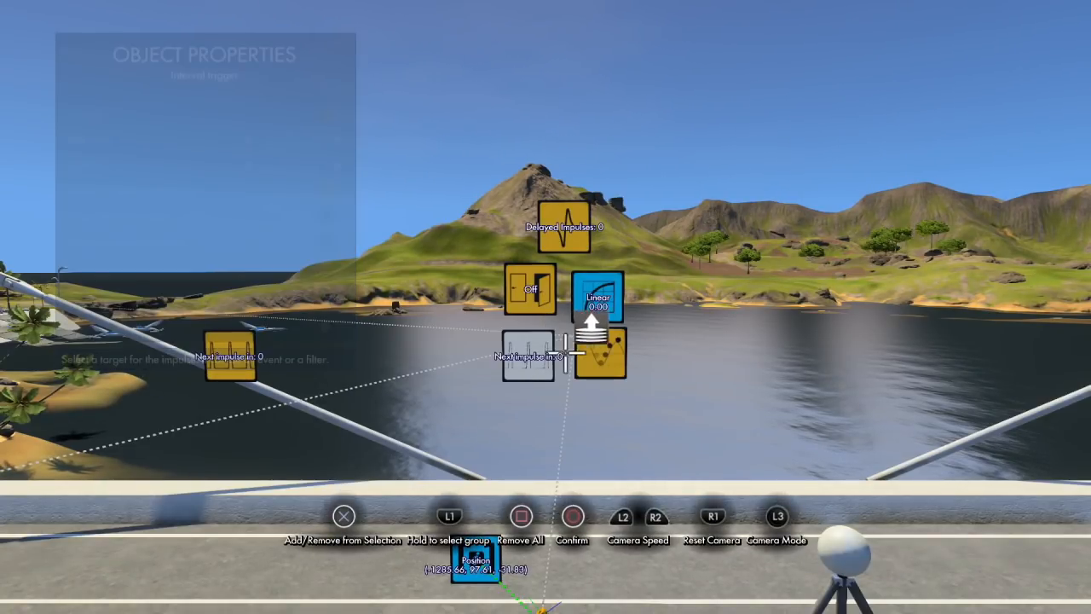
key(Escape)
Disable the interval trigger that drives the object position event and close its properties.
key(Up)
key(Up)
key(Up)
key(Up)
key(Up)
key(Up)
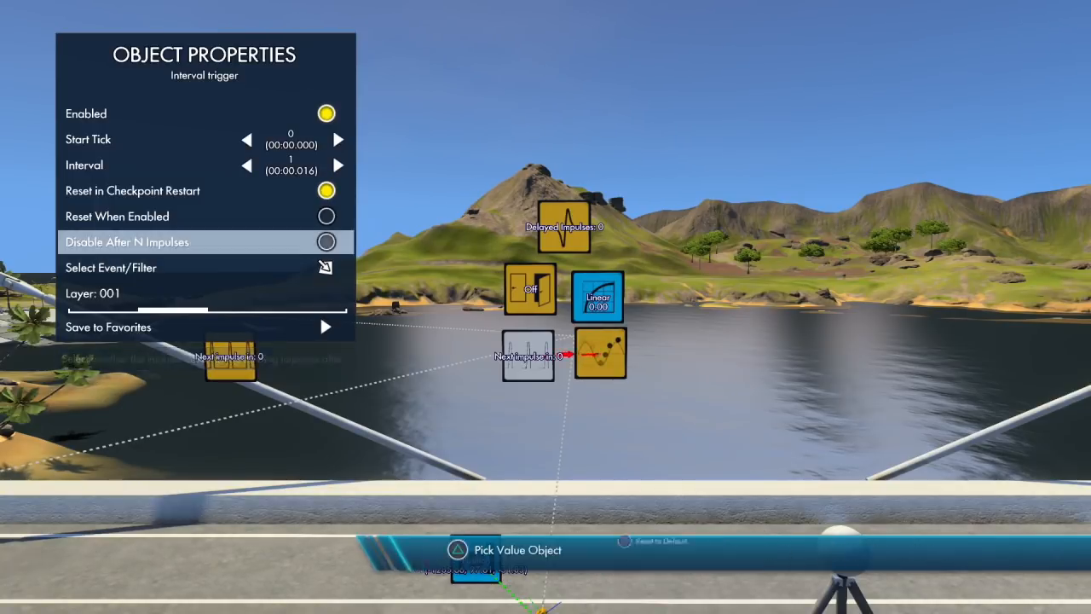
key(Return)
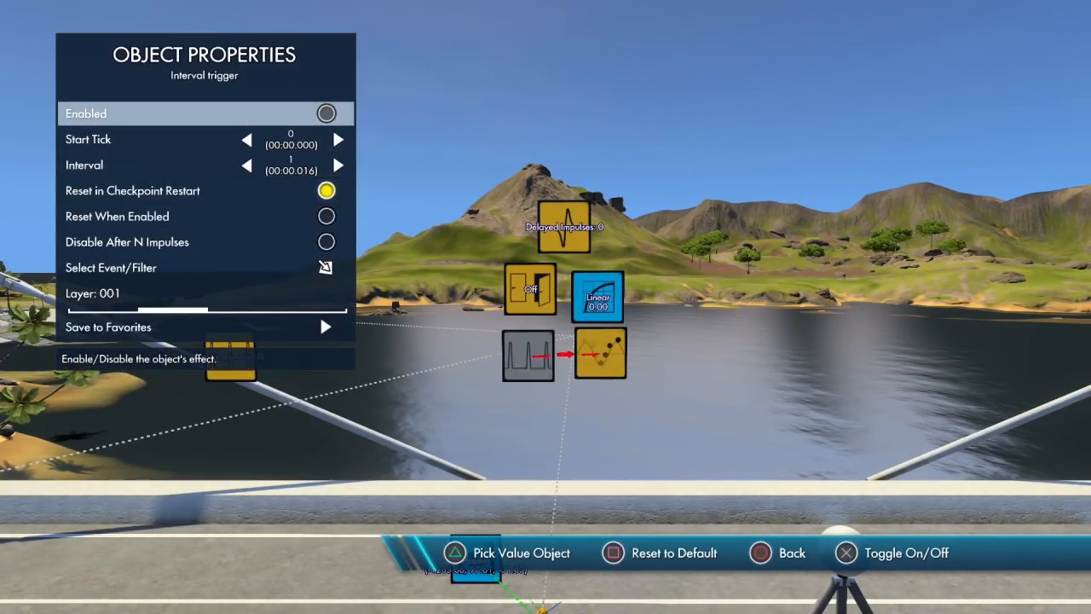
key(Escape)
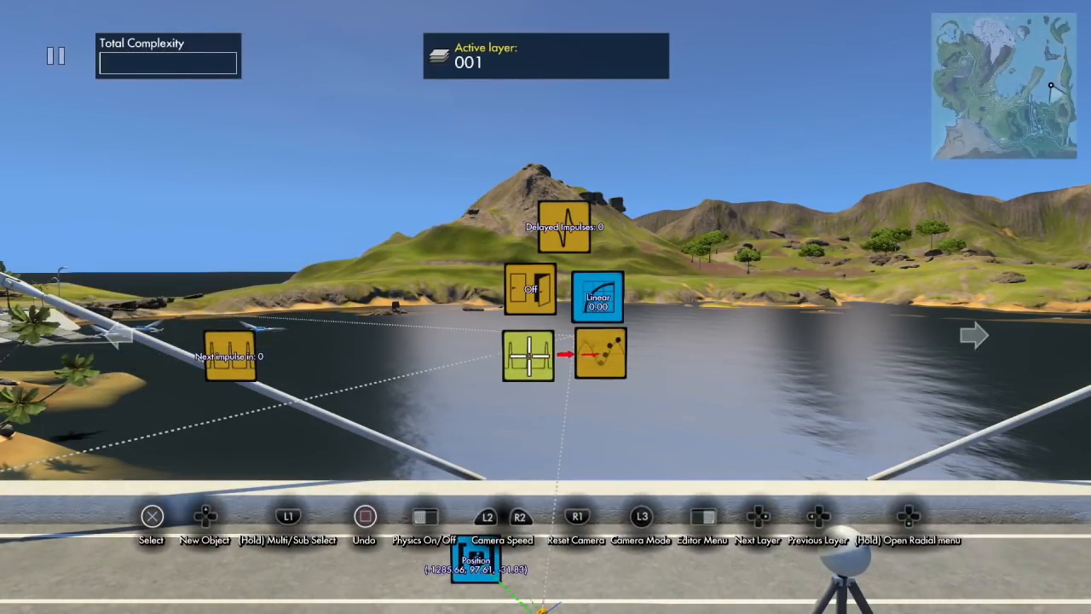
Disable the object position event in its properties.
click(620, 329)
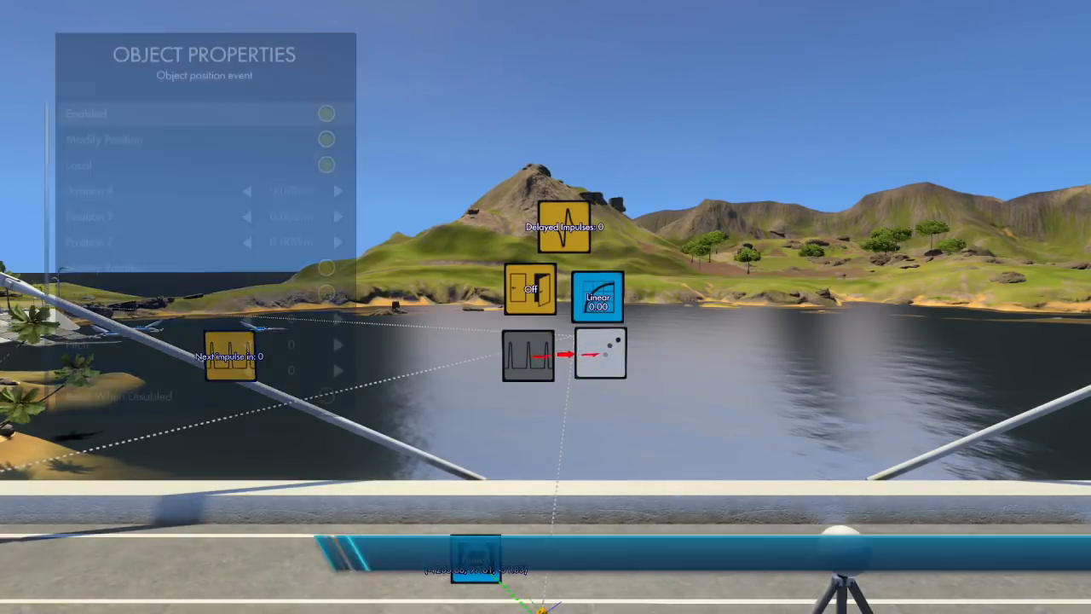
key(Down)
key(Down)
key(Down)
key(Down)
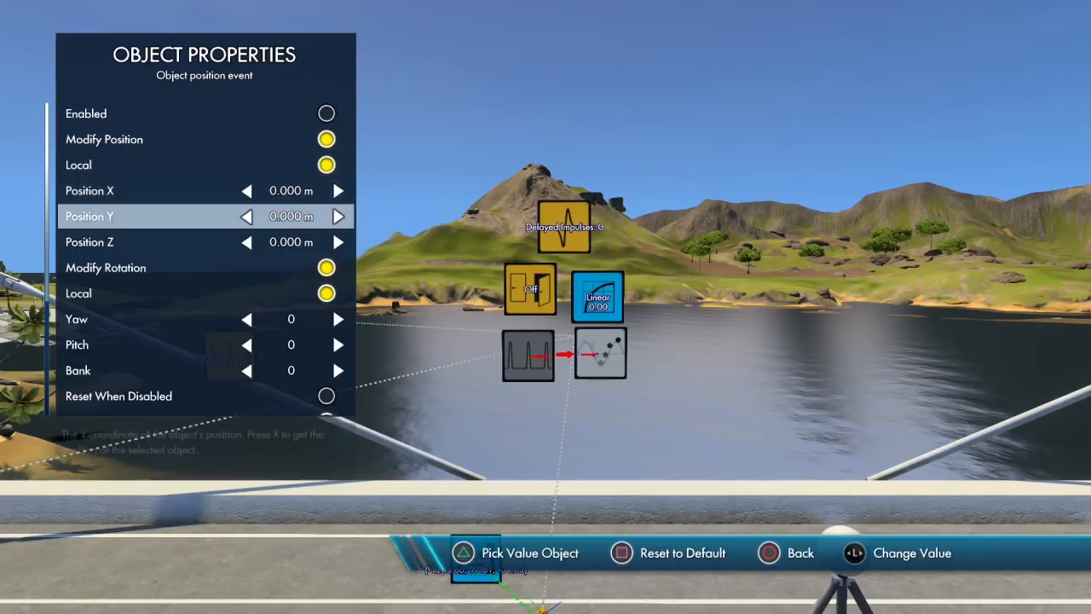
Link the object position event's pitch to the curve data source.
key(Down)
key(Down)
key(Down)
key(Down)
key(Down)
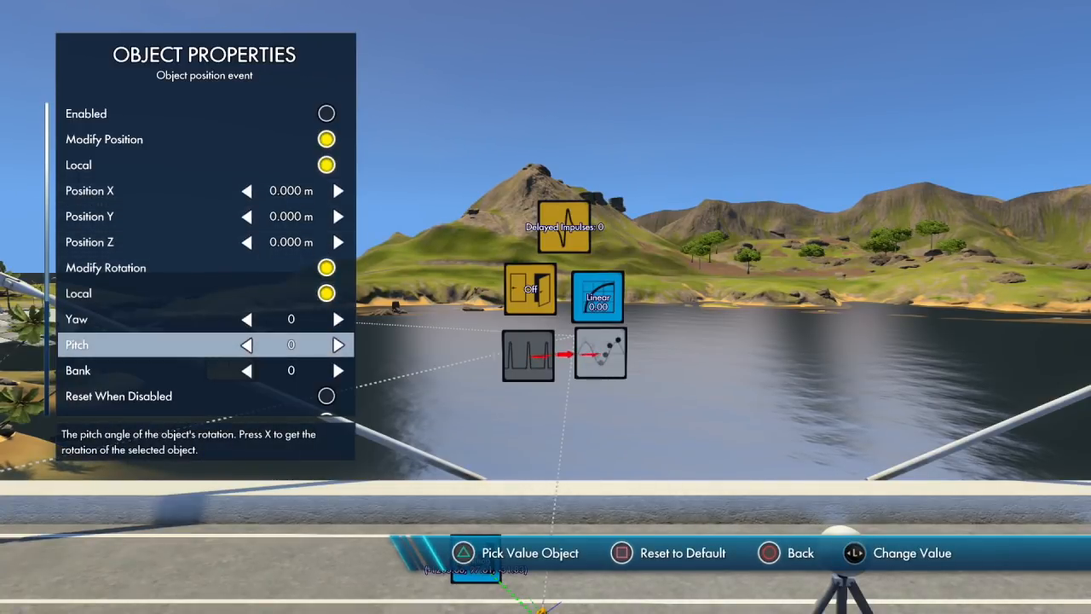
key(Escape)
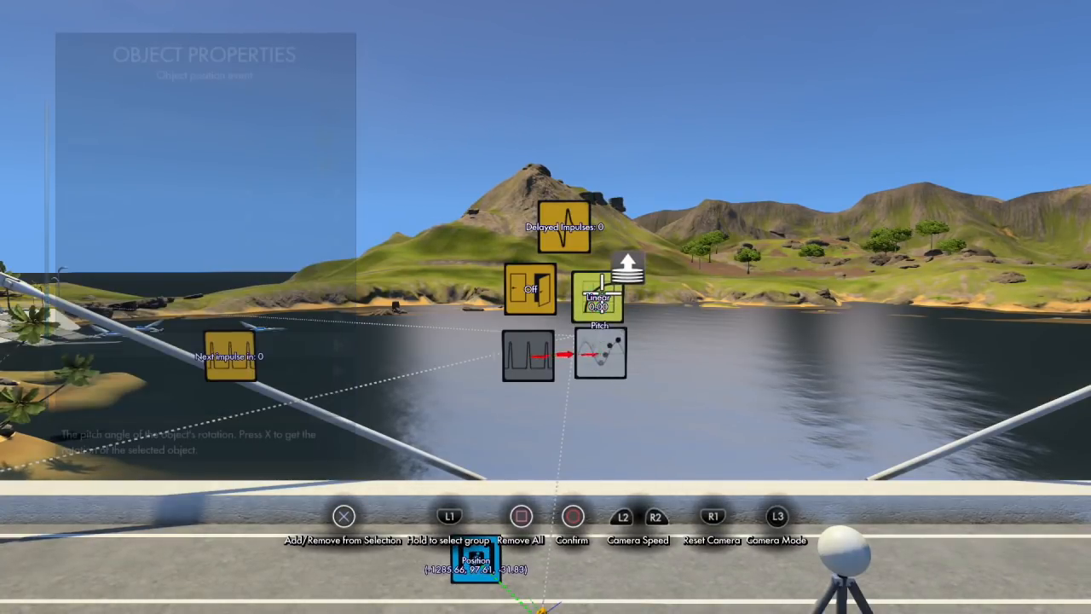
click(599, 299)
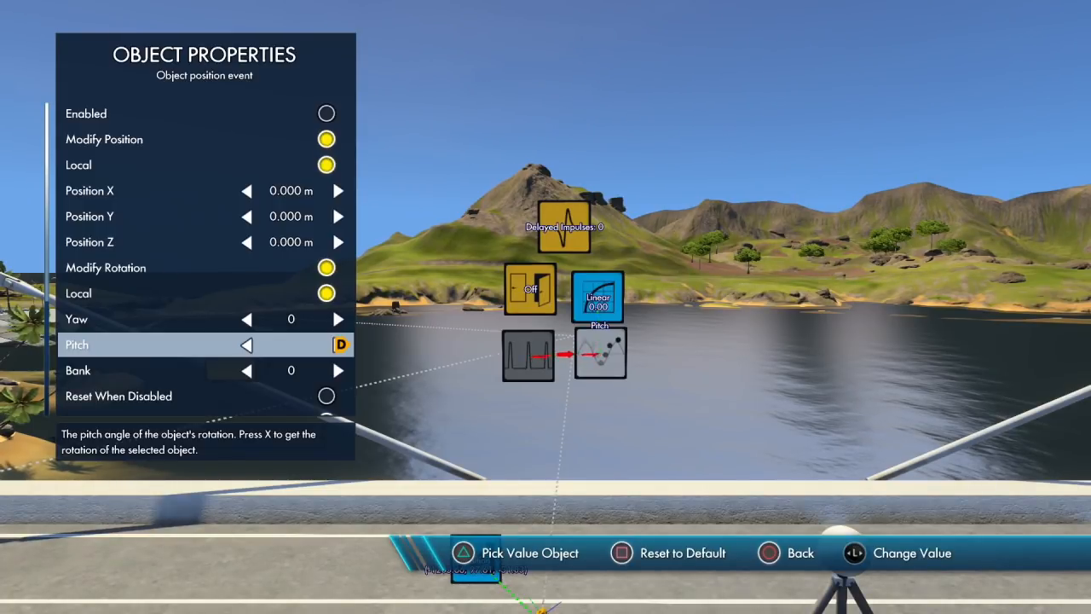
Assign the dummy object at the leg's upper end as the object position event's target and close the properties.
key(Down)
key(Down)
key(Down)
key(Down)
key(Down)
key(Down)
key(Up)
key(Return)
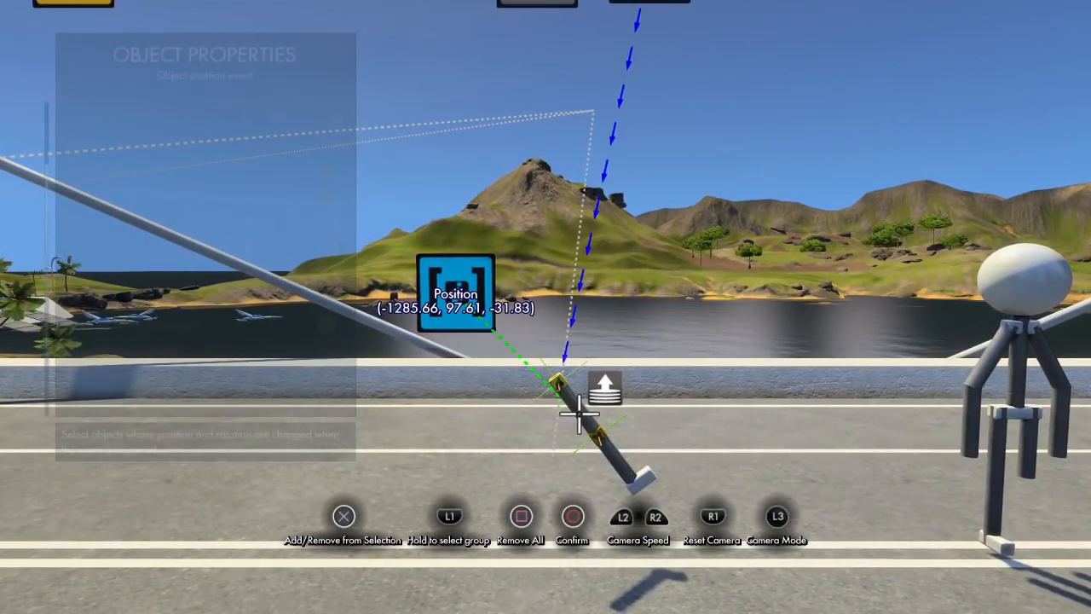
key(Return)
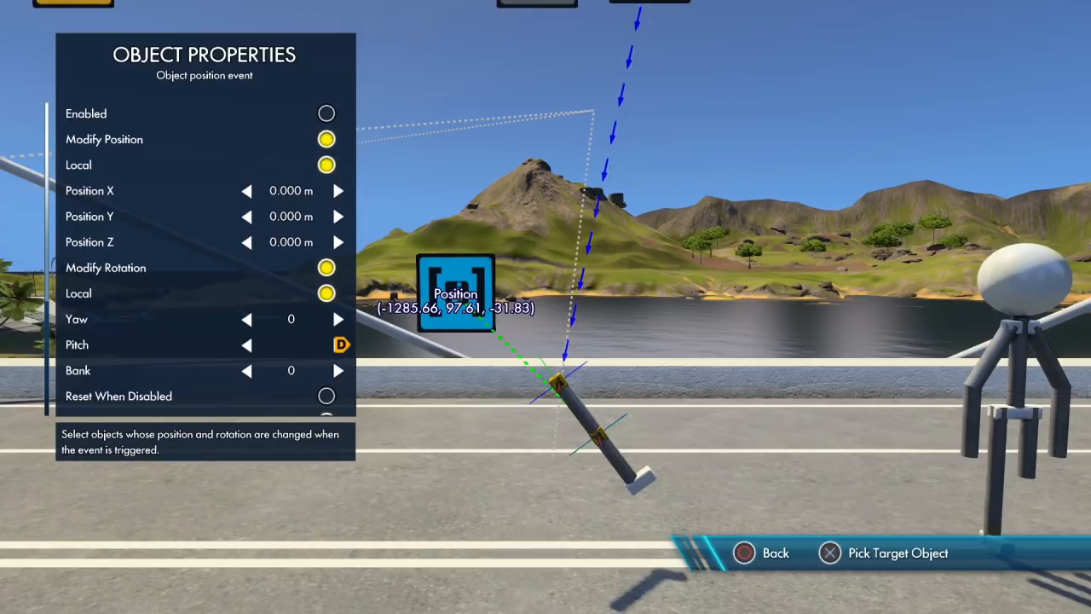
key(Escape)
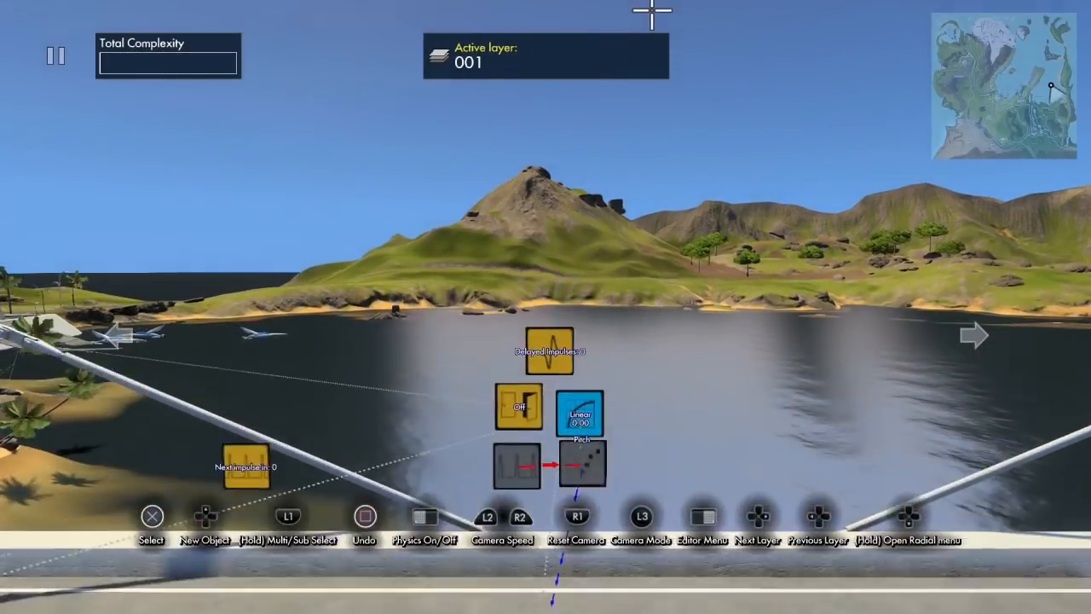
Inspect the curve data source's properties.
click(599, 424)
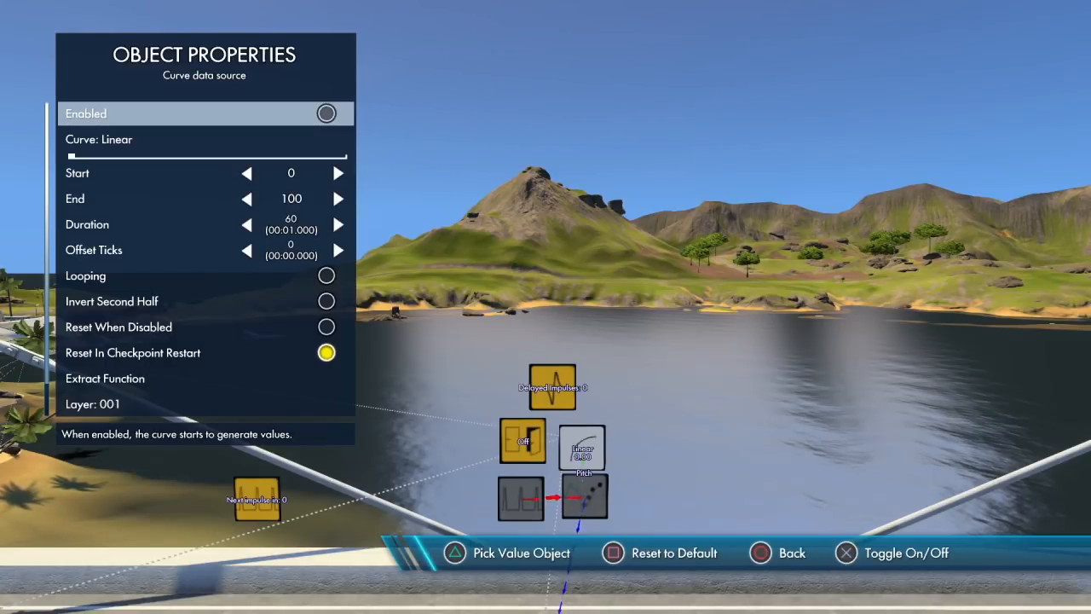
key(Escape)
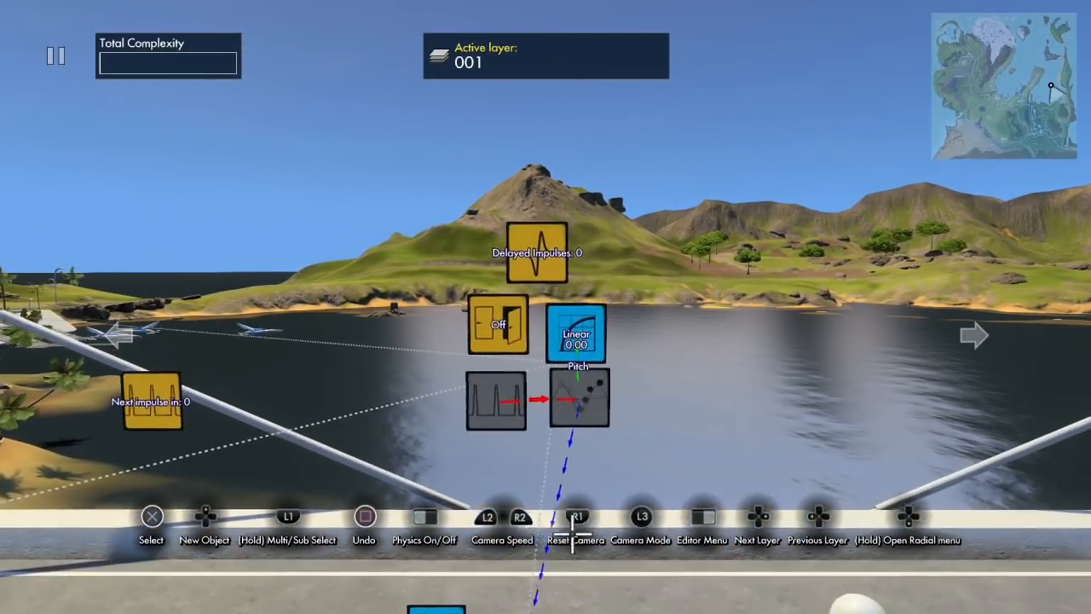
Inspect the timing and reset settings of the interval trigger that drives the object position event.
click(497, 400)
key(Down)
key(Down)
key(Down)
key(Down)
key(Escape)
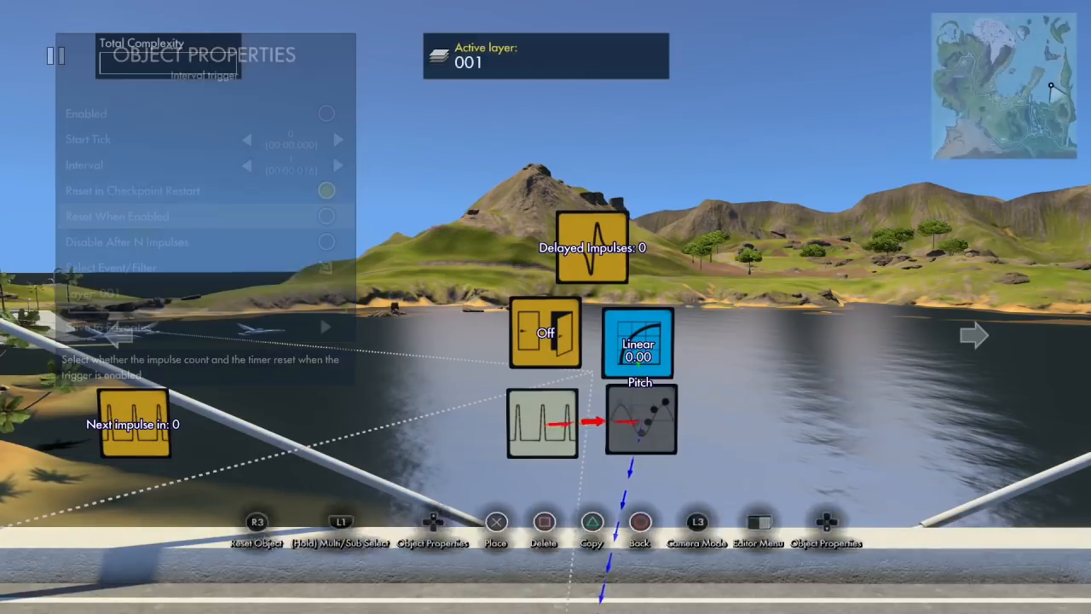
Turn on Reset When Disabled for the object position event and close its properties.
click(639, 419)
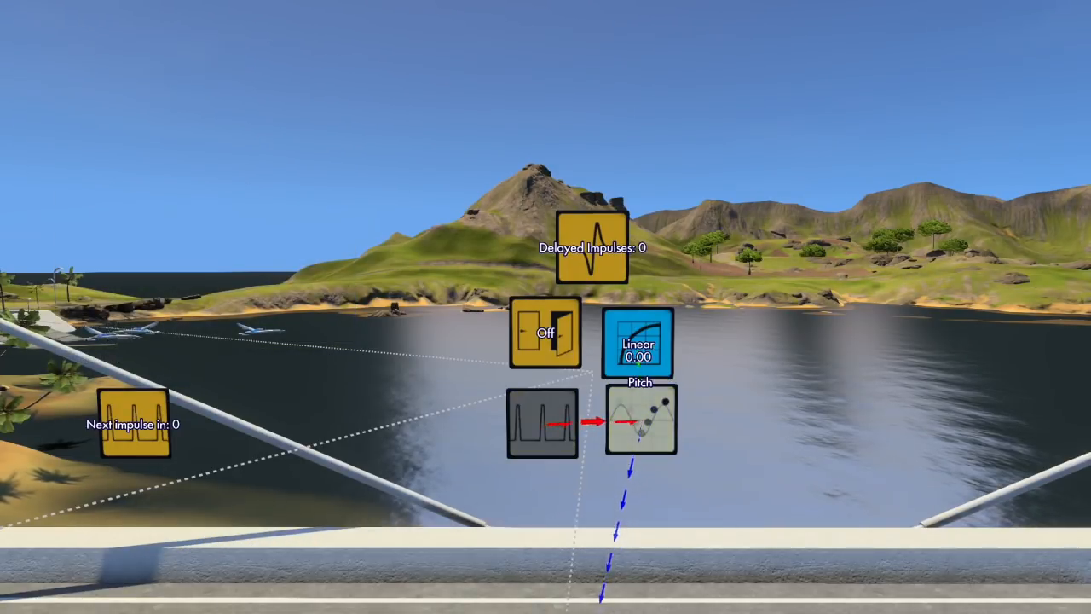
key(Down)
key(Down)
key(Down)
key(Down)
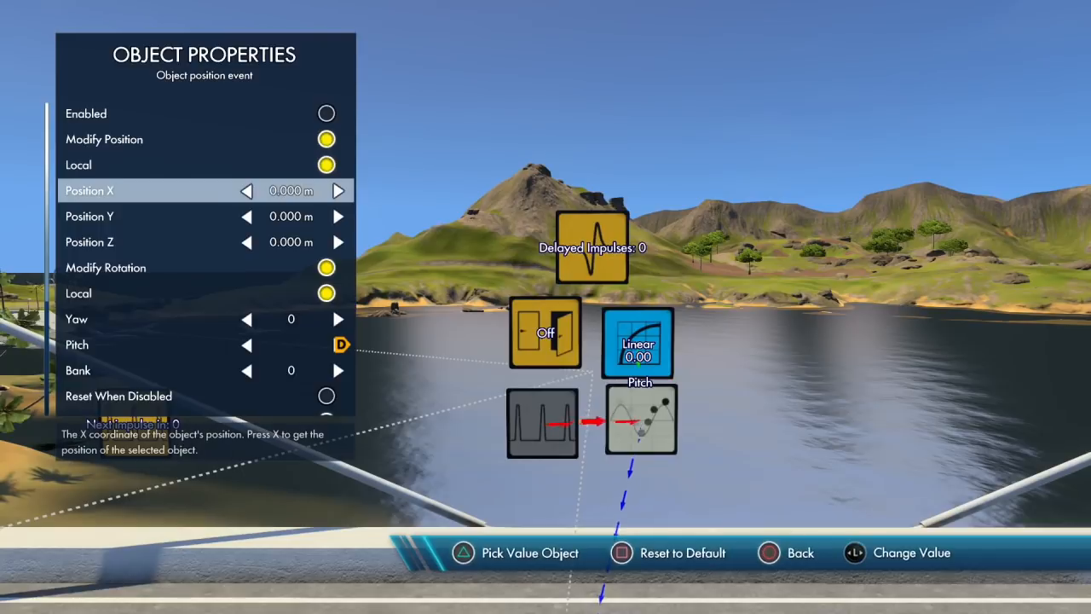
key(Down)
key(Down)
key(Down)
key(Down)
key(Down)
key(Down)
key(Down)
key(Down)
key(Down)
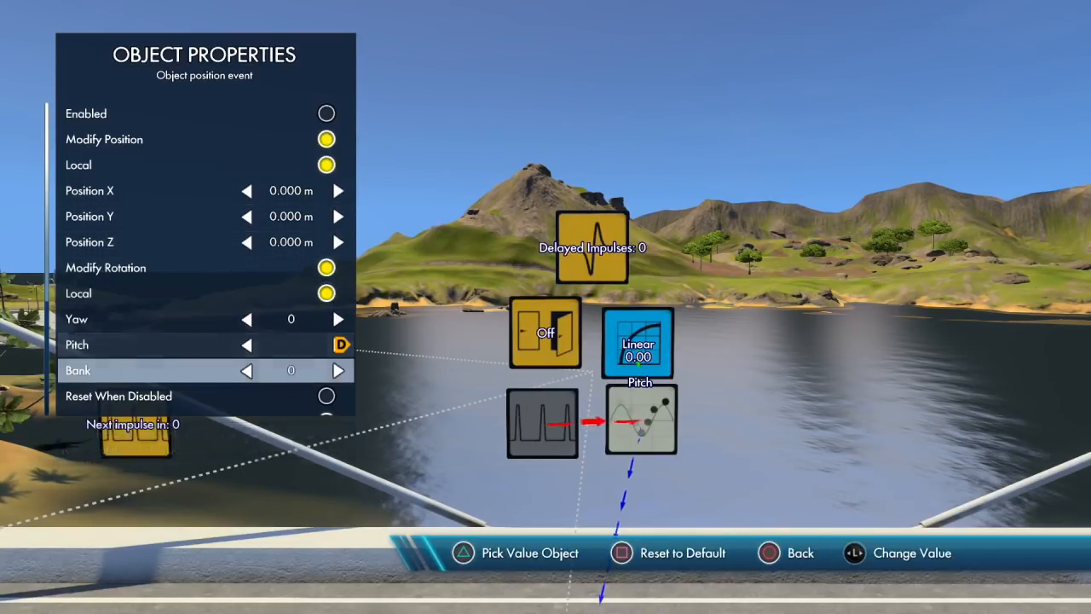
key(Up)
key(Up)
key(Return)
key(Escape)
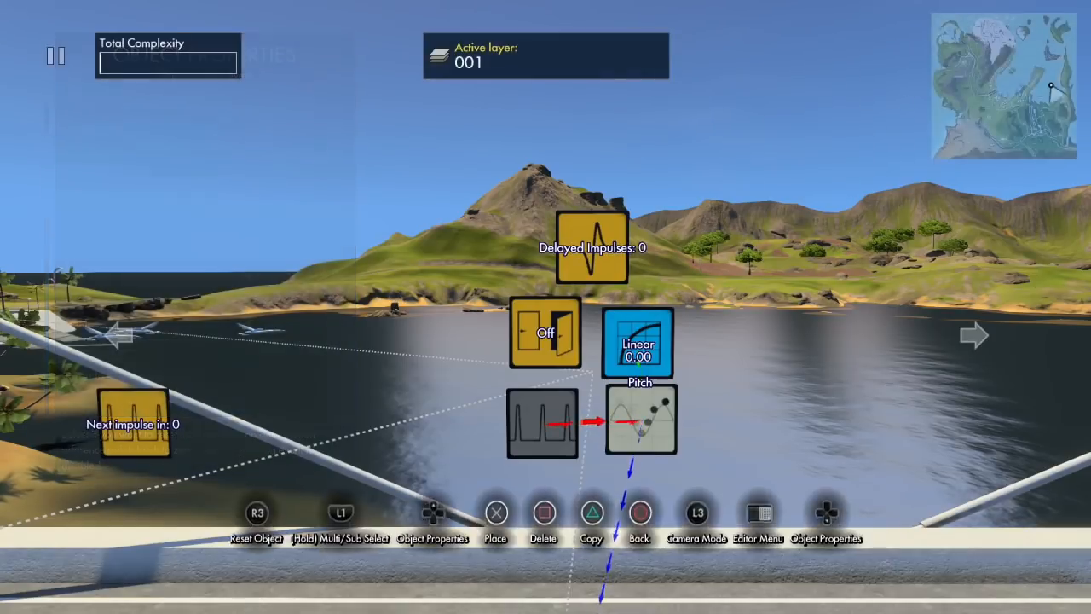
Turn on Reset When Disabled for the curve data source and close its properties.
key(Return)
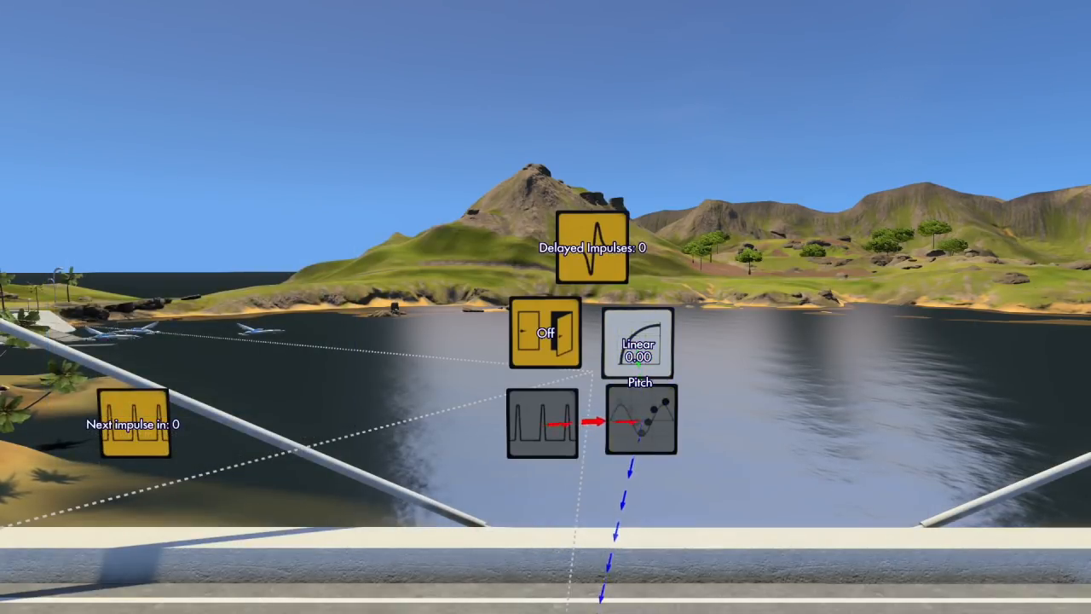
key(Down)
key(Down)
key(Down)
key(Down)
key(Down)
key(Down)
key(Down)
key(Down)
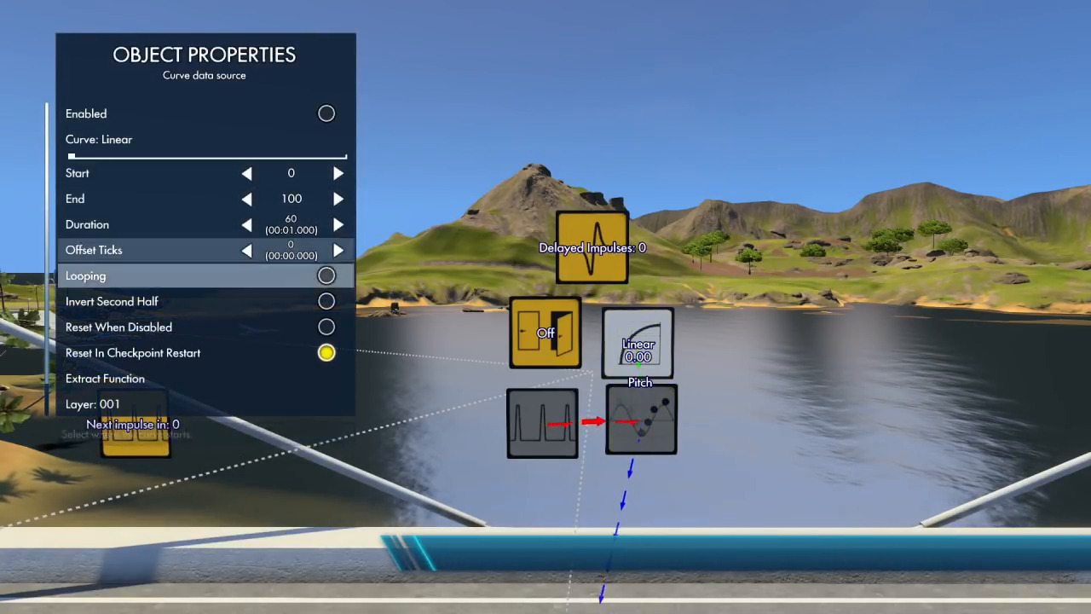
key(Return)
key(Escape)
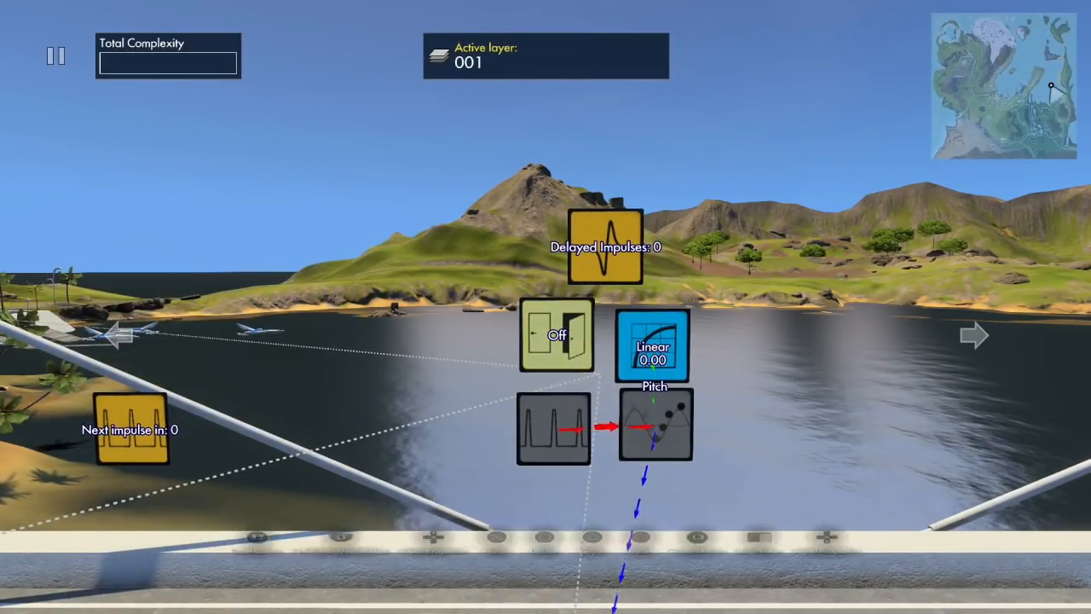
Set the state event's type to On and target the interval trigger, object position event and curve data source.
key(Return)
key(Down)
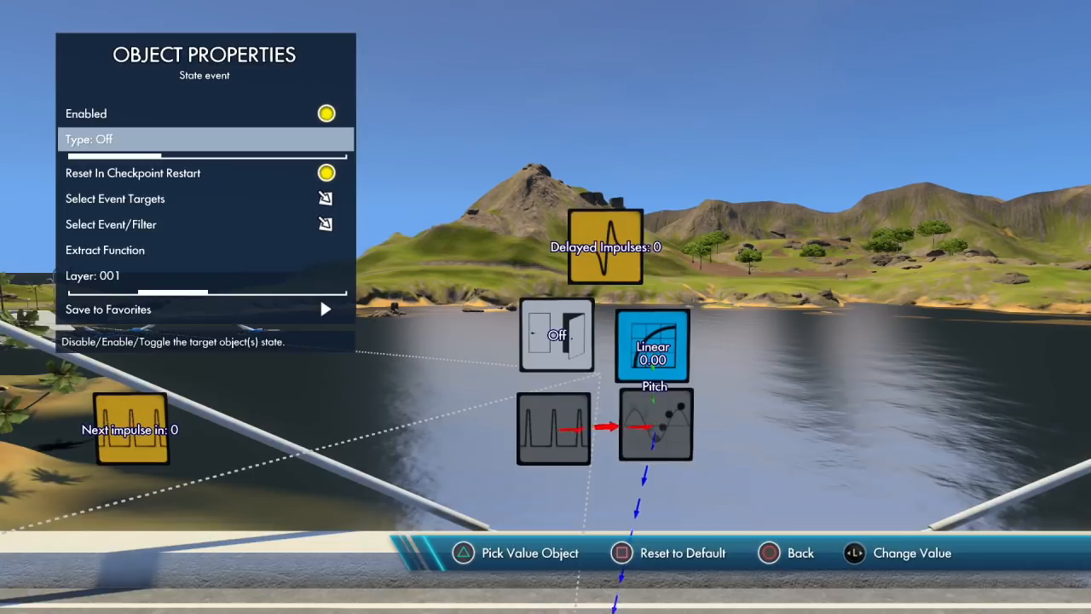
key(Down)
key(Down)
key(Return)
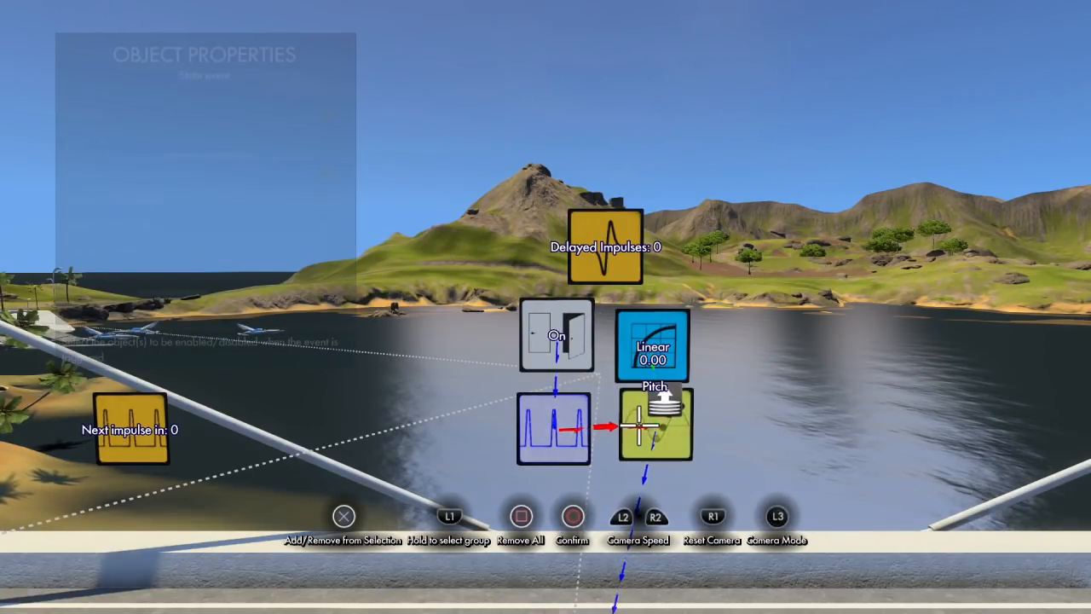
key(Escape)
key(Escape)
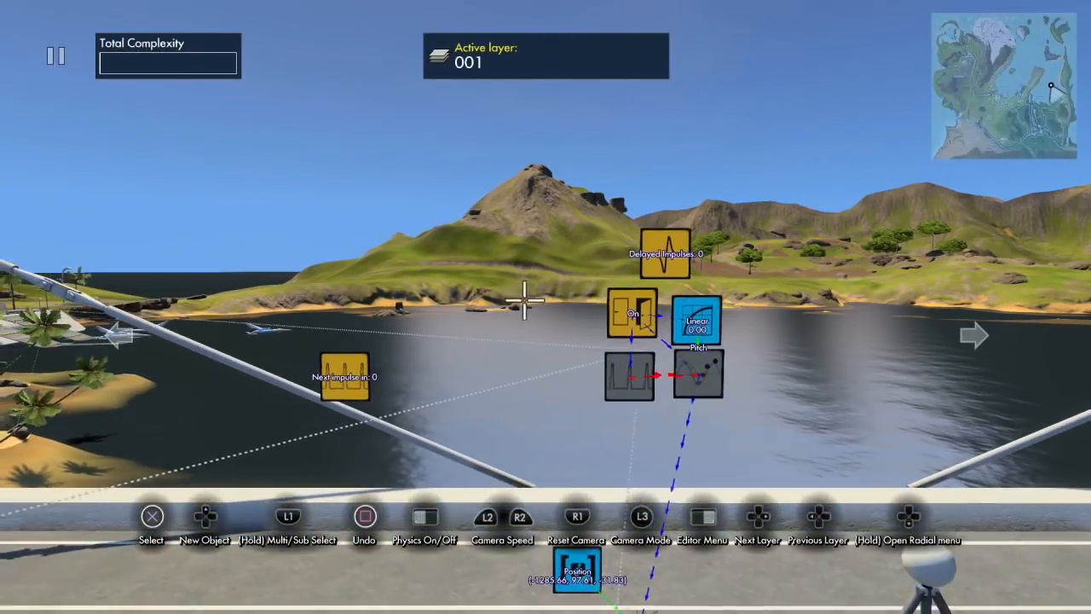
Set the interval of the separate, enabled interval trigger to 1 tick.
click(345, 376)
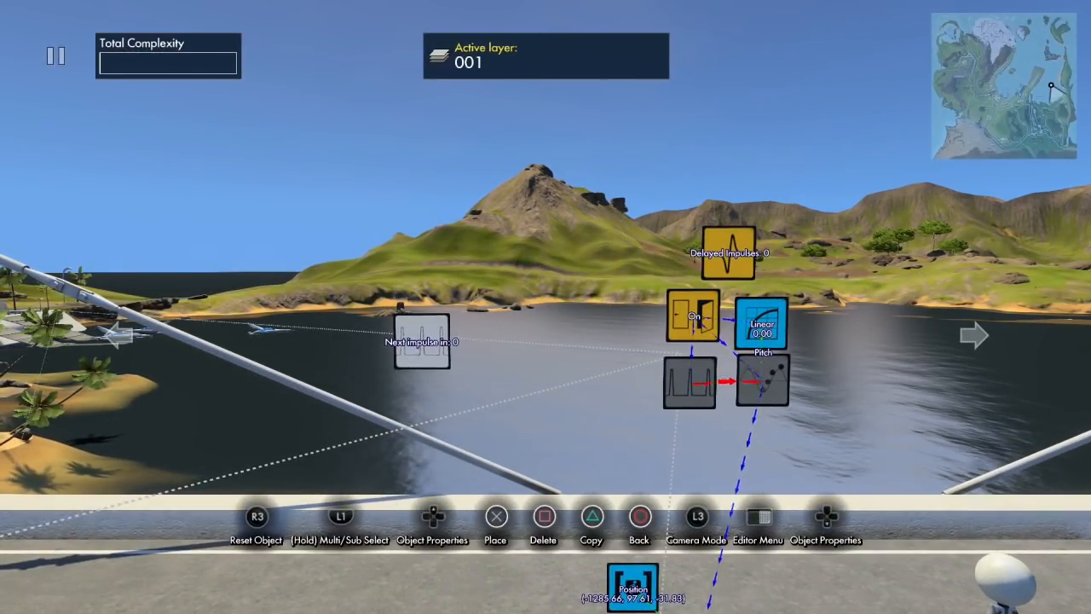
key(Up)
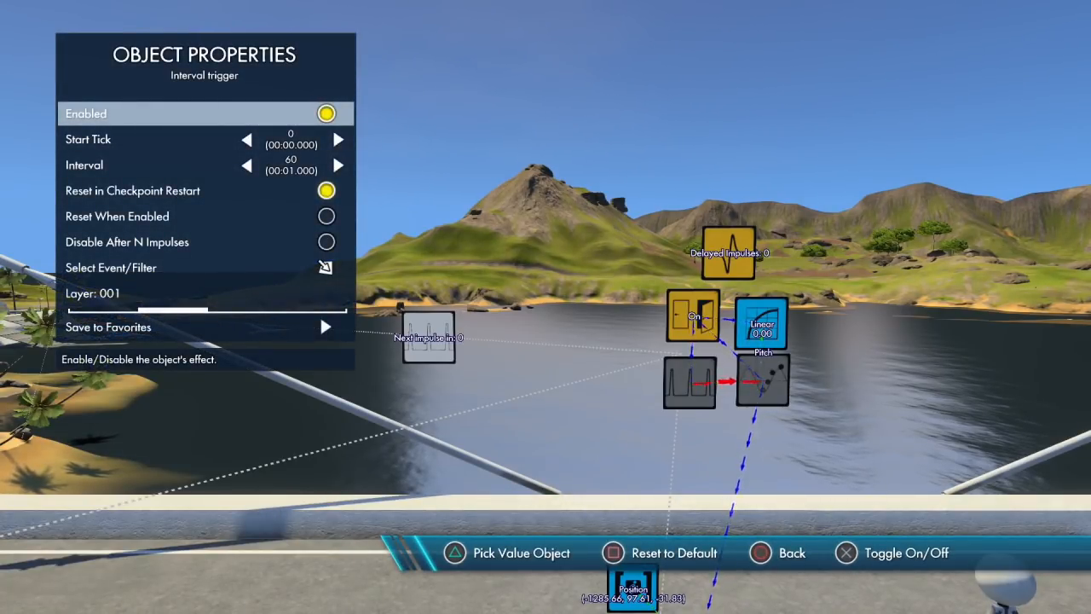
key(Down)
key(Down)
key(Left)
key(Left)
key(Left)
key(Left)
key(Left)
key(Left)
key(Left)
key(Left)
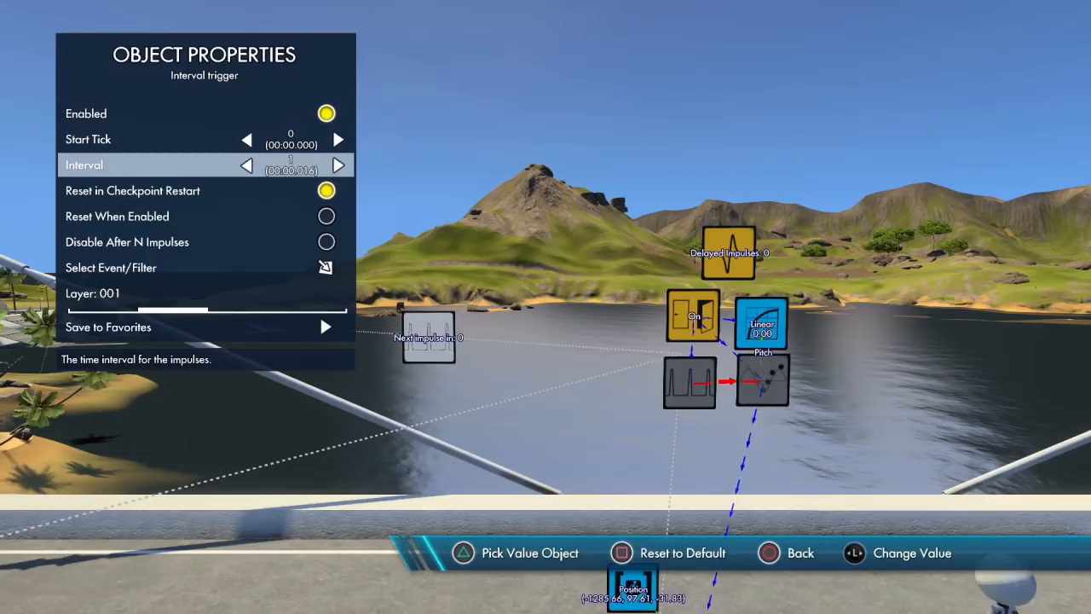
Make the separate interval trigger disable itself after 1 impulse.
key(Down)
key(Down)
key(Down)
key(Return)
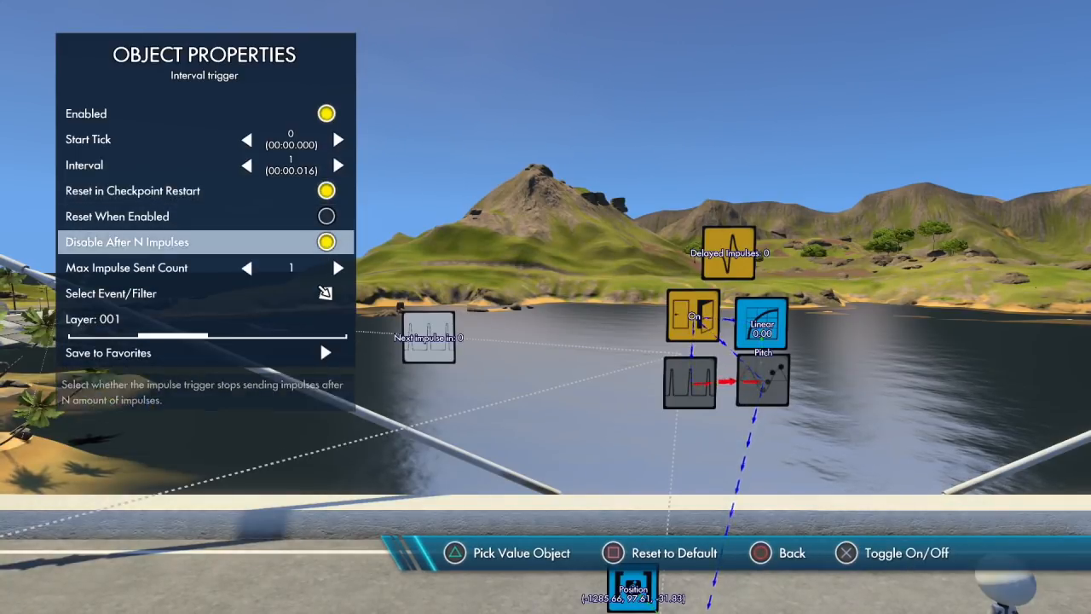
Link the separate interval trigger to the state event, and test-run the leg animation with physics.
key(Down)
key(Down)
key(Return)
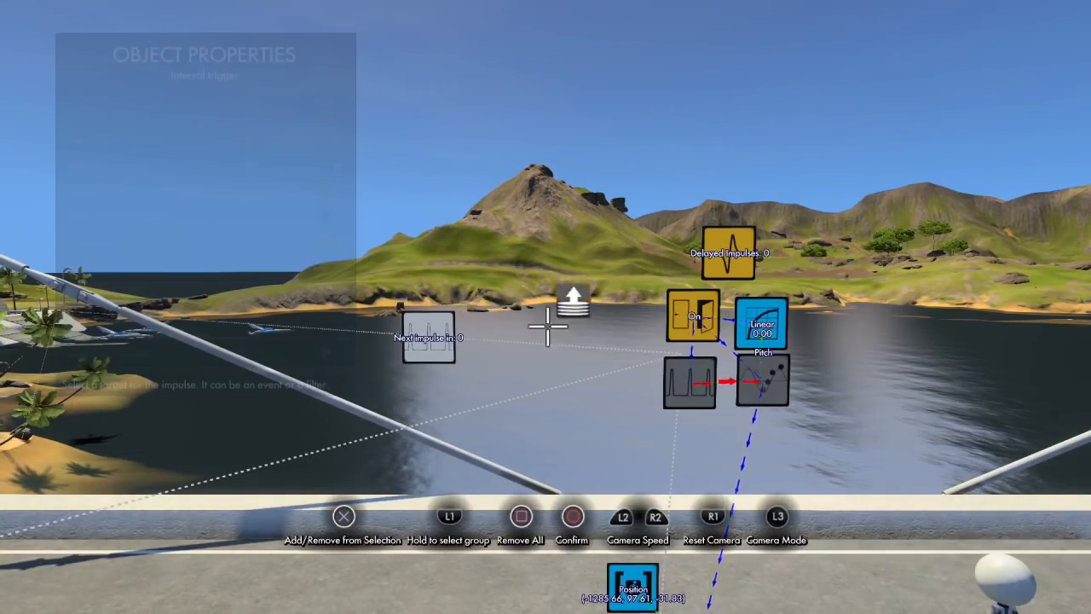
key(Return)
key(Escape)
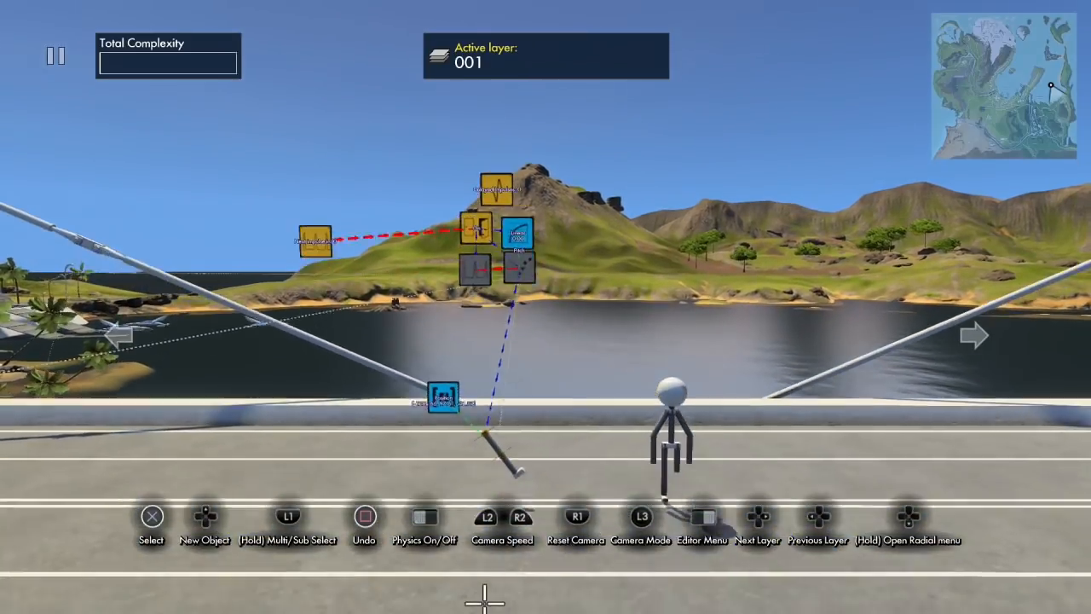
key(space)
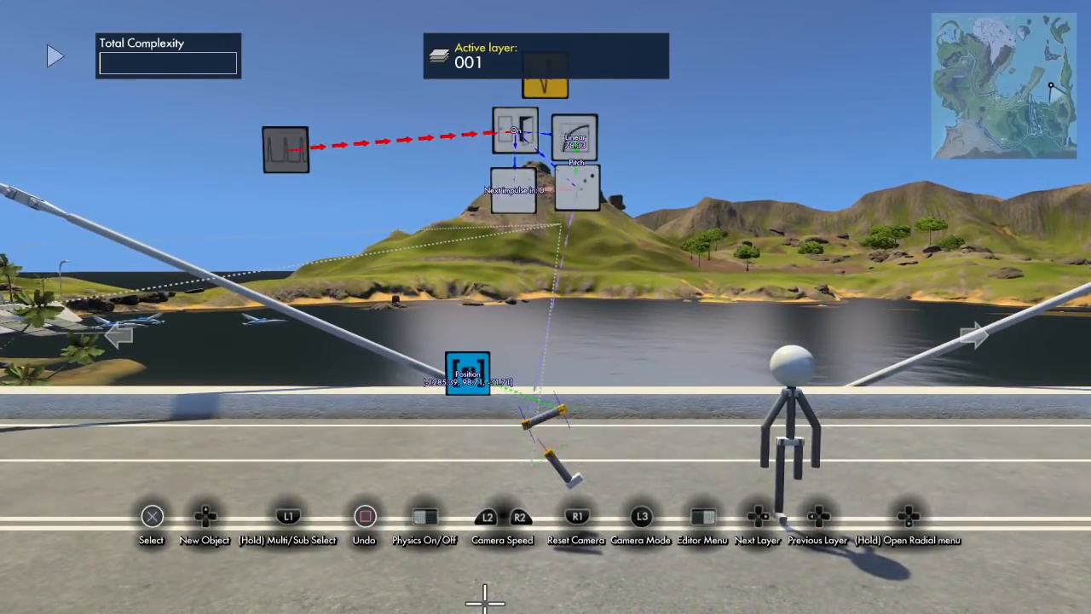
key(space)
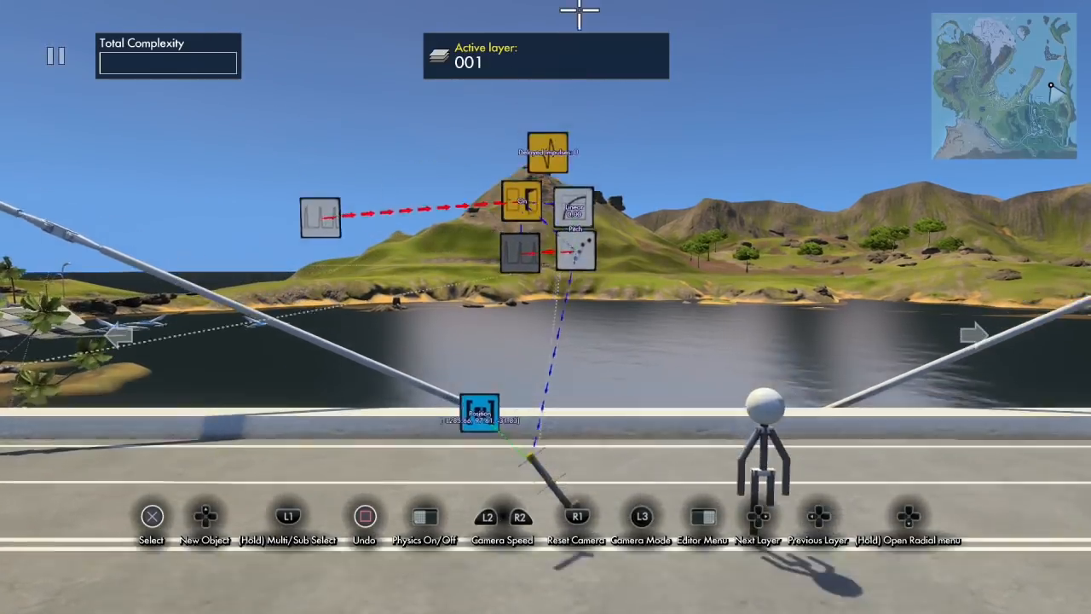
Set the curve data source's end value to -85 and test-run the leg motion again.
click(601, 241)
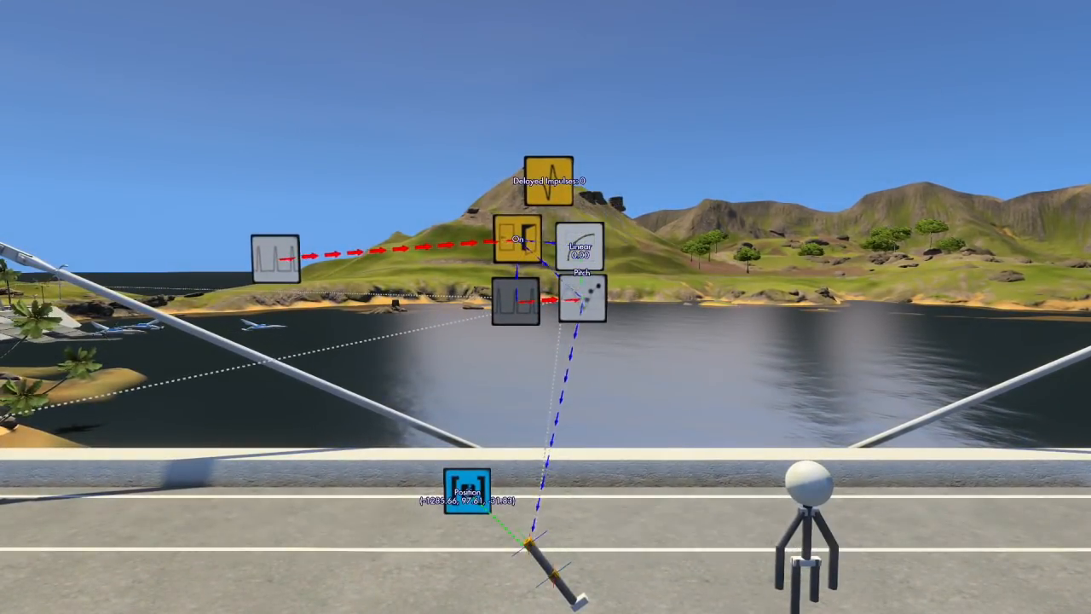
key(Down)
key(Down)
key(Down)
key(Left)
key(Left)
key(Left)
key(Left)
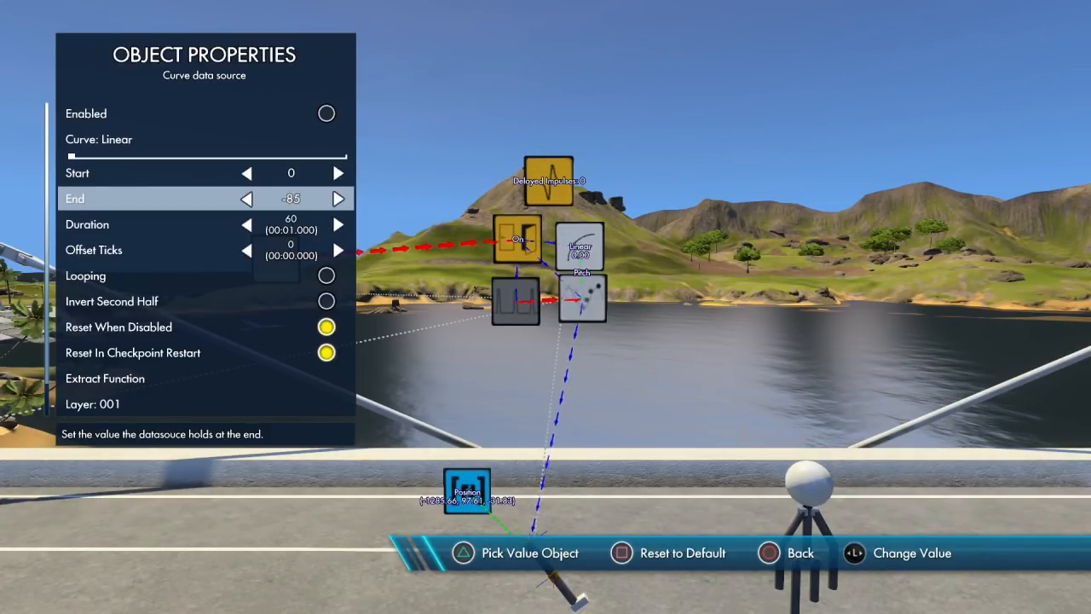
key(Escape)
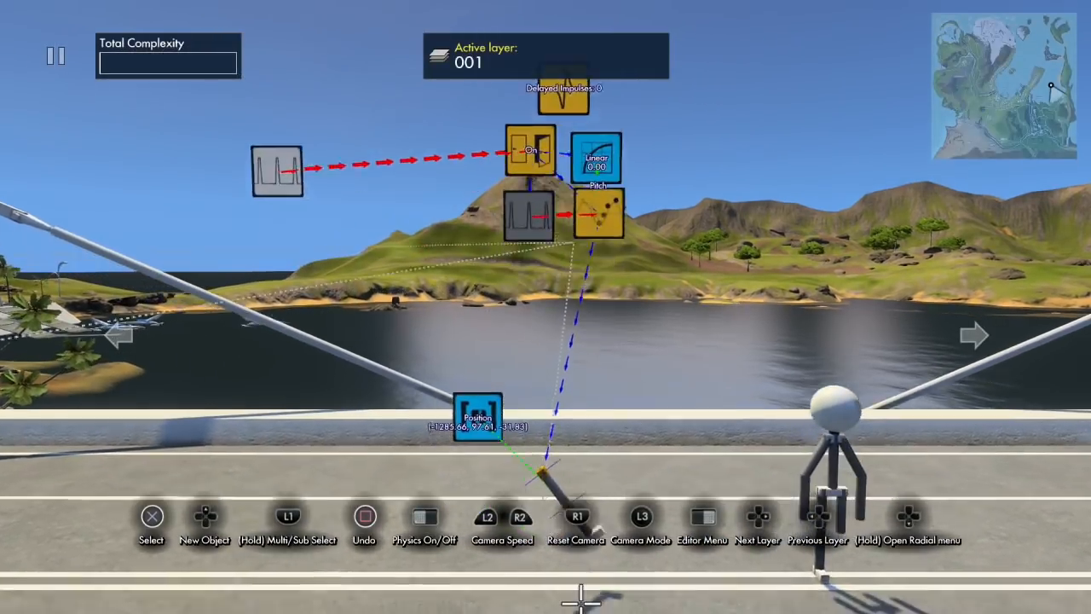
key(space)
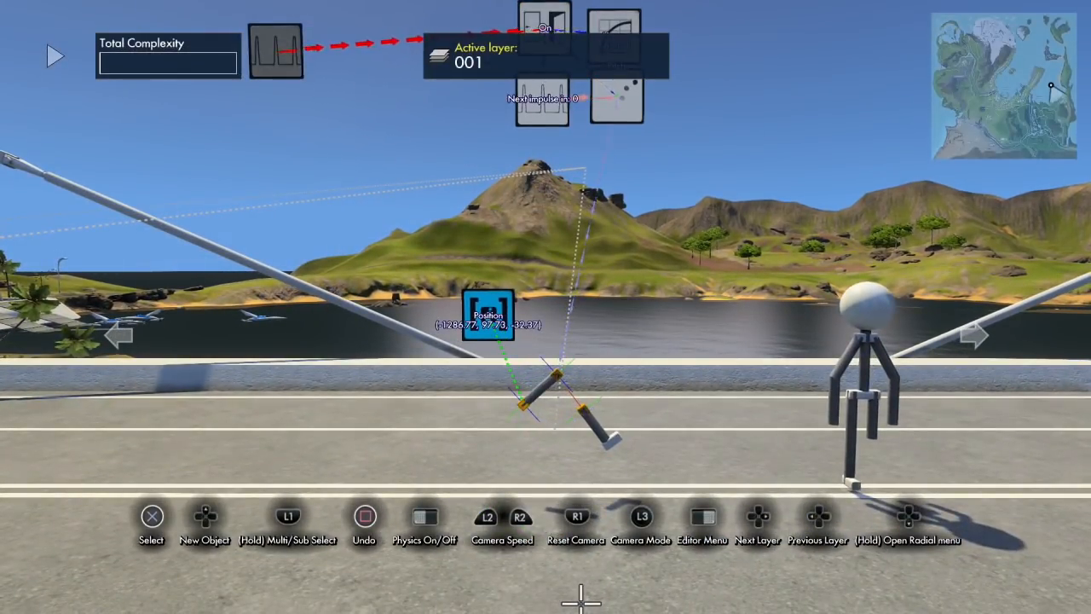
key(space)
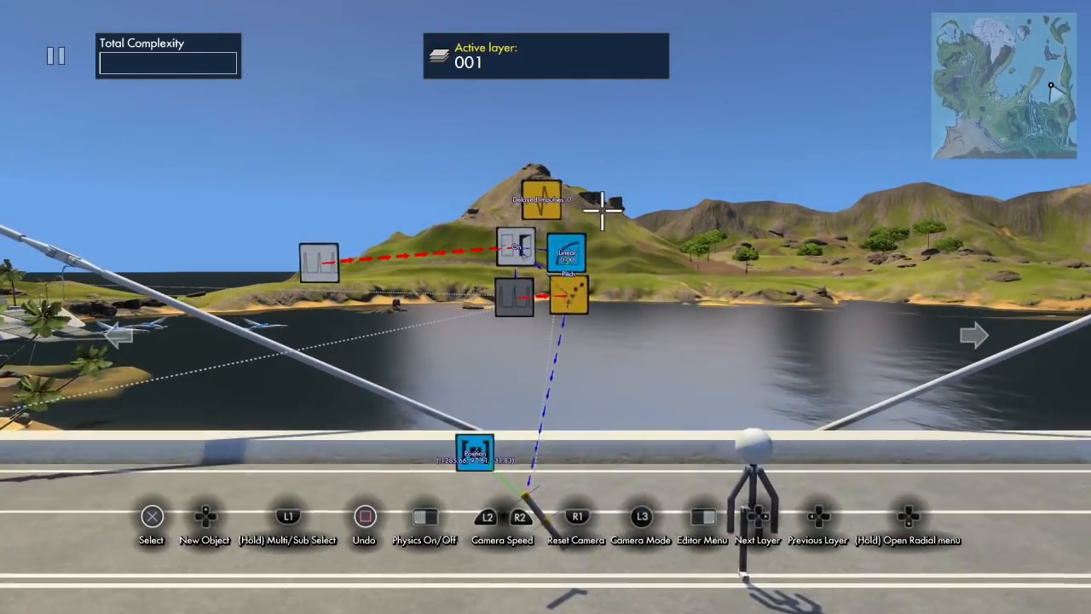
Duplicate the curve data source and object position event beside the originals, and link the original event to the copied event.
click(574, 251)
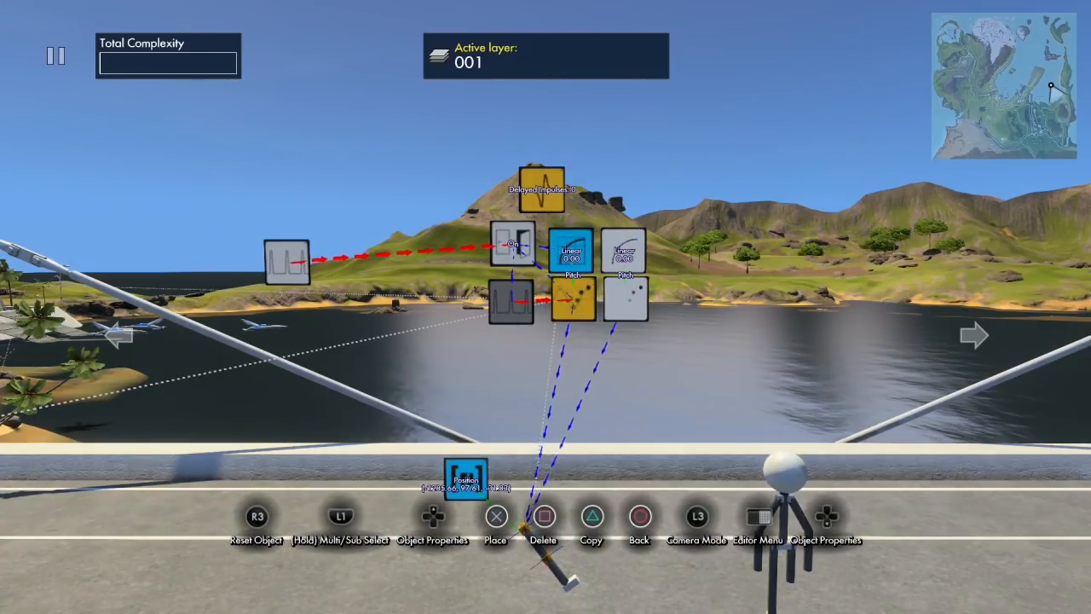
click(631, 275)
click(574, 287)
key(Up)
key(Up)
key(Up)
key(Up)
key(Up)
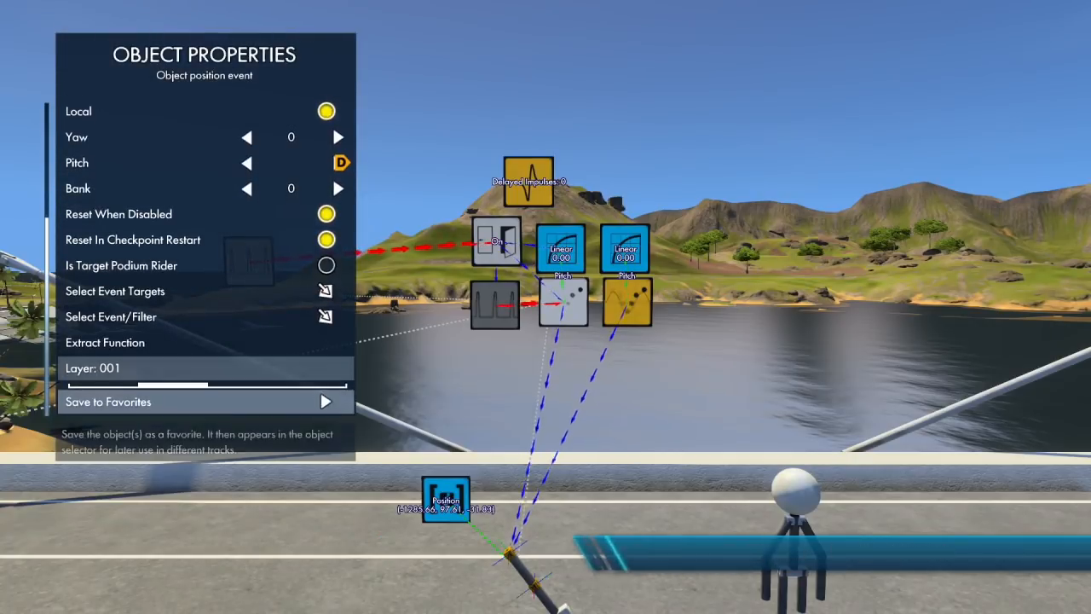
key(Return)
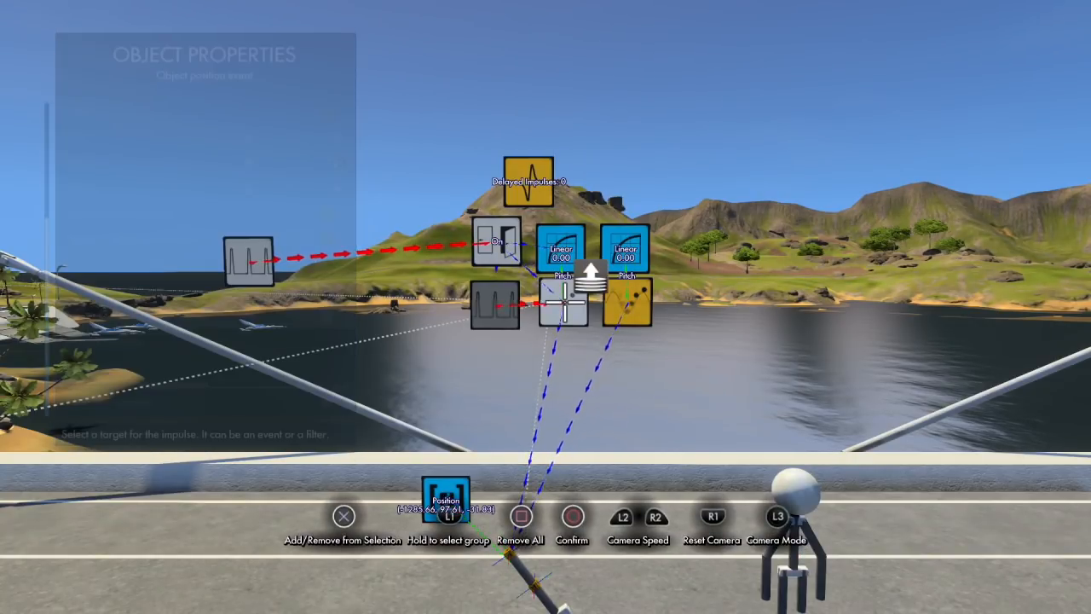
click(639, 300)
key(Escape)
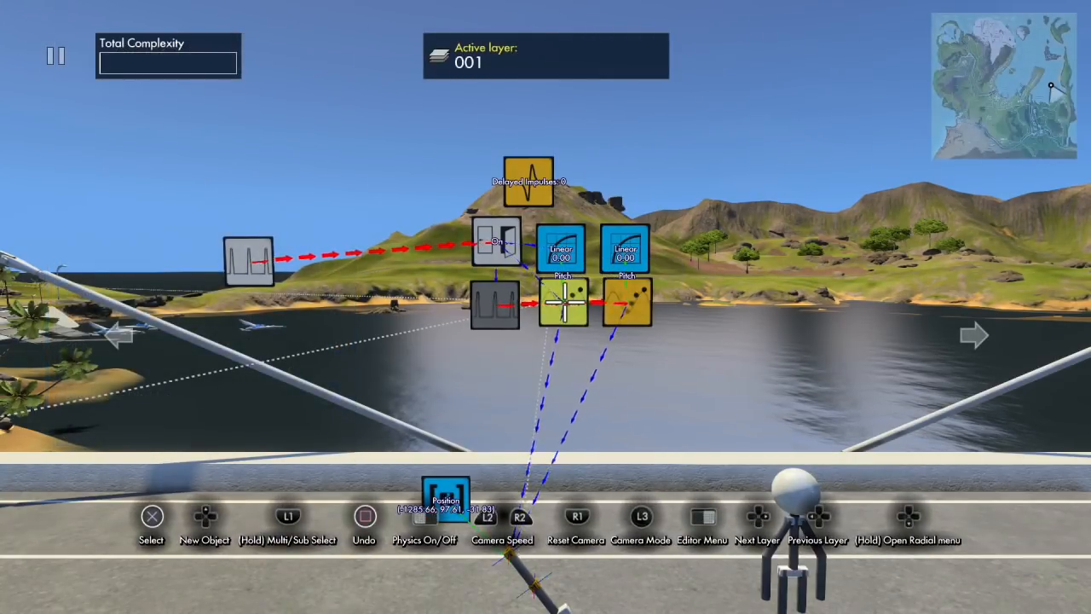
Retarget the copied object position event from the upper dummy object to the one at the leg's knee joint.
click(629, 302)
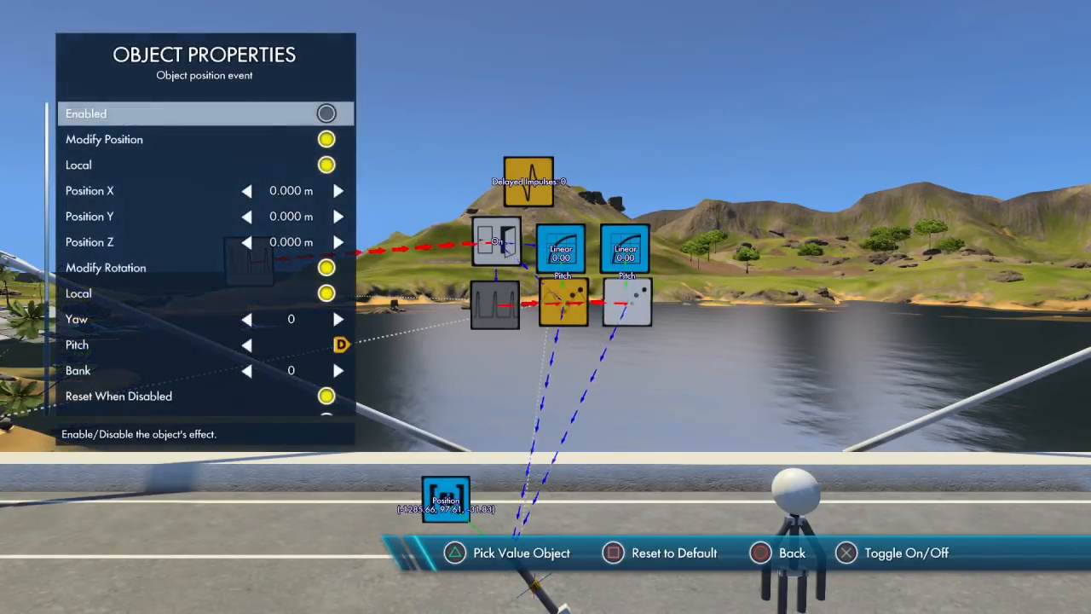
key(Up)
key(Up)
key(Up)
key(Up)
key(Return)
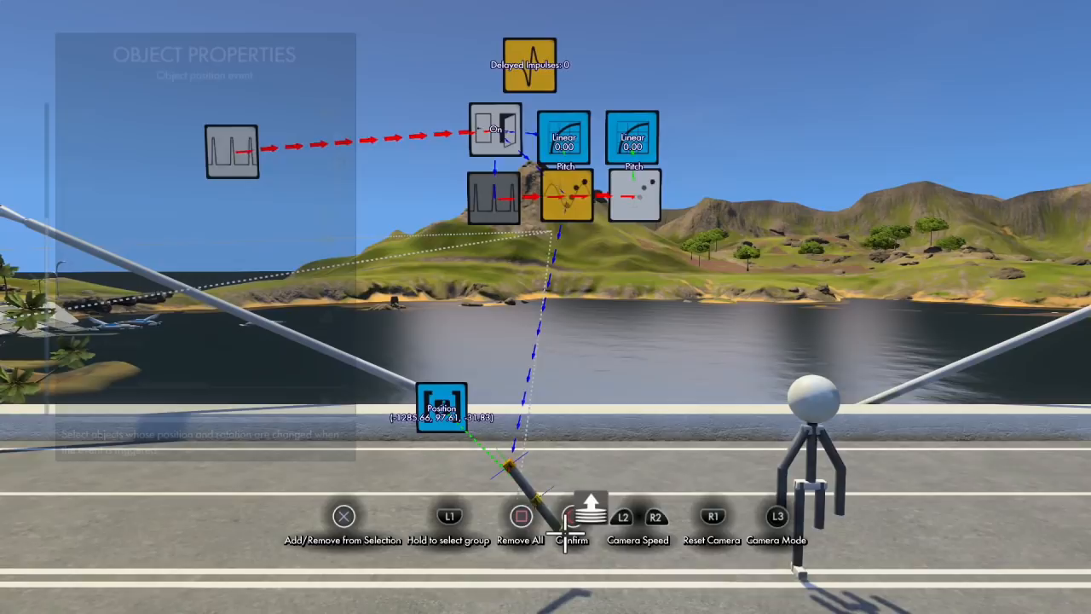
key(Return)
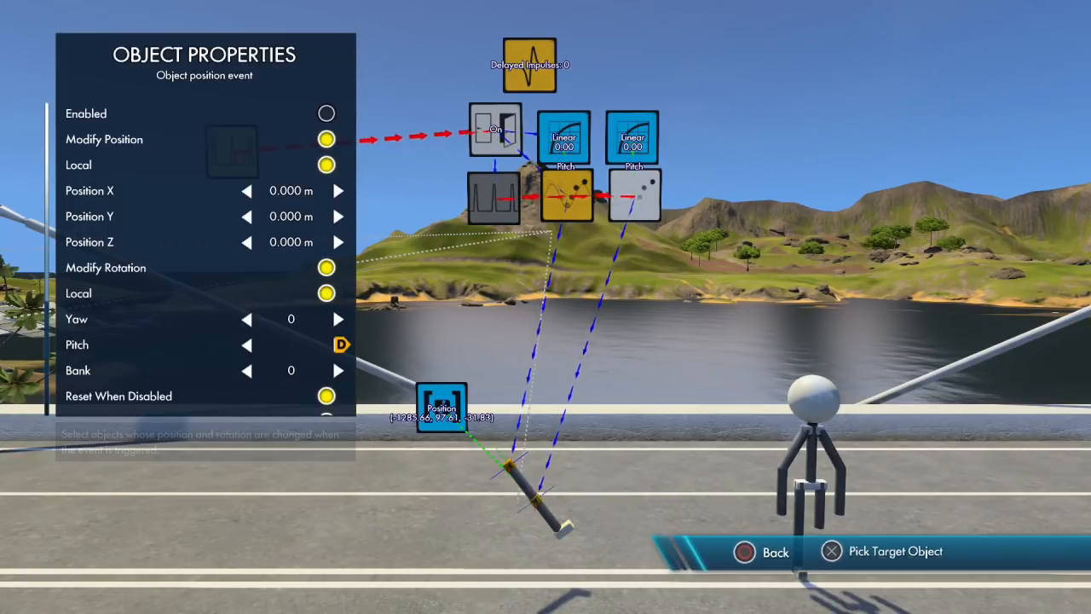
Link the copied event's bank to the copied curve data source and reset its pitch to 0.
key(Down)
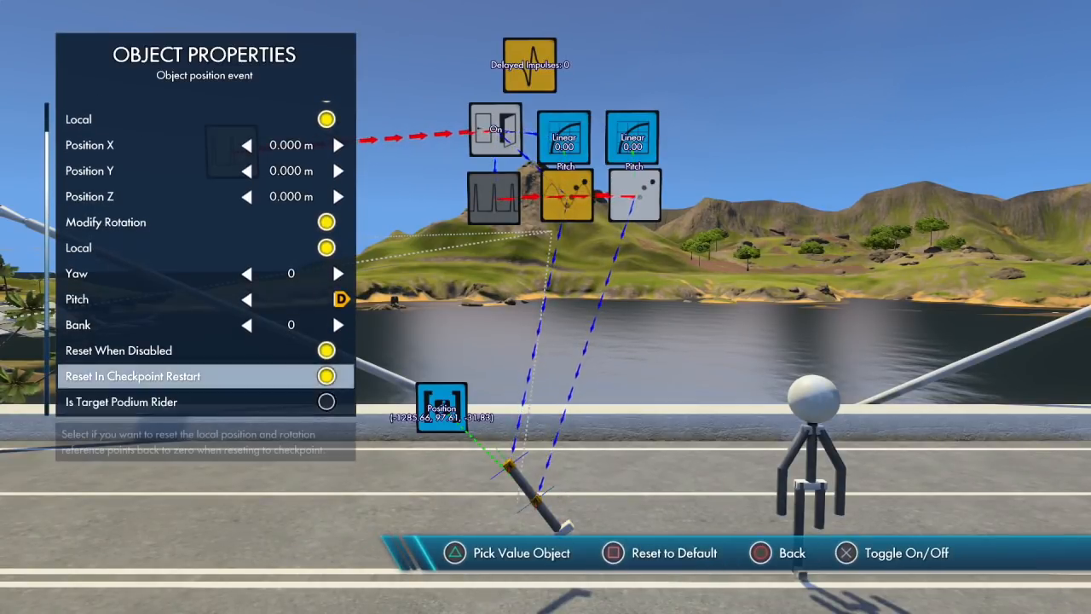
key(Up)
key(Up)
key(y)
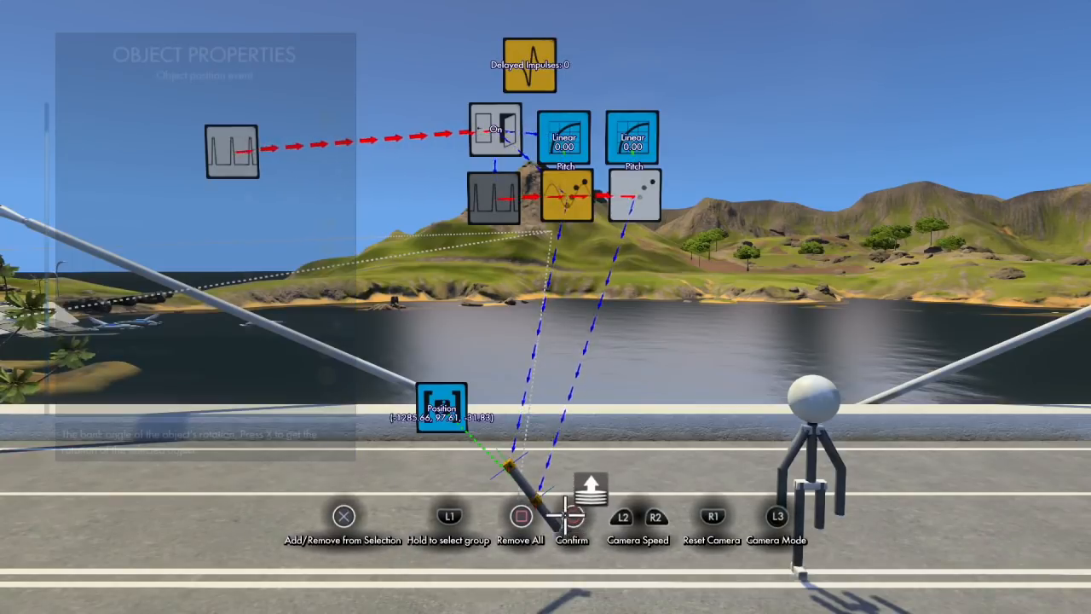
key(a)
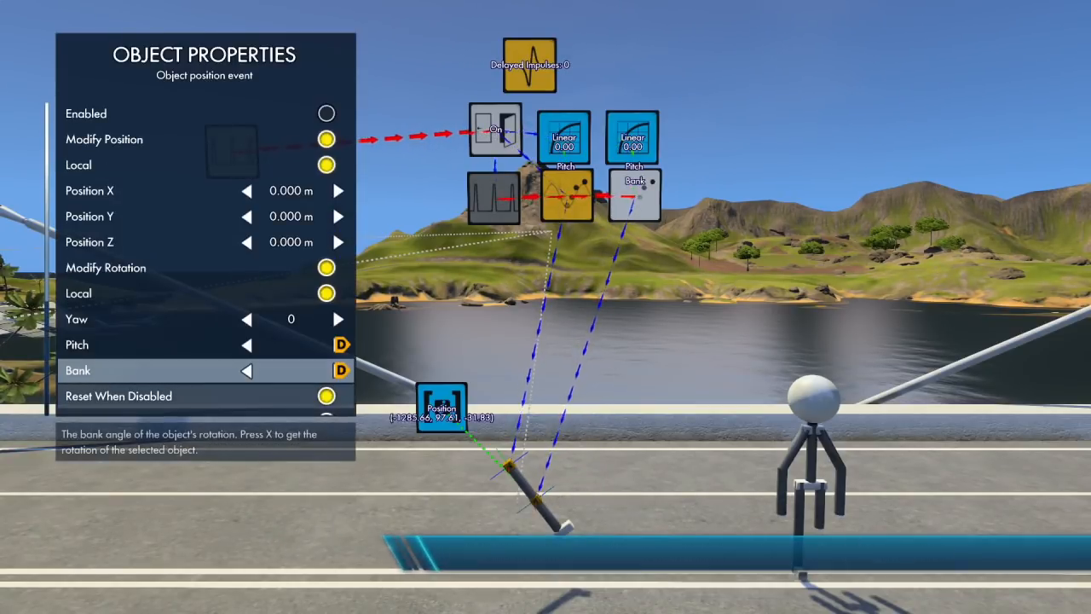
key(Up)
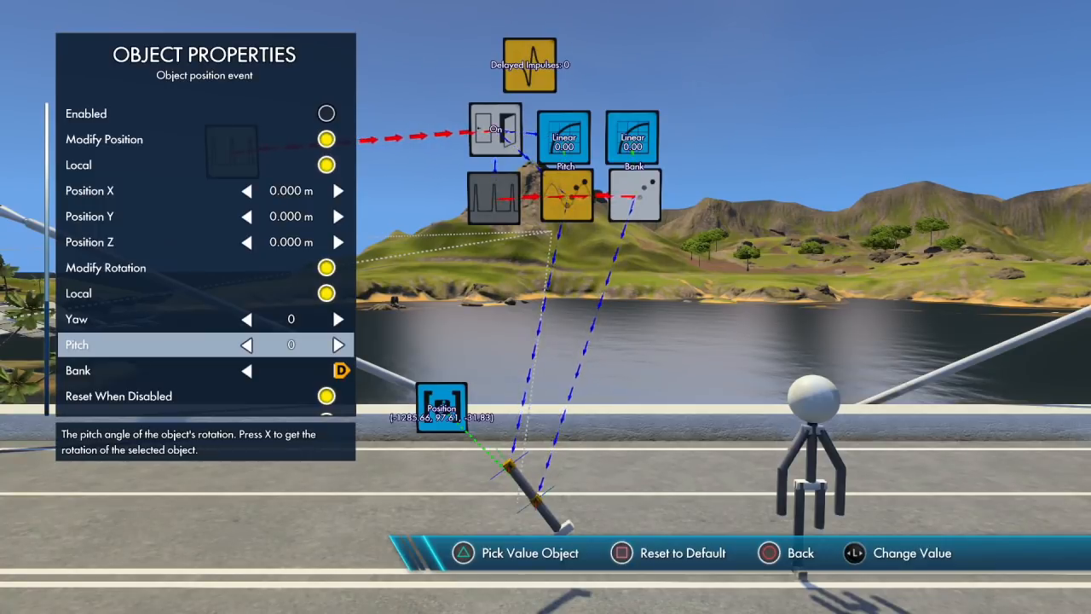
Add the copied curve data source and copied object position event to the state event's targets and test-run the leg motion.
key(b)
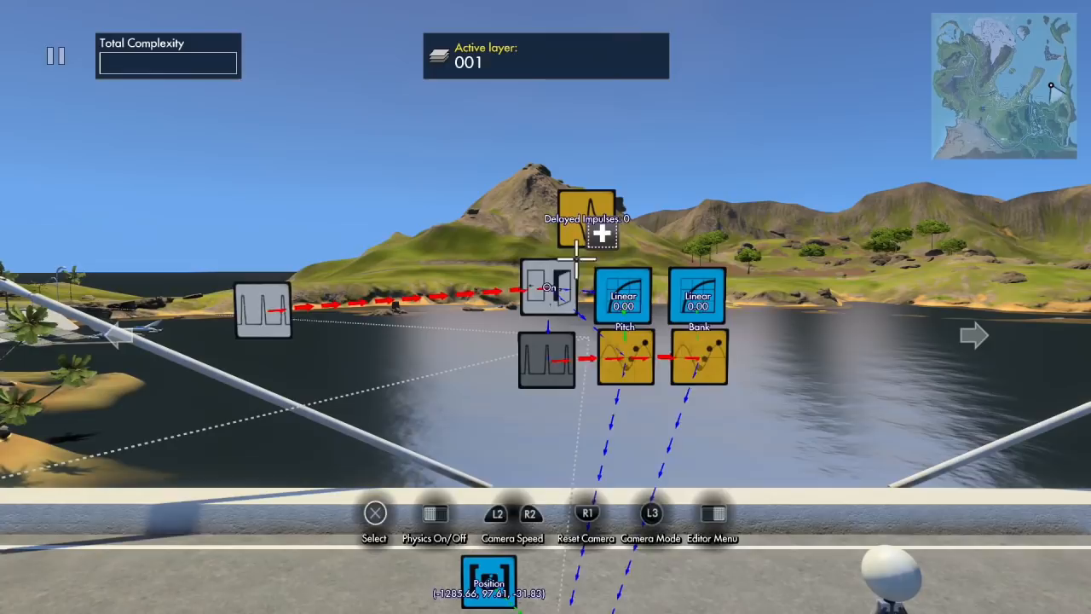
key(x)
key(Down)
key(Down)
key(Down)
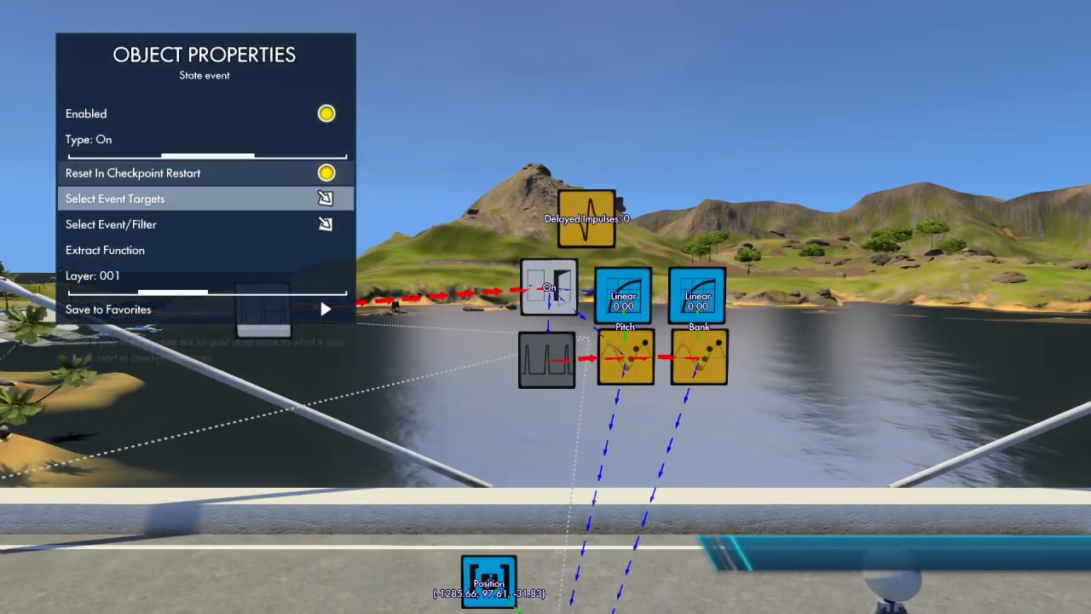
key(Return)
click(697, 294)
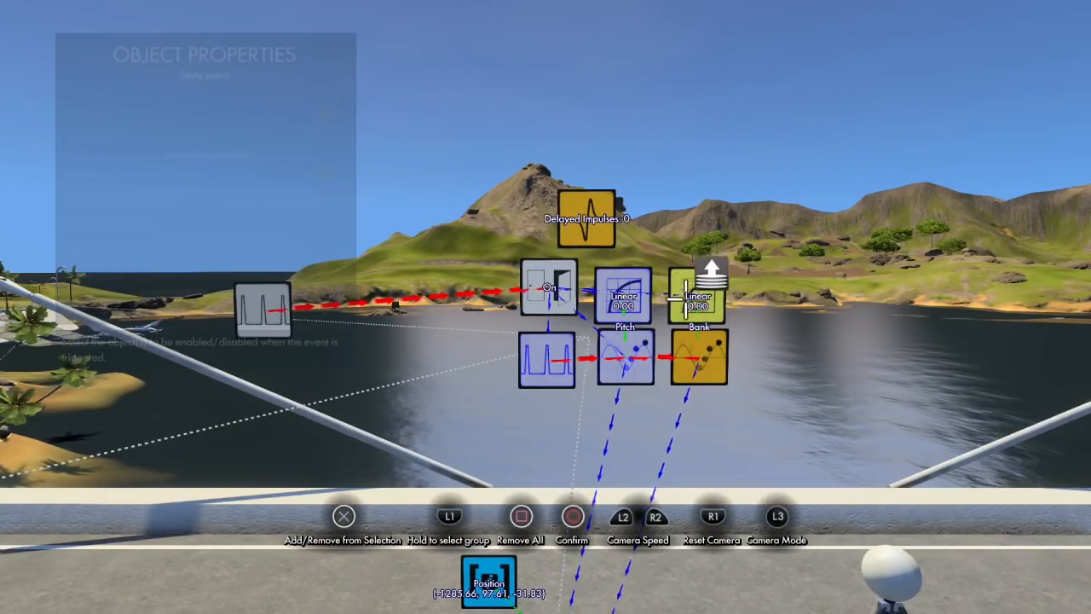
key(Escape)
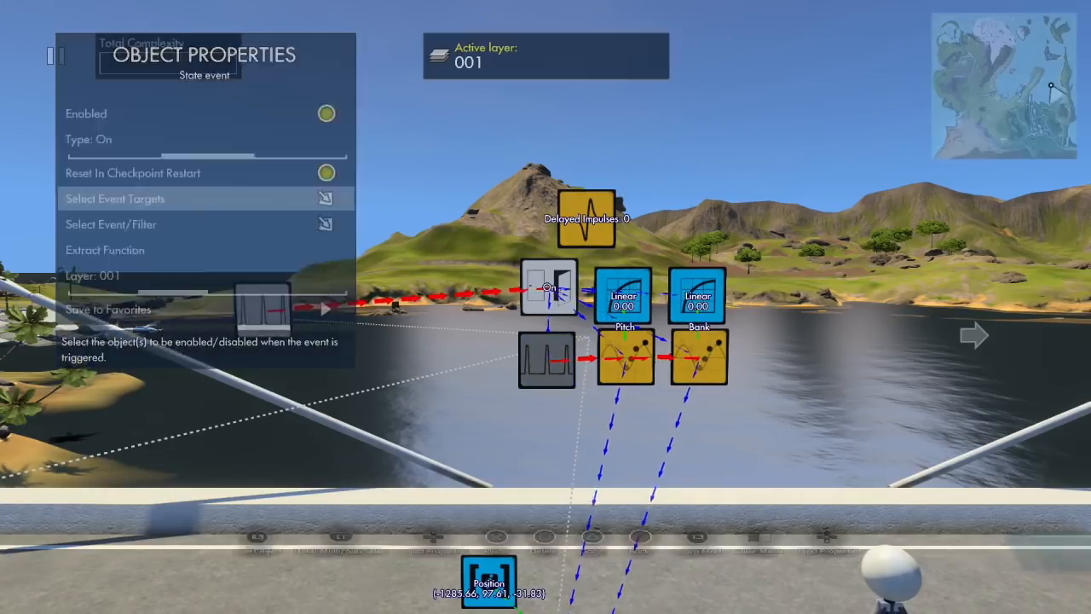
key(Escape)
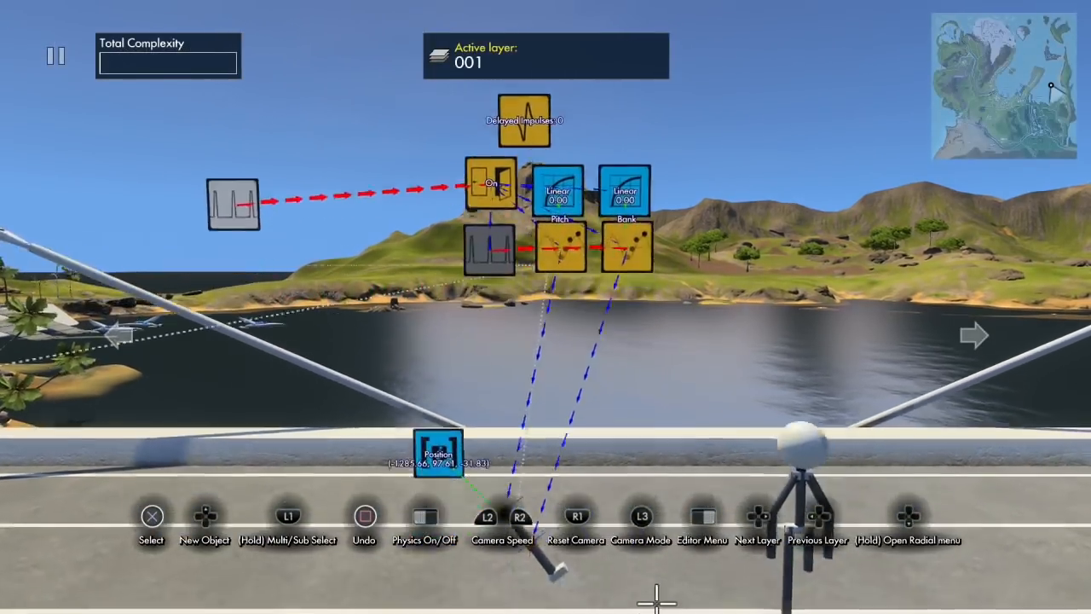
key(space)
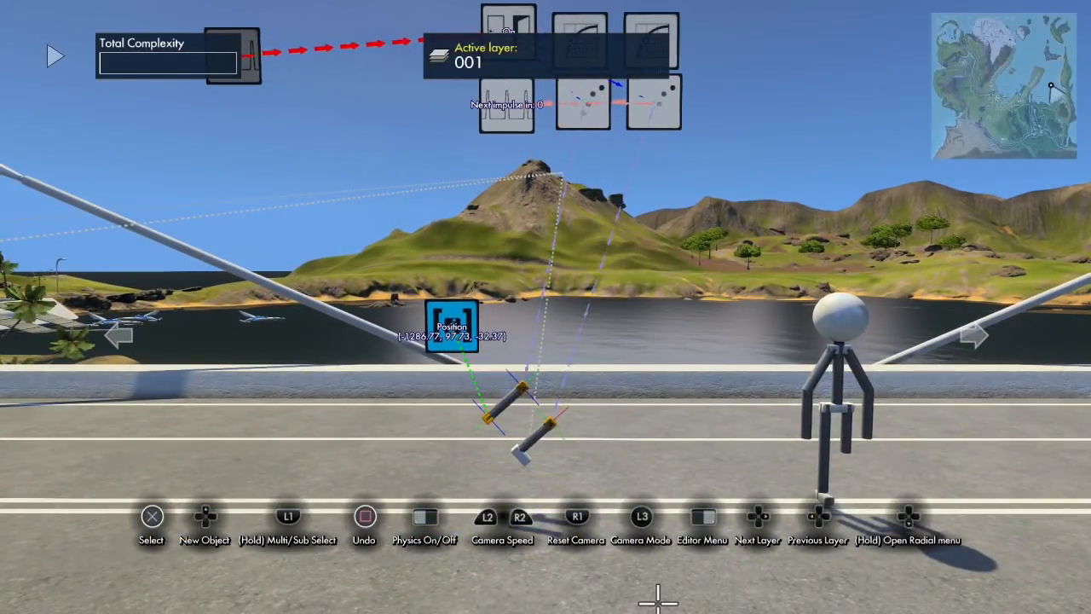
key(space)
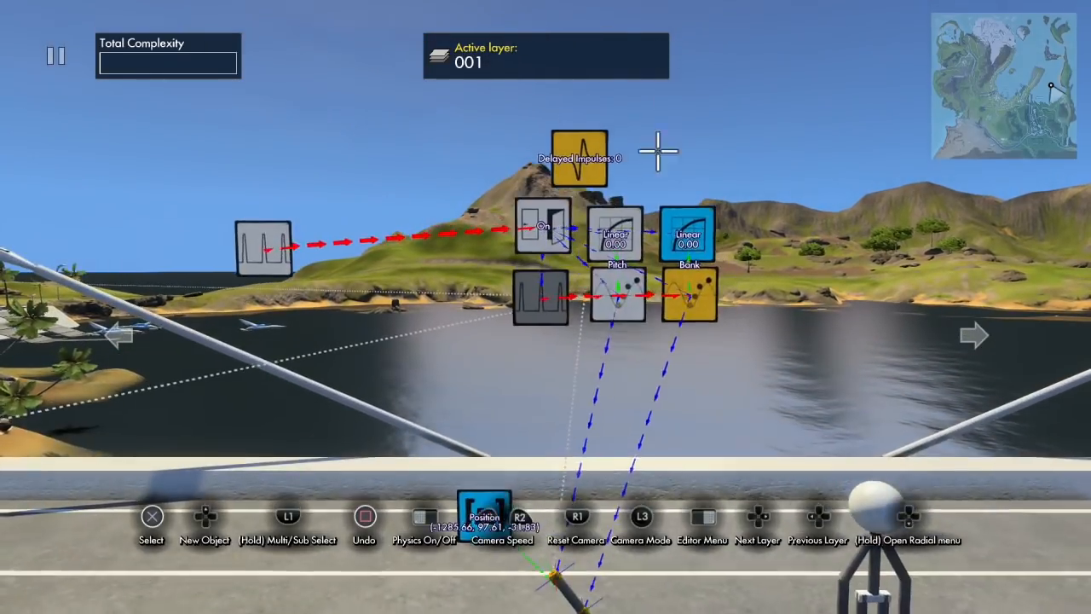
Turn off Local for the position of the knee's object position event, leaving its rotation local.
click(690, 276)
key(Up)
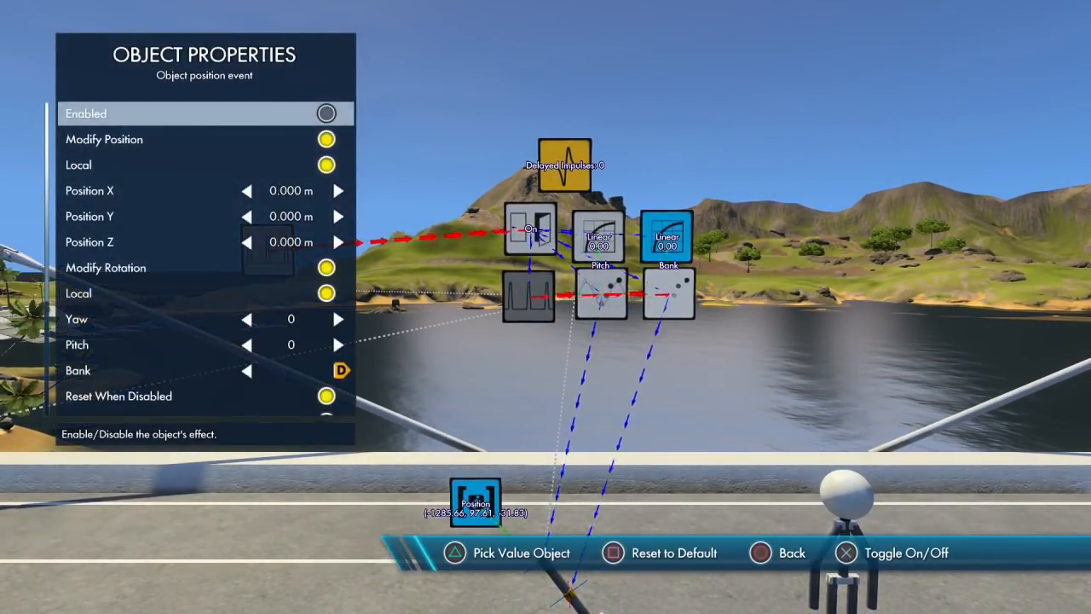
key(Down)
key(Down)
key(Up)
key(Down)
key(Return)
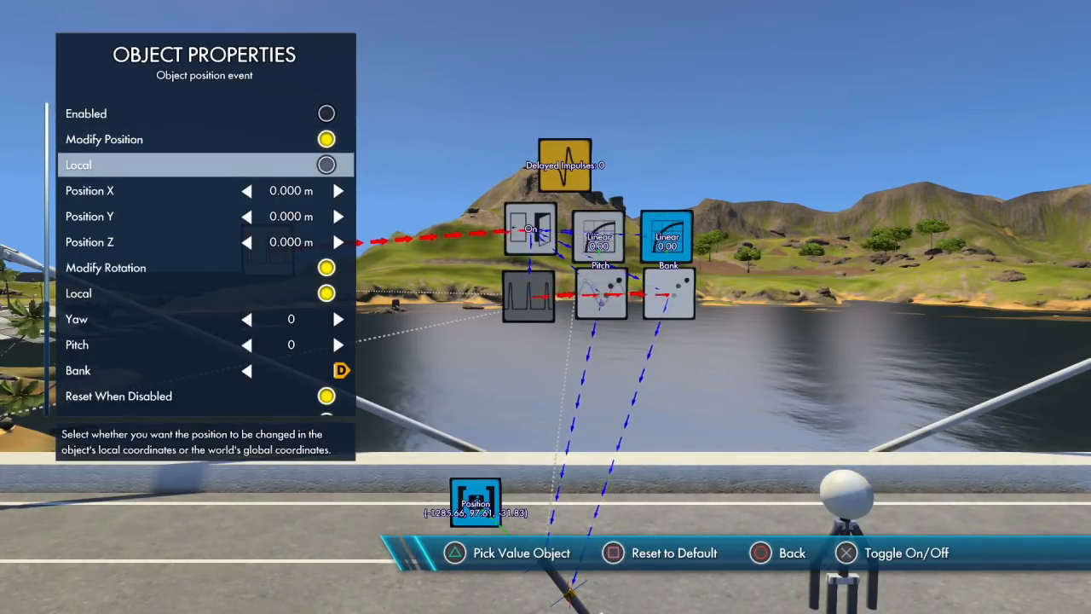
Link the knee event's Position X, Y and Z to the Position data source beside the leg.
key(Down)
key(Escape)
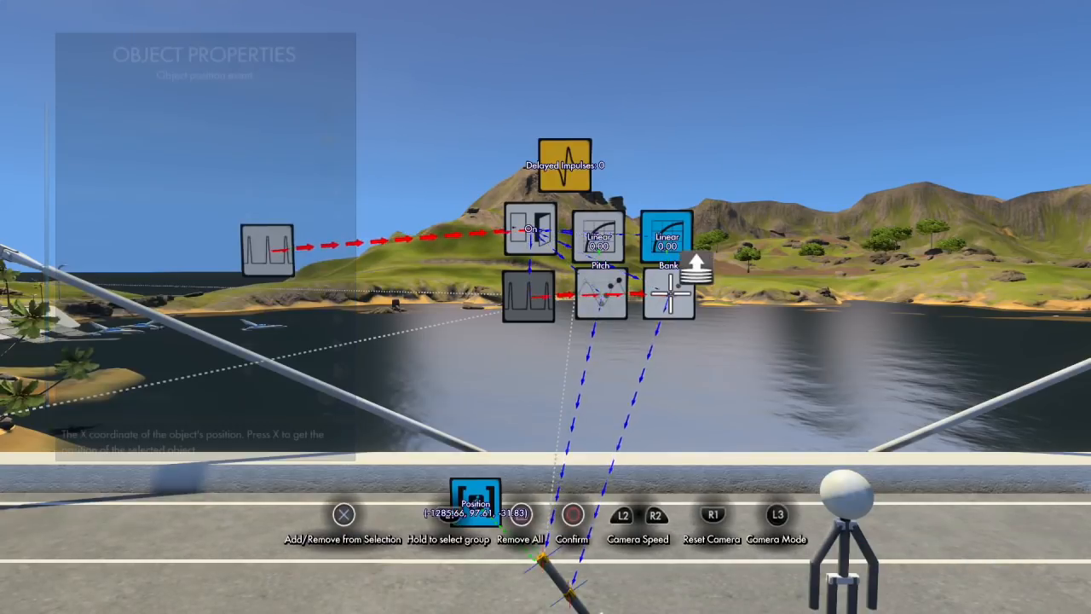
click(475, 502)
key(Down)
key(Escape)
click(476, 501)
key(Down)
key(Escape)
click(475, 501)
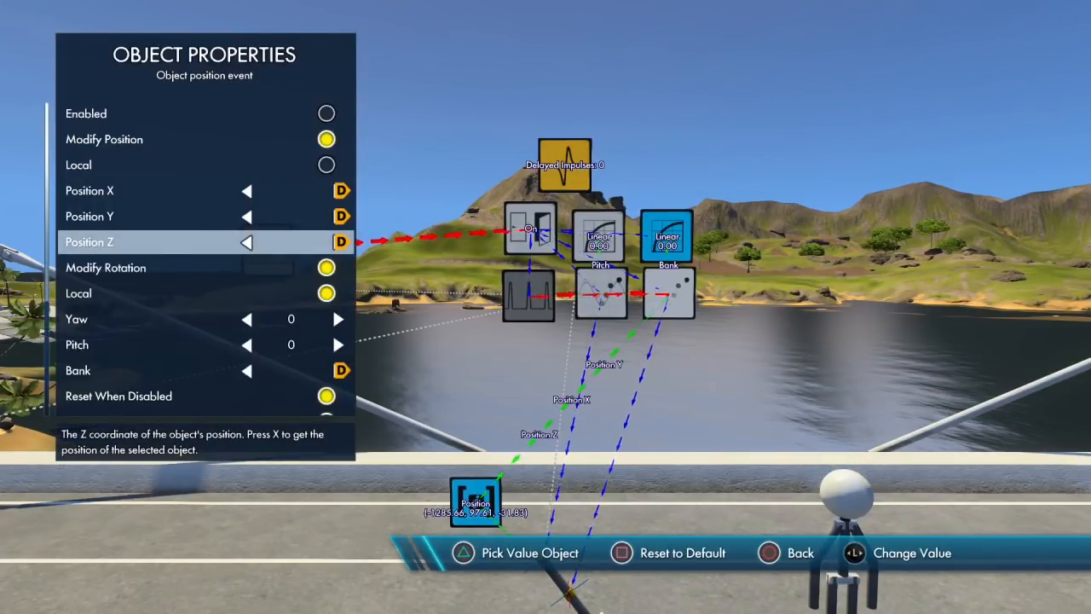
key(Escape)
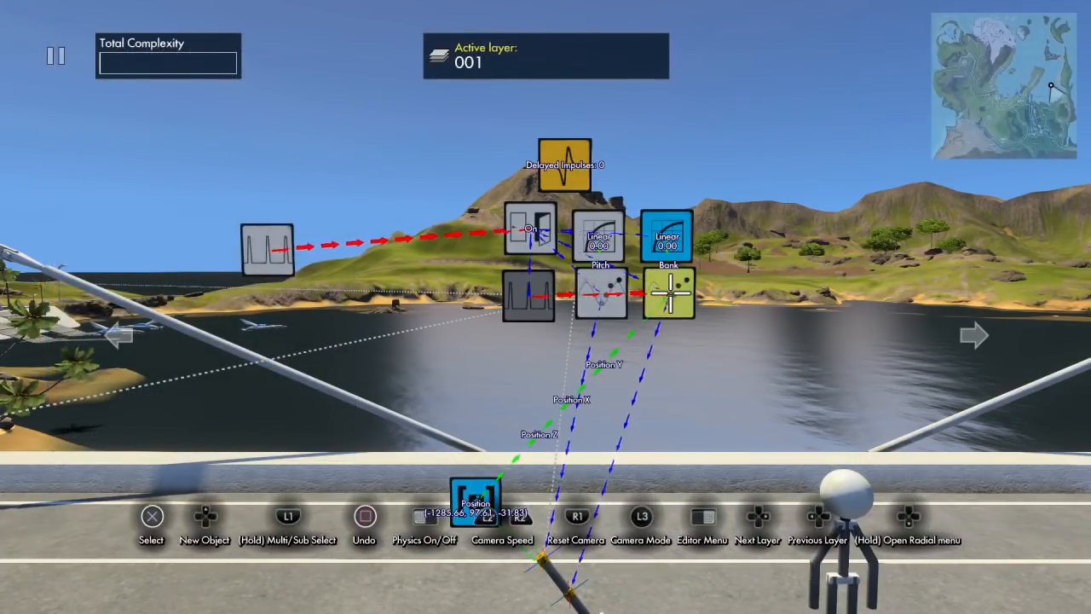
Run the simulation to check how the upper leg and knee joints move together.
key(space)
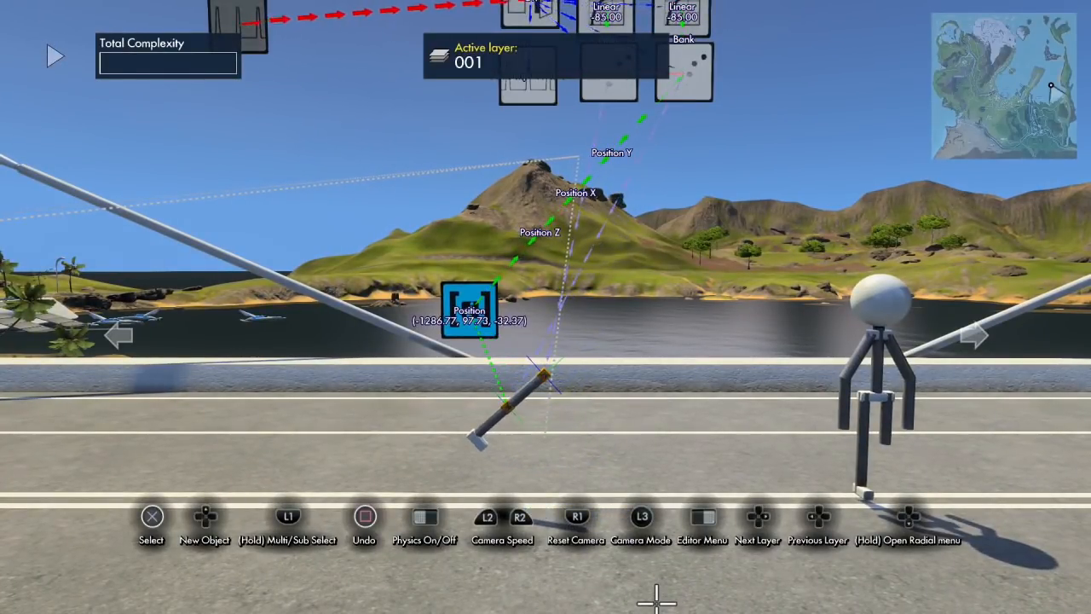
key(space)
key(space)
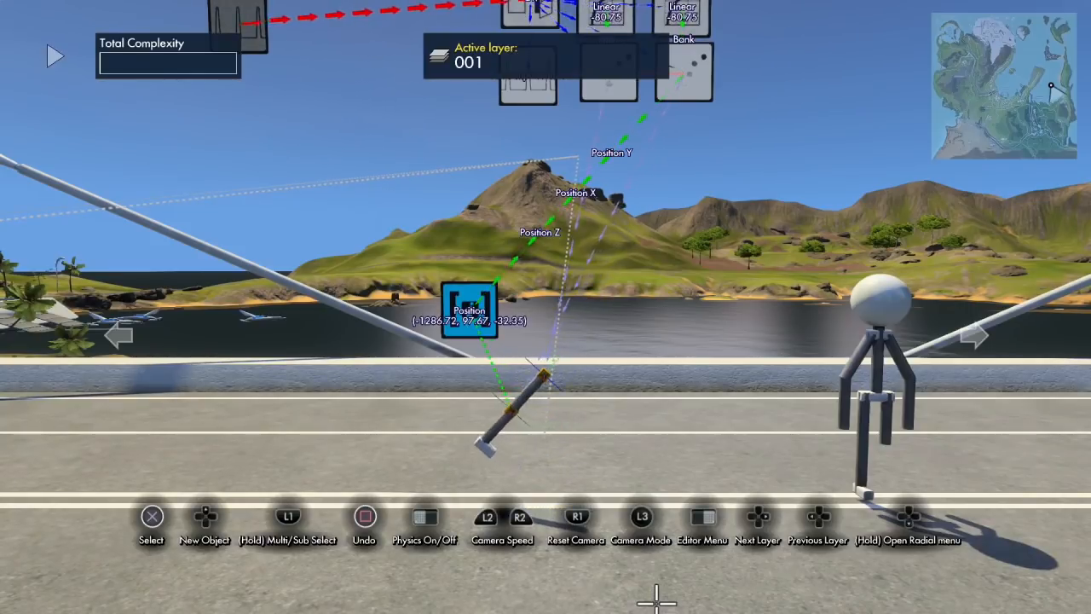
key(space)
Place a variable data source high above the curve data sources.
scroll(657, 553, down, 3)
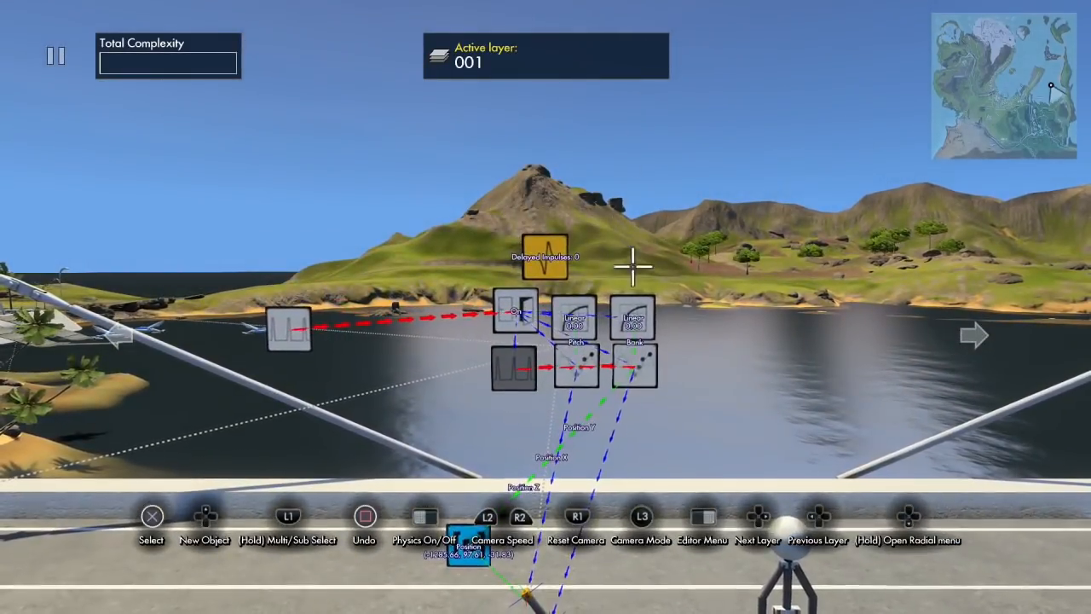
scroll(631, 288, up, 3)
scroll(711, 25, up, 2)
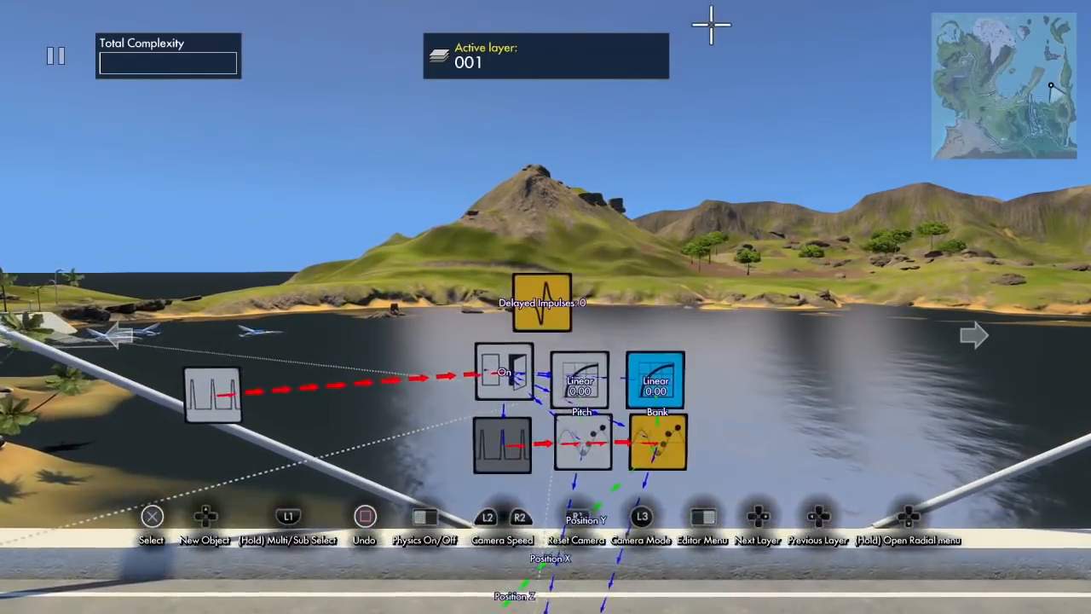
scroll(699, 218, down, 1)
scroll(699, 219, down, 1)
scroll(704, 168, up, 1)
key(Tab)
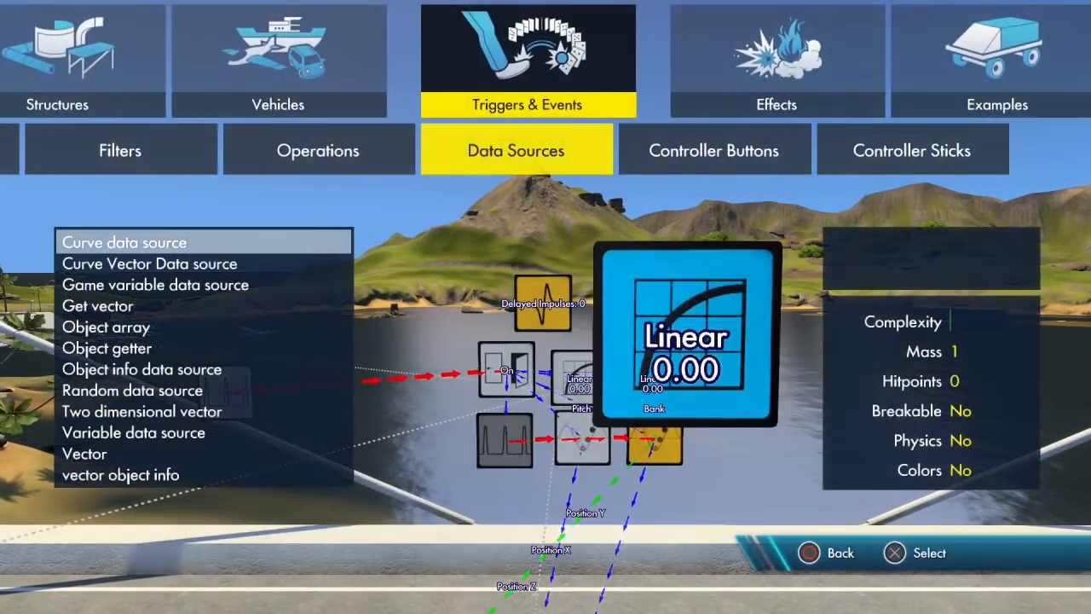
key(Down)
key(Down)
key(Down)
key(Down)
key(Down)
key(Down)
key(Down)
key(Down)
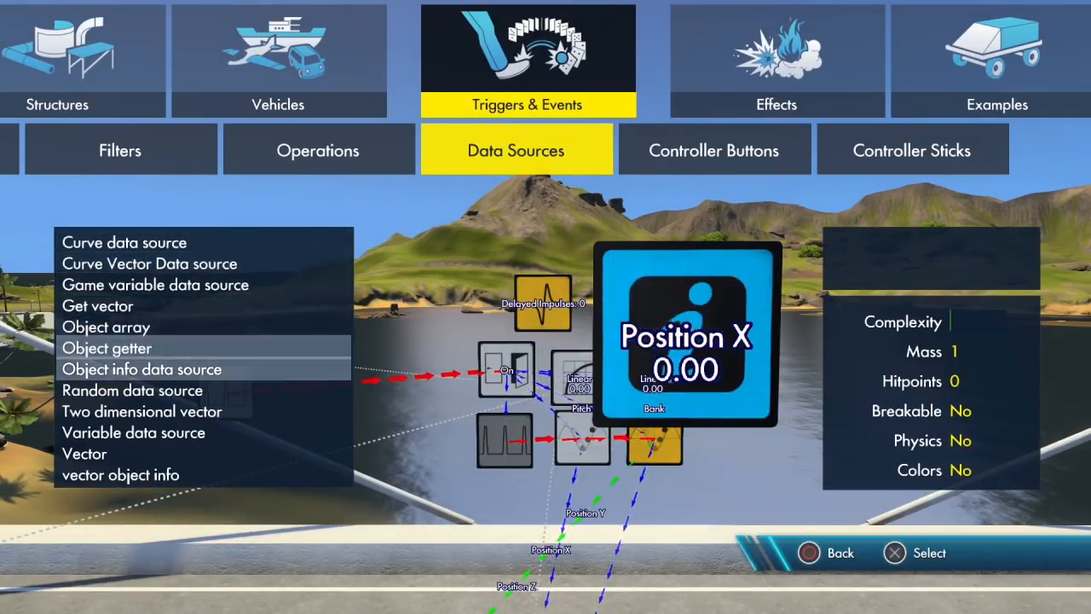
key(Down)
key(Return)
click(545, 307)
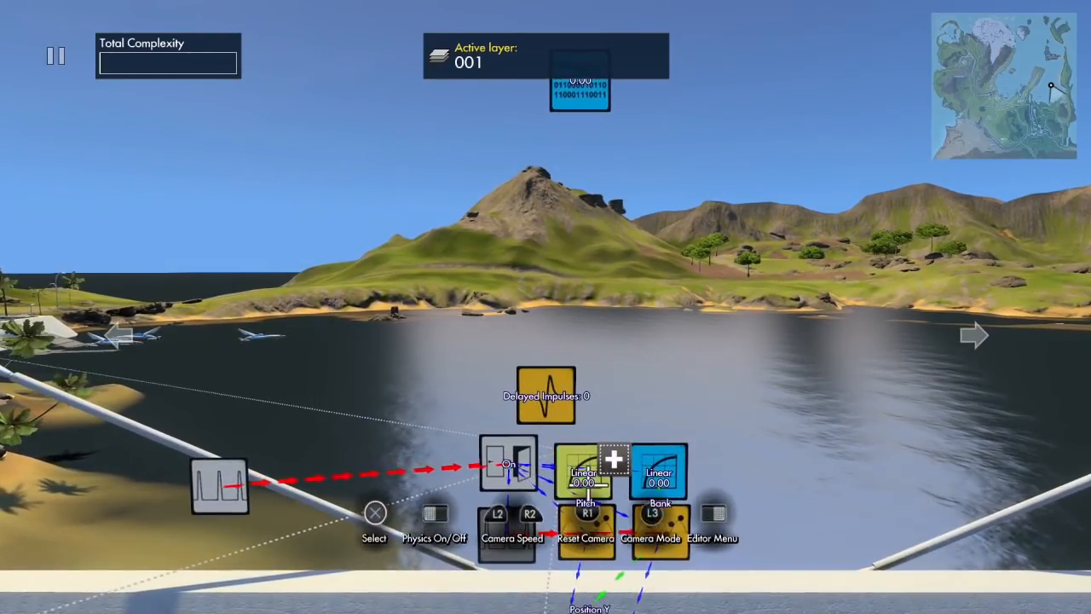
Link the Duration of both curve data sources to the variable data source.
click(658, 471)
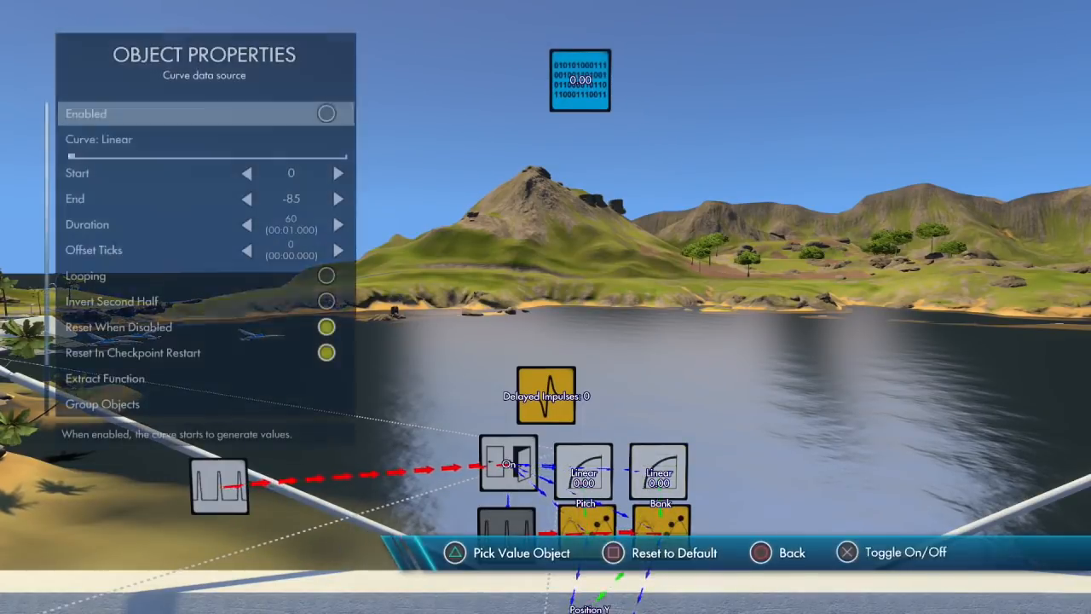
key(Down)
key(Up)
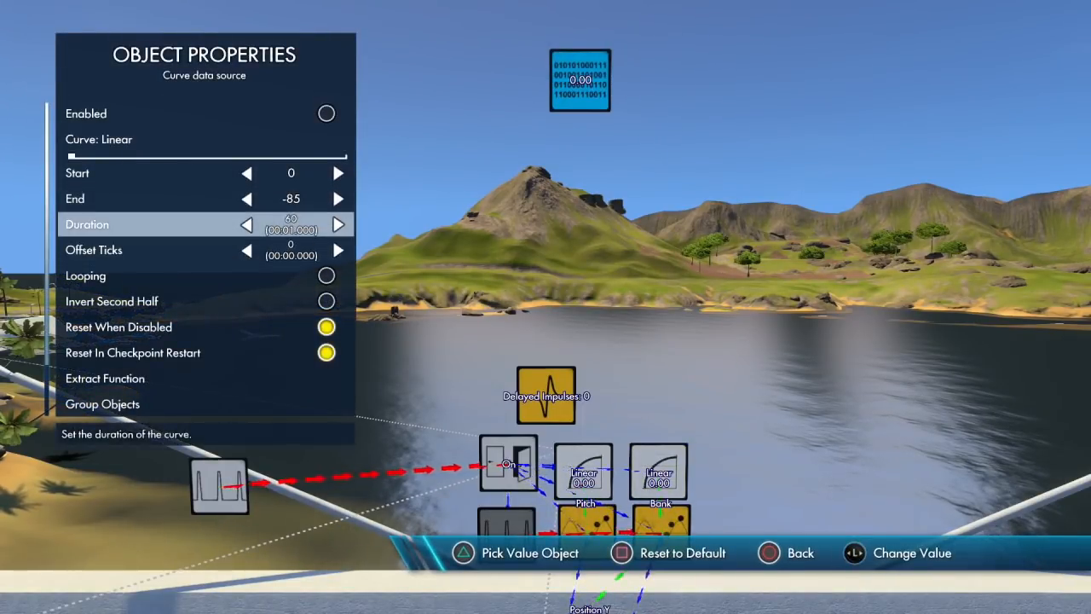
key(Escape)
click(598, 119)
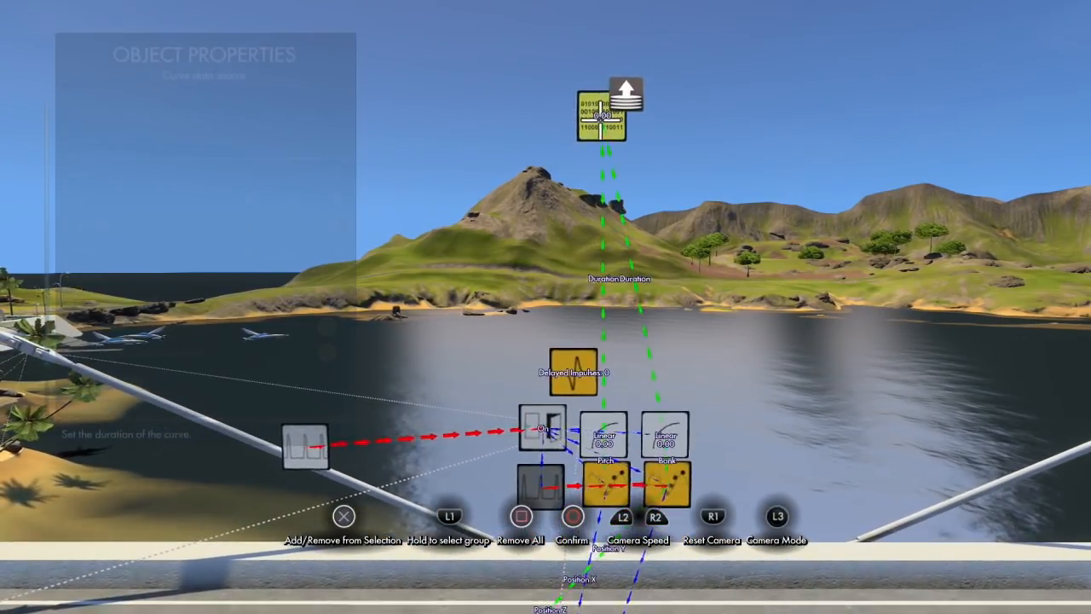
key(Return)
key(Escape)
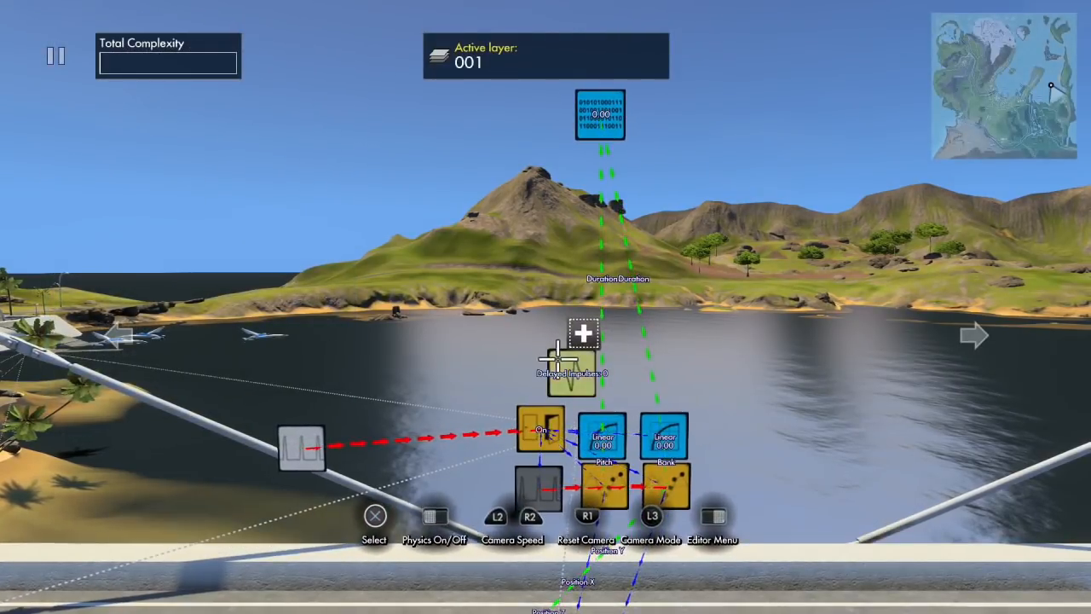
Link the impulse delay filter's Delay Ticks to the variable data source.
click(573, 373)
key(Down)
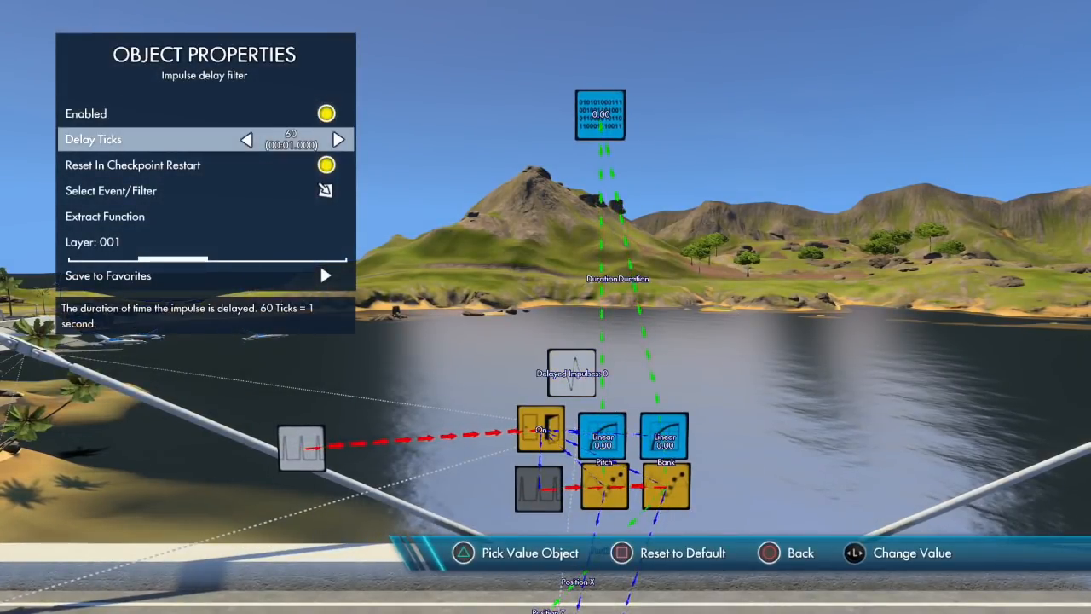
key(Escape)
click(600, 115)
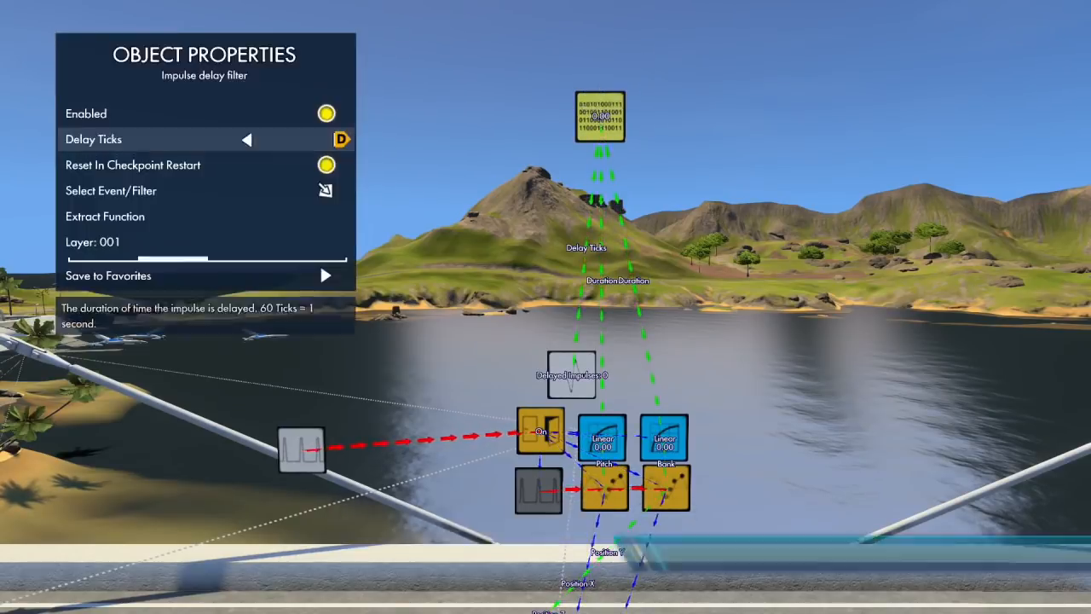
key(Escape)
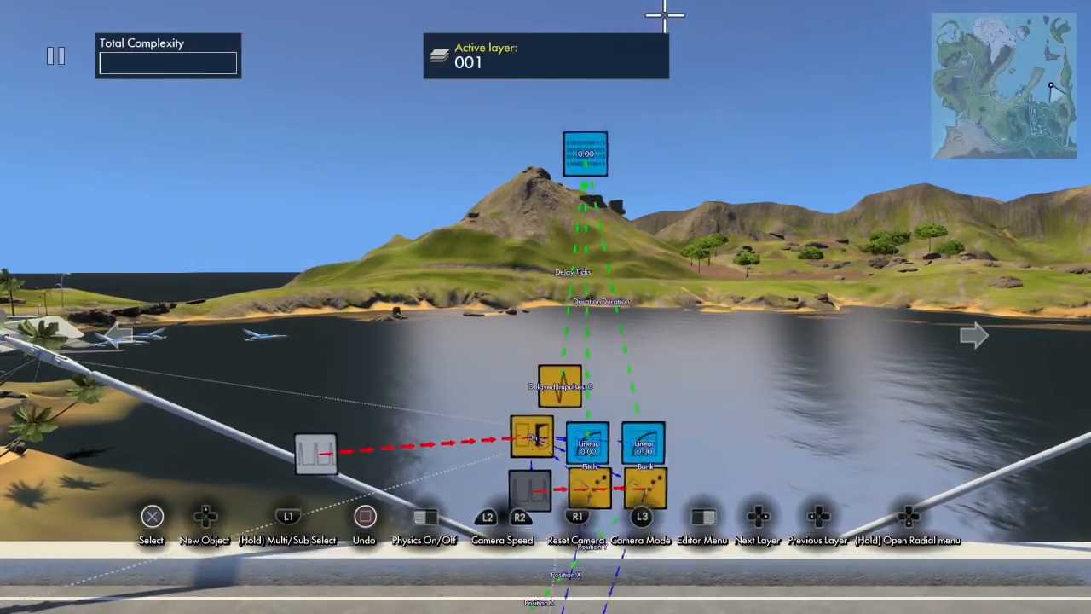
Set the variable data source's starting value to 30.00.
key(shift)
click(600, 140)
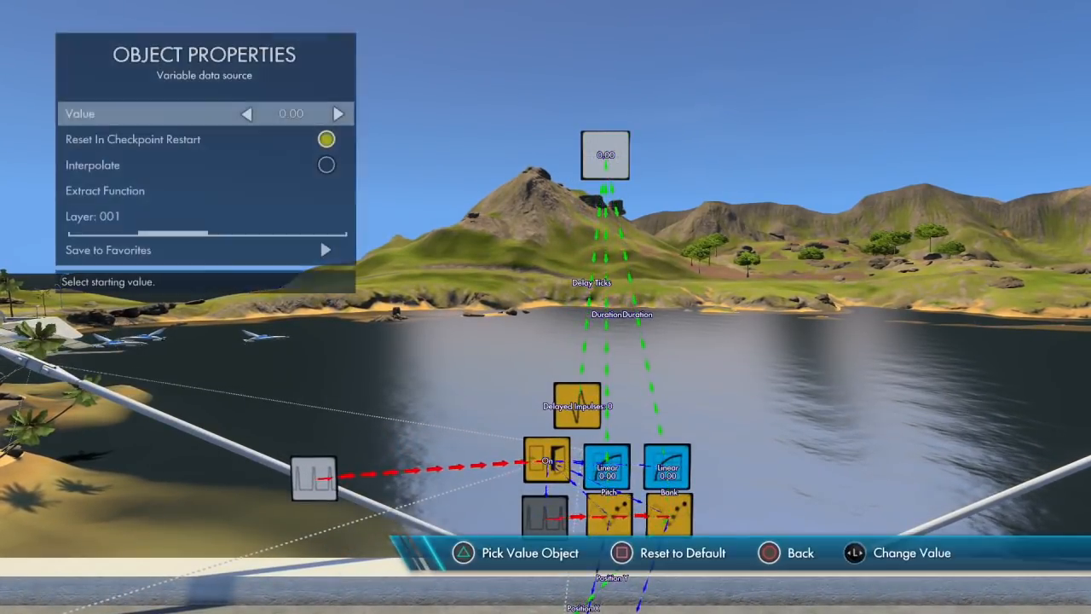
key(Right)
key(Right)
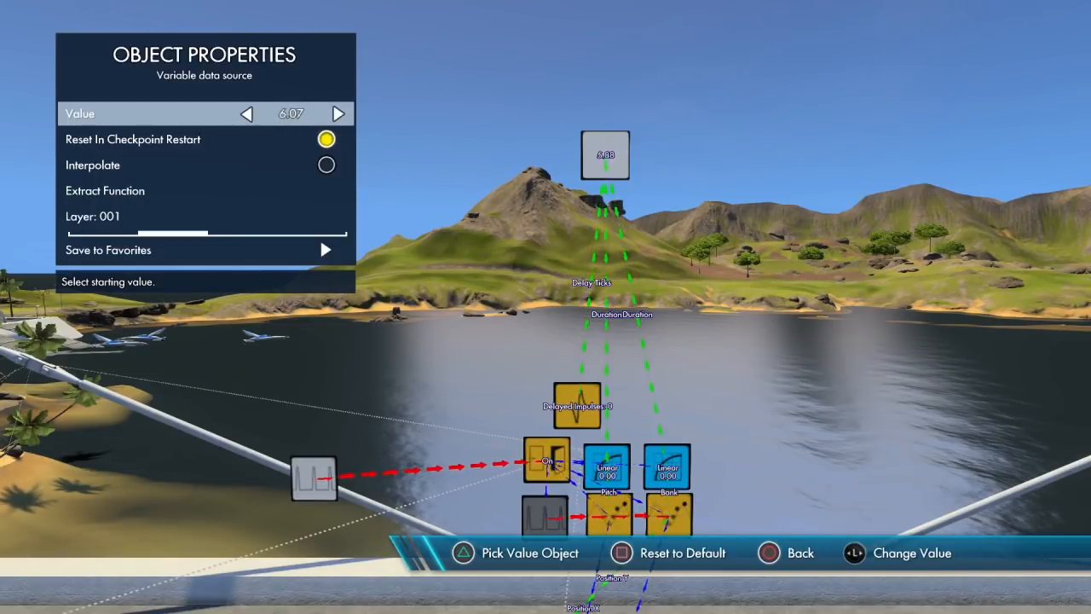
key(Right)
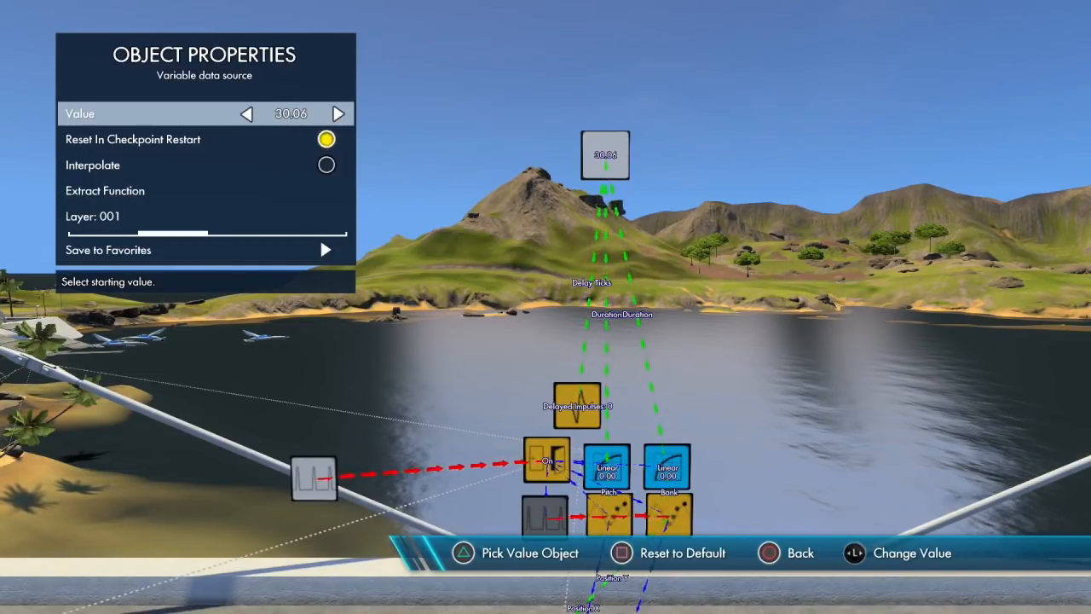
key(Right)
key(Right)
key(Right)
key(Left)
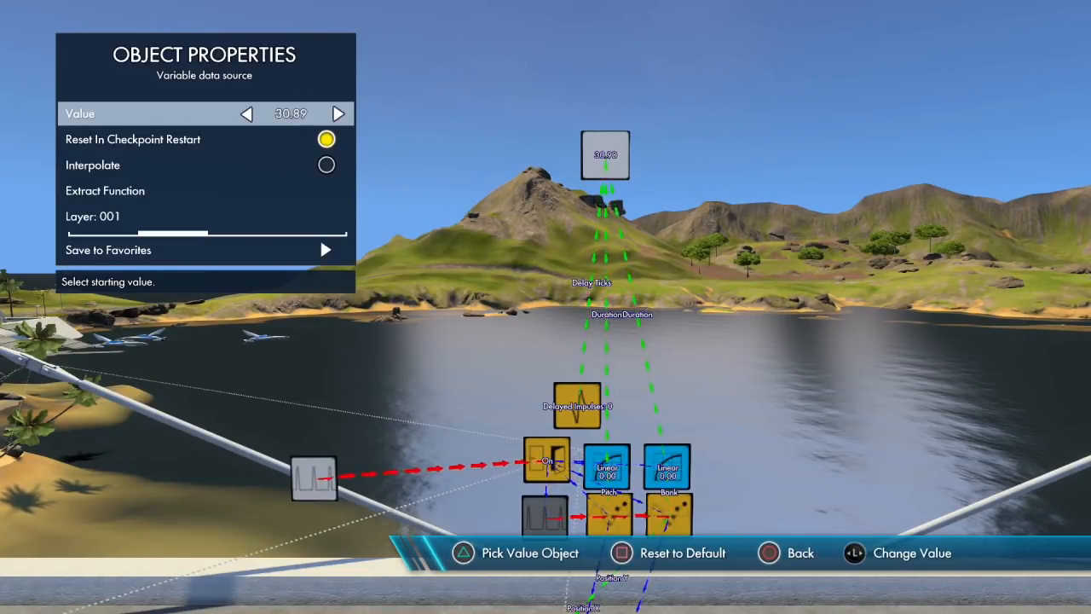
key(Left)
key(Left)
key(Left)
key(Escape)
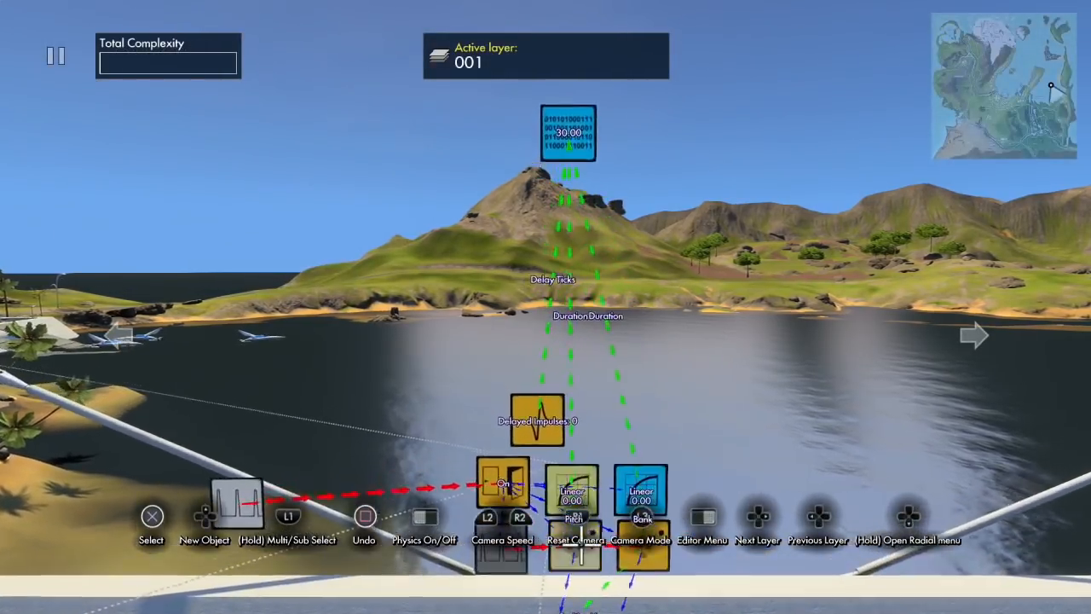
Duplicate the state event above the curve data sources, set the copy's type to Off, and leave the lower trigger out of its targets.
click(522, 366)
drag(511, 362, 537, 339)
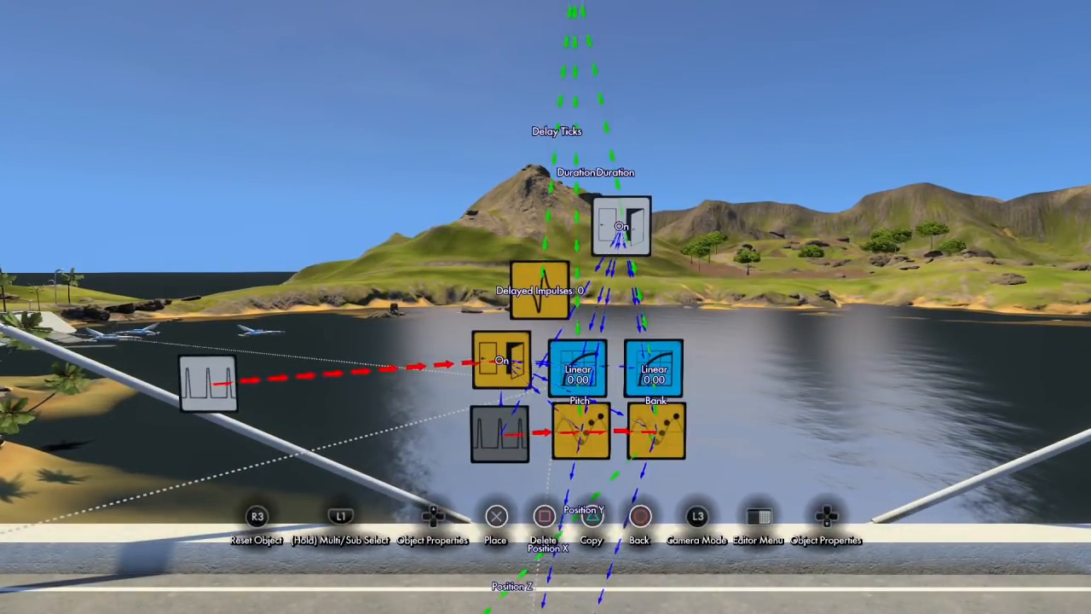
key(Up)
key(Down)
key(Right)
key(Escape)
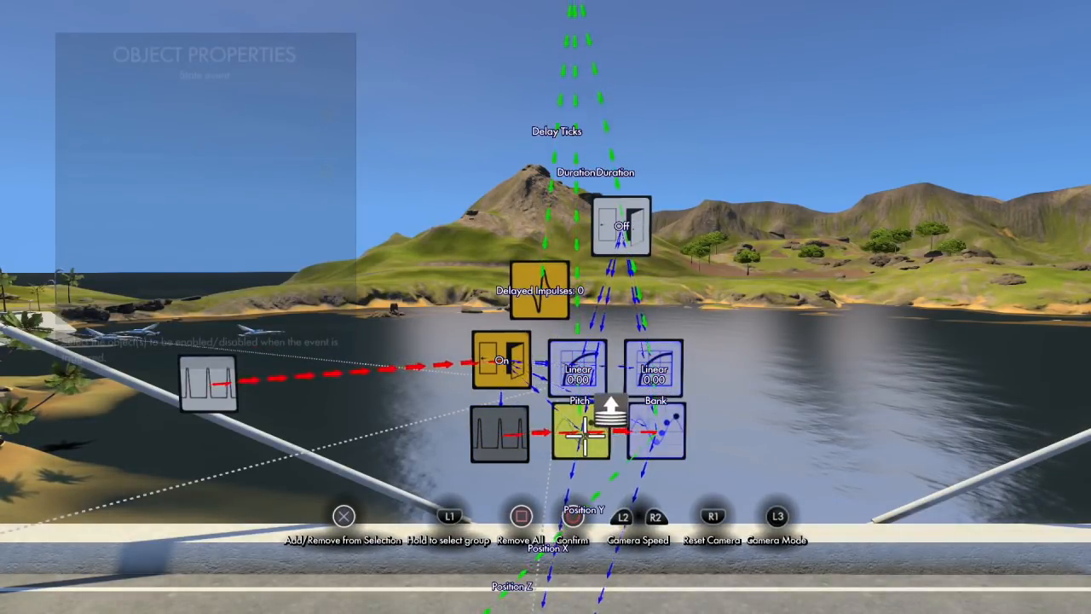
key(Return)
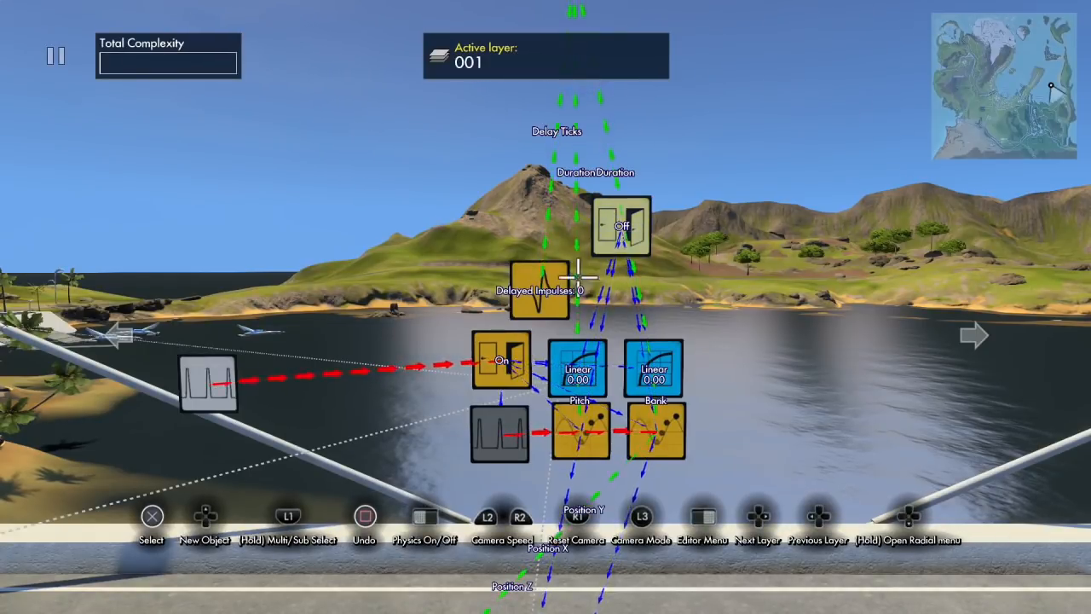
Link the On state event to the impulse delay filter.
click(503, 363)
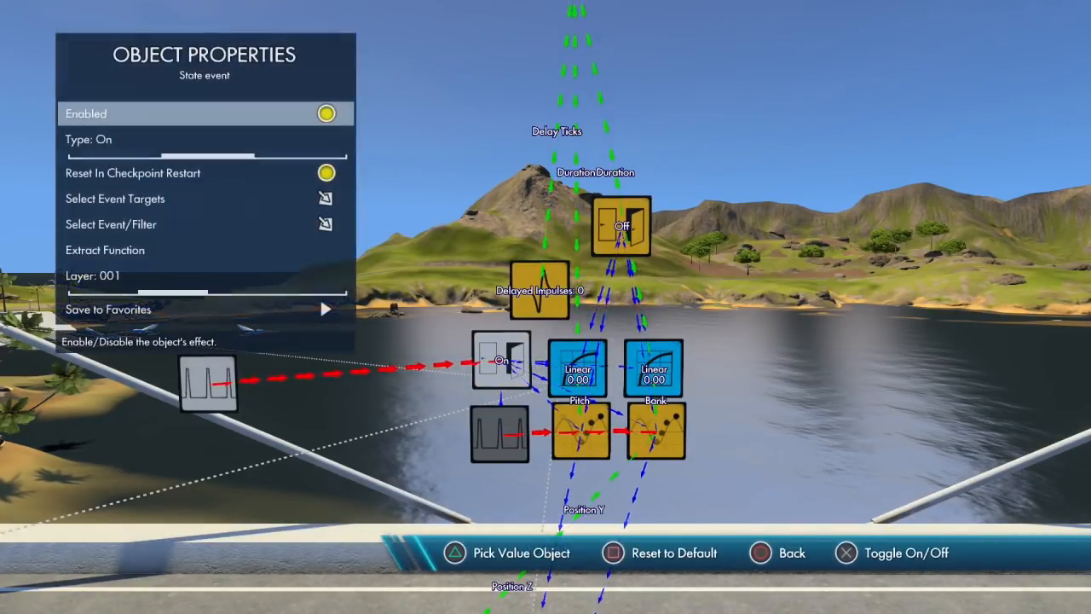
key(Return)
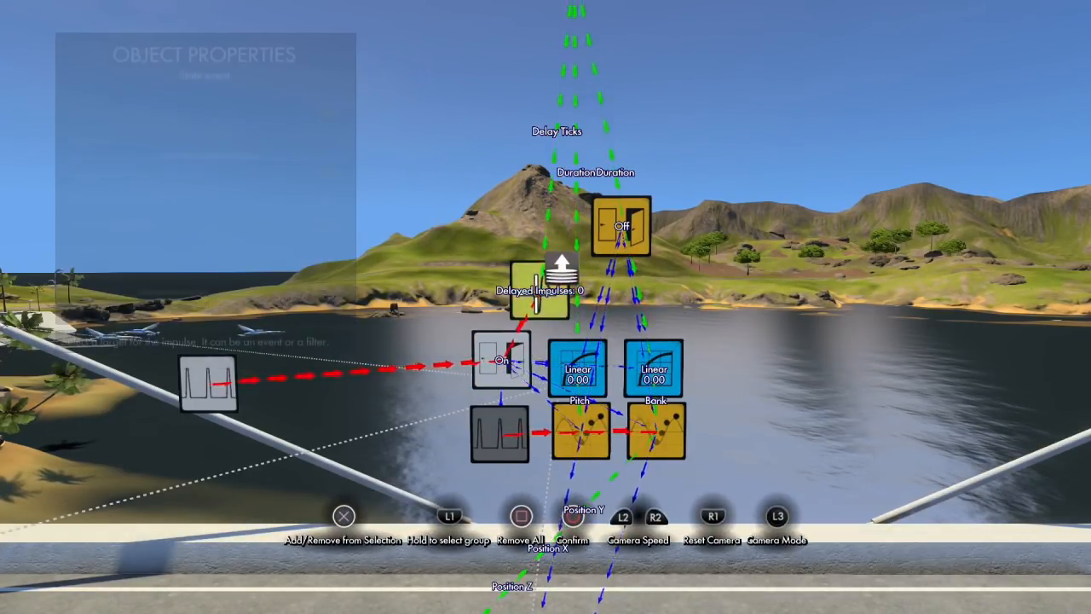
key(Escape)
Link the impulse delay filter to the Off state event.
click(540, 290)
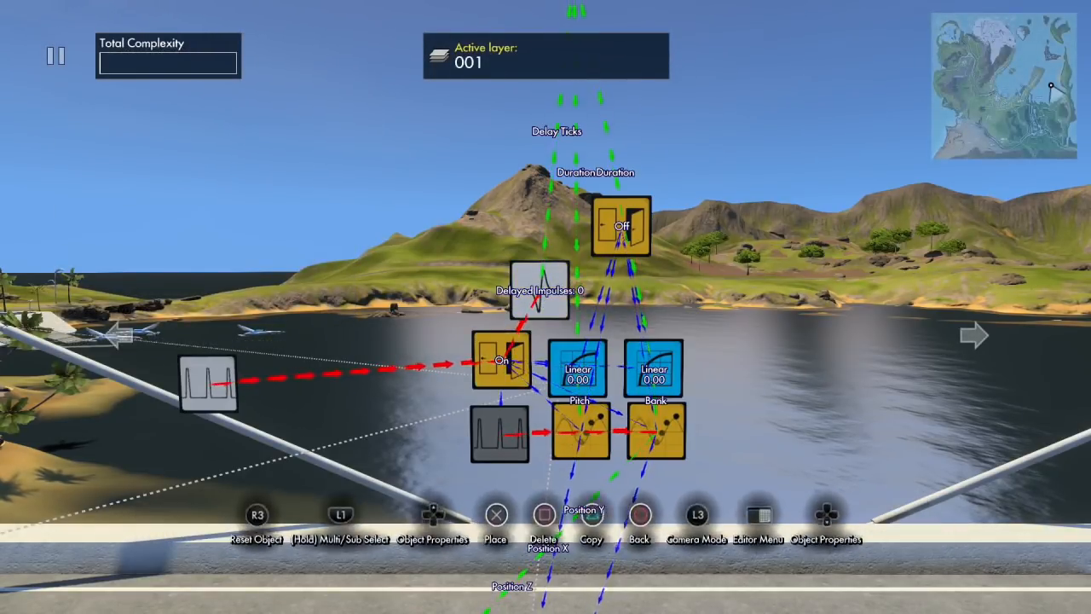
key(Return)
key(Up)
key(Up)
key(Return)
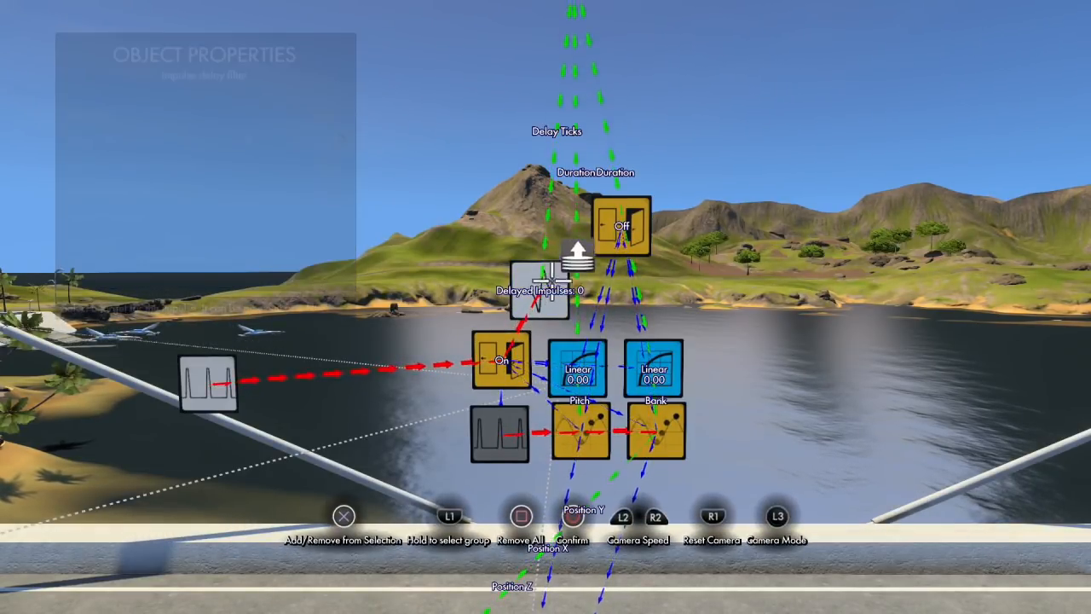
key(Return)
key(Escape)
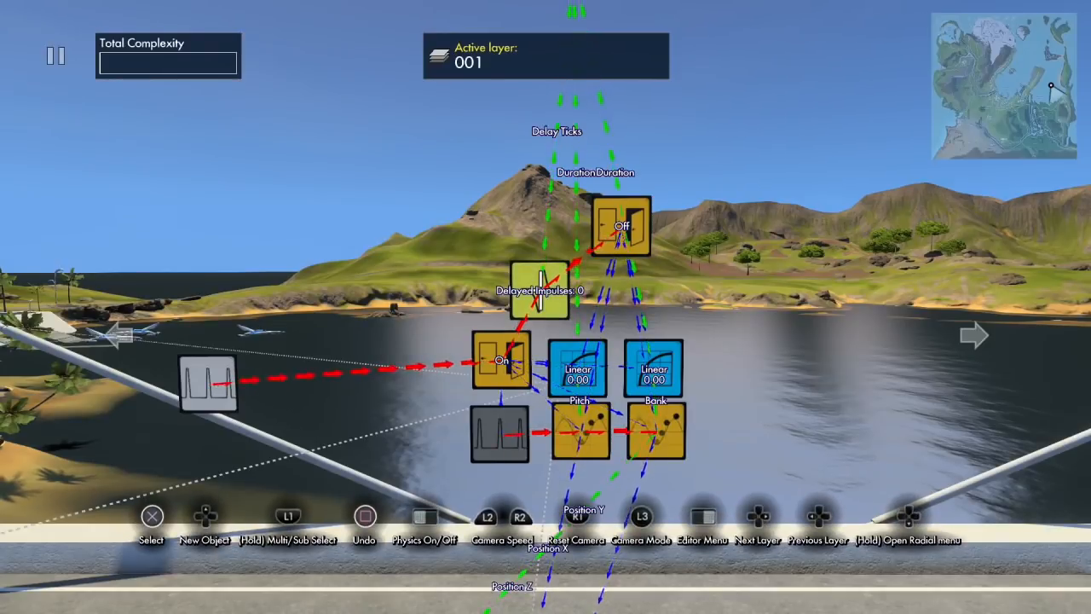
Run the physics simulation to check the leg's motion, and stop it again.
scroll(540, 291, down, 3)
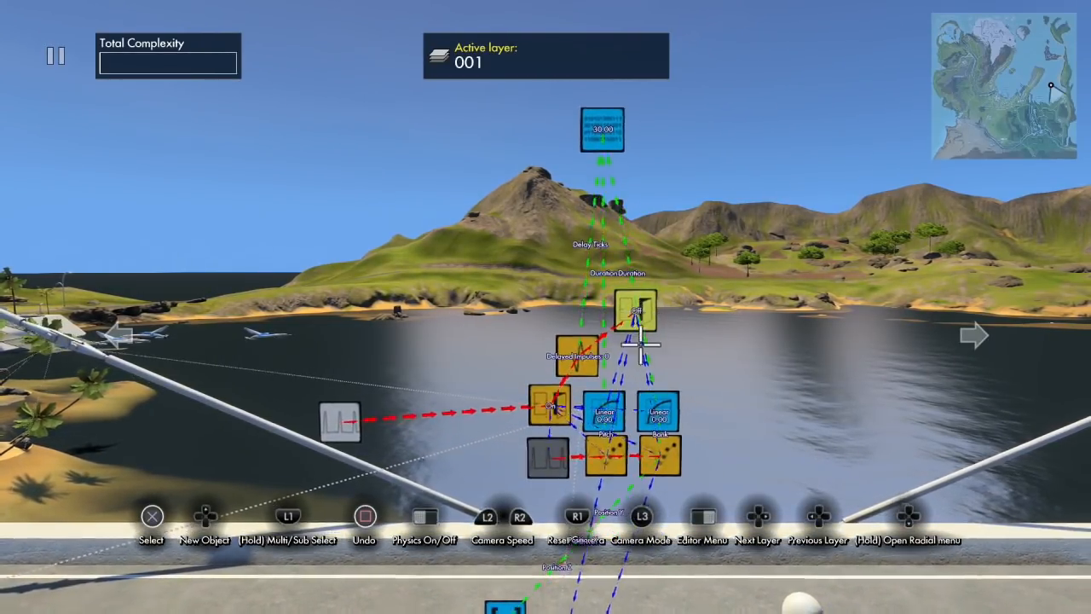
key(space)
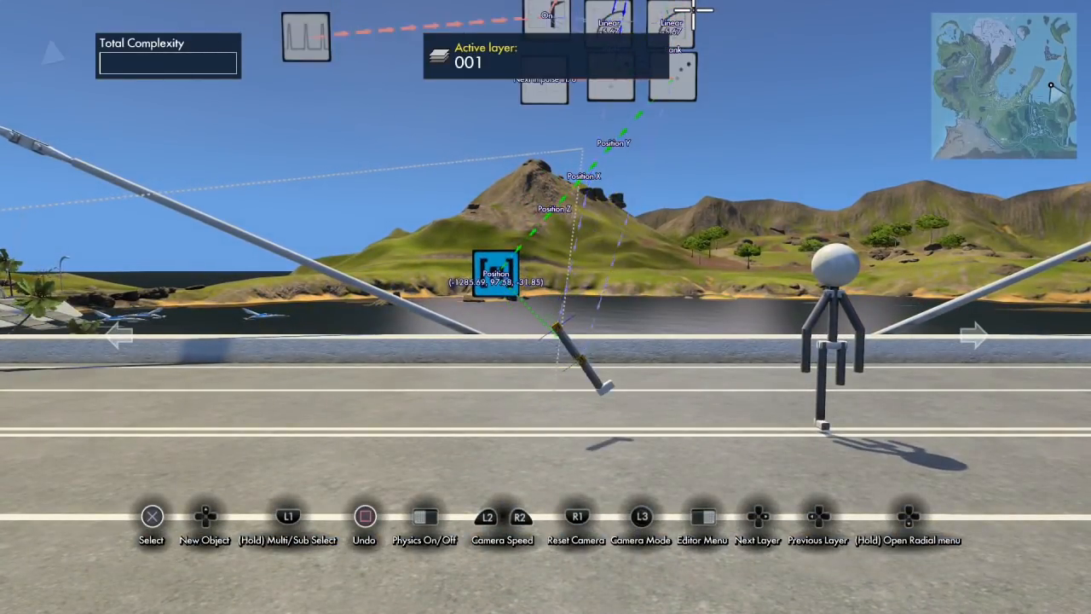
key(space)
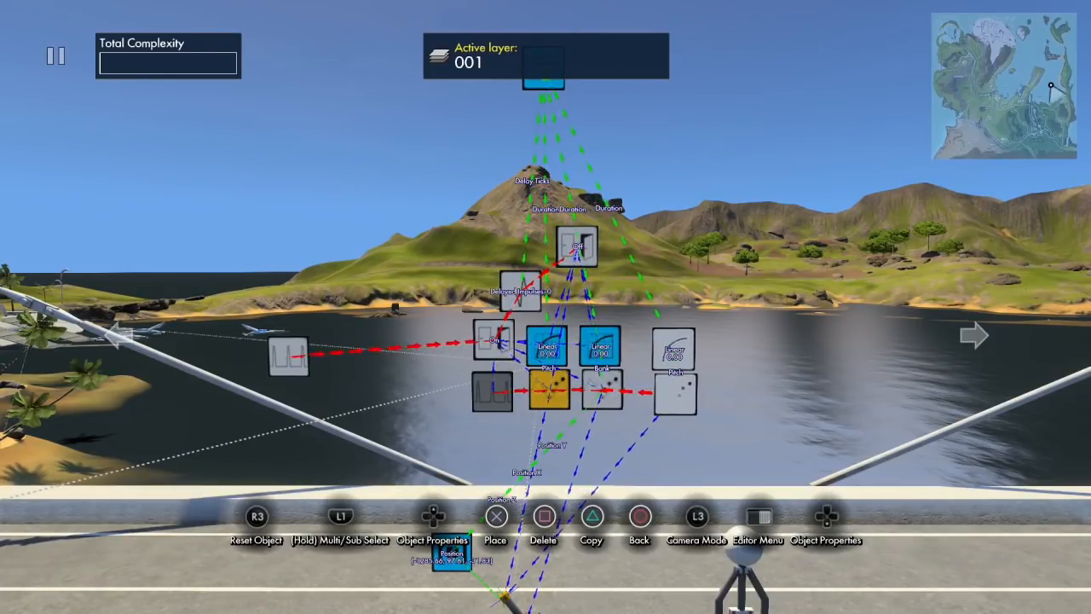
Place a copy of the Pitch position event with its curve data source, and remove the copy's impulse link to the Bank event.
key(Escape)
key(Up)
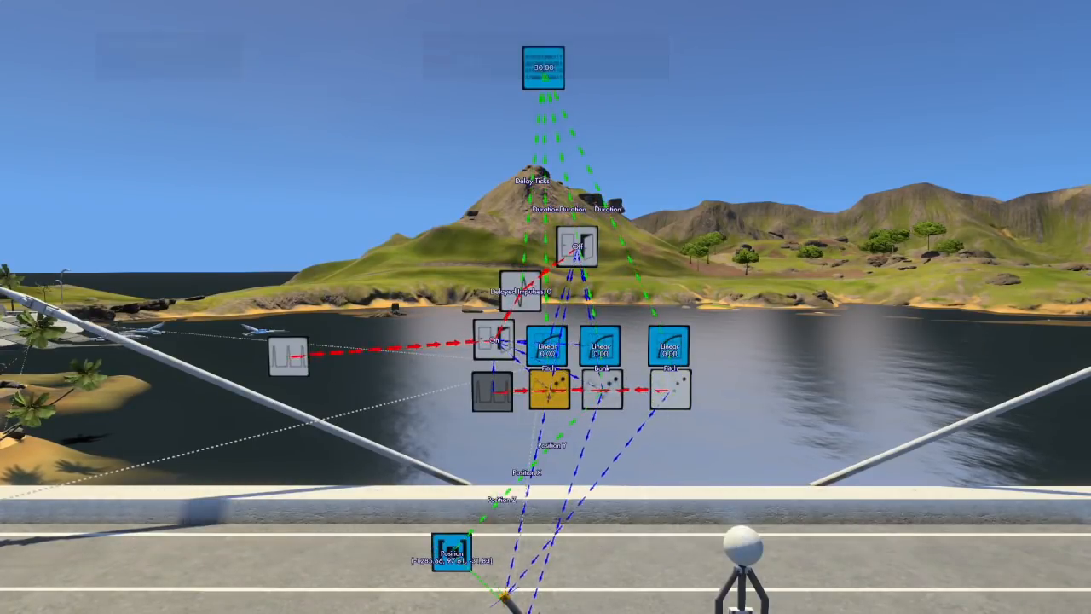
key(Up)
key(Up)
key(Up)
key(Up)
key(Return)
key(Return)
key(Escape)
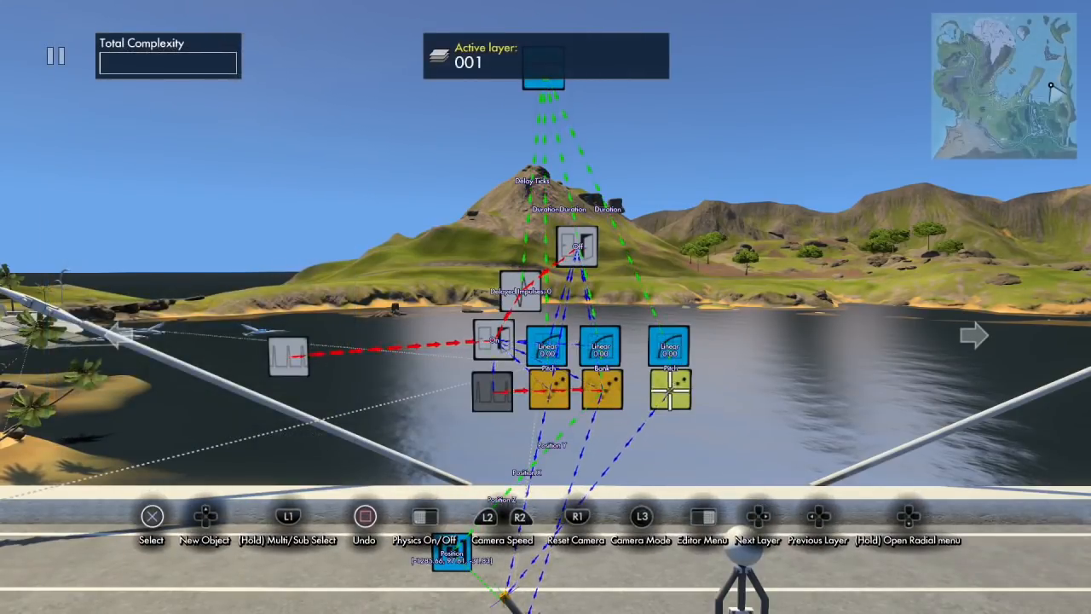
Link the Bank position event to the copied Pitch position event so it fires next in the chain.
key(Return)
key(Down)
key(Down)
key(Down)
key(Down)
key(Down)
key(Down)
key(Down)
key(Down)
key(Down)
key(Down)
key(Down)
key(Down)
key(Down)
key(Down)
key(Down)
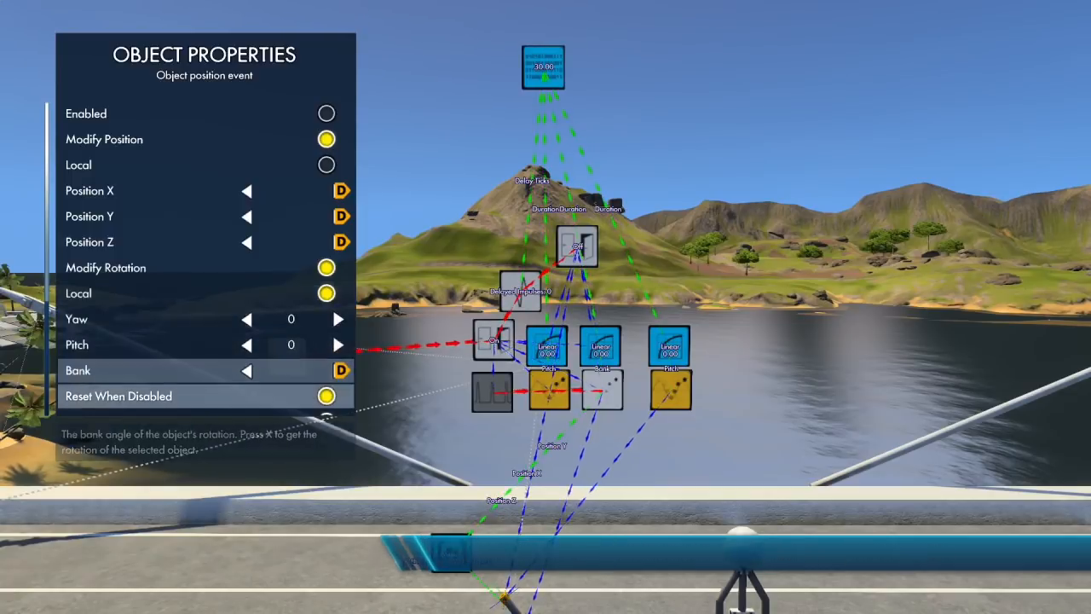
key(Return)
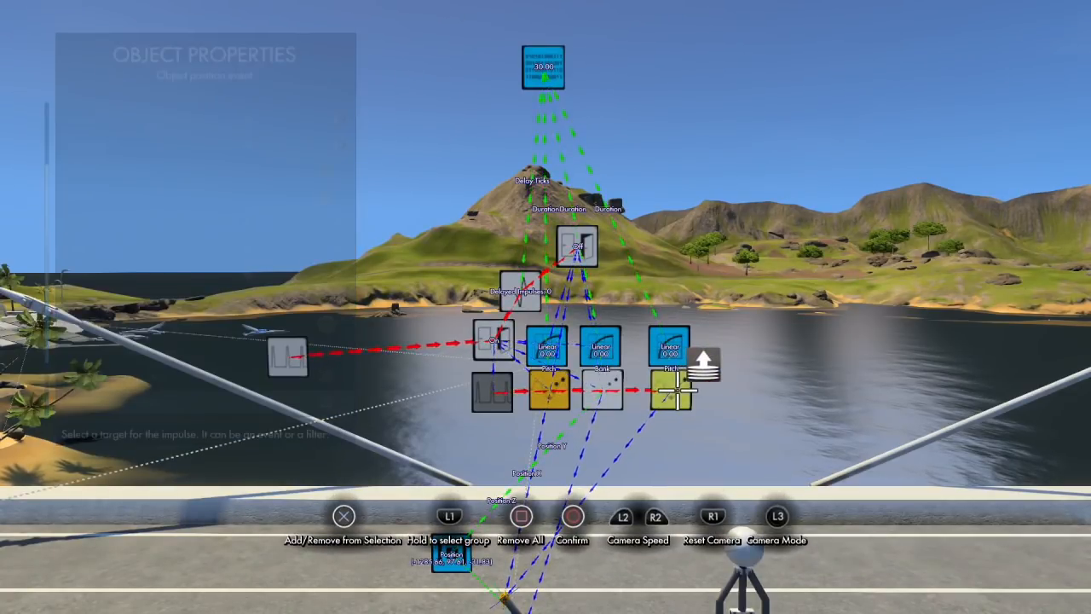
key(Return)
key(Escape)
Set the End value of the copied Pitch event's curve data source to 85.
key(d)
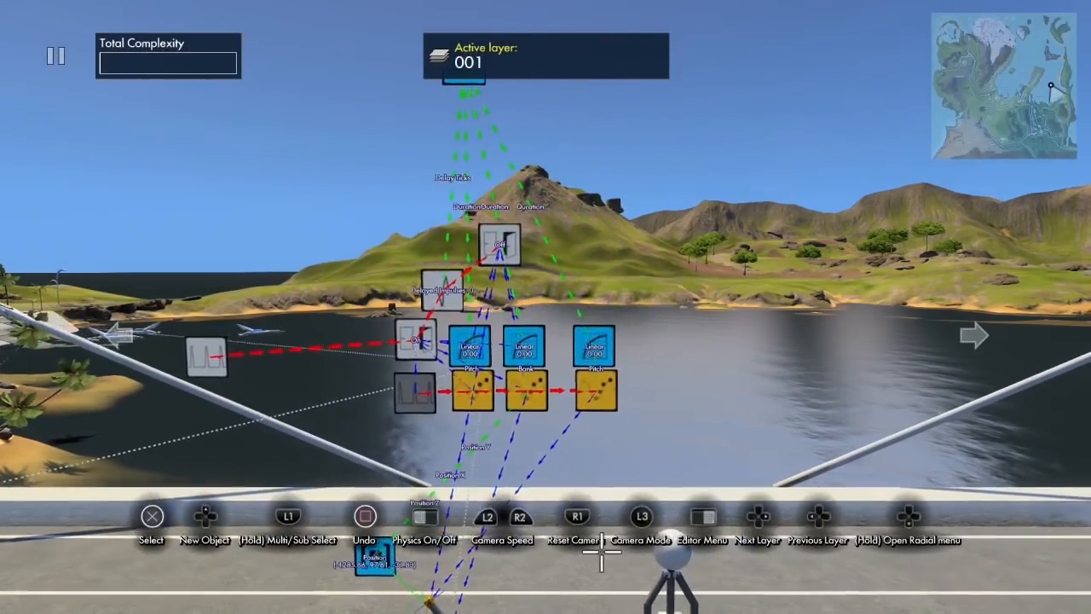
key(w)
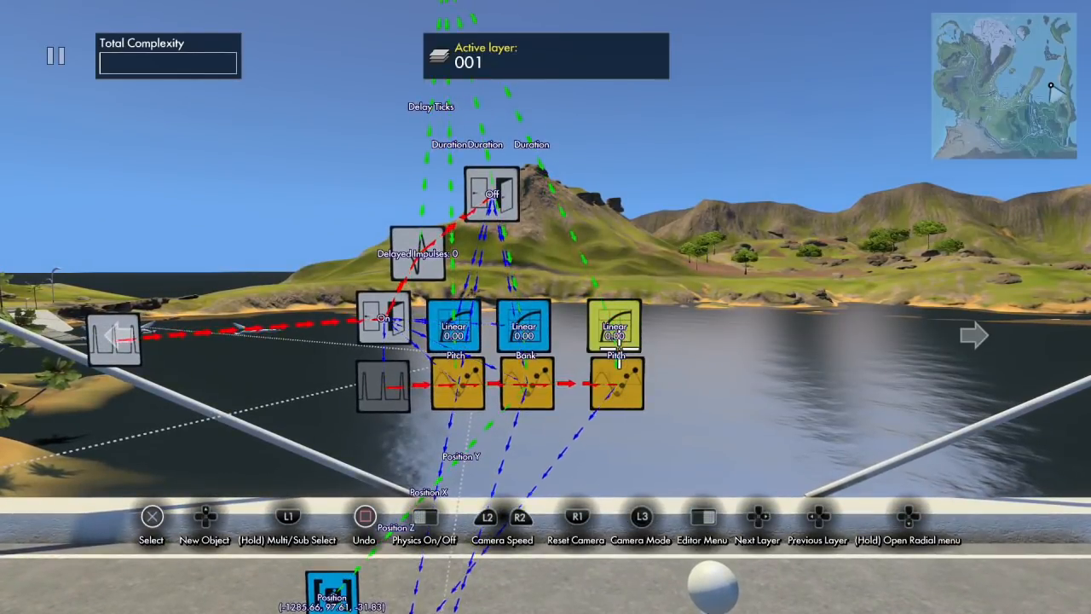
key(Return)
key(Down)
key(Down)
key(Down)
key(Right)
key(Right)
key(Right)
key(Right)
key(Right)
key(Right)
key(Right)
key(Right)
key(Right)
key(Right)
key(Right)
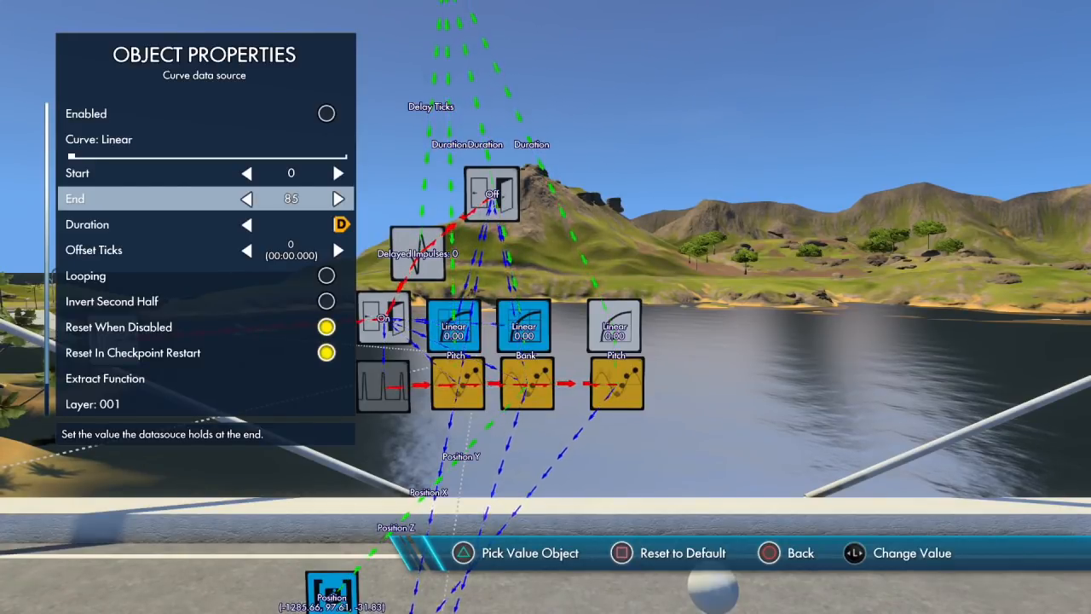
key(Escape)
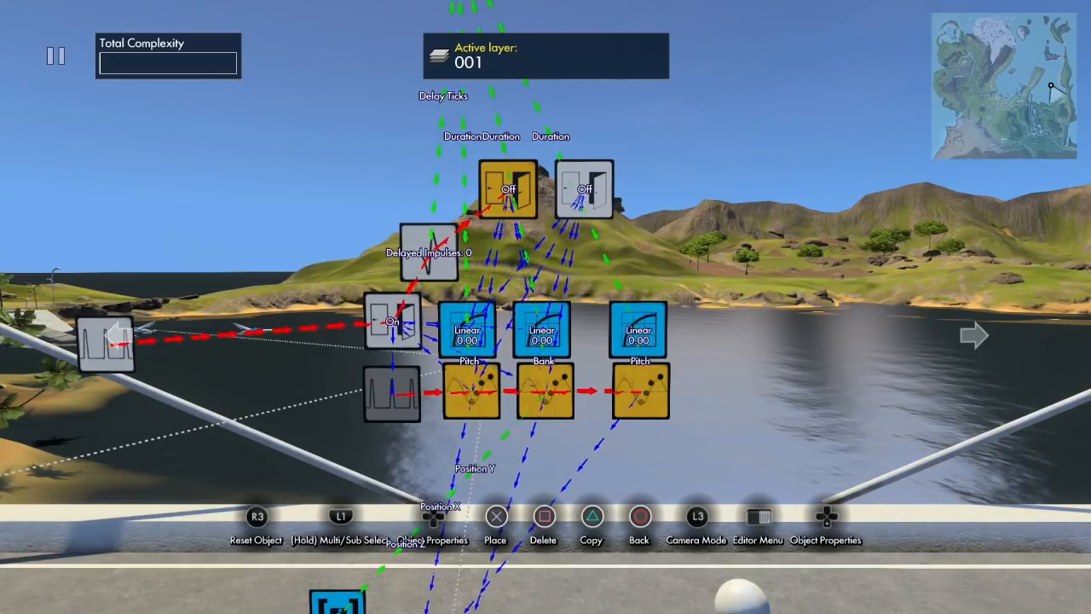
Set the copied state event's type to On and target only the new curve data source and its Pitch position event.
key(Left)
key(Down)
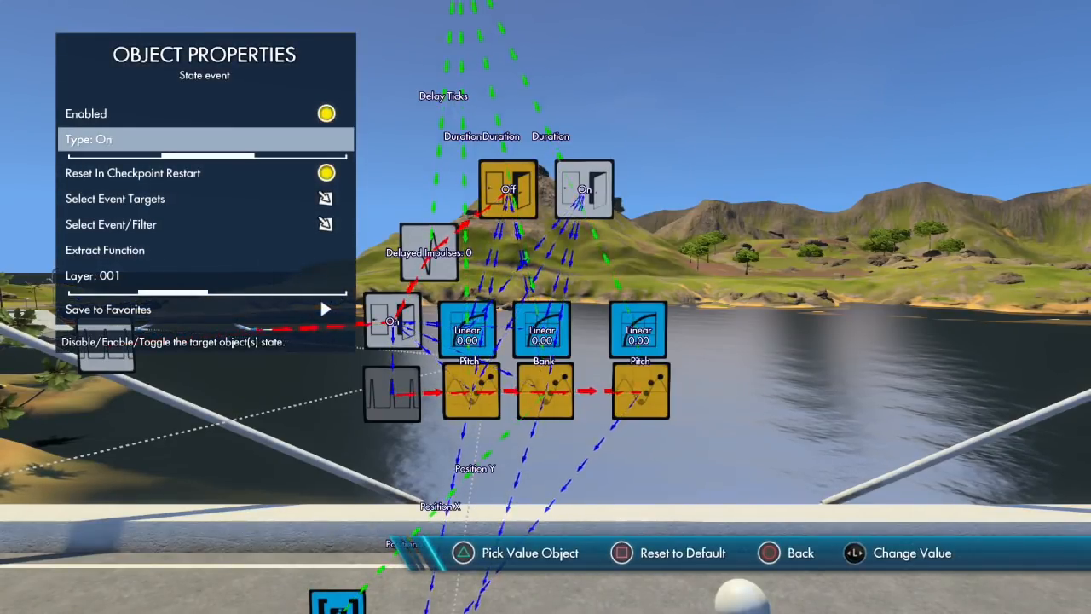
key(Down)
key(Down)
key(Return)
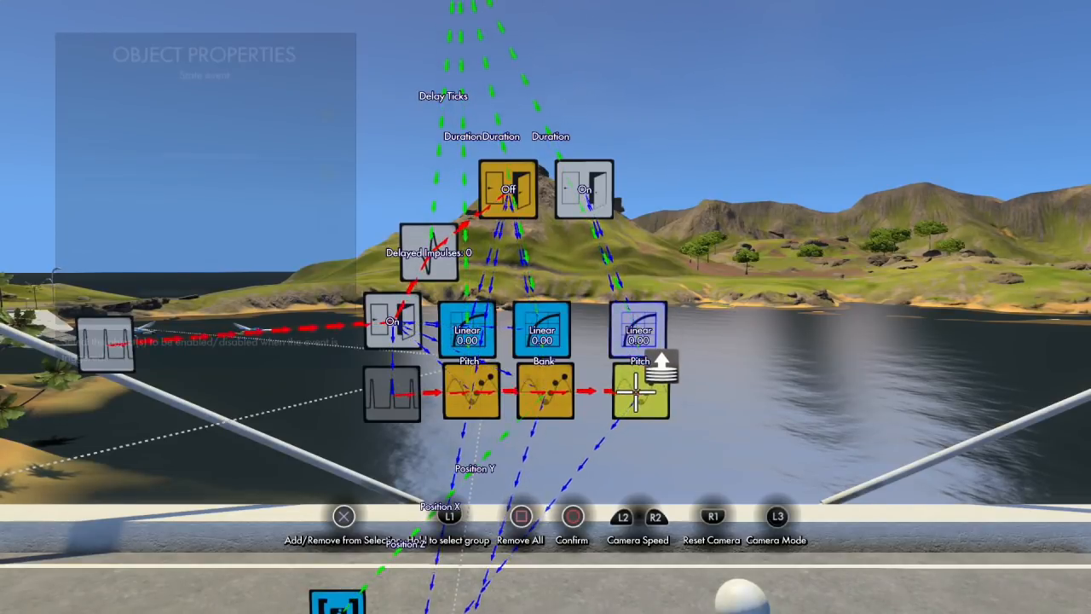
key(Return)
key(Escape)
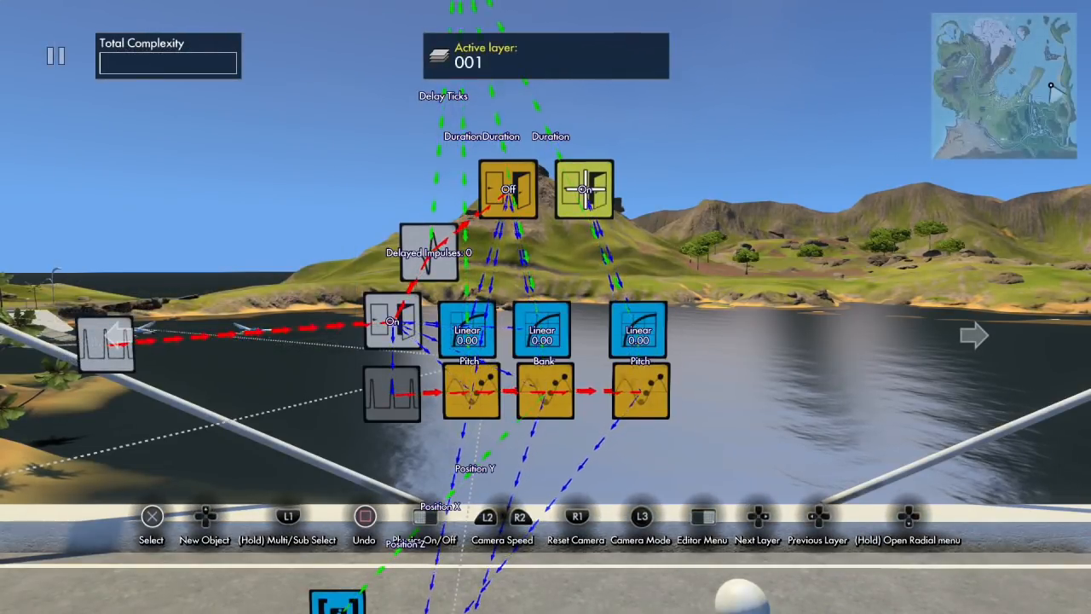
Link the Off state event to the new On state event beside it.
key(Return)
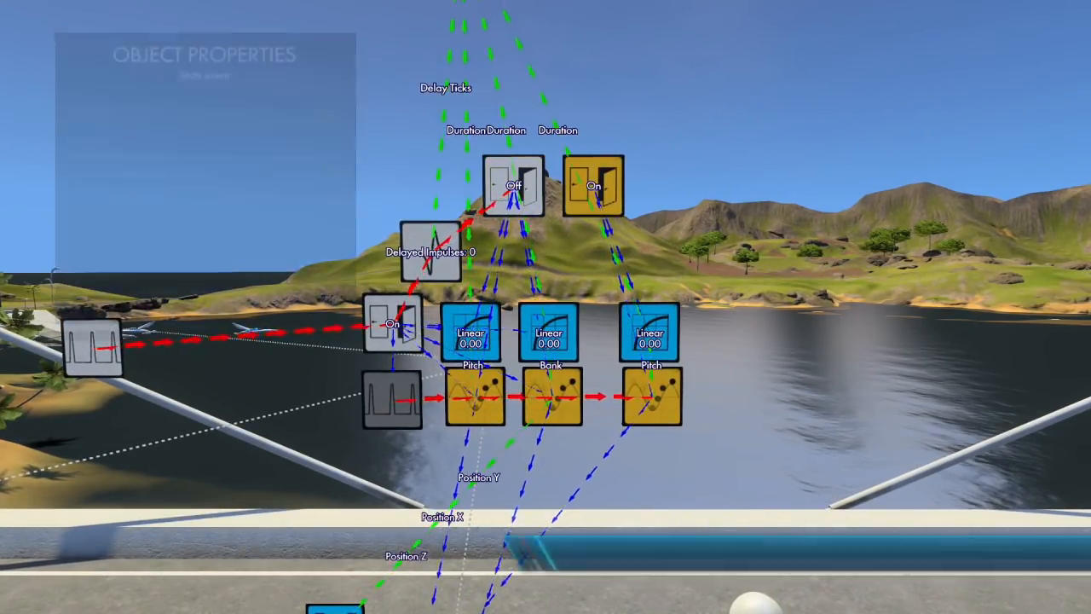
key(Up)
key(Up)
key(Up)
key(Up)
key(Return)
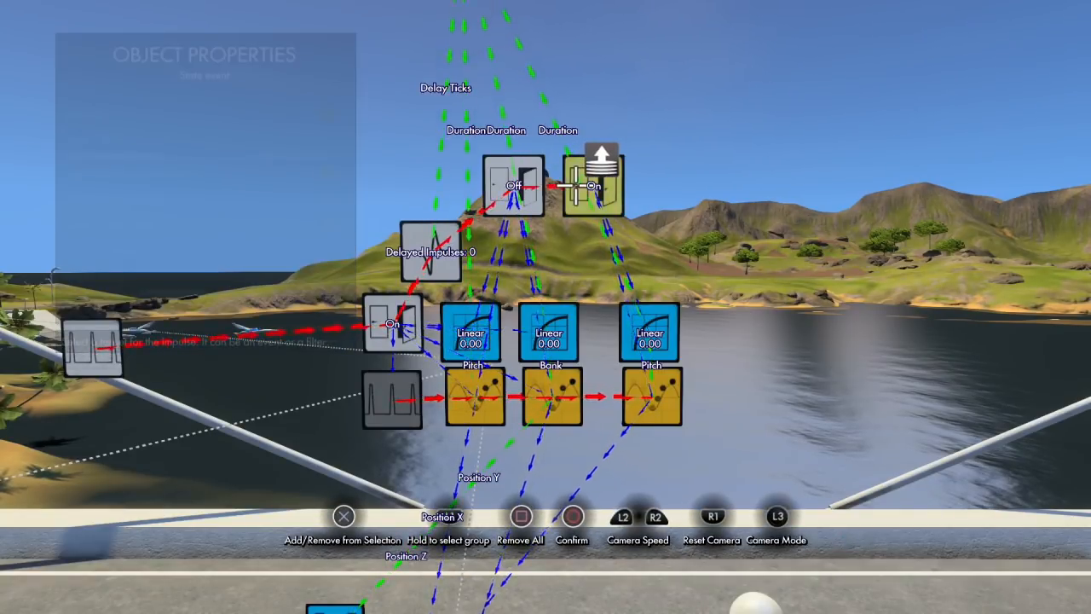
key(Return)
key(Escape)
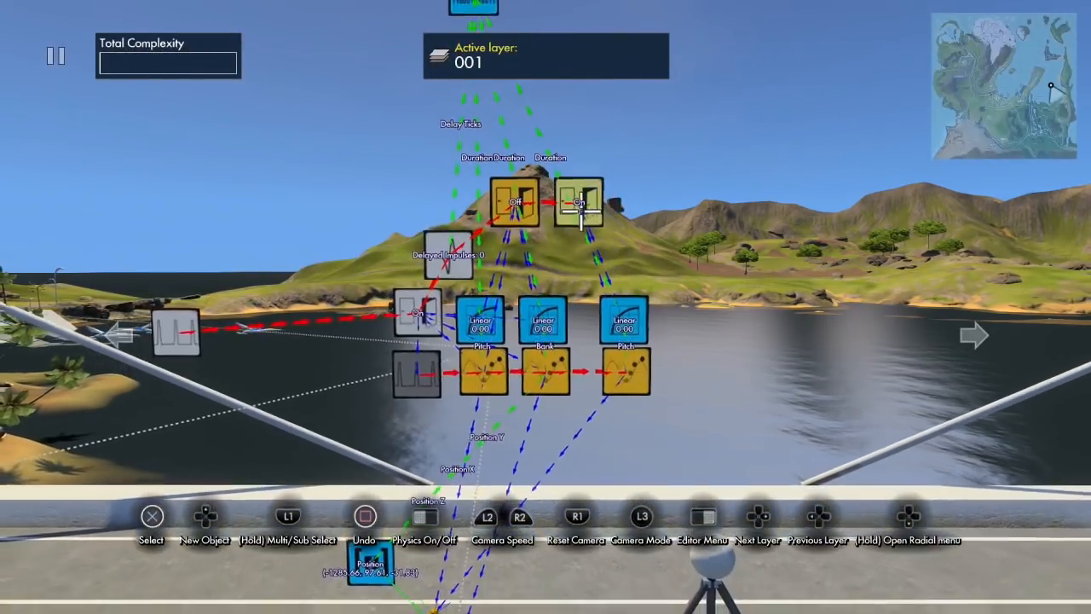
Run the physics simulation to check how the leg moves with the added state event, and stop it.
key(s)
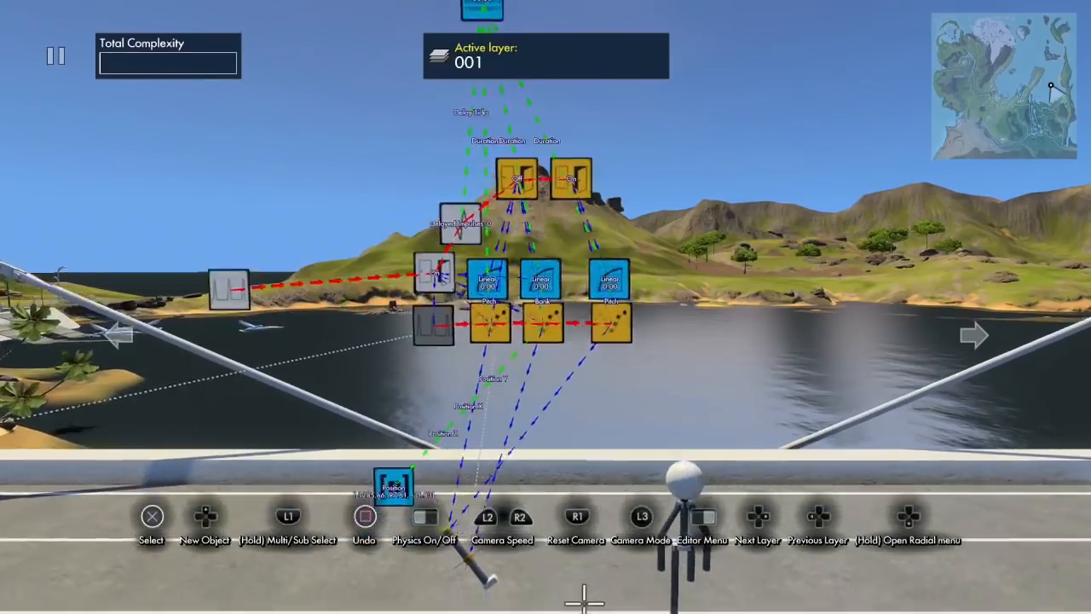
key(space)
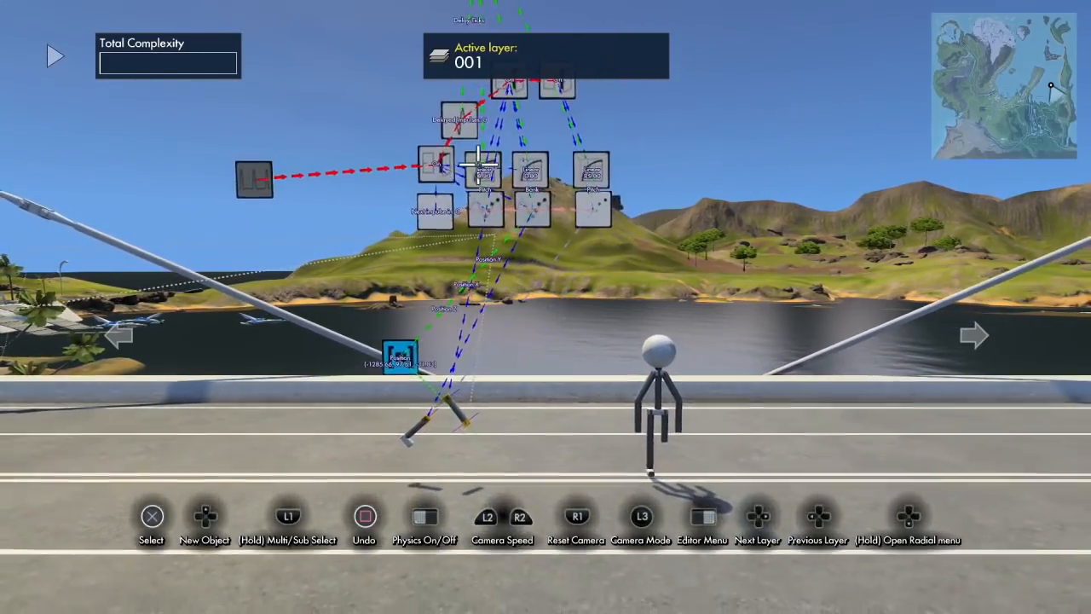
key(space)
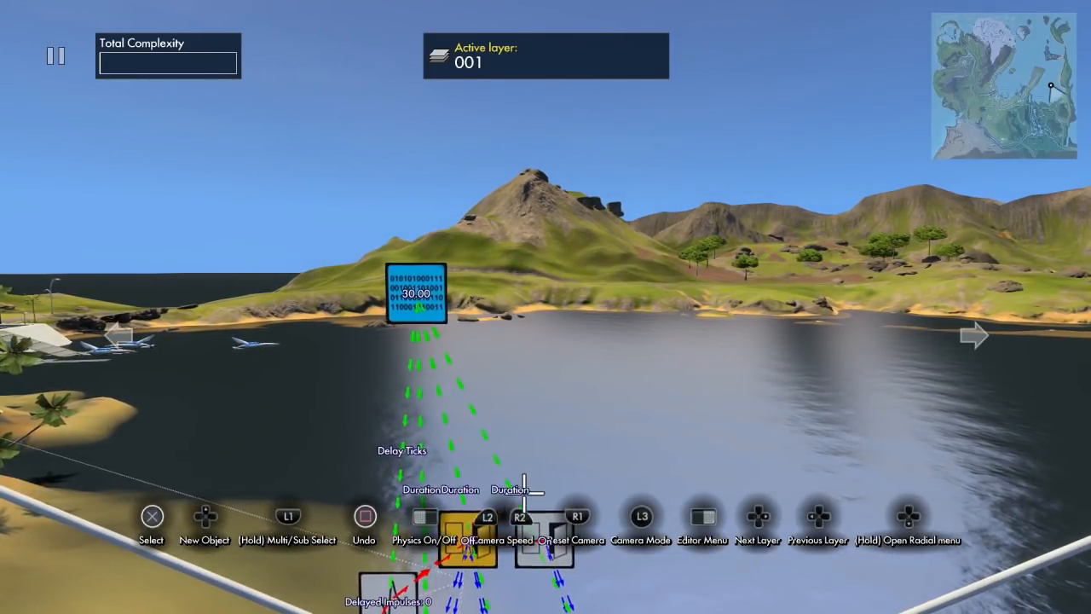
Add a two-input operator beside the variable data source and place a duplicate directly below it.
key(Up)
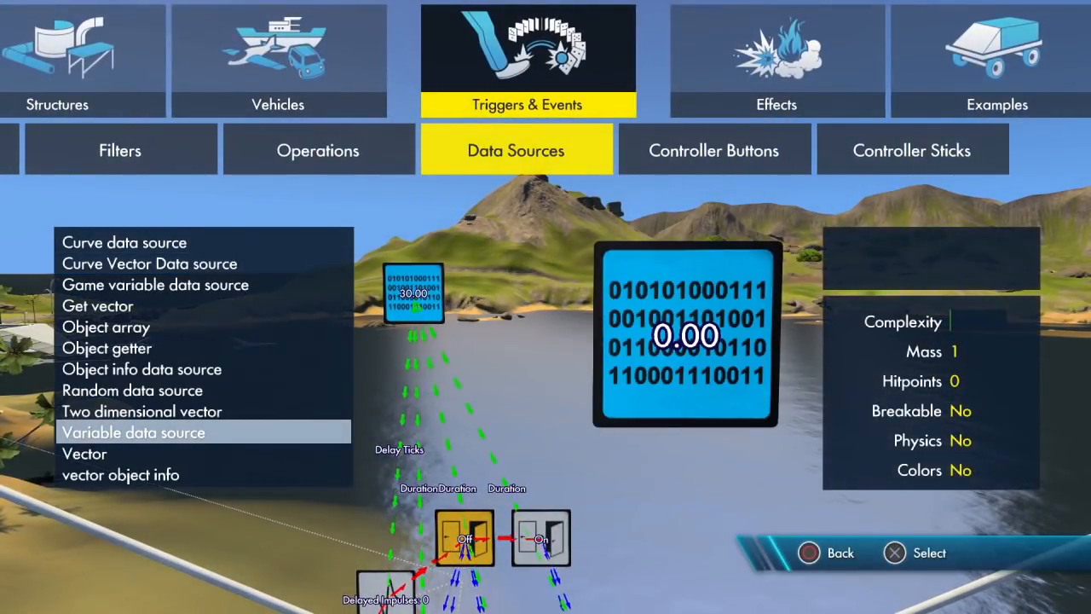
key(Left)
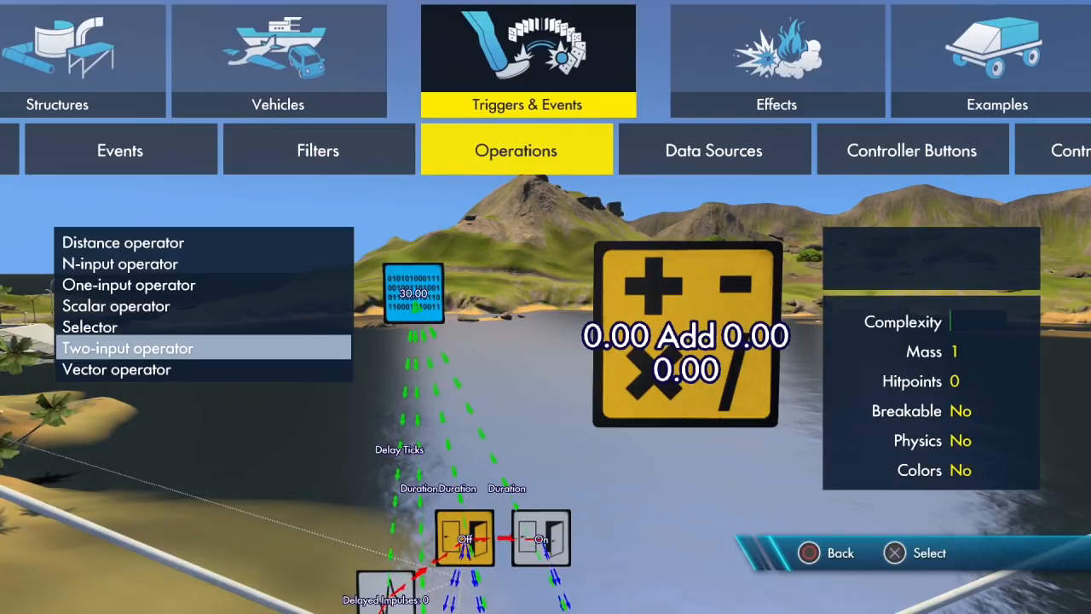
key(Return)
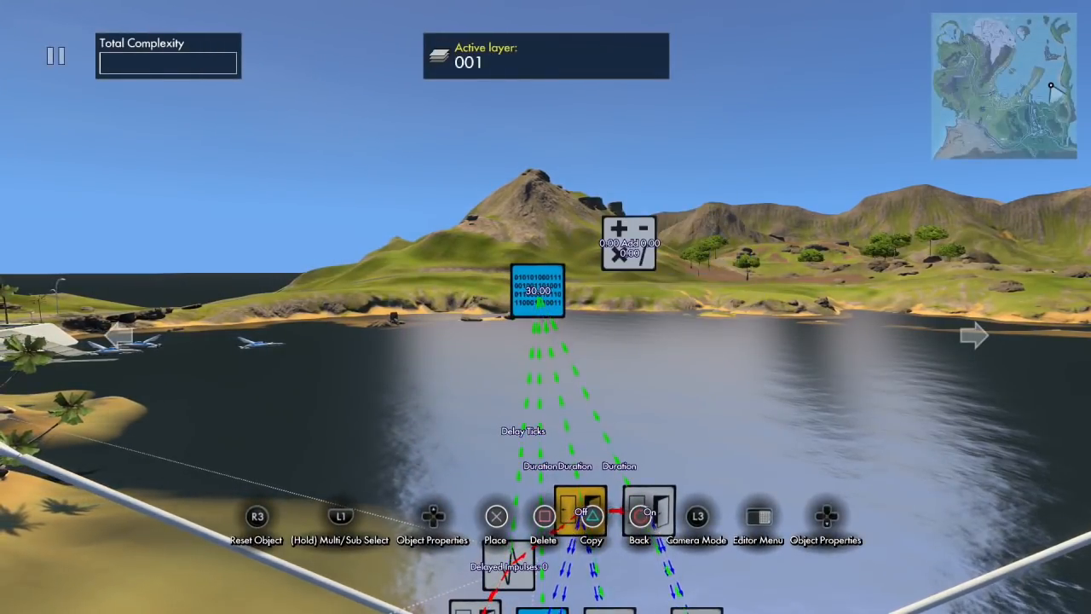
key(ctrl+c)
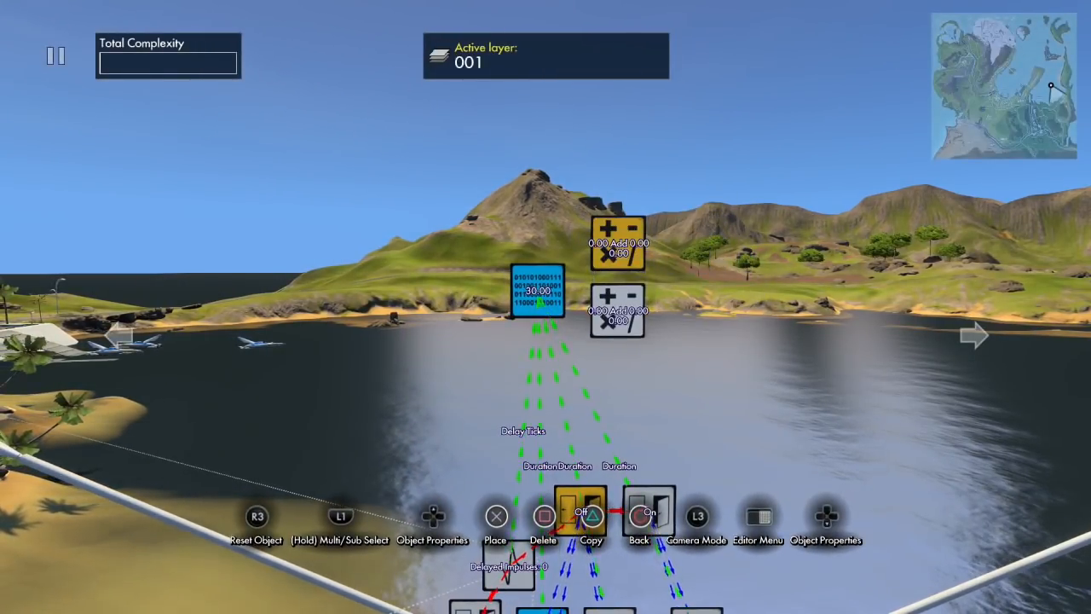
key(Return)
key(Return)
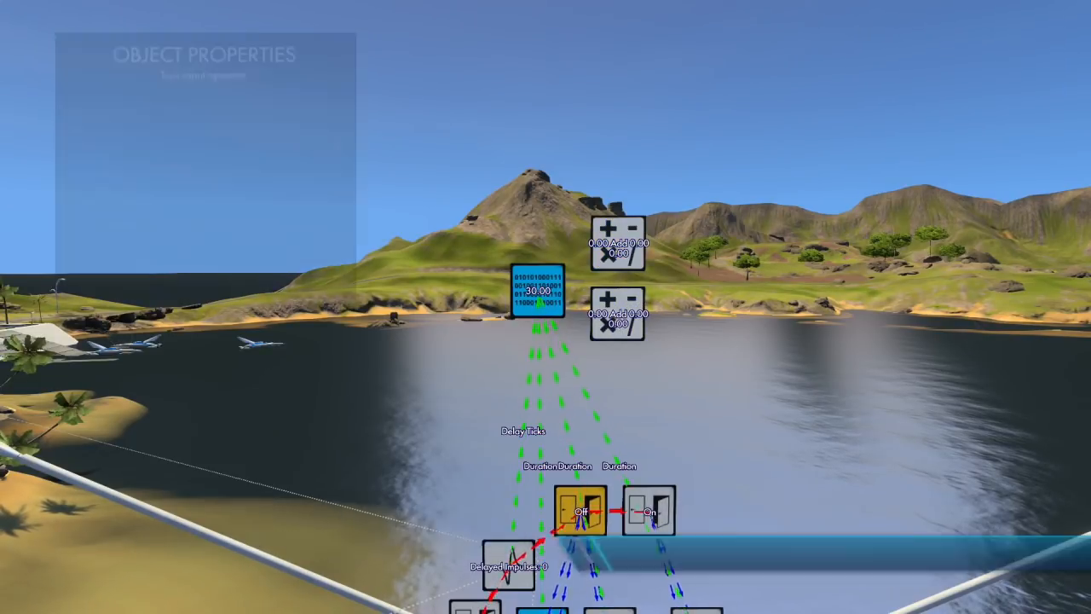
Set both two-input operators to Multiply and link their Operand 2 to the variable data source.
key(Right)
key(Down)
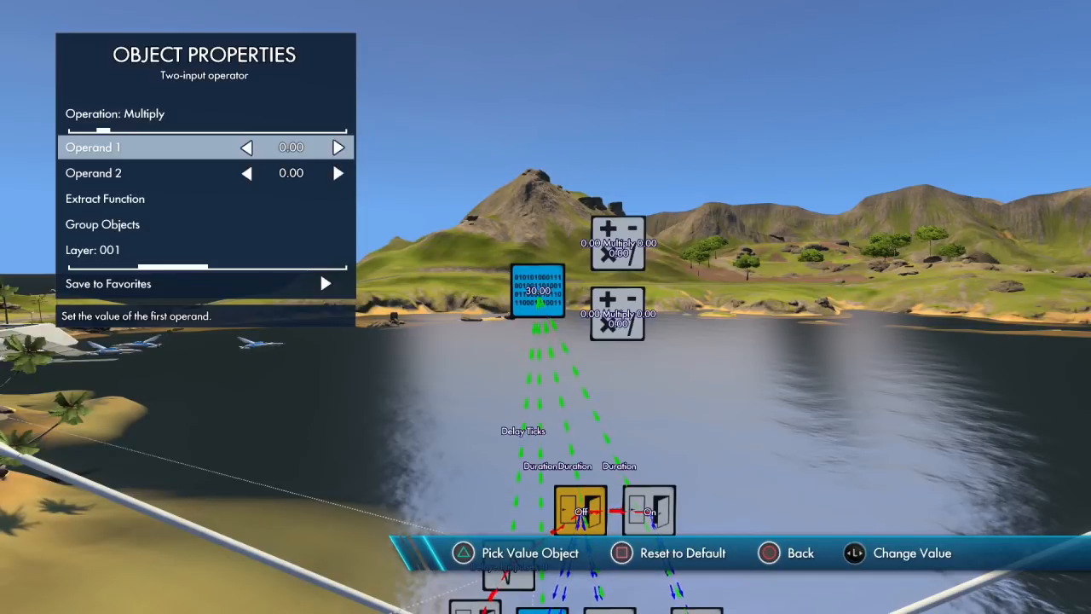
key(Down)
key(Return)
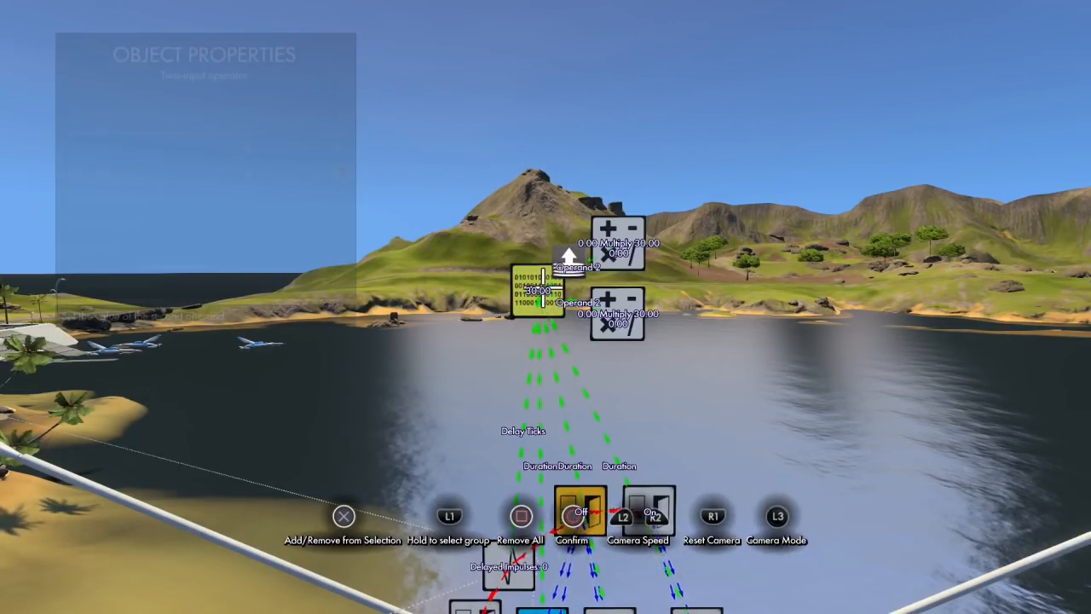
key(Return)
key(Escape)
key(Escape)
Set Operand 1 of the upper Multiply operator to 0.34.
key(Return)
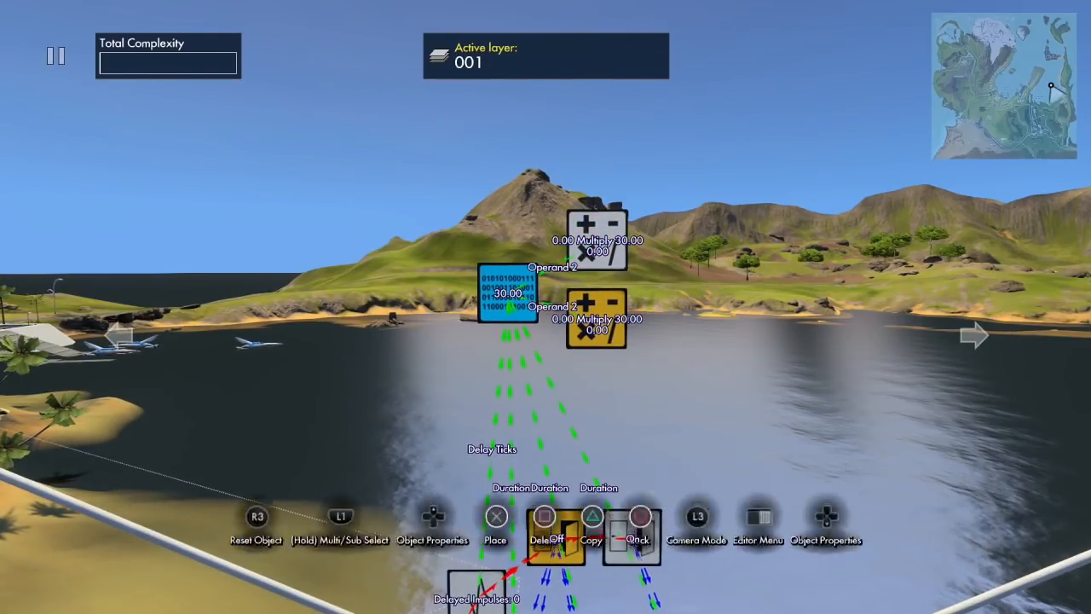
key(Up)
key(Right)
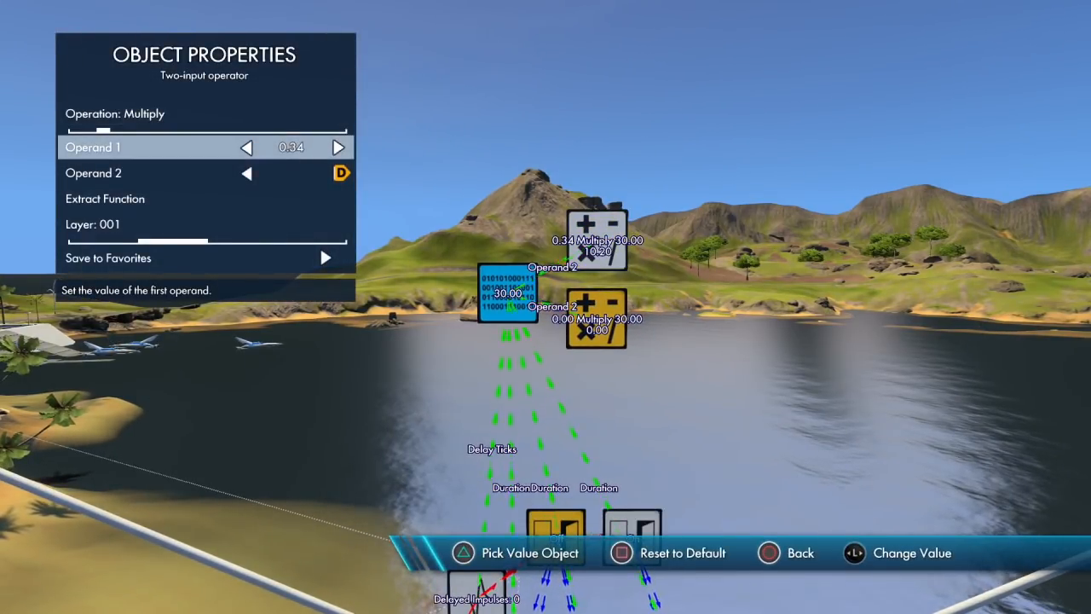
key(Escape)
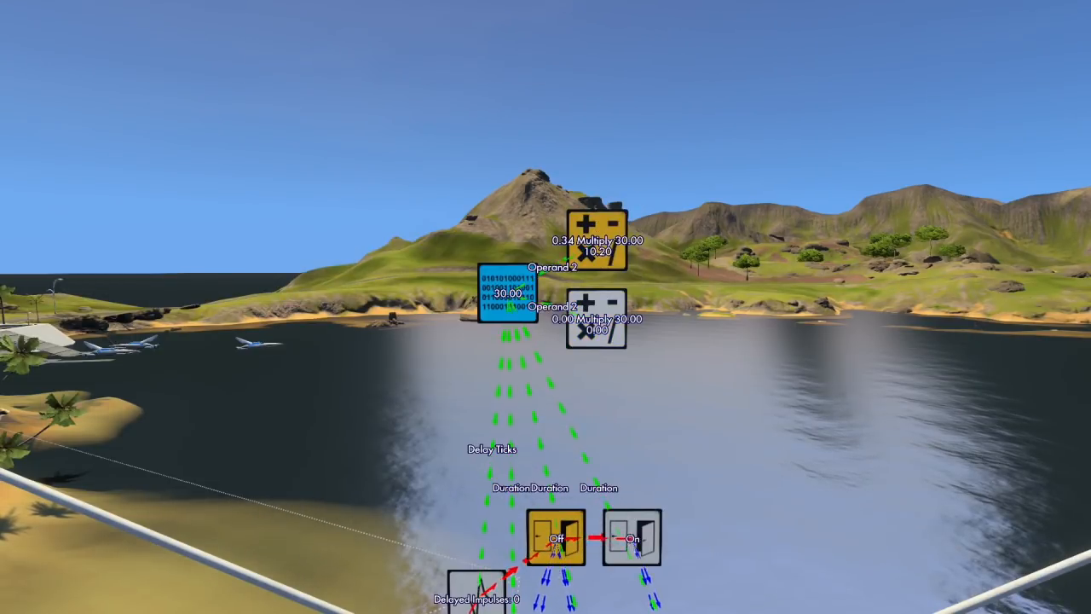
Set Operand 1 of the lower Multiply operator to 0.66.
key(Return)
key(Down)
key(Down)
key(Up)
key(Right)
key(Right)
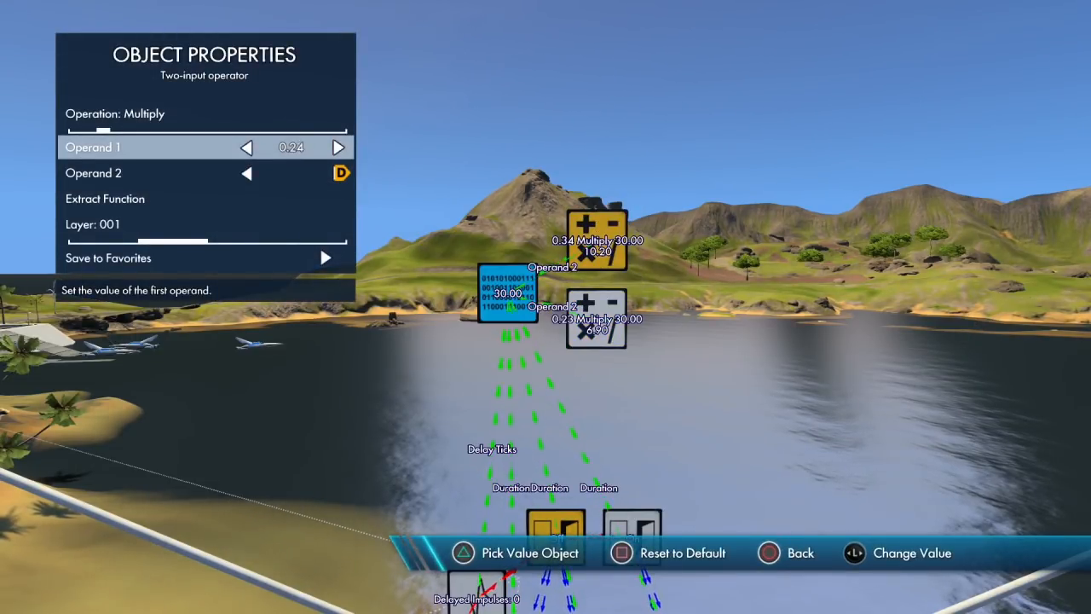
key(Right)
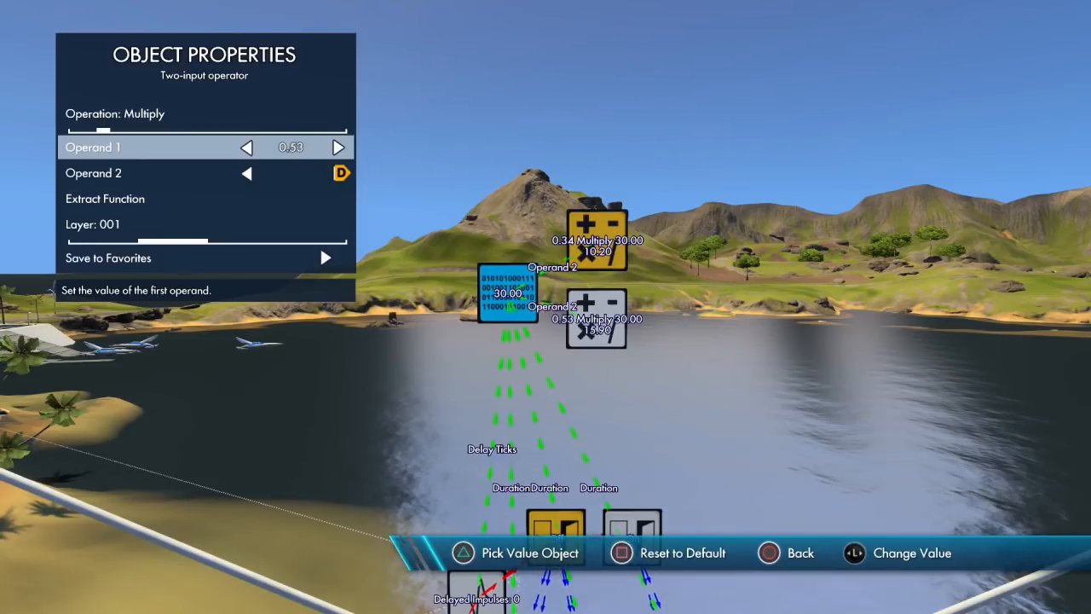
key(Right)
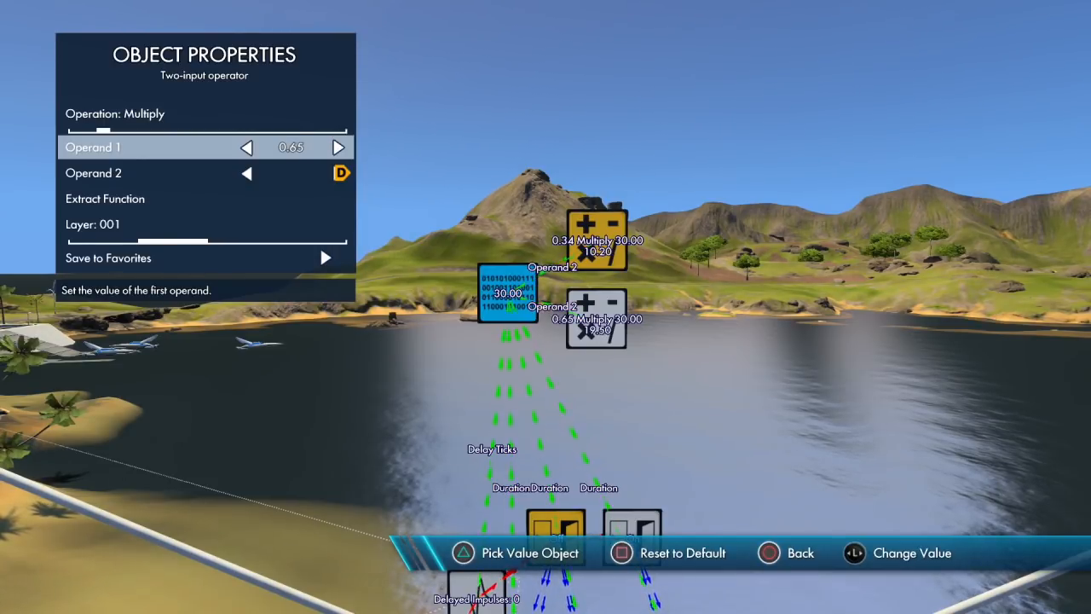
key(Escape)
scroll(600, 303, up, 2)
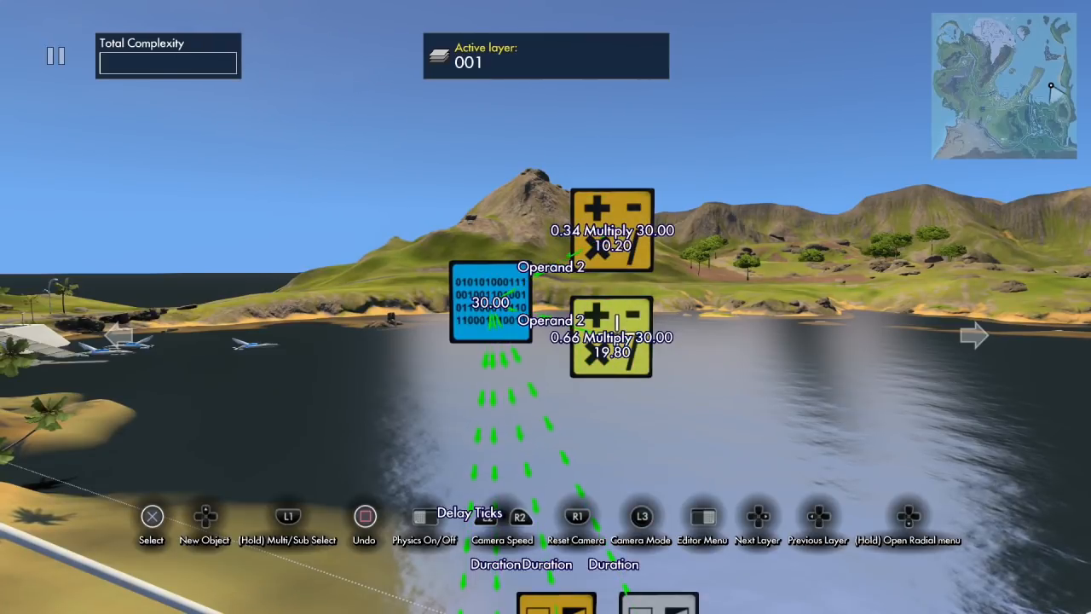
click(531, 322)
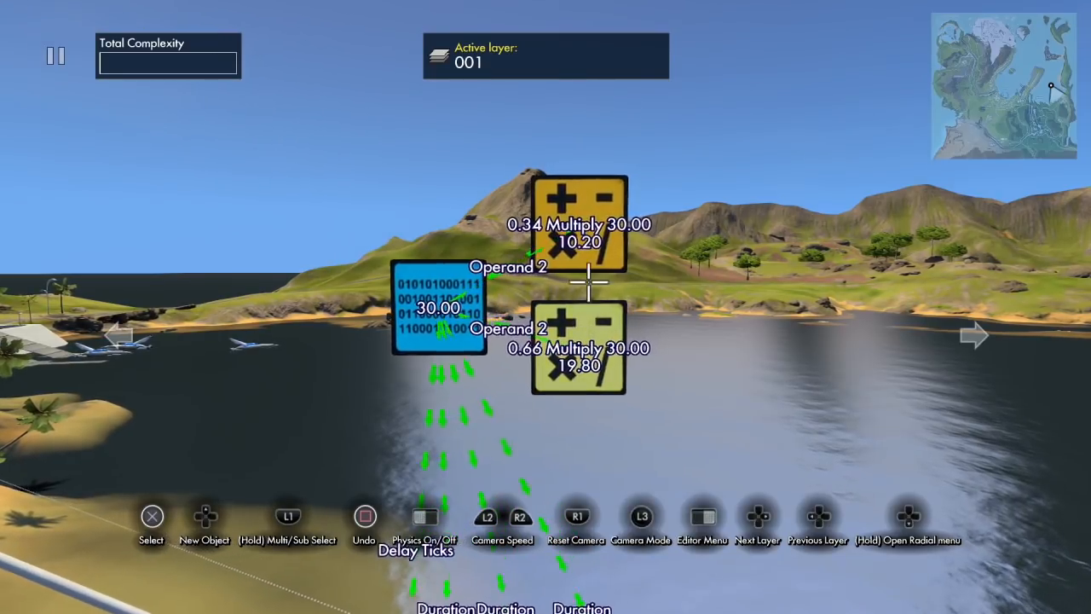
click(445, 290)
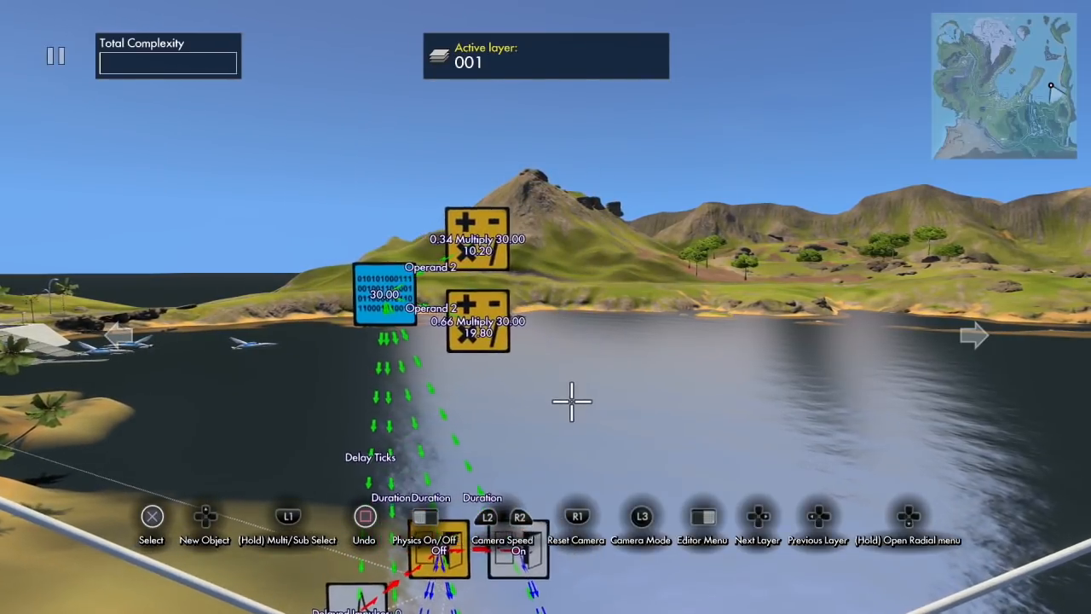
Add a one-input operator beside the upper Multiply operator and place a duplicate directly below it.
key(Up)
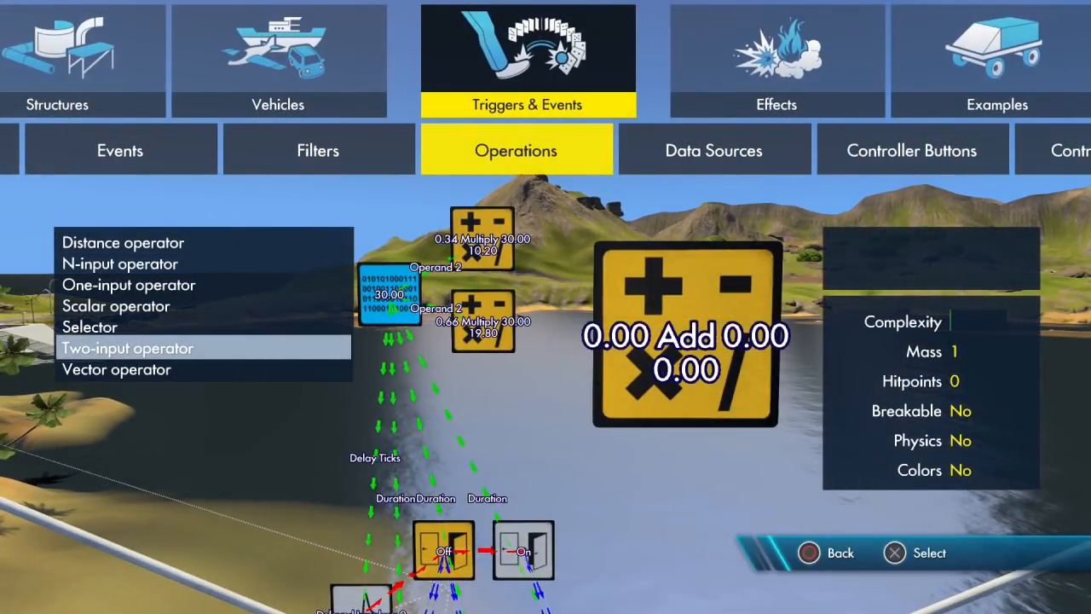
key(Up)
key(Up)
key(Up)
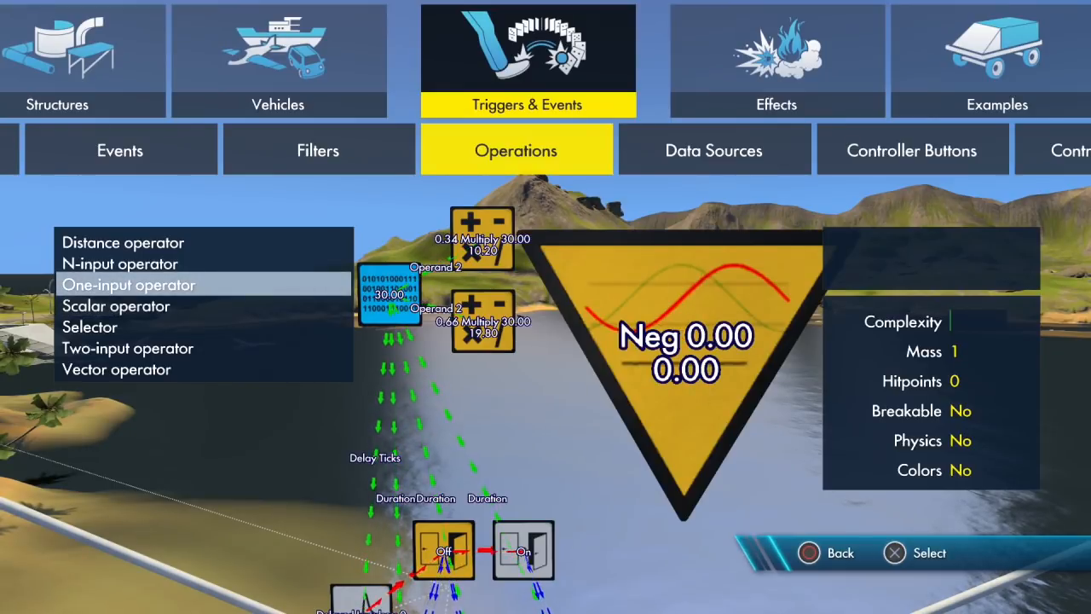
key(Return)
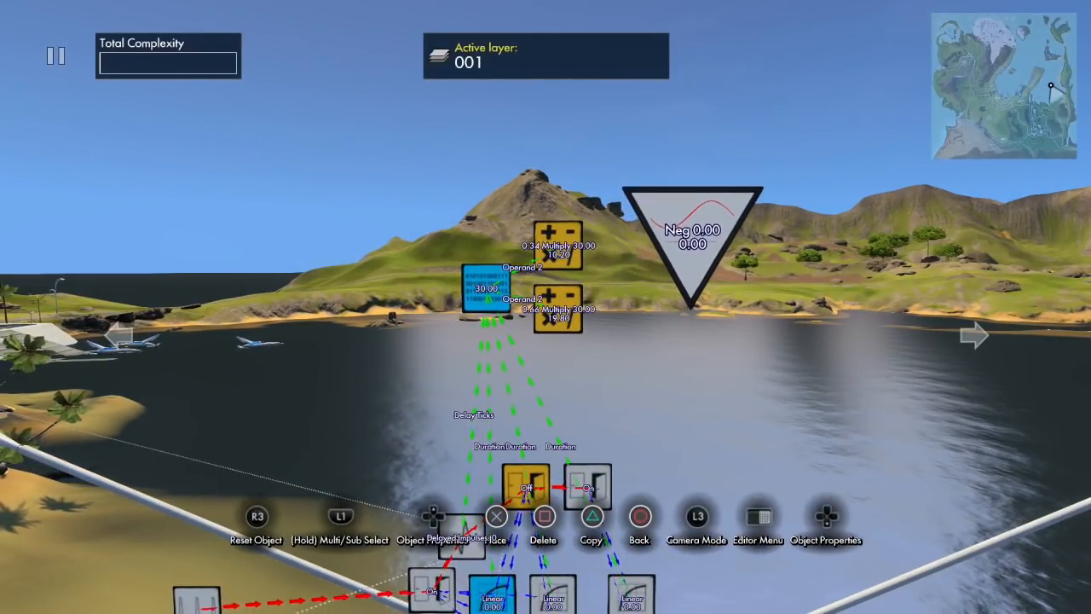
key(c)
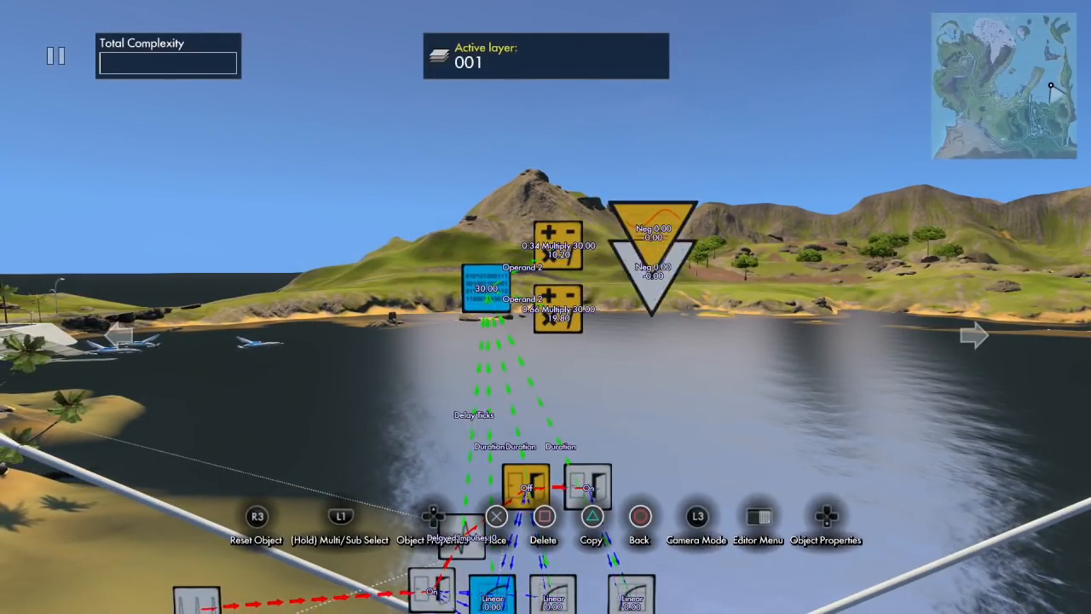
key(Return)
key(Return)
Set the operation of both one-input operators to Round.
key(Down)
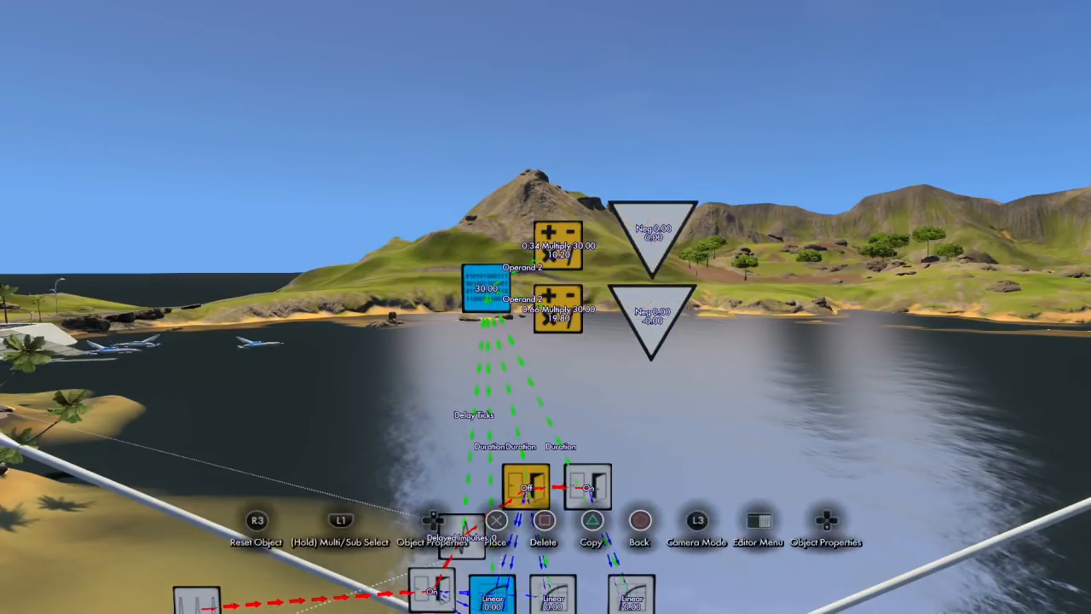
key(Right)
key(Right)
key(Right)
key(Right)
key(Right)
key(Right)
key(Right)
key(Right)
key(Right)
key(Right)
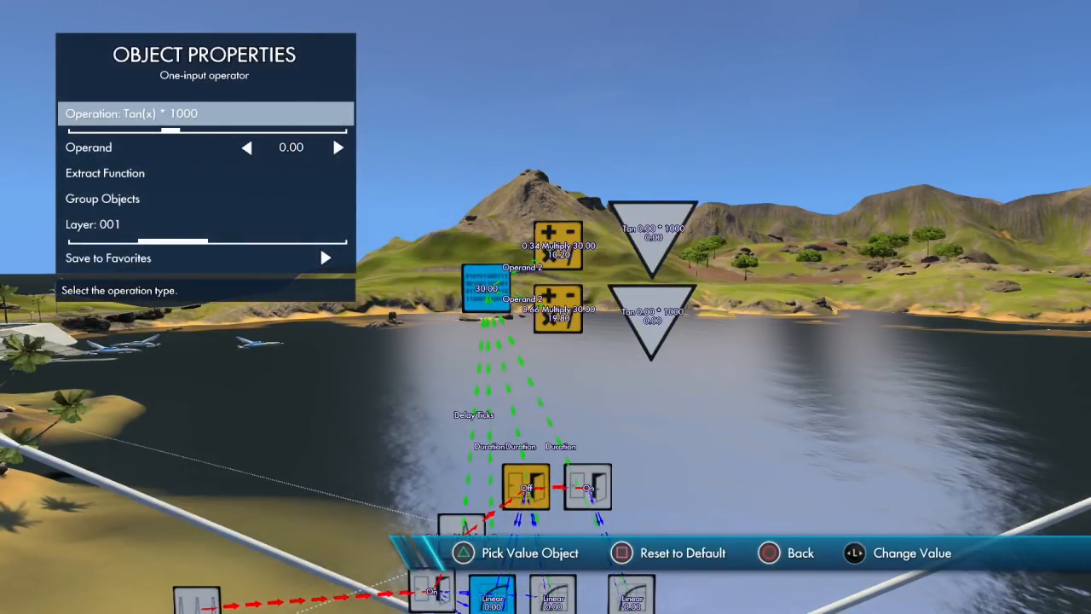
key(Right)
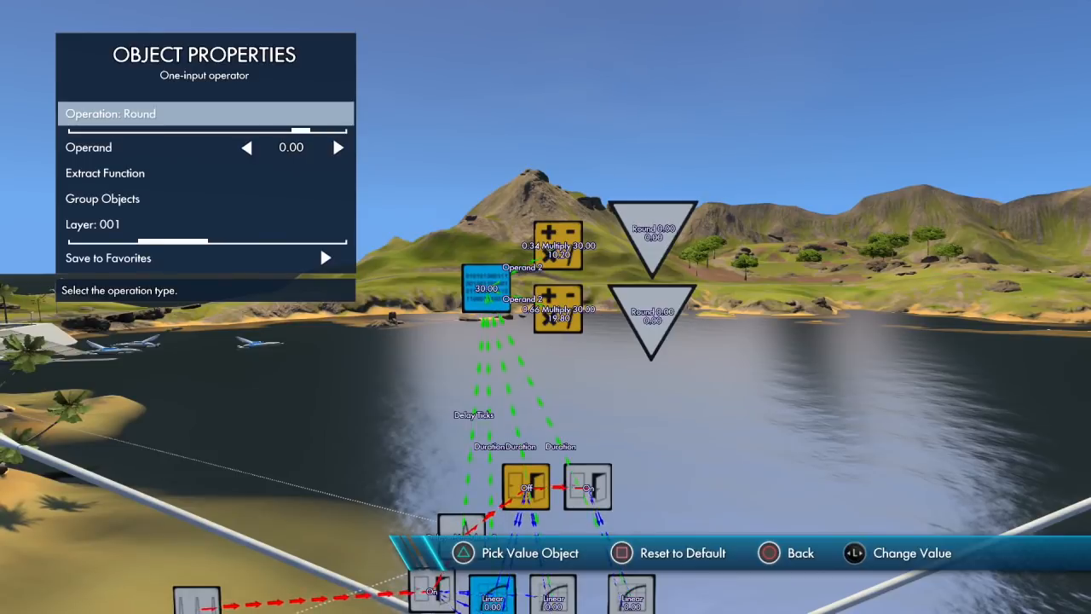
key(Escape)
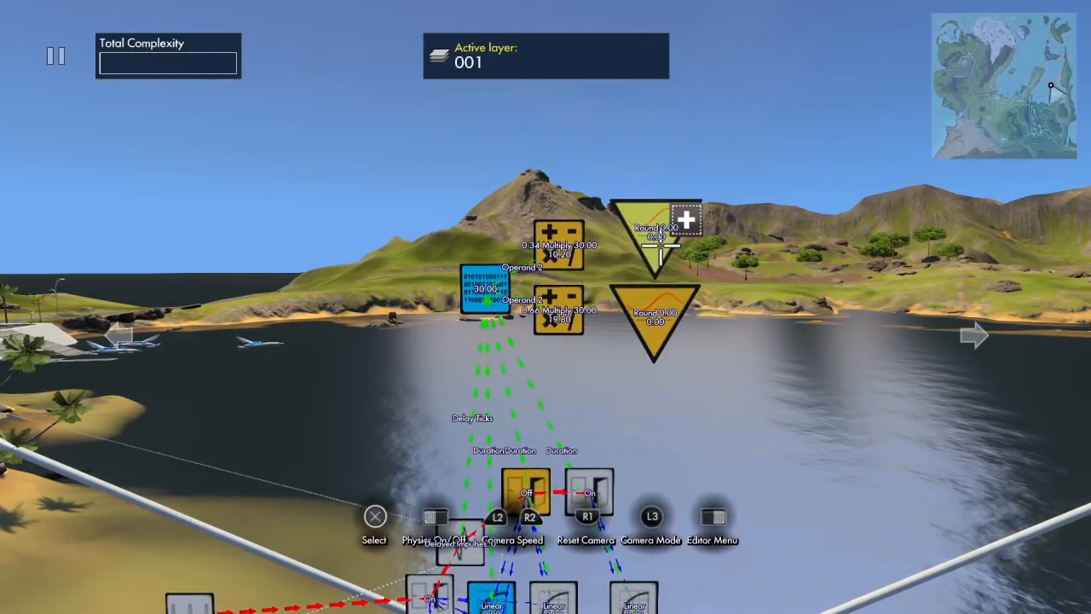
Link the operand of the upper Round operator to the 0.34 Multiply operator.
click(655, 234)
key(Down)
key(Return)
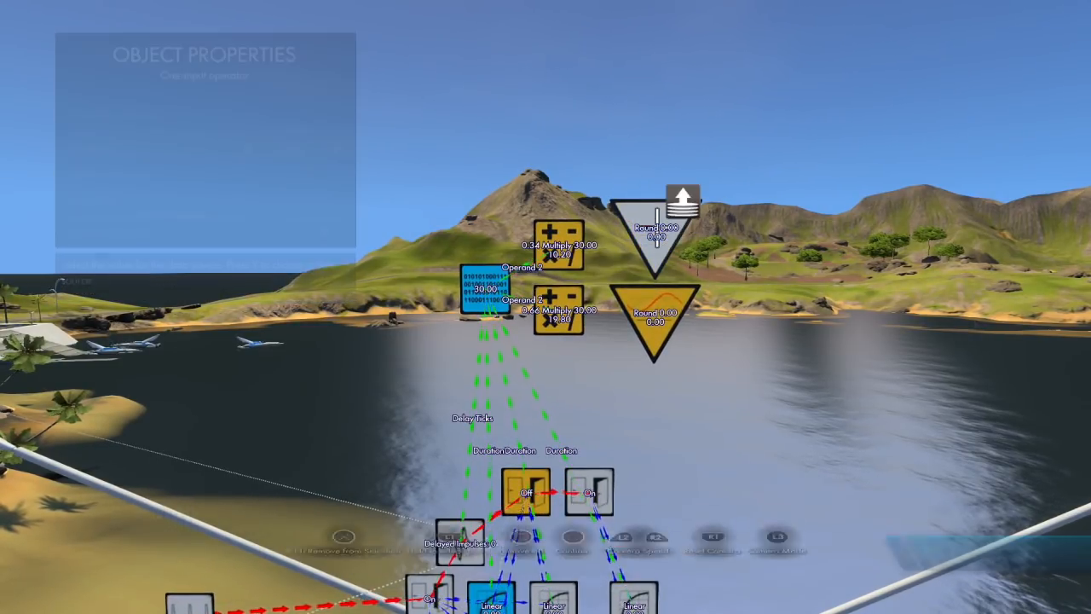
click(579, 219)
key(Escape)
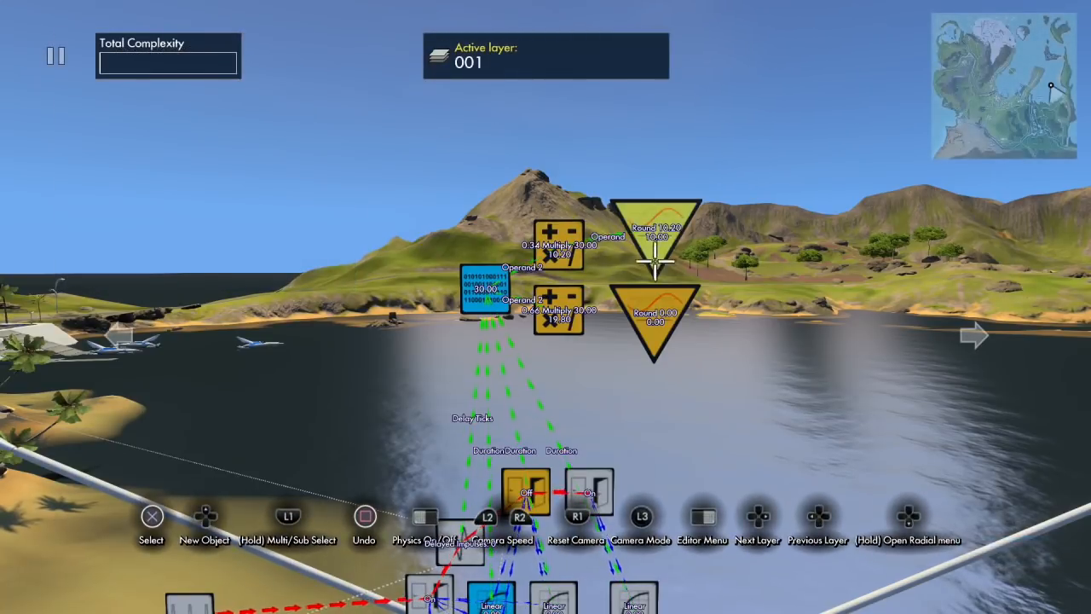
Link the operand of the lower Round operator to the 0.66 Multiply operator.
click(680, 297)
key(Down)
key(Return)
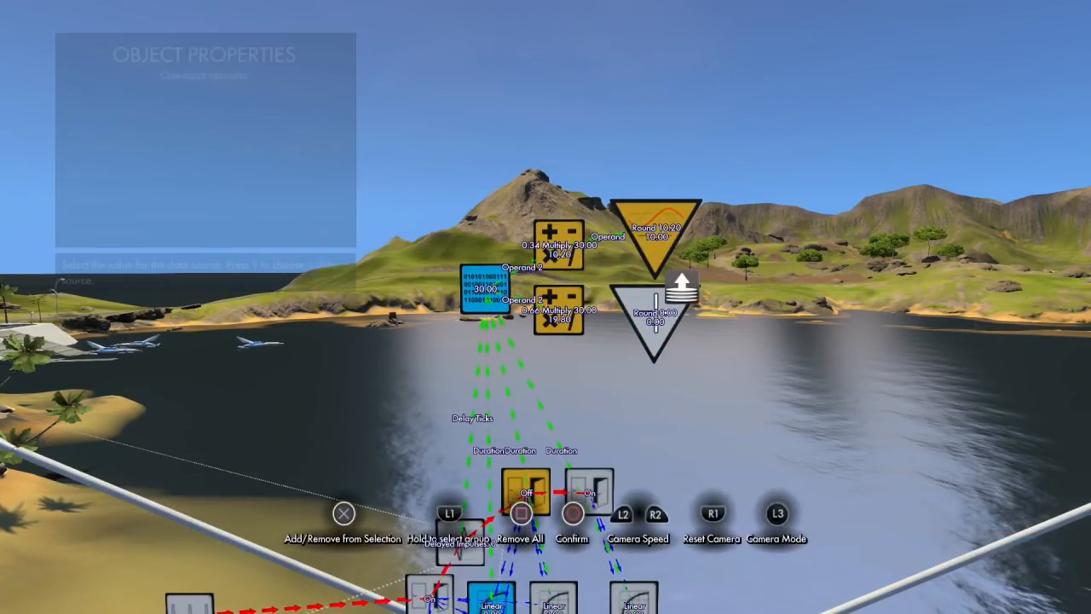
click(600, 285)
key(Escape)
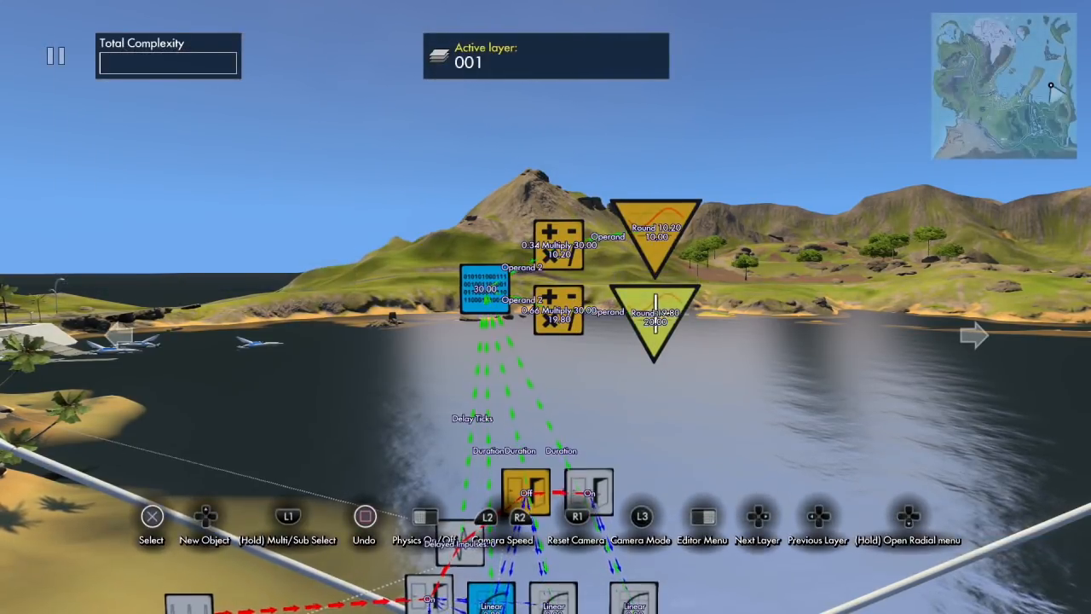
key(w)
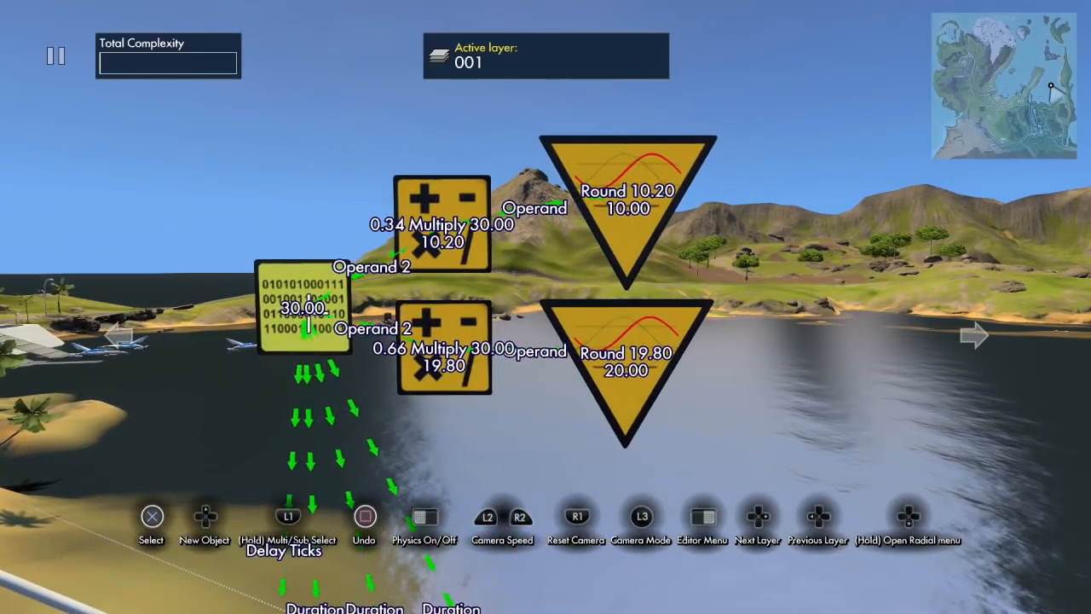
click(308, 321)
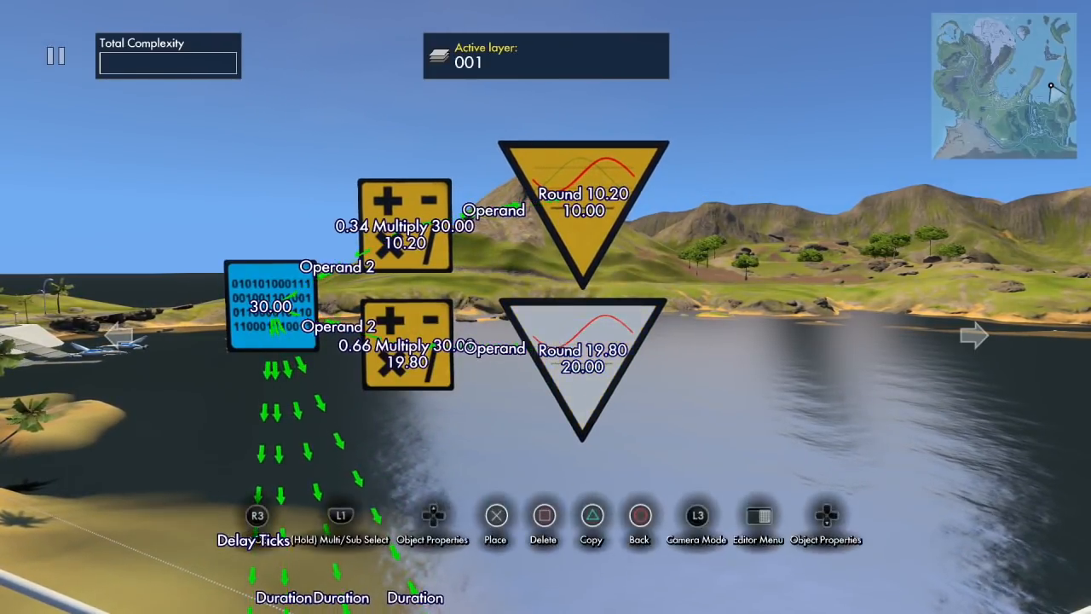
click(585, 375)
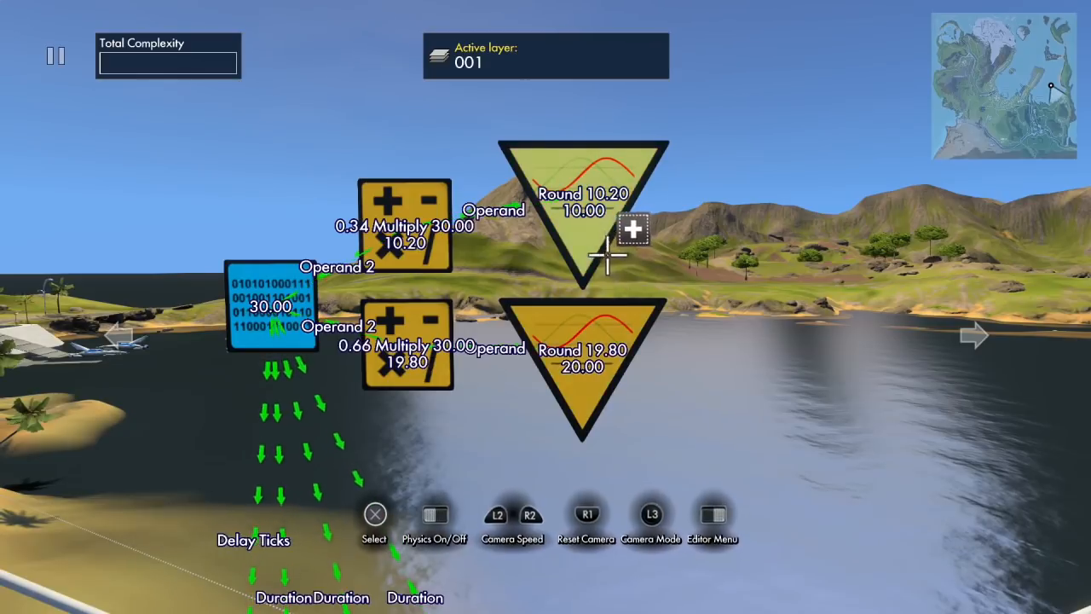
click(573, 243)
Duplicate the Bank curve data source with its position event and place the copy at the end of the row.
scroll(573, 244, down, 4)
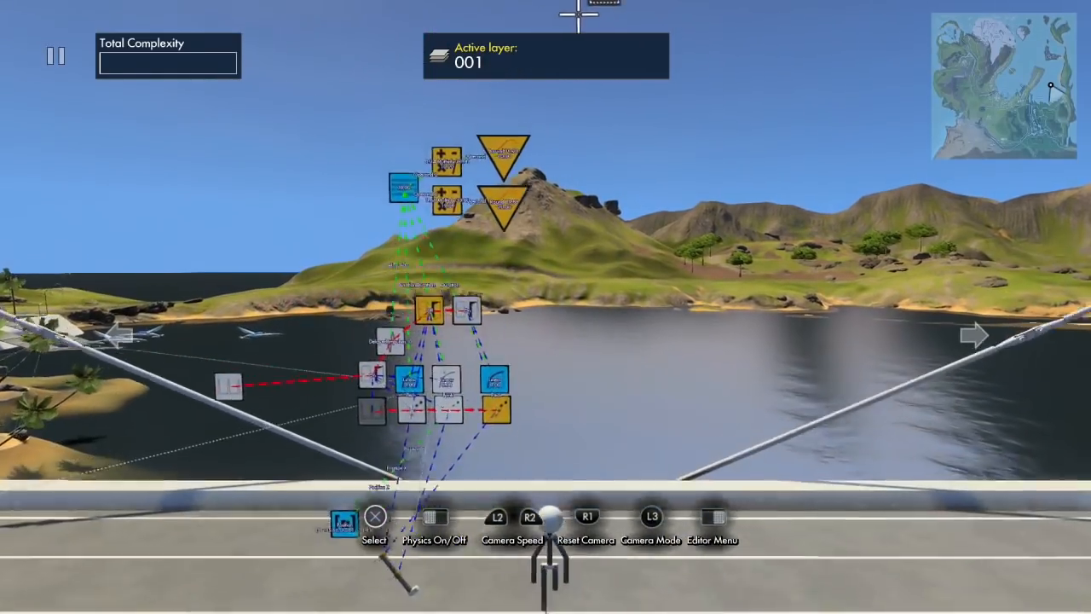
click(582, 169)
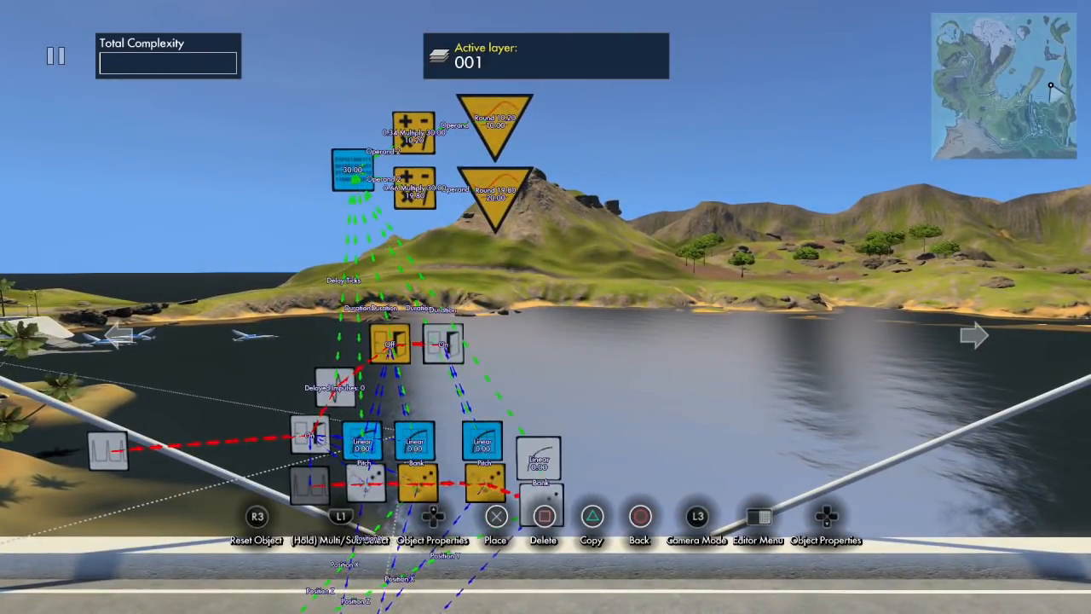
key(Escape)
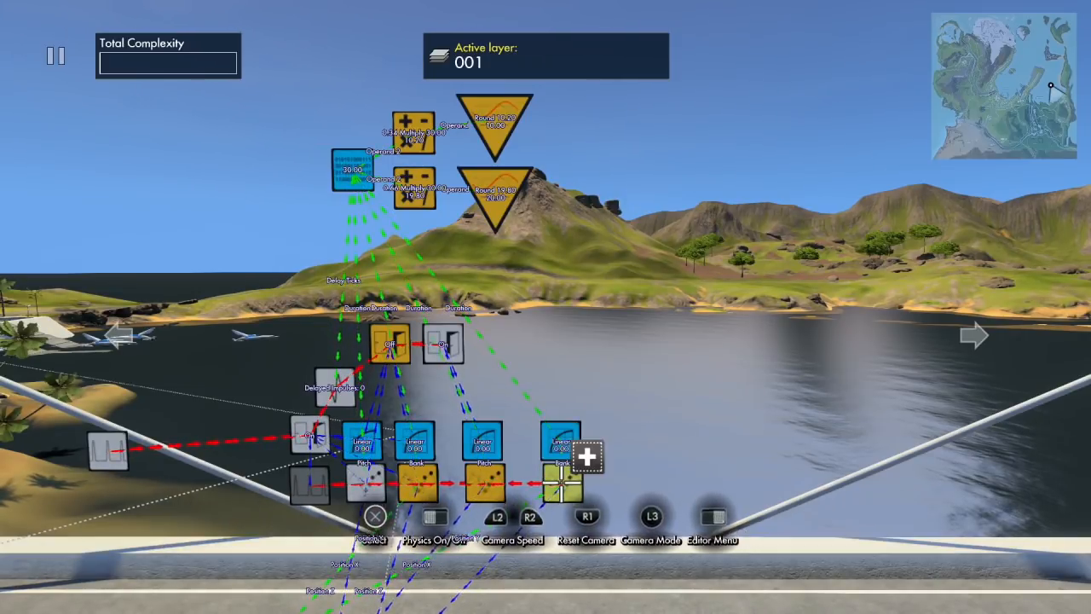
Remove the copied position event's impulse link to the Pitch position event before it.
click(563, 483)
key(Up)
key(Up)
key(Up)
key(Up)
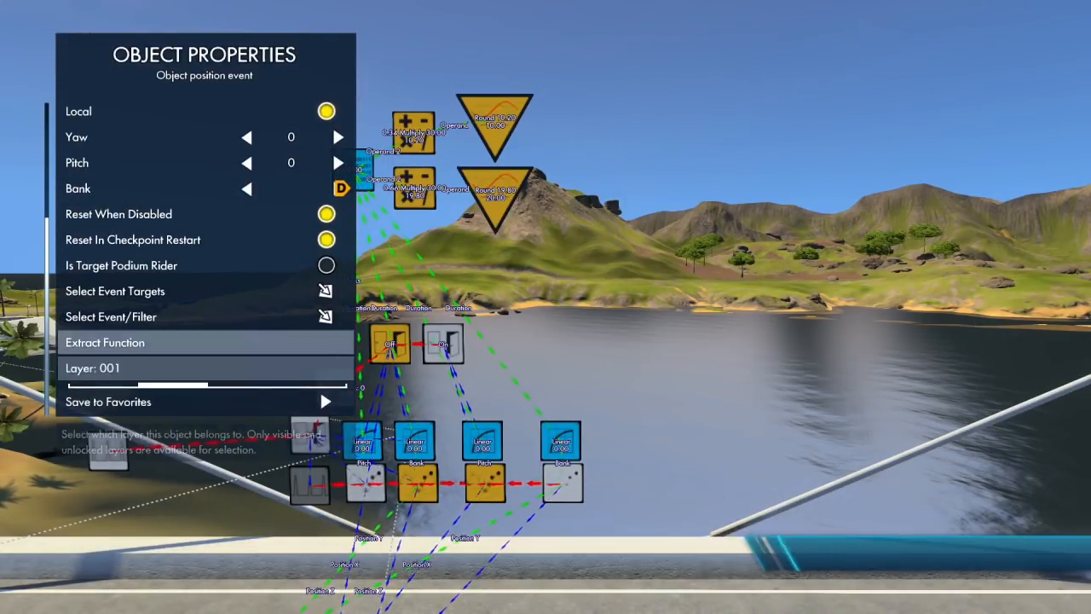
key(Return)
key(Return)
key(Escape)
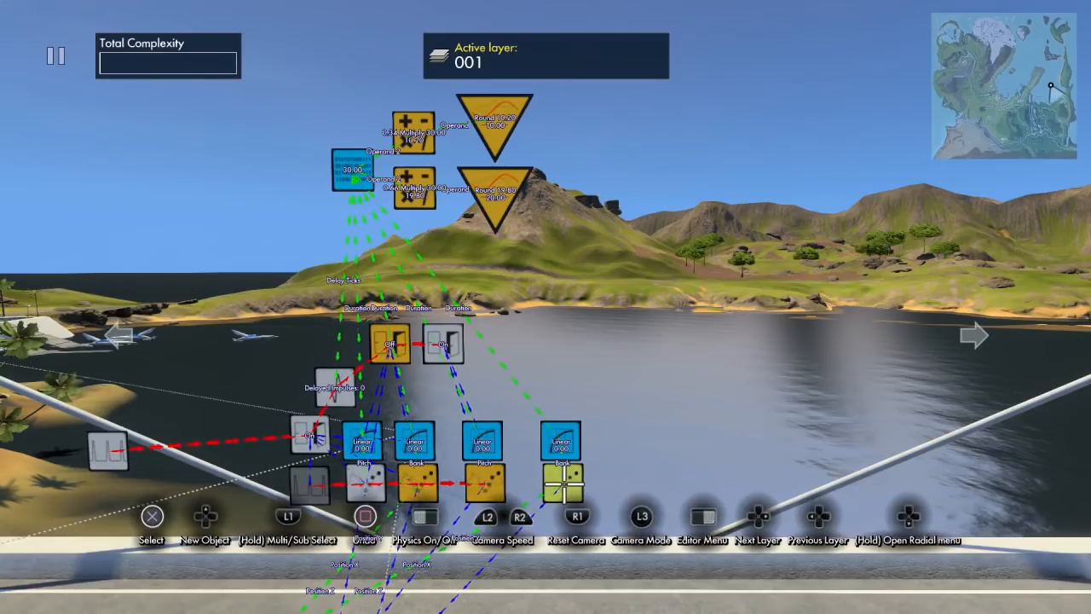
Link the impulse of the second Pitch position event to the new Bank position event at the end of the row.
click(482, 484)
key(Up)
key(Up)
key(Up)
key(Escape)
click(485, 483)
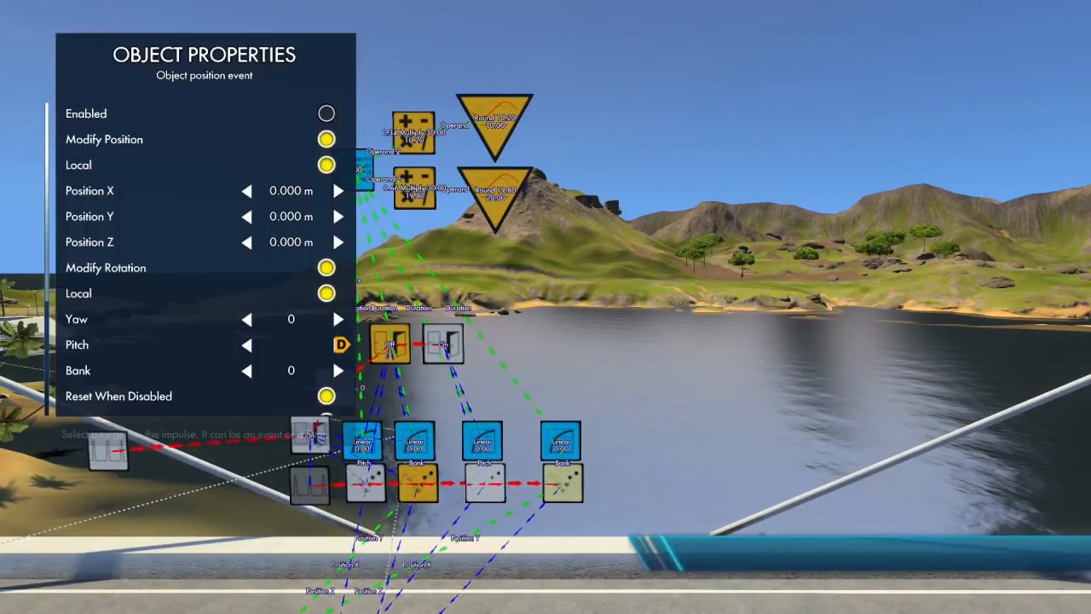
key(Escape)
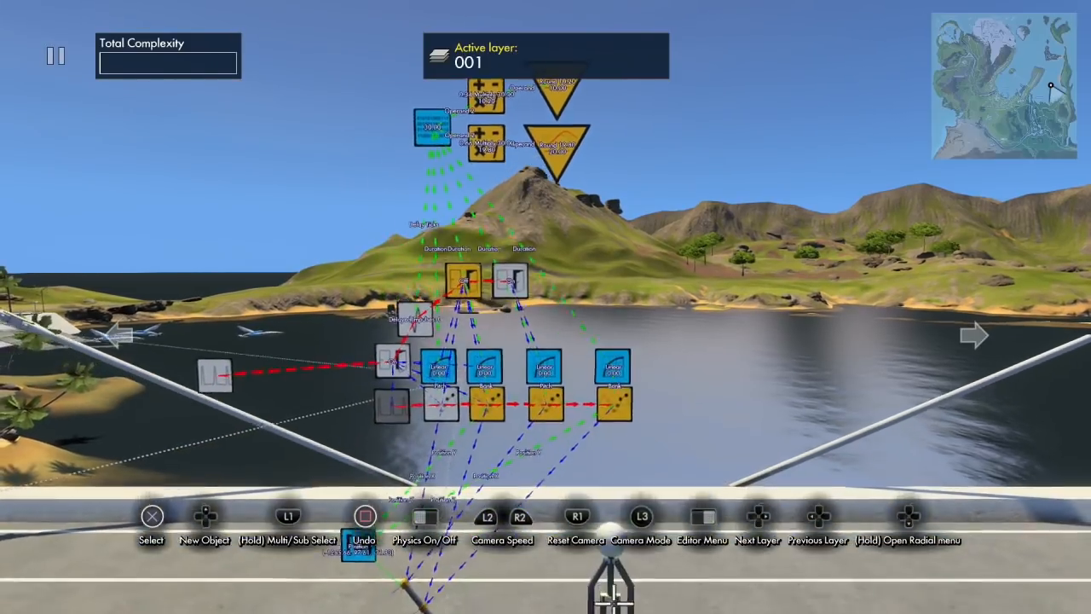
Set the End value of the new Bank curve data source to -50.
key(shift)
click(627, 386)
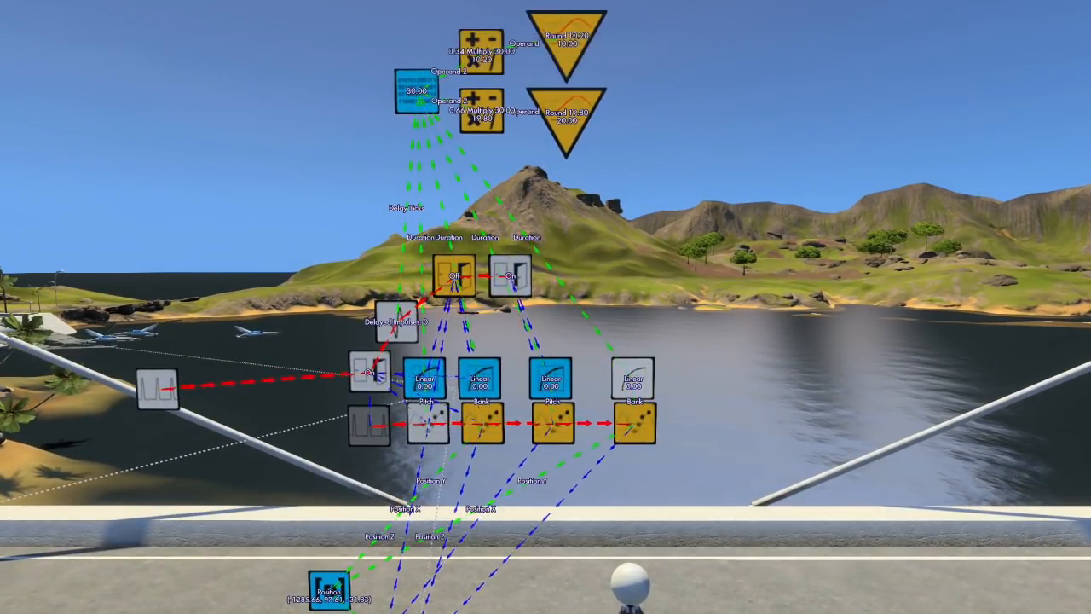
key(Down)
key(Down)
key(Down)
key(Right)
key(Right)
key(Right)
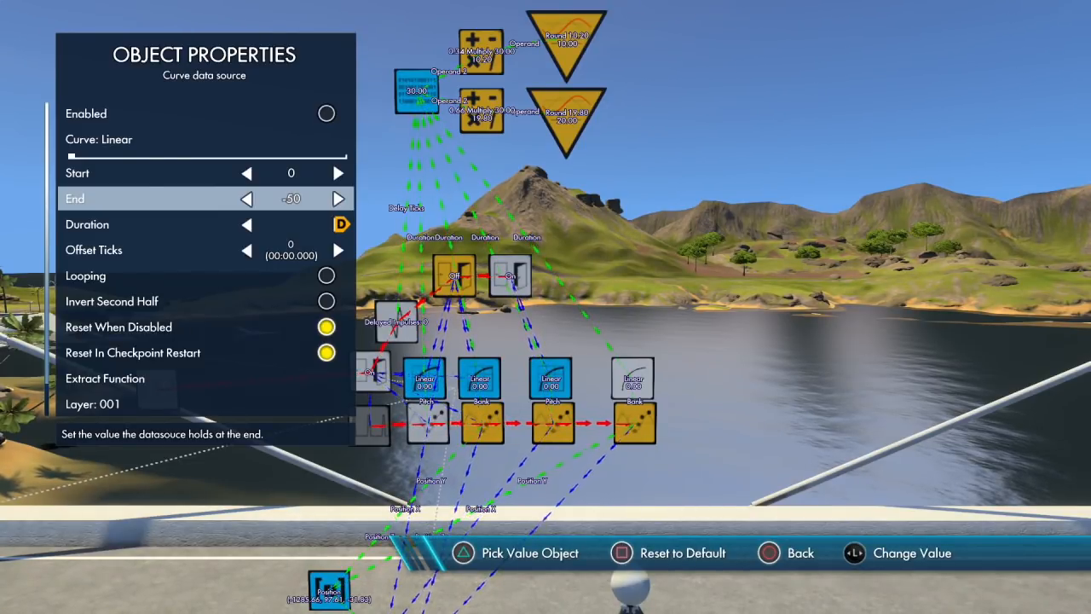
key(Escape)
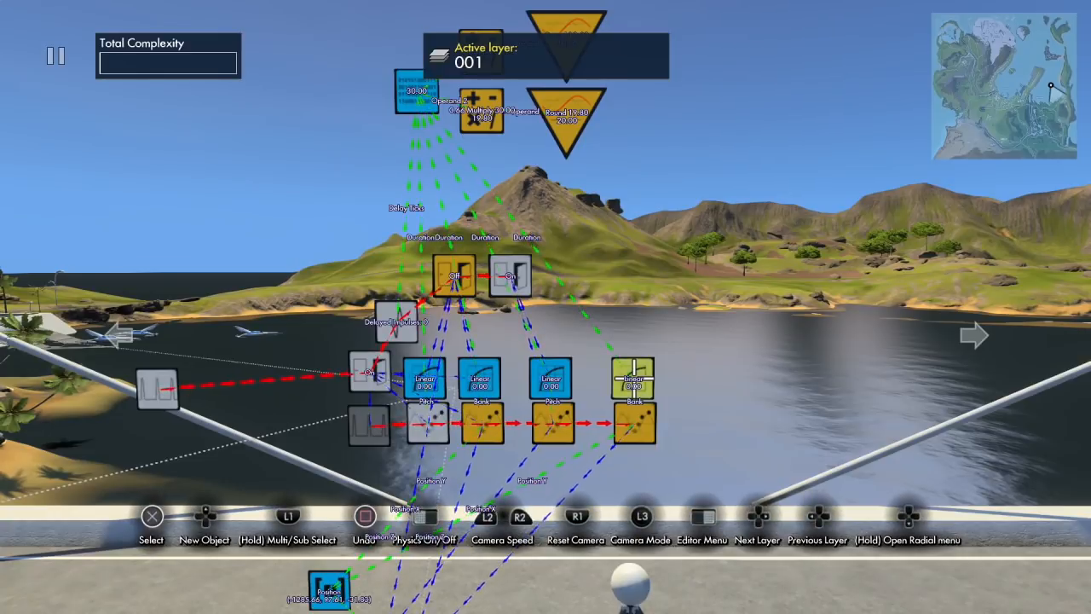
Link the Duration of the new Bank curve data source to the lower Round operator.
key(shift)
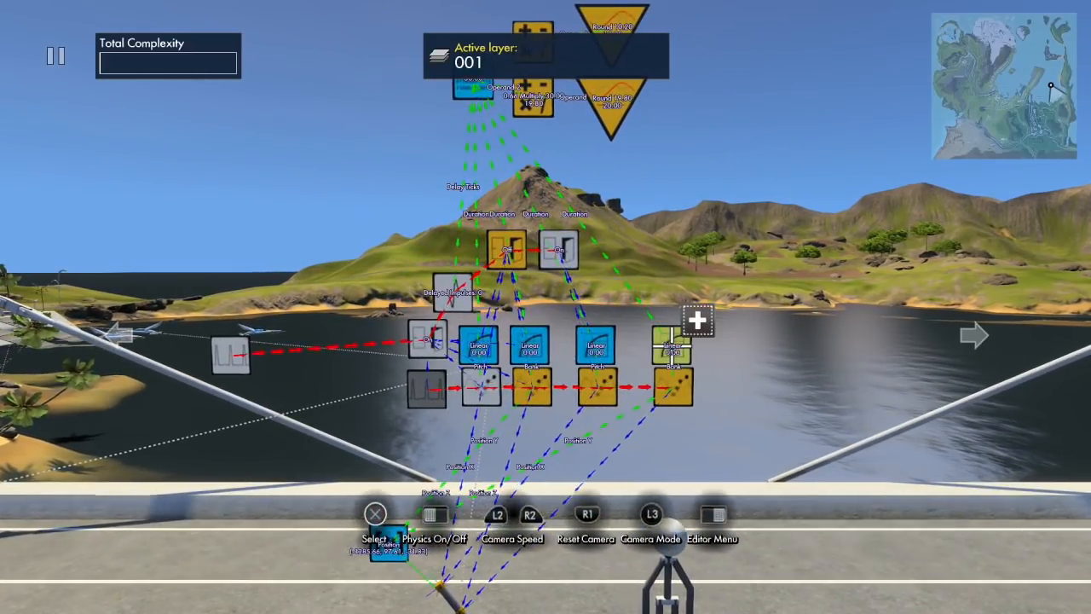
click(673, 345)
key(Down)
key(Down)
key(Escape)
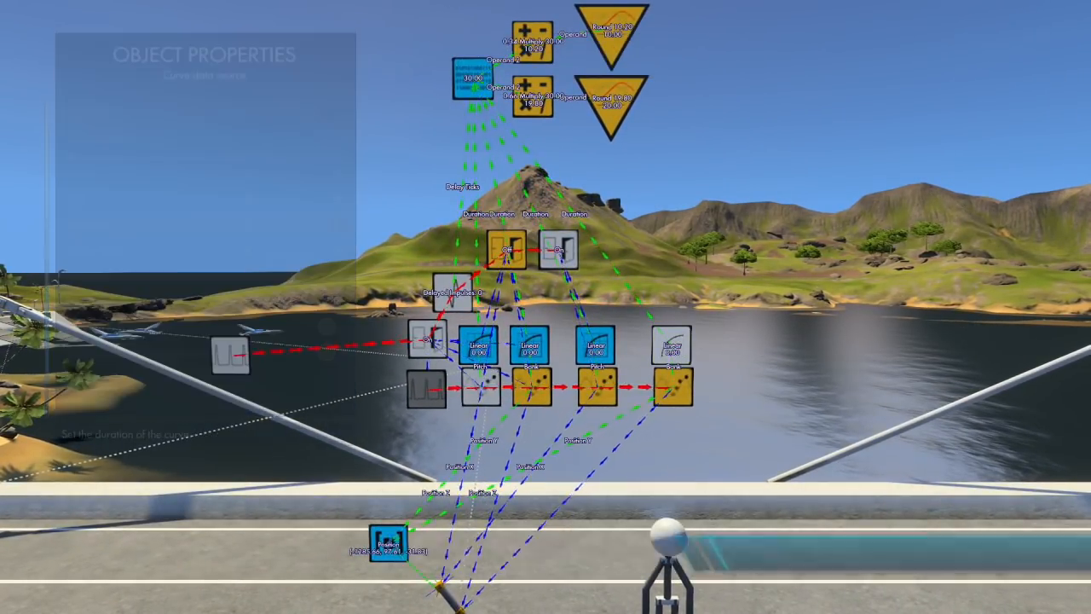
click(614, 128)
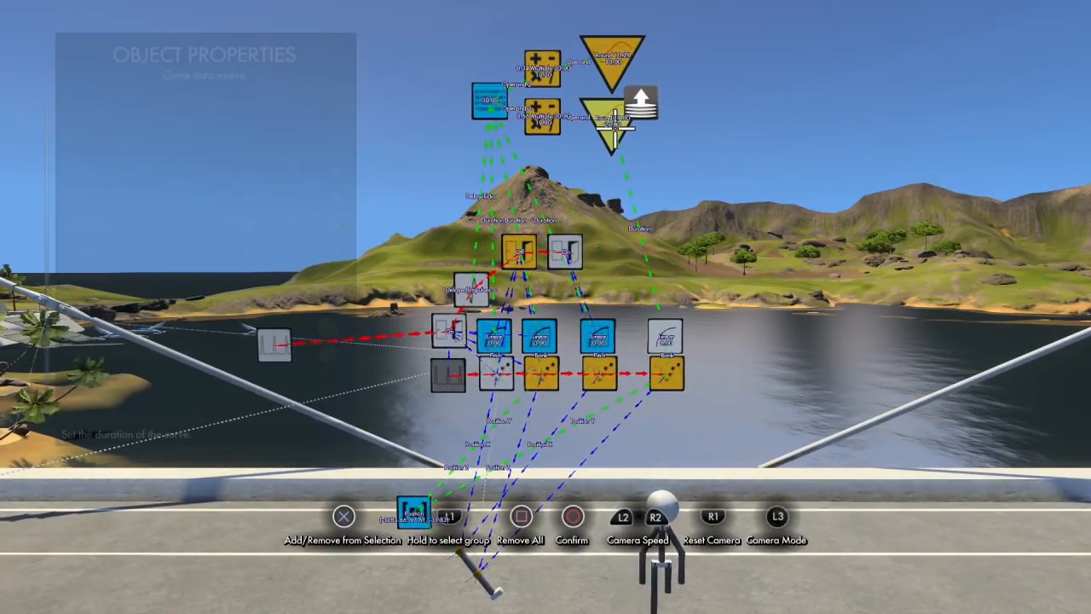
key(Escape)
key(Escape)
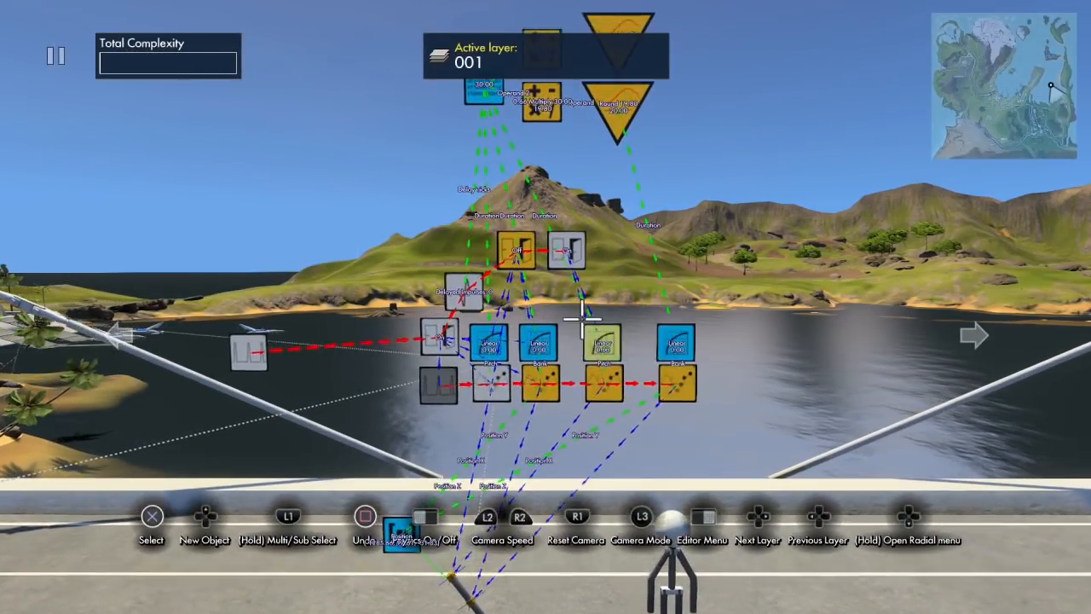
Add the new Bank curve data source and Bank position event to the targets of the On state event.
click(565, 251)
key(Down)
key(Down)
key(Down)
key(Return)
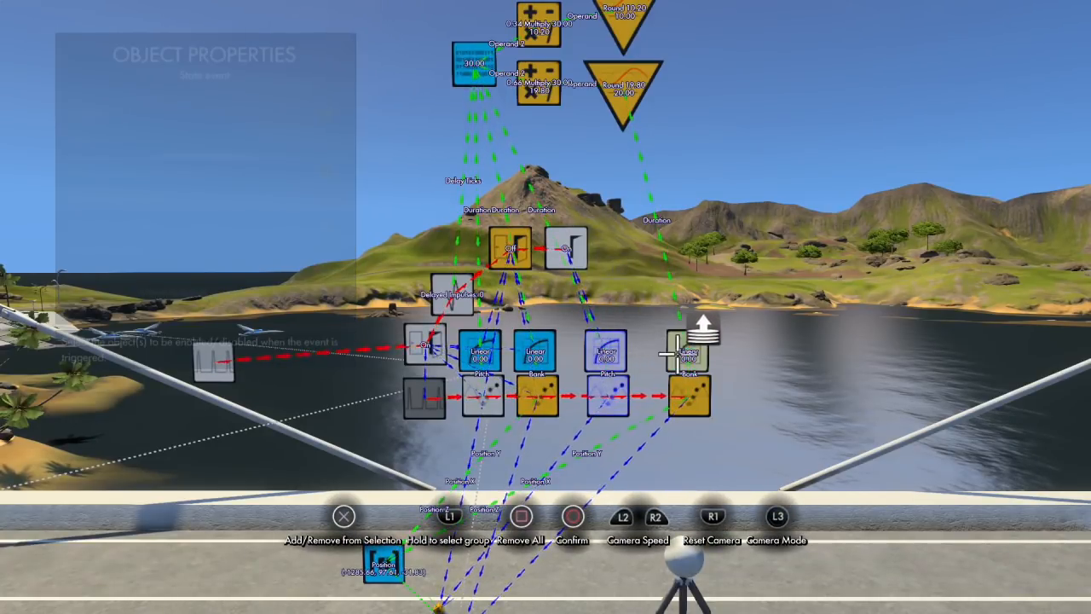
key(Escape)
key(Escape)
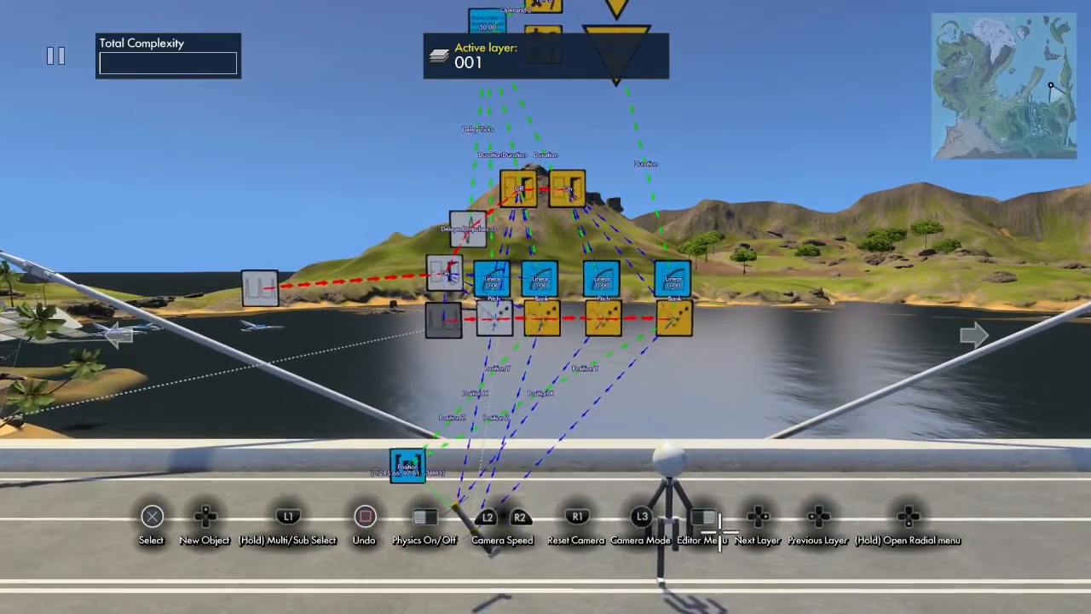
Copy the impulse delay filter to the end of the upper row and link its Delay Ticks to the lower Round operator.
key(space)
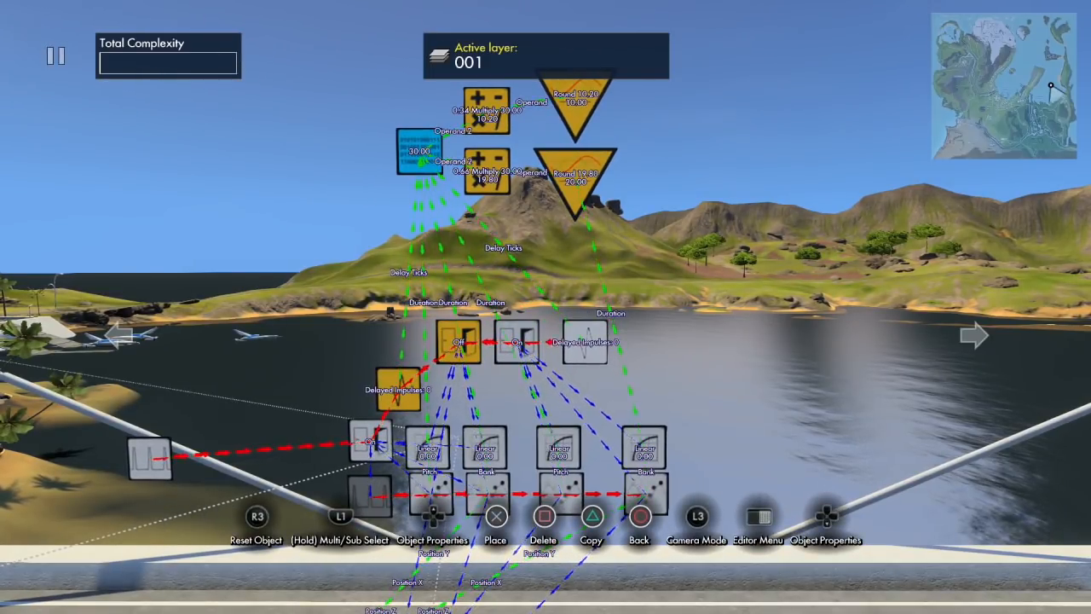
key(Up)
key(Down)
key(Return)
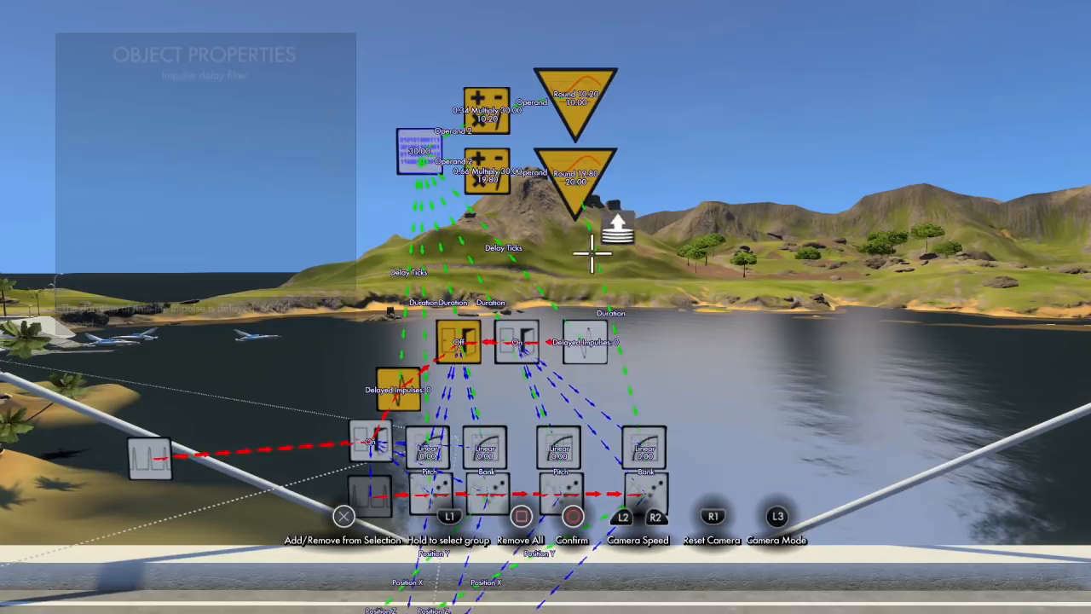
key(Return)
Remove the impulse link that the copied delay filter has to the state event before it.
key(Down)
key(Down)
key(Return)
key(Return)
key(Escape)
Link the impulse of the On state event to the new delay filter beside it.
key(Left)
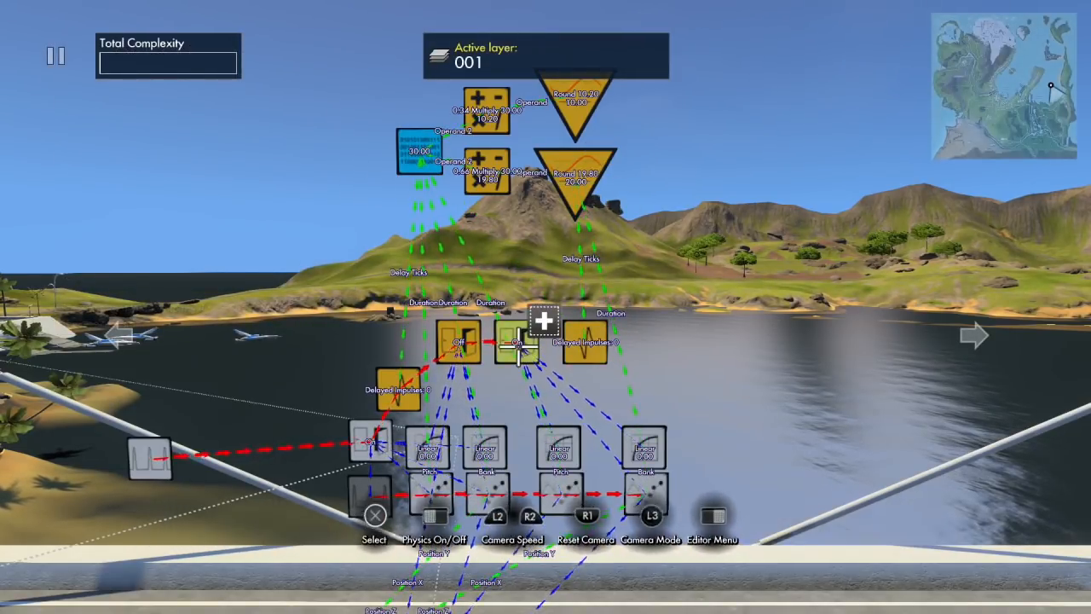
key(Return)
key(Down)
key(Down)
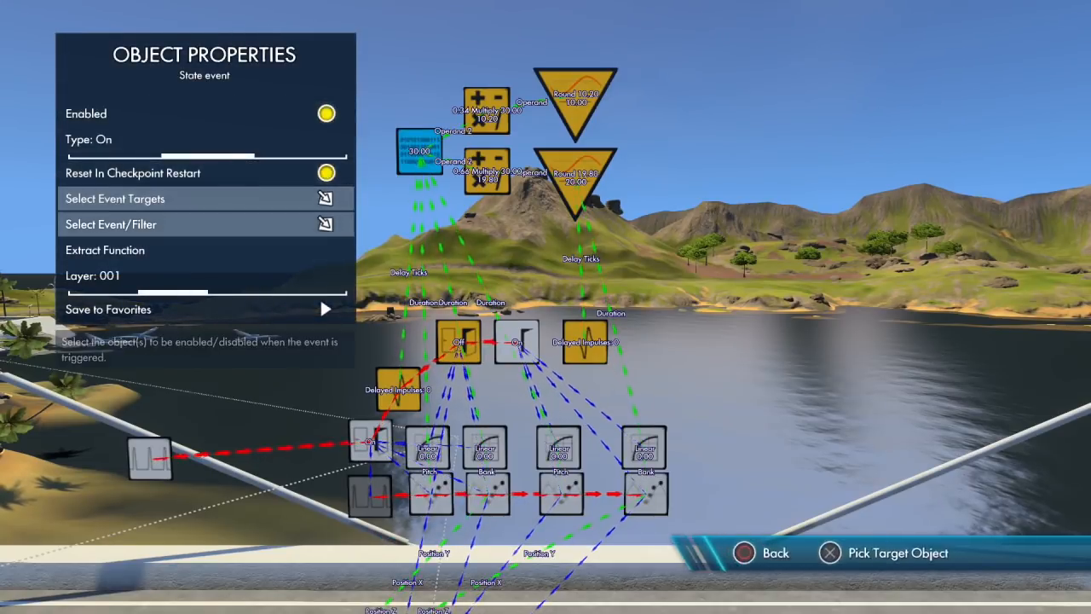
key(Return)
key(Escape)
key(Escape)
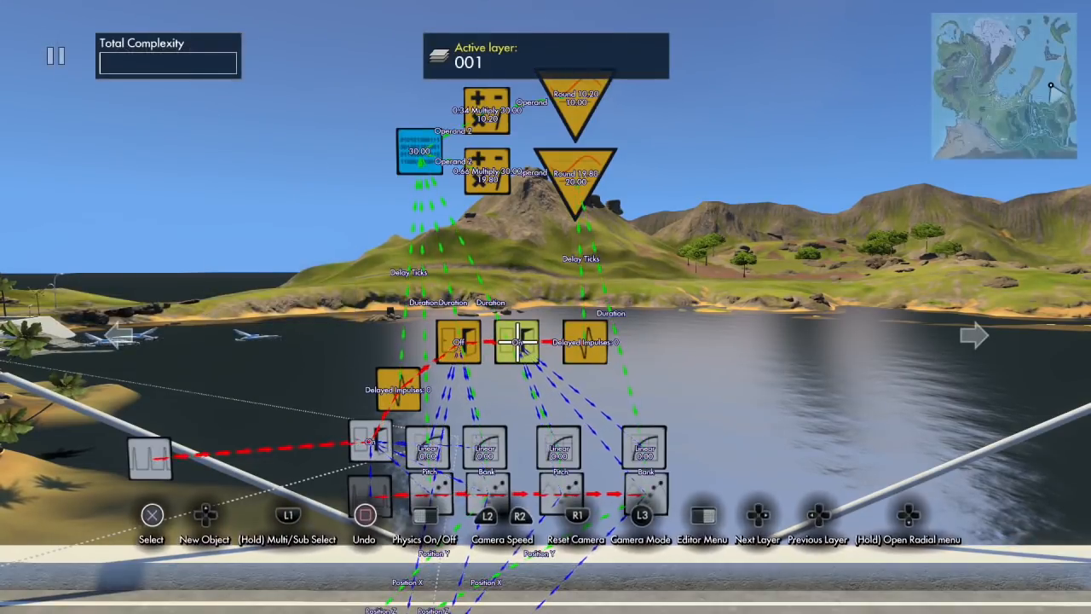
Copy the On state event to the end of the upper row and set the copy's Type to Off.
key(Left)
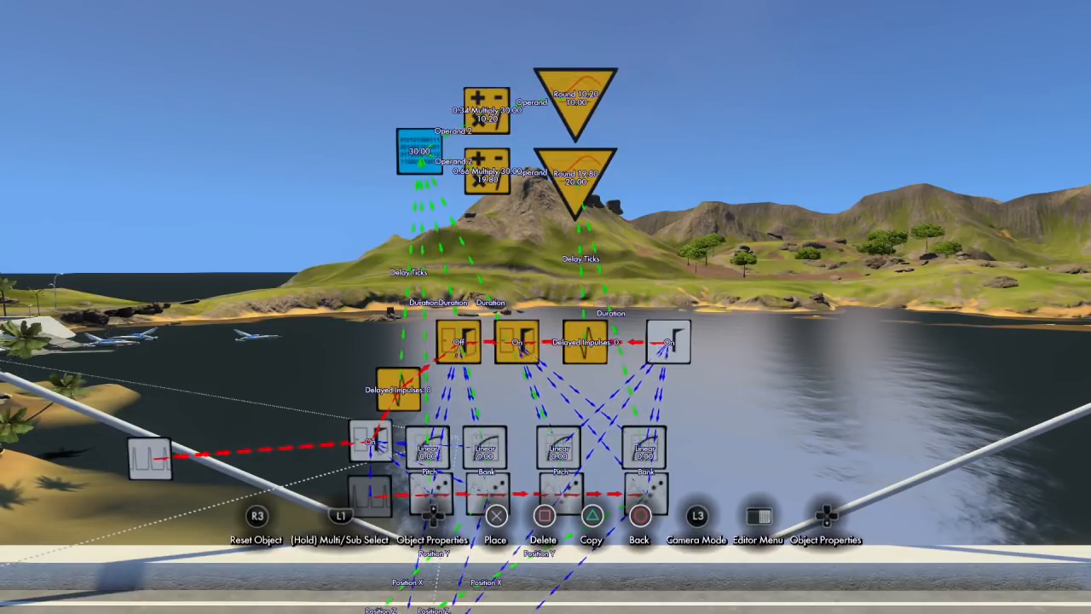
key(Return)
key(Down)
key(Right)
Target the new Off state event only at the newest Bank curve data source and Bank position event.
key(Down)
key(Down)
key(Return)
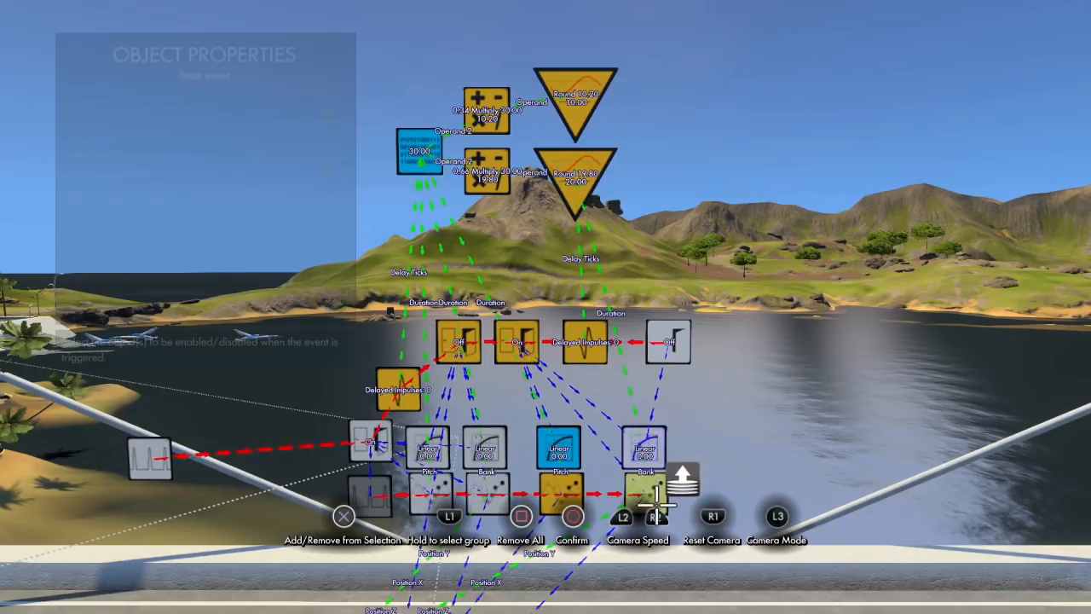
key(Escape)
Remove the new Off state event's impulse link to the delay filter before it.
key(Down)
key(Return)
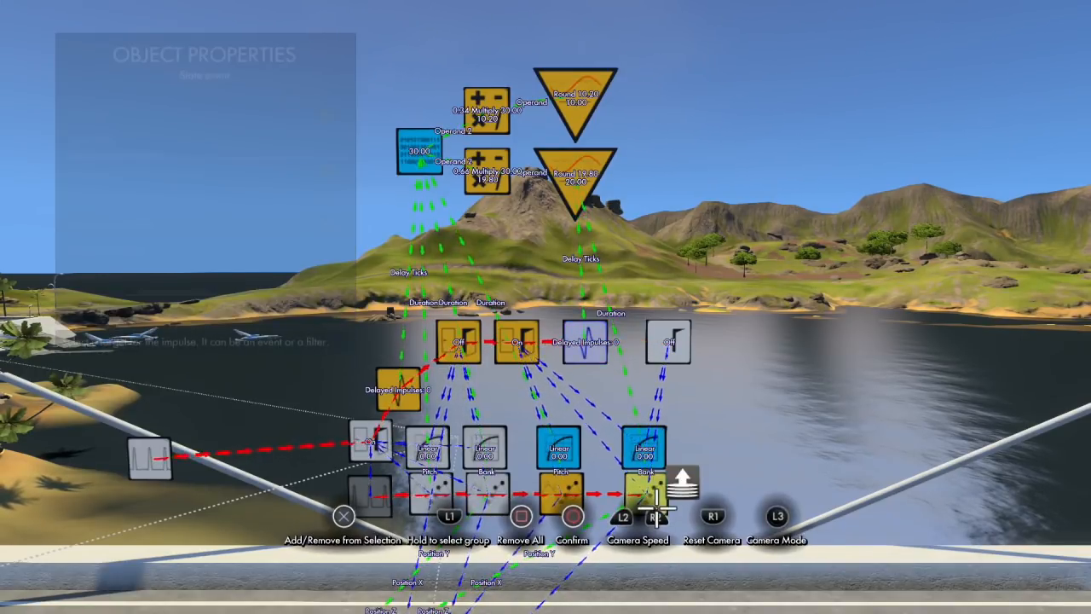
key(Delete)
key(Escape)
key(Escape)
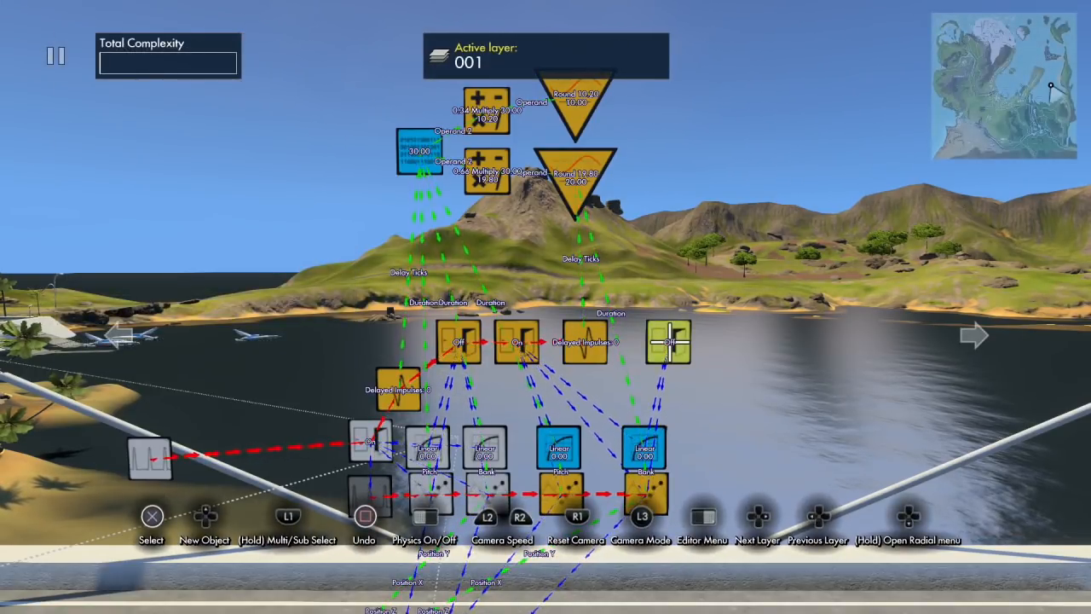
Link the impulse of the second delay filter to the new Off state event.
click(586, 339)
key(Down)
key(Down)
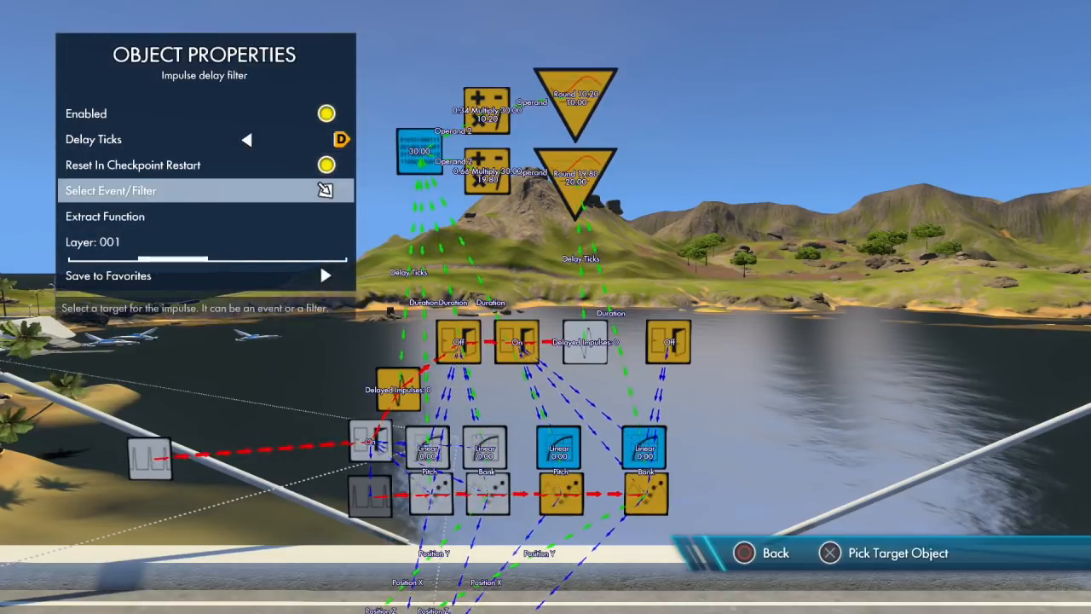
key(Return)
key(Return)
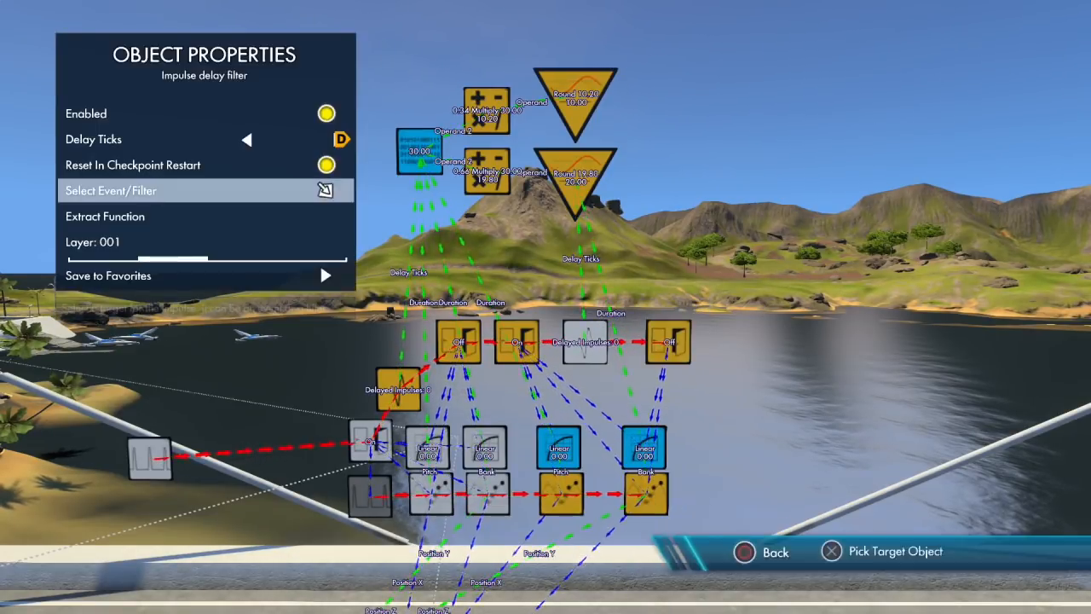
key(Escape)
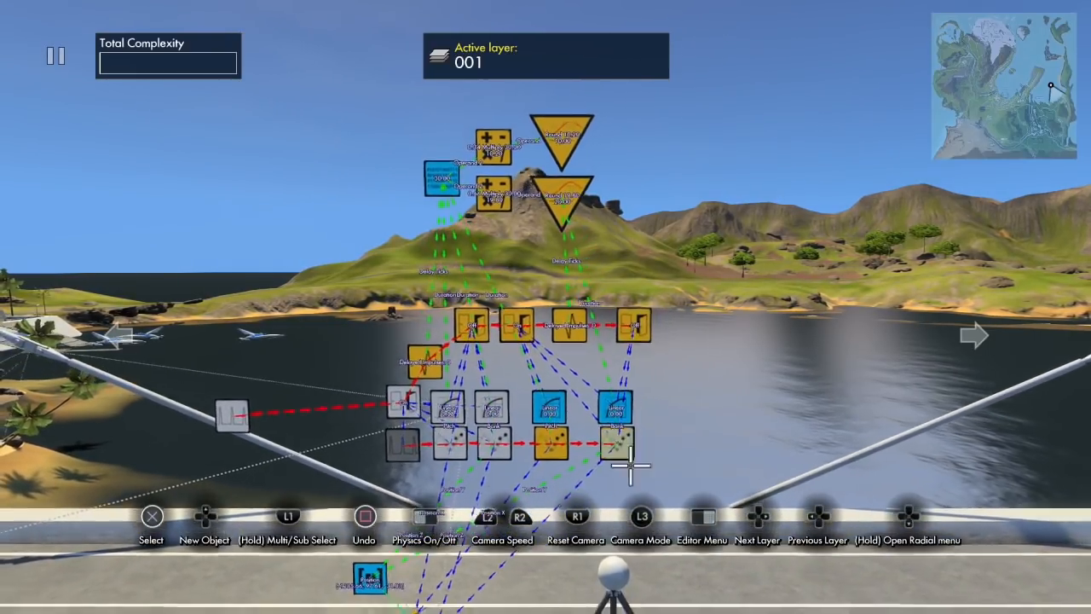
Copy the last Bank curve data source together with its position event to the end of the lower row.
key(shift)
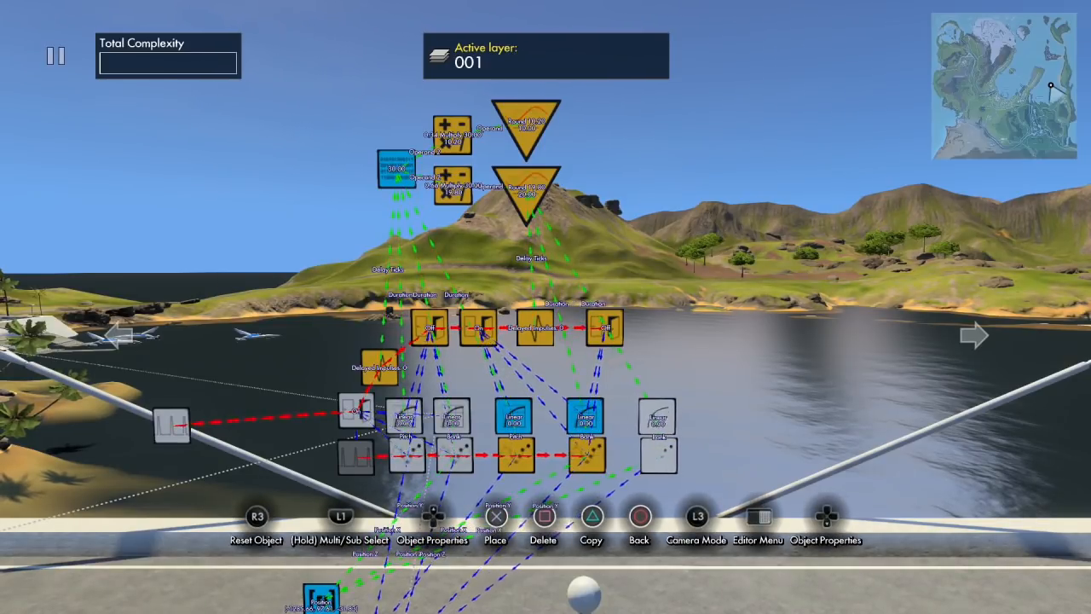
key(Escape)
Link the impulse of the previous Bank position event to the copied Bank position event at the row's end.
shift+click(597, 433)
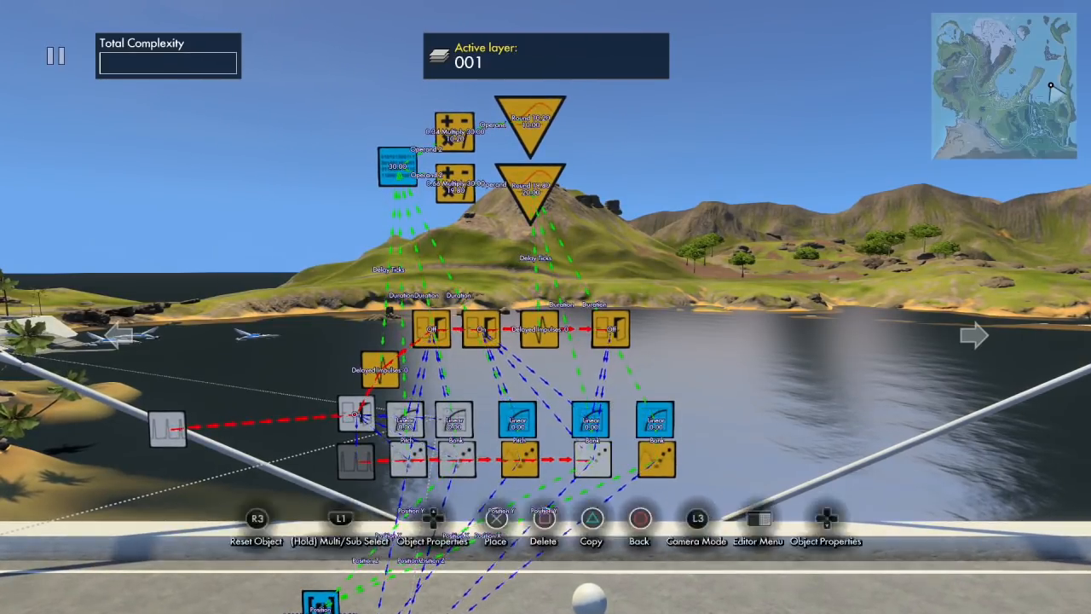
key(Tab)
key(Up)
key(Up)
key(Up)
key(Up)
key(Return)
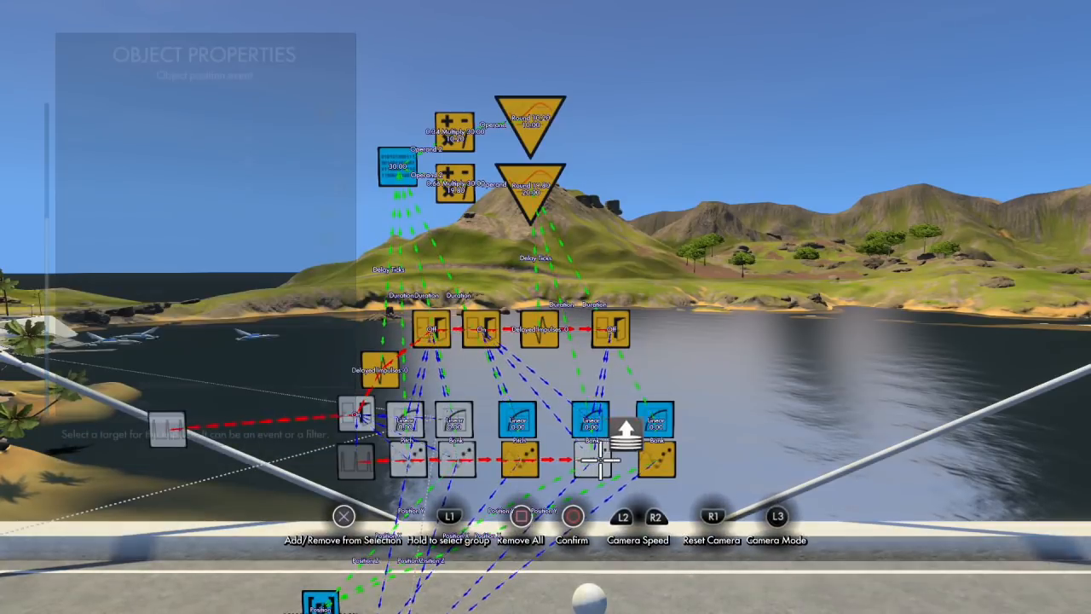
click(642, 460)
key(Return)
key(Escape)
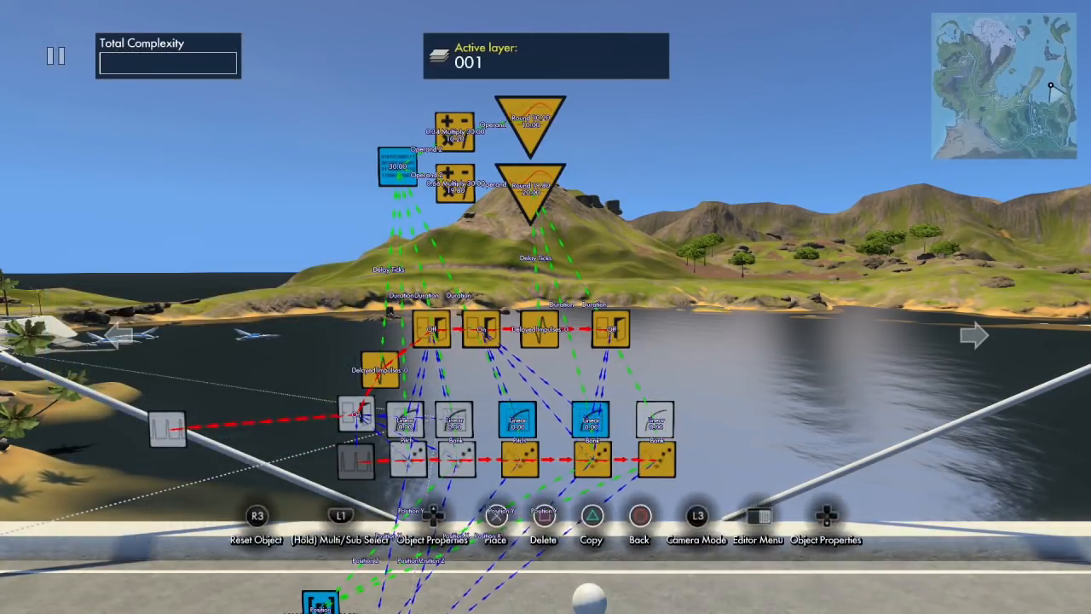
Set the End value of the copied Bank curve data source to 135.
key(Tab)
key(Down)
key(Down)
key(Right)
key(Right)
key(Right)
key(Right)
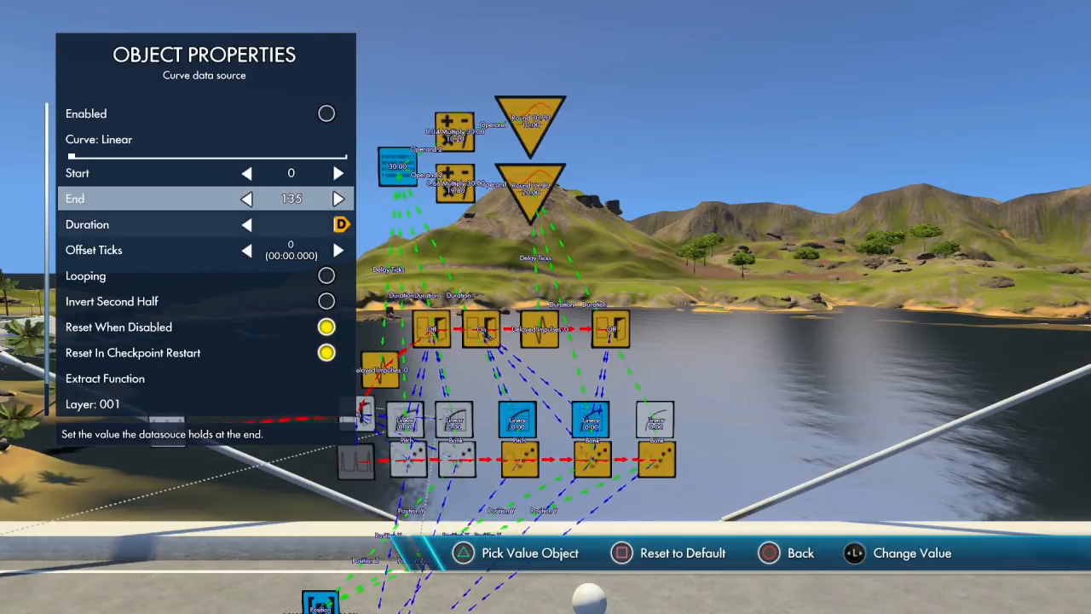
Link the Duration of the copied Bank curve data source to the upper Round operator instead of the lower one.
key(Down)
key(Escape)
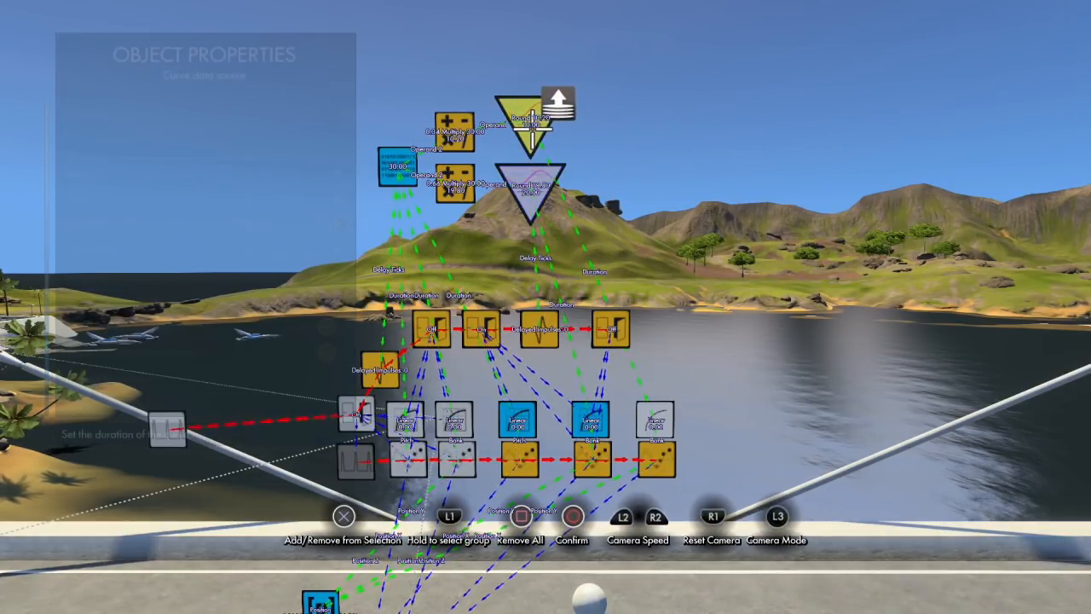
key(Return)
key(Escape)
key(Escape)
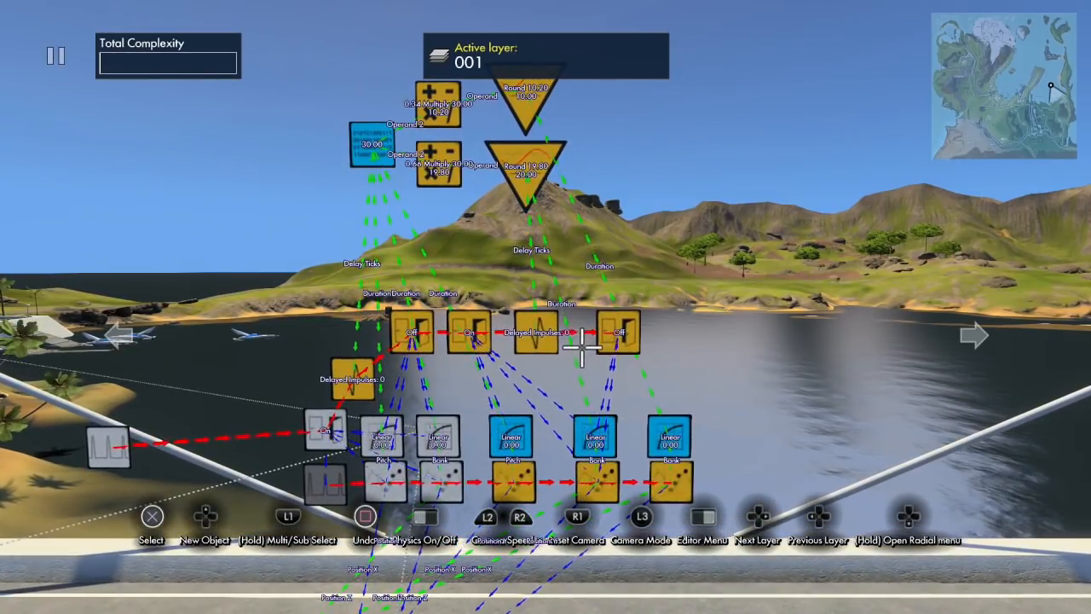
Copy the last Off state event to the end of the upper row and set the copy's Type to On.
click(618, 332)
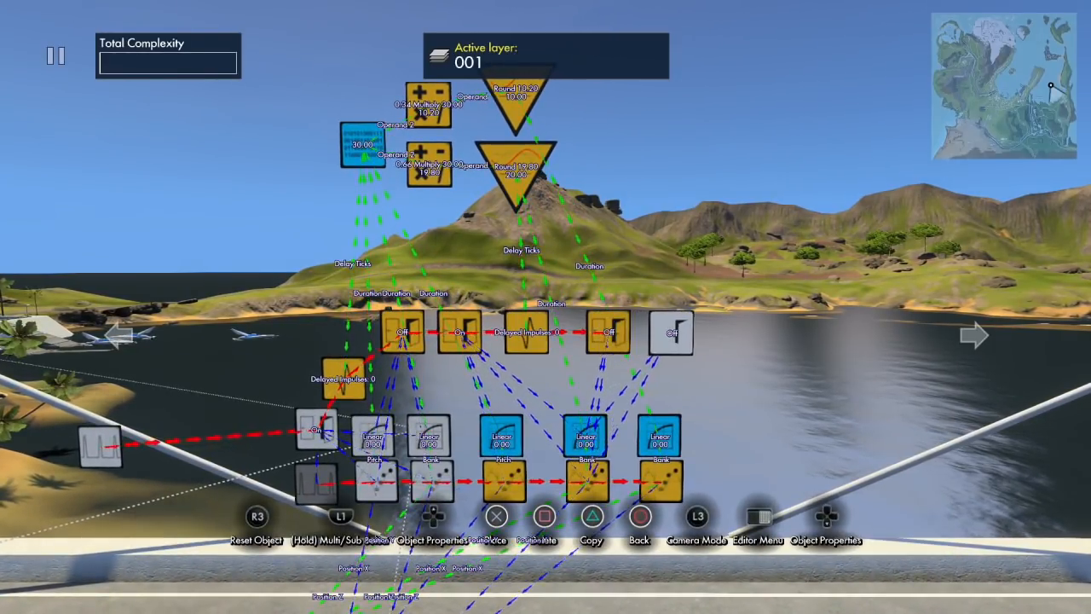
key(Return)
key(Down)
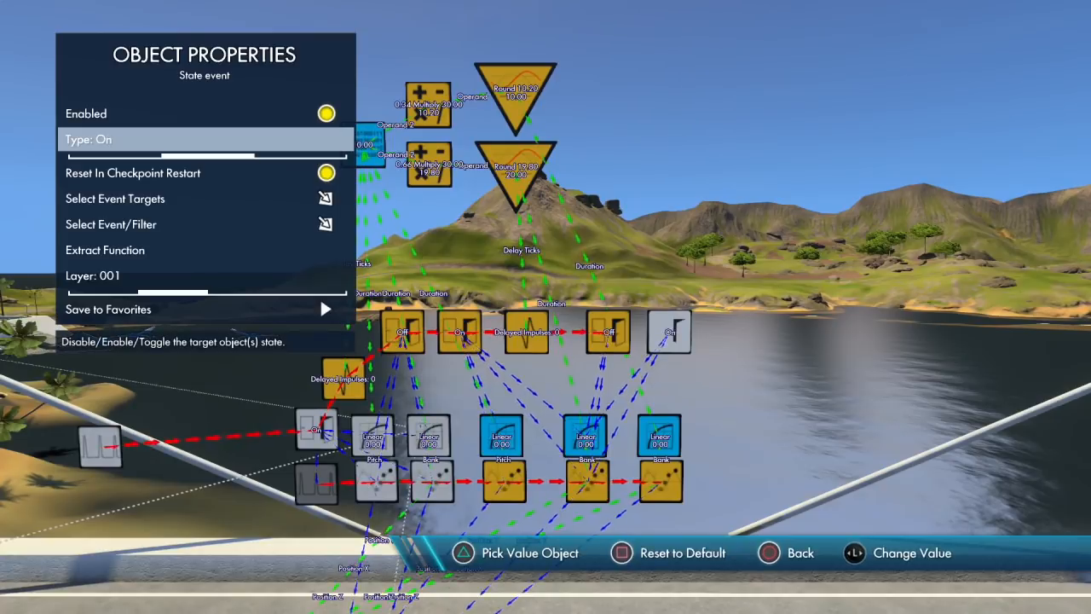
key(Right)
Target the new On state event only at the last Bank curve data source and its Bank position event.
key(Down)
key(Down)
key(Return)
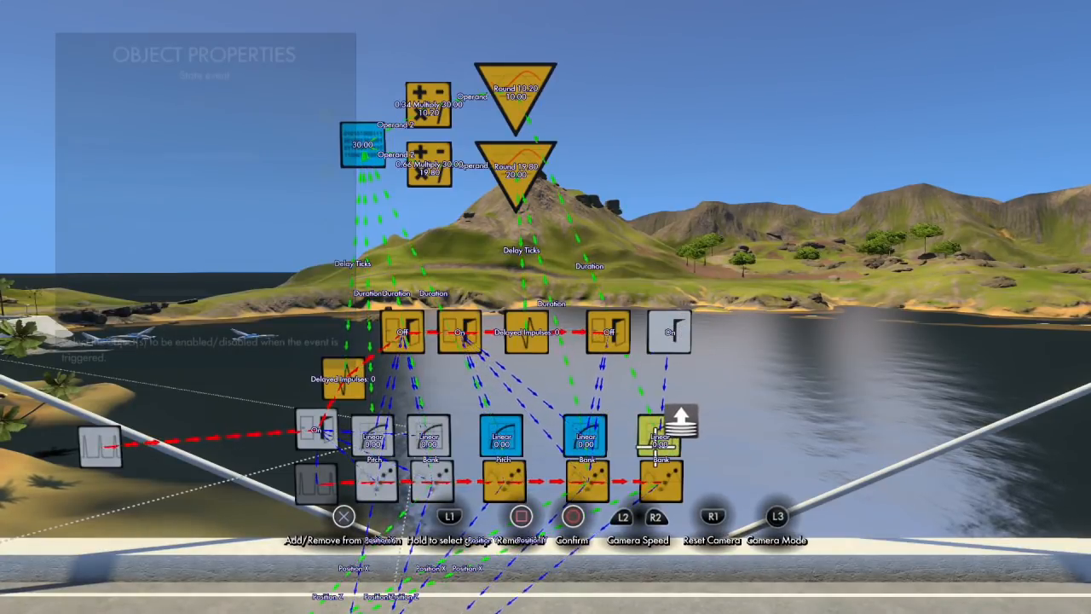
key(Escape)
key(Escape)
key(Escape)
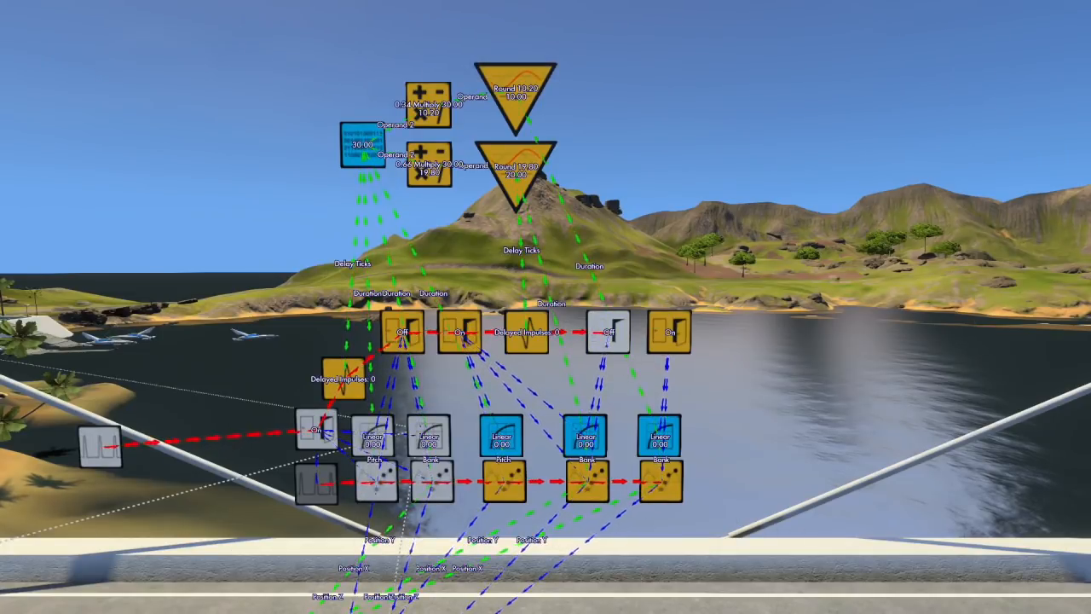
Link the impulse of the second Off state event to the new On state event beside it.
key(Return)
key(Down)
key(Down)
key(Down)
key(Down)
key(Return)
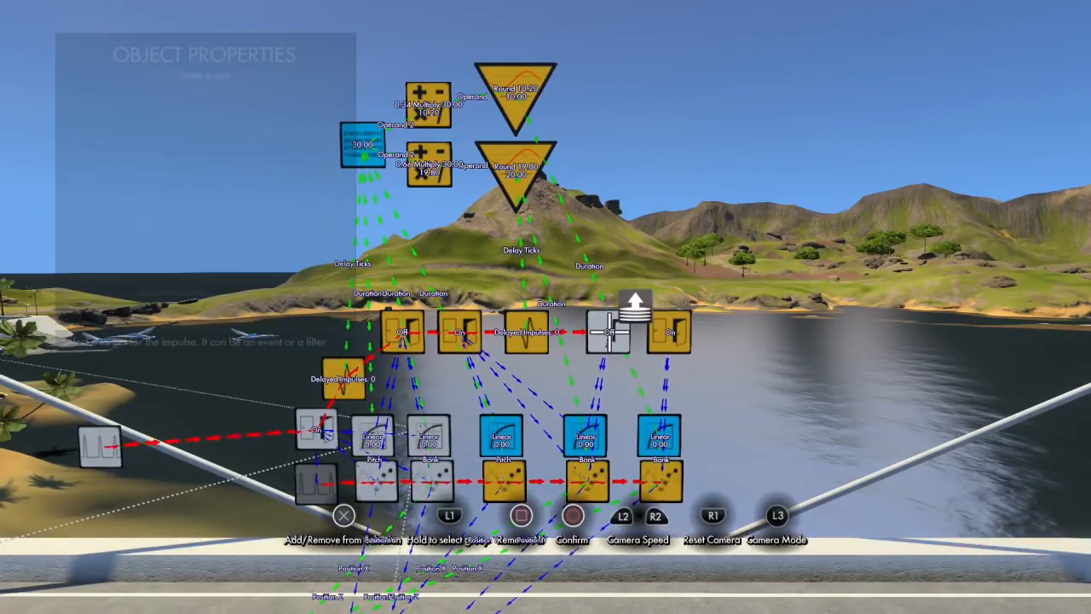
key(Escape)
key(Escape)
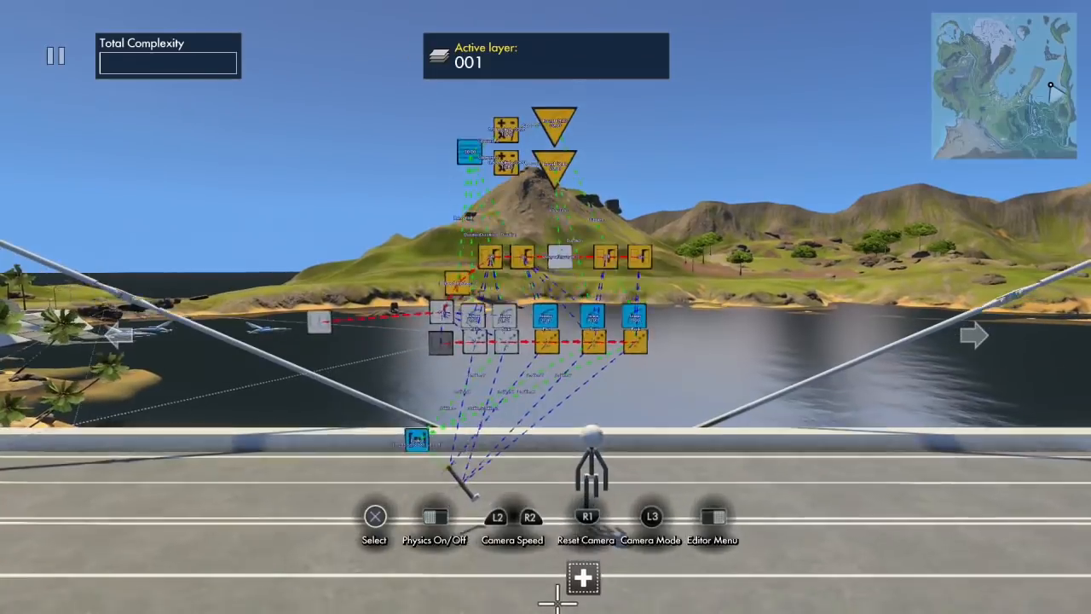
Copy the second delay filter to the end of the upper row and link its Delay Ticks to the upper Round operator.
click(560, 28)
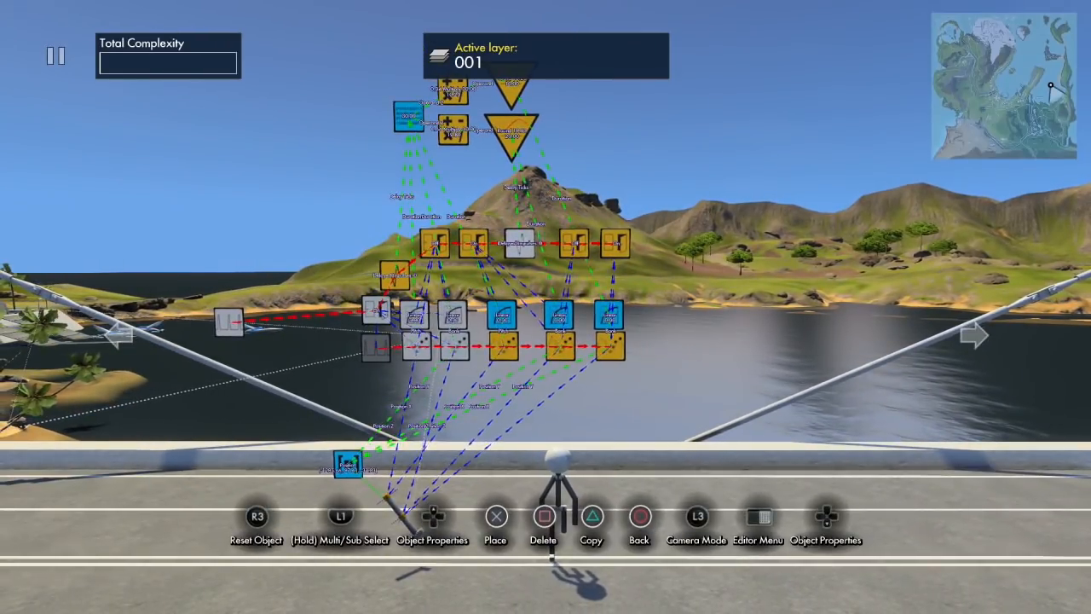
click(704, 127)
click(777, 12)
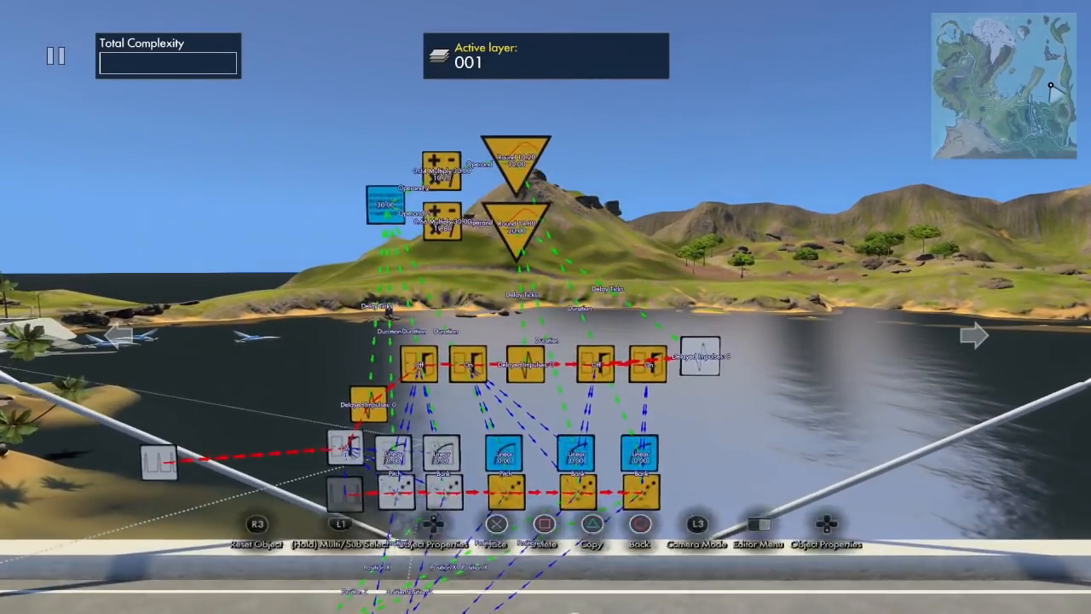
key(Down)
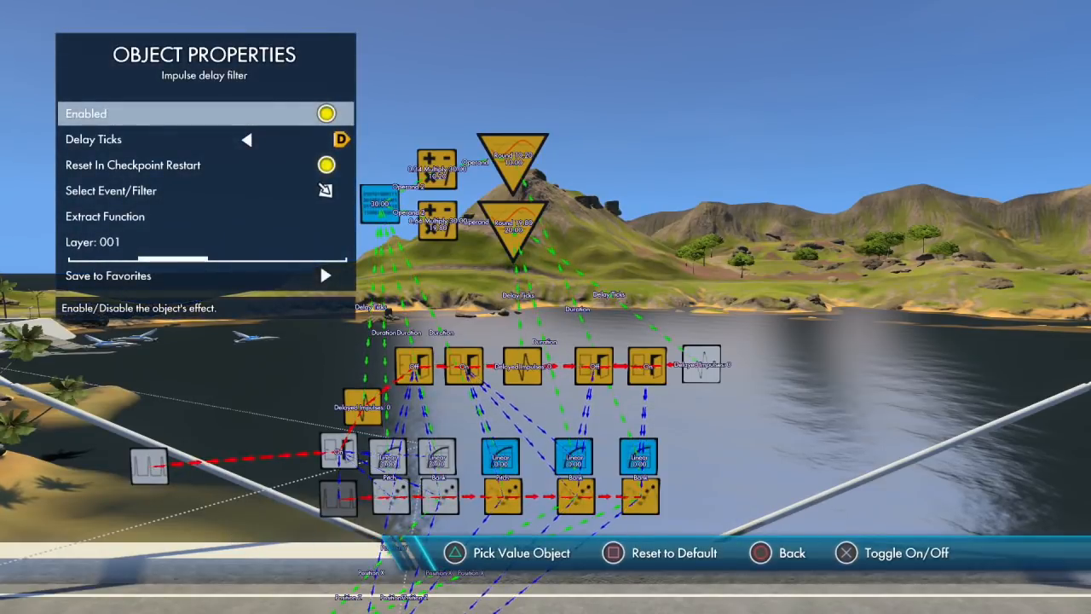
key(Escape)
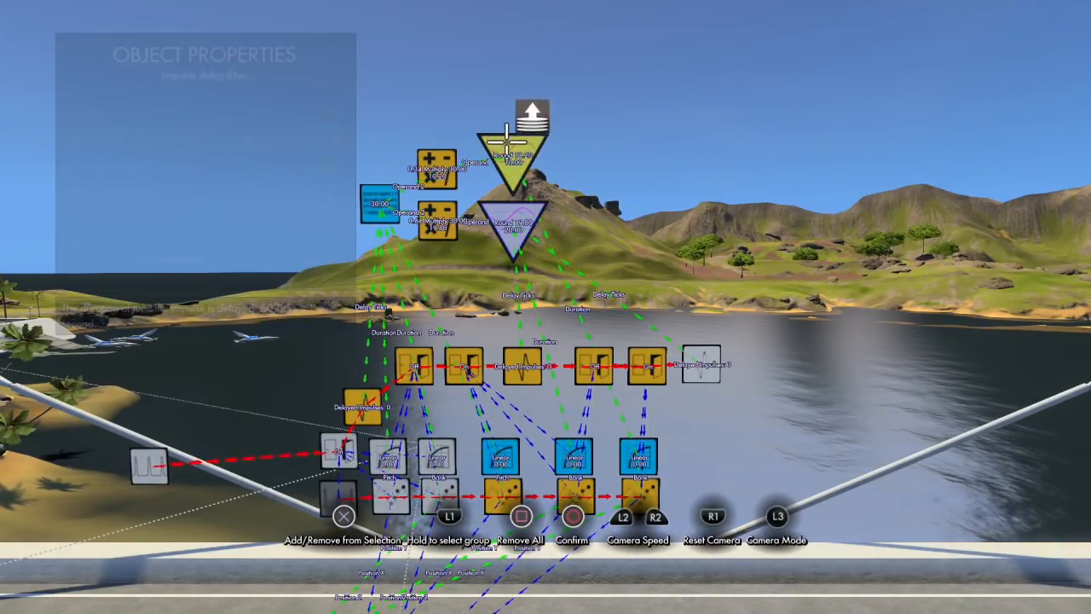
key(Escape)
Remove the impulse link of the newly copied delay filter to the earlier Off state event.
key(Down)
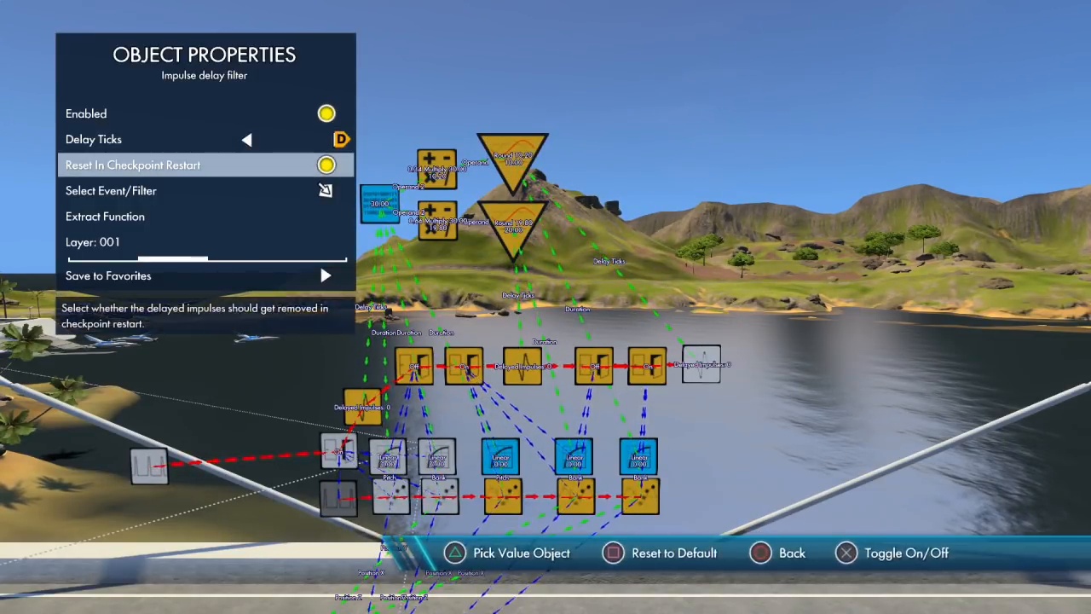
key(Down)
key(Return)
key(Return)
key(Escape)
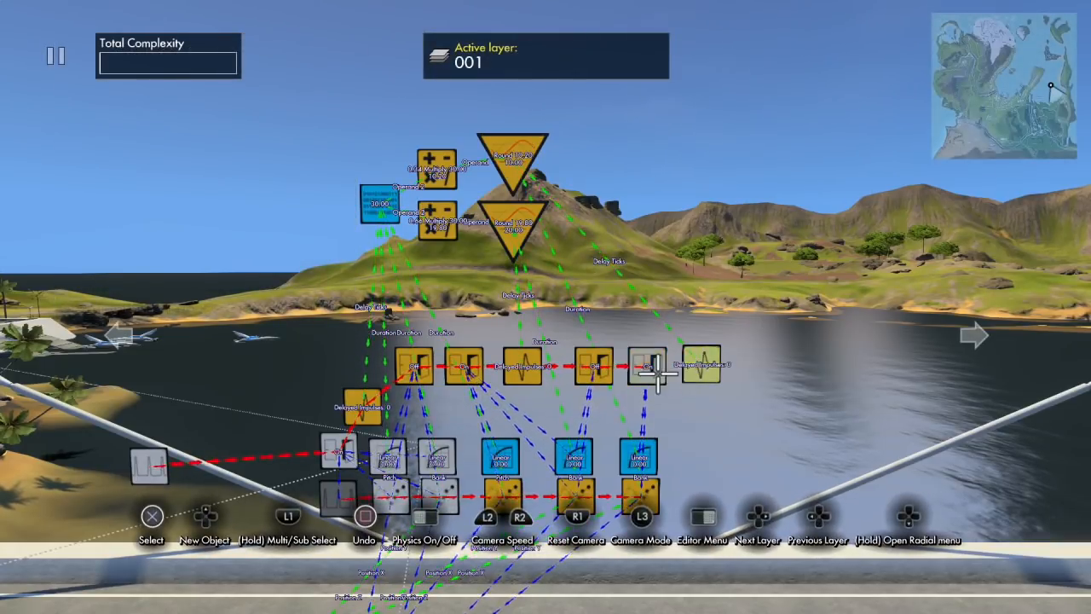
Link the impulse of the last On state event to the third delay filter at the row's end.
key(Return)
key(Down)
key(Down)
key(Down)
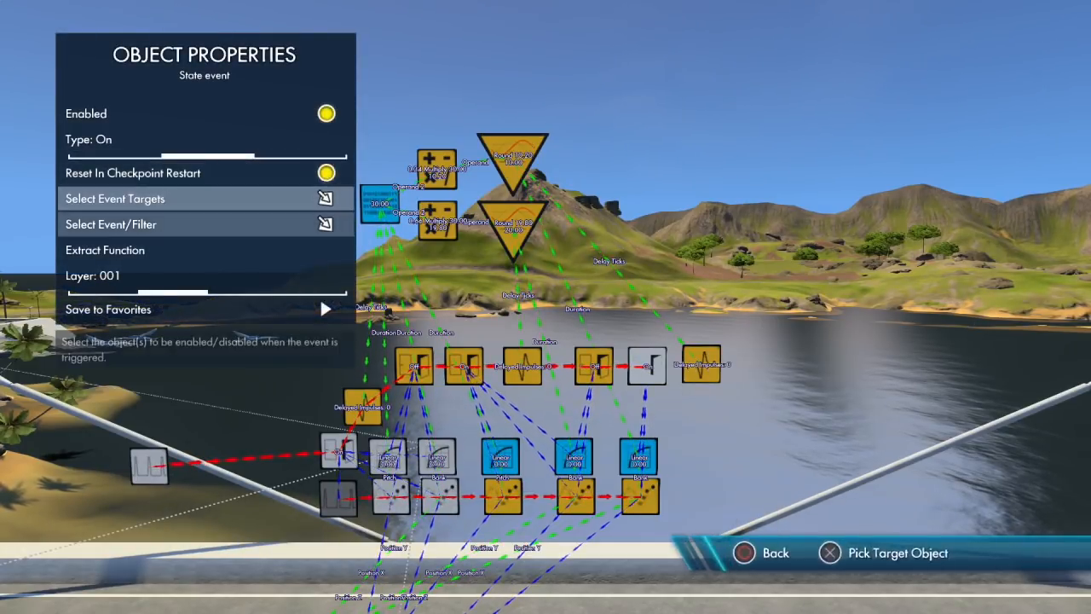
key(Return)
key(Return)
key(Escape)
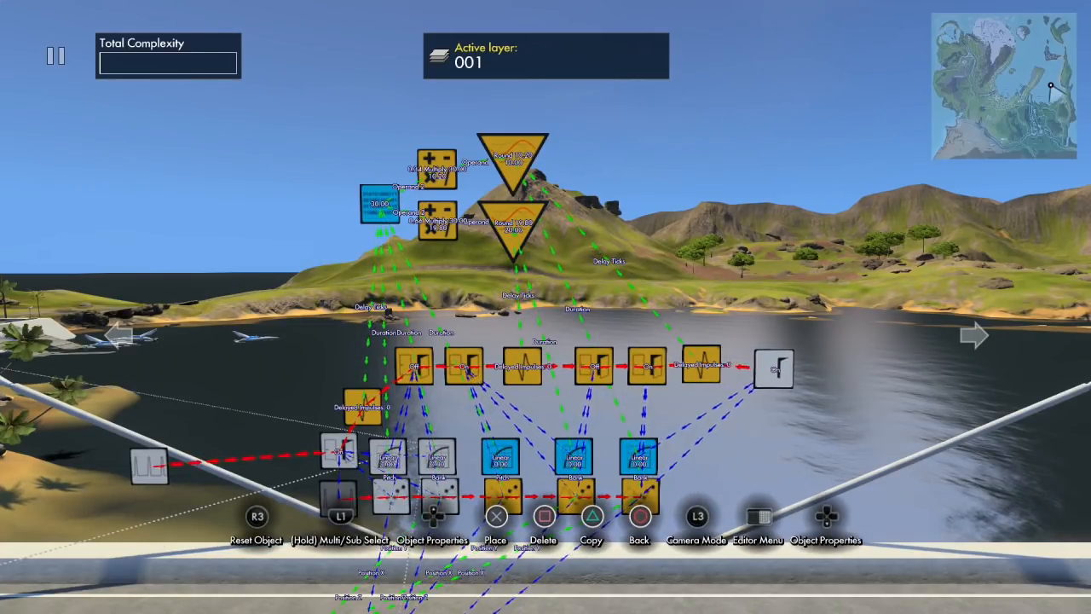
Set the state event at the row's end to Off and target all five curve data sources and their five operators.
key(Return)
key(Down)
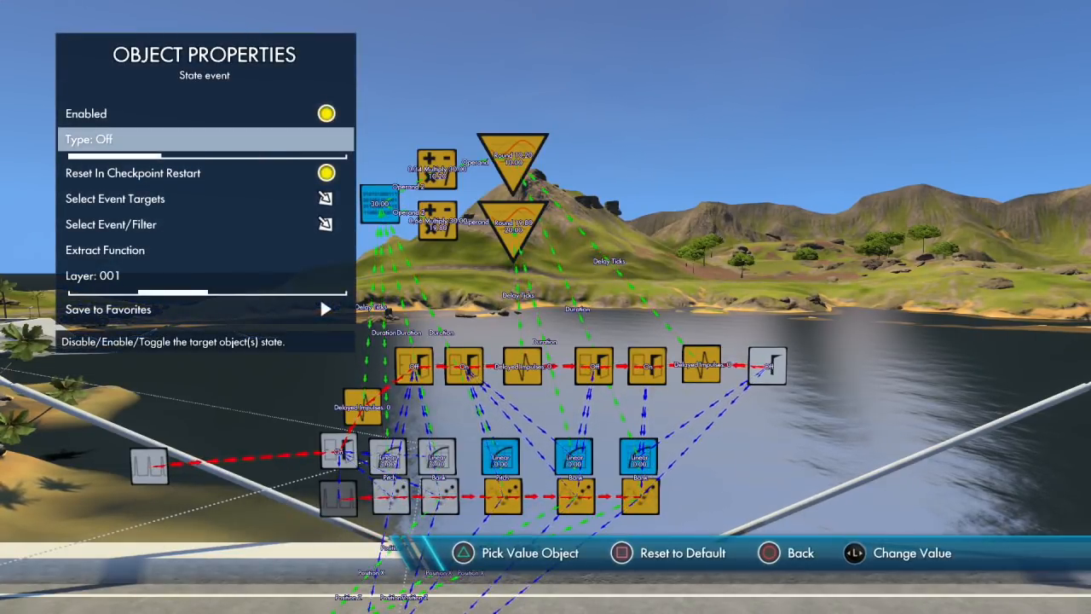
key(Down)
key(Down)
key(Return)
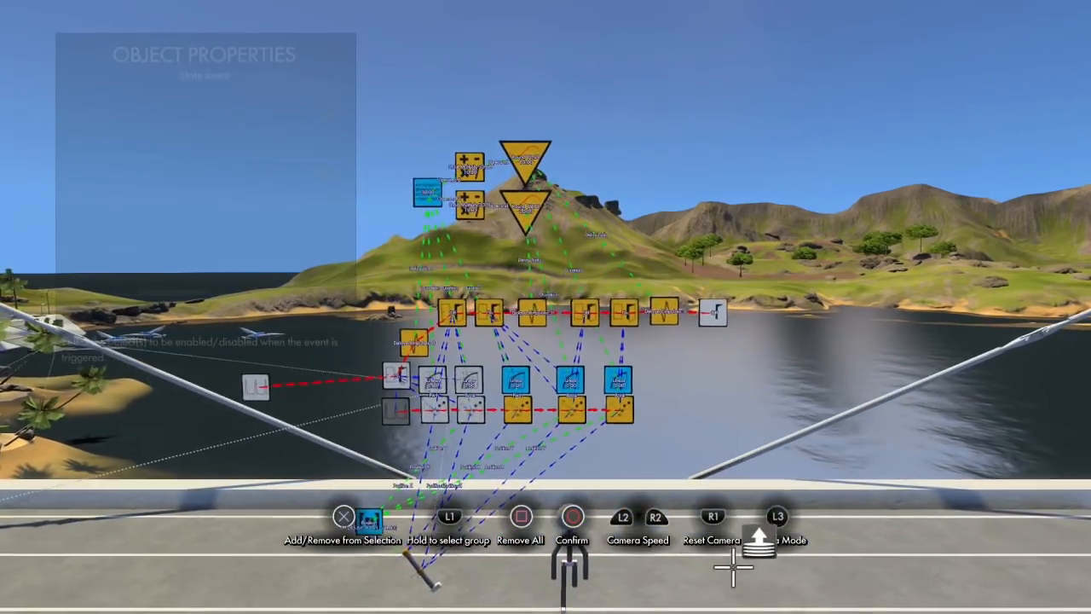
click(463, 434)
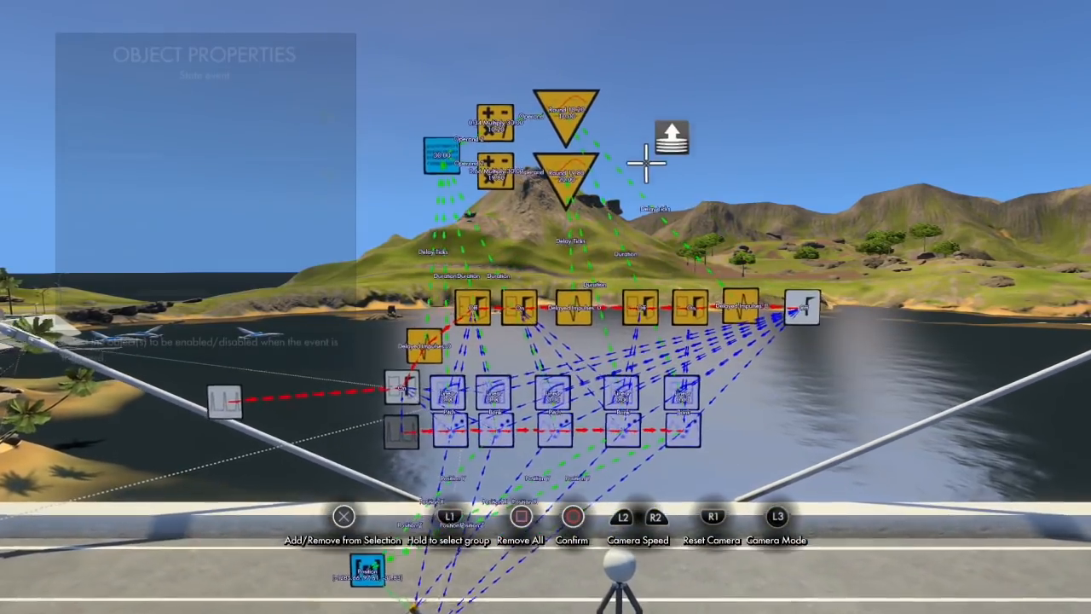
key(Escape)
Remove the last Off state event's impulse link to the third delay filter.
key(Down)
key(Return)
key(Escape)
key(Escape)
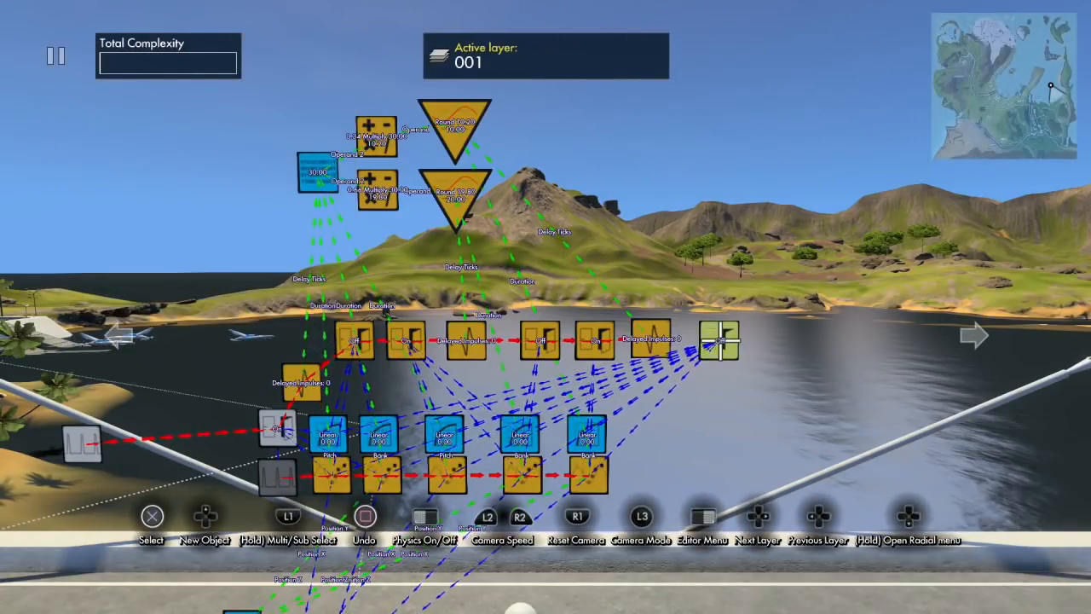
Link the impulse of the third delay filter to the Off state event at the row's end.
key(Return)
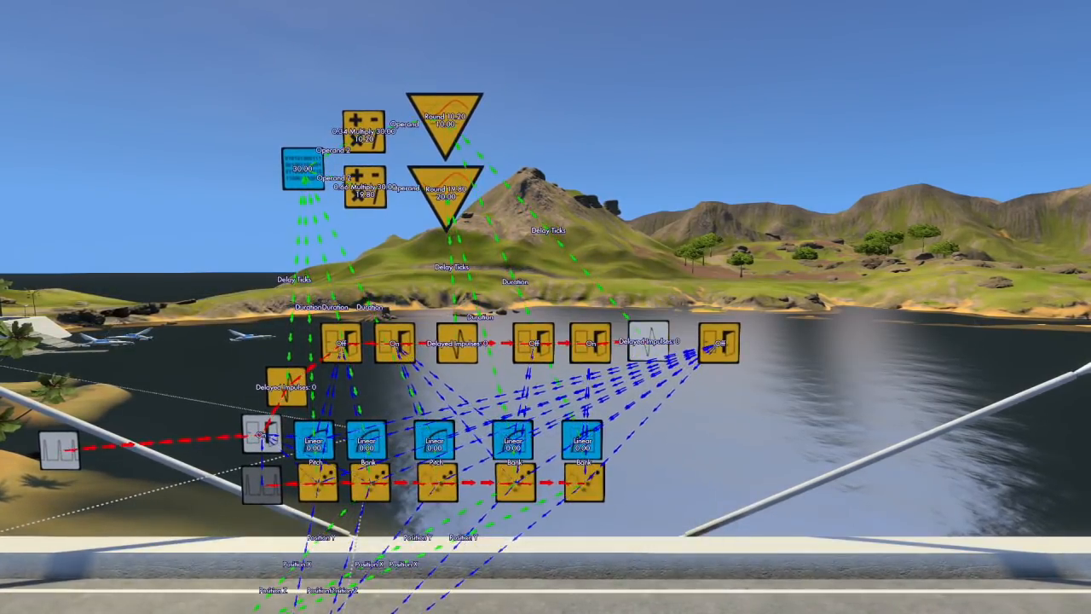
key(Return)
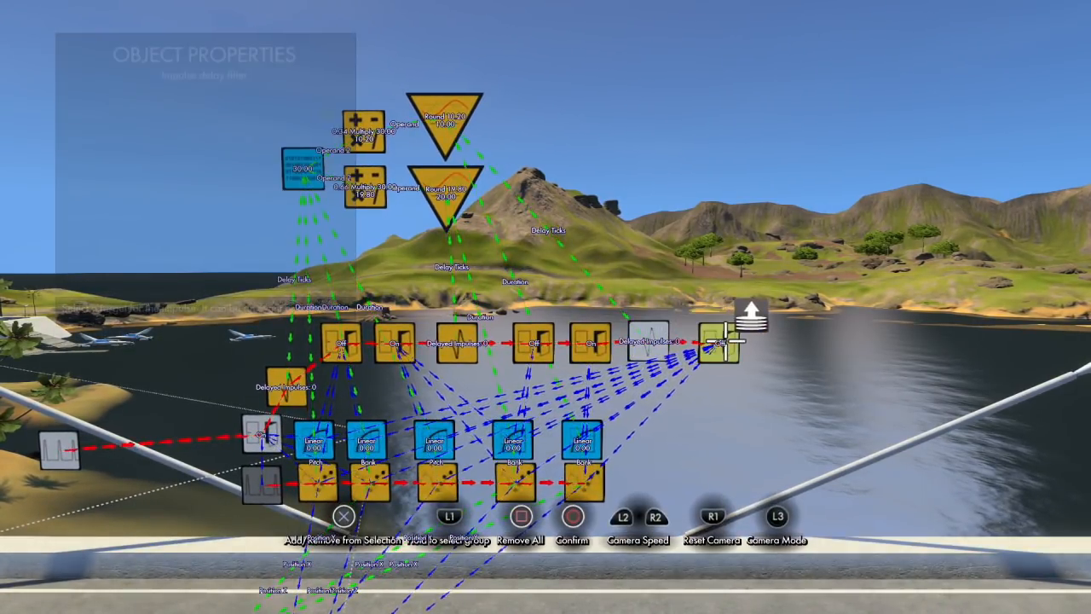
key(Return)
key(Escape)
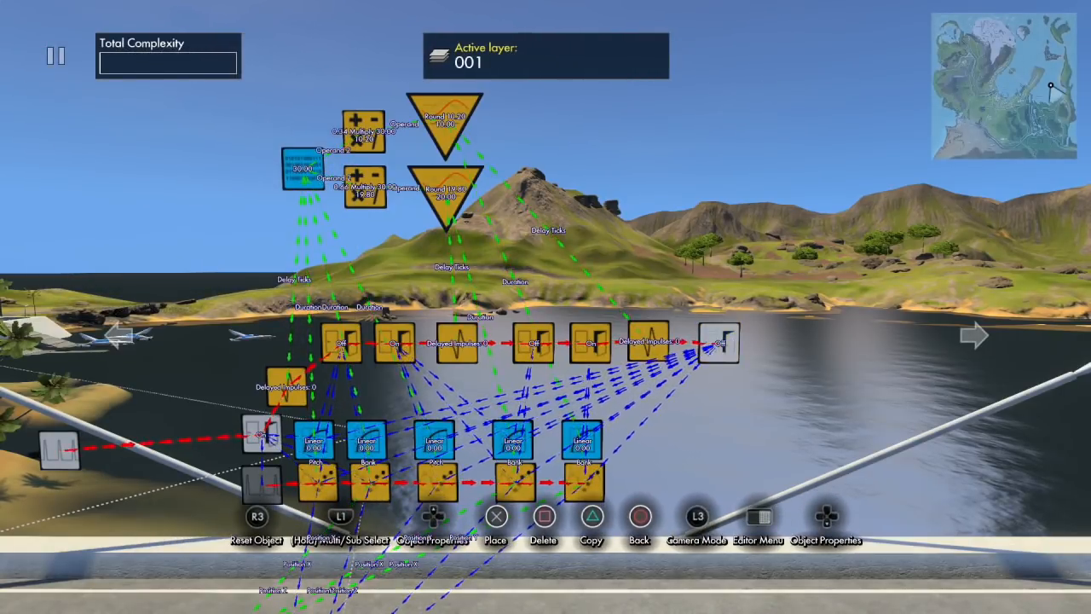
Copy the last Off state event above the row, set its type to On, and target only the first two curve data sources and operators.
key(Return)
key(Right)
key(Down)
key(Down)
key(Return)
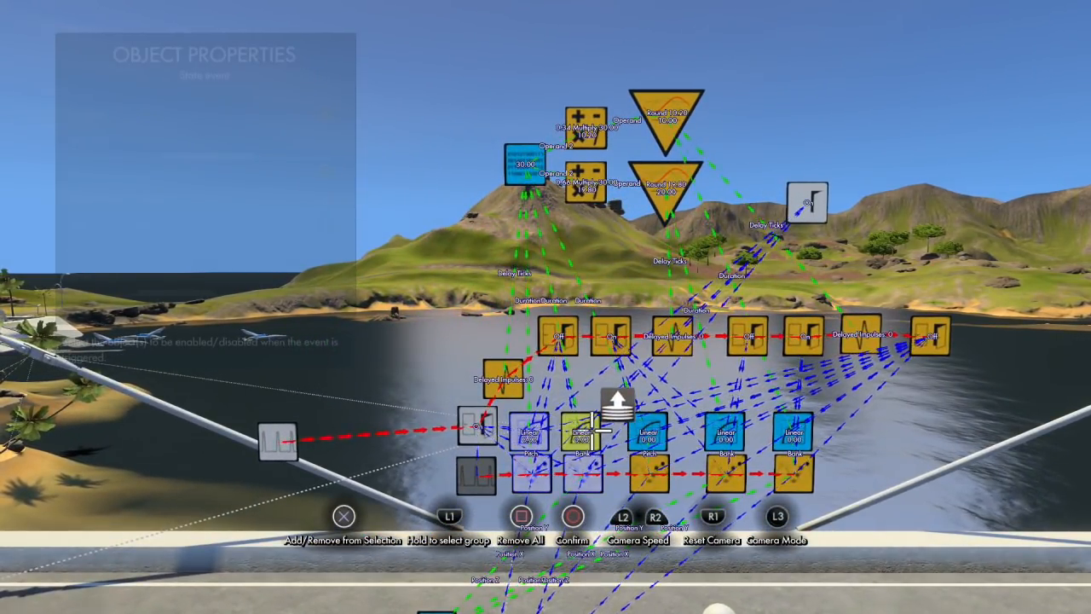
key(Return)
Link the impulse of the upper On state event to the first delay filter.
key(Down)
key(Return)
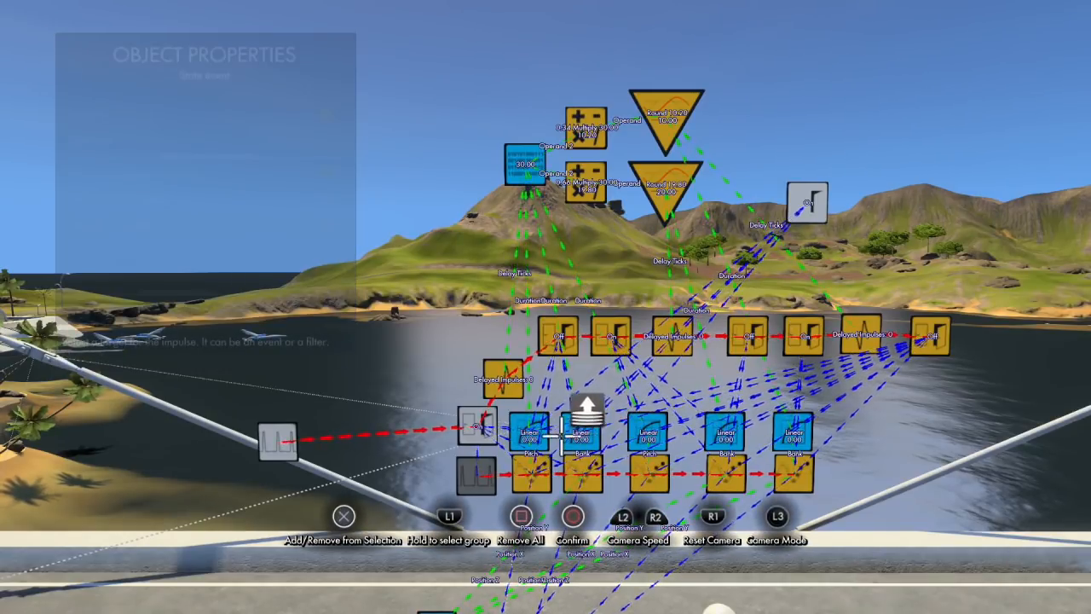
key(Return)
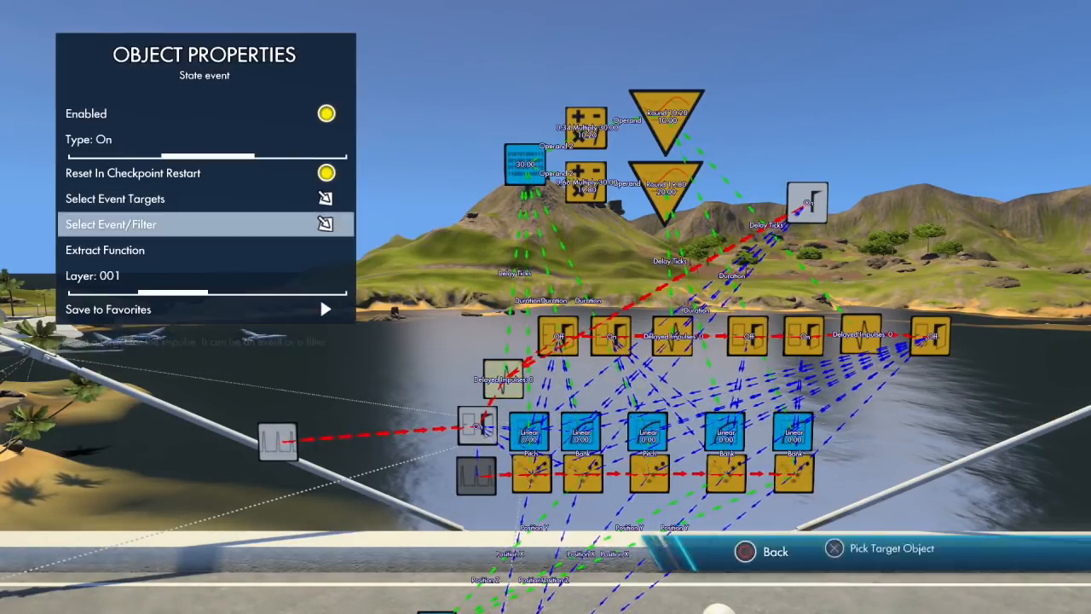
key(Escape)
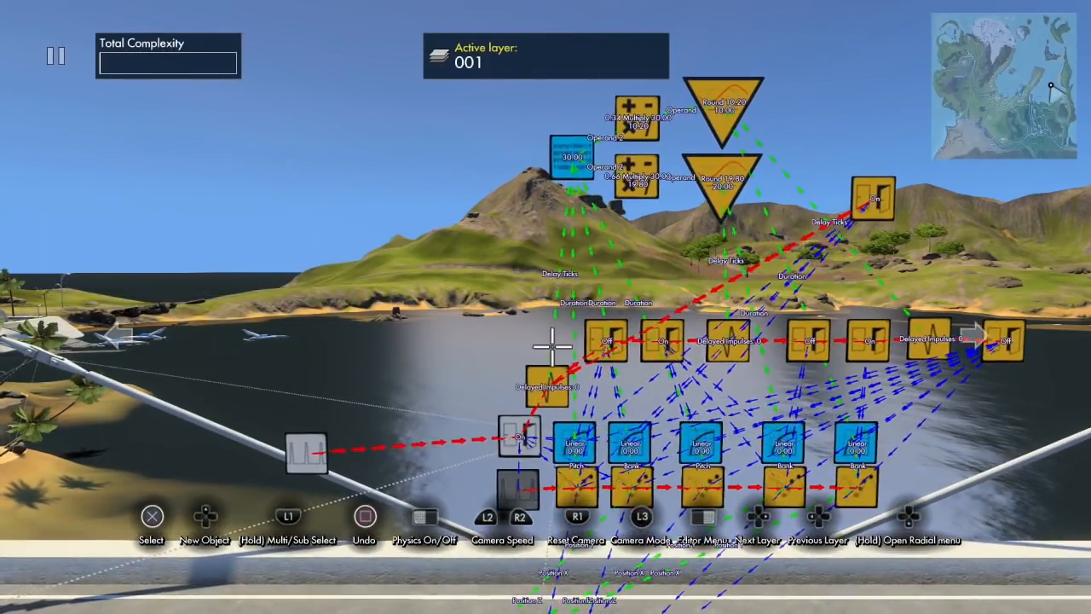
Link the impulse of the last Off state event to the upper On state event to close the loop.
key(shift)
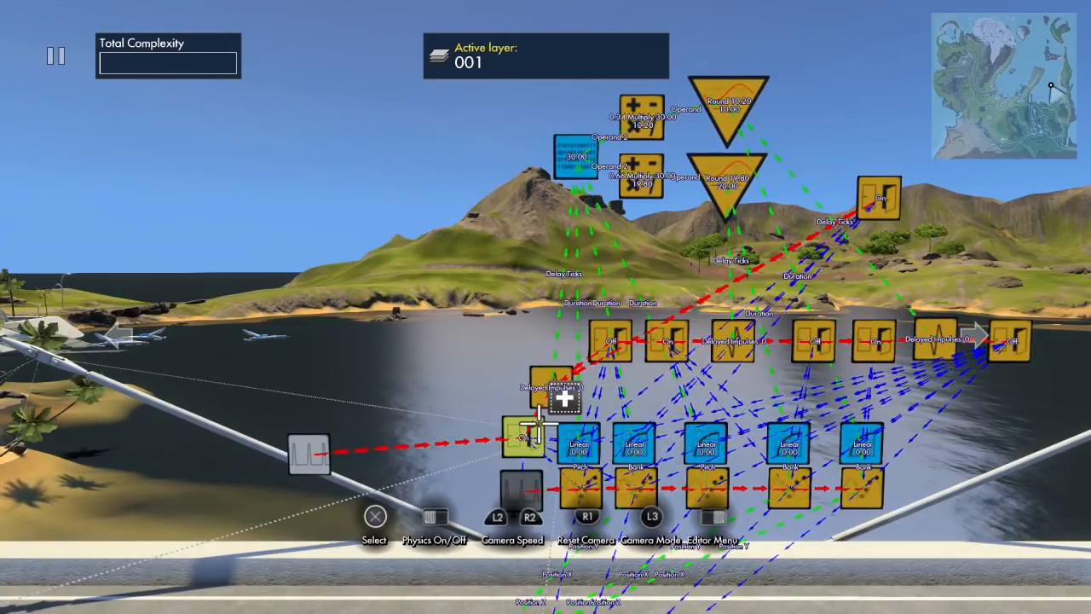
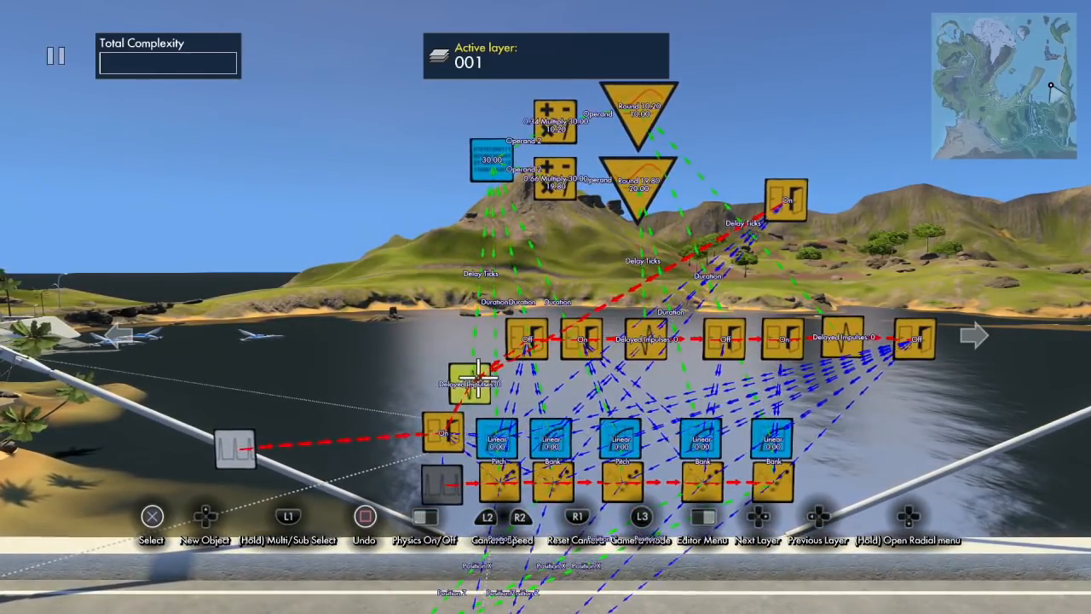
click(628, 339)
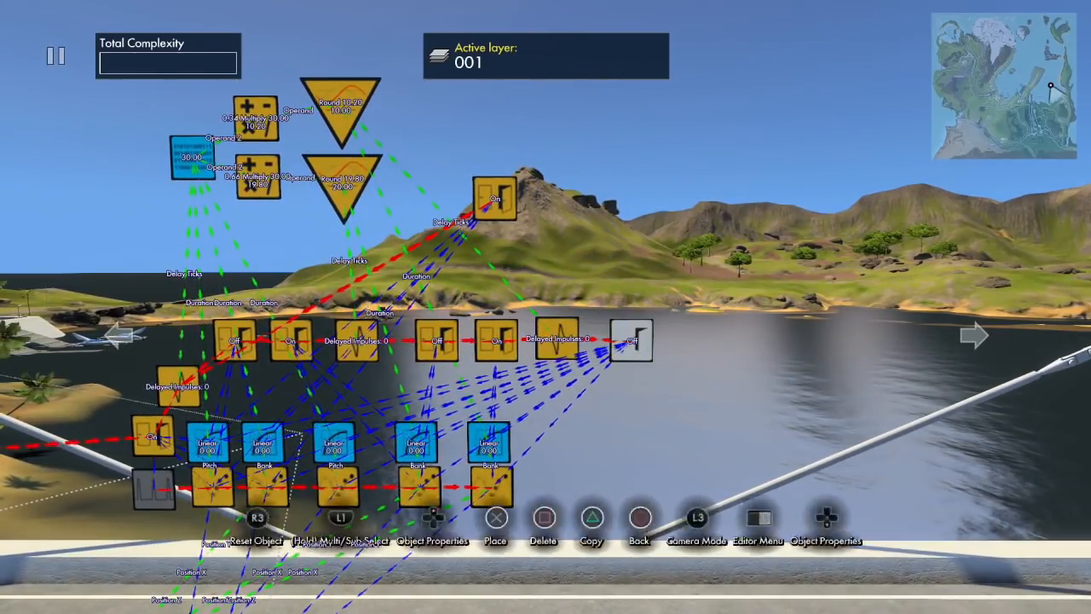
key(Up)
key(Down)
key(Down)
key(Down)
key(Return)
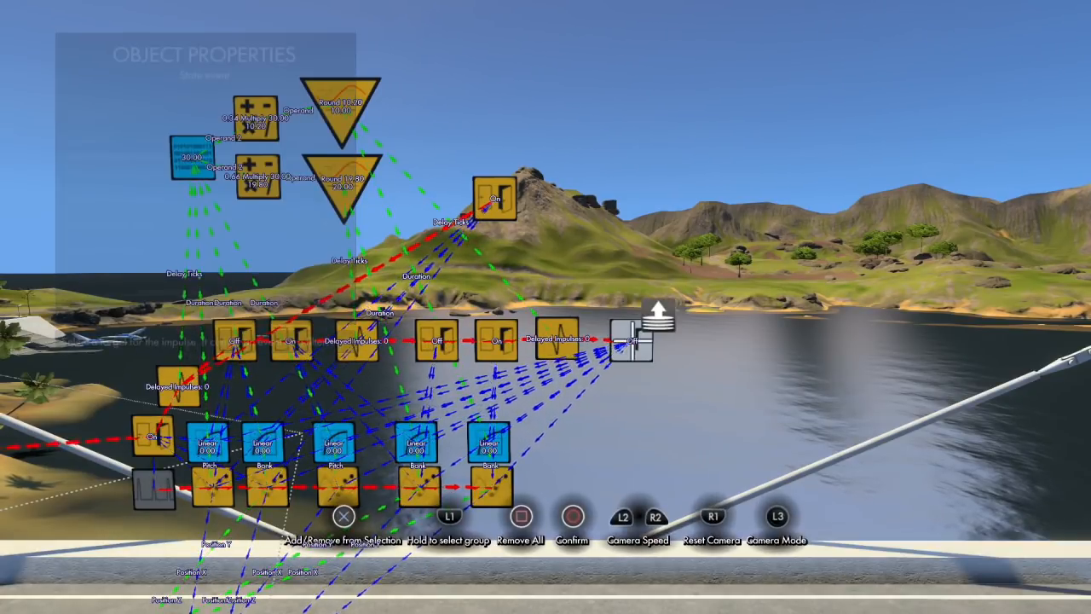
key(Escape)
key(Escape)
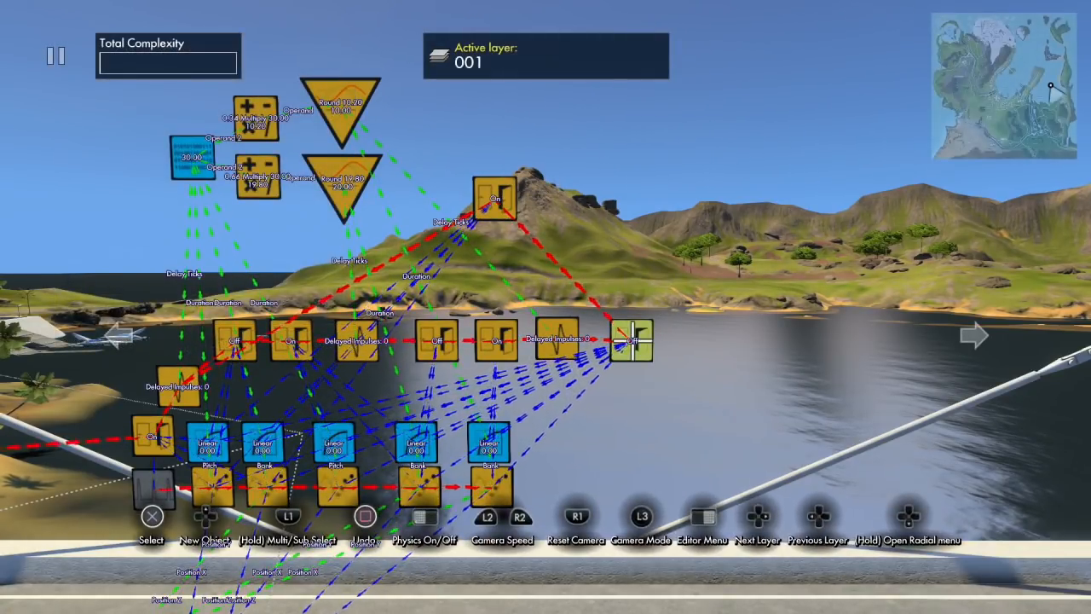
Run the physics to check how the leg moves through the event chain, and stop it again.
scroll(632, 340, down, 3)
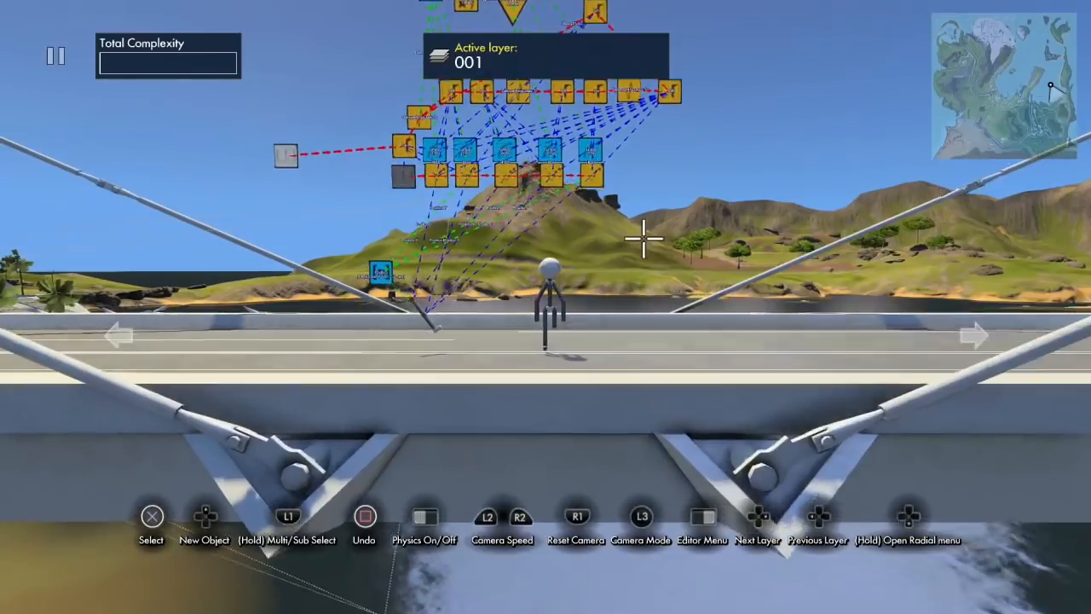
scroll(643, 263, up, 2)
scroll(668, 156, up, 2)
key(space)
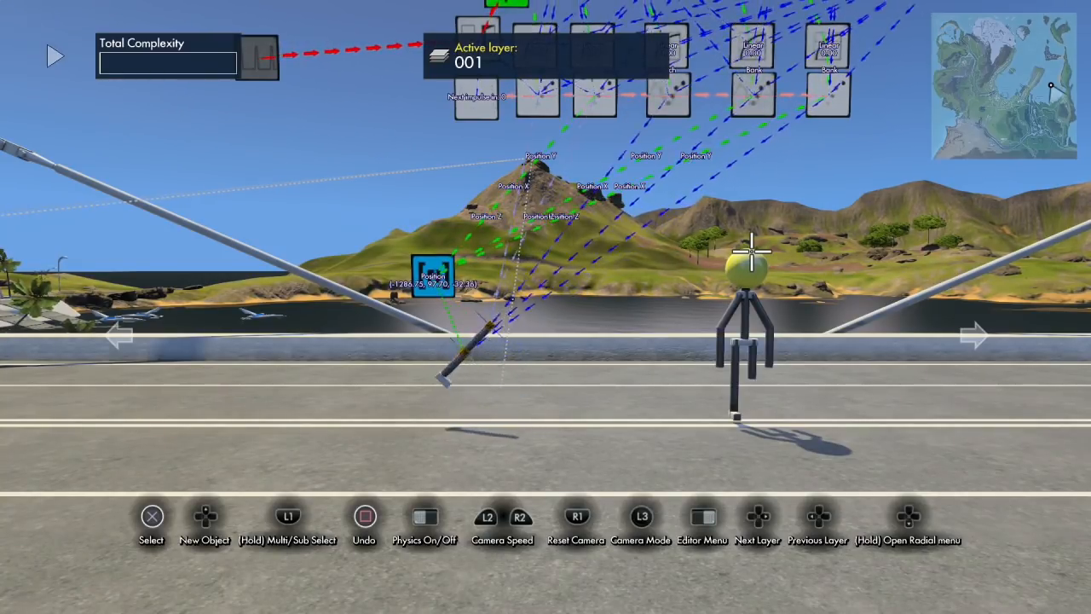
key(space)
scroll(751, 243, down, 3)
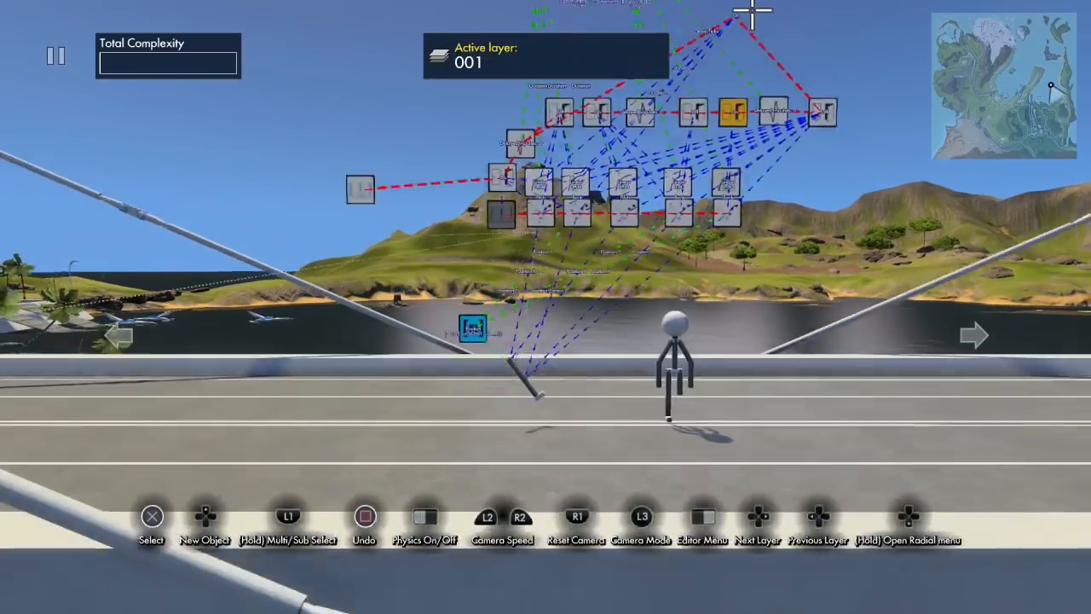
Copy the position data source and its linked leg segment to an open spot away from the event setup.
scroll(682, 434, up, 2)
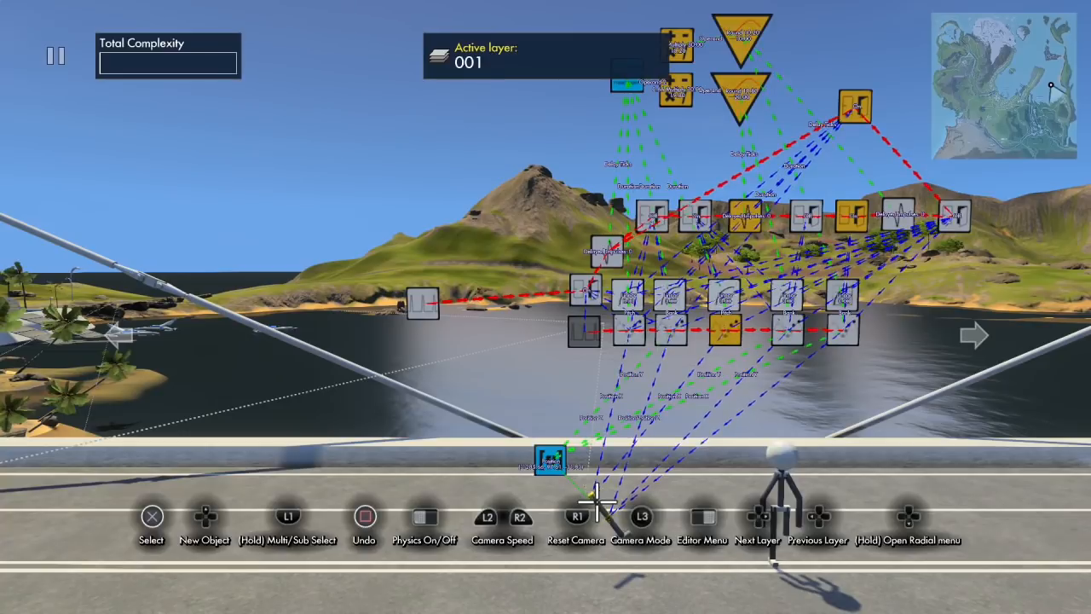
key(shift)
scroll(595, 503, up, 2)
click(560, 479)
key(Escape)
scroll(583, 473, down, 3)
click(583, 90)
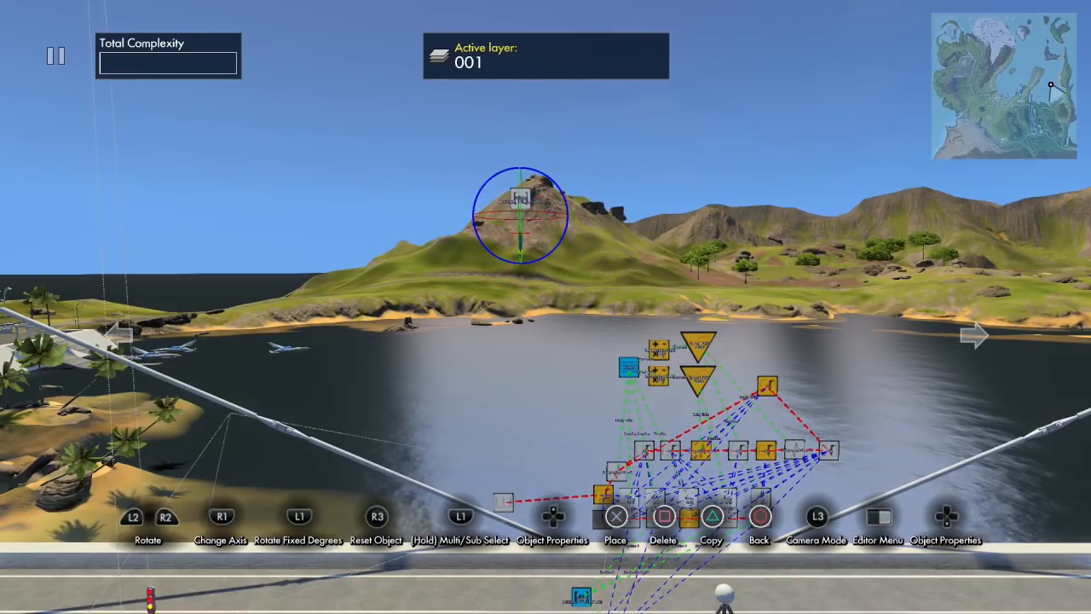
key(Escape)
key(Return)
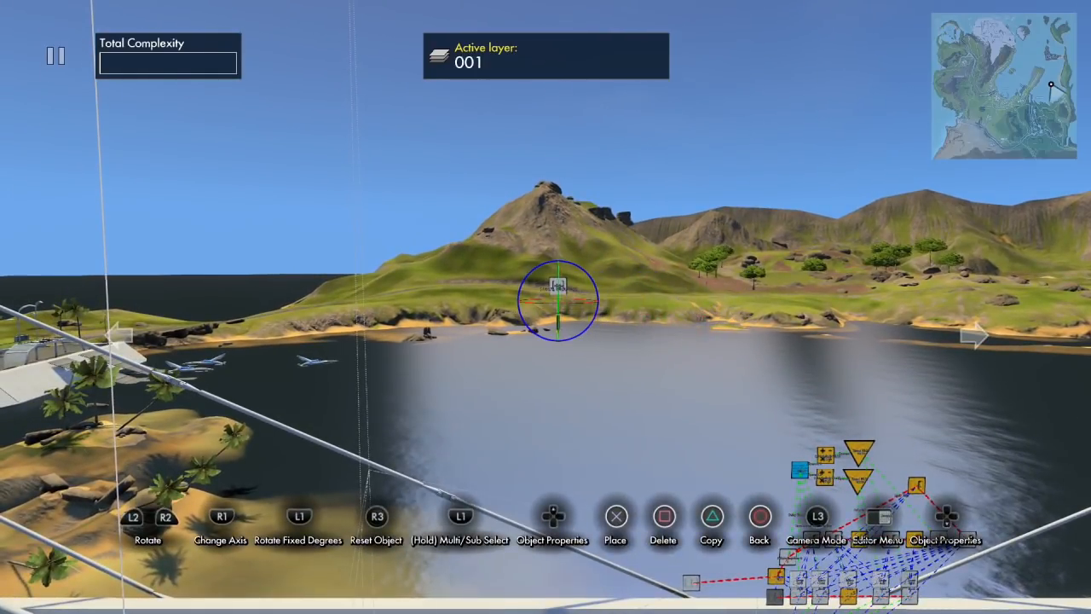
click(557, 300)
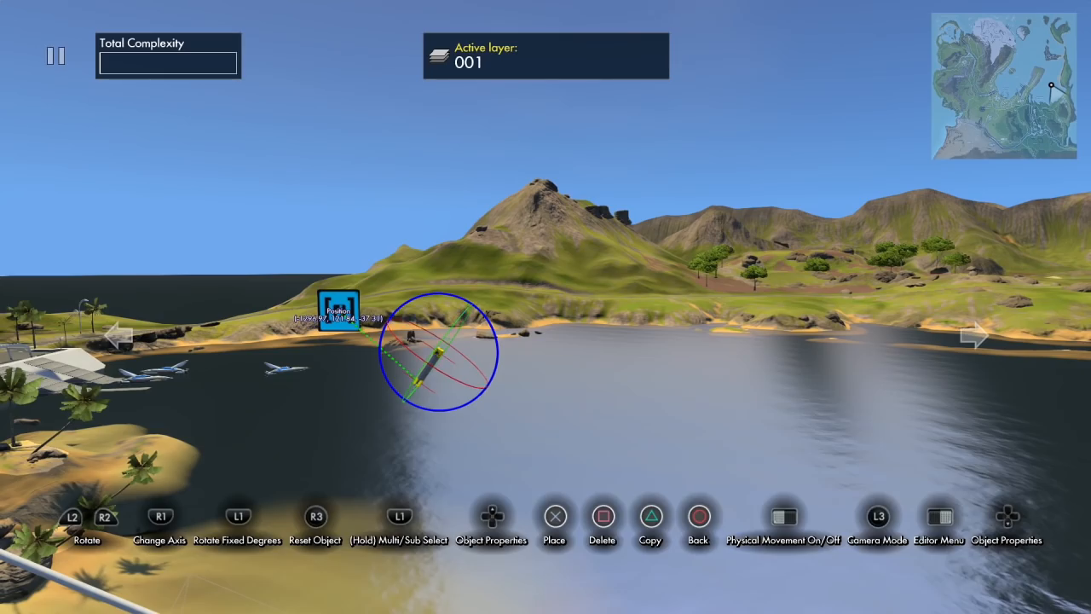
click(438, 351)
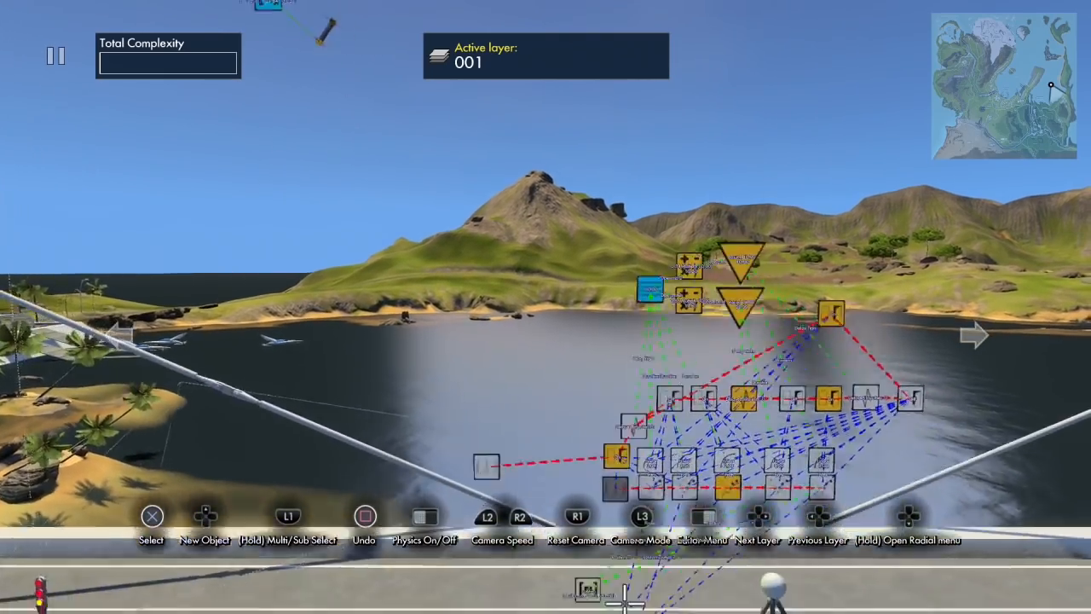
Copy the stick figure's head sphere and set the copy's Variation to 1.
key(w)
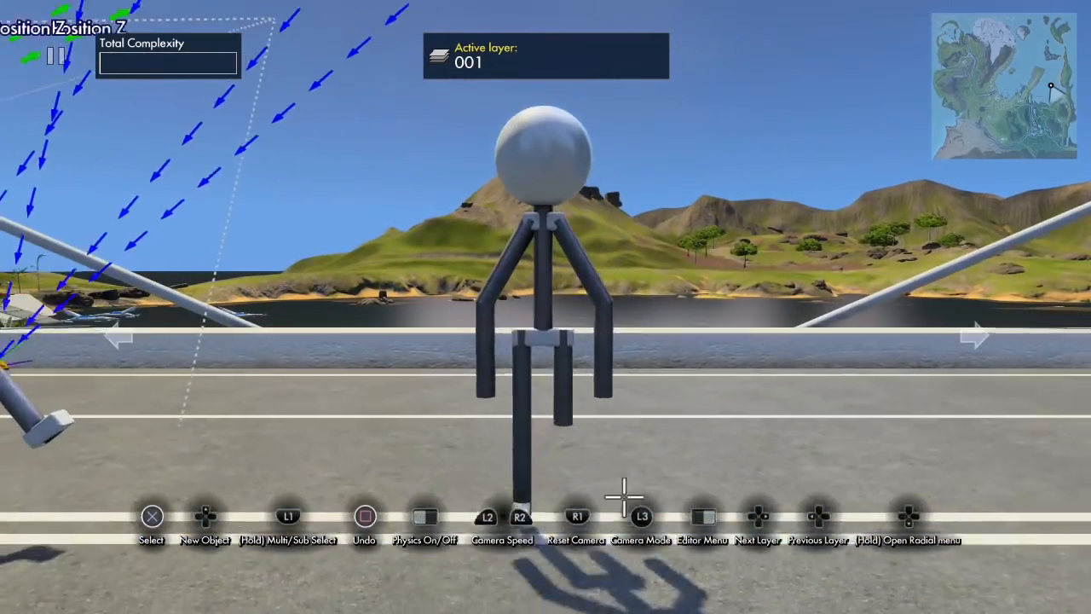
click(574, 147)
key(c)
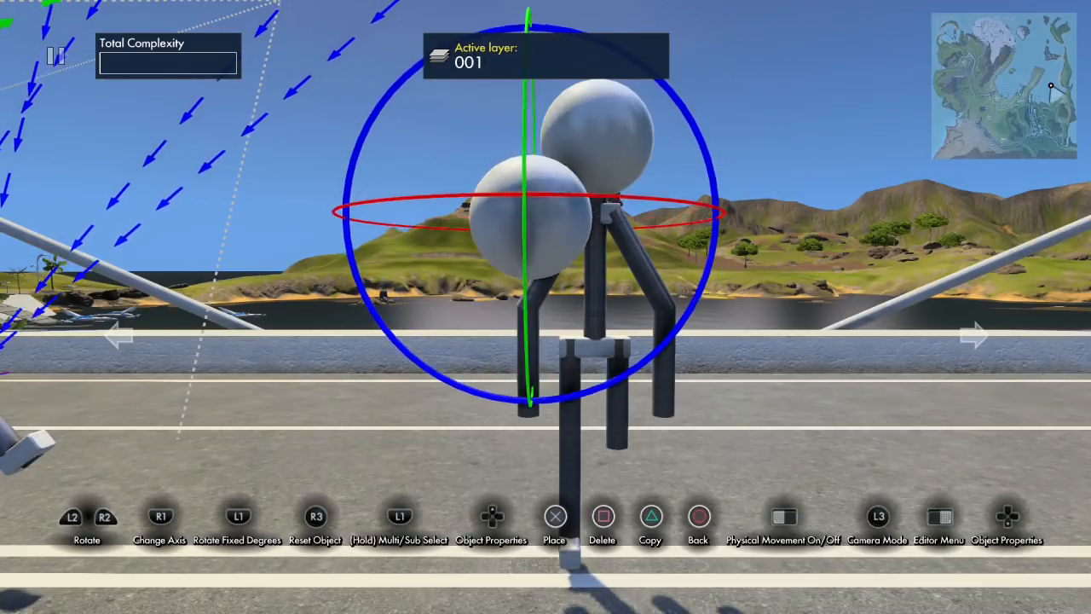
key(Up)
key(Left)
key(Left)
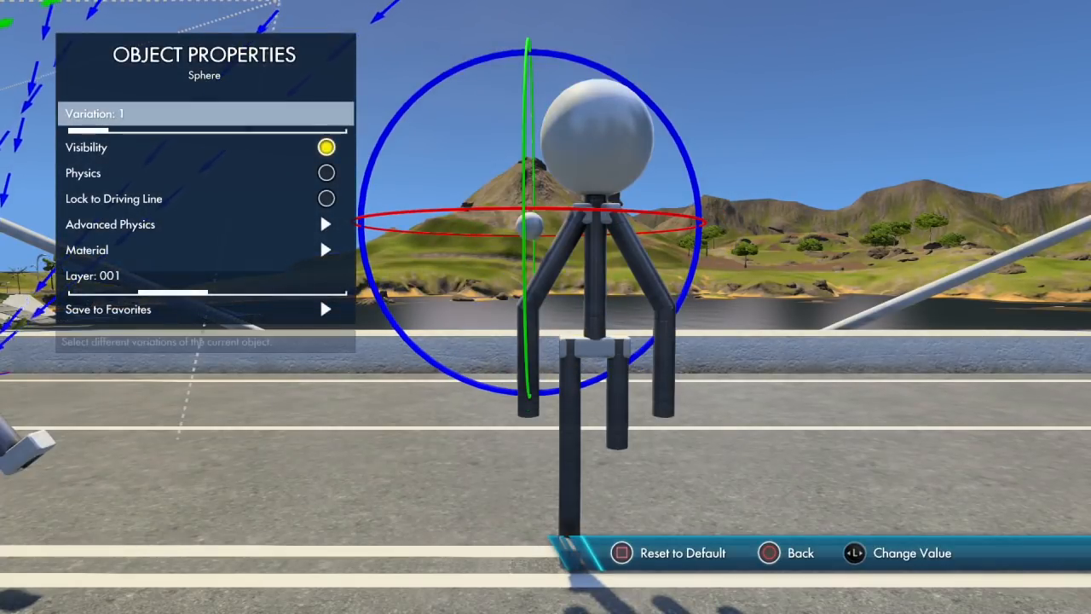
Place the small sphere at the lower end of the figure's forearm as a hand.
key(Escape)
key(s)
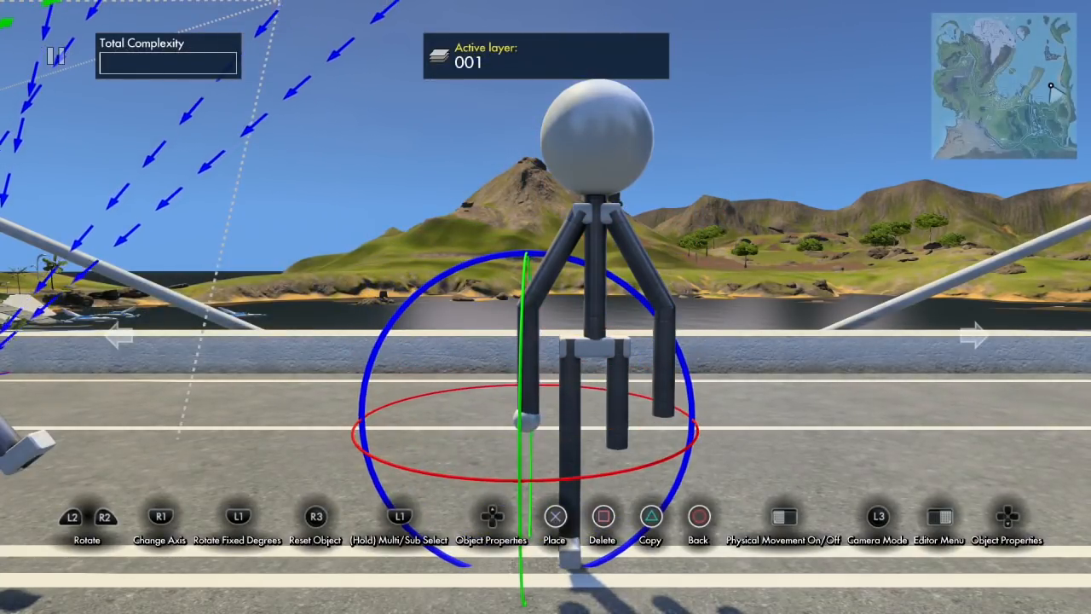
key(Return)
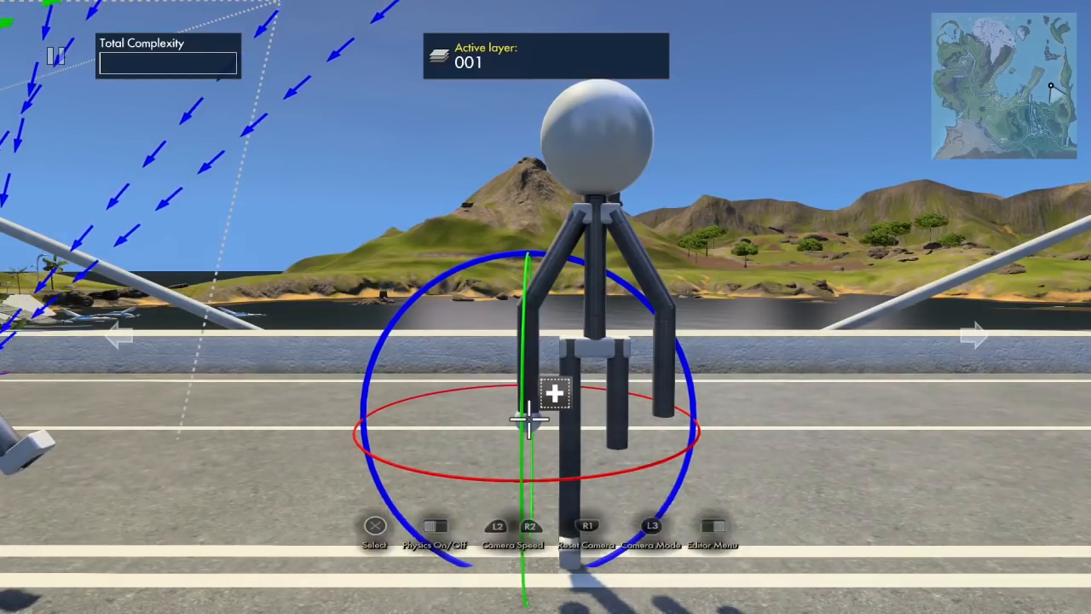
Move the forearm and its hand sphere together to the open area beside the copied leg segment.
key(s)
key(a)
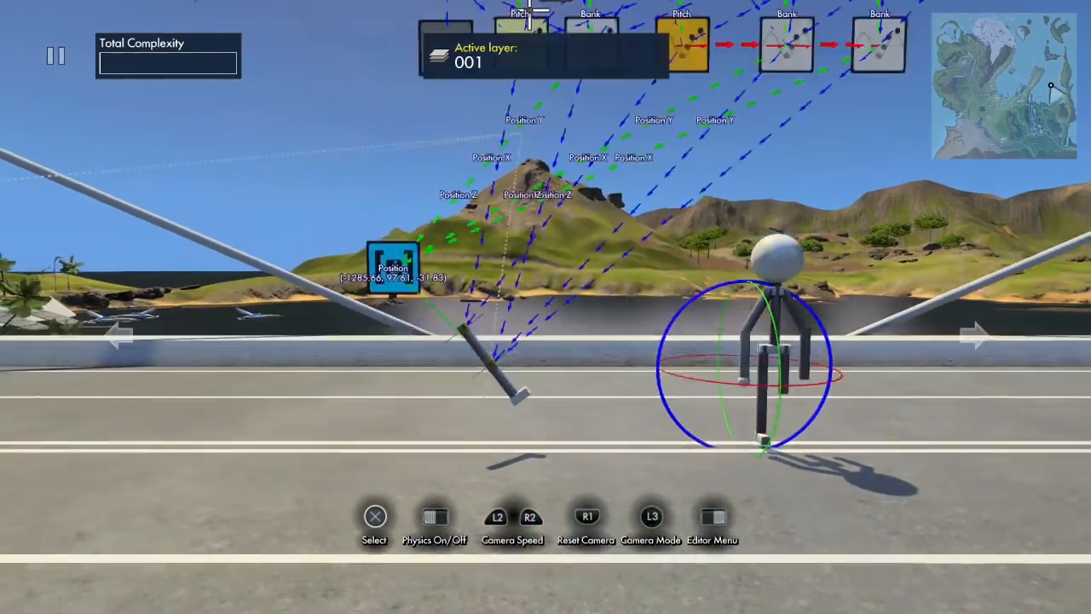
key(w)
key(a)
key(Return)
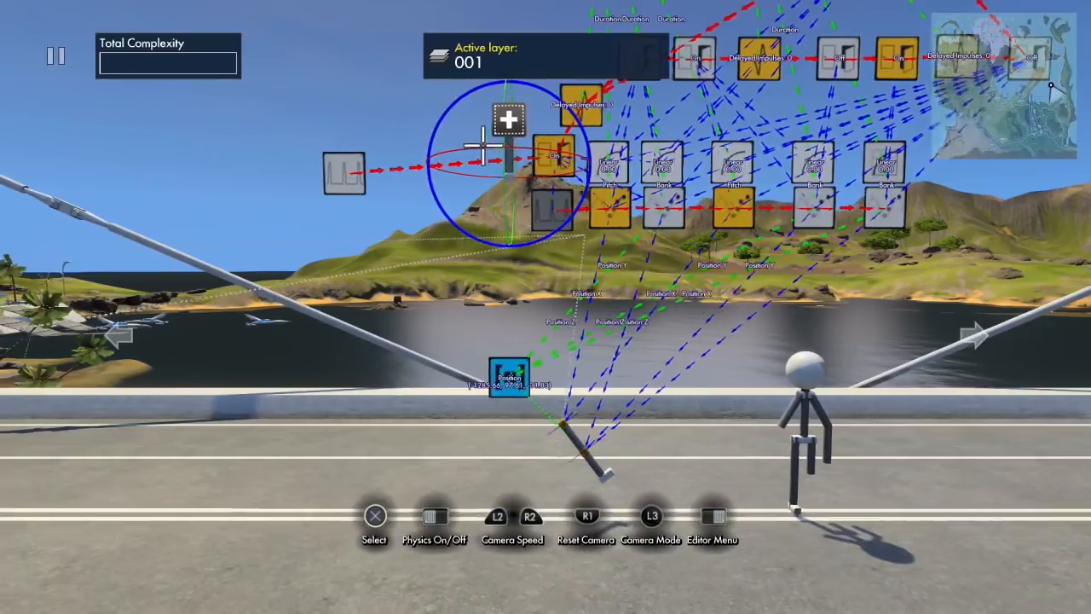
key(a)
key(w)
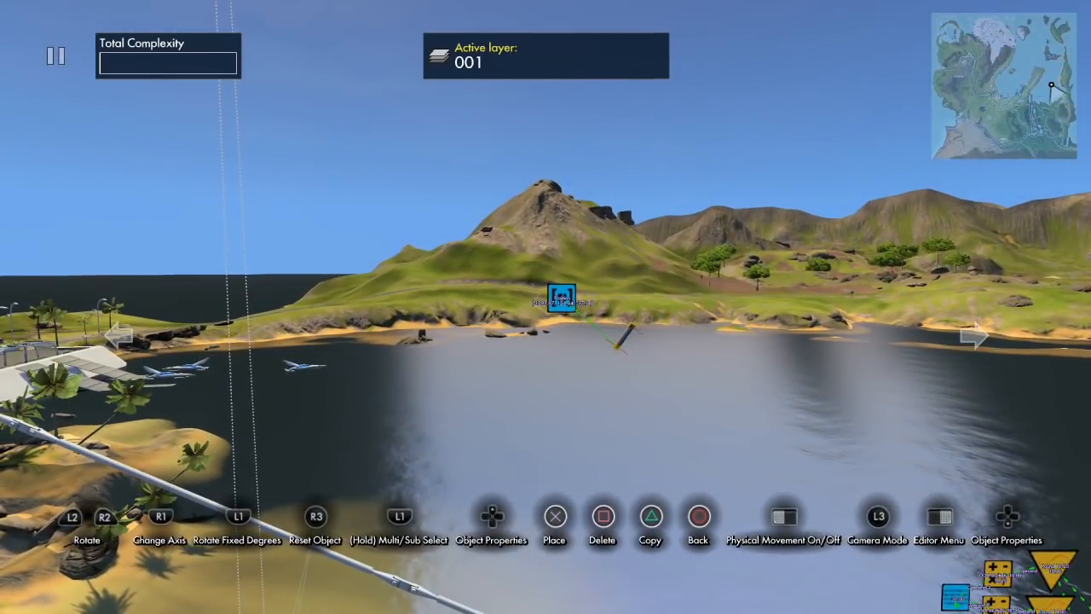
key(w)
key(Return)
key(Return)
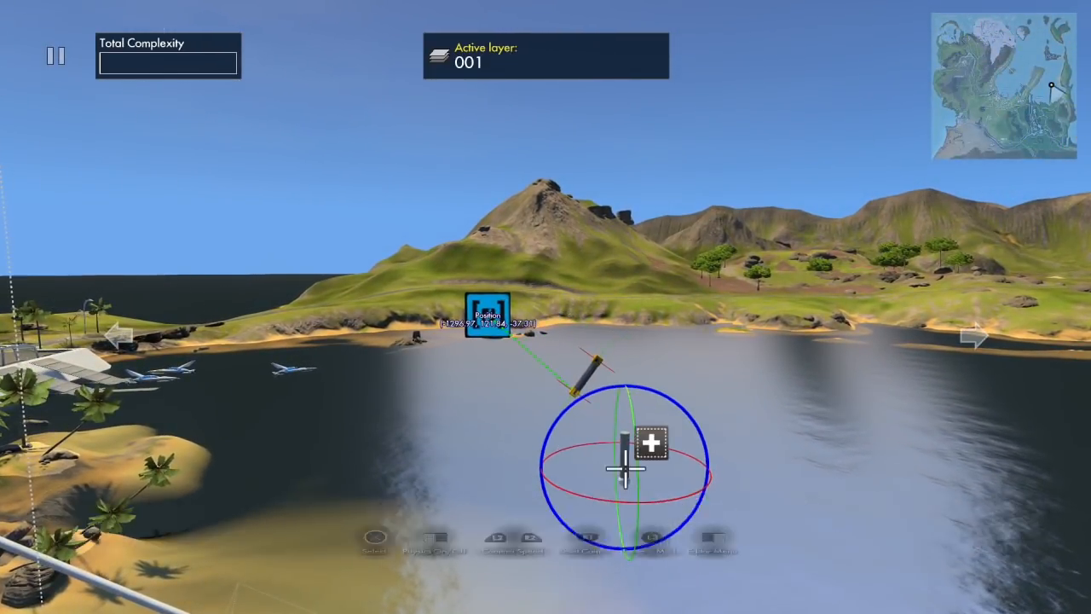
key(d)
key(Return)
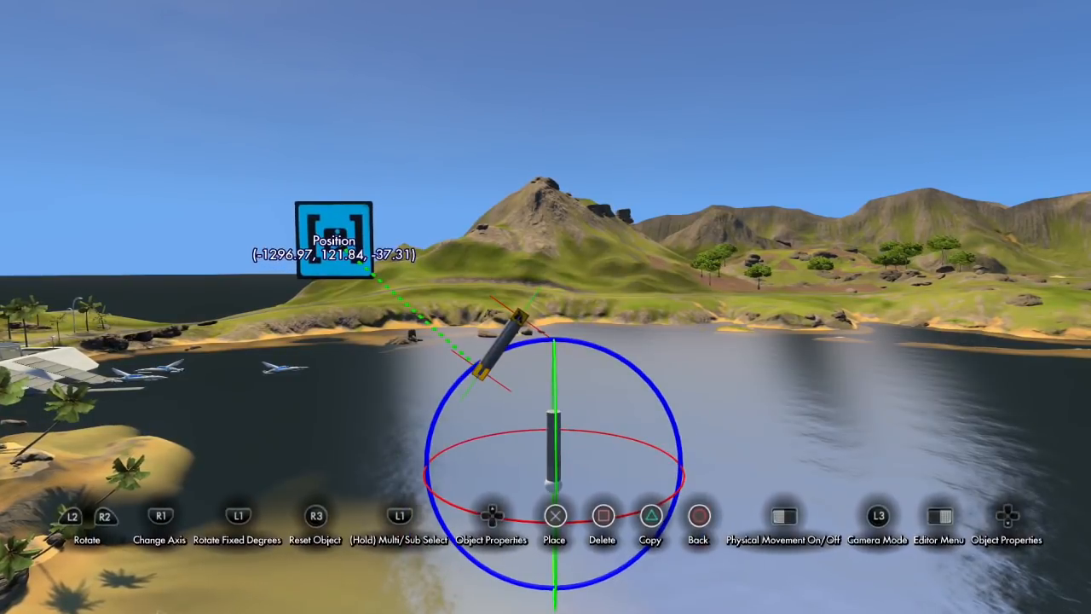
Glue the forearm and the hand sphere together into one object.
key(Up)
key(Down)
key(Down)
key(Down)
key(Down)
key(Return)
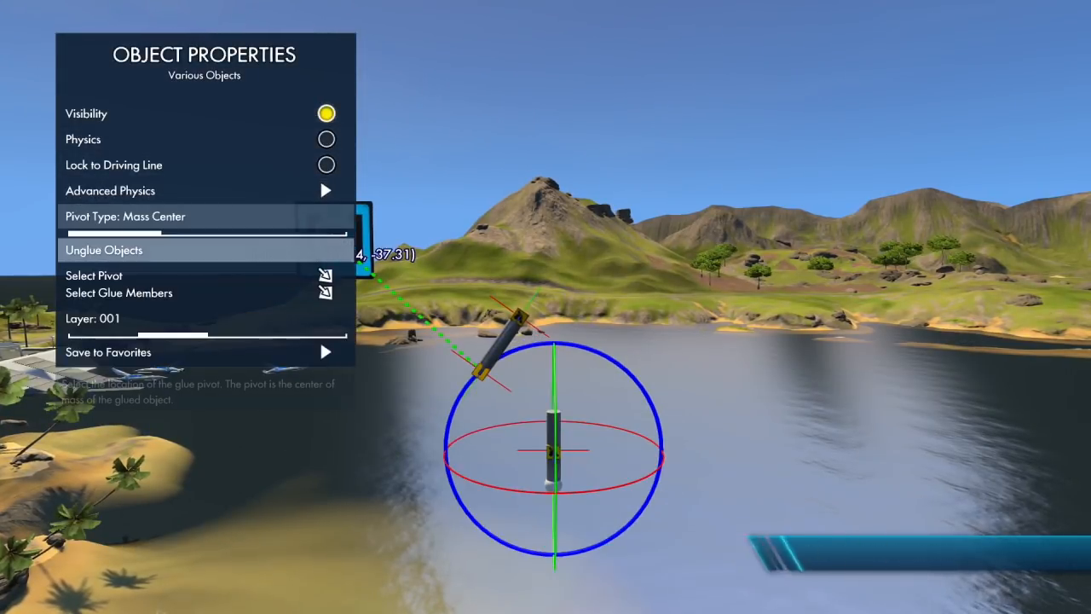
Set the glue pivot of the forearm-and-hand object to the upper end of the forearm.
key(Down)
key(Return)
key(w)
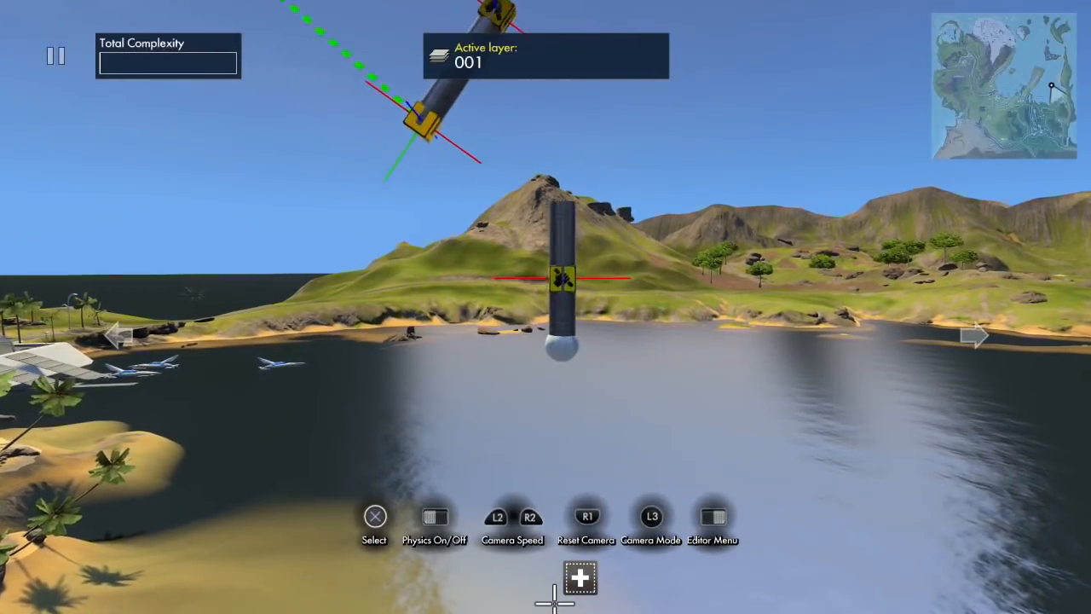
key(Return)
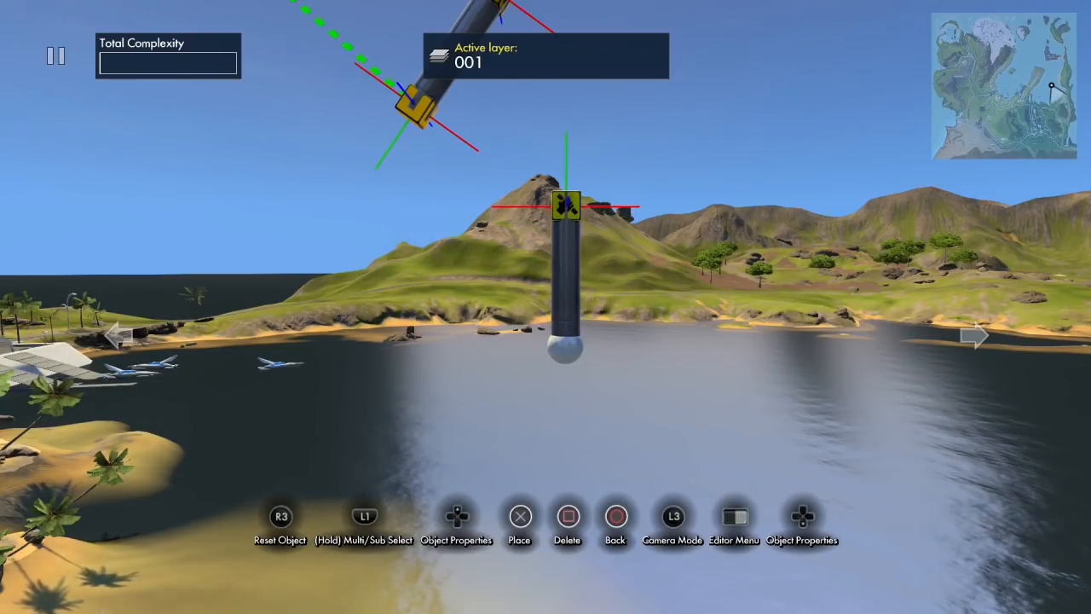
key(Return)
Rotate the glued forearm and place its pivot end at the lower joint of the upper arm segment.
key(s)
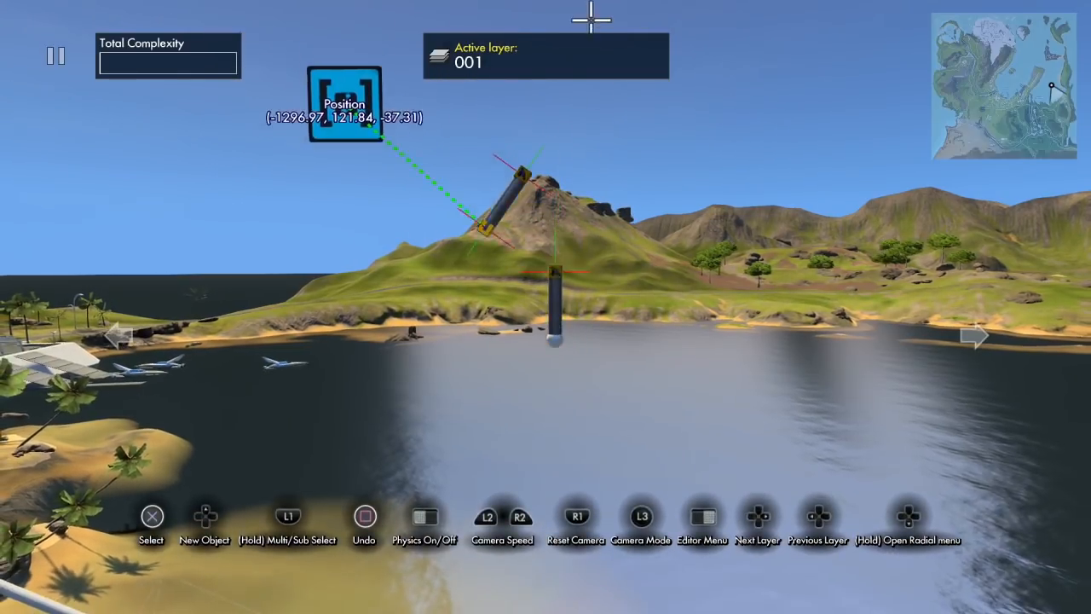
key(Return)
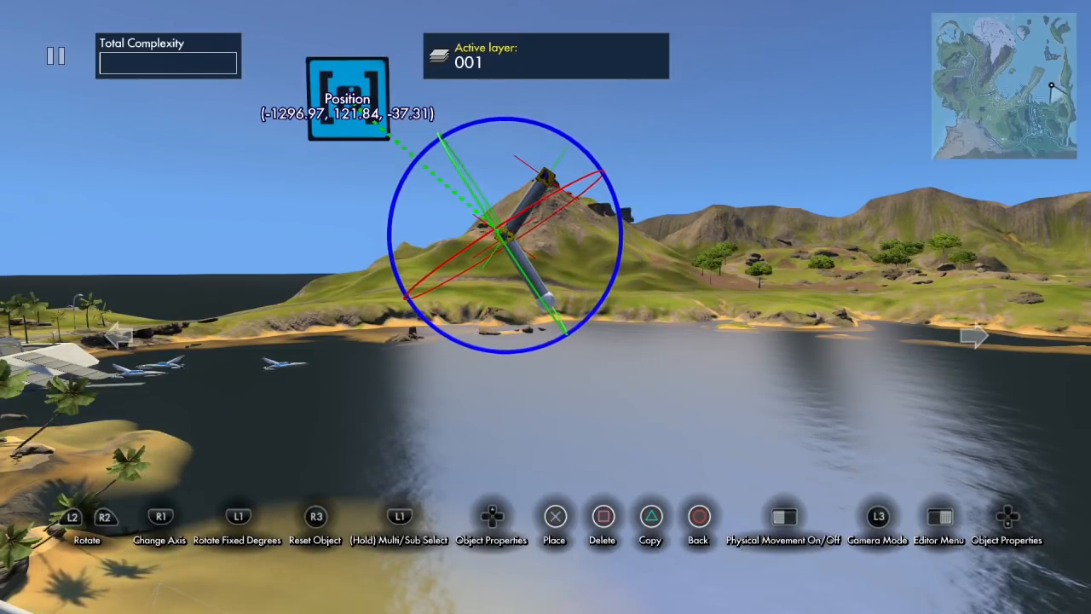
key(Return)
Copy the leg animation's starting impulse emitters, state event, delay filter, linear curve and position event, and place the copies above the arm.
key(s)
key(w)
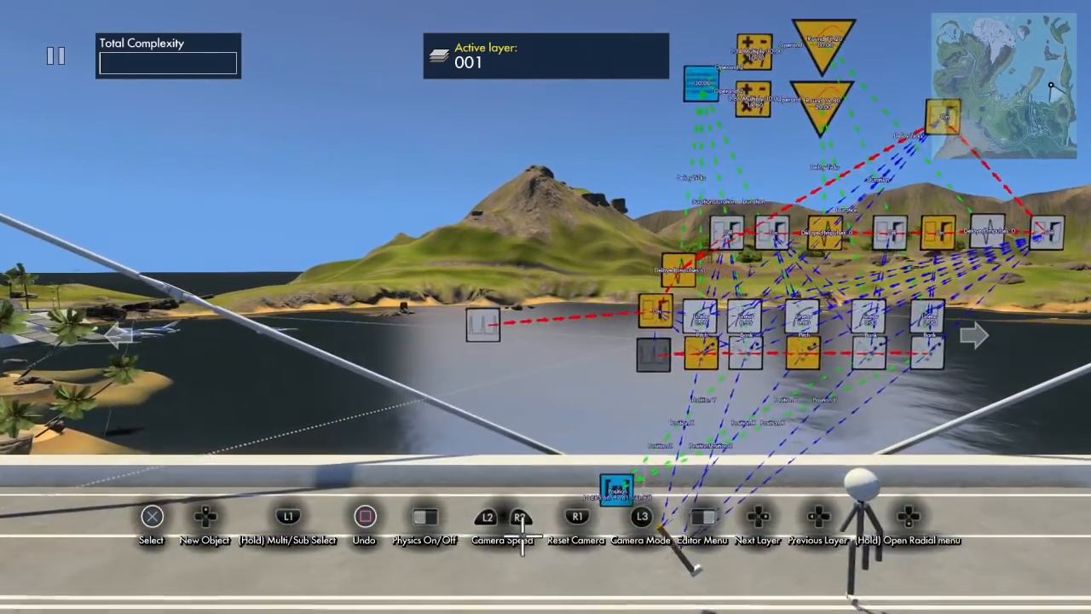
key(d)
key(w)
mouse_move(361, 354)
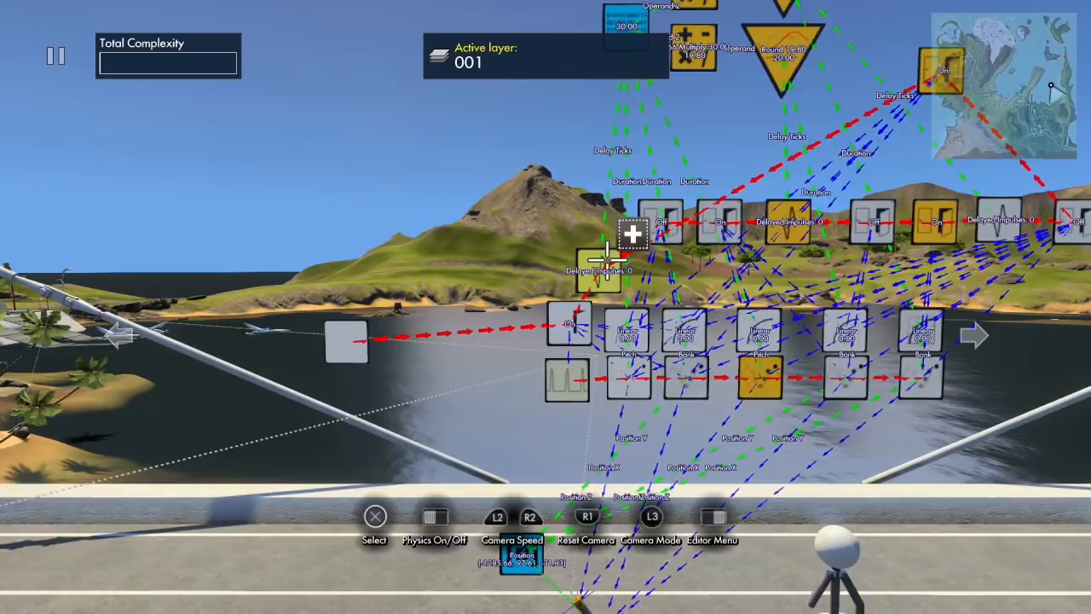
key(s)
key(a)
click(802, 14)
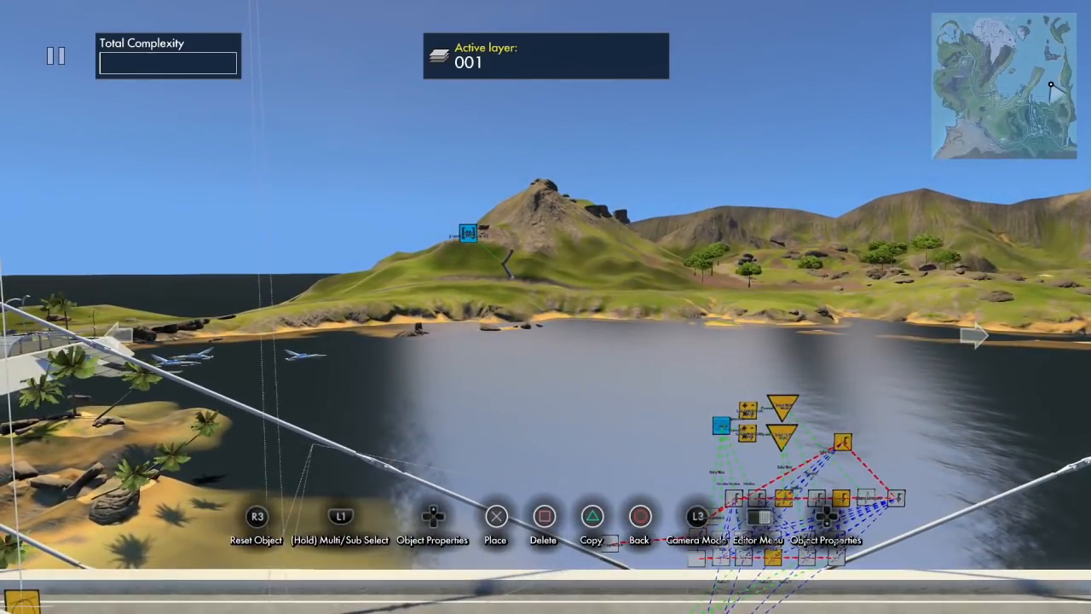
key(w)
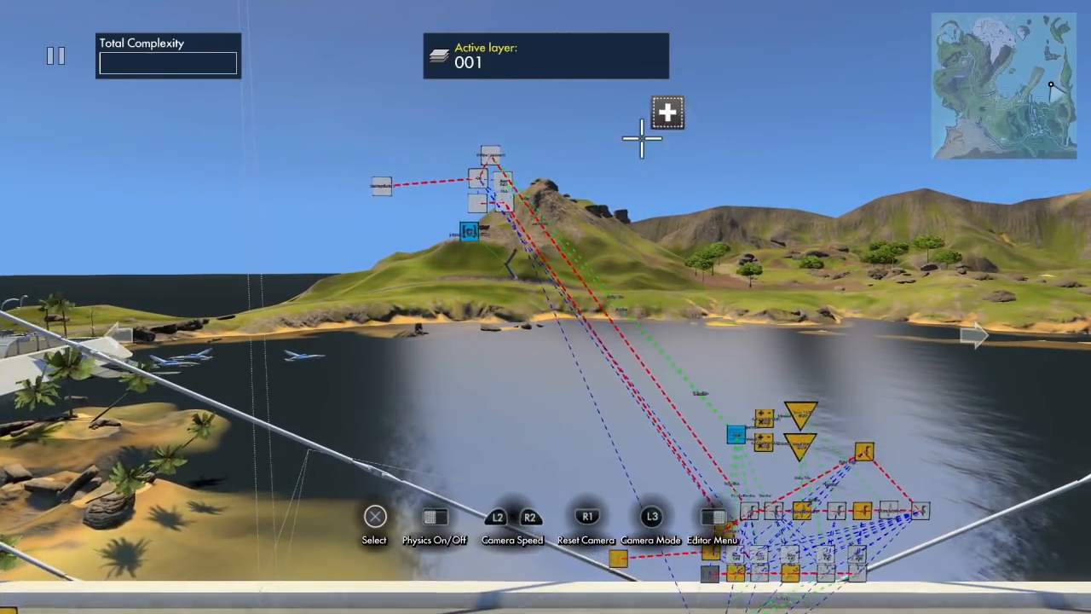
click(874, 12)
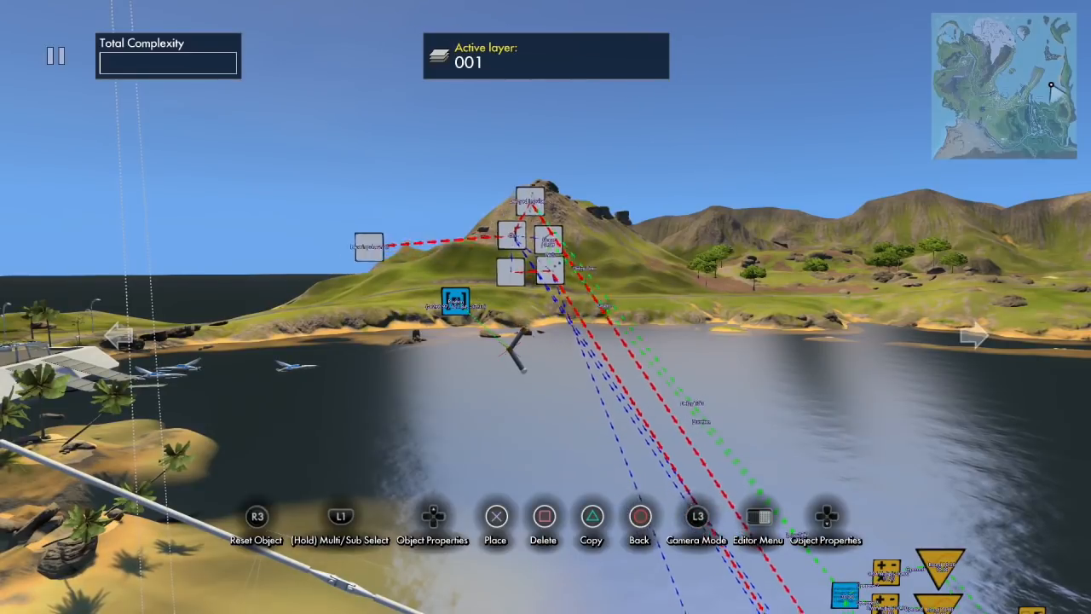
key(Escape)
key(w)
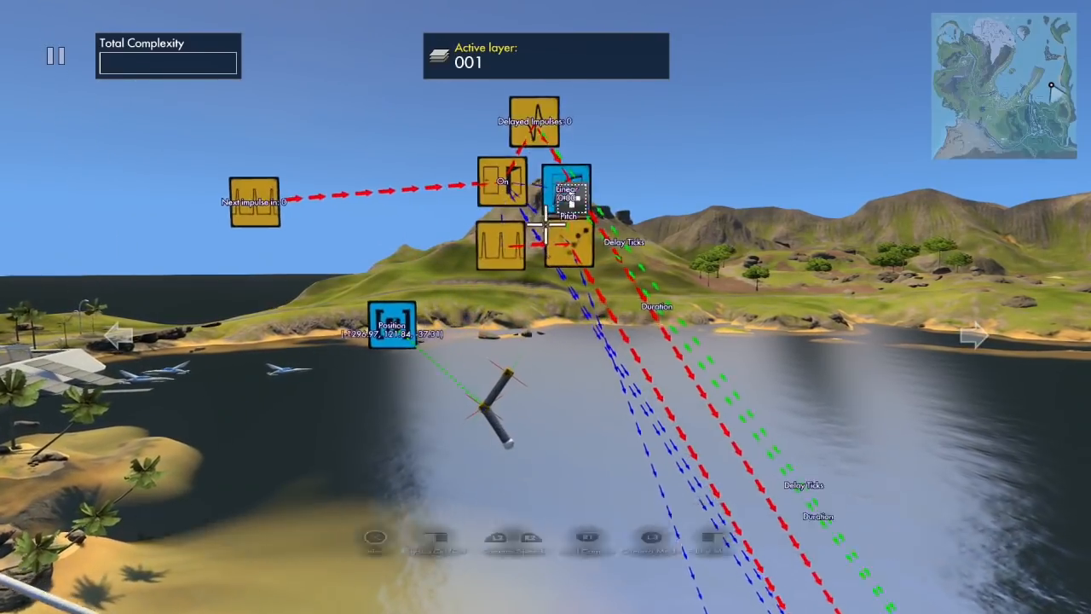
Remove the event/filter link from the copied position event to the leg's event chain.
click(567, 252)
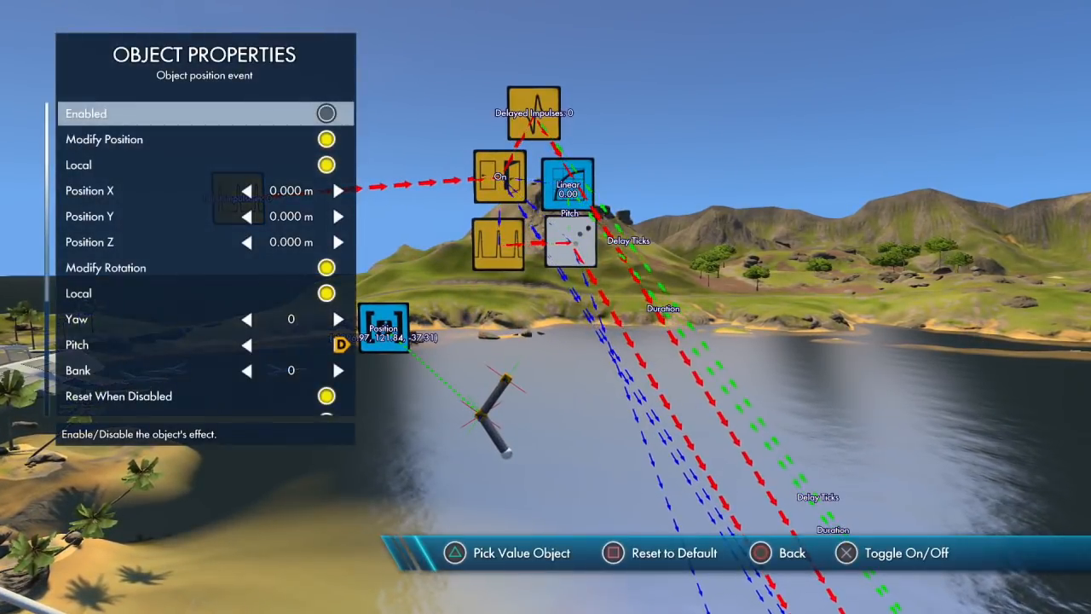
key(Up)
key(Up)
key(Up)
key(Up)
key(Up)
key(Return)
key(Delete)
key(Escape)
key(Escape)
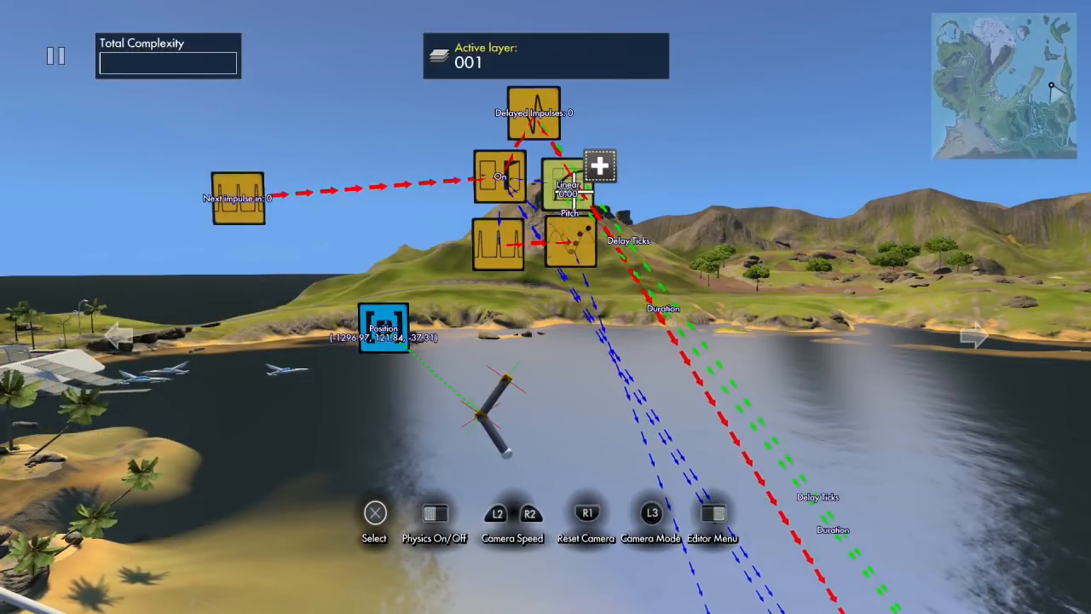
Remove the event/filter link from the copied impulse delay filter to the leg's event chain.
key(Return)
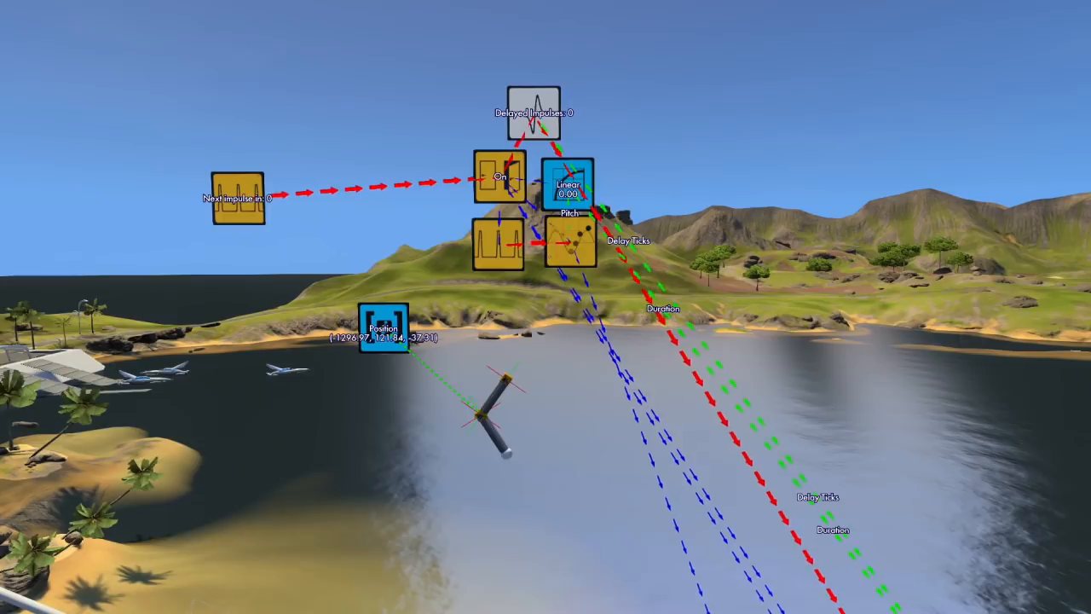
key(Up)
key(Up)
key(Return)
key(Delete)
key(Escape)
key(Escape)
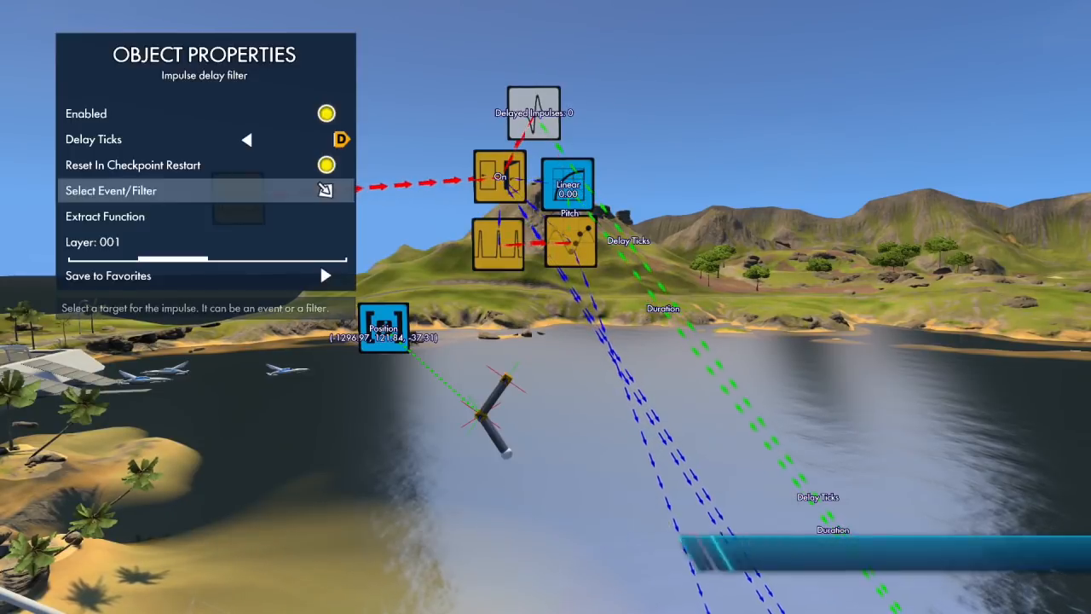
Clear the copied state event's targets and assign only the copied curve, impulse emitter and position event beside it.
key(Return)
key(Up)
key(Down)
key(Down)
key(Down)
key(Return)
key(Delete)
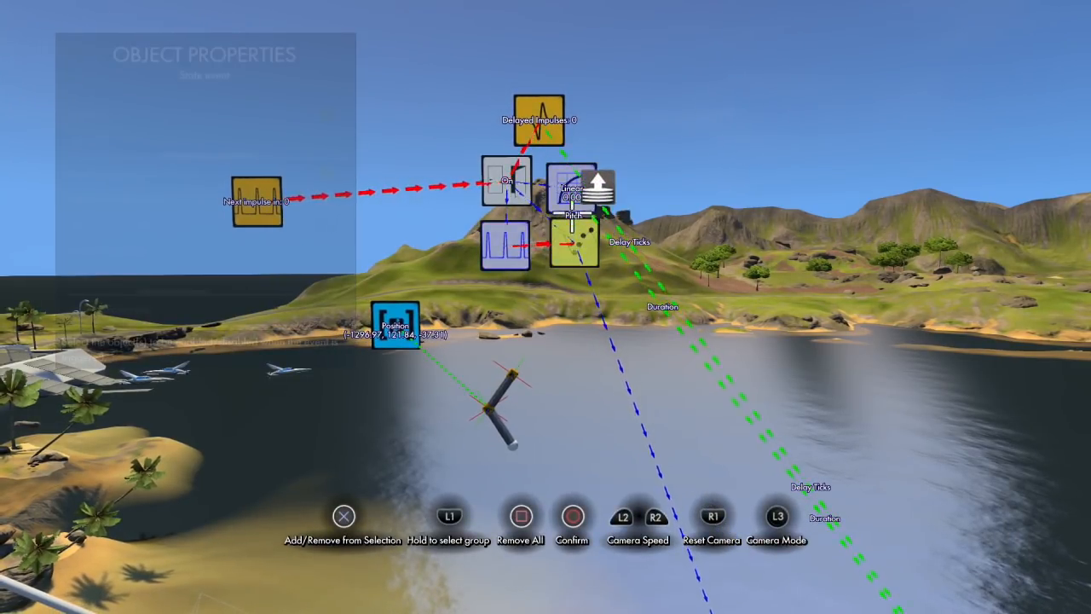
key(Escape)
key(Escape)
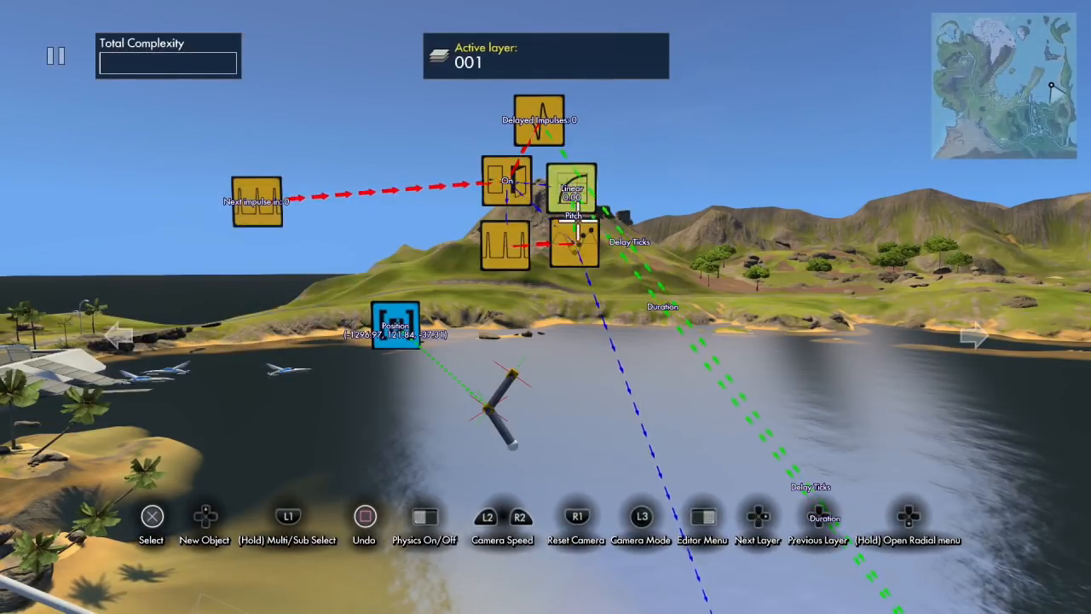
Replace the copied position event's target with the upper arm segment and run the simulation.
key(Return)
key(Return)
key(Up)
key(Up)
key(Up)
key(Up)
key(Up)
key(Return)
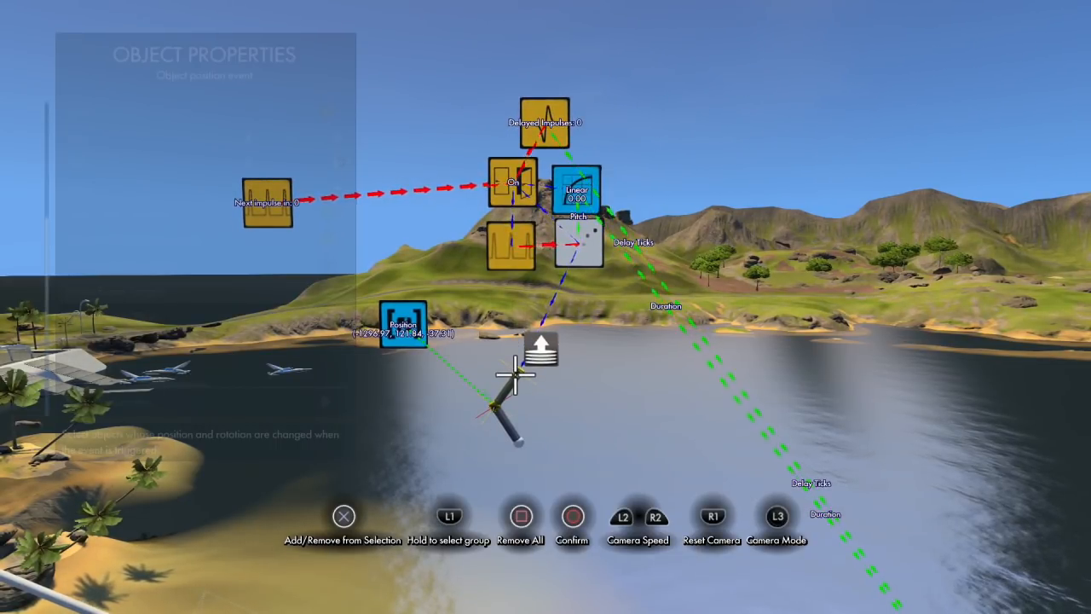
key(Return)
key(Escape)
key(Escape)
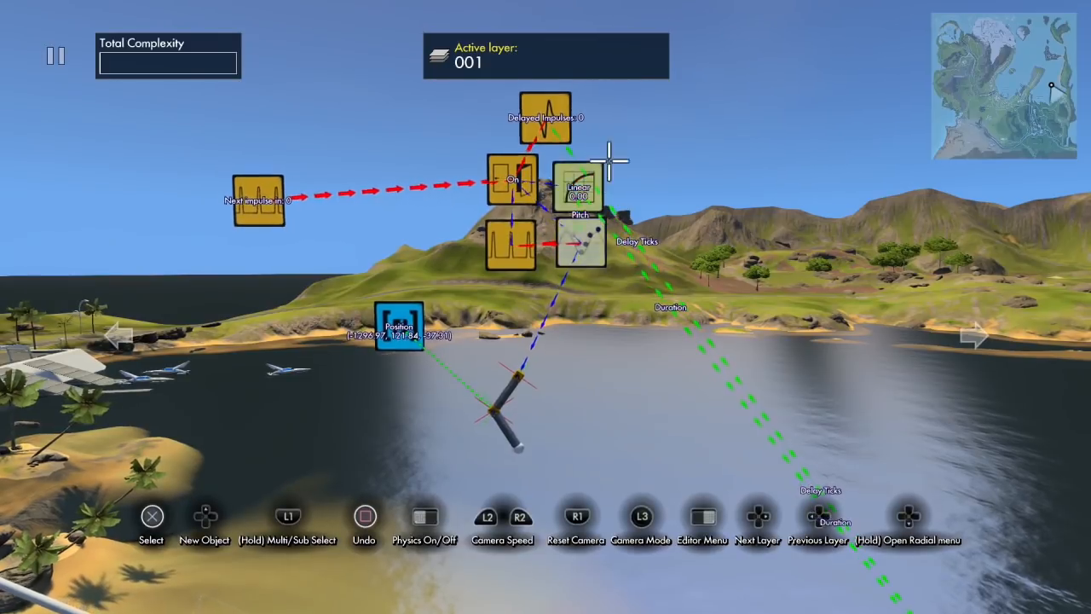
key(space)
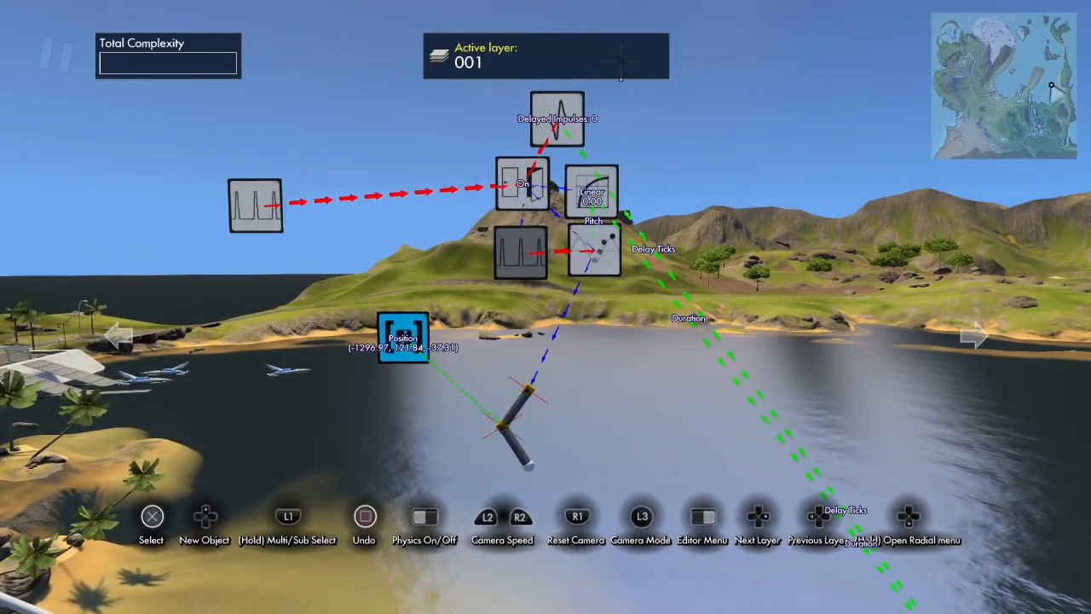
Bind the linear curve to the position event's Bank rotation, reset its Pitch to 0, and preview the arm's motion.
click(589, 268)
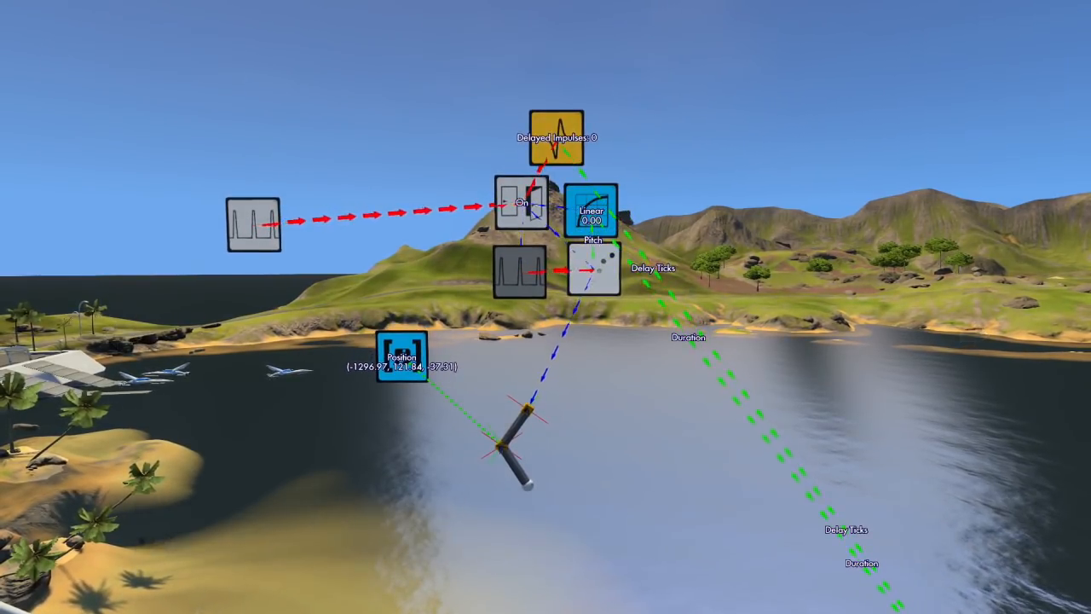
key(Down)
key(Down)
key(Down)
key(Down)
key(Down)
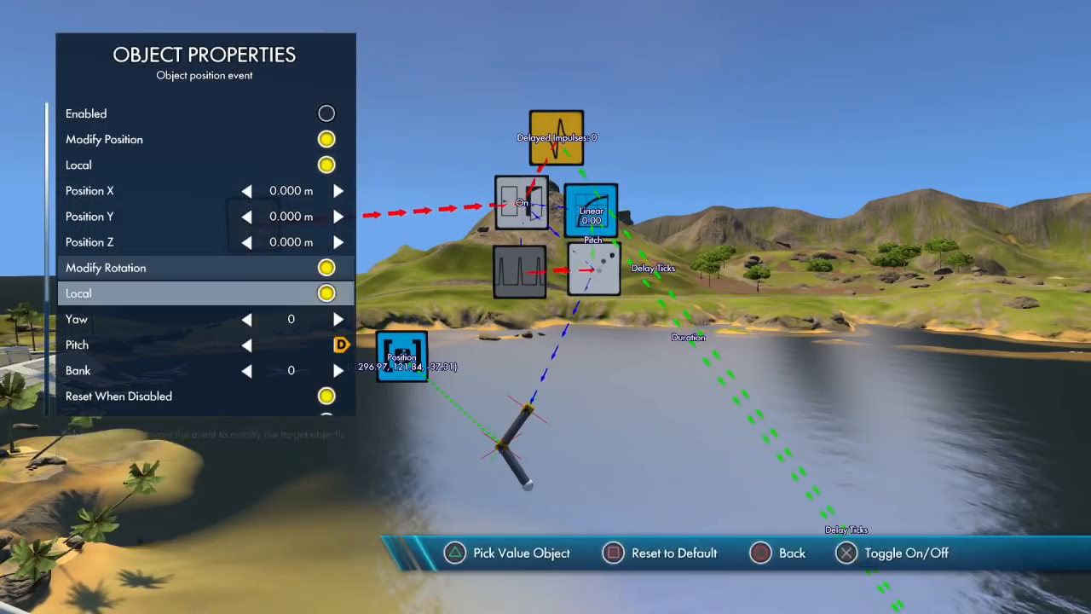
key(Return)
key(Up)
key(Delete)
key(Escape)
key(space)
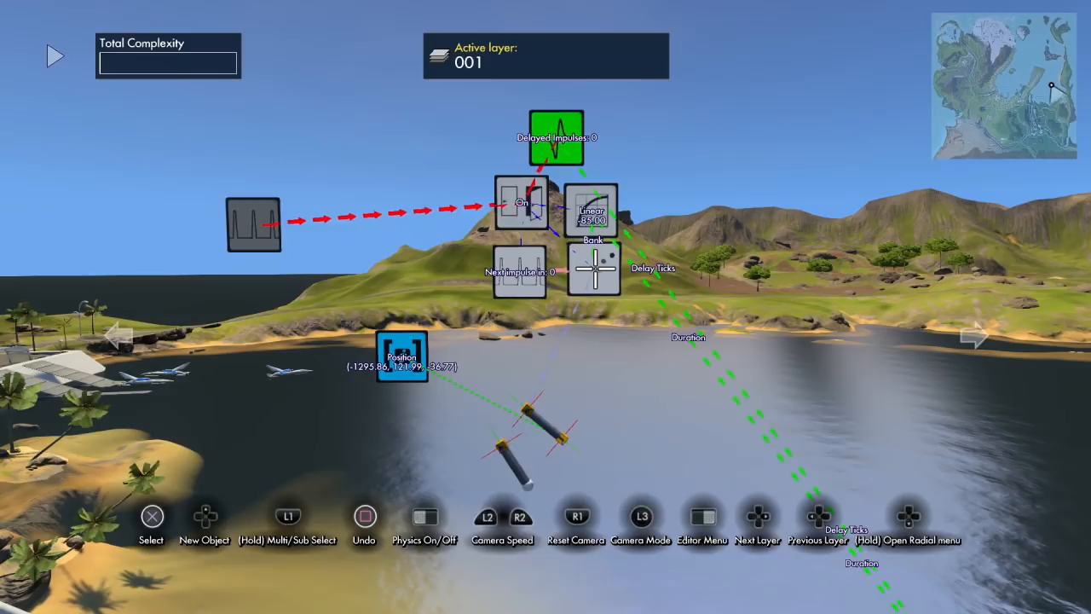
key(space)
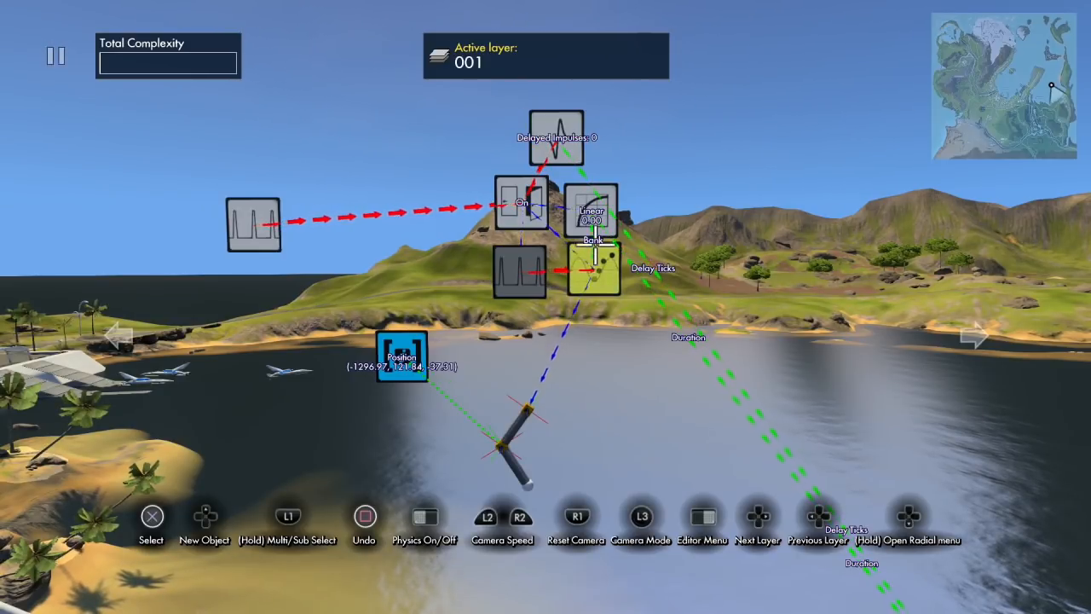
Set the linear curve's End value to -63 and preview the arm's swing.
click(594, 224)
key(Down)
key(Down)
key(Down)
key(Down)
key(Up)
key(Right)
key(Right)
key(Right)
key(Right)
key(Right)
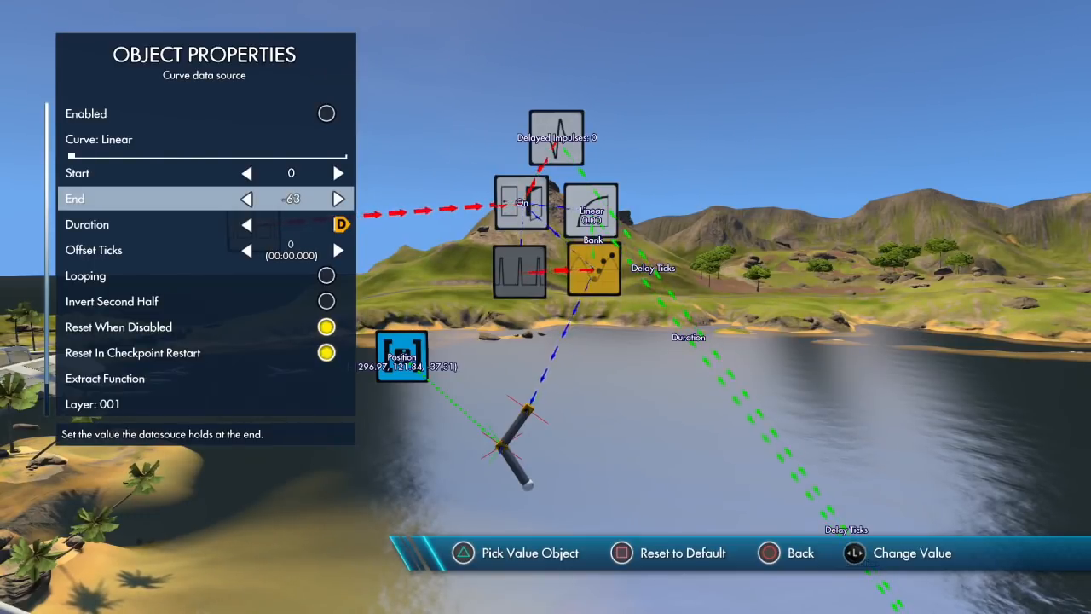
key(Escape)
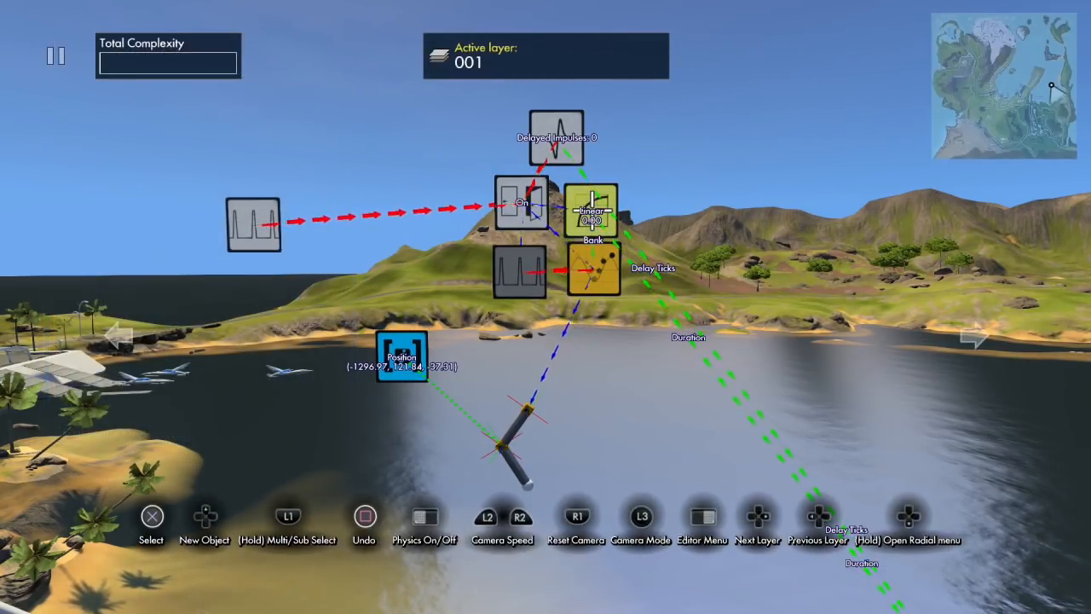
key(space)
key(space)
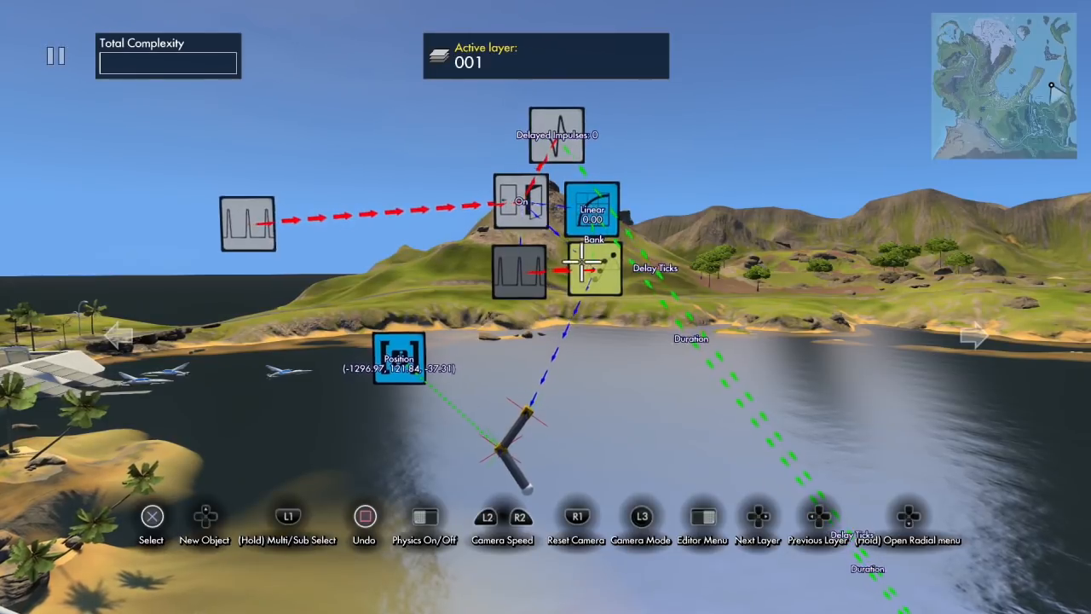
Copy the linear curve and position event together and place the copies right beside the originals.
key(shift)
click(599, 234)
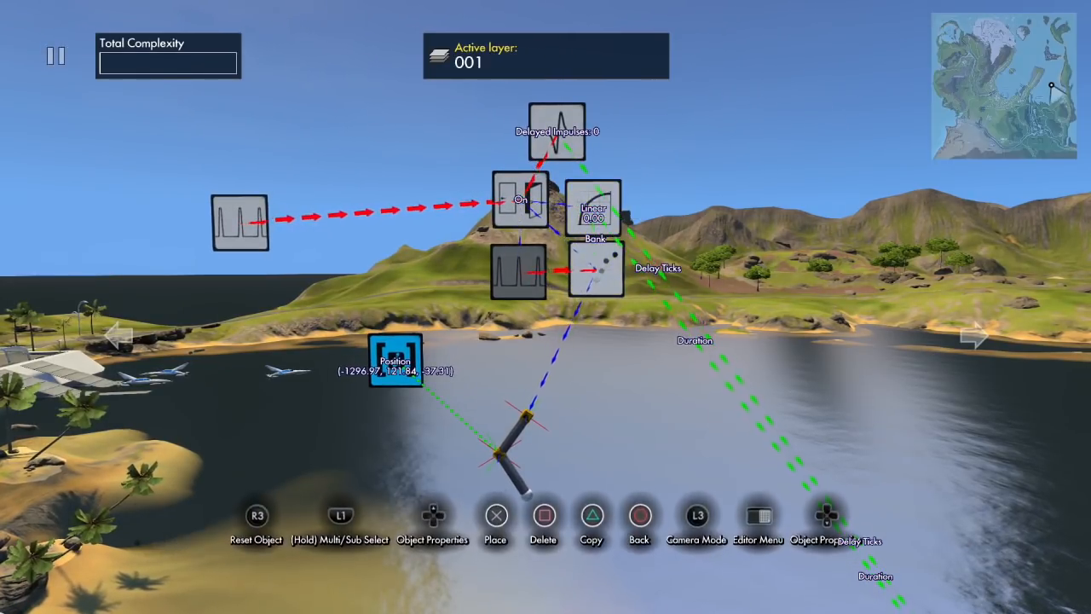
key(c)
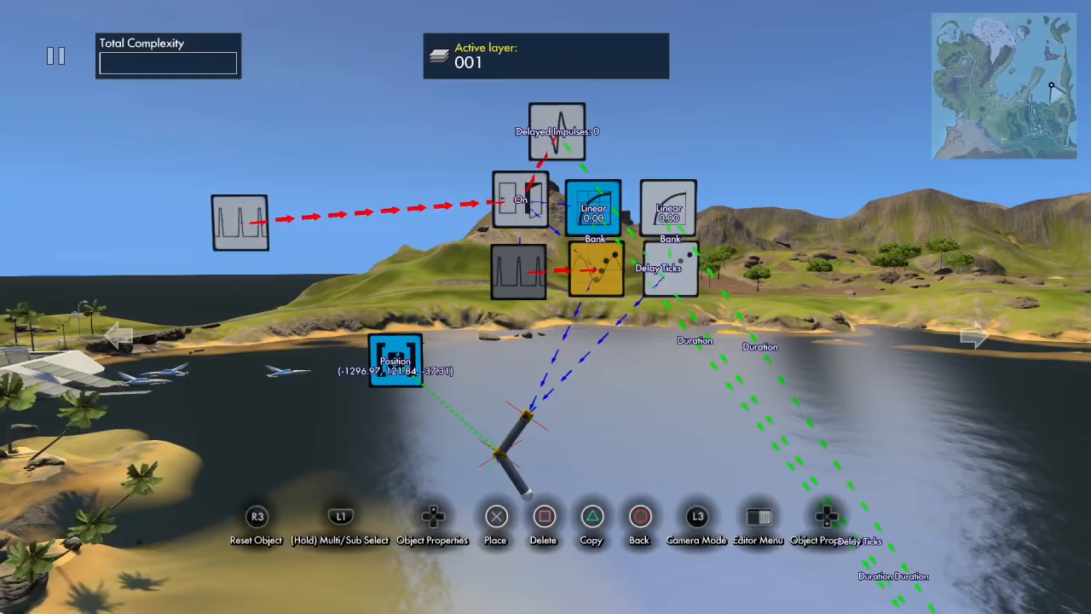
click(671, 266)
Review the duplicated position event's target selection around the upper arm and forearm.
shift+click(671, 266)
key(Up)
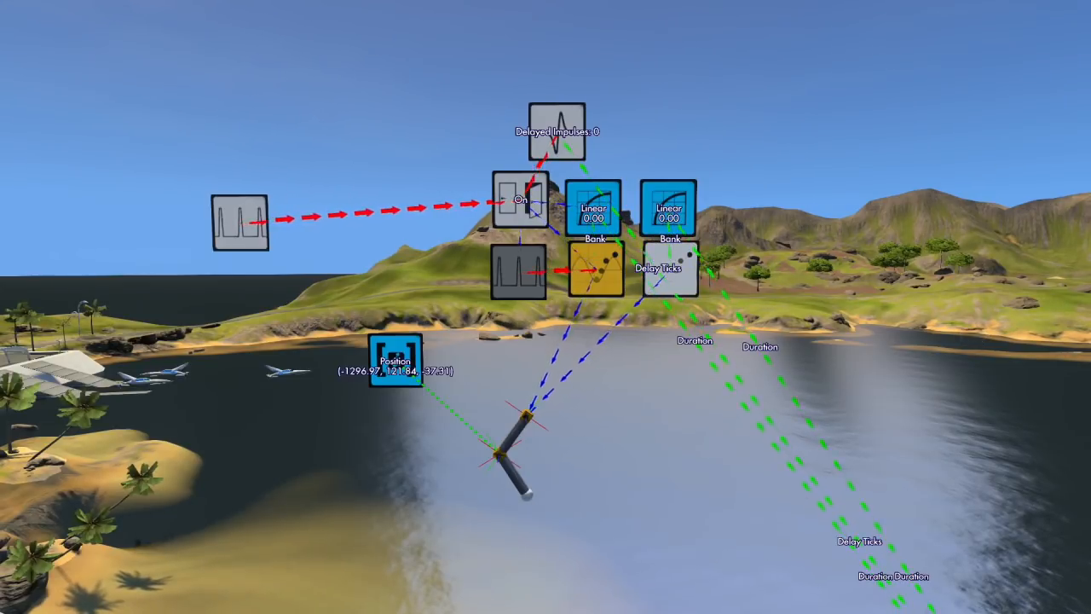
key(Up)
key(Up)
key(Up)
key(Up)
key(Up)
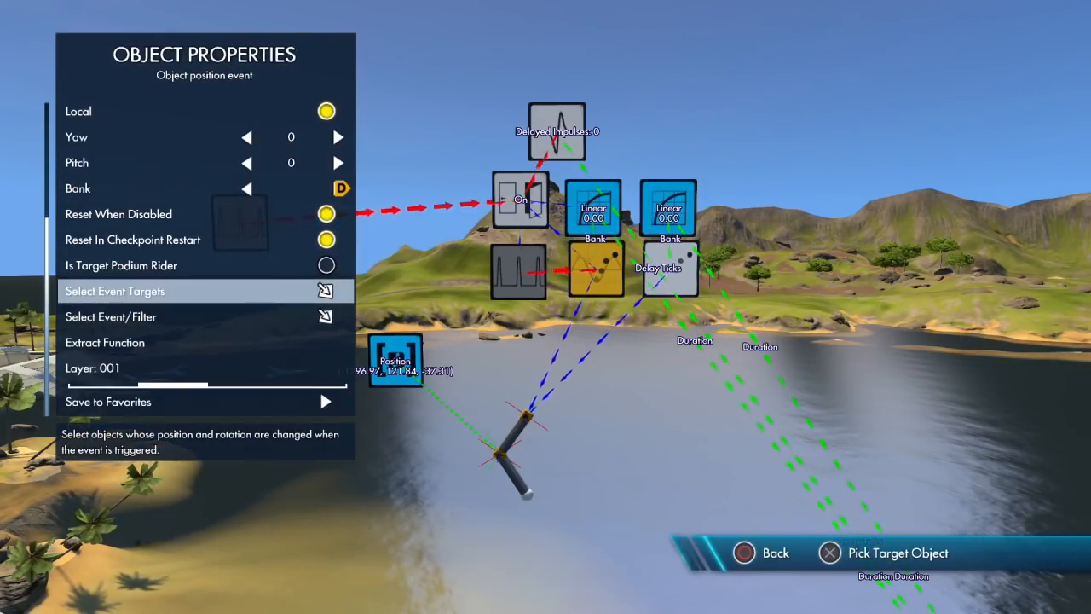
key(Return)
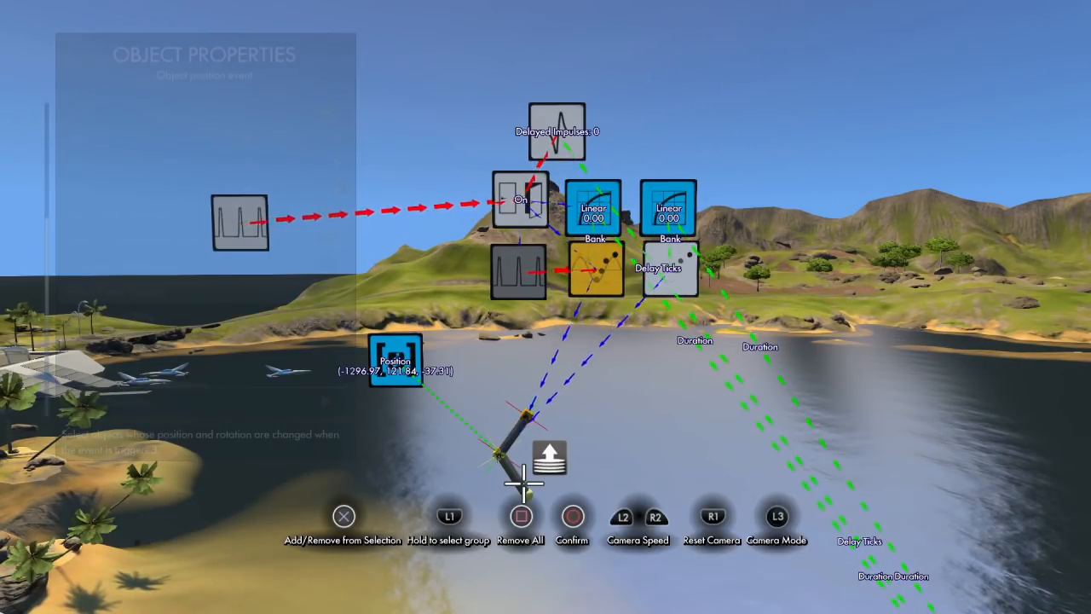
key(Return)
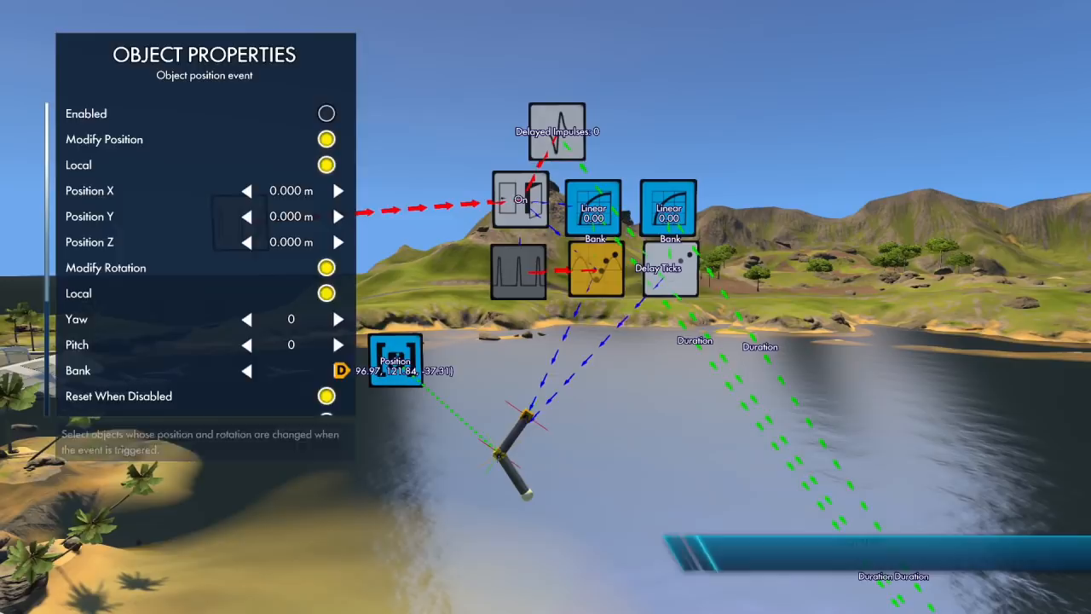
key(Escape)
Link the first arm position event to its duplicate as its event/filter target.
key(Return)
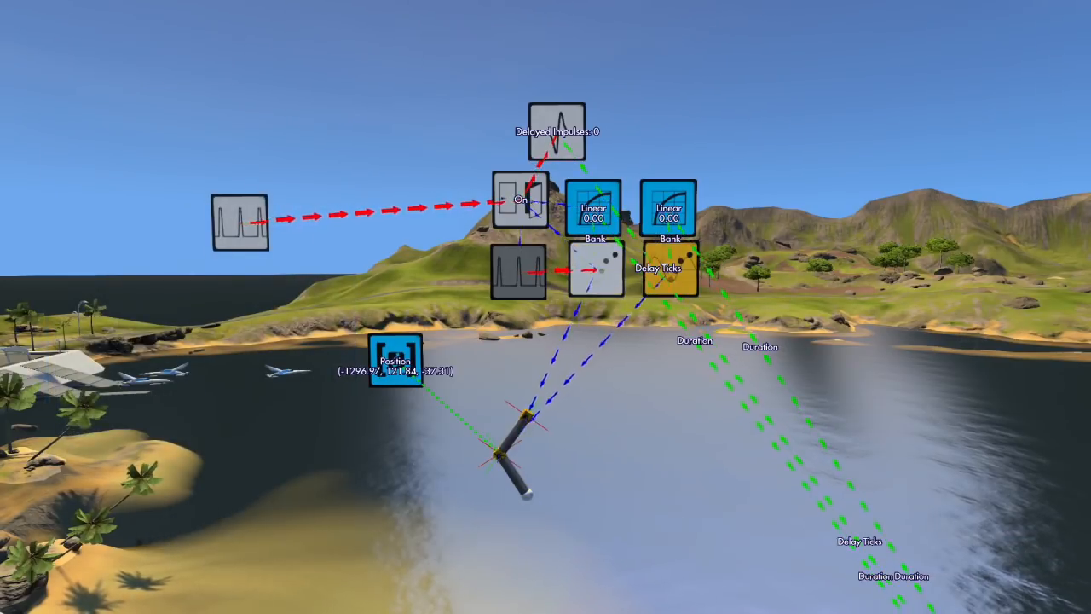
key(Up)
key(Up)
key(Up)
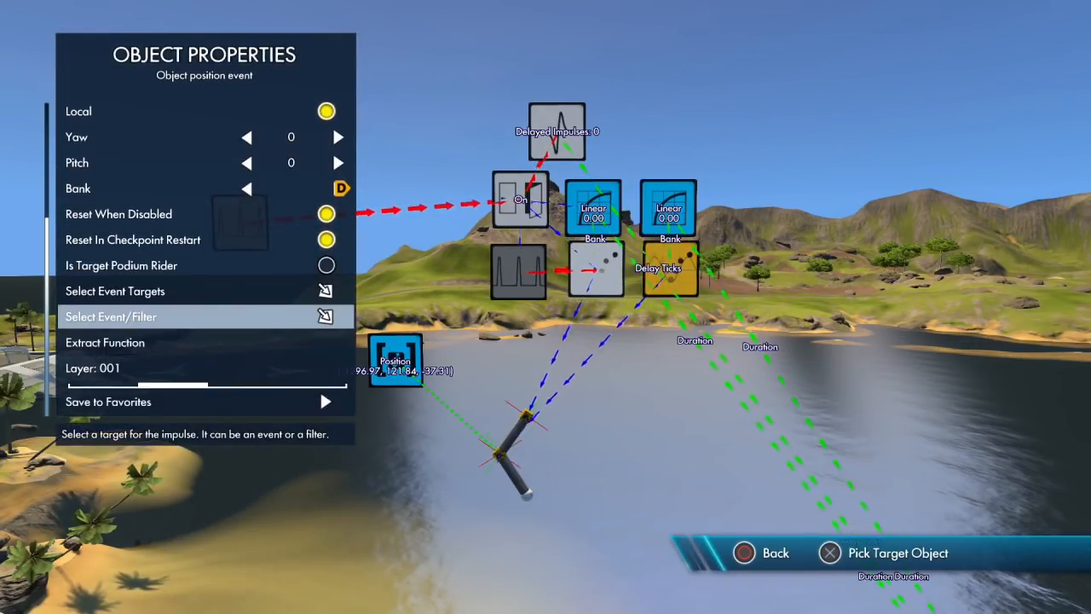
key(Return)
key(Return)
key(Escape)
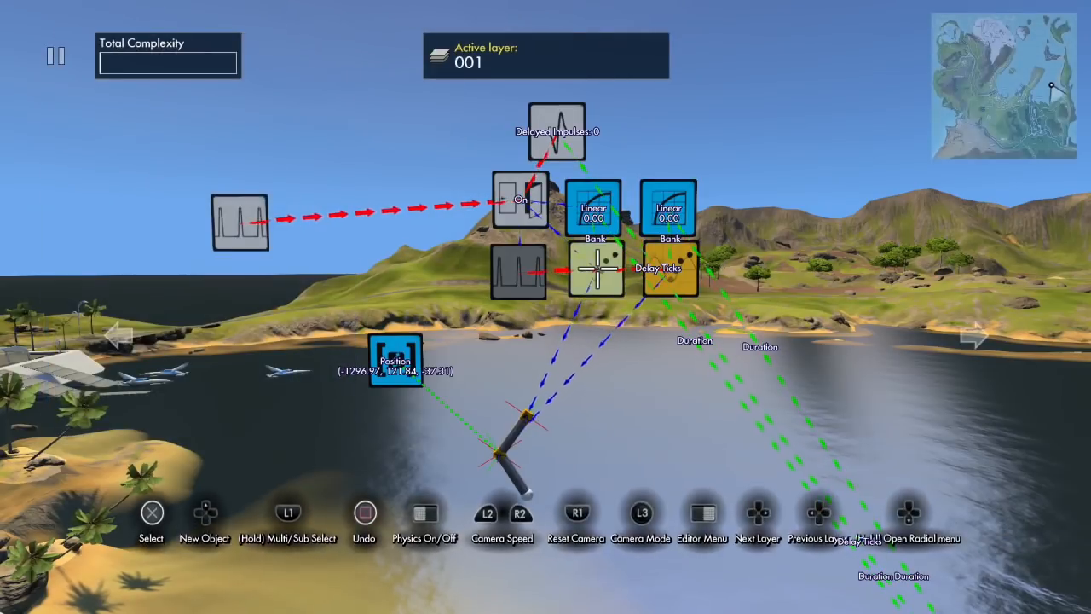
Add the duplicated linear curve and duplicated position event to the targets of the arm's On state event.
key(Return)
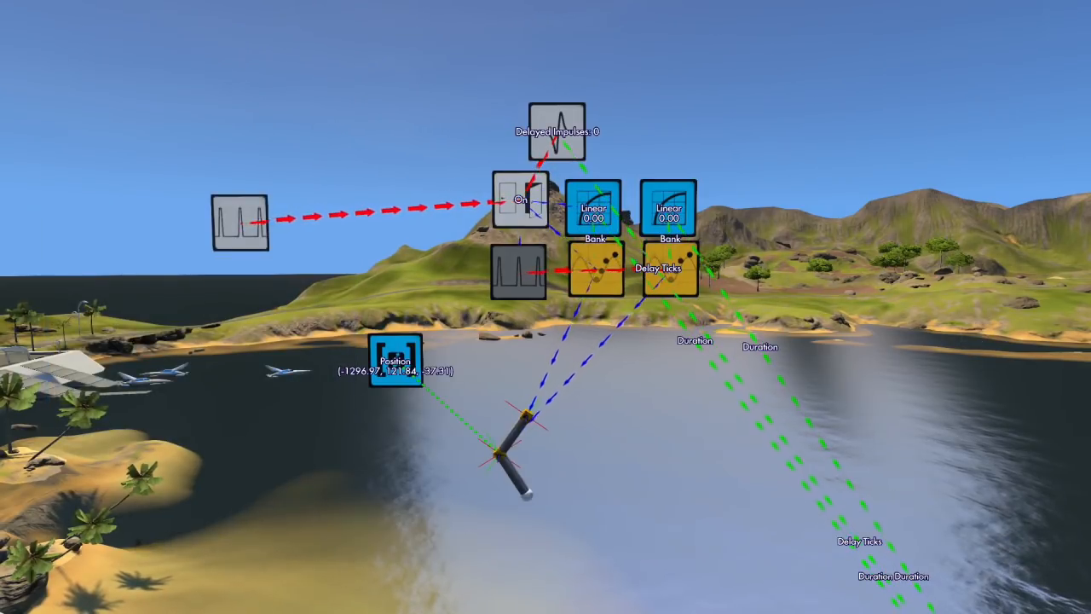
key(Down)
key(Return)
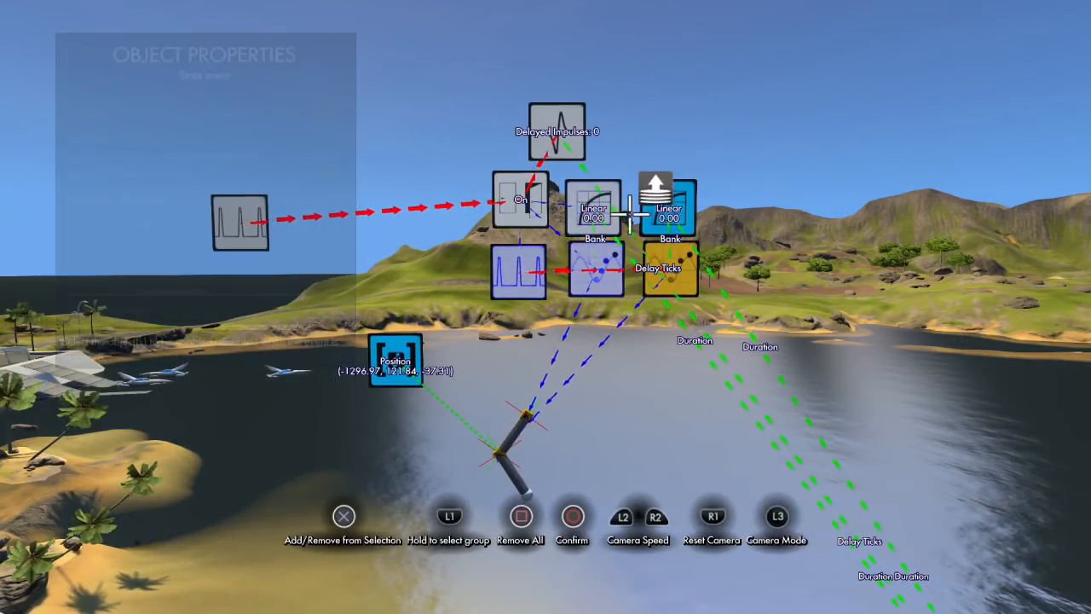
key(Return)
key(Escape)
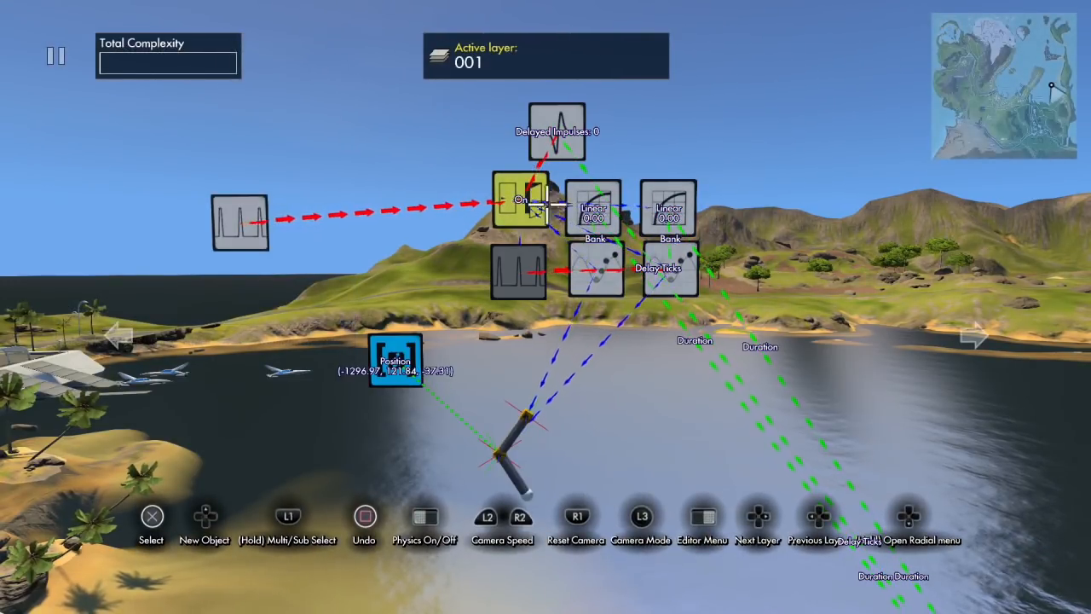
In the duplicated position event, turn off Local for the position and drive Position X, Y and Z from the position data source.
key(Return)
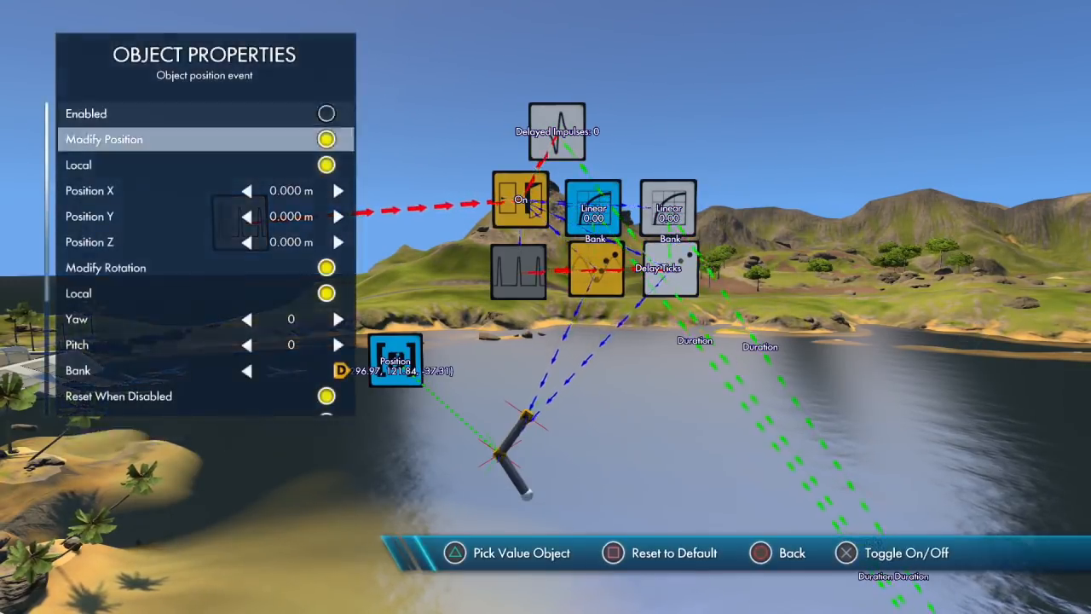
key(Return)
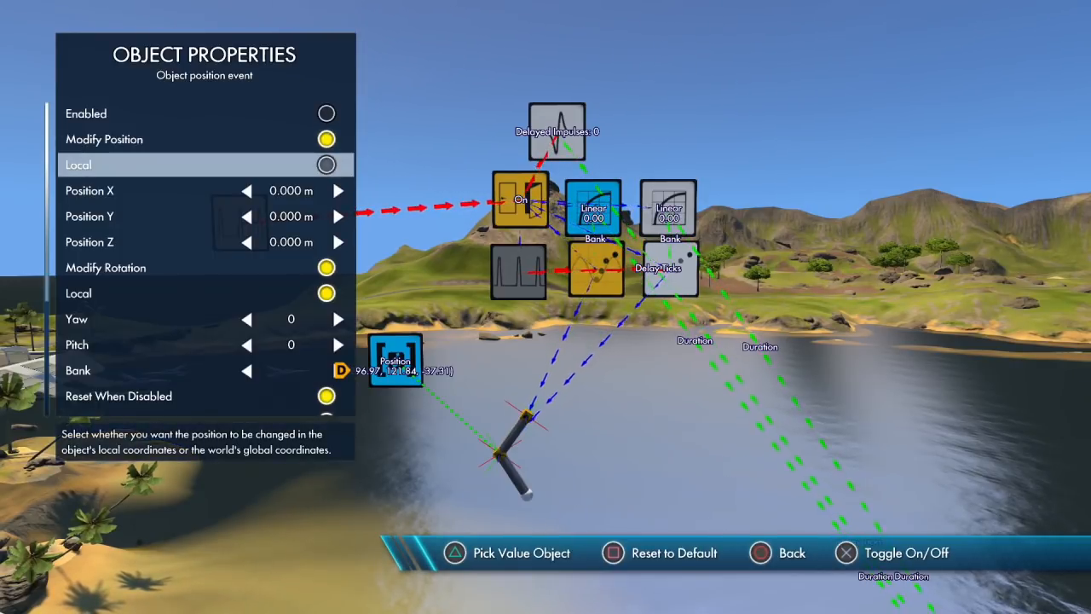
key(Down)
key(Return)
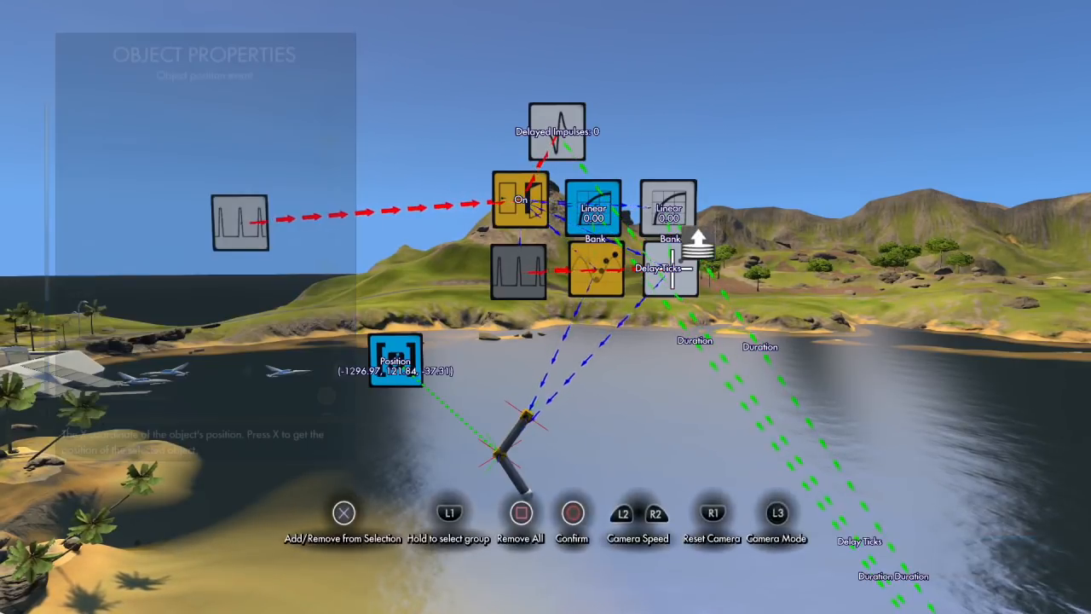
click(401, 350)
key(Down)
key(Return)
click(401, 350)
key(Down)
key(Return)
click(397, 357)
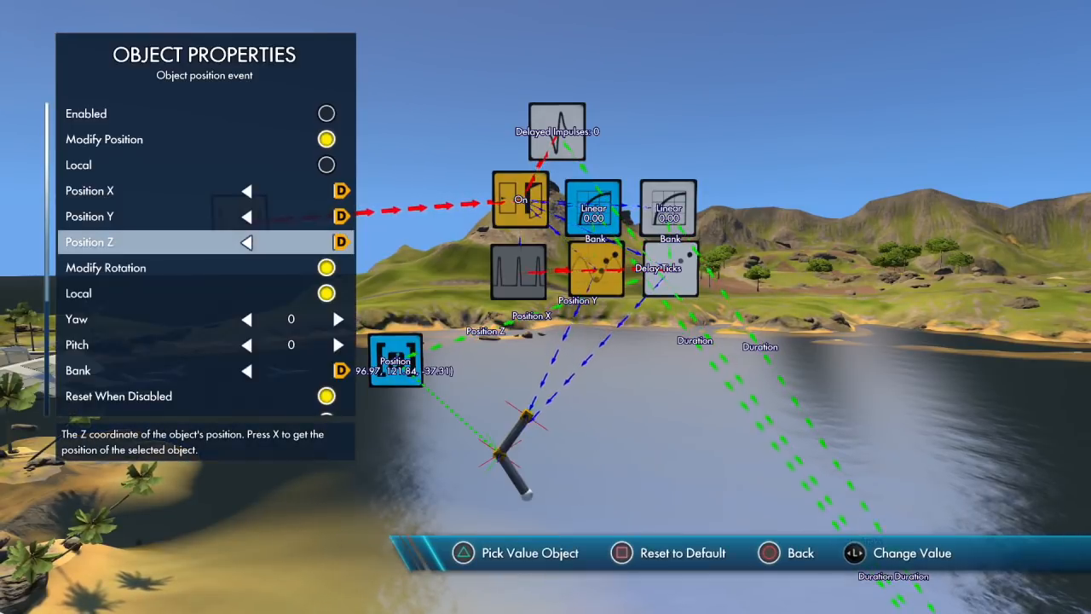
key(Escape)
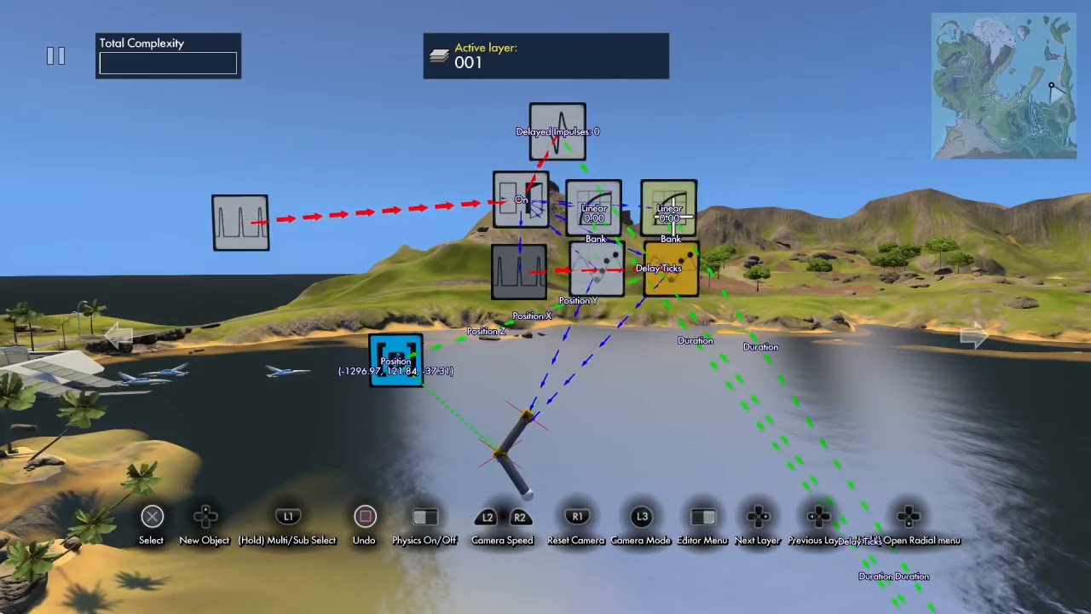
Set the duplicated linear curve's End value to -107 and preview the arm's motion.
click(670, 266)
key(Down)
key(Down)
key(Left)
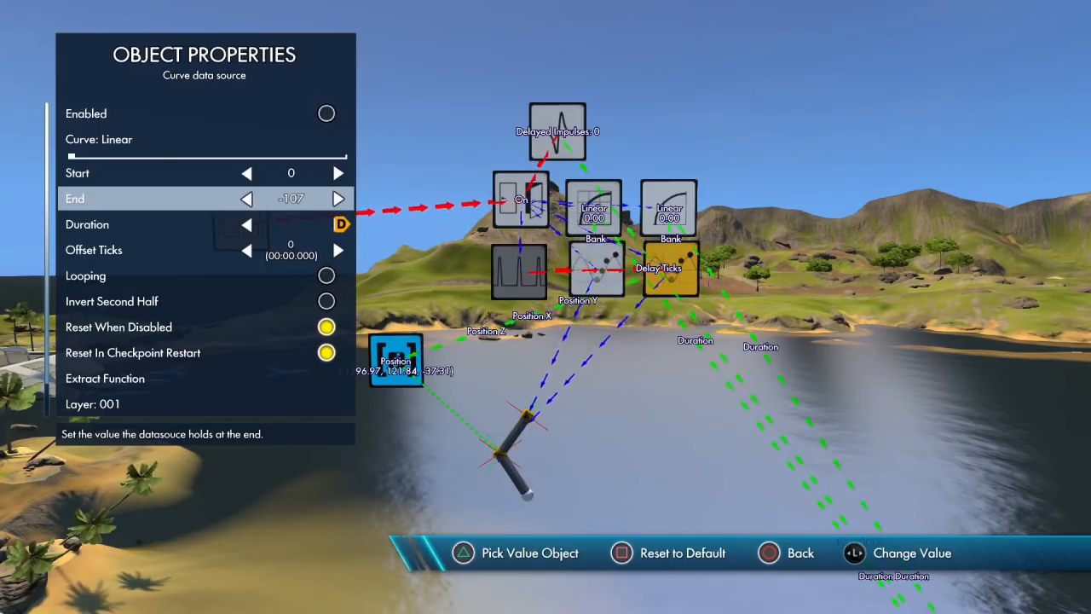
key(Escape)
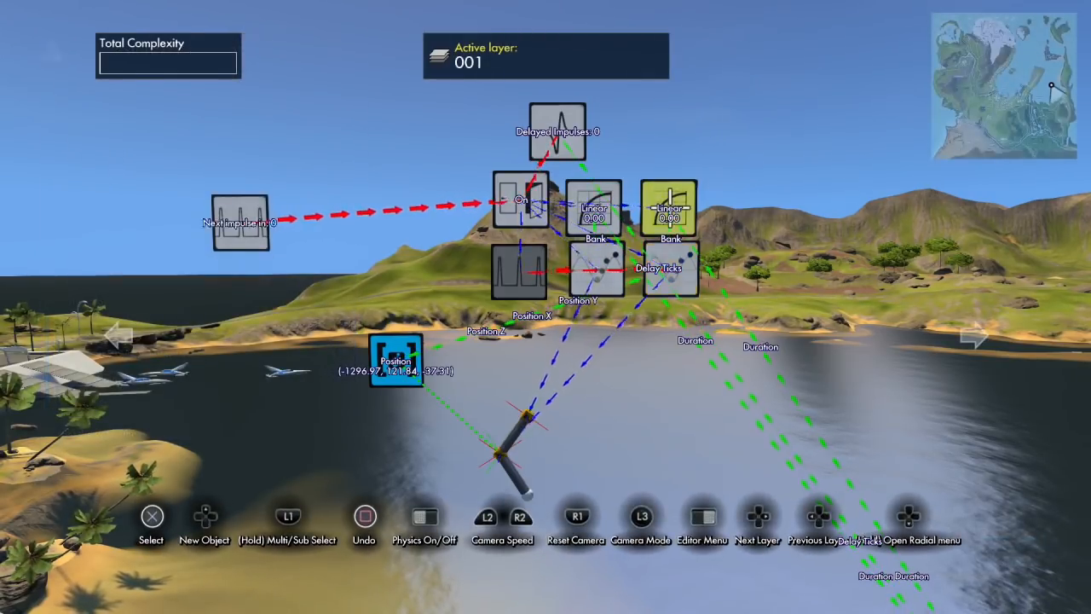
key(space)
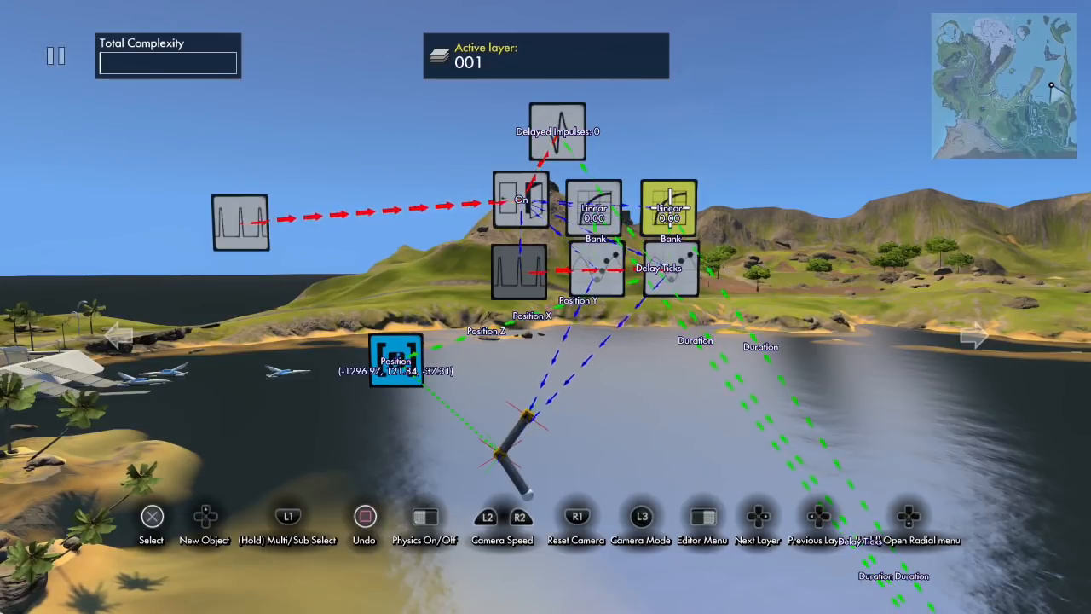
Fine-tune the duplicated linear curve's End value and preview the arm's swing again.
click(669, 207)
key(Down)
key(Down)
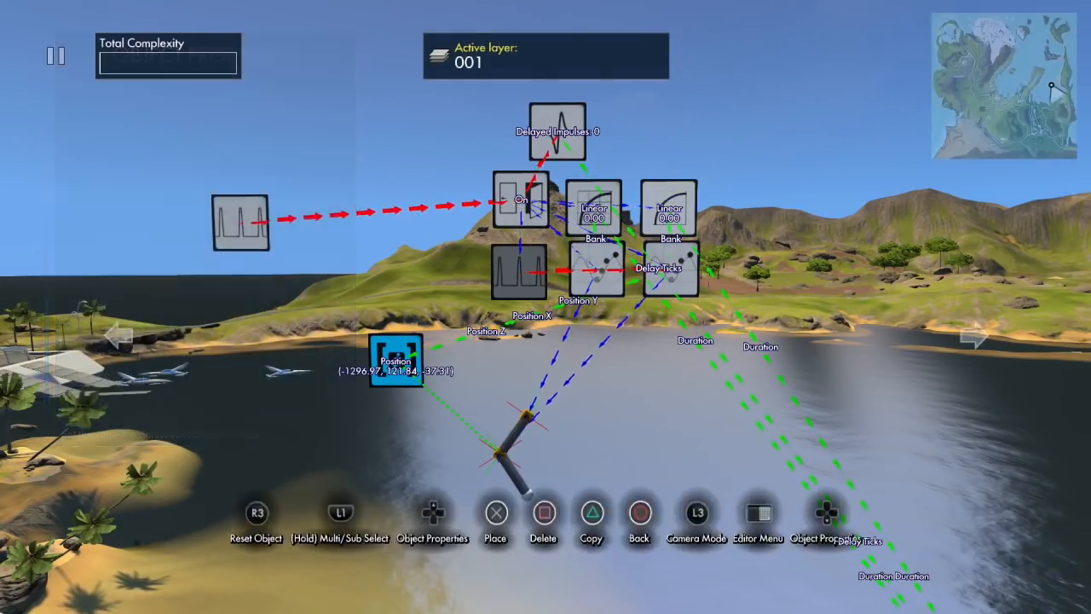
key(Escape)
key(space)
key(space)
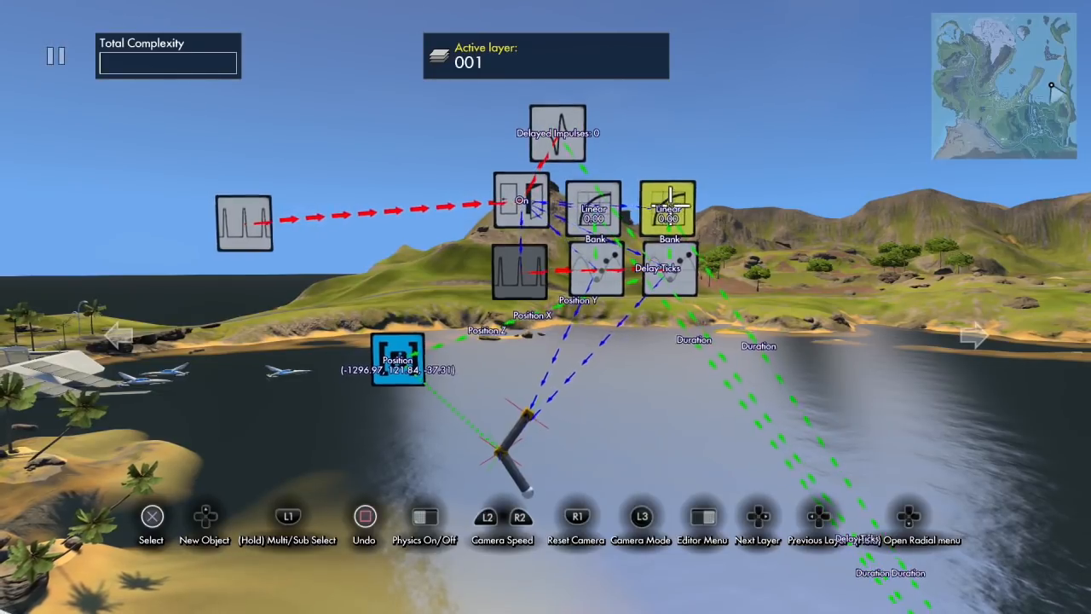
Inspect the number source and the multiply and round operators that supply the durations and delay ticks.
key(w)
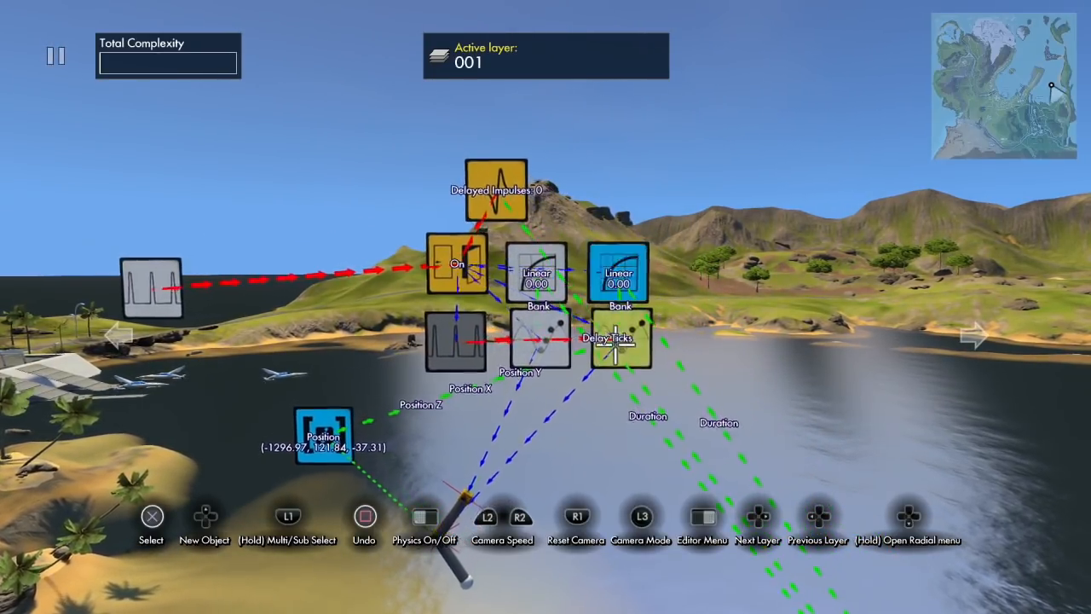
key(s)
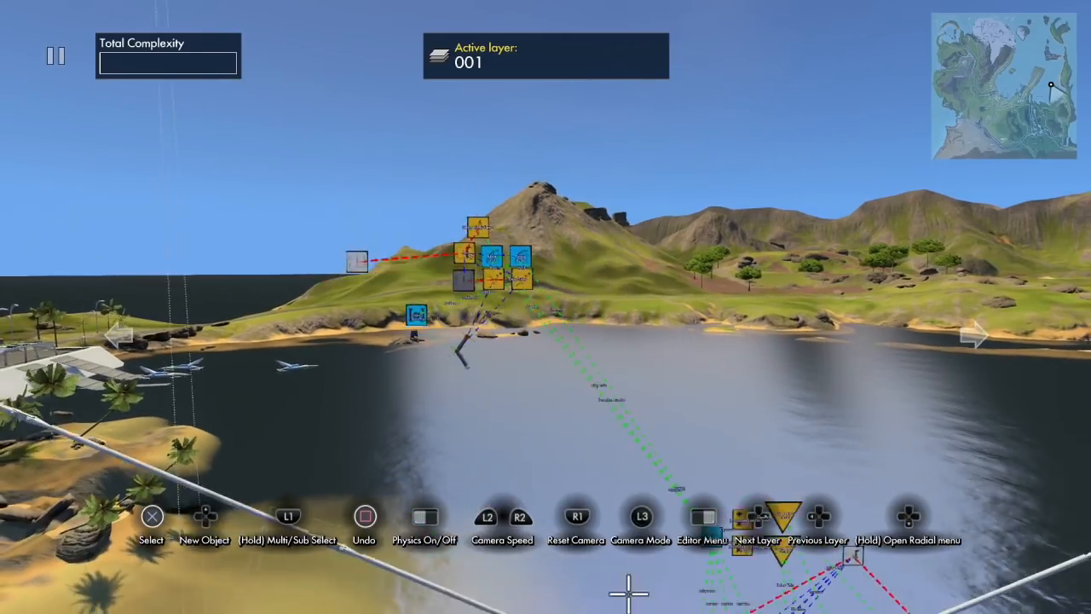
key(w)
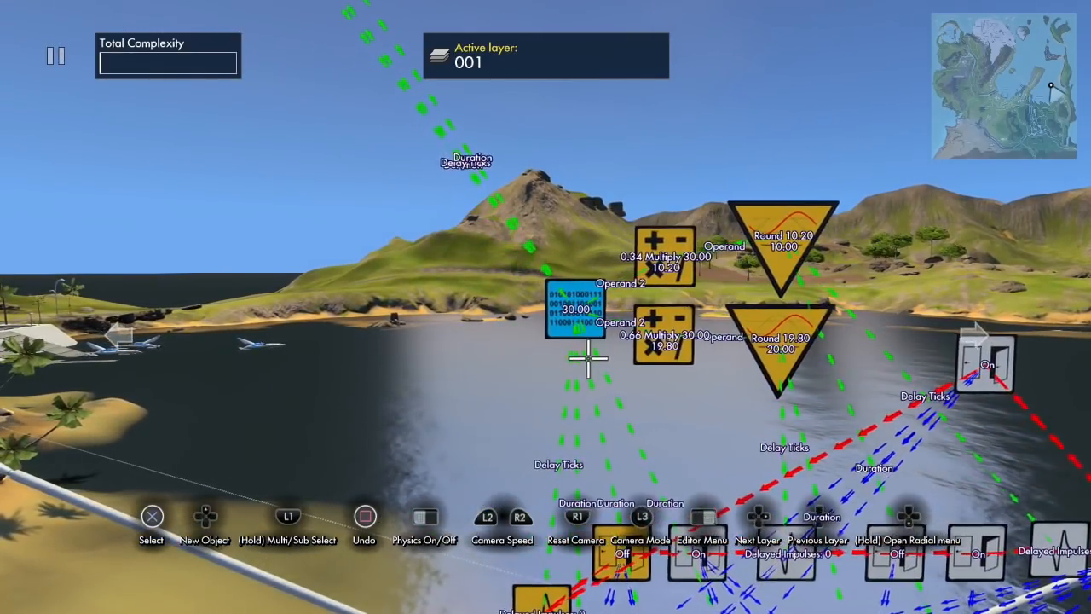
key(s)
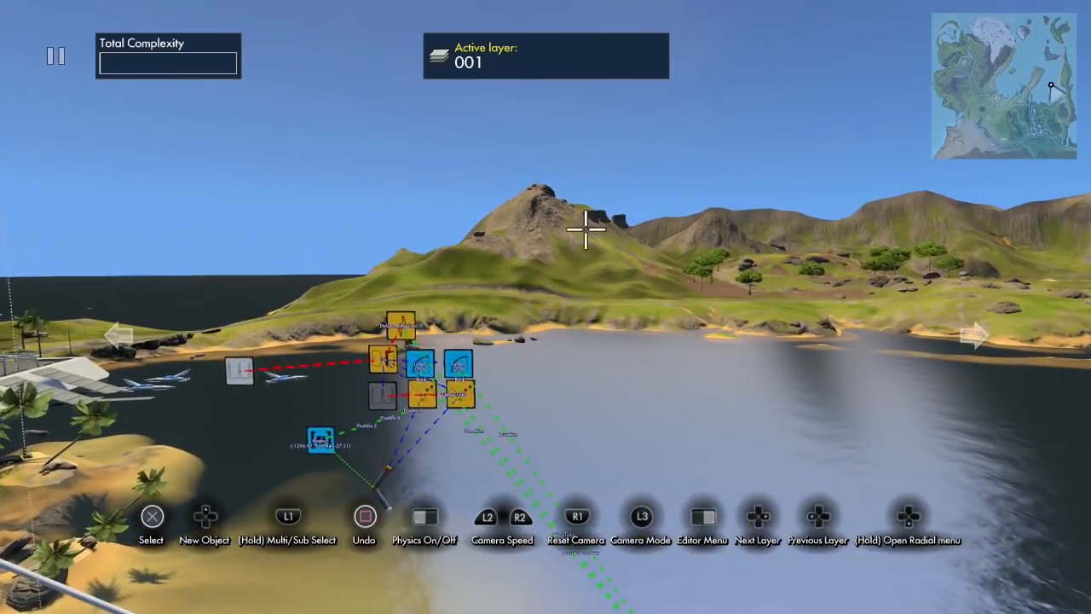
key(w)
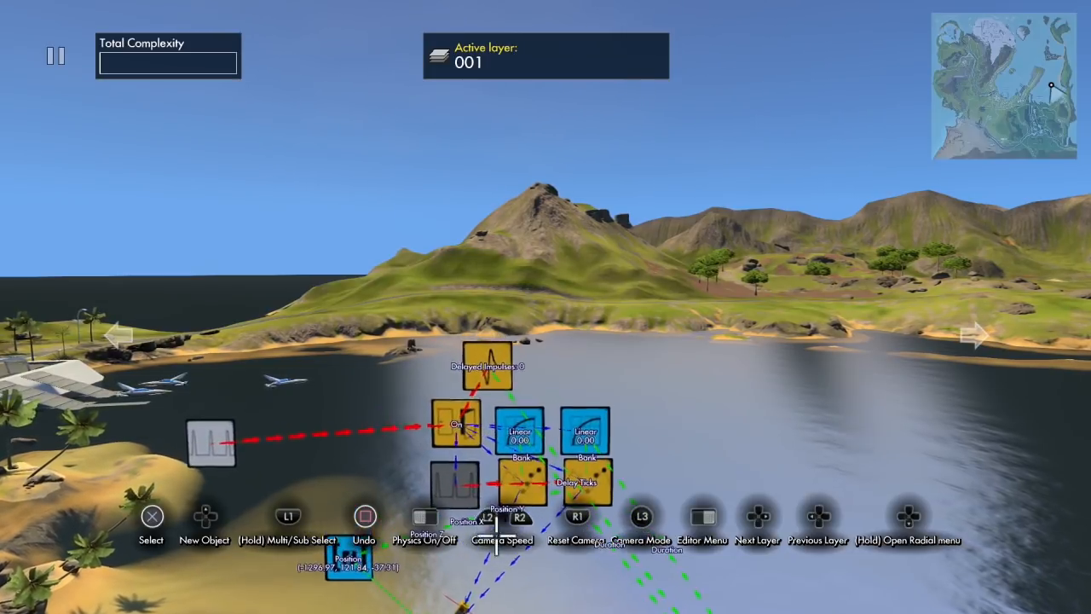
key(w)
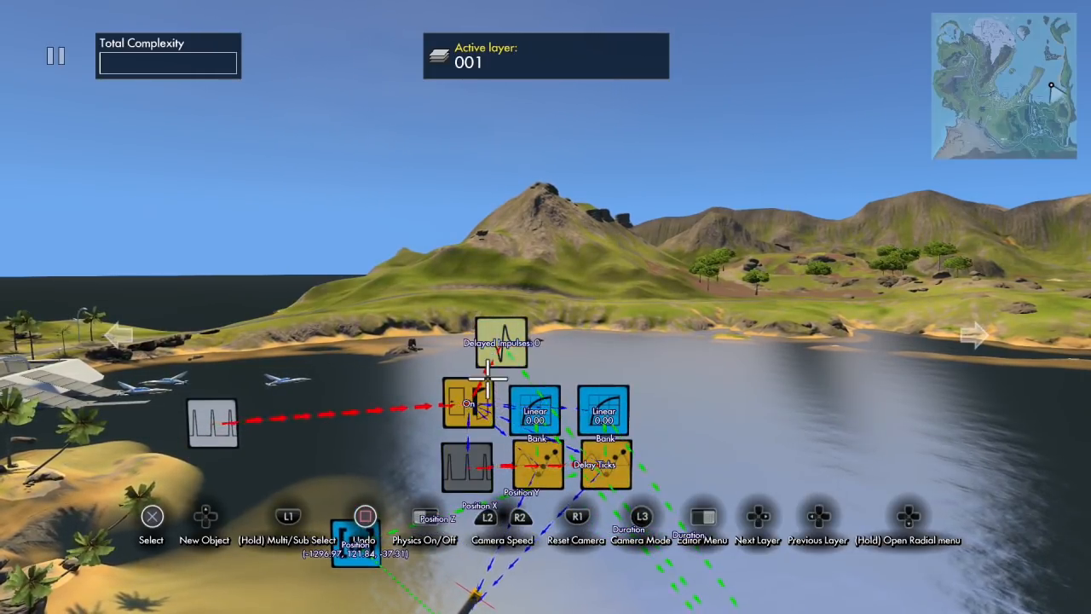
Copy the arm's On state event, place the copy above the delay filter, and set its type to Off.
click(468, 402)
key(ctrl+c)
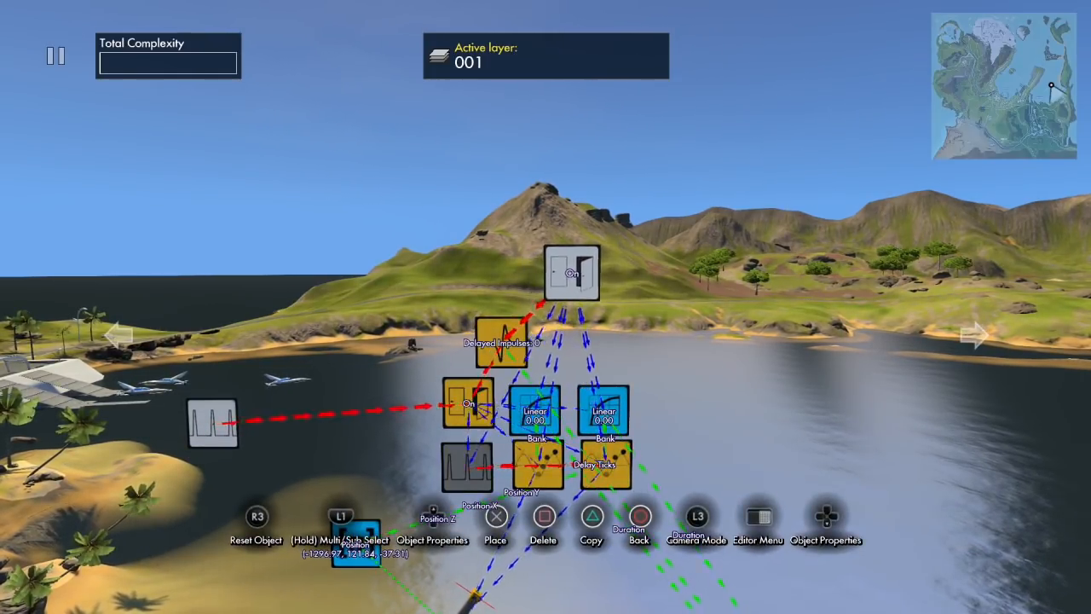
key(e)
key(Down)
key(Up)
key(Left)
Limit the Off state event's targets to the two linear curves and remove its event/filter link to the delay filter.
key(Down)
key(Down)
key(Return)
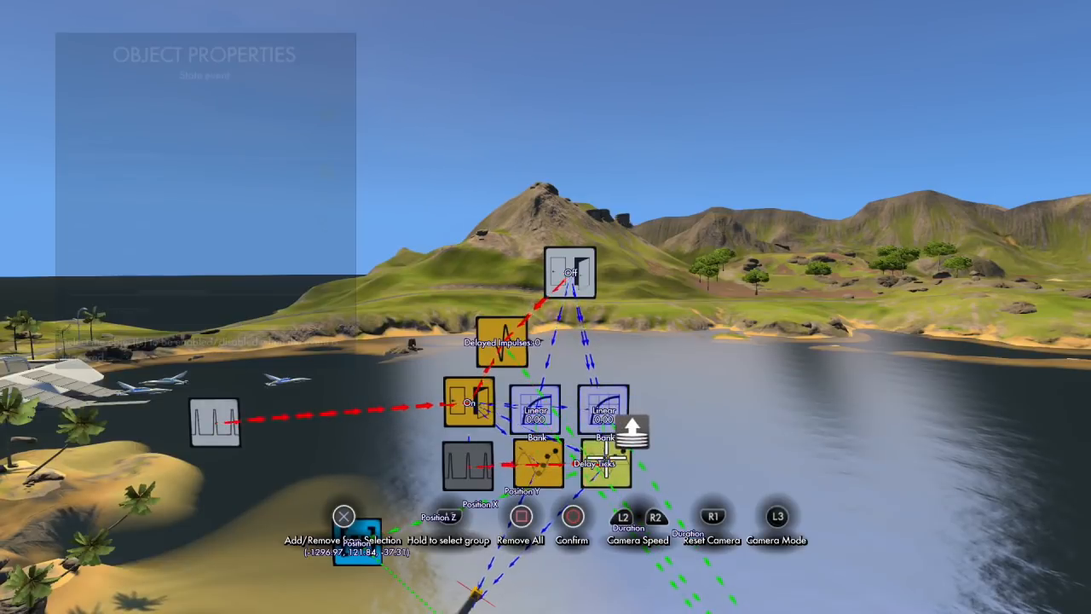
key(Return)
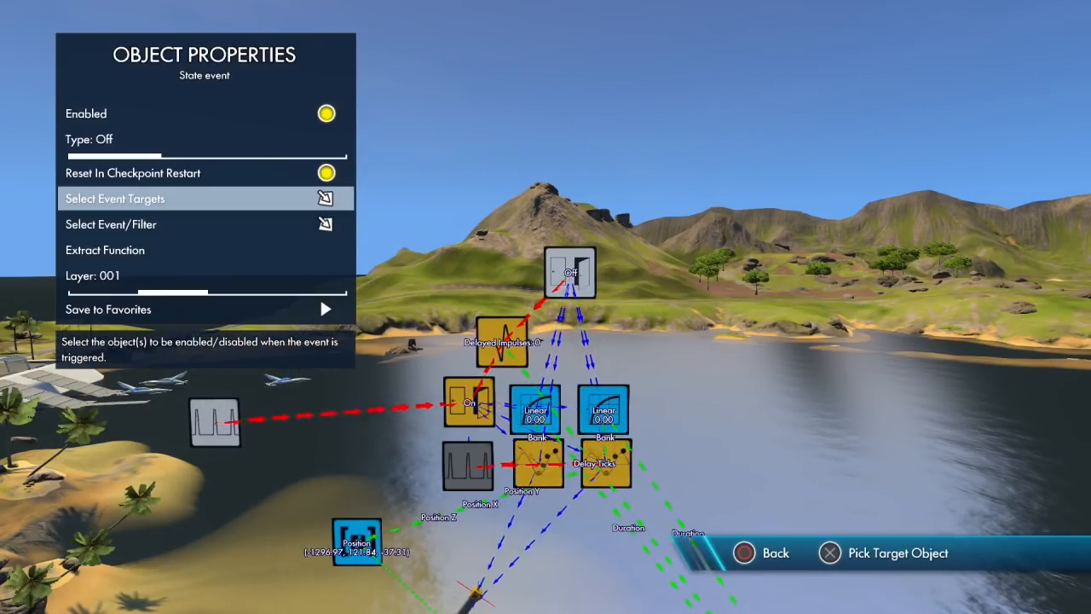
key(Down)
key(Return)
key(Return)
key(Escape)
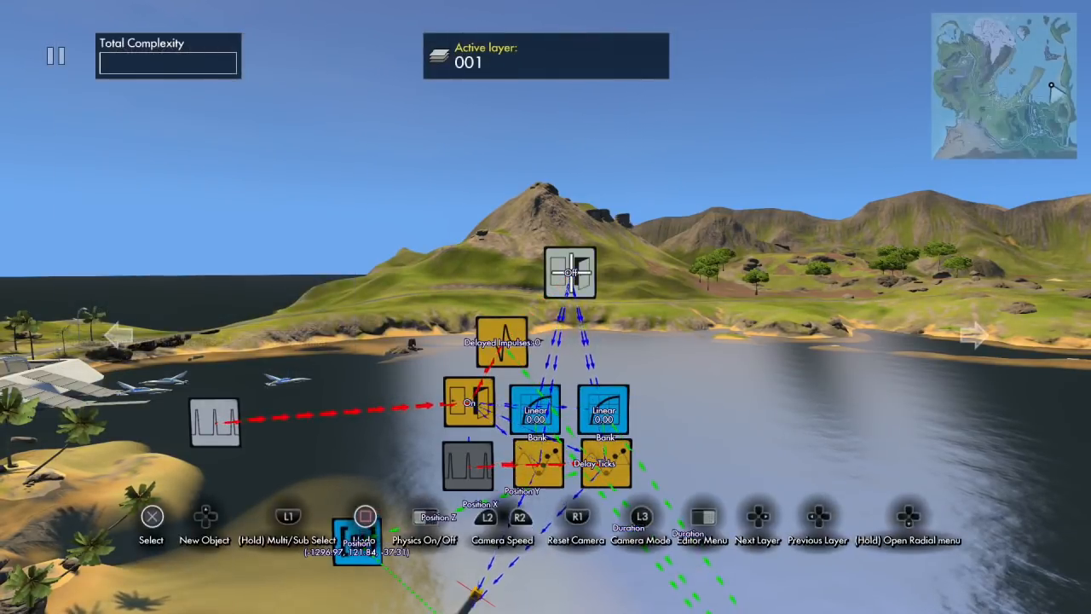
Set the Off state event as the impulse delay filter's event/filter target and preview the arm's motion.
key(Return)
key(Down)
key(Down)
key(Return)
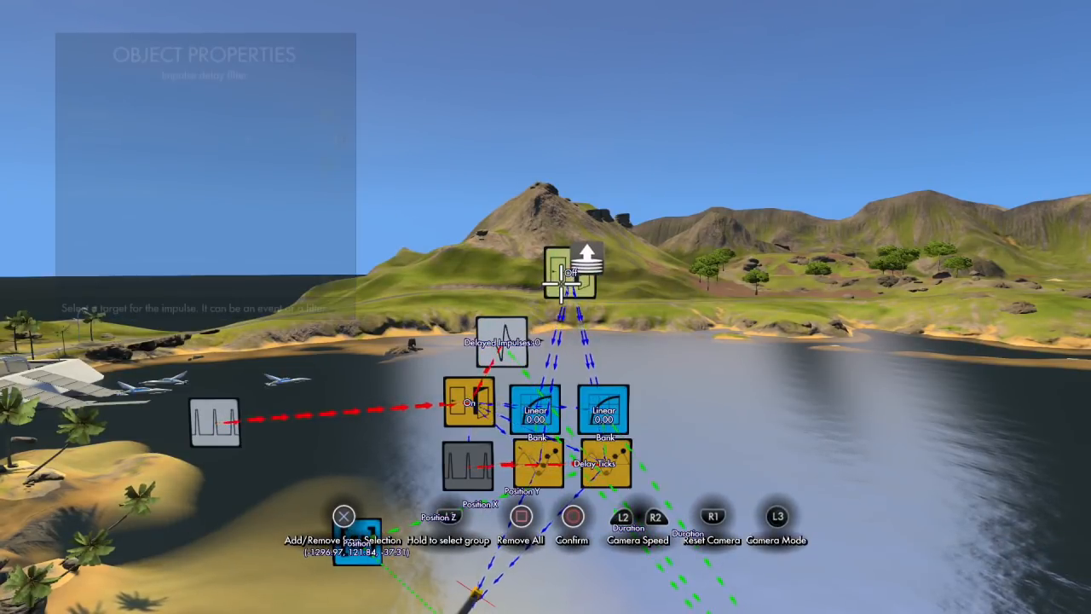
key(Return)
key(Escape)
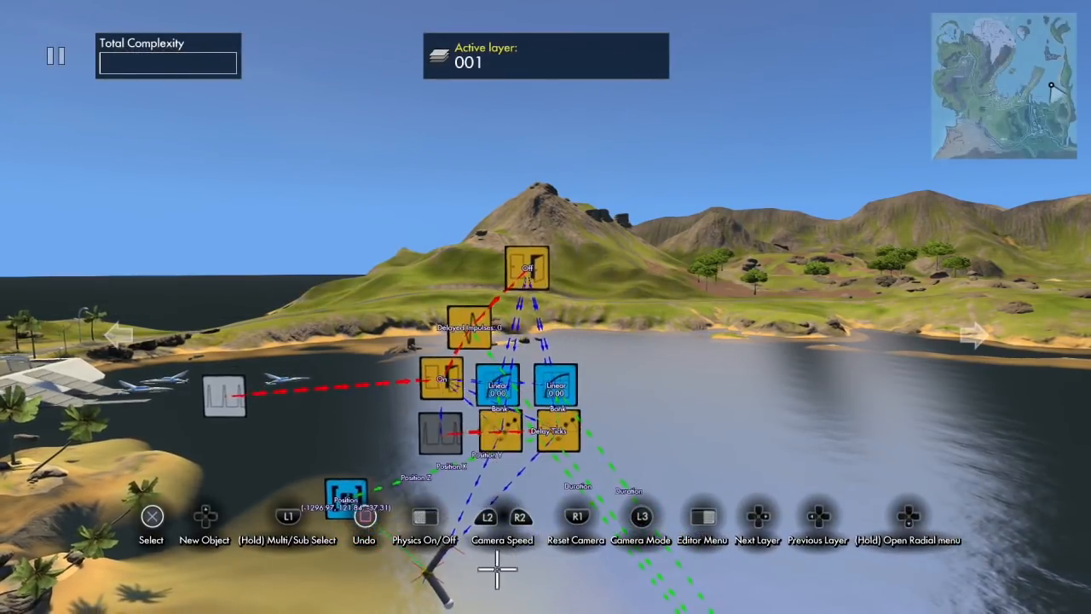
key(space)
key(space)
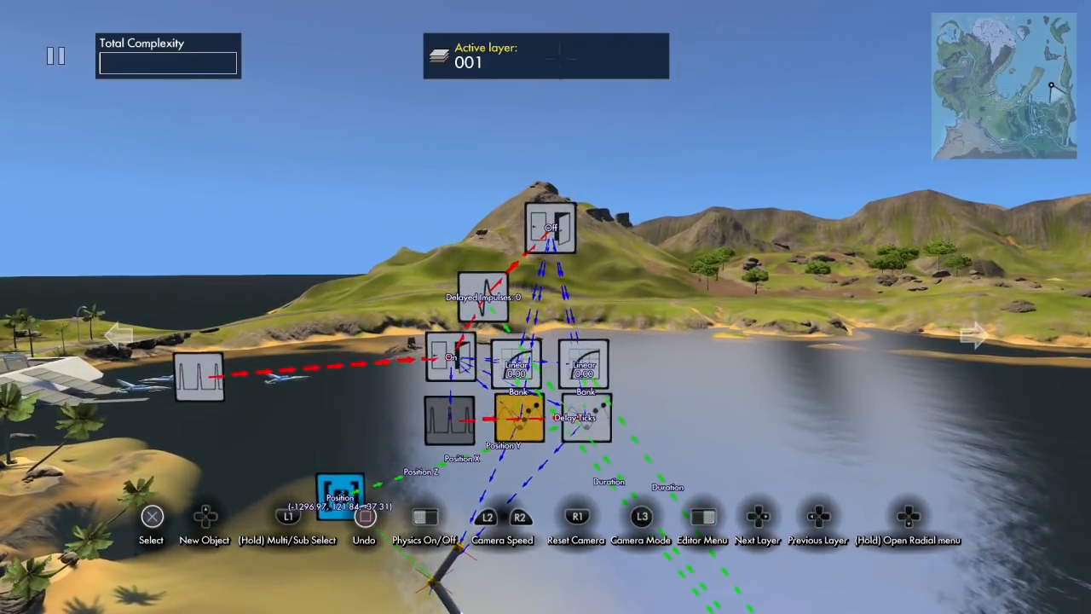
Copy both linear curves and both position events together and place the copies in line beside the originals.
click(552, 223)
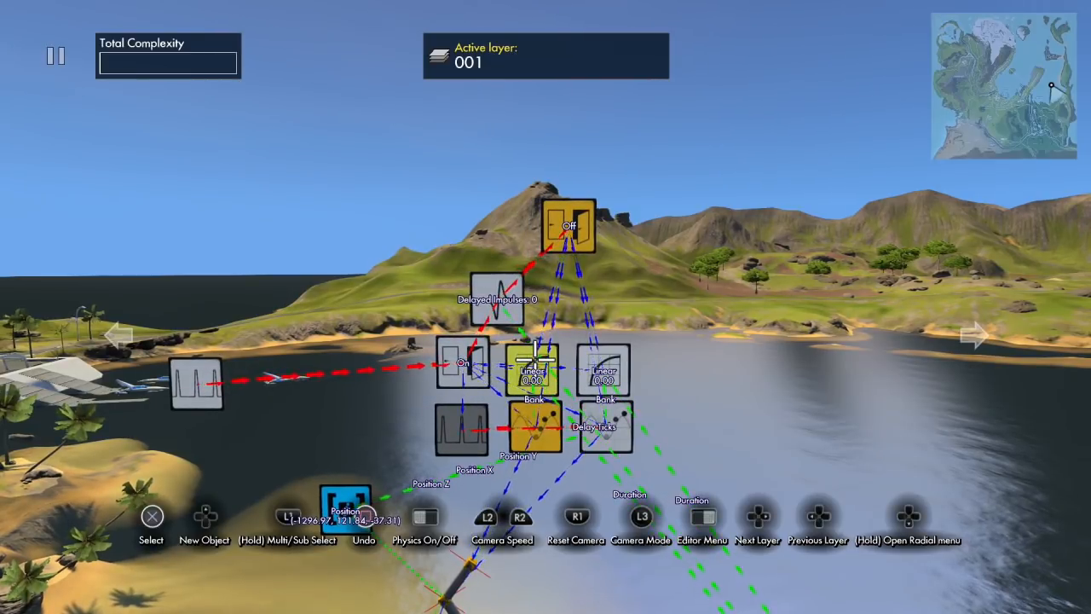
key(shift)
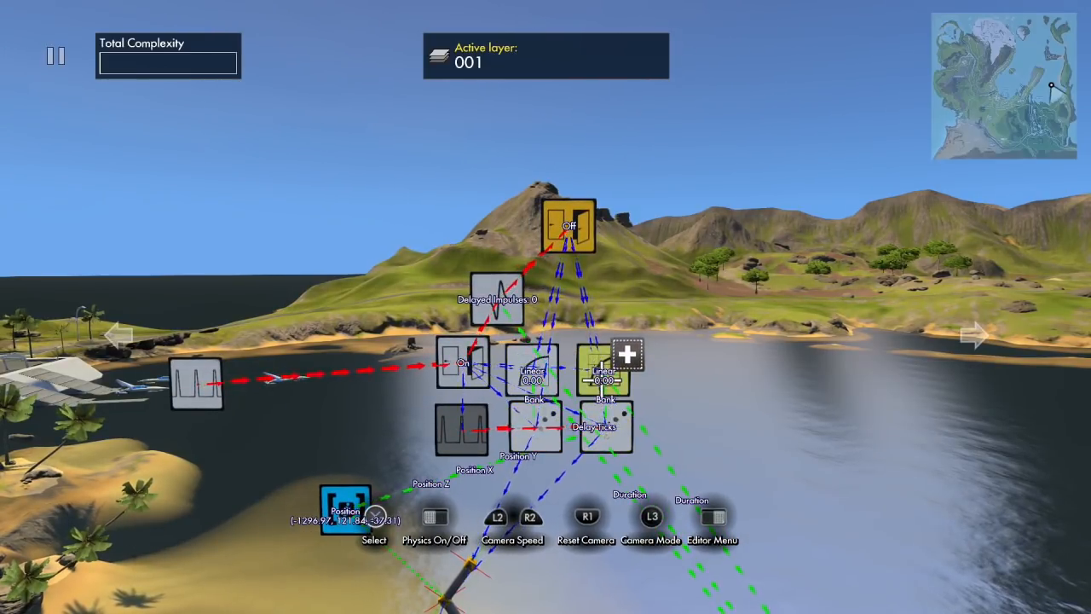
click(596, 435)
key(ctrl+c)
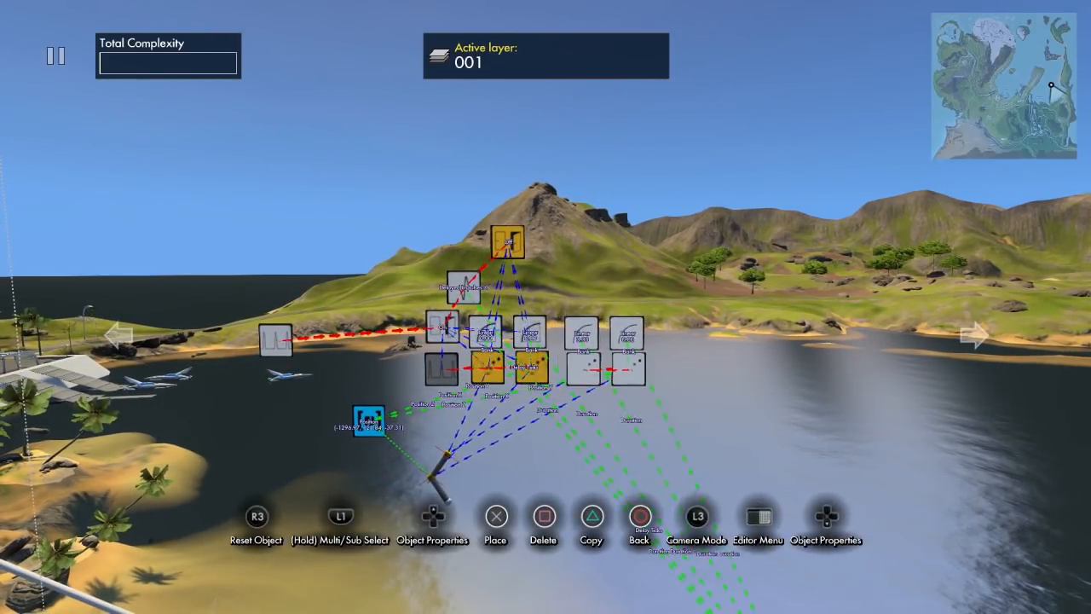
key(Return)
shift+click(573, 341)
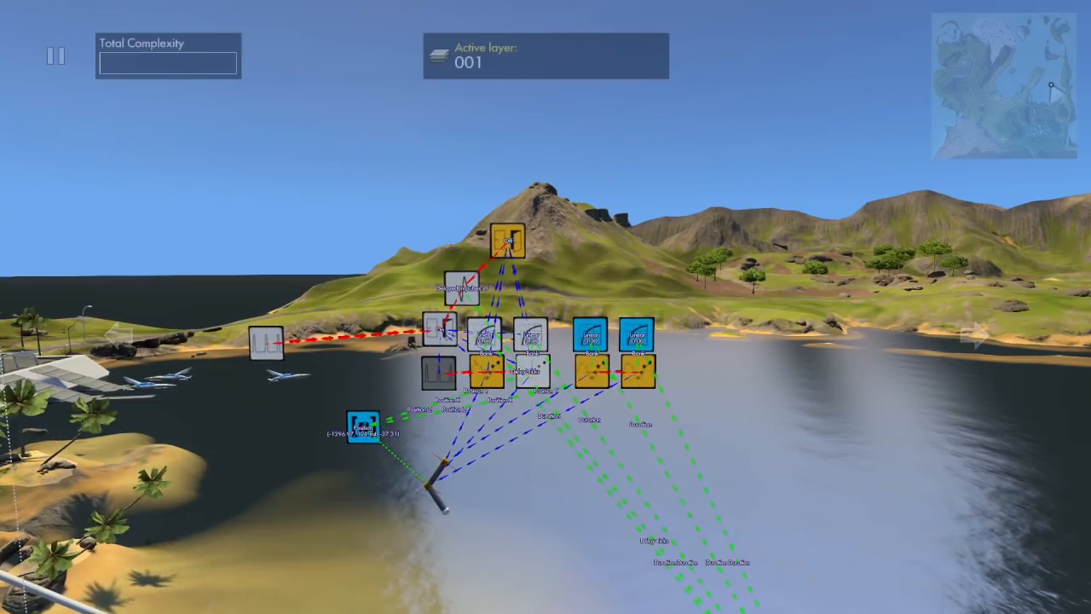
Link the second arm position event to the first newly copied position event as its event/filter target.
key(Tab)
key(Up)
key(Up)
key(Up)
key(Up)
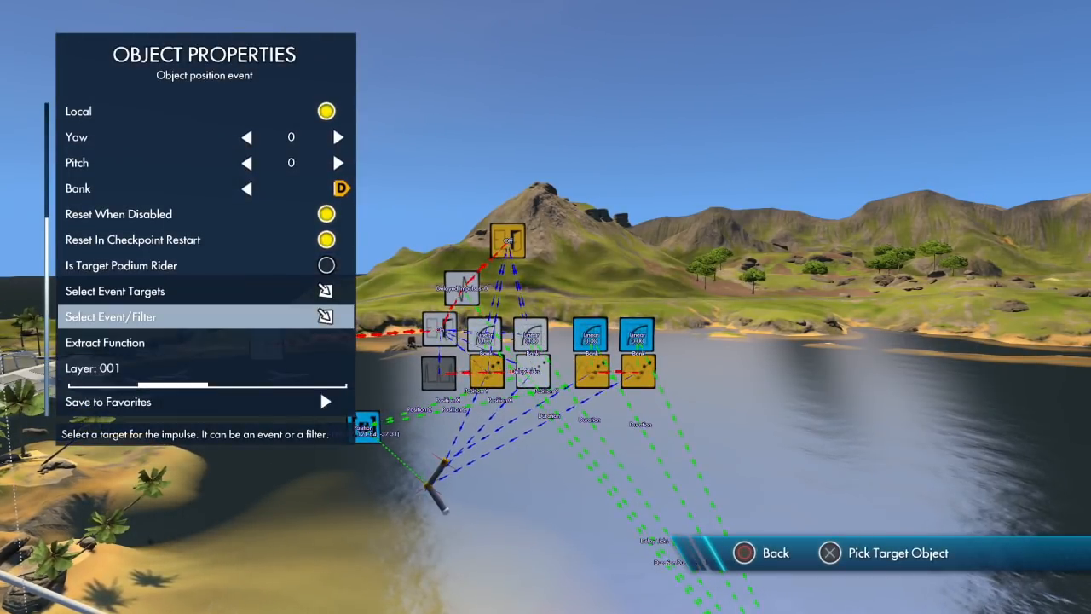
key(Return)
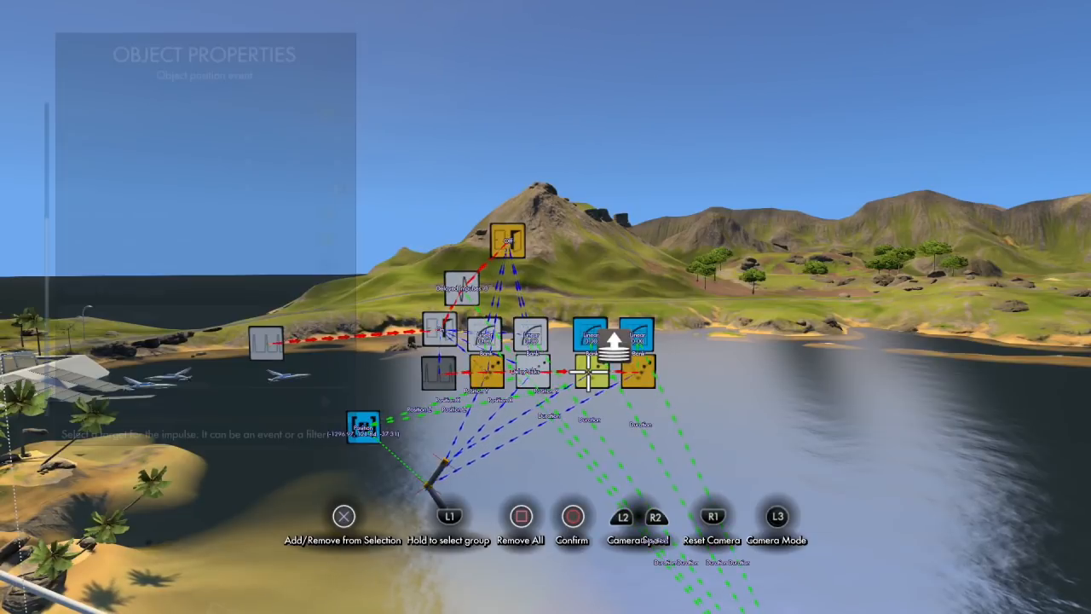
key(Return)
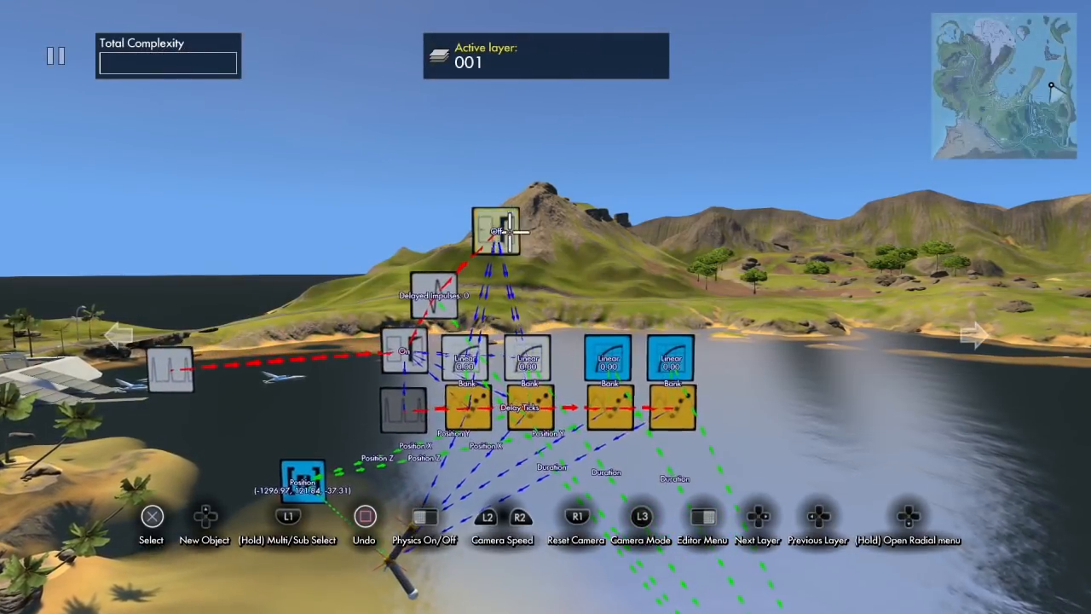
Copy the Off state event, place the copy right beside it, and set its type to On.
click(509, 246)
key(Up)
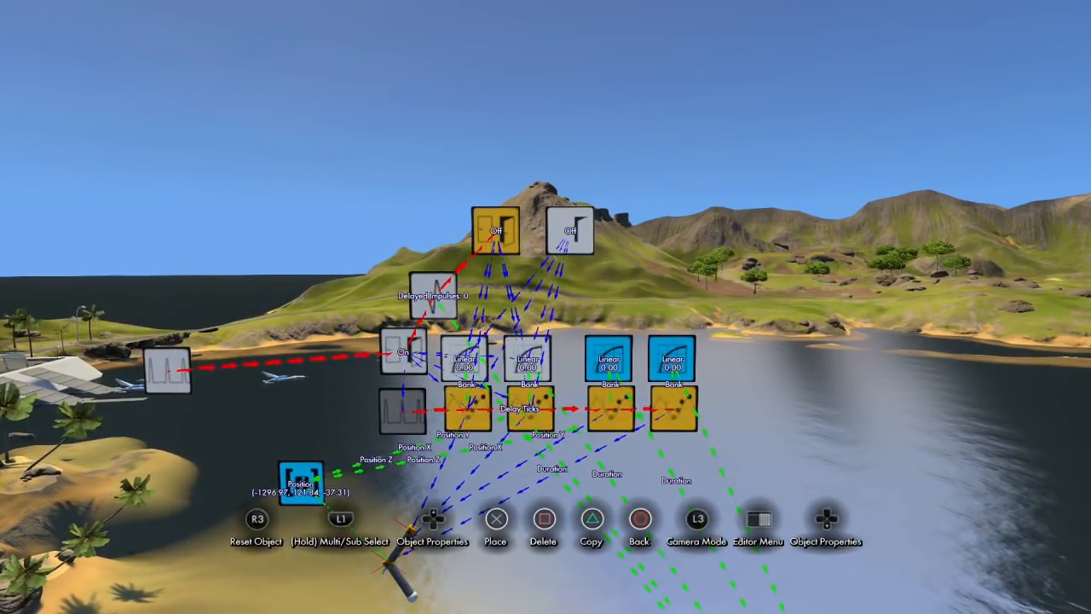
key(Down)
key(Right)
key(Down)
key(Down)
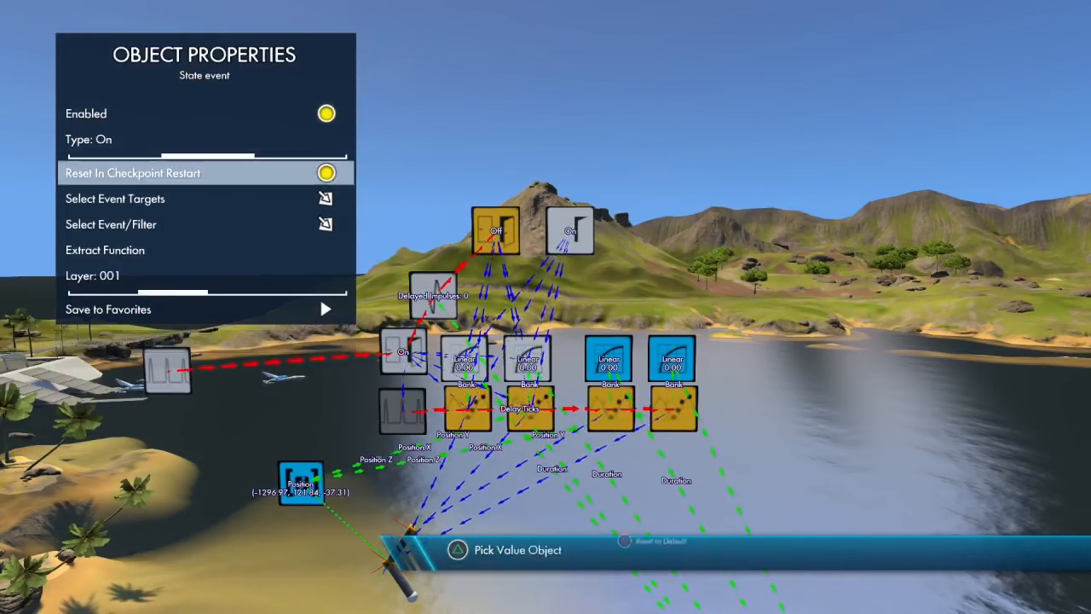
Target the two copied curves and position events with the new On state event, and make it the Off state event's event/filter target.
key(Return)
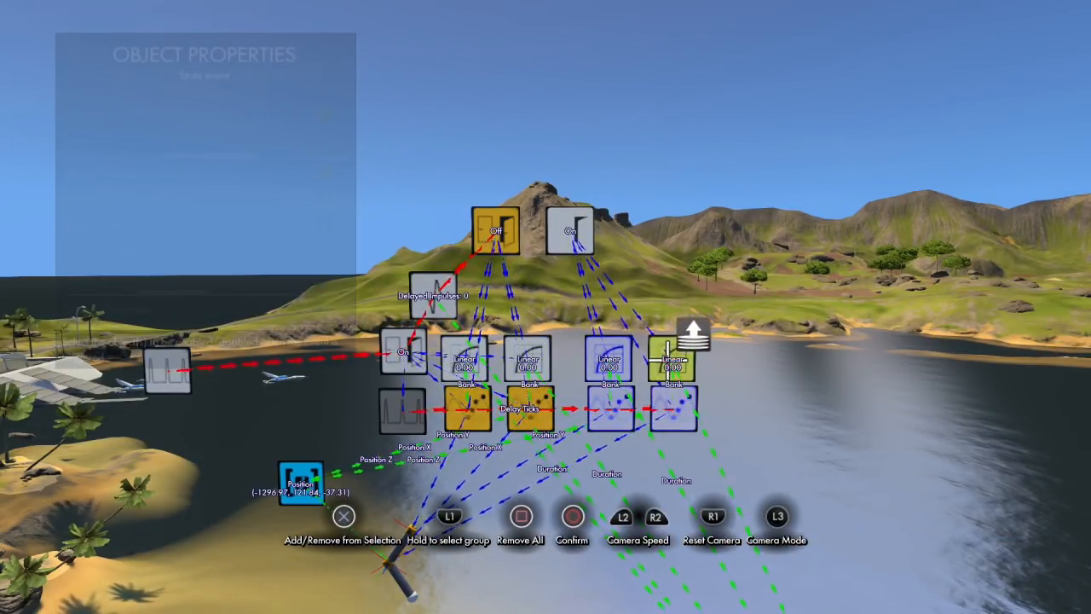
key(Escape)
click(504, 231)
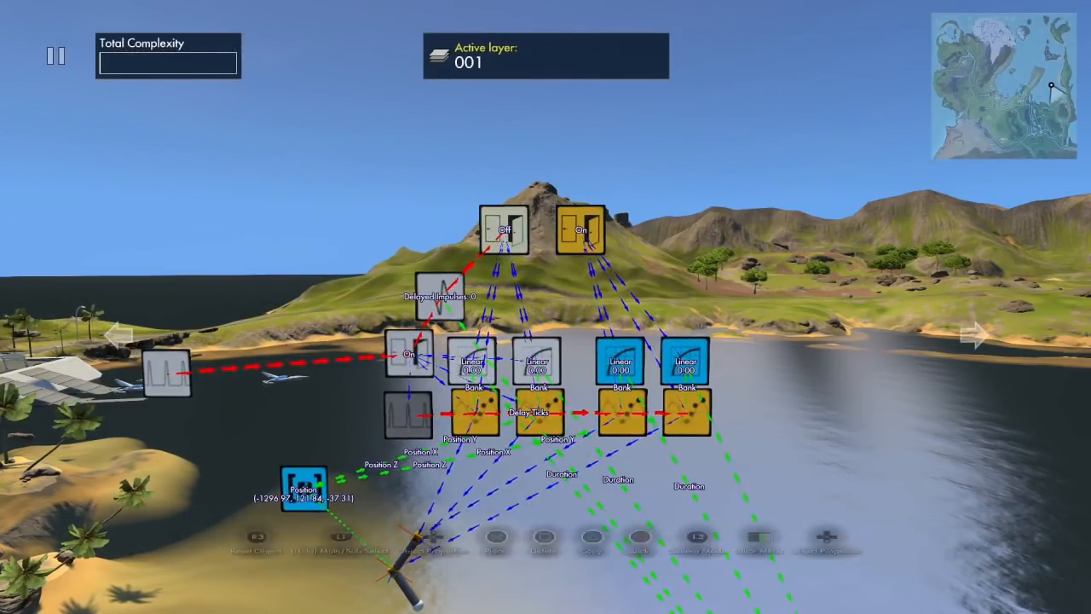
key(Up)
key(Up)
key(Up)
key(Up)
key(Up)
key(Return)
click(580, 230)
key(Return)
key(Escape)
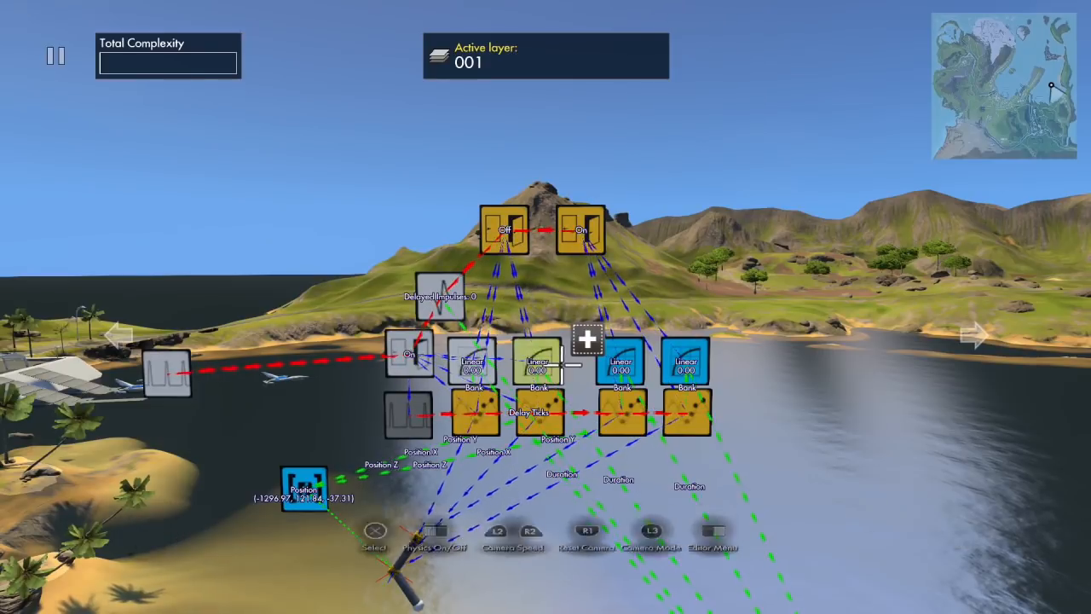
Set the End value of the first copied linear curve to 65.
click(609, 364)
key(Down)
key(Down)
key(Down)
key(Right)
key(Right)
key(Right)
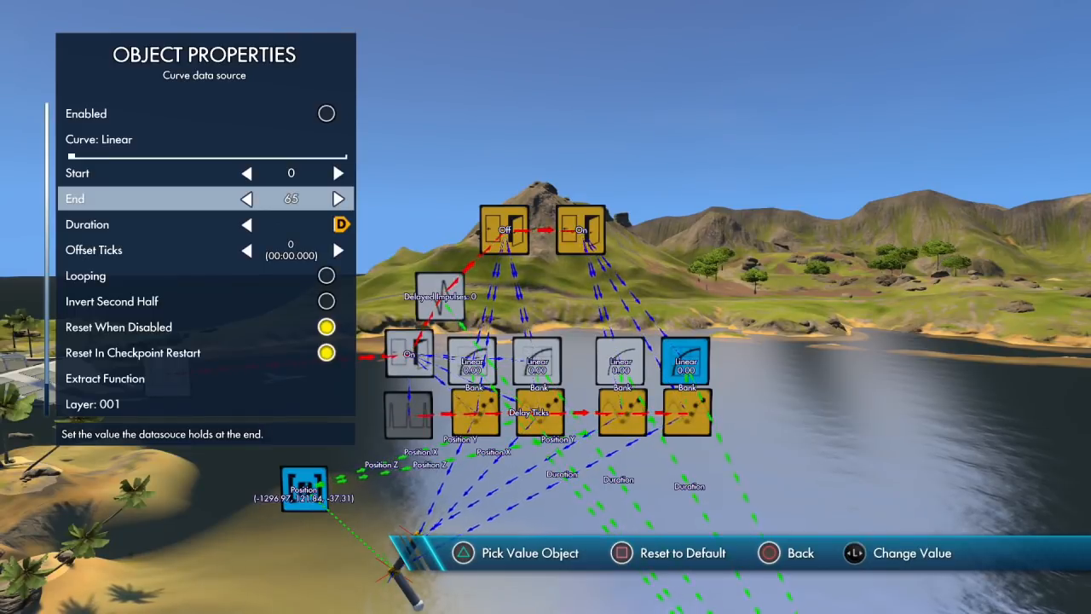
key(Escape)
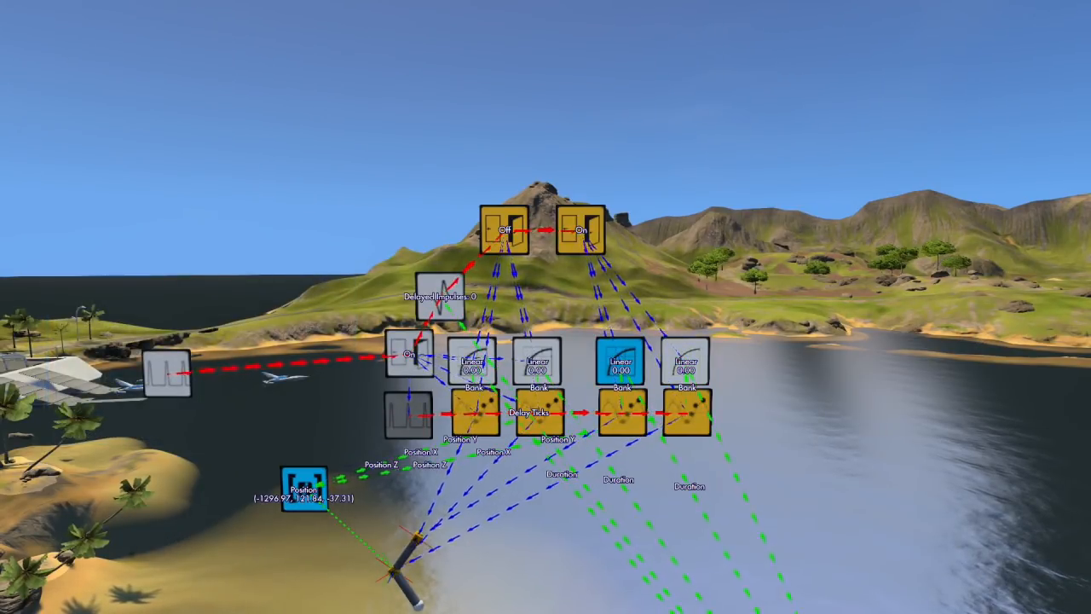
Set the End value of the second copied linear curve to 100.
key(Return)
key(Down)
key(Down)
key(Down)
key(Right)
key(Right)
key(Right)
key(Right)
key(Right)
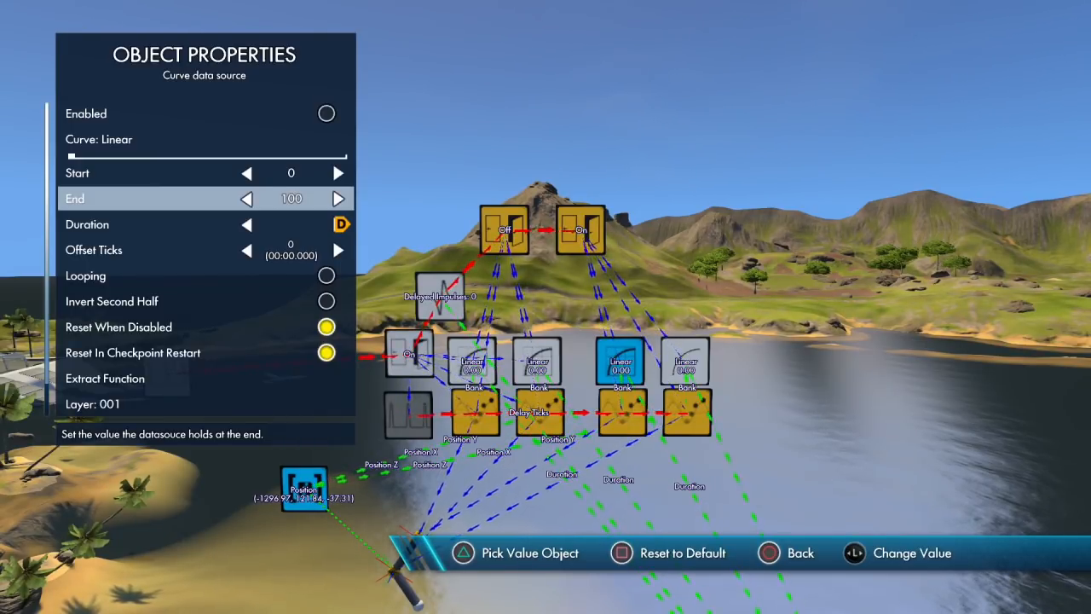
key(Escape)
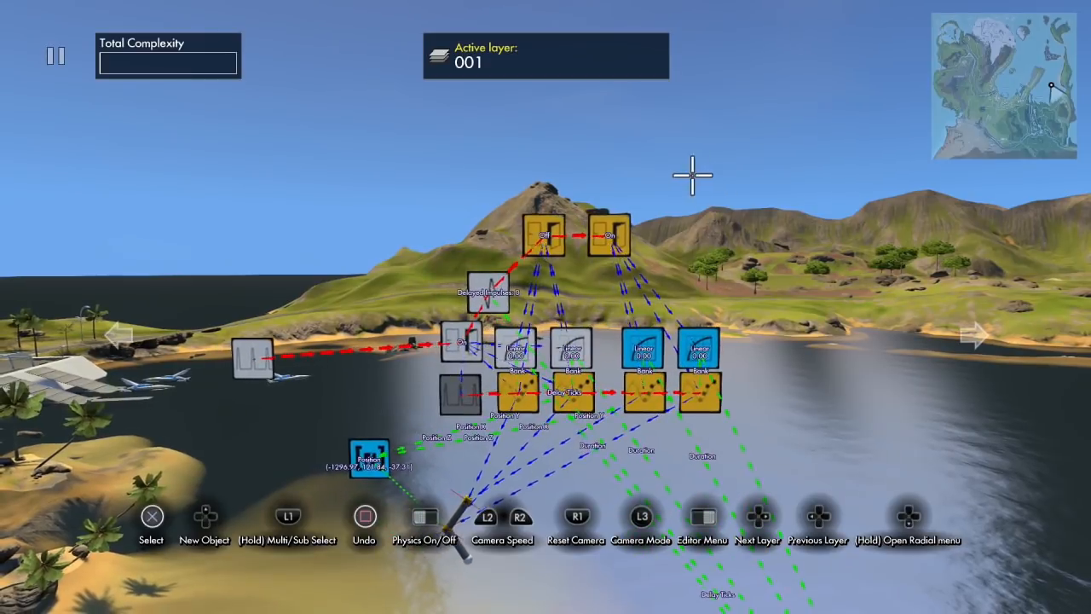
Copy the impulse delay filter, place the copy beyond the new On state event, and clear the copy's event/filter targets.
click(503, 292)
key(ctrl+c)
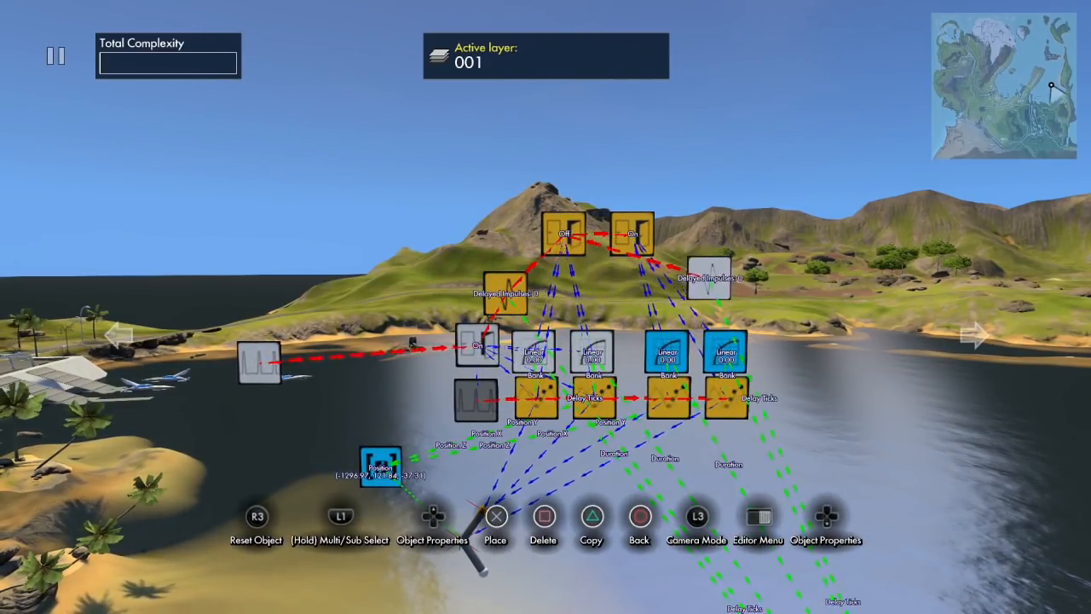
key(Down)
key(Down)
key(Down)
key(Down)
key(Return)
key(Return)
key(Escape)
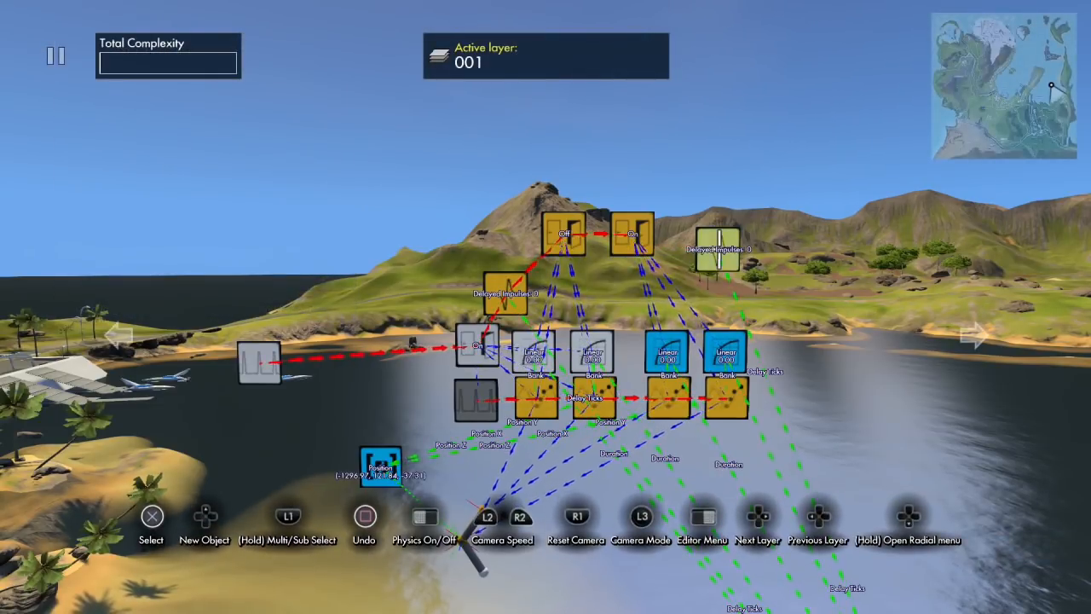
Set the copied impulse delay filter as the event/filter target of the On state event beside it.
key(Return)
key(Down)
key(Down)
key(Down)
key(Return)
key(Return)
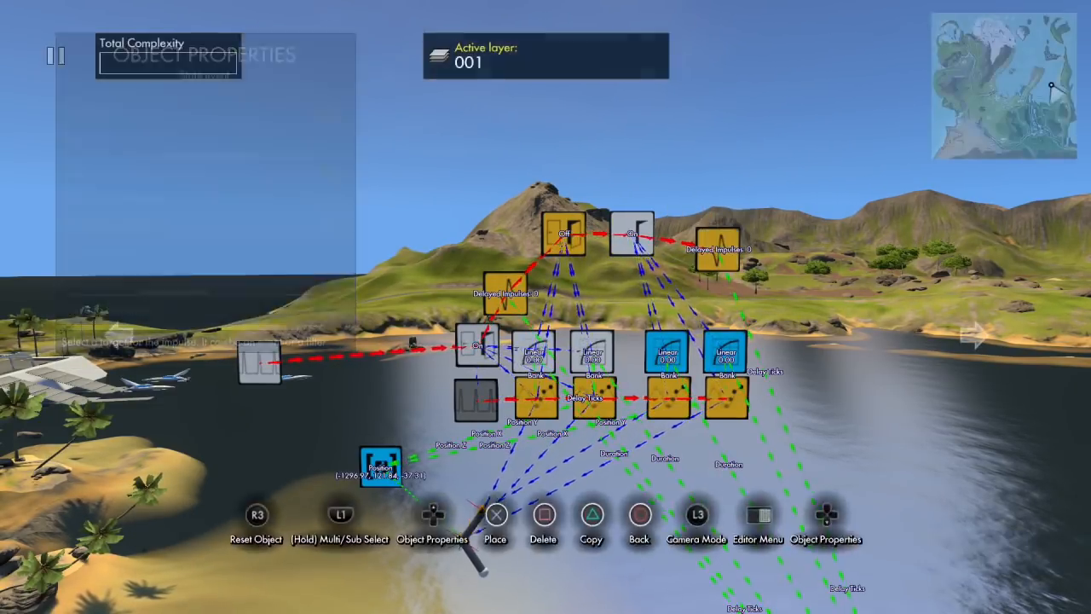
key(Escape)
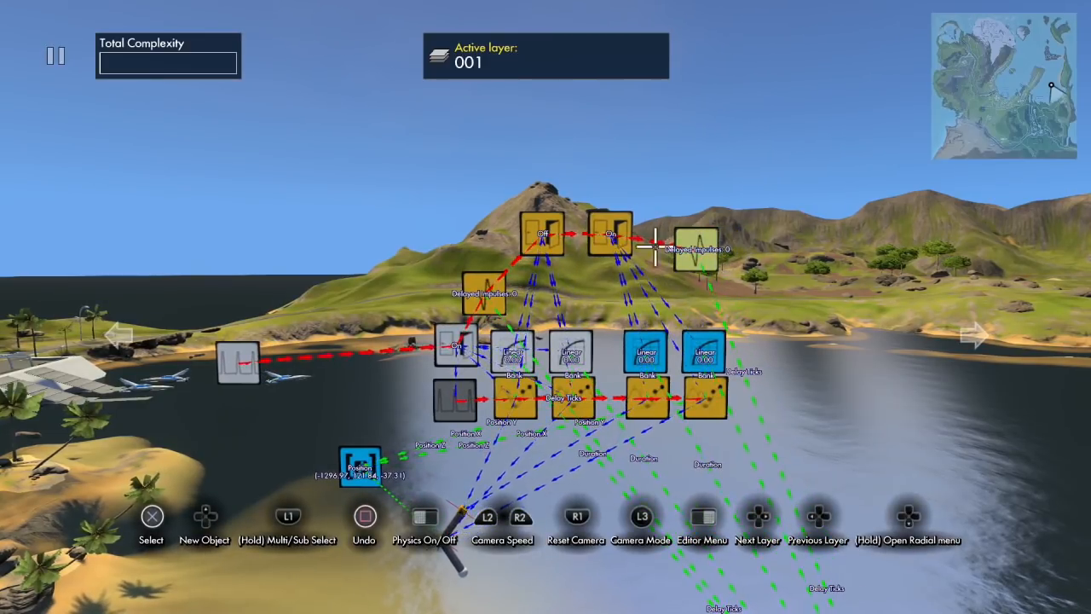
Copy that On state event, place the copy above the second delay filter, and set its type to Off.
click(614, 230)
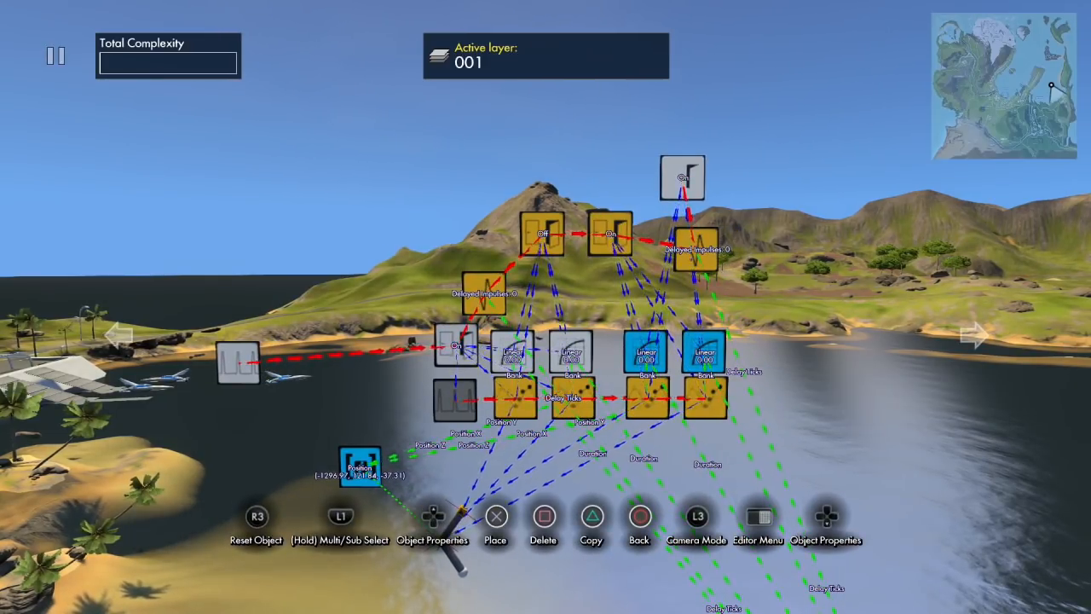
key(Up)
key(Down)
key(Left)
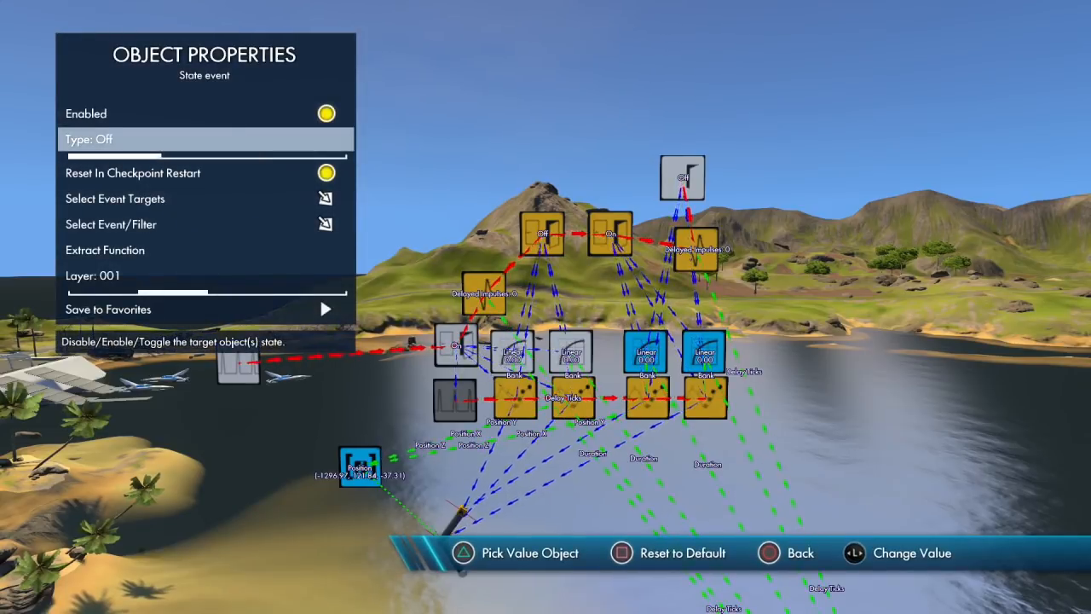
key(Escape)
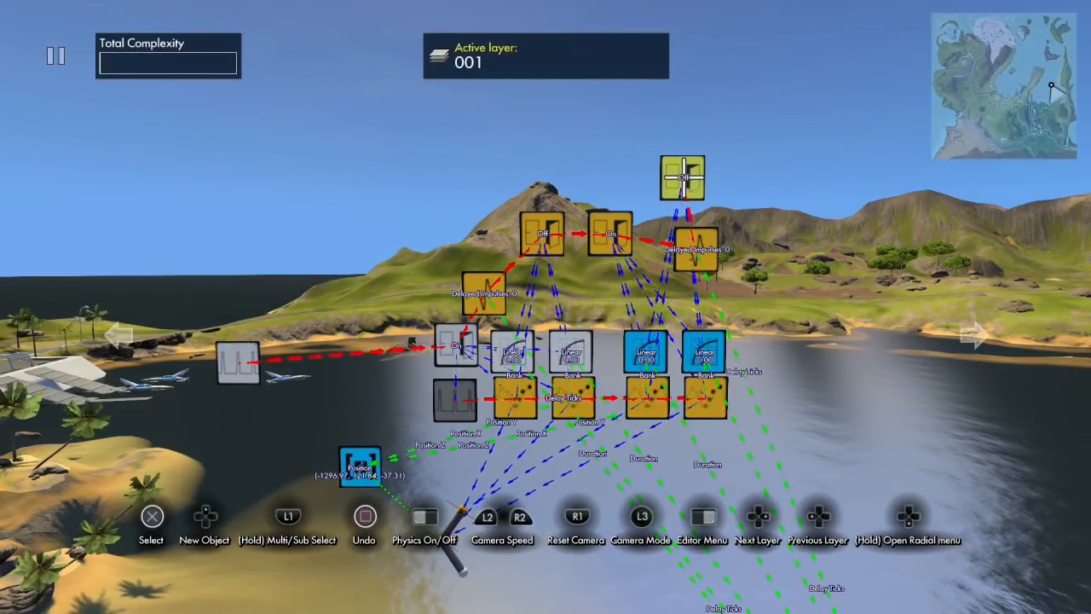
Copy the new Off state event, place the copy next to it, and set its type to On.
click(682, 177)
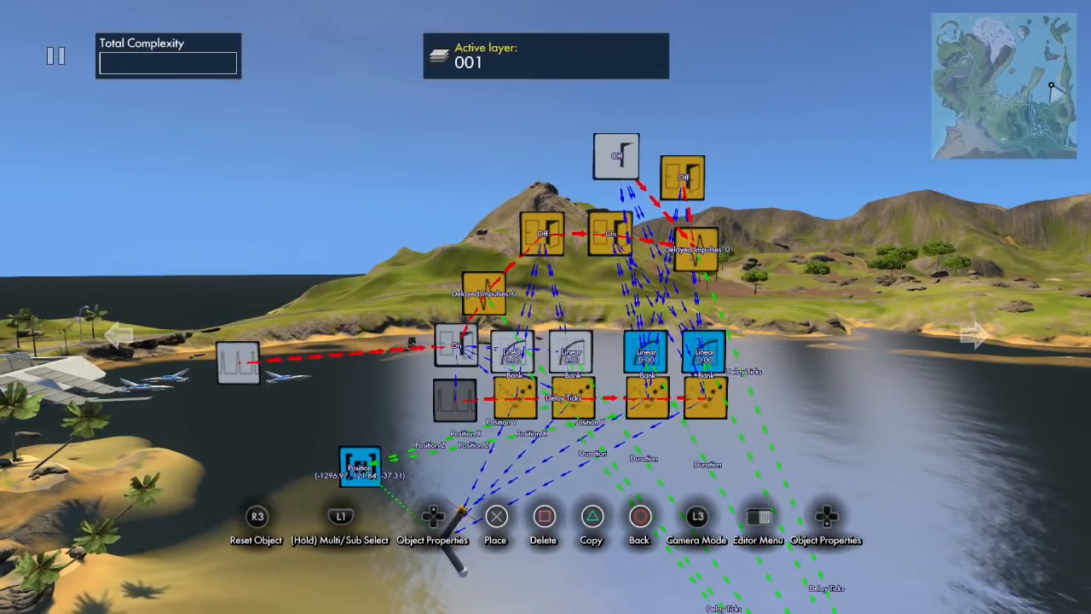
key(Up)
key(Down)
key(Down)
key(Up)
key(Right)
Change the newest On state event's targets to the two original linear curves and their position events.
key(Down)
key(Down)
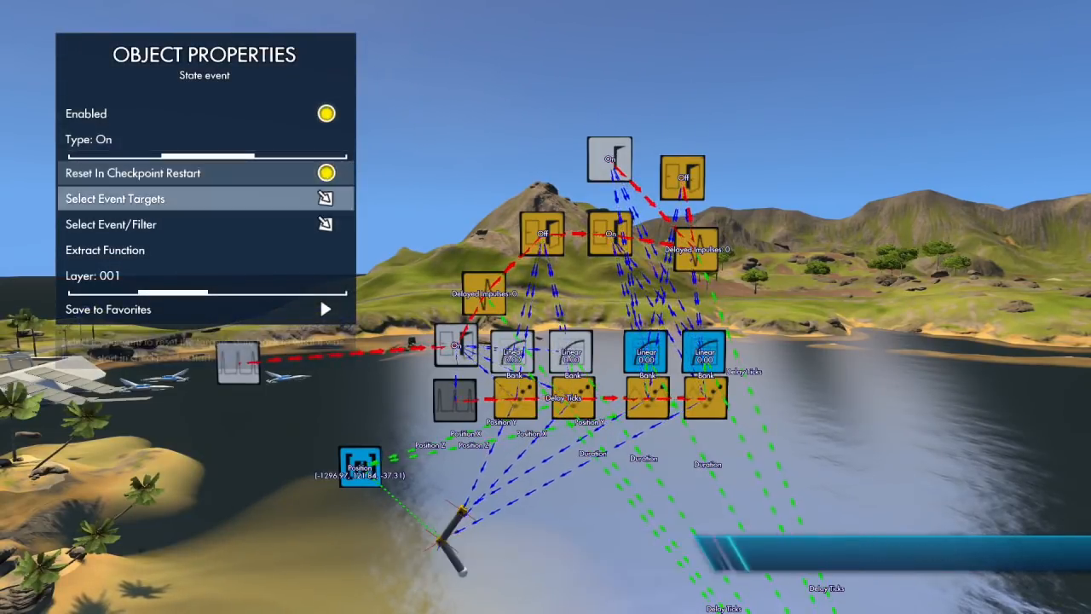
key(Return)
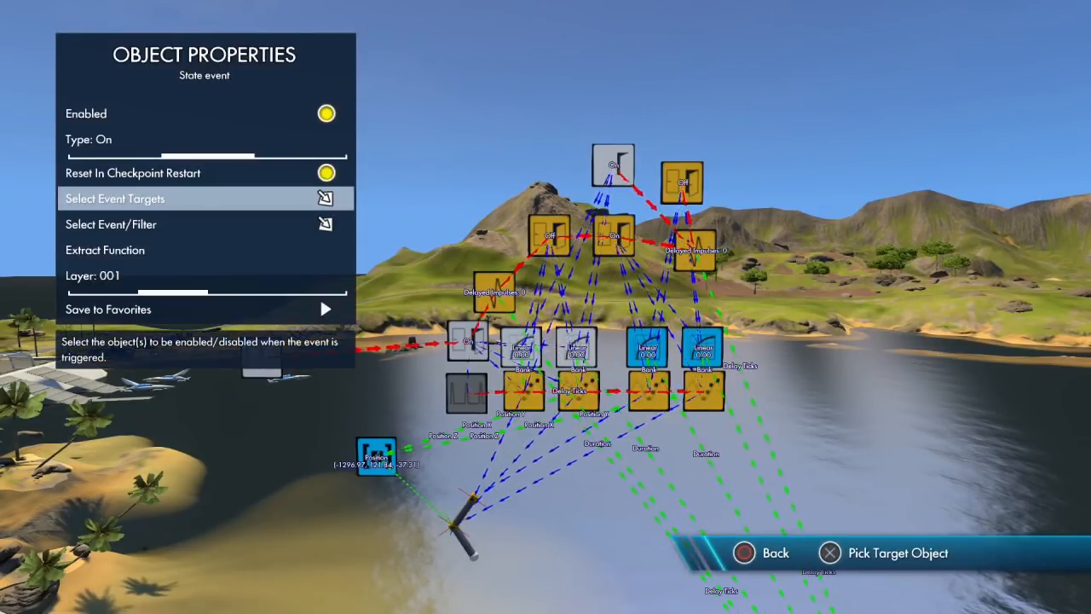
Retarget the top On state event's impulse to the impulse delay filter above the first On state event.
key(Down)
key(Return)
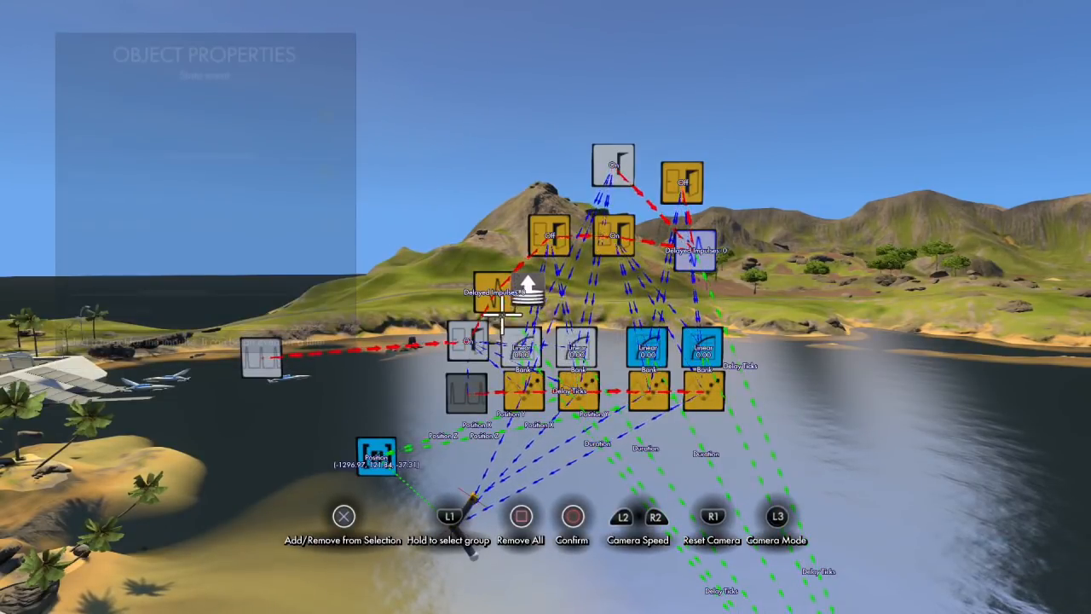
key(Return)
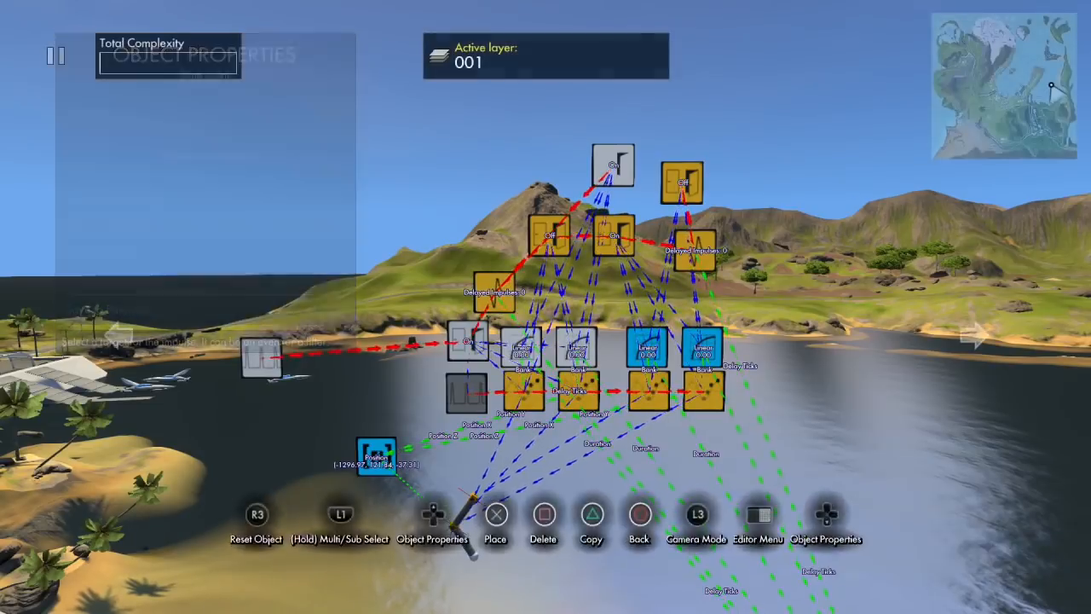
Move the top On state event so it sits above the Off state event in the upper row.
click(613, 162)
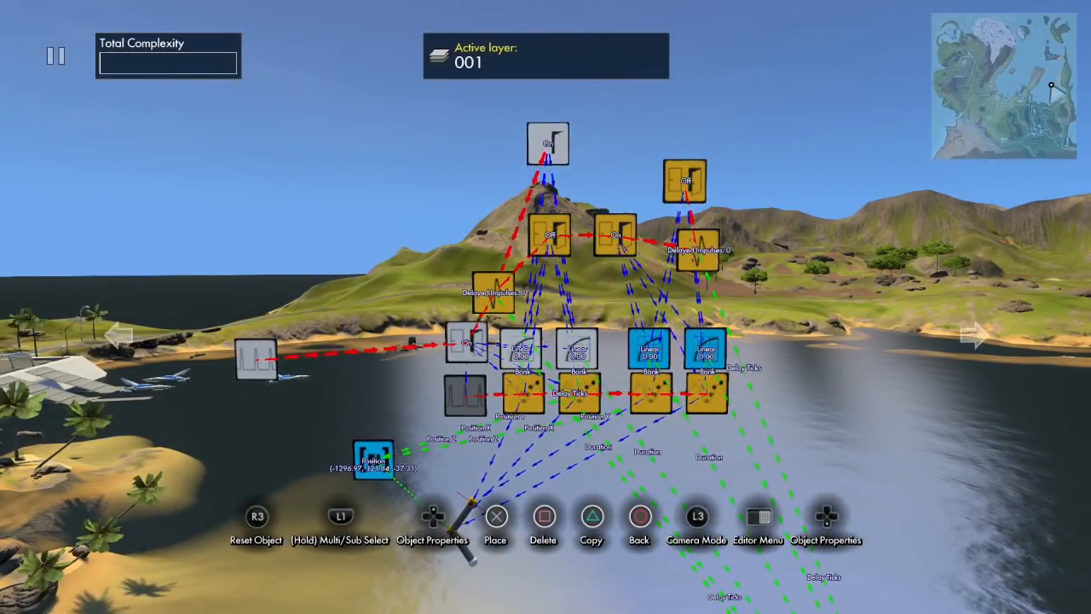
click(547, 101)
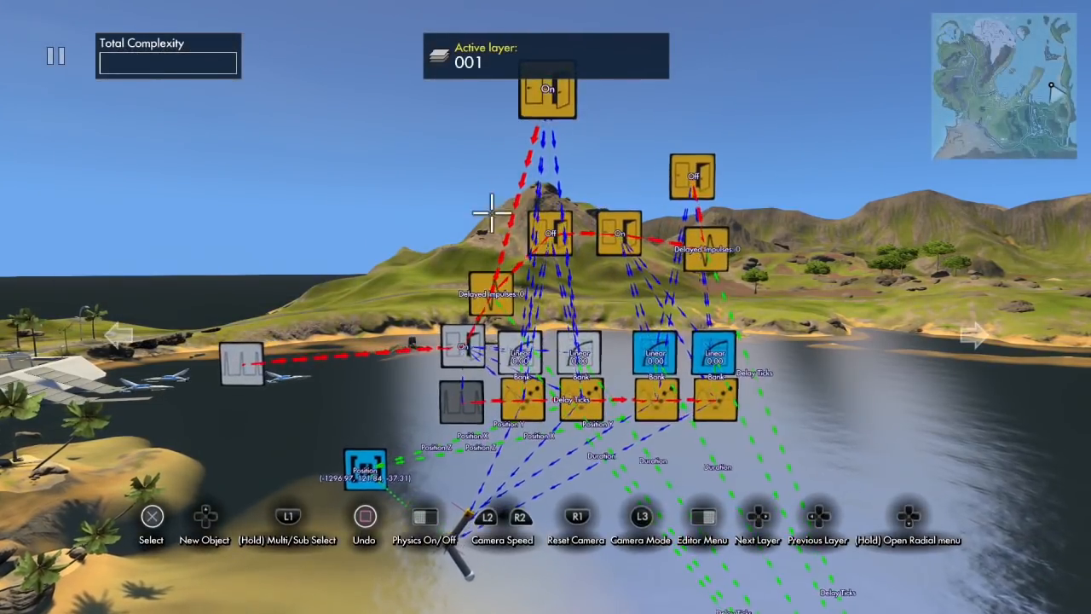
click(560, 83)
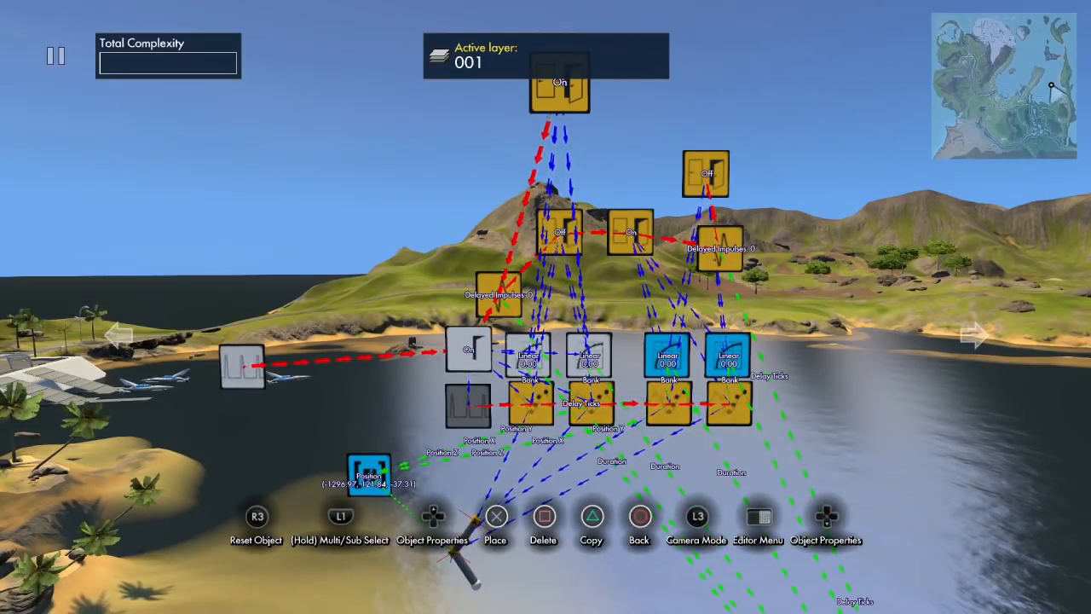
click(560, 83)
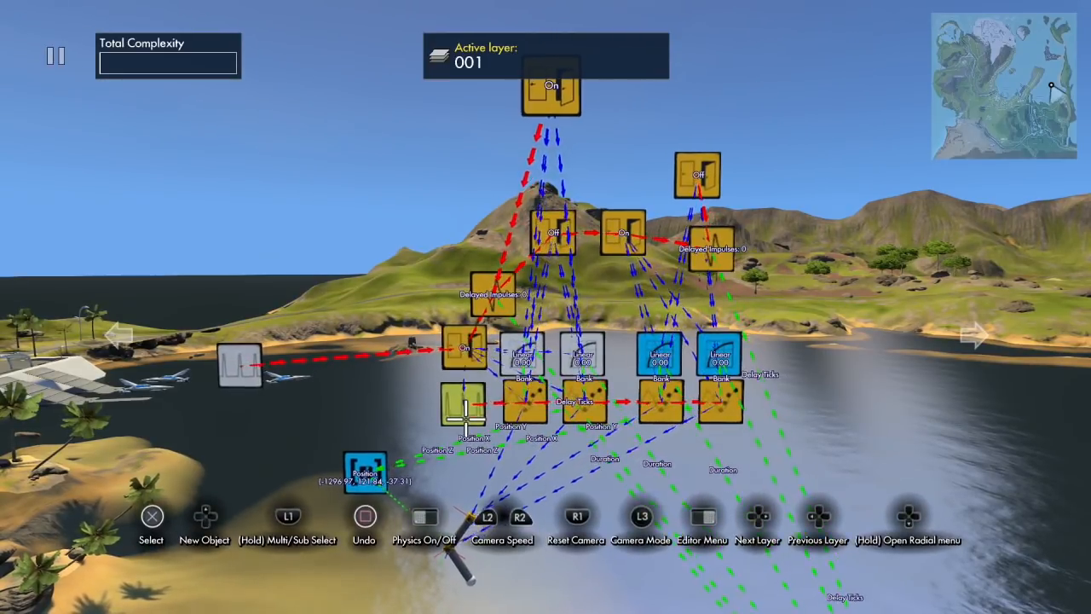
click(552, 89)
click(552, 90)
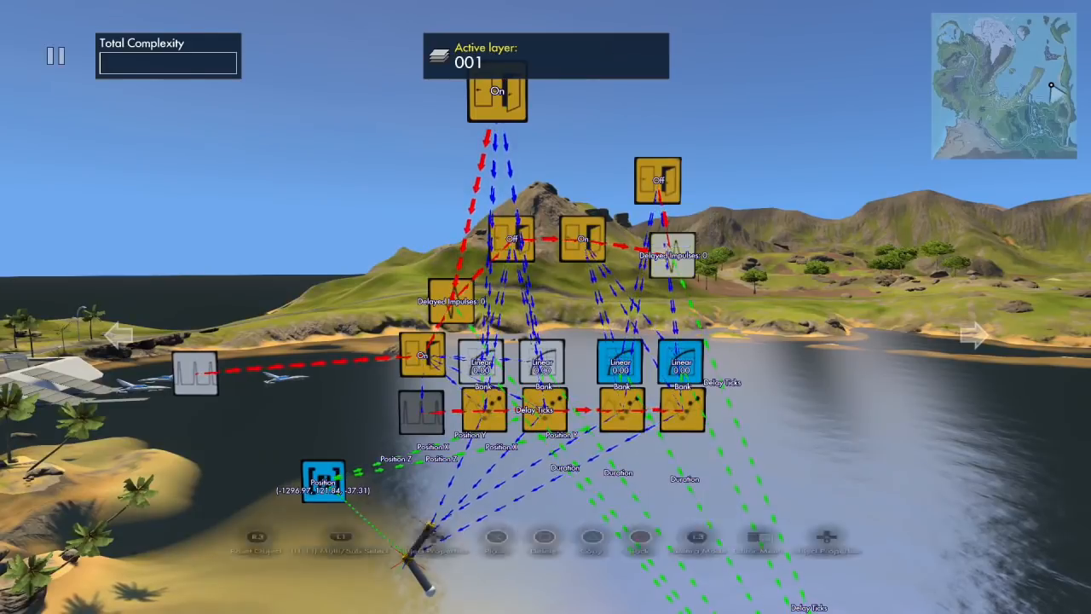
Check the impulse target of the impulse delay filter below the separate Off state event.
click(671, 252)
key(Down)
key(Down)
key(Down)
key(Return)
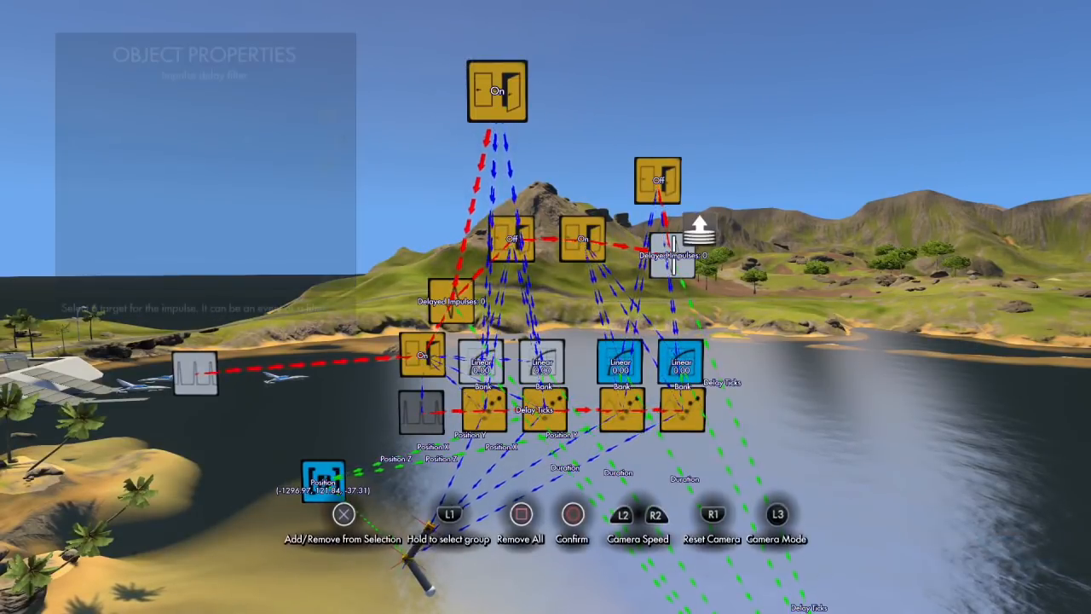
click(665, 178)
key(Escape)
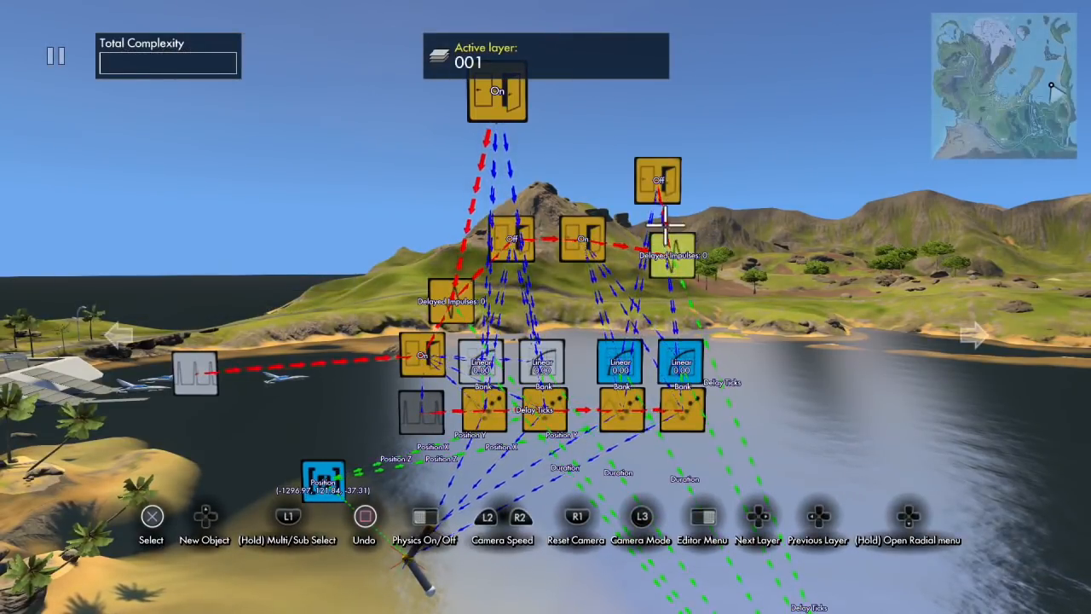
Set the separate Off state event's impulse target to the topmost On state event.
click(658, 179)
key(Down)
key(Down)
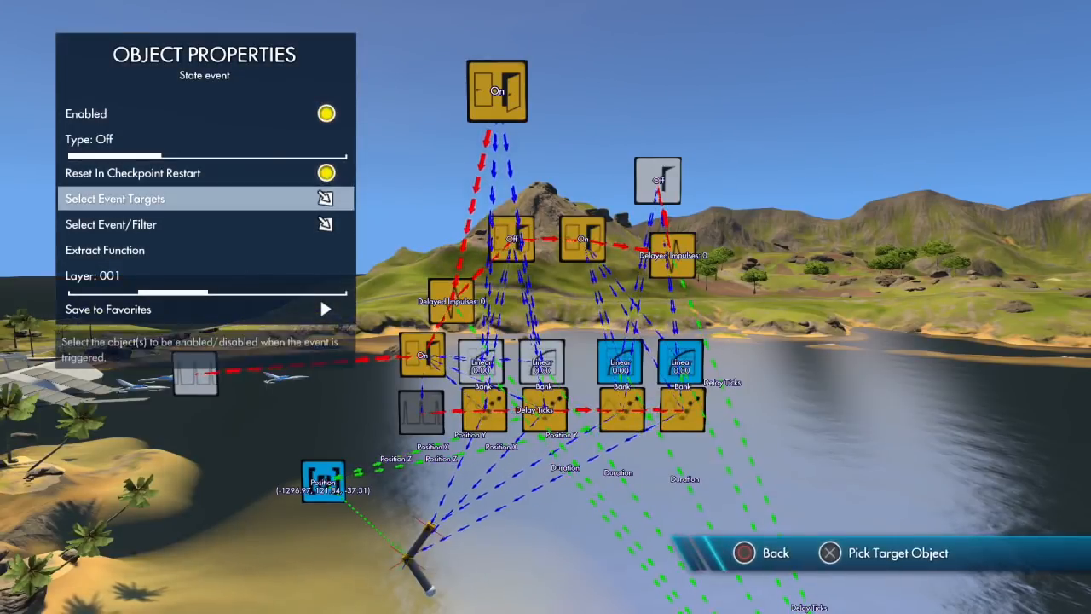
key(Return)
key(Return)
key(Escape)
key(Escape)
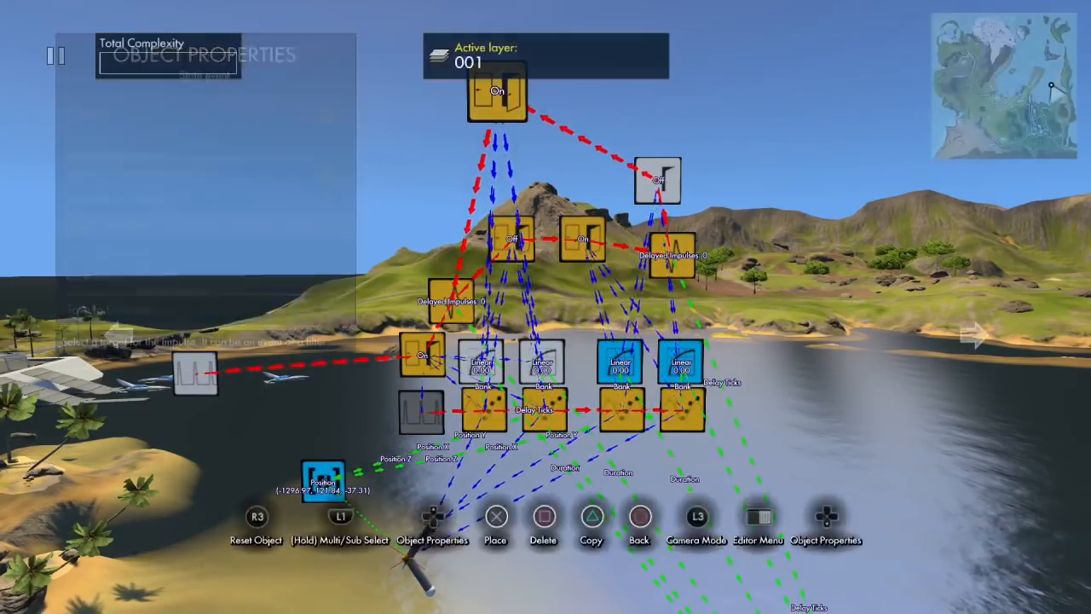
Lower the topmost On state event until it is just above the Off state event, and toggle the physics.
click(520, 115)
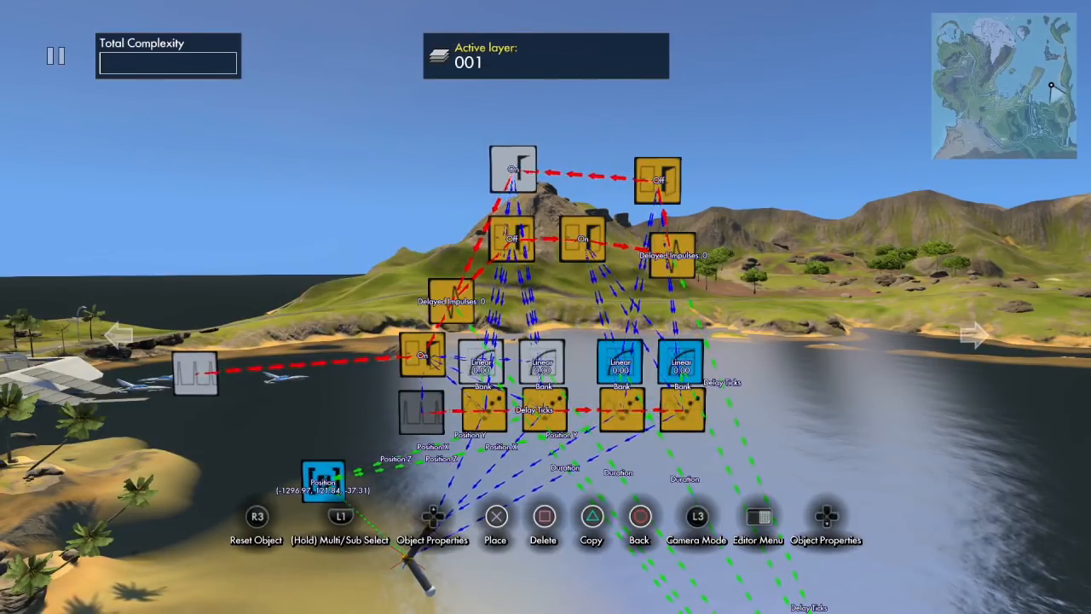
click(513, 170)
key(space)
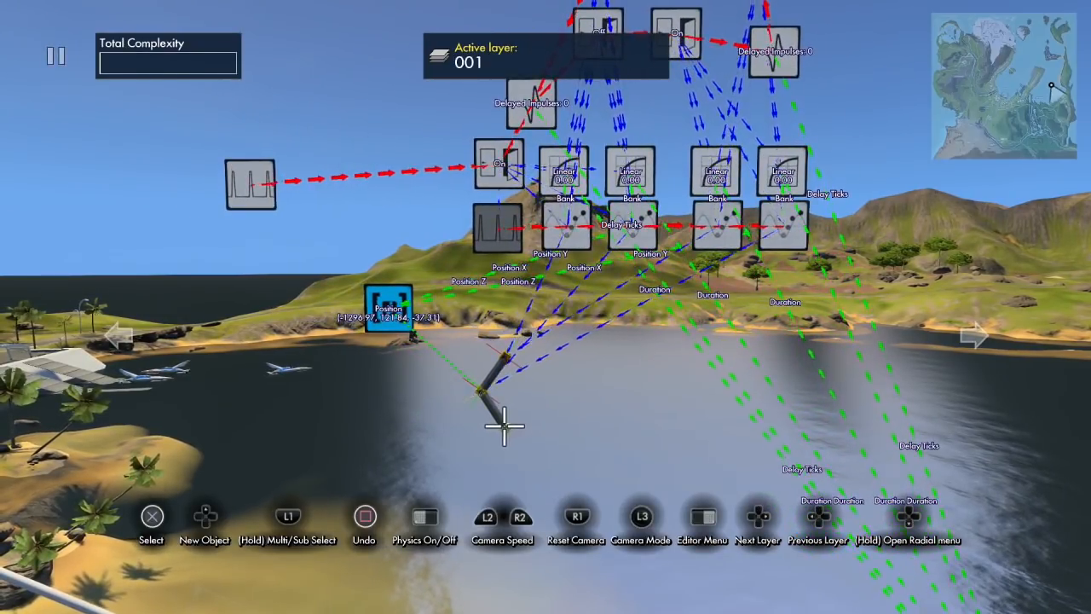
Rotate the jointed limb's lower segment to hang almost vertically, and preview its motion with physics.
click(504, 427)
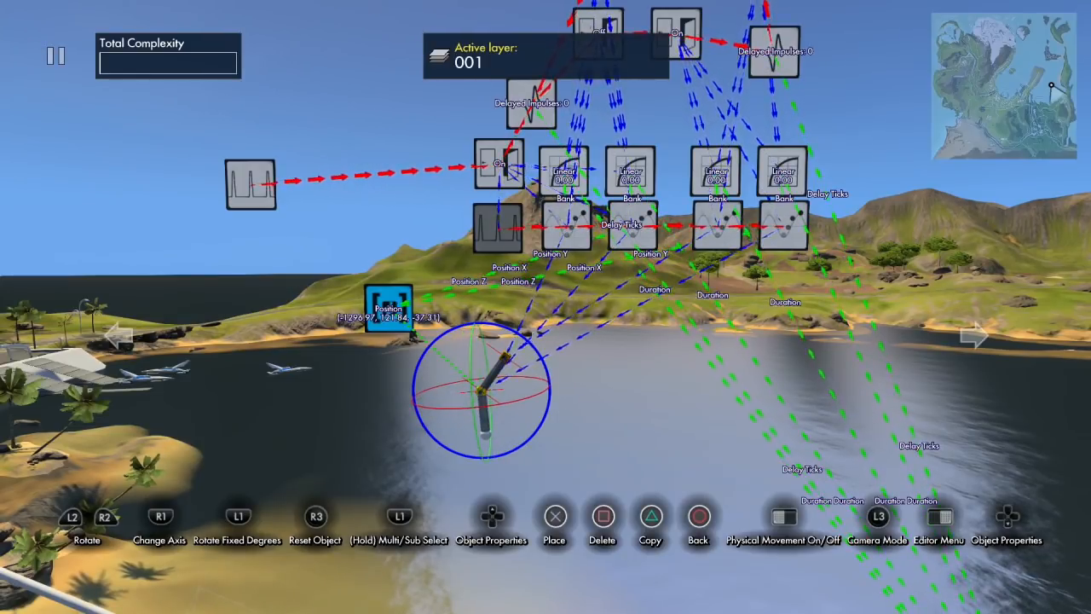
click(482, 388)
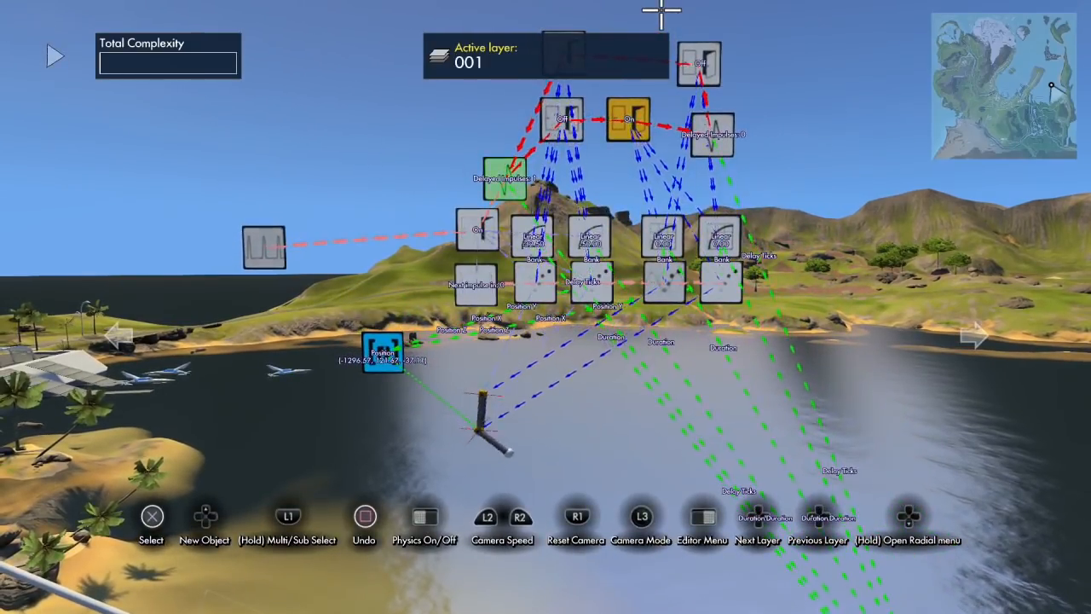
key(space)
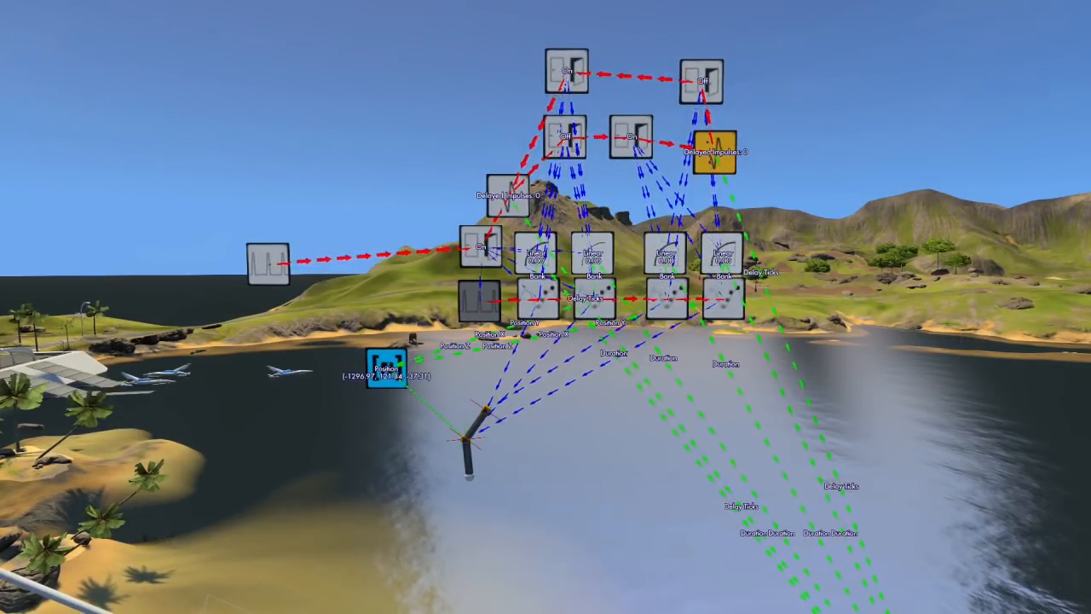
Set the End value of the second curve data source to -125 and of the fourth one to 122.
click(633, 242)
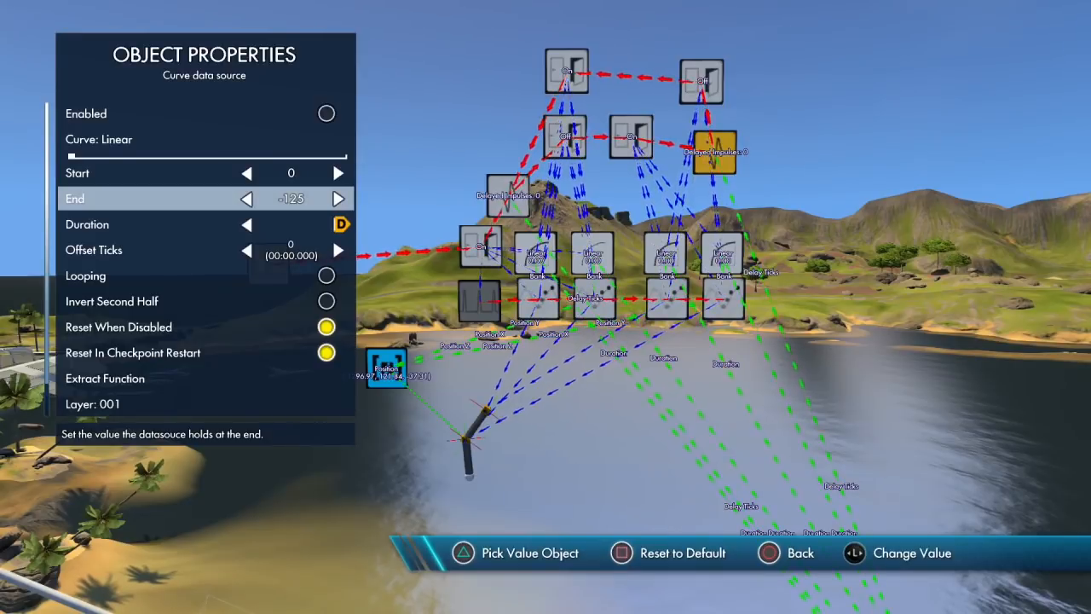
key(Escape)
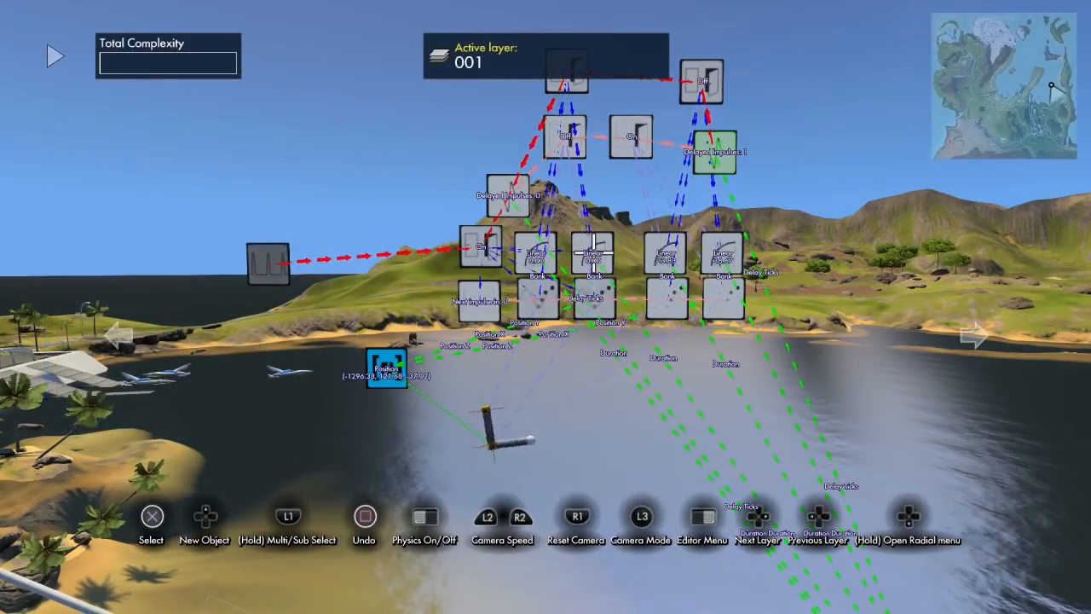
click(706, 260)
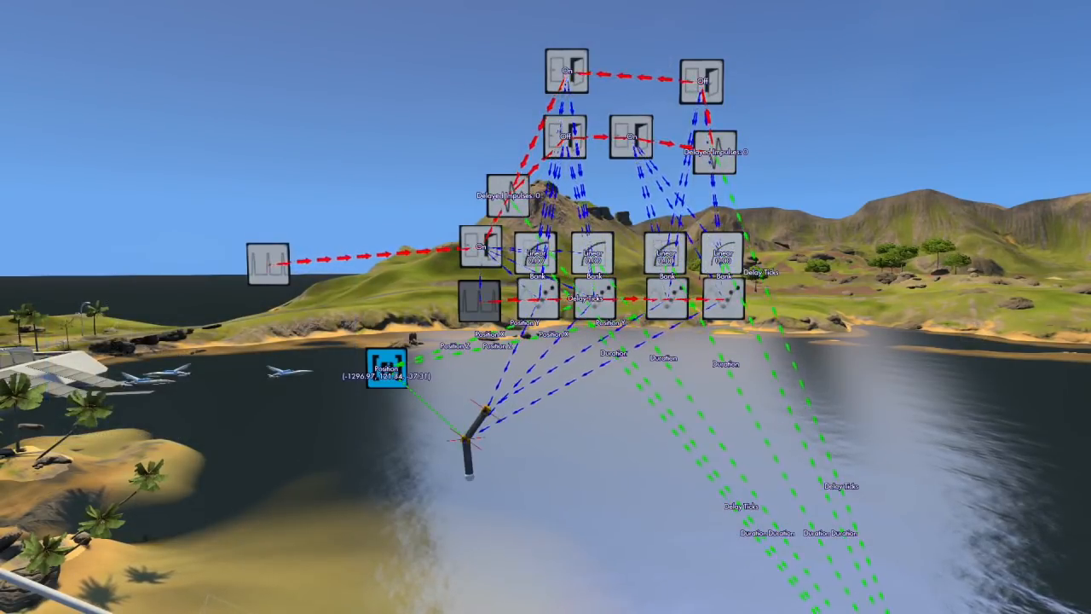
key(Down)
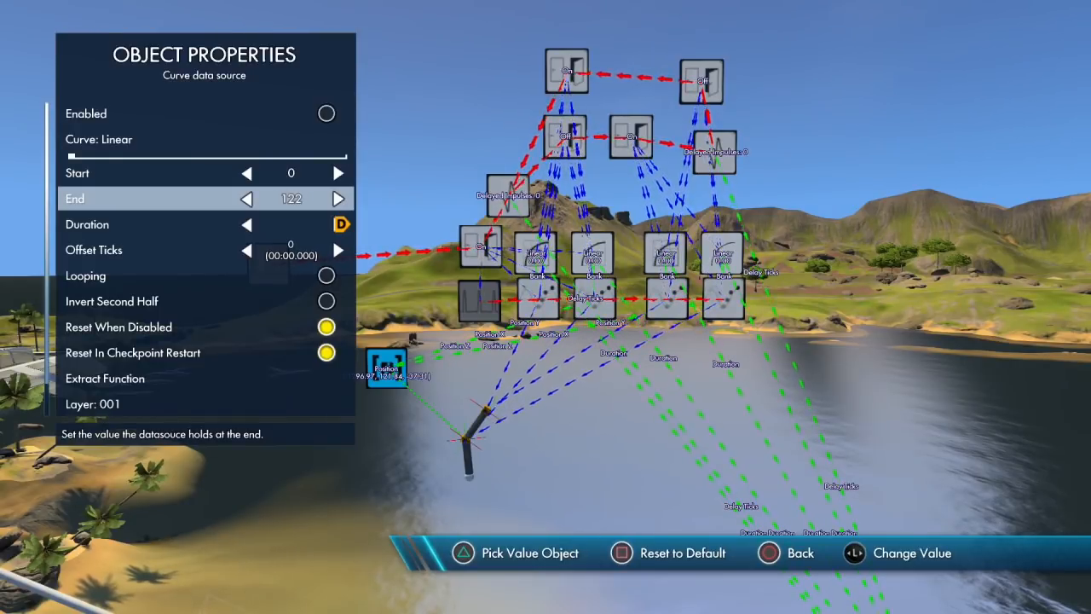
key(Escape)
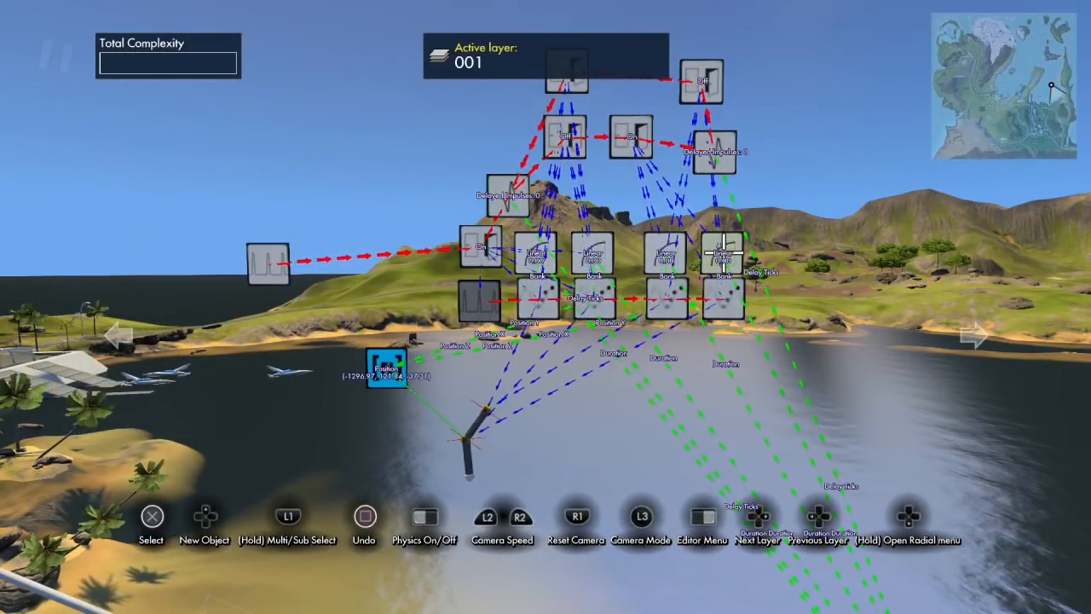
Delete both arms of the stick figure on the road, including the remaining arm's lower segment.
scroll(724, 254, down, 3)
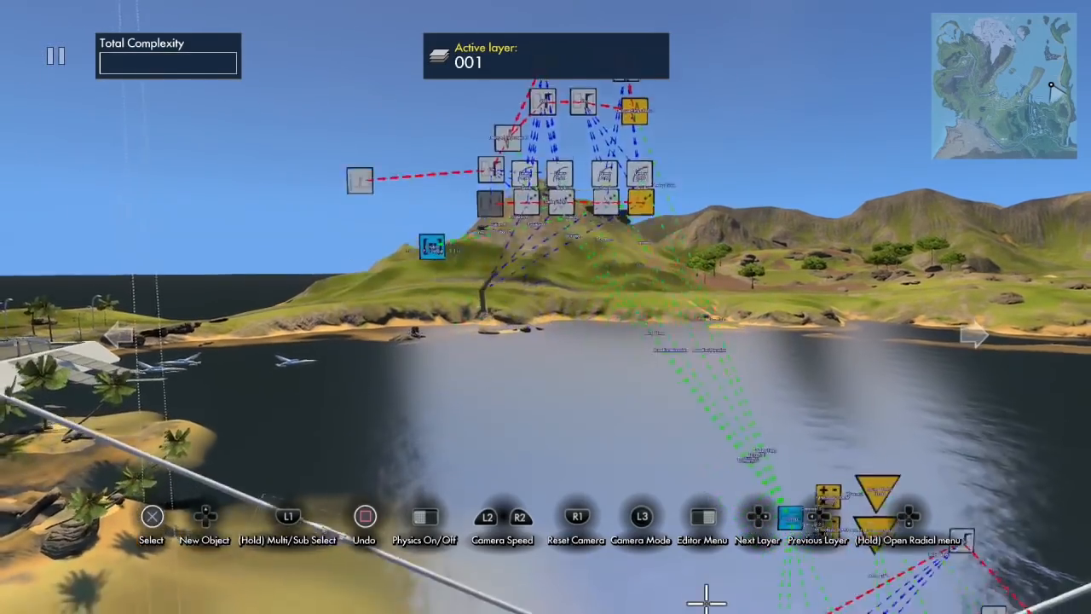
scroll(706, 597, down, 5)
scroll(697, 570, up, 5)
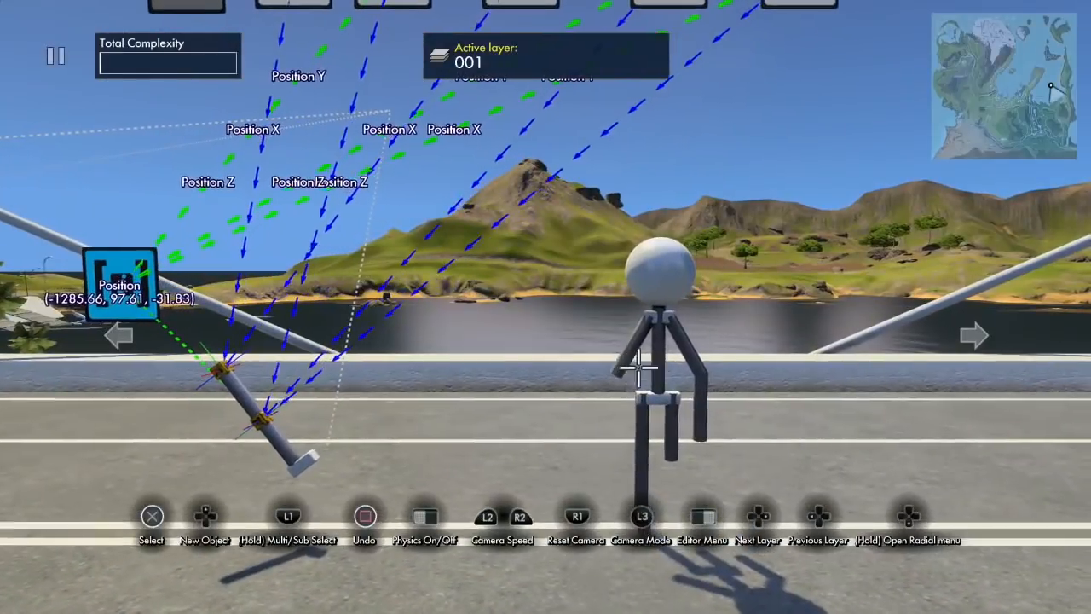
click(622, 363)
key(Delete)
click(665, 358)
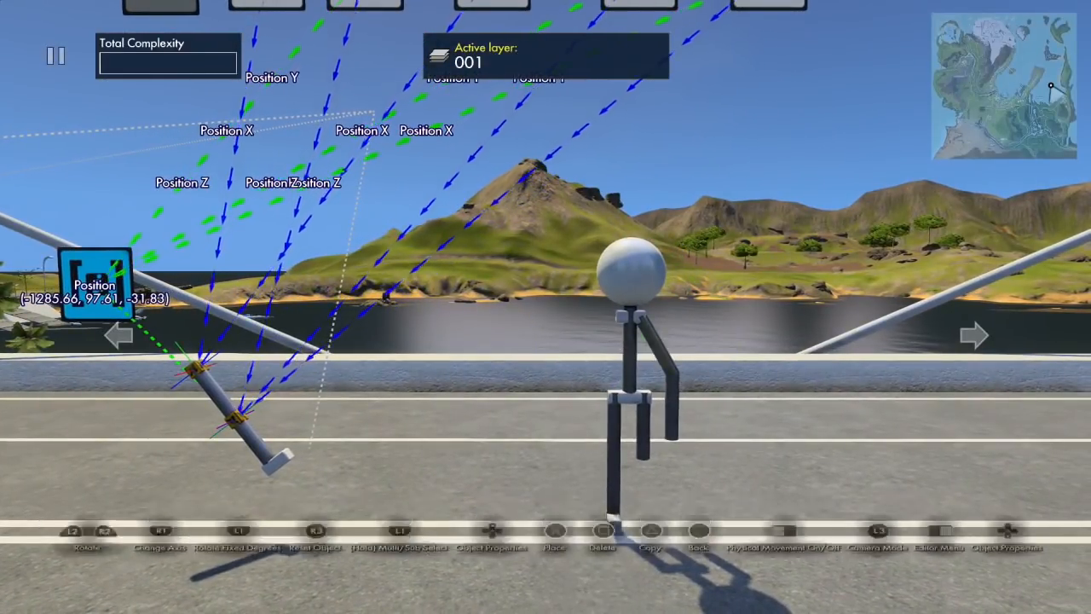
key(Delete)
click(661, 395)
key(Delete)
Delete both of the stick figure's legs and raise the head well above the torso.
click(636, 448)
key(Delete)
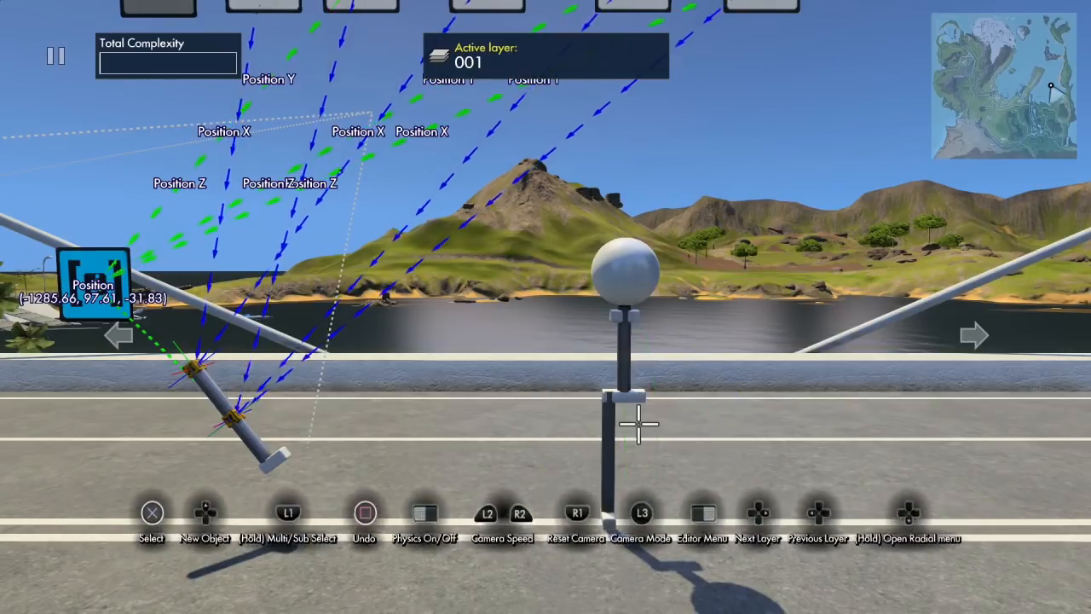
click(608, 445)
key(Delete)
click(609, 461)
key(Delete)
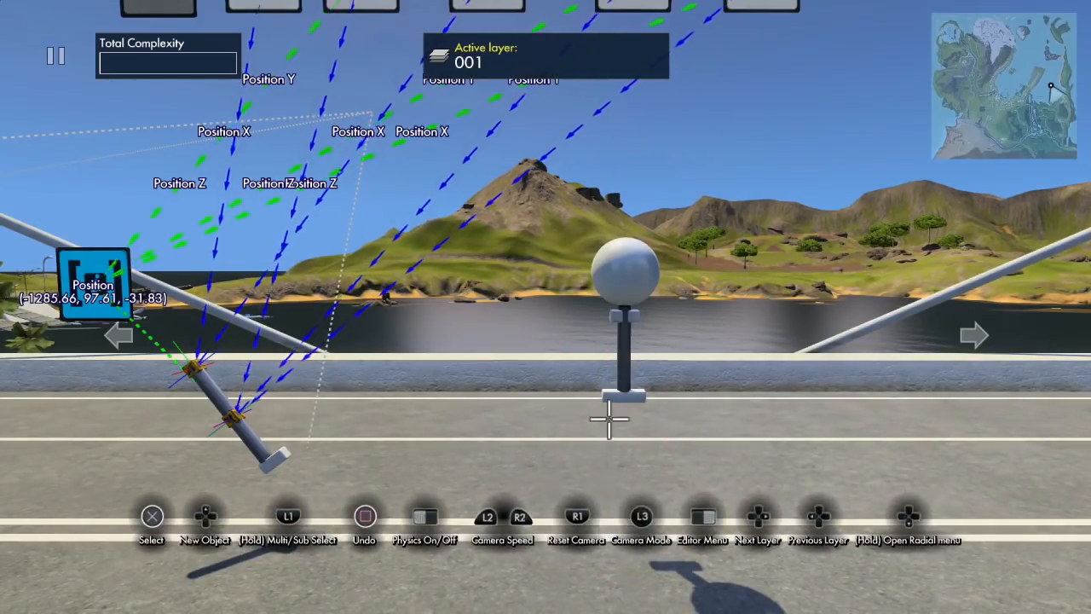
drag(619, 275, 628, 165)
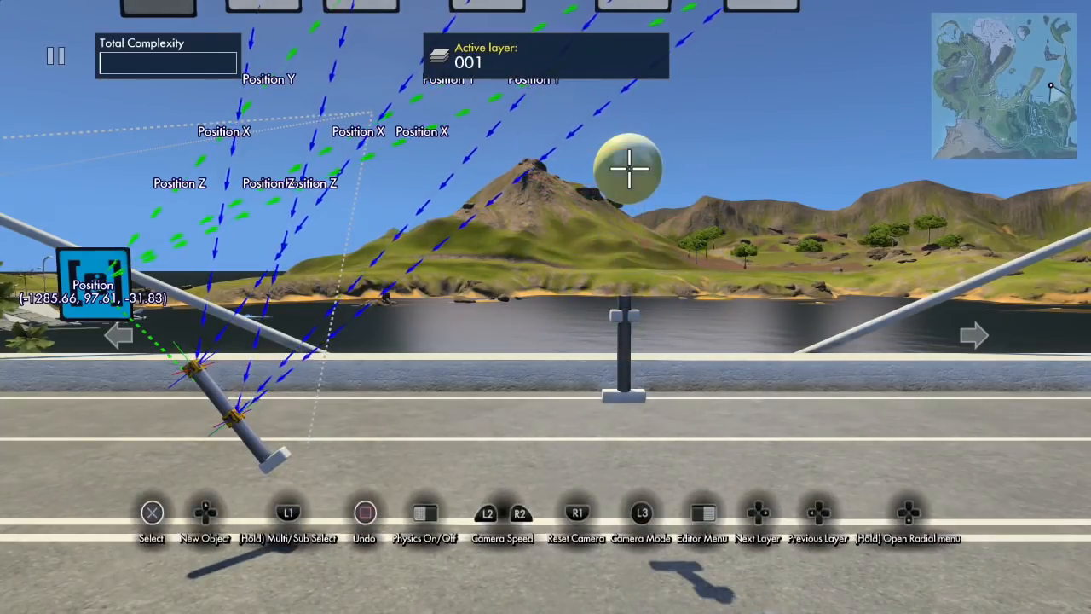
Add an Object glue tool from the common physics tools near the stick figure's head.
key(Up)
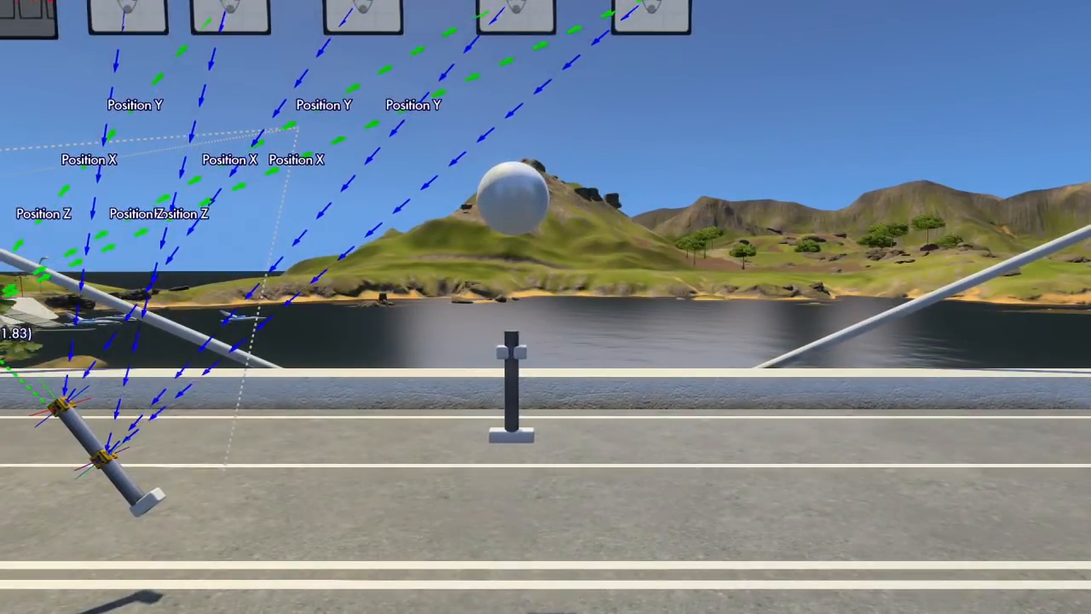
key(Escape)
key(Left)
key(Left)
key(Left)
key(Left)
key(Left)
key(Left)
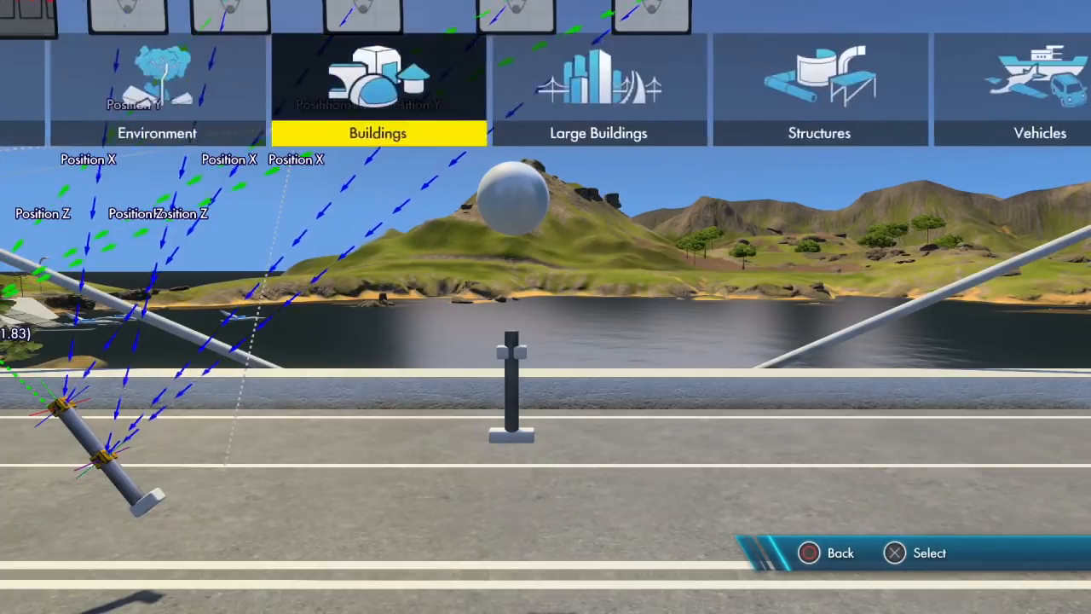
key(Left)
key(Left)
key(Left)
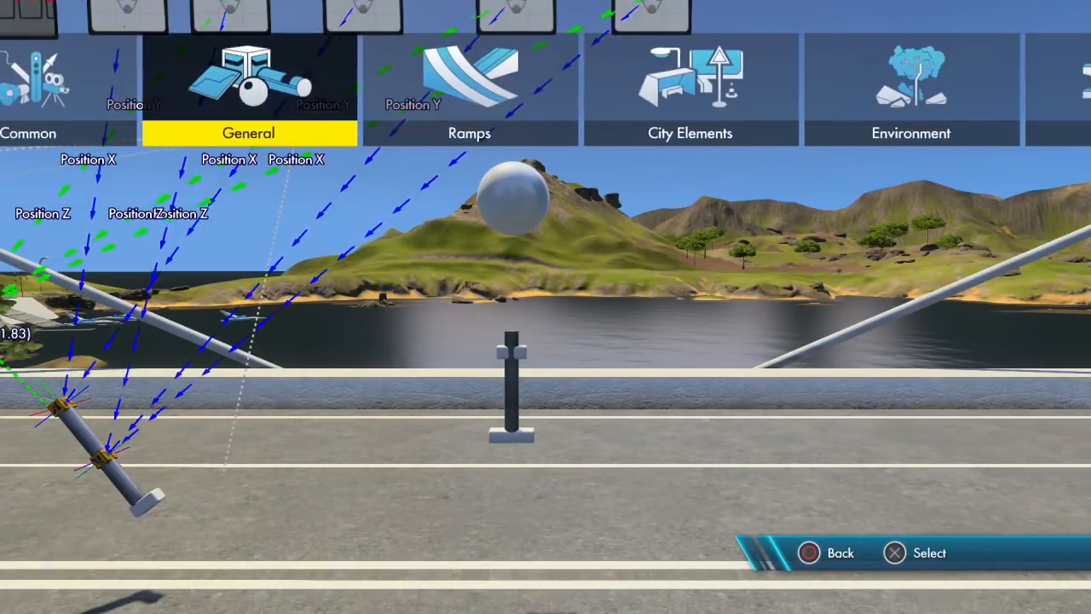
key(Return)
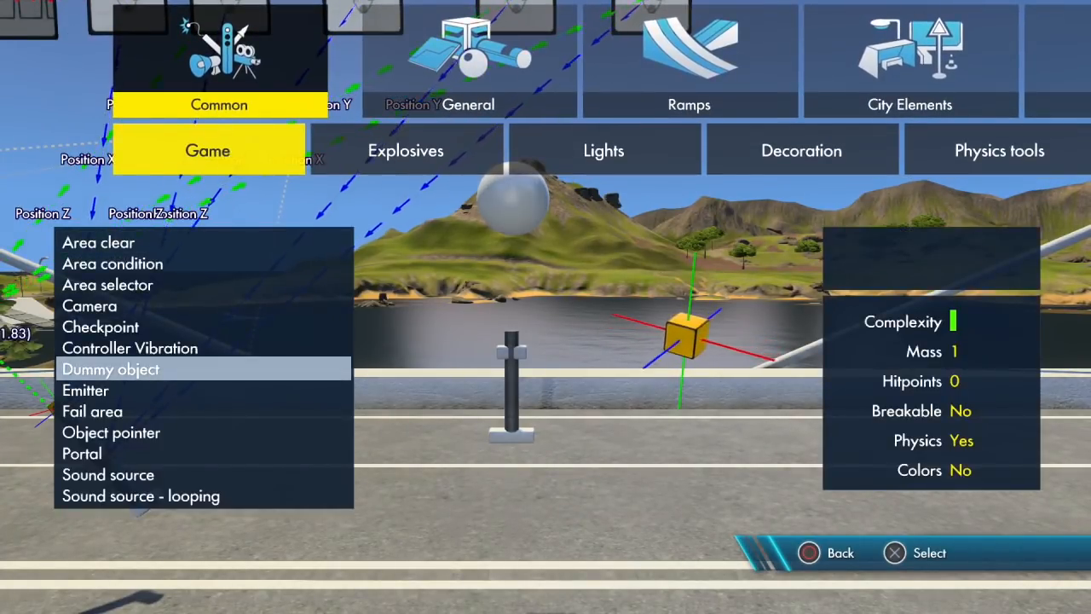
key(Right)
key(Right)
key(Right)
key(Right)
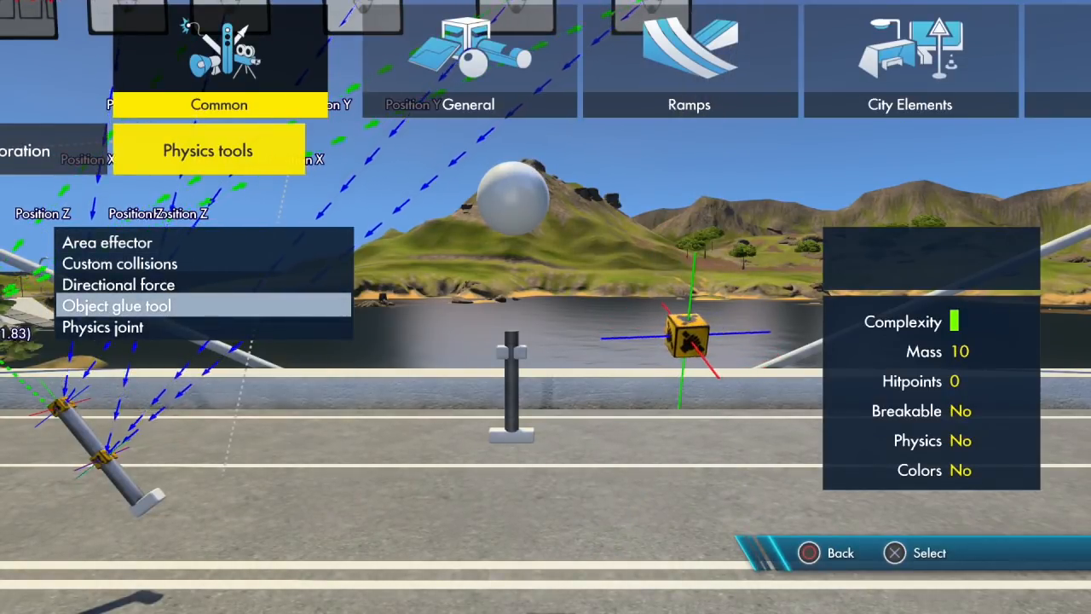
key(Return)
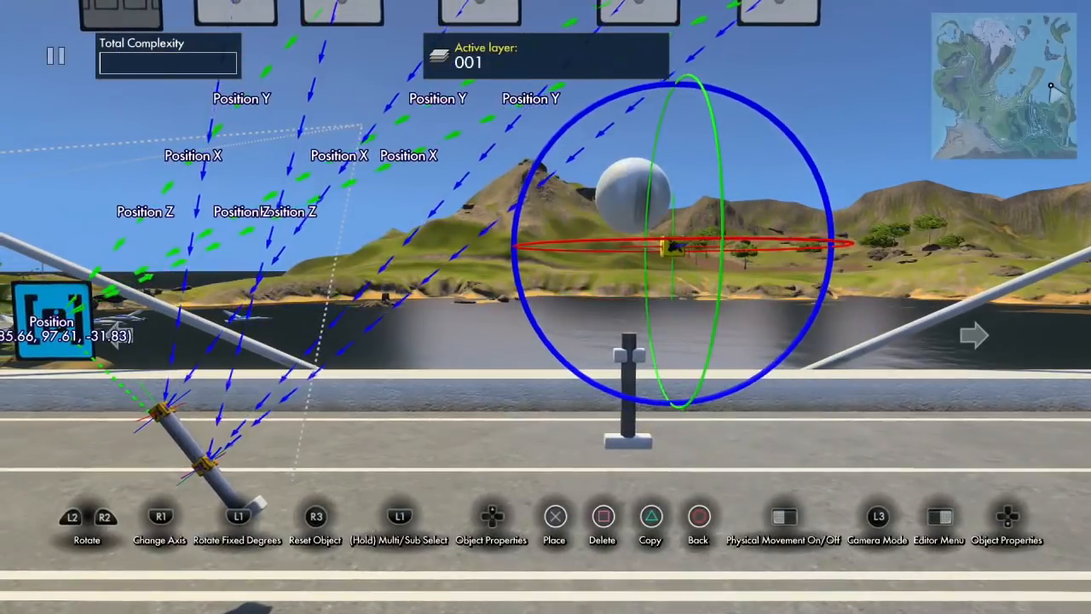
Add the stick figure's head sphere to the glue group as a glue member.
key(Up)
key(Down)
key(Down)
key(Down)
key(Down)
key(Down)
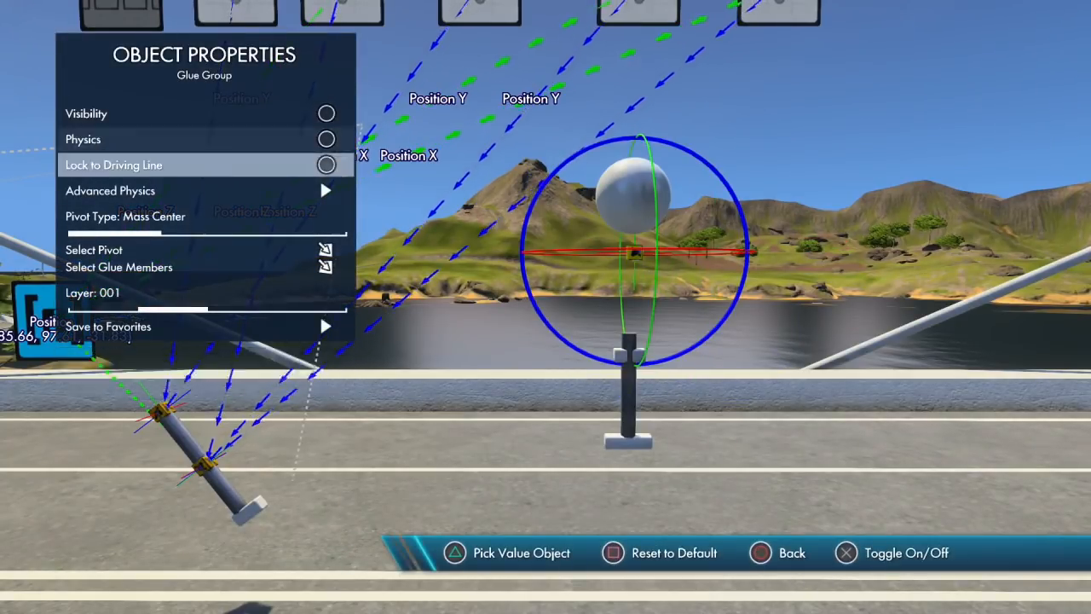
key(Down)
key(Return)
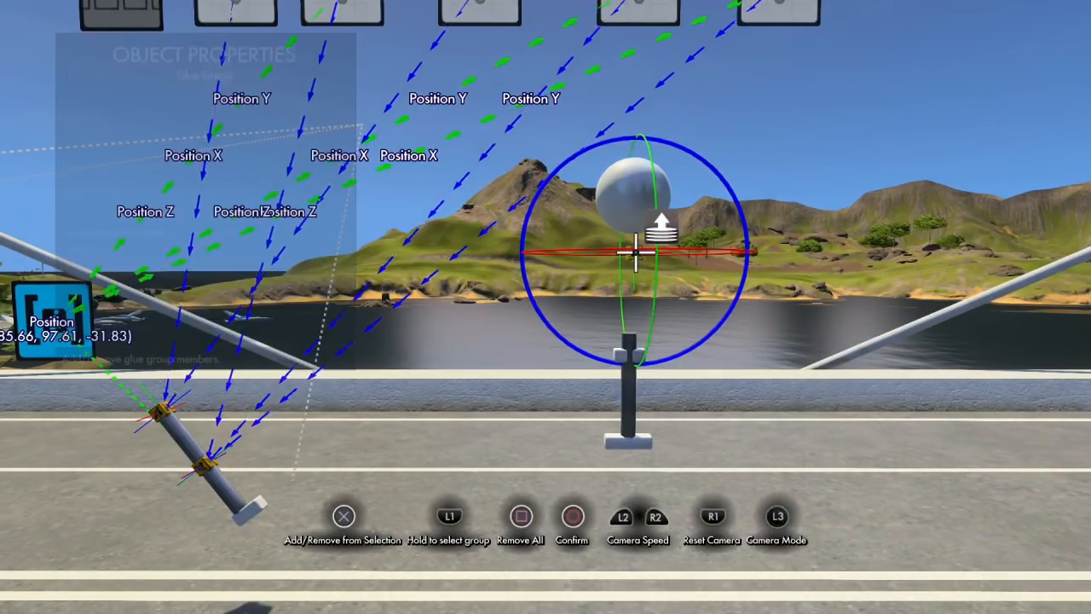
click(636, 192)
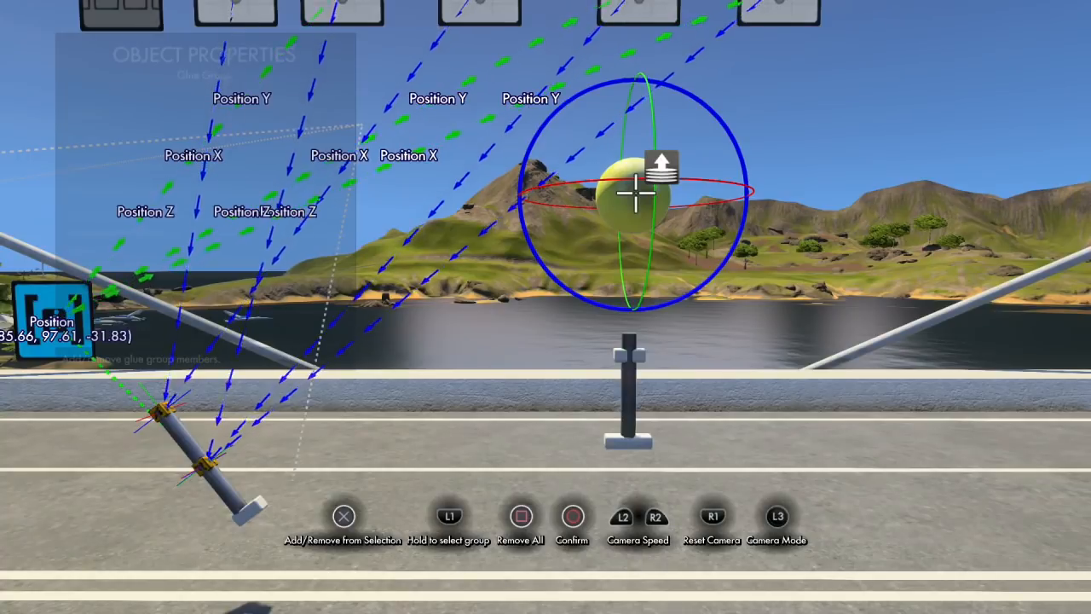
key(Escape)
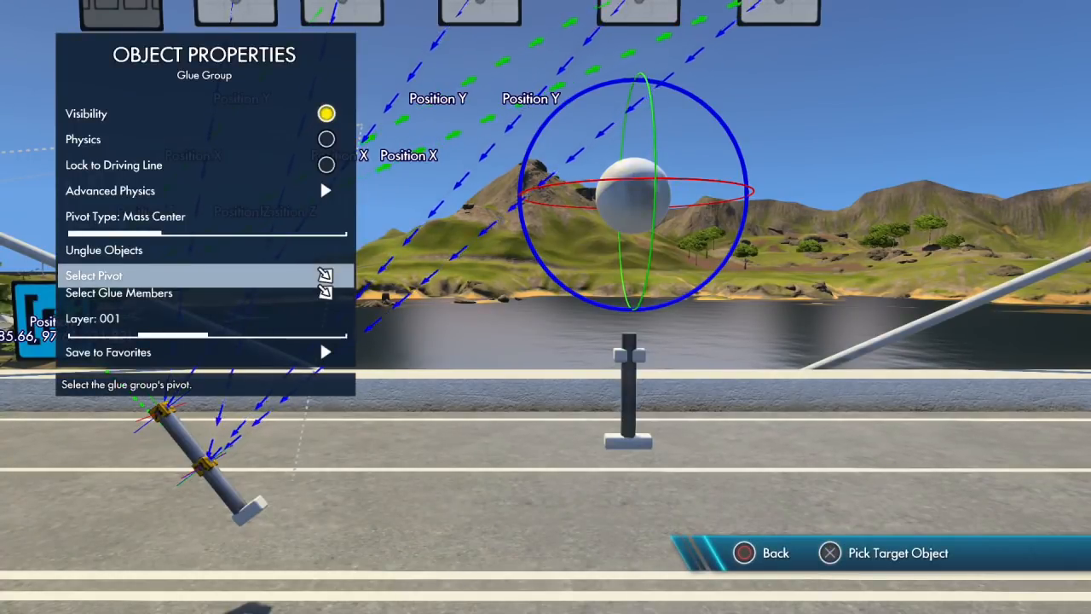
key(Escape)
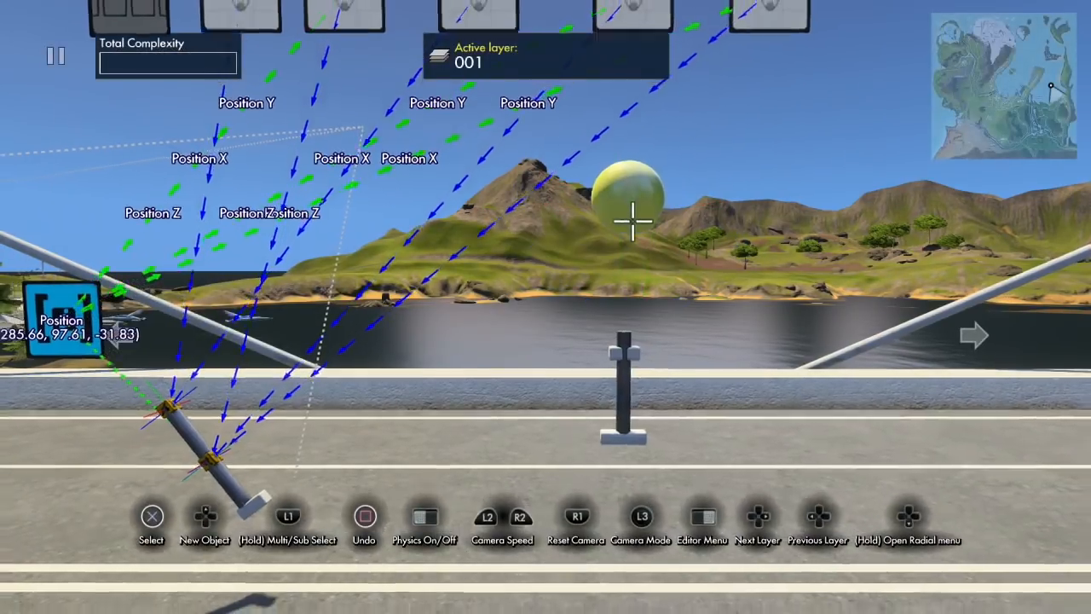
Add a joint from the common physics tools and position it at the torso's left shoulder block.
key(Up)
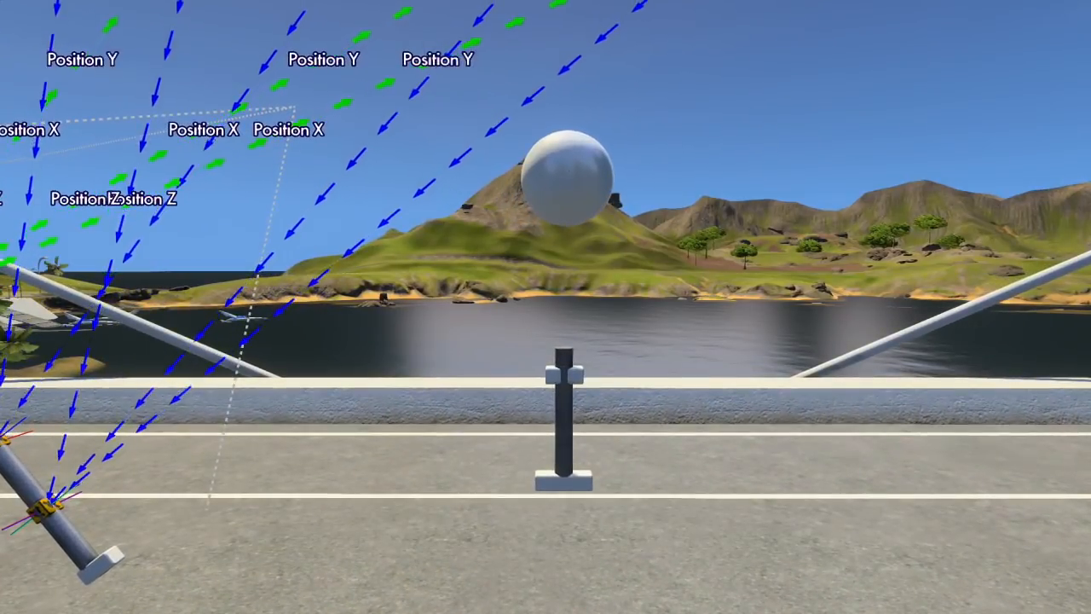
key(Left)
key(Left)
key(Left)
key(Left)
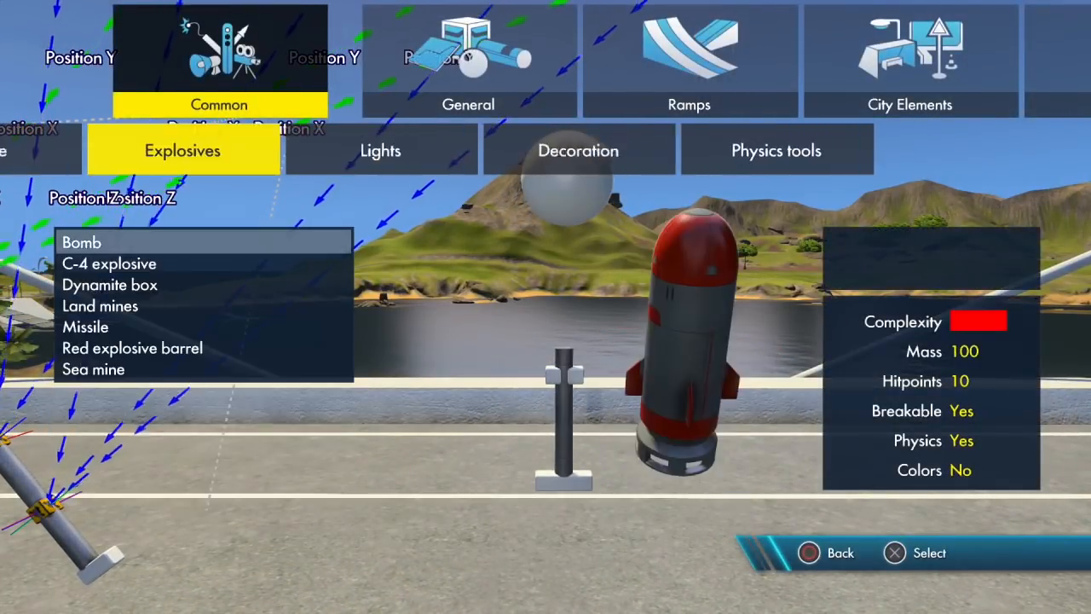
key(Return)
key(Down)
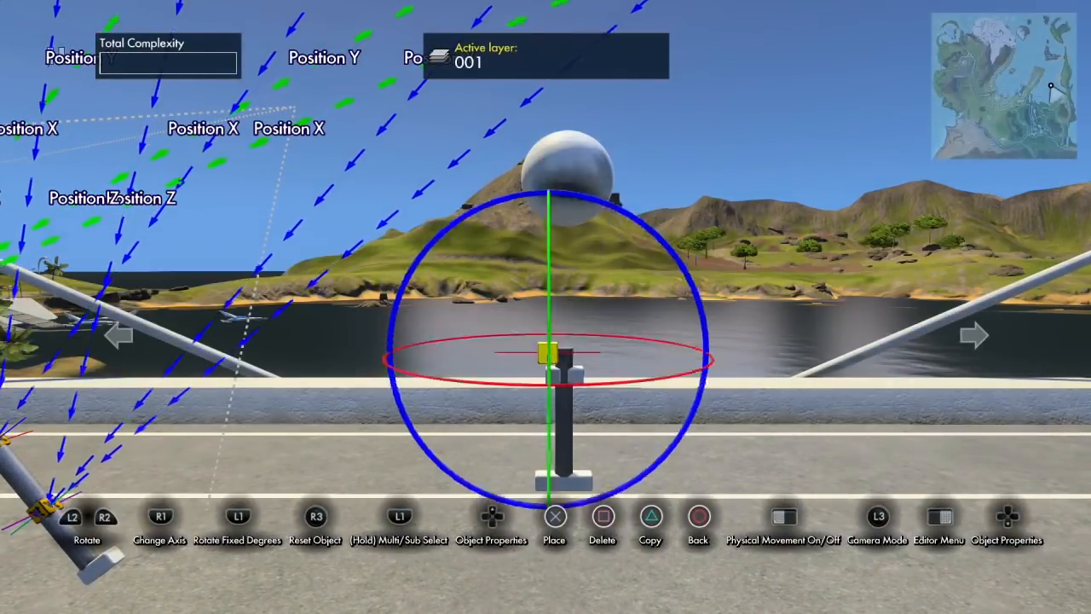
key(Return)
key(Return)
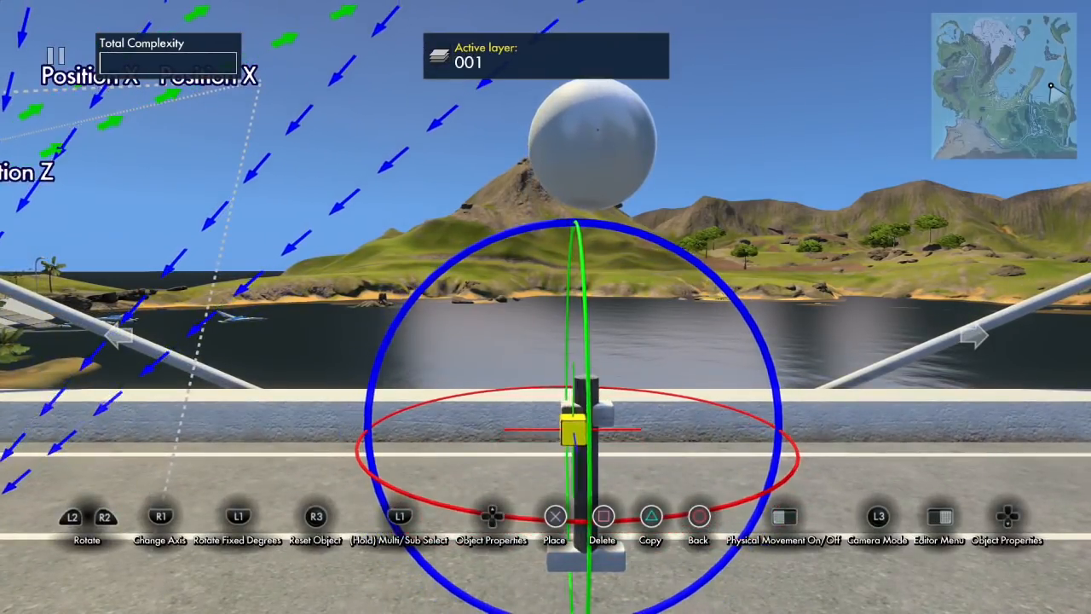
key(Left)
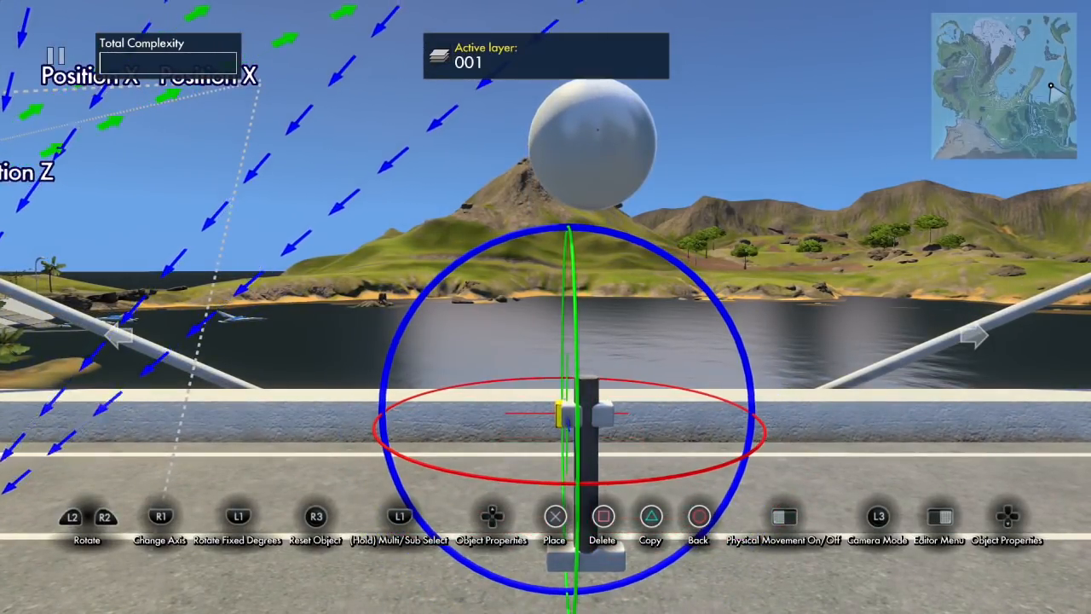
Copy the left shoulder joint and place the copy on the torso's right shoulder block.
key(c)
key(Right)
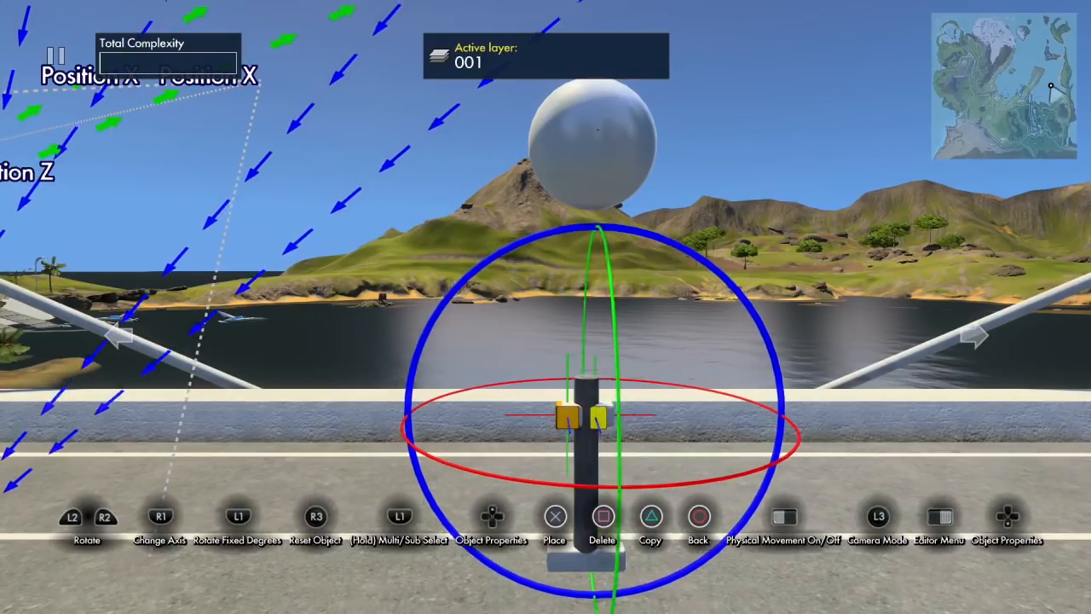
key(Left)
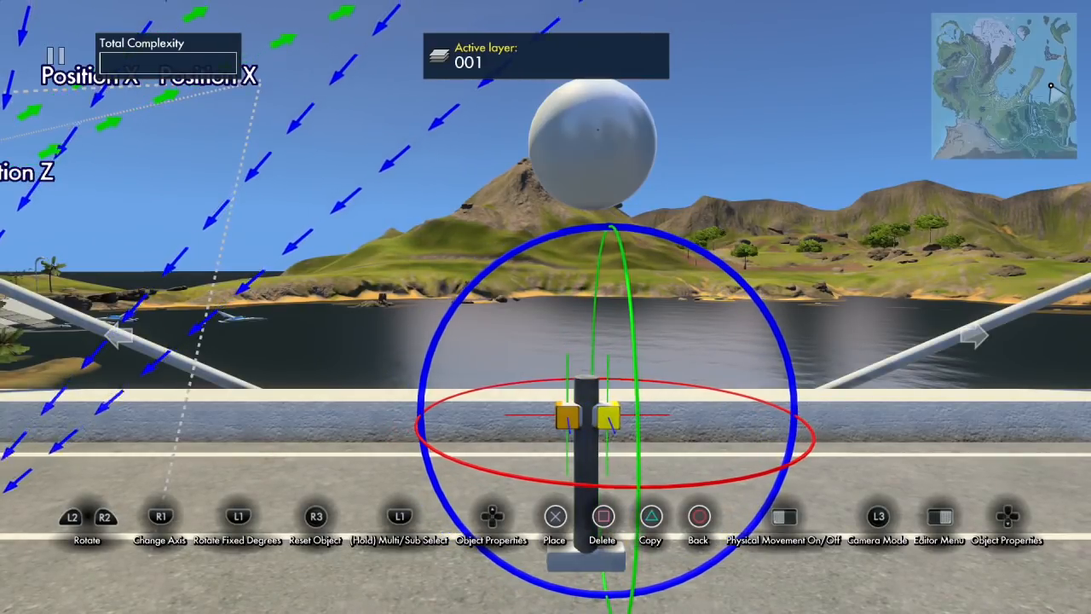
key(Return)
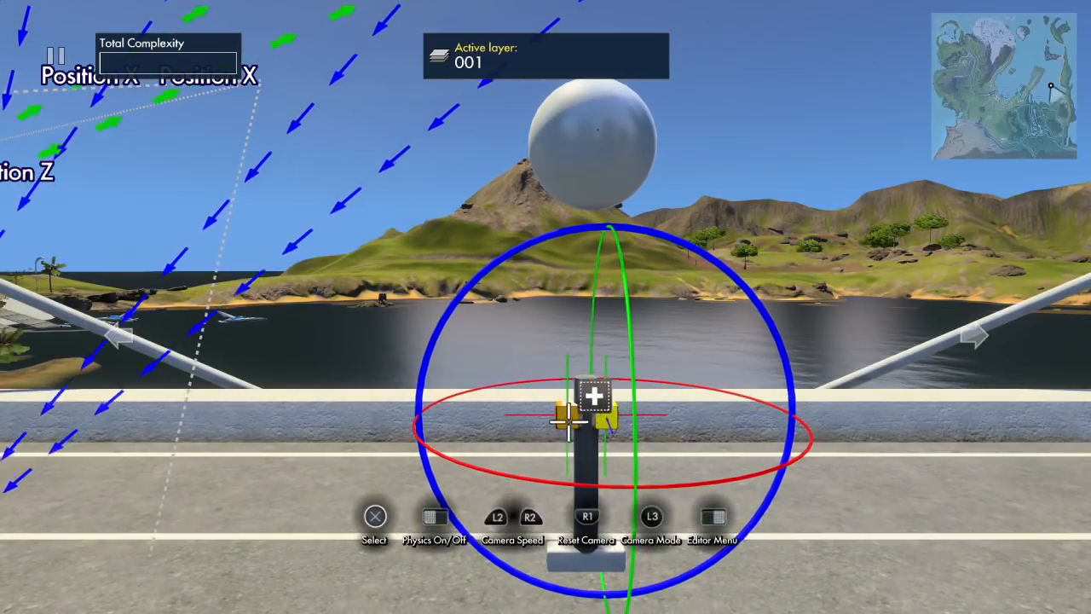
Copy the joint to both ends of the hip bar at the base of the torso.
key(c)
key(Down)
key(Down)
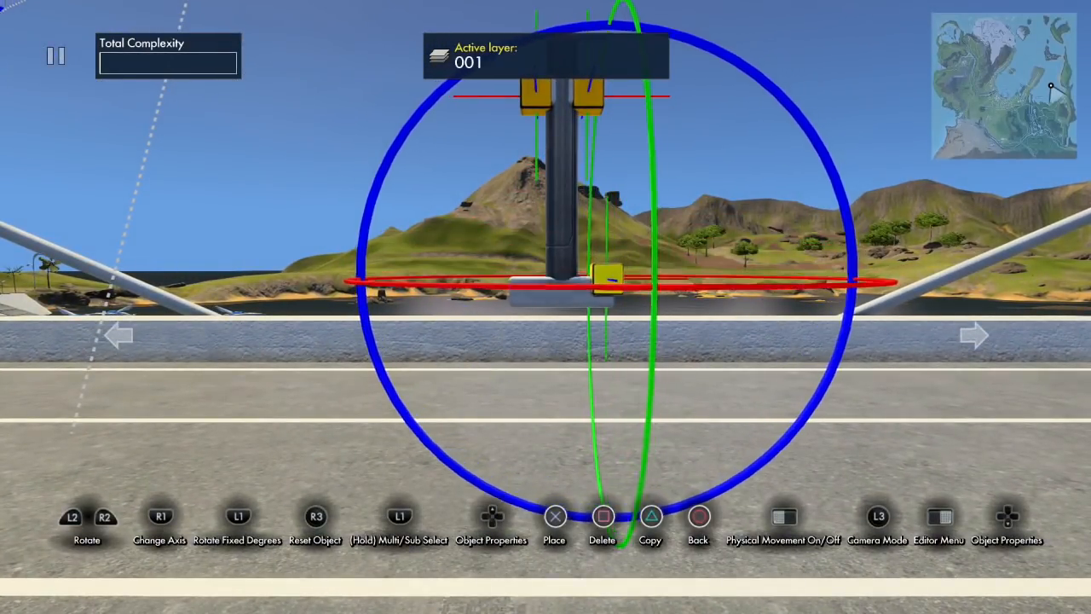
key(Up)
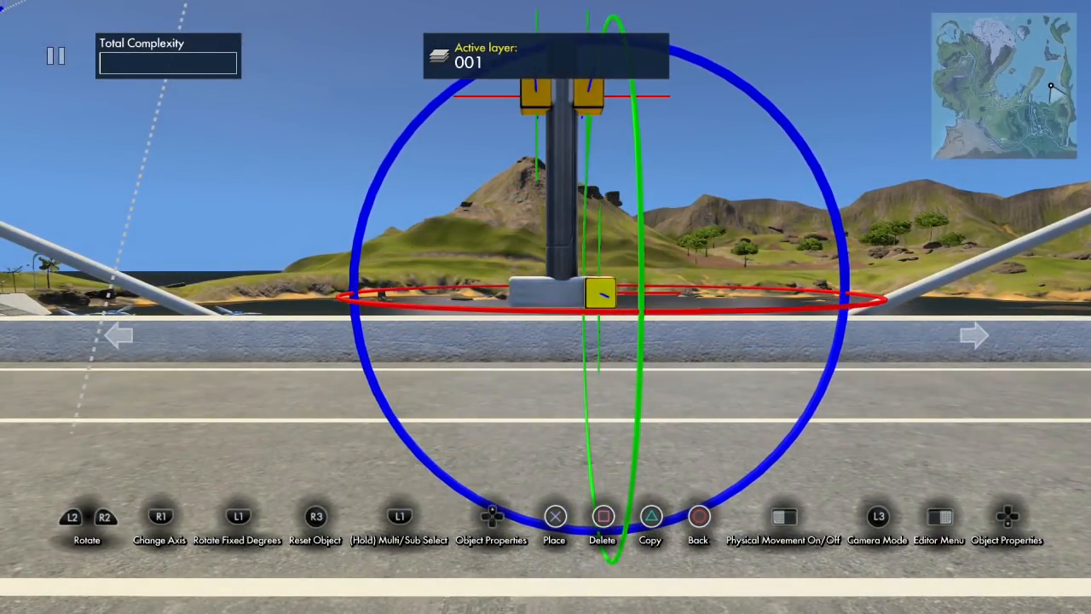
key(Up)
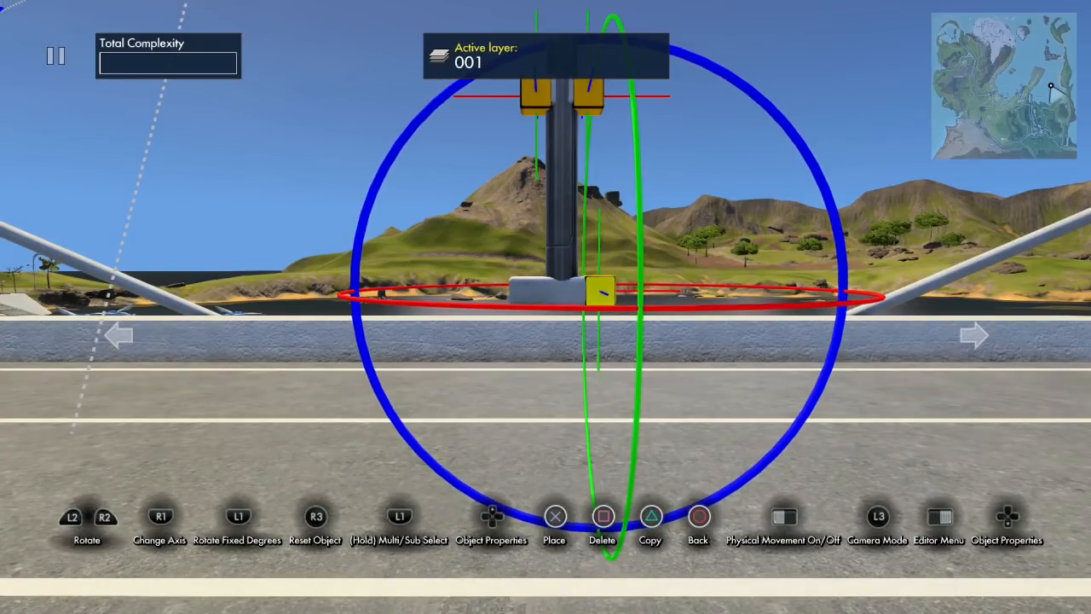
key(Left)
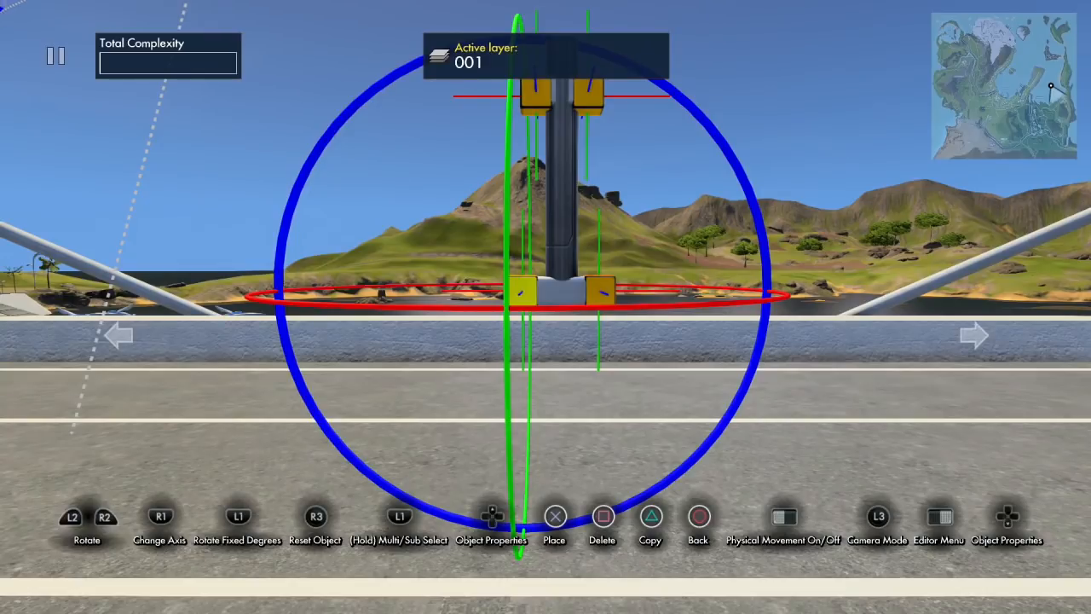
key(Return)
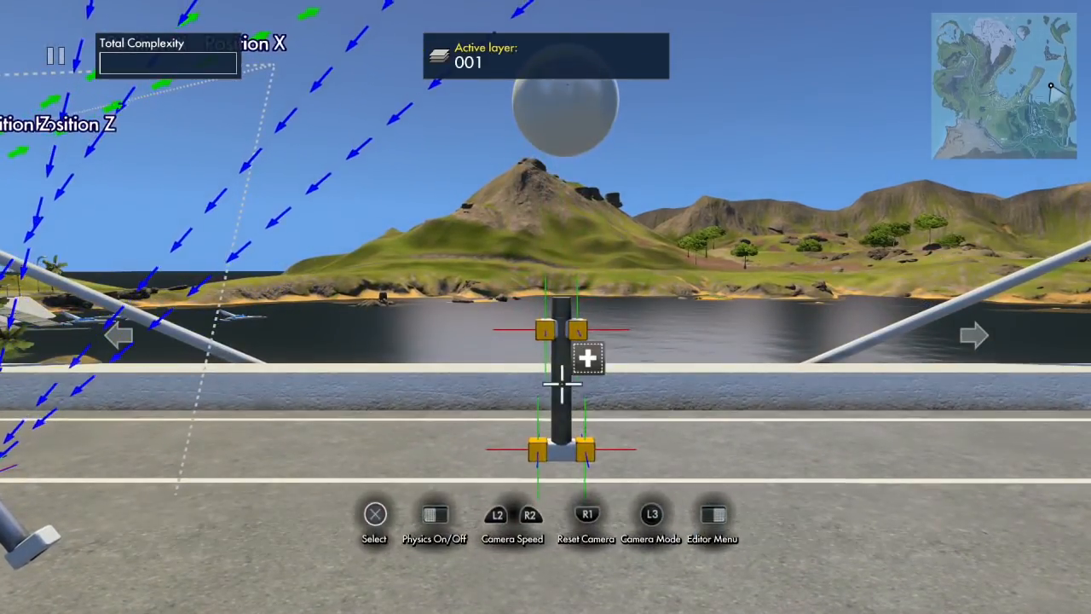
Copy the left hip joint and place the copy at the top of the torso as the neck joint.
click(532, 444)
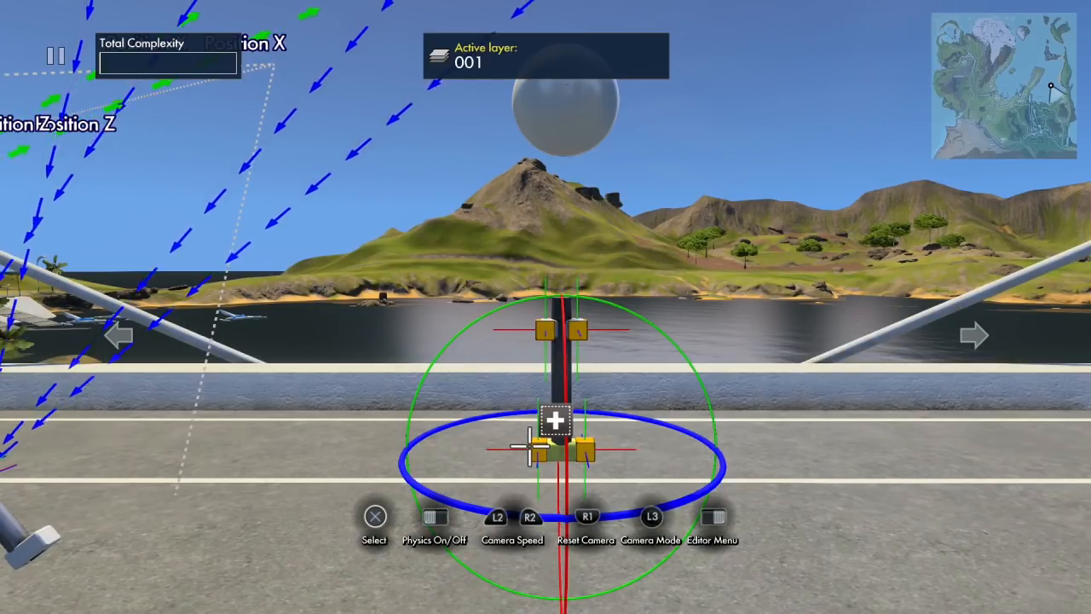
click(555, 427)
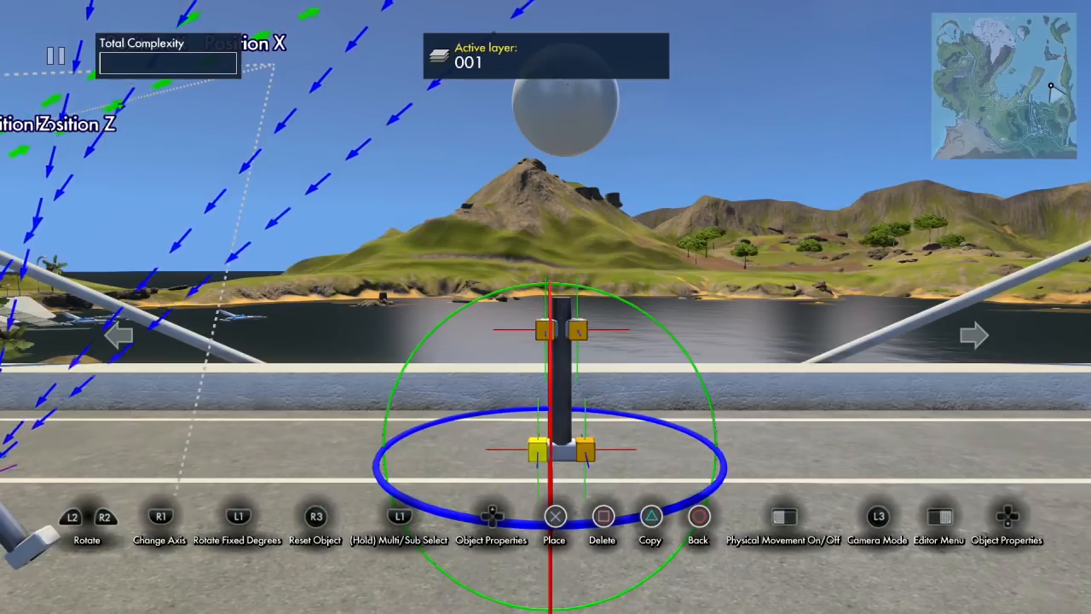
key(ctrl+c)
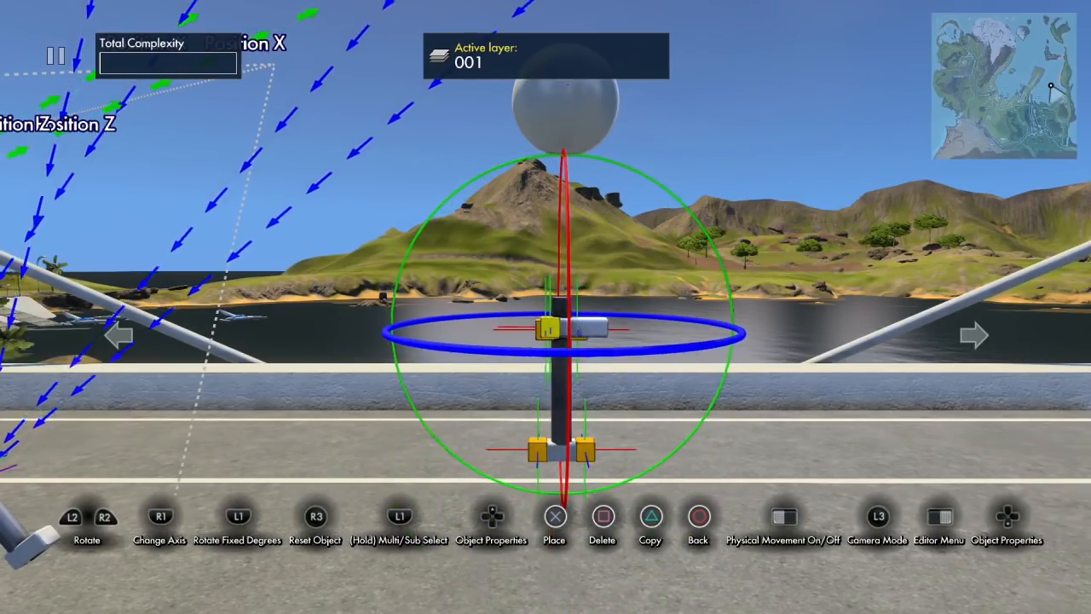
key(Up)
key(Right)
key(Left)
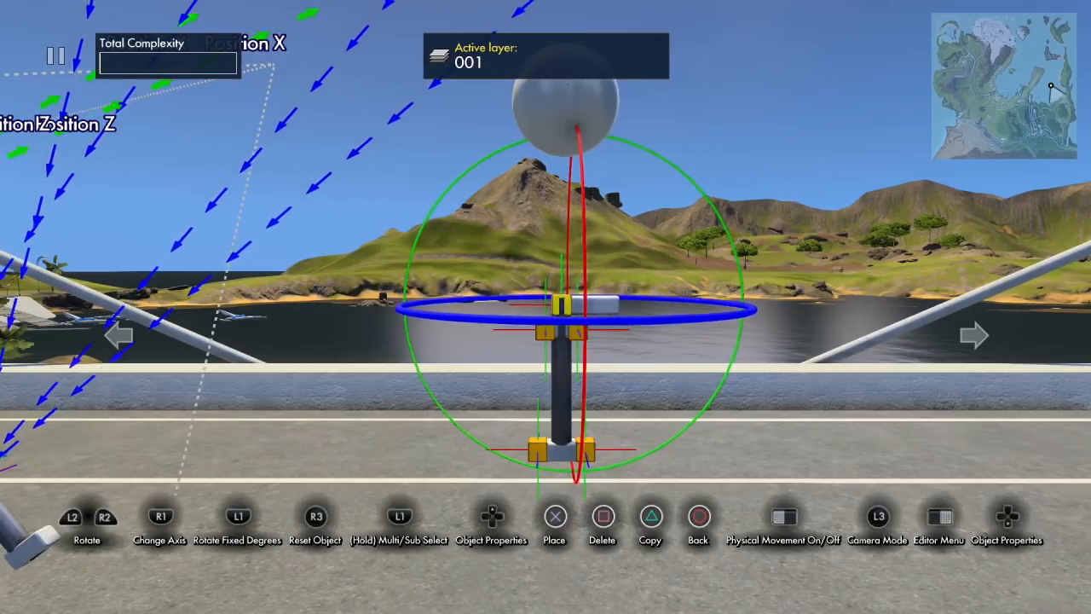
key(Return)
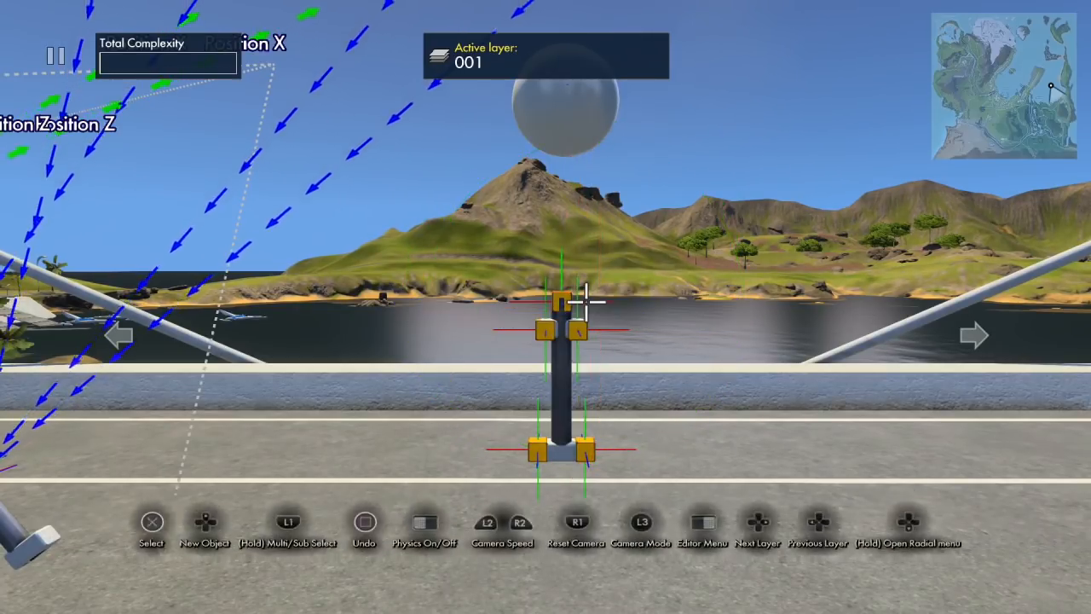
Add a vector object info from the Triggers & Events data sources and place it beside the right shoulder joint.
key(s)
key(a)
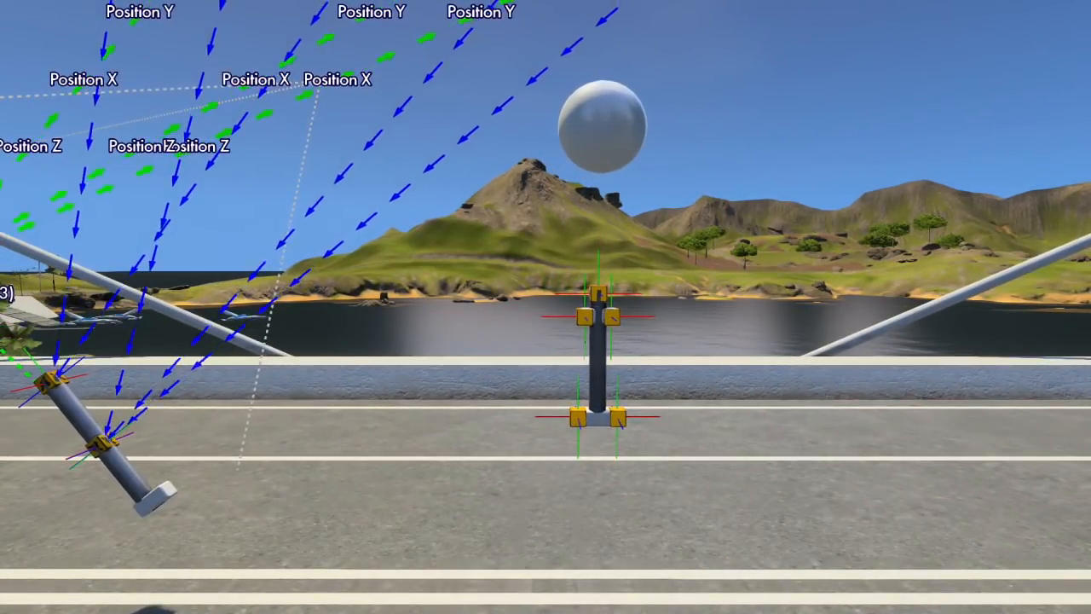
key(Tab)
key(Escape)
key(Right)
key(Right)
key(Right)
key(Right)
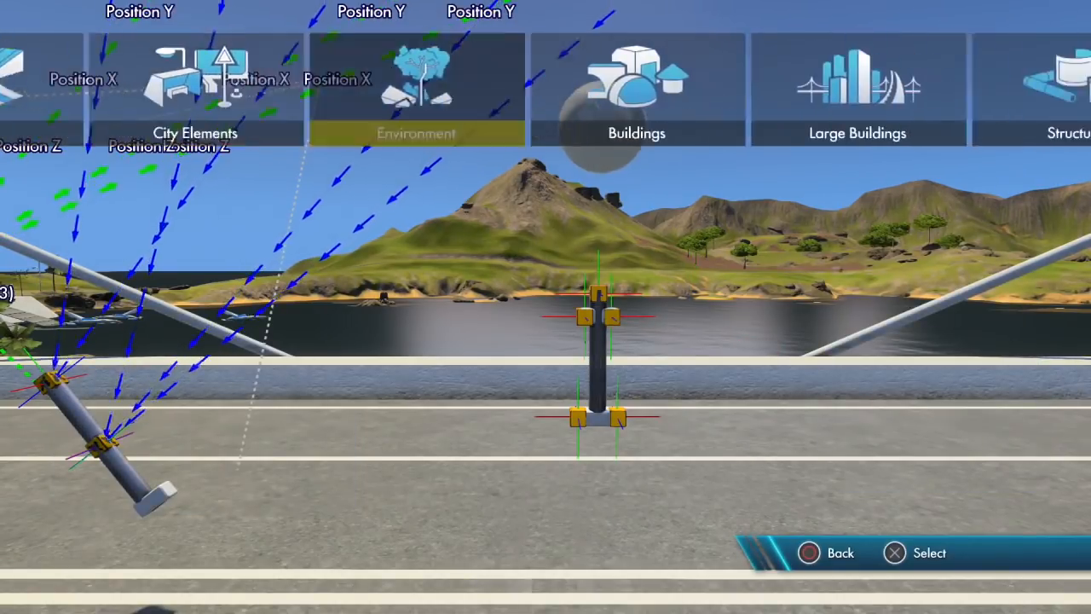
key(Right)
key(Right)
key(Right)
key(Right)
key(Right)
key(Right)
key(Left)
key(Return)
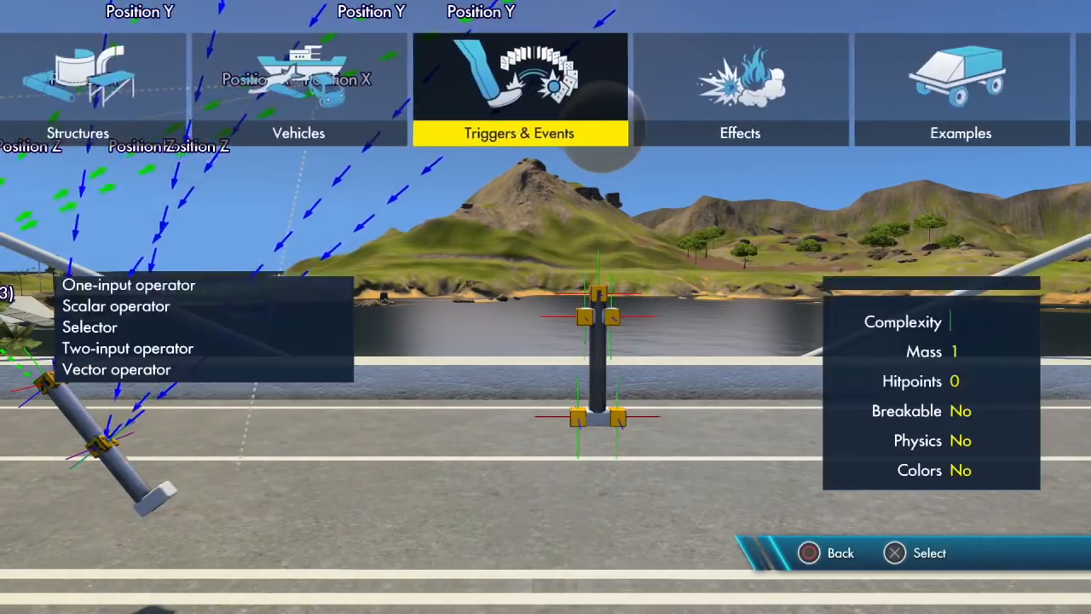
key(Right)
key(Down)
key(Down)
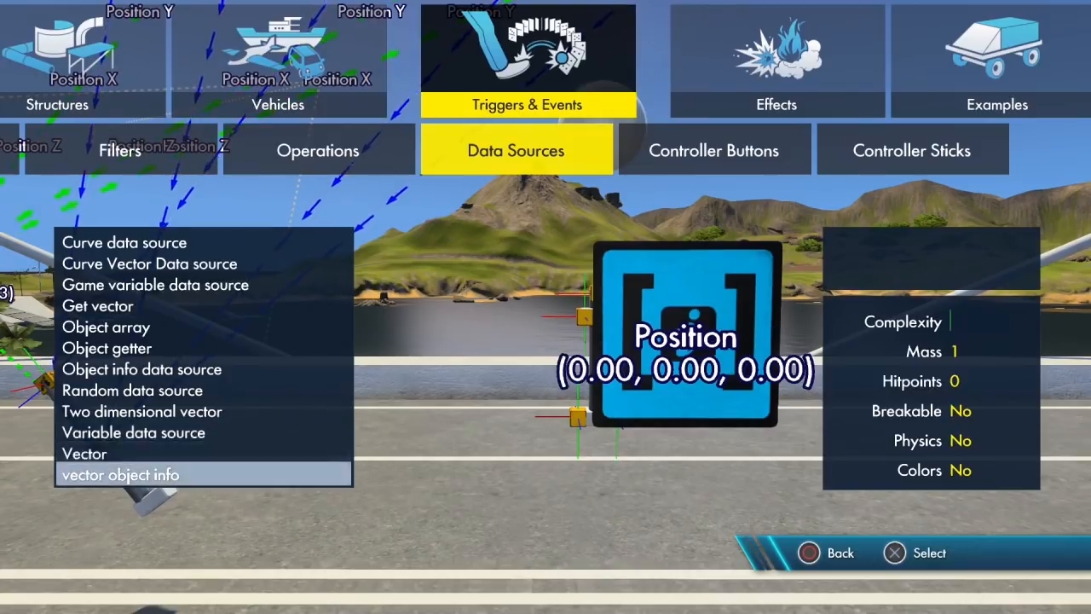
key(Return)
key(Right)
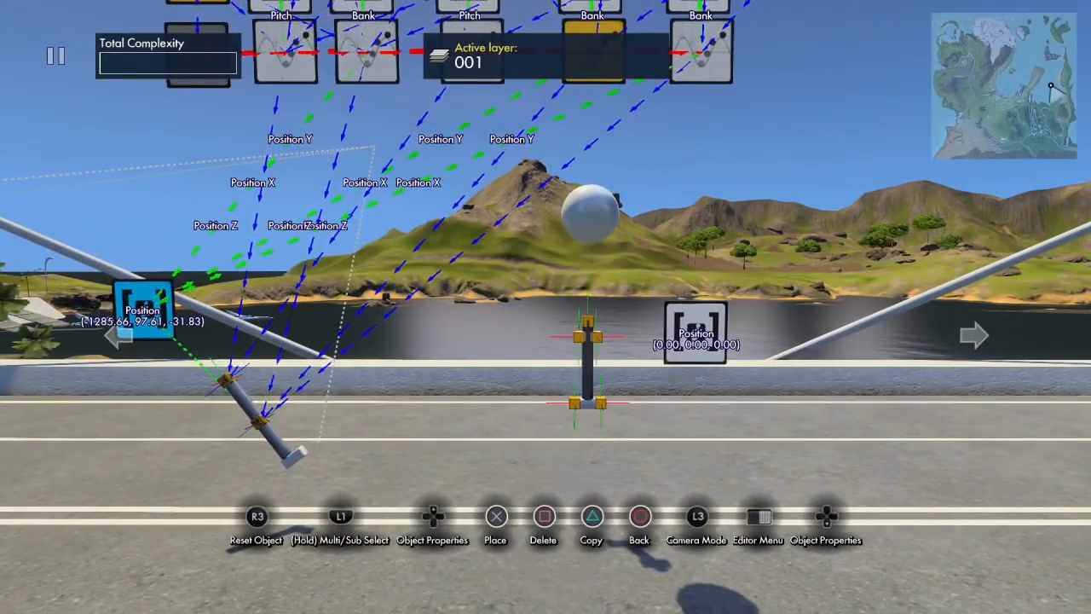
key(Return)
Copy the vector object info beside the right hip, left hip and left shoulder joints, plus one near the neck.
key(Down)
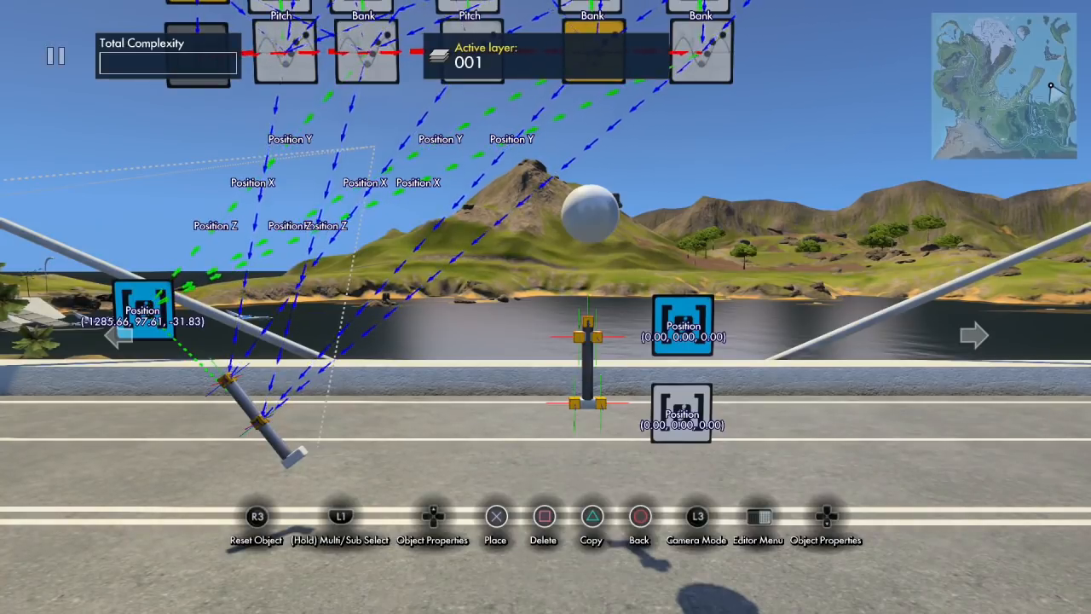
key(Return)
key(Left)
key(Return)
key(Up)
key(Return)
key(Up)
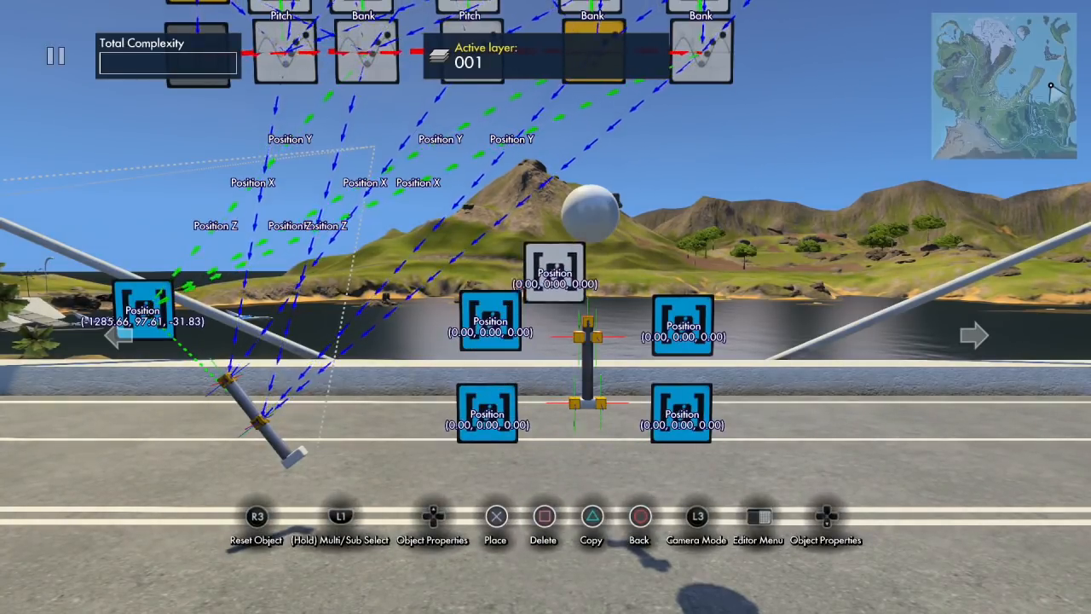
Assign the neck joint as the object of the topmost vector object info and place that block just below the head.
key(Up)
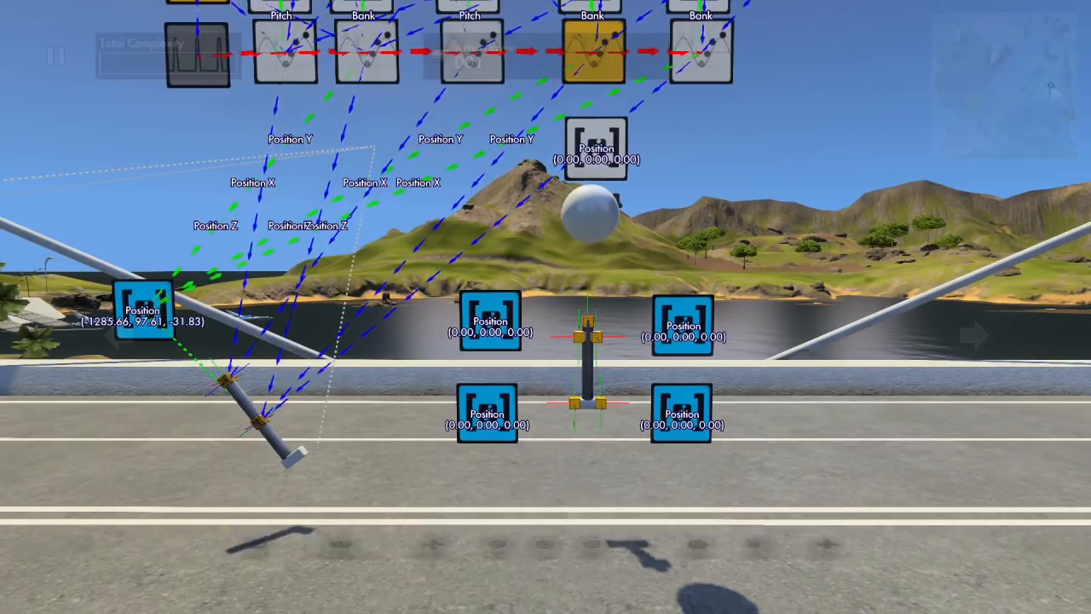
key(Return)
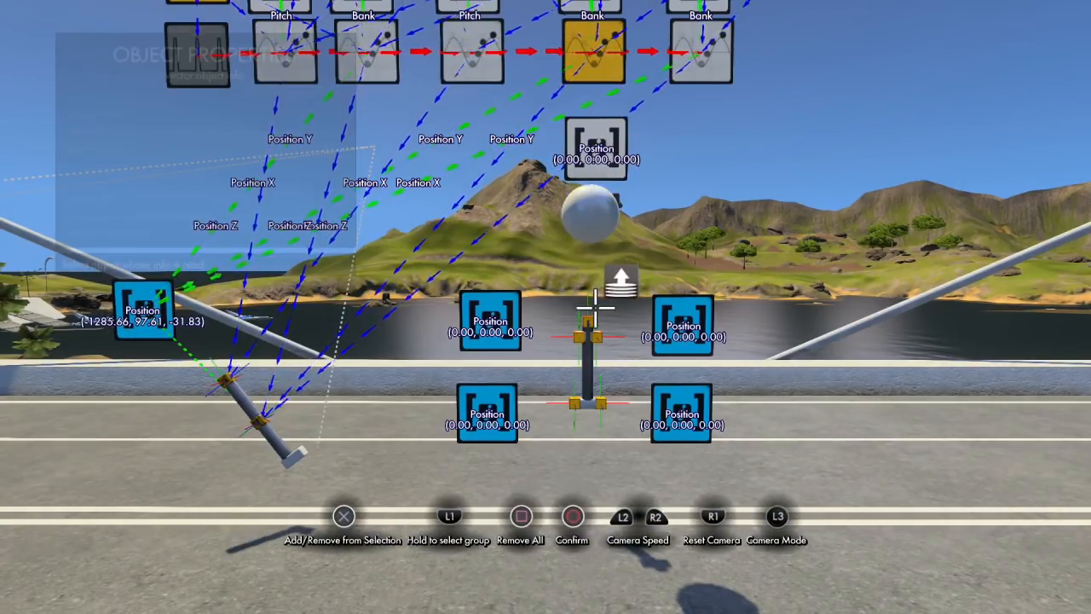
key(Escape)
key(Return)
key(Return)
key(Return)
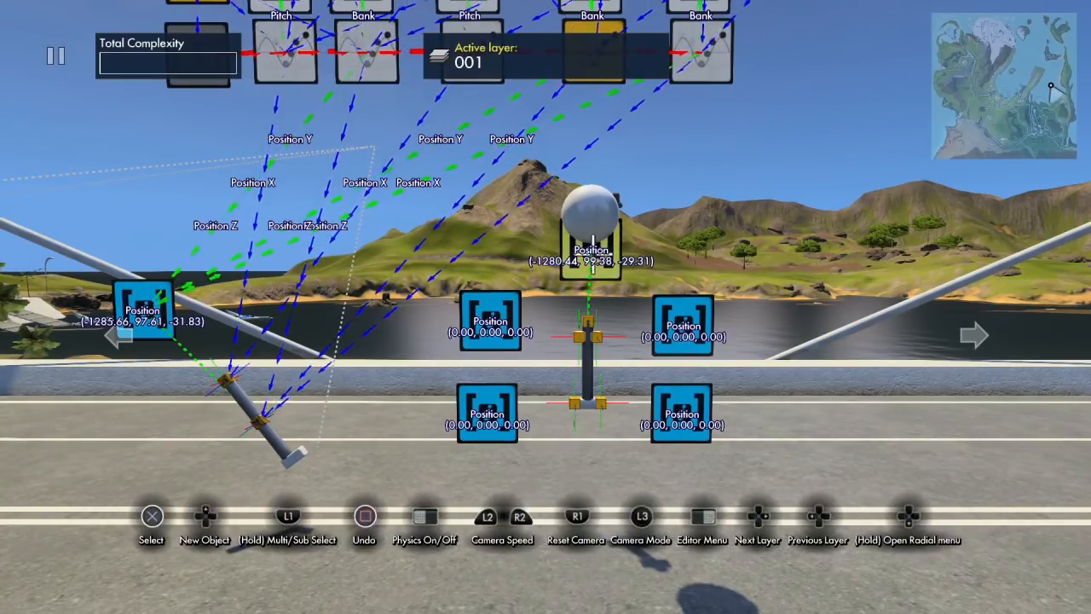
Assign the right shoulder joint and right hip joint as the objects of the vector object info blocks beside them.
key(Up)
key(Down)
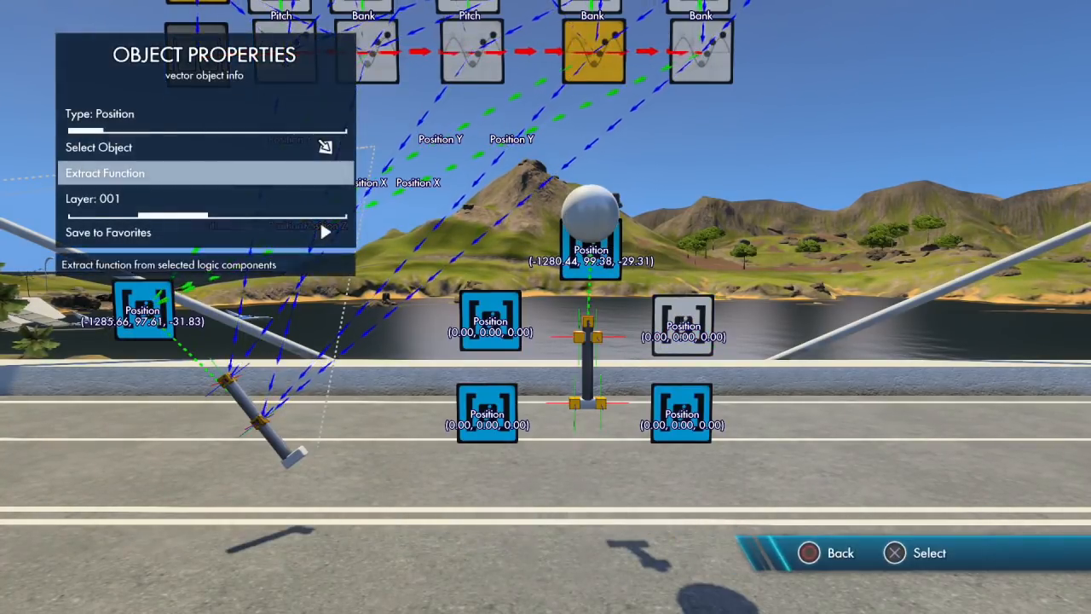
key(Return)
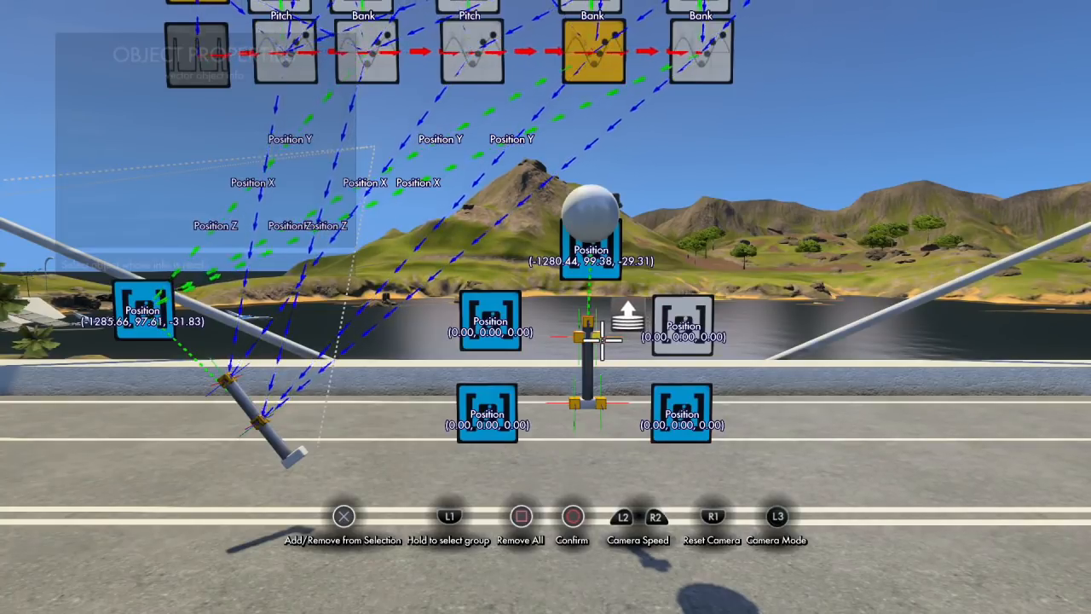
key(Escape)
key(Return)
key(Return)
key(Up)
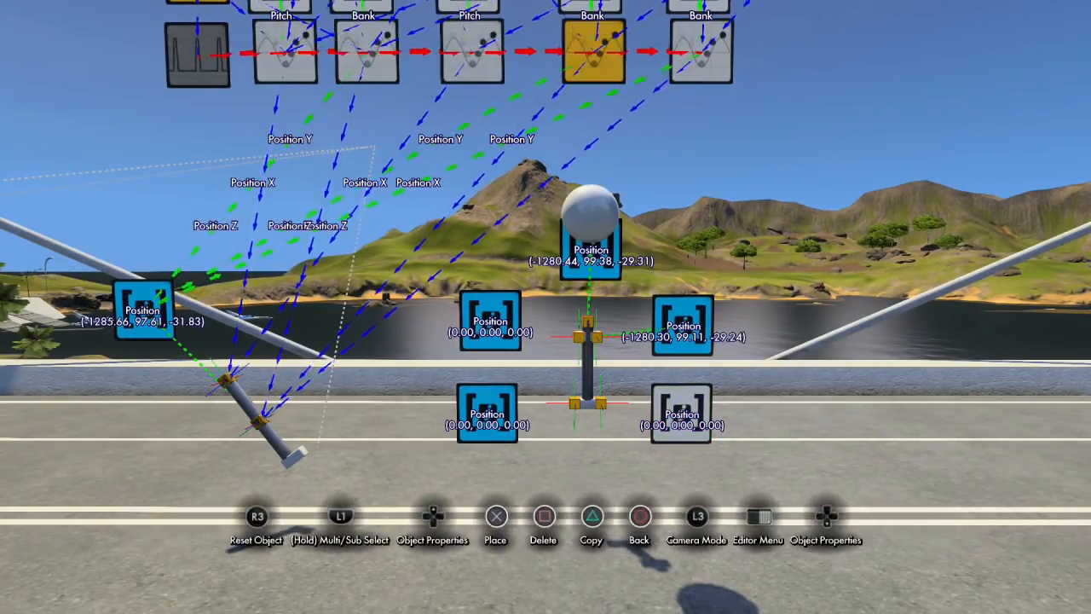
key(Return)
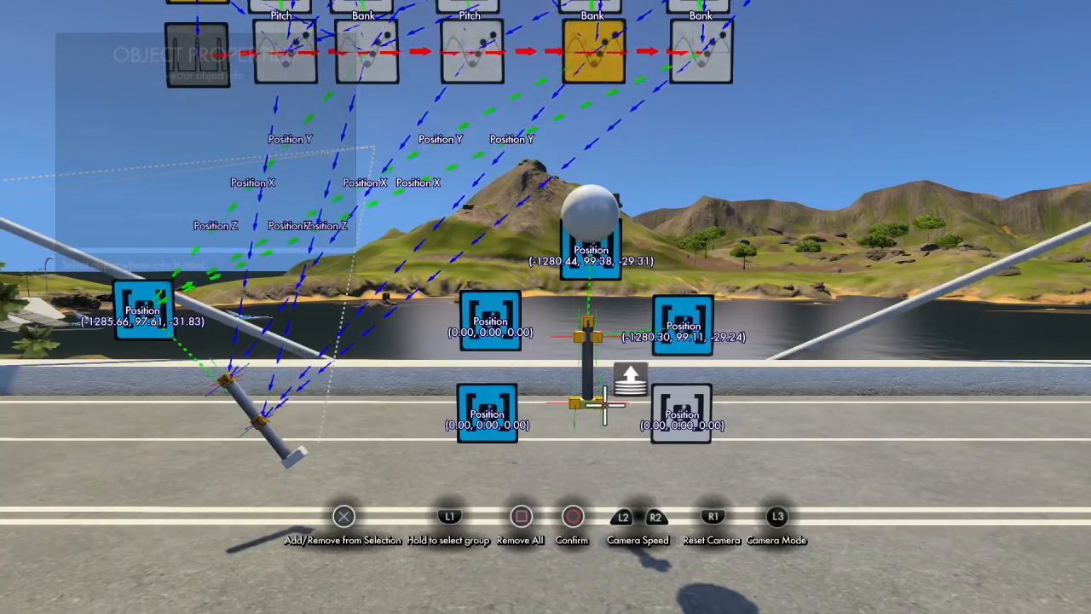
key(w)
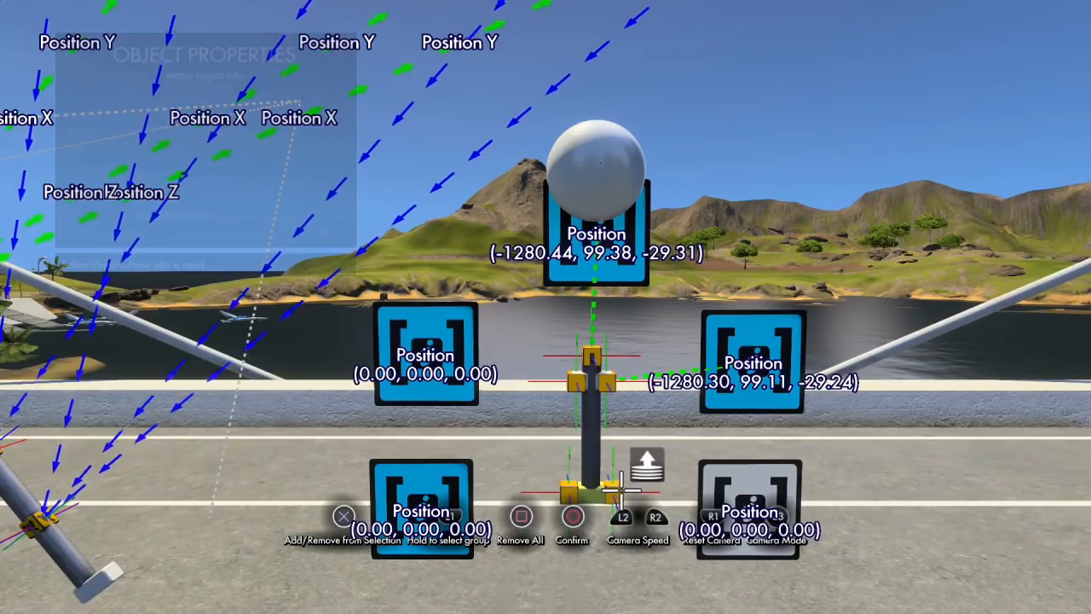
click(624, 492)
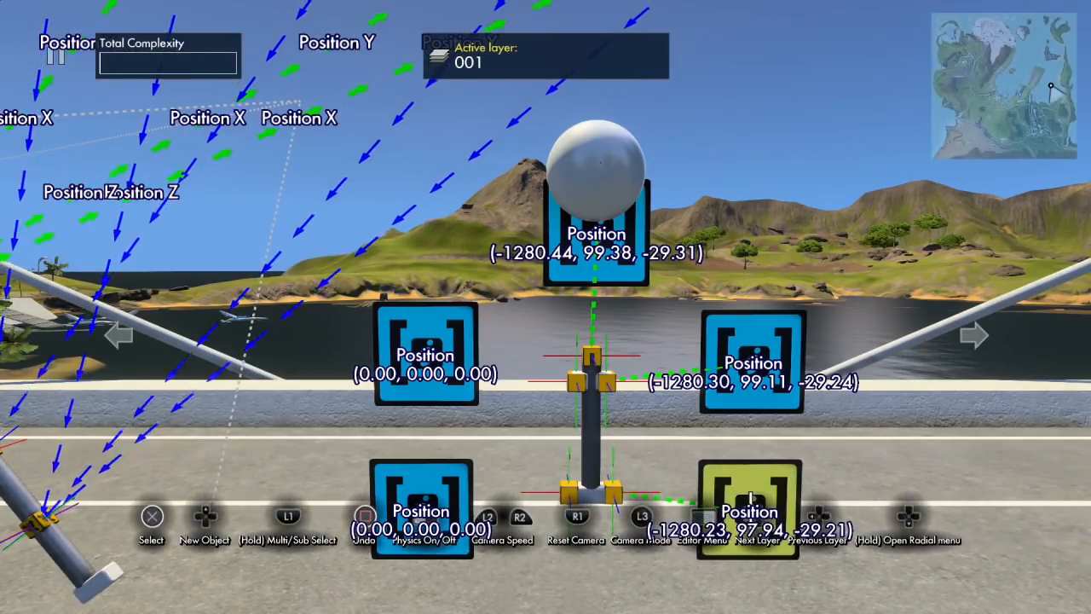
Assign the left hip joint and left shoulder joint as the objects of the vector object info blocks beside them.
click(422, 499)
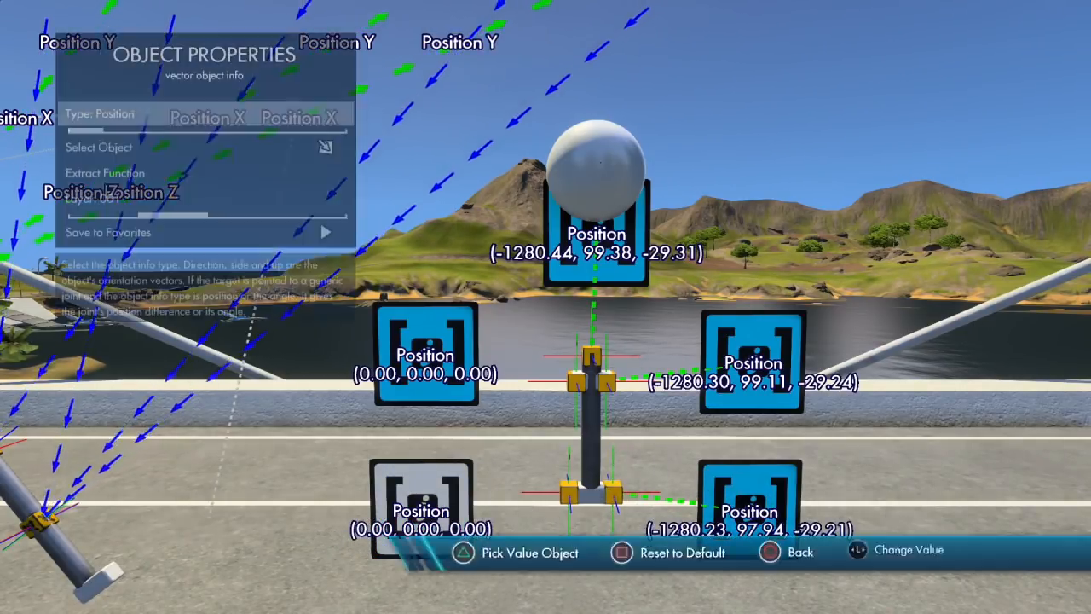
key(Return)
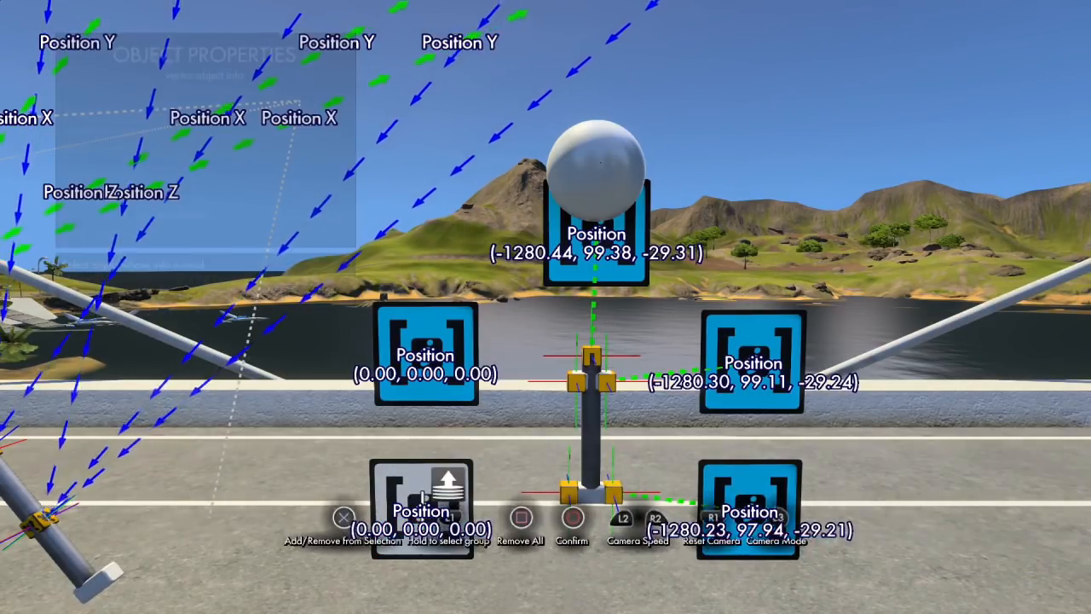
click(559, 494)
key(Escape)
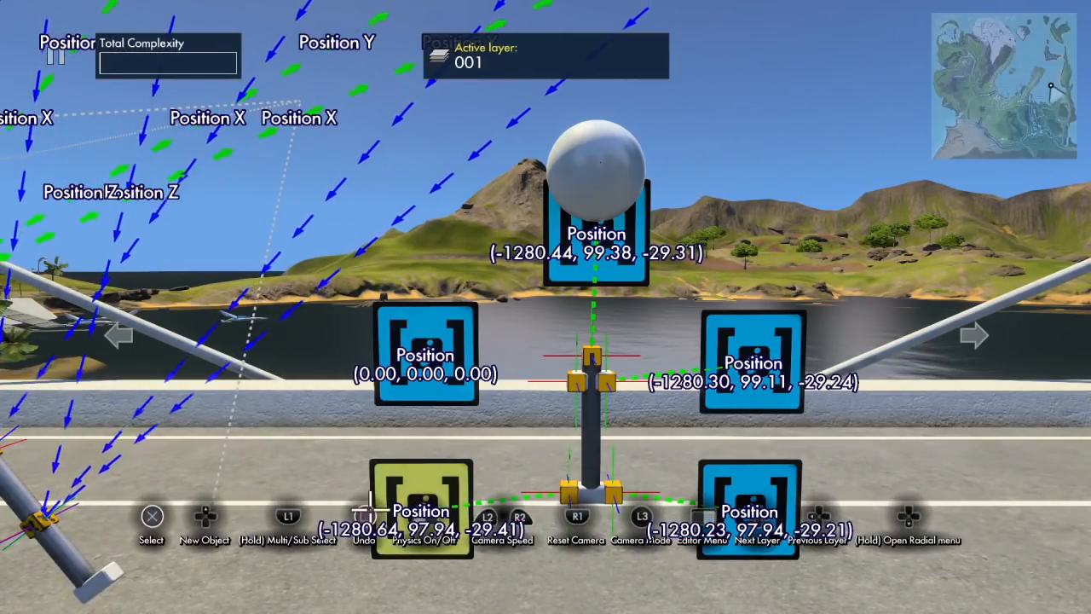
click(426, 365)
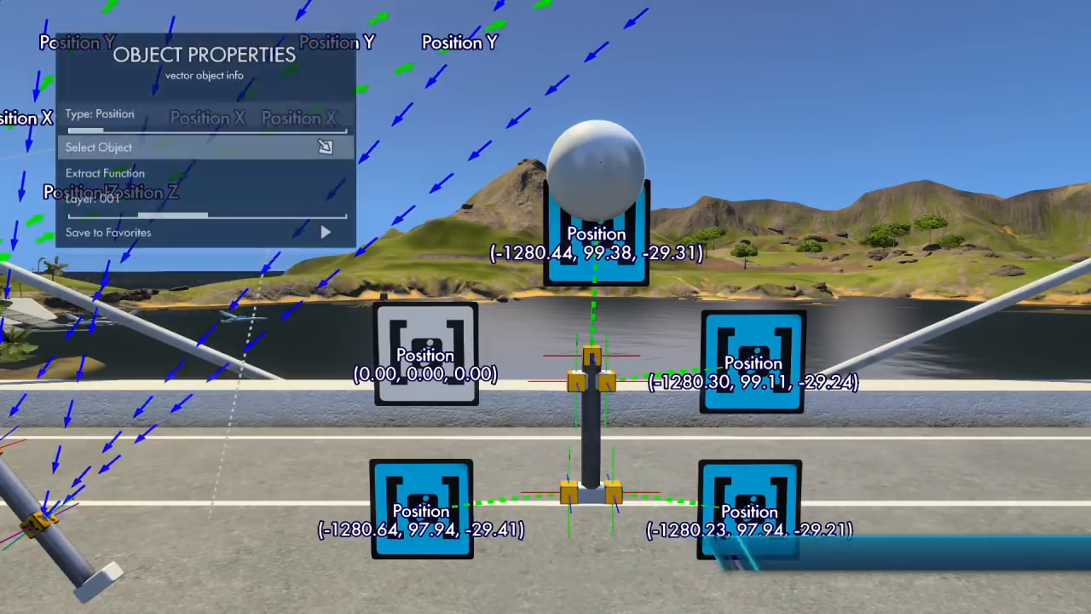
key(Return)
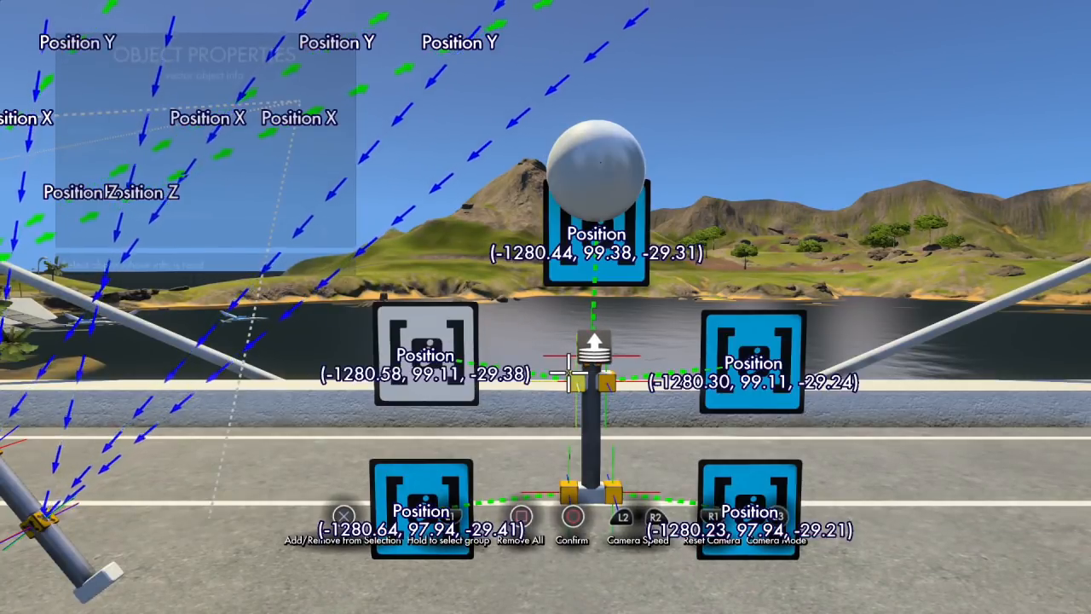
key(Escape)
Add an Area selector from the Common Game objects and use it to select the torso with all its joints.
key(s)
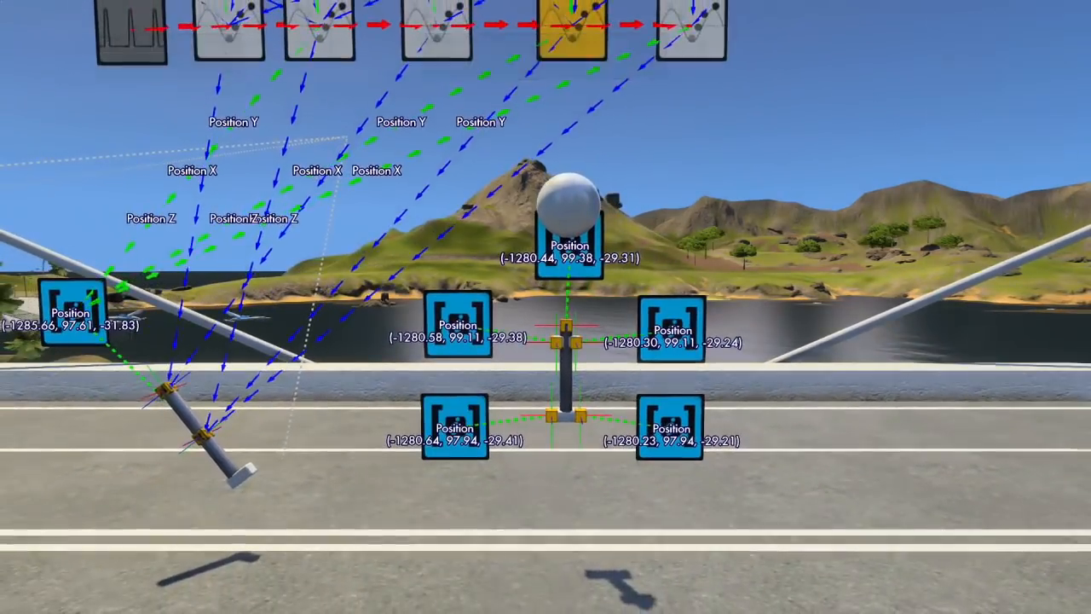
key(Tab)
key(Escape)
key(Escape)
key(Left)
key(Left)
key(Left)
key(Left)
key(Left)
key(Left)
key(Left)
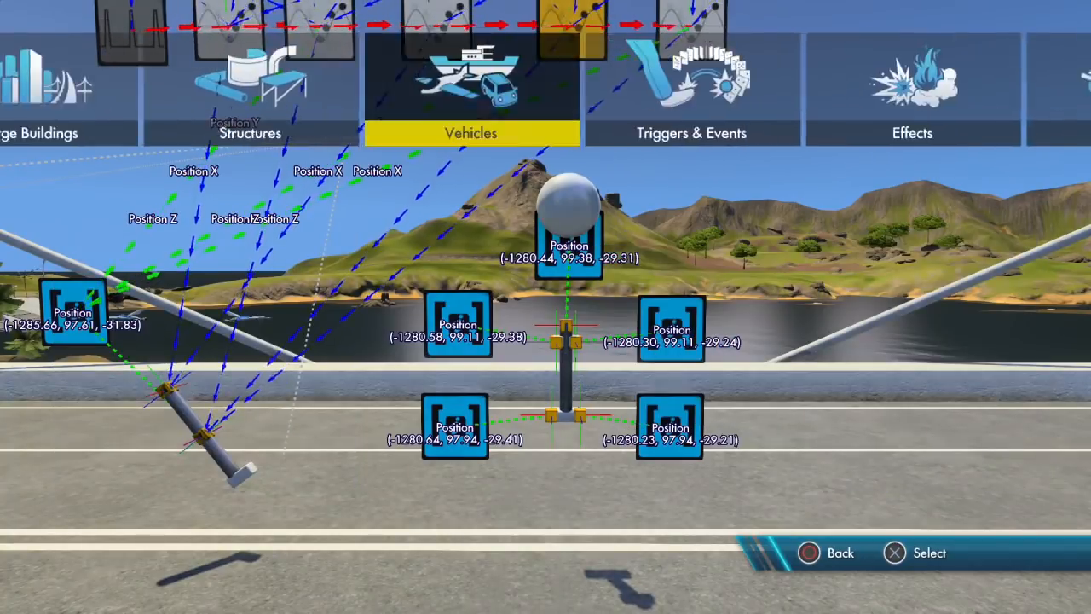
key(Left)
key(Left)
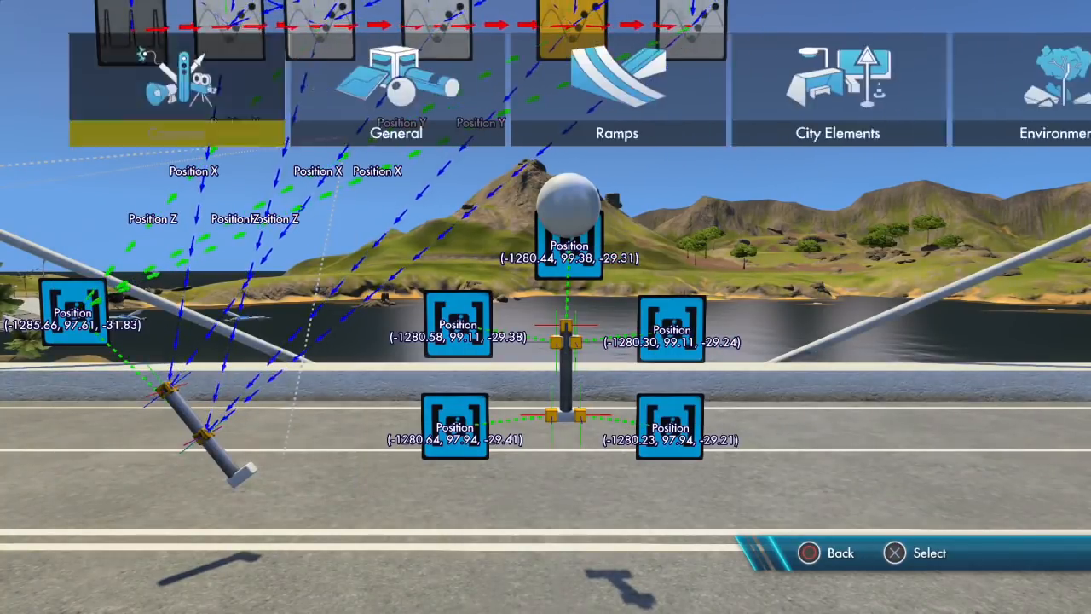
key(Return)
key(Up)
key(Up)
key(Up)
key(Up)
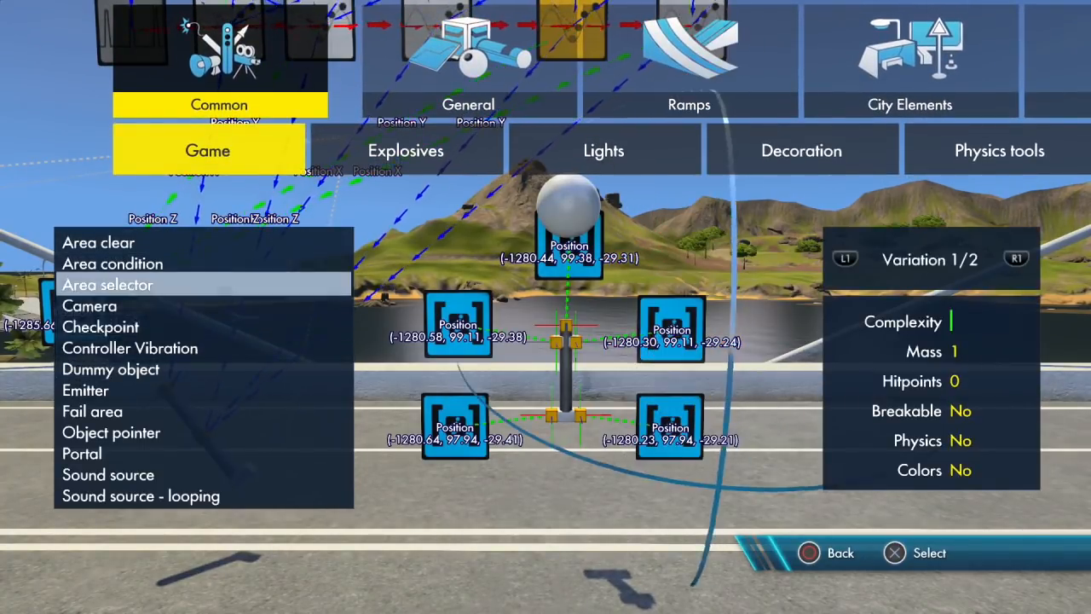
key(Return)
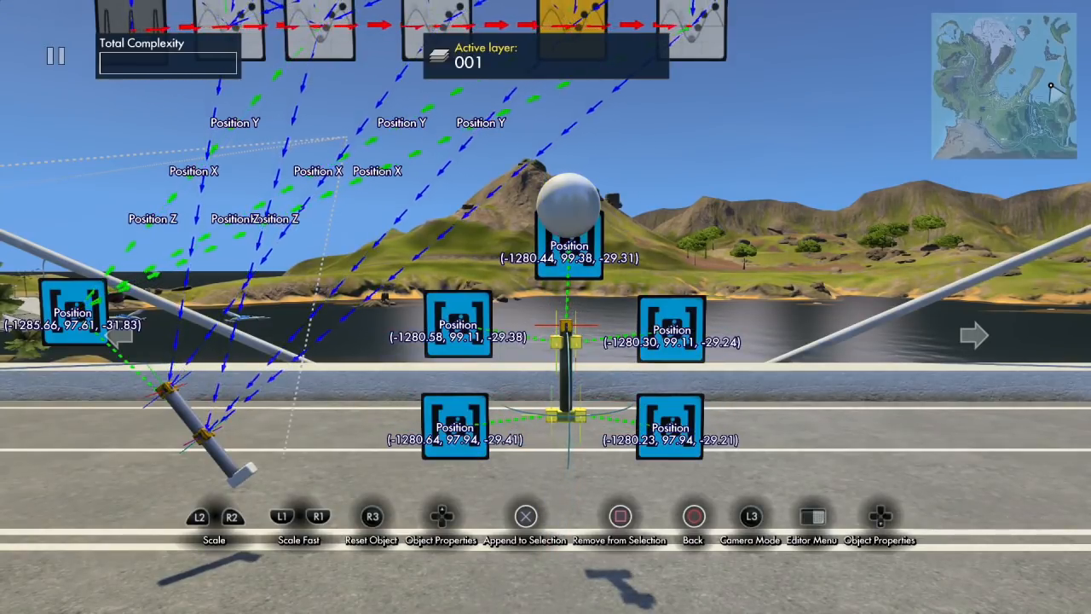
key(Escape)
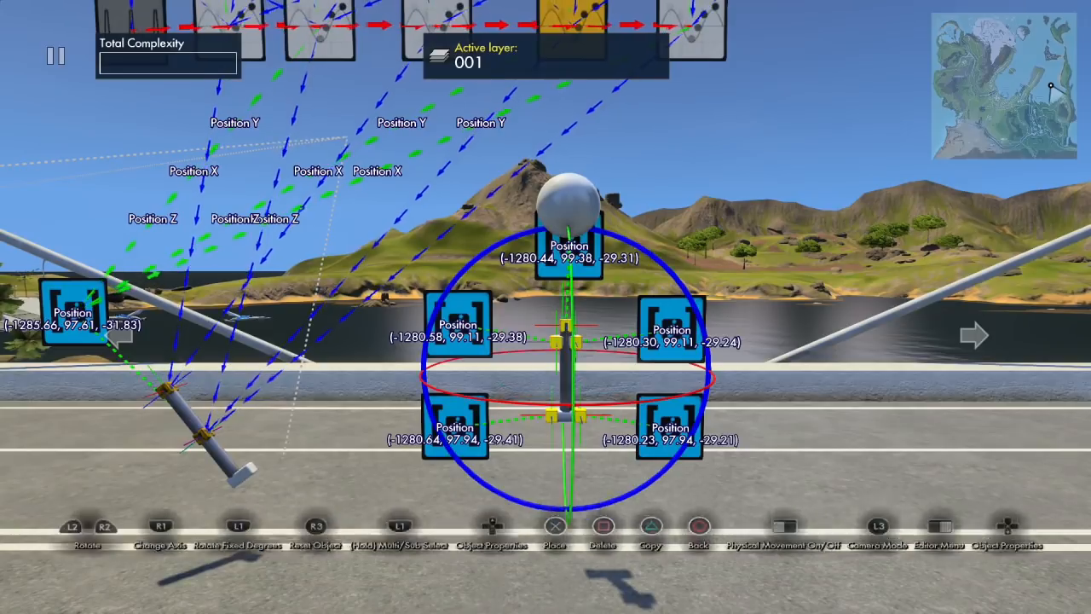
Glue the selected torso parts and joints together.
key(Down)
key(Right)
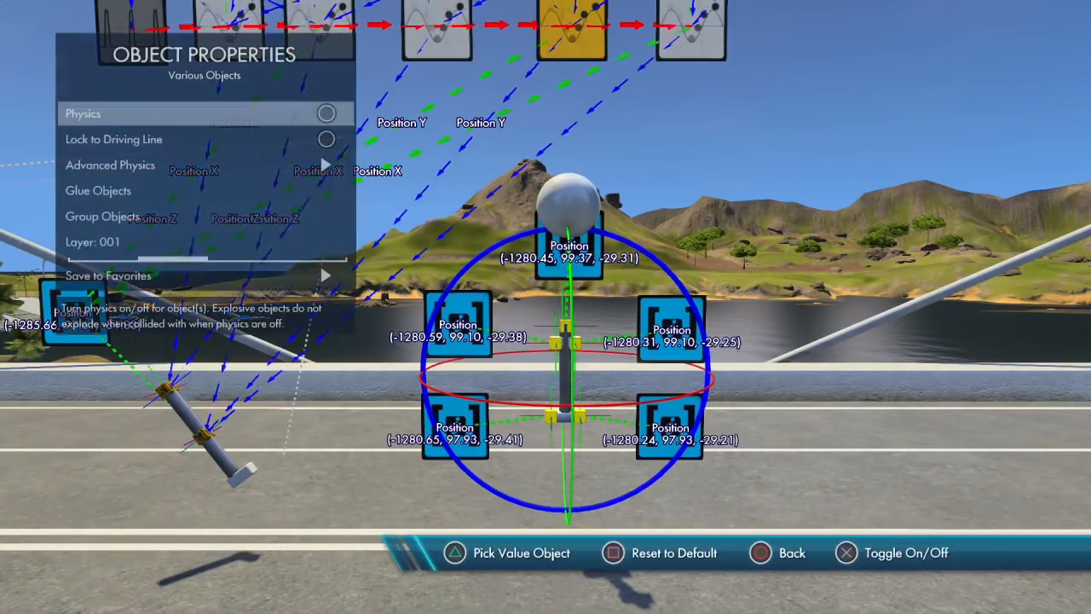
key(Down)
key(Down)
key(Down)
key(Return)
key(Escape)
key(Escape)
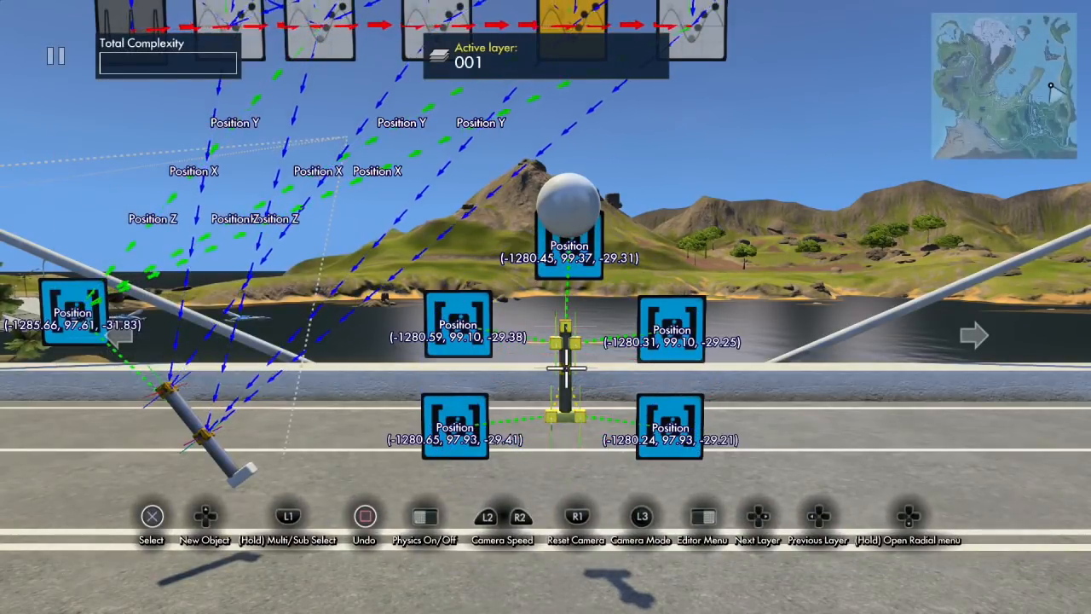
Rotate the glued torso about its vertical axis until it stands side-on.
key(w)
key(Return)
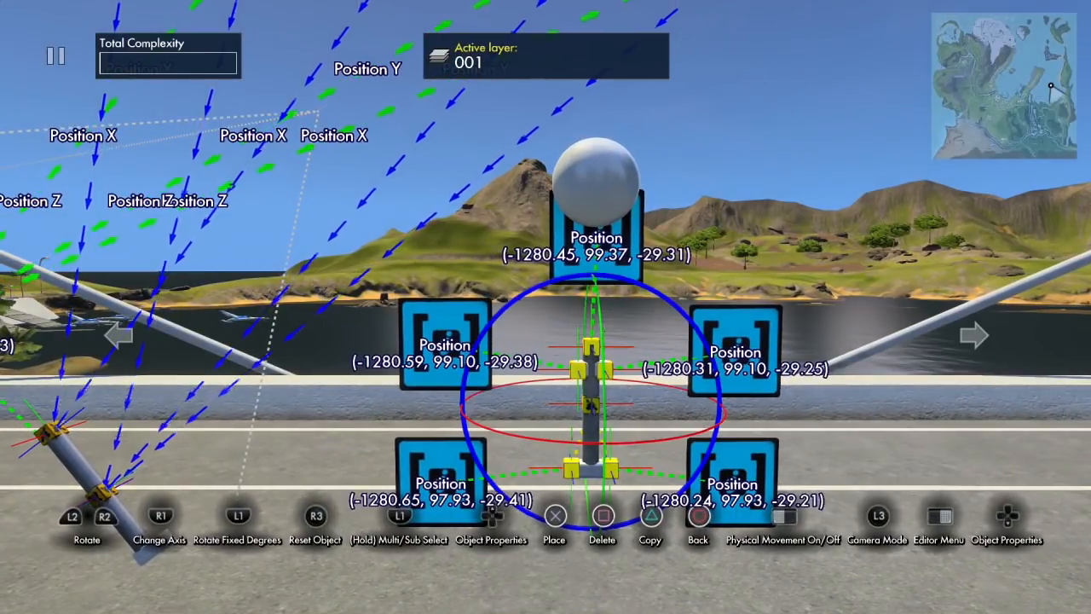
key(e)
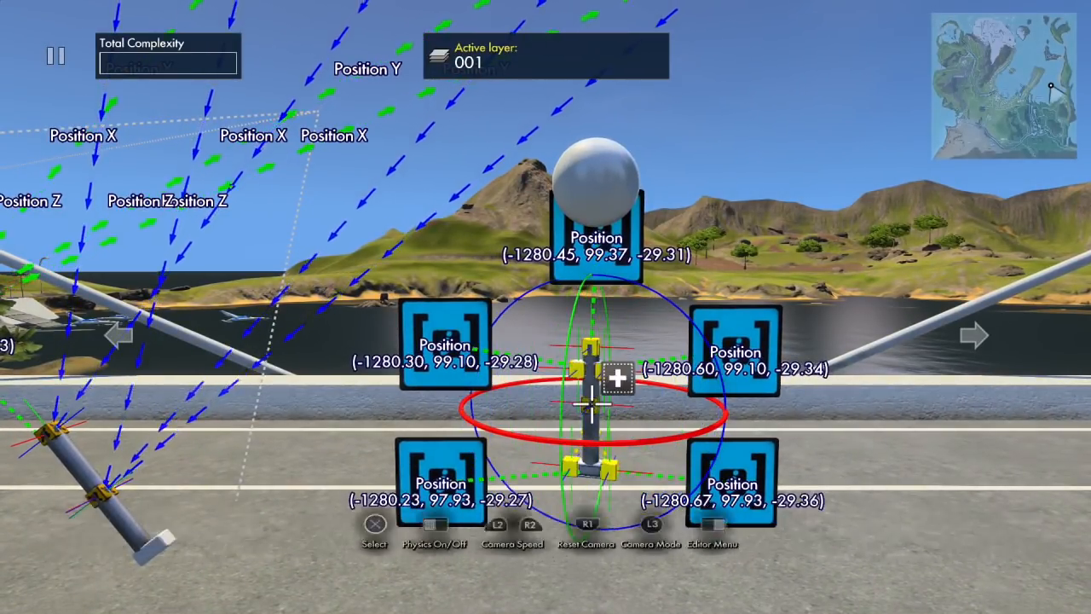
key(e)
key(Escape)
key(s)
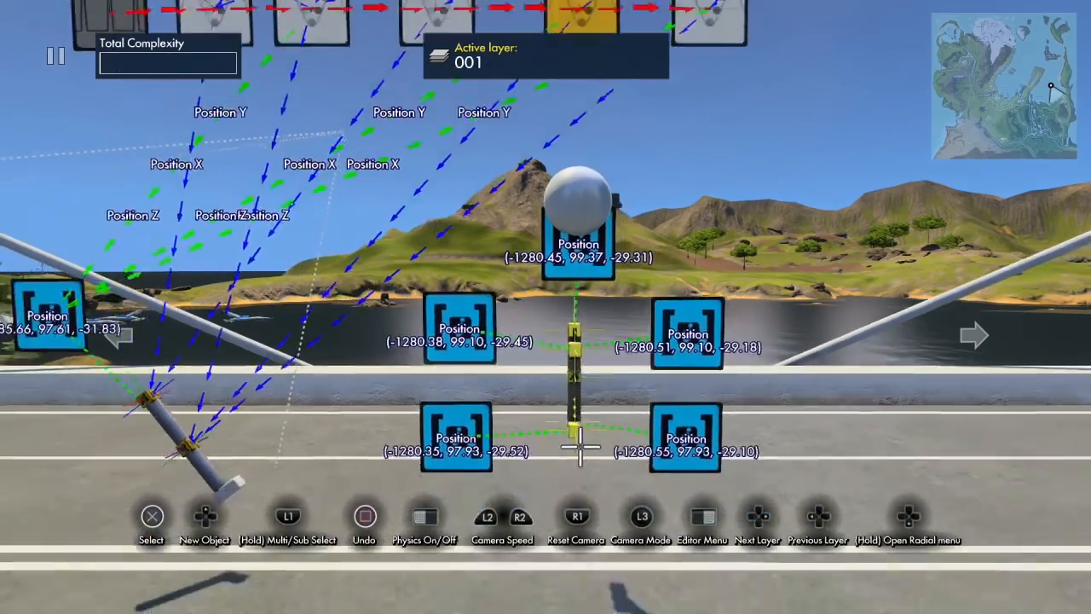
Select all the logic blocks that drive the limb beside the torso using an Area selector.
key(d)
key(s)
key(s)
key(a)
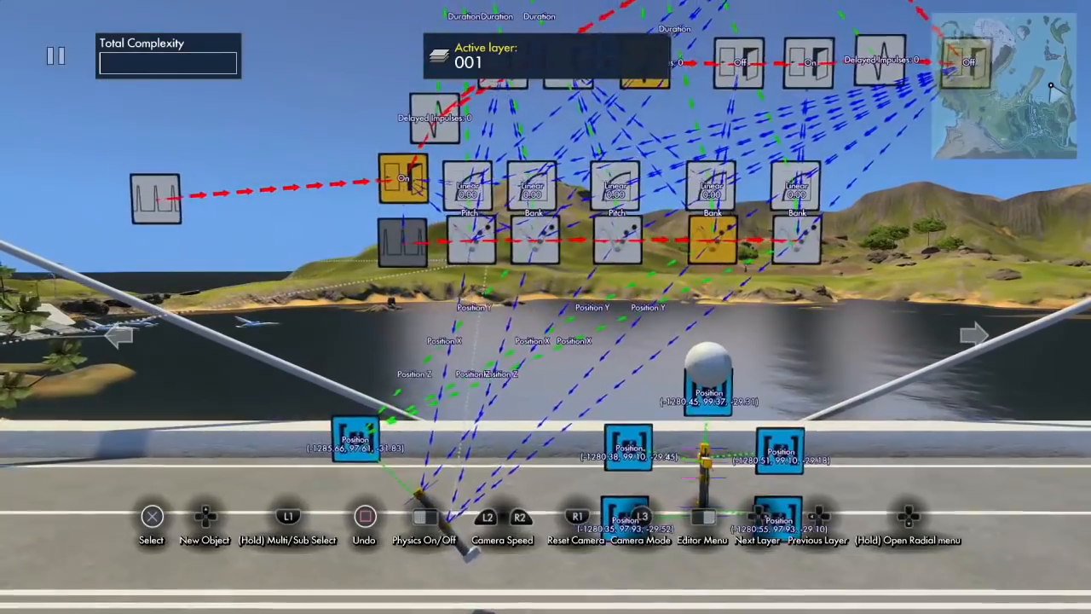
key(s)
key(s)
key(a)
key(w)
key(w)
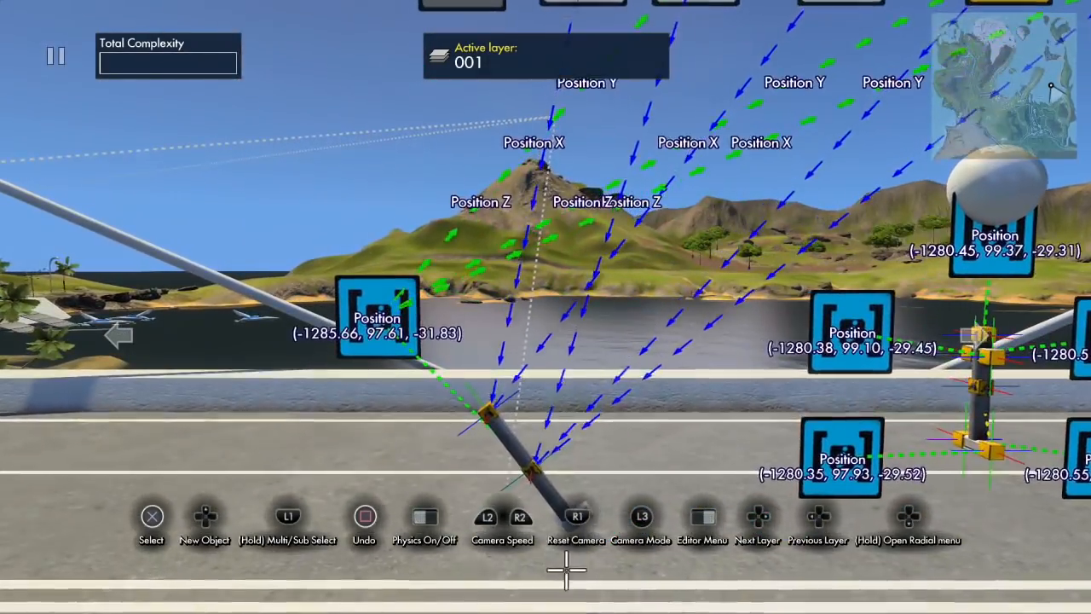
key(s)
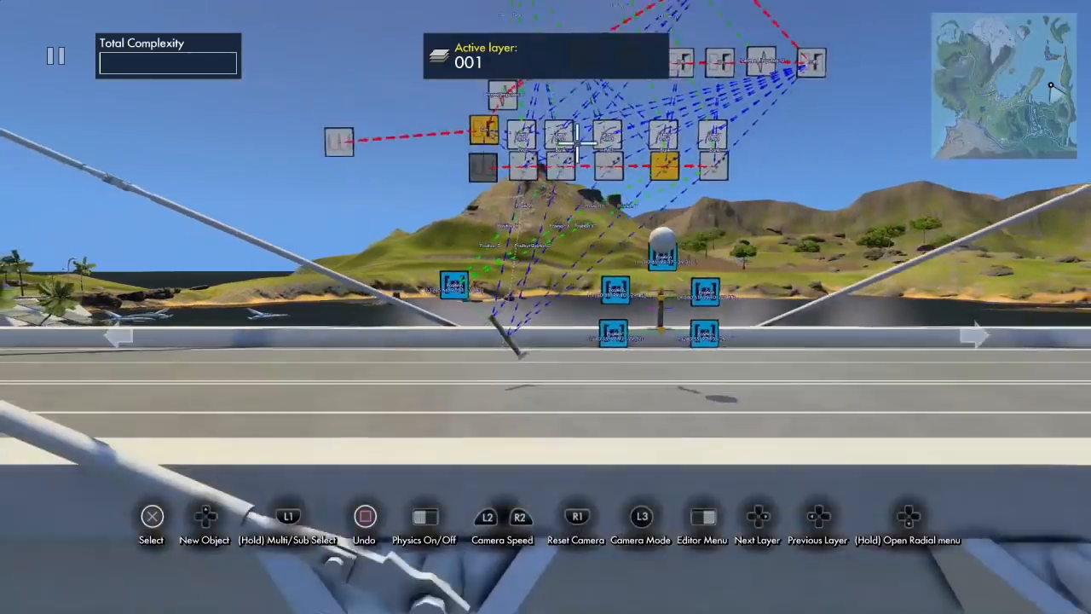
key(Up)
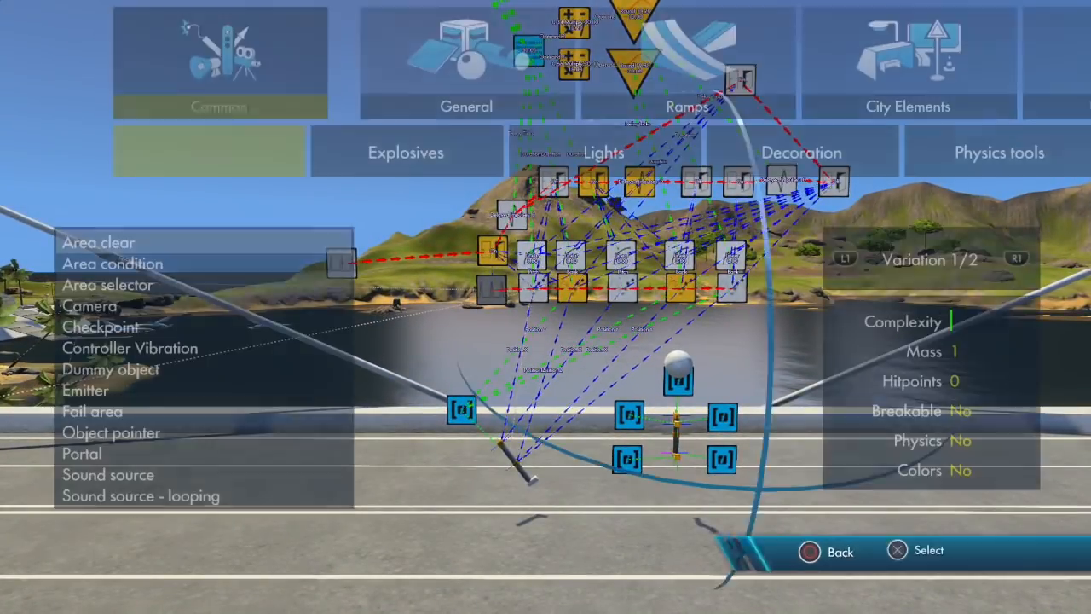
key(Return)
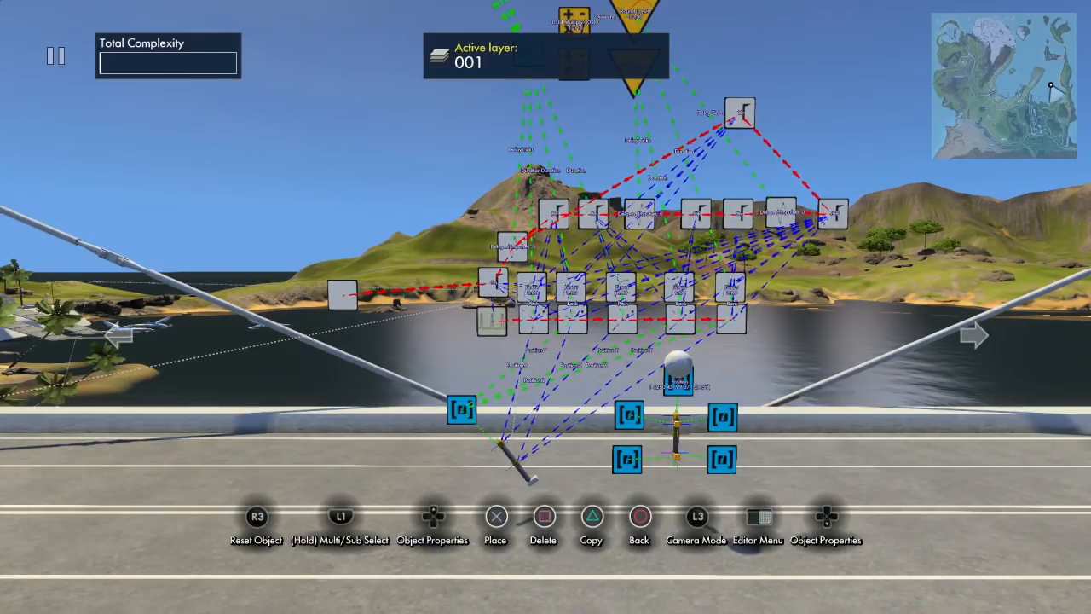
key(Up)
key(Return)
key(Escape)
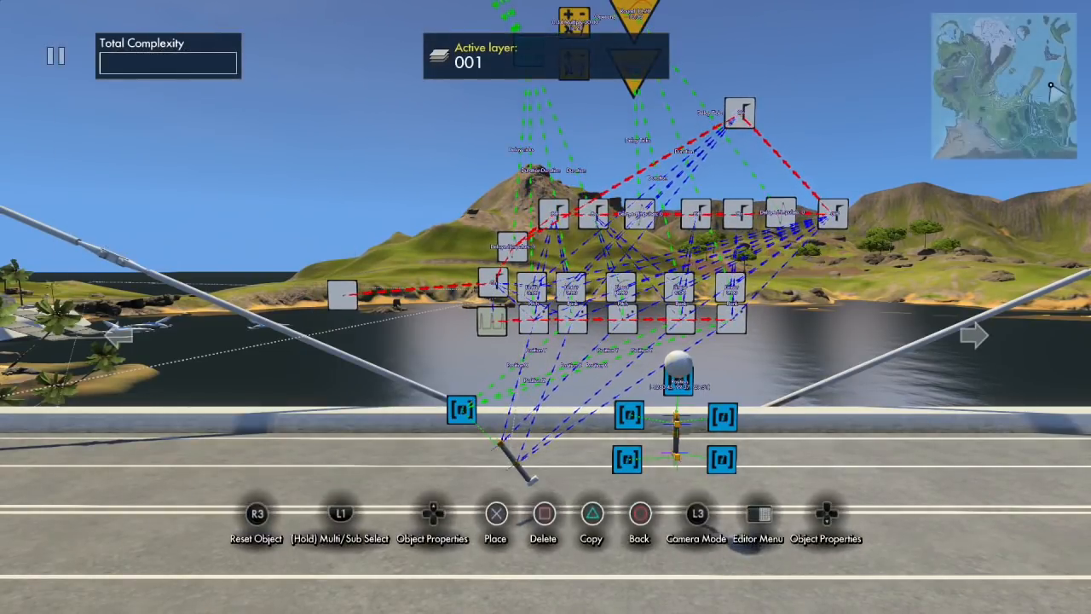
Add the limb and its vector object info block to the selection of logic blocks.
key(Escape)
key(w)
key(w)
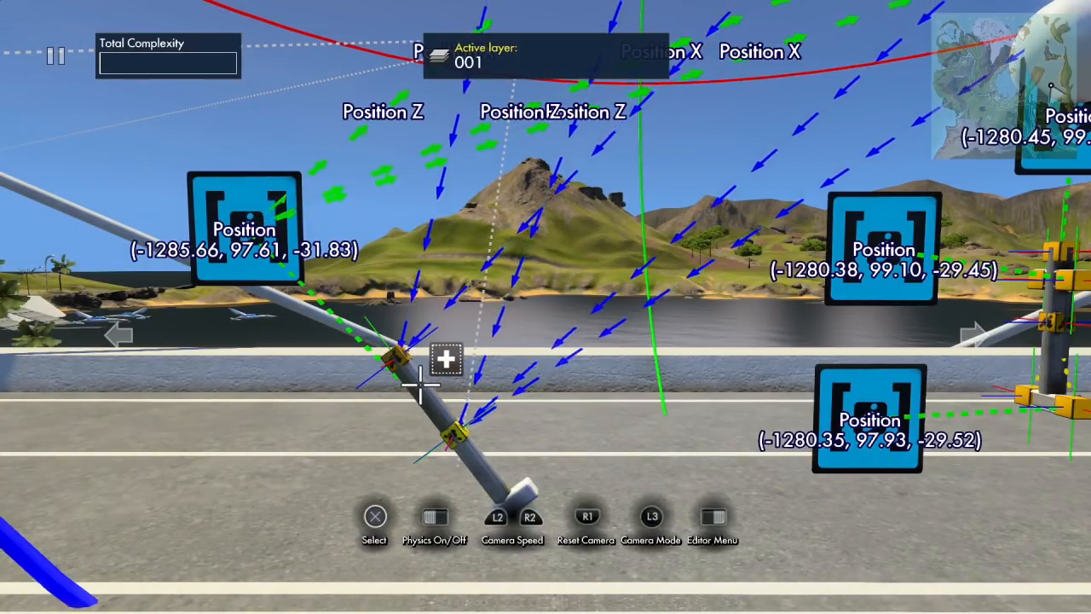
key(s)
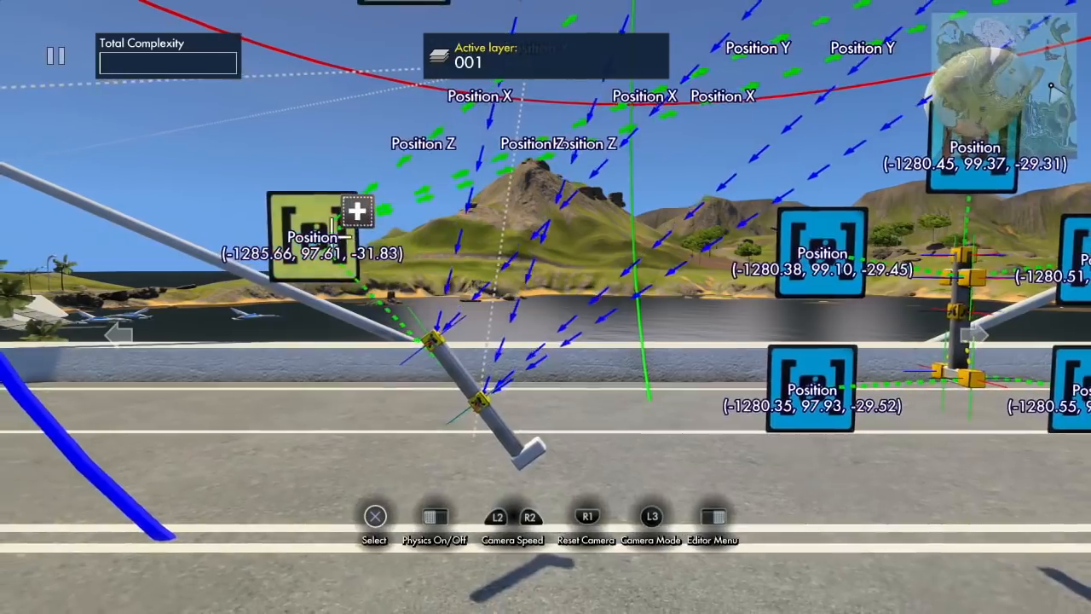
key(Return)
Copy the selected limb setup and place the copy above the water beside the other limb's setup.
key(c)
key(Return)
key(s)
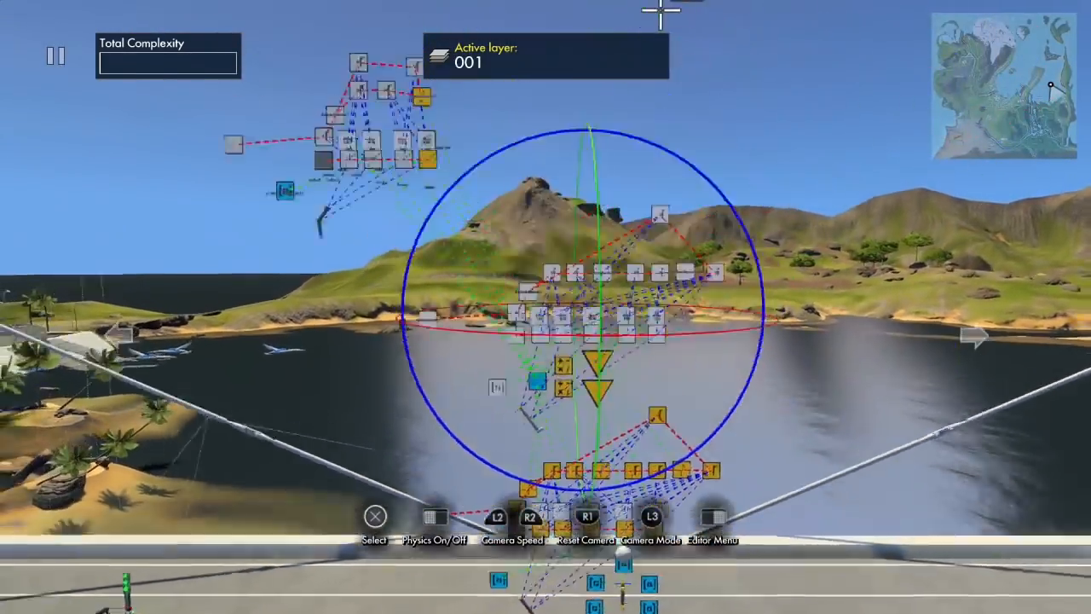
key(Return)
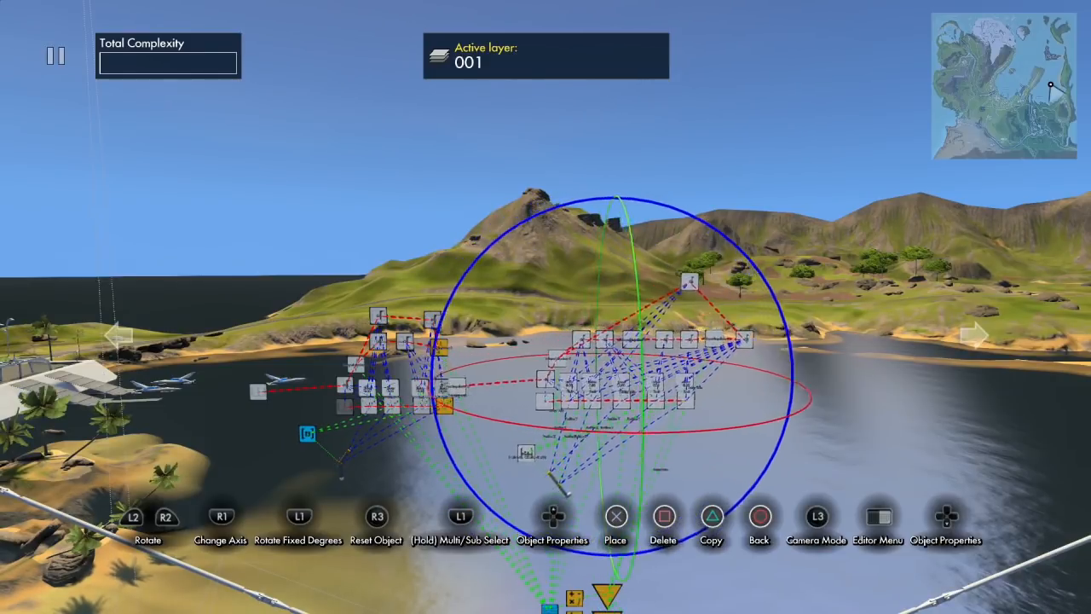
key(Return)
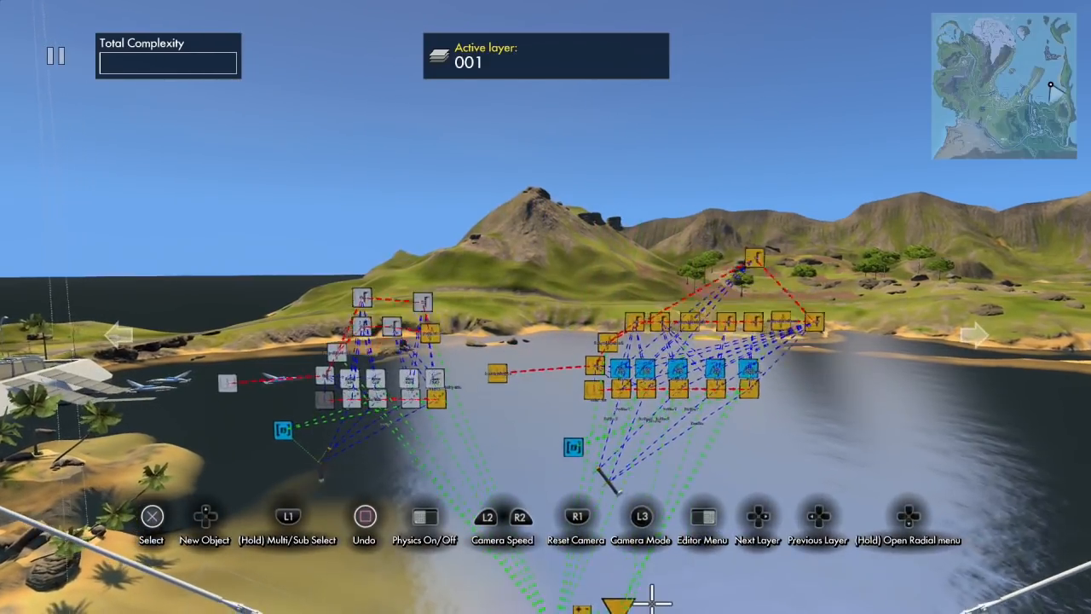
Select the whole arm setup with its limb and vector object info block, and place a copy of it directly above the original.
key(a)
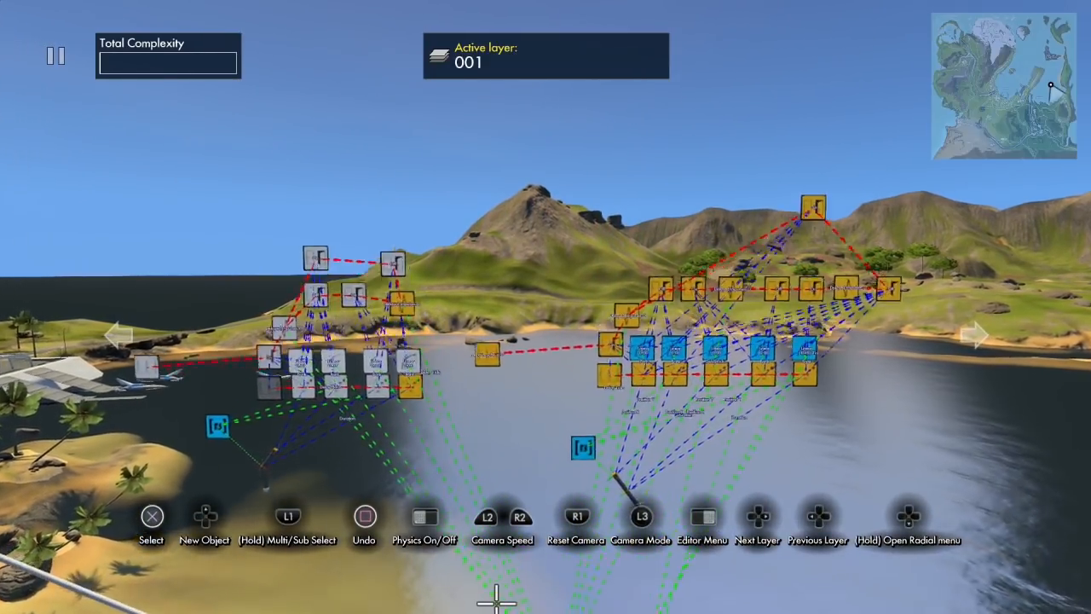
key(space)
key(Return)
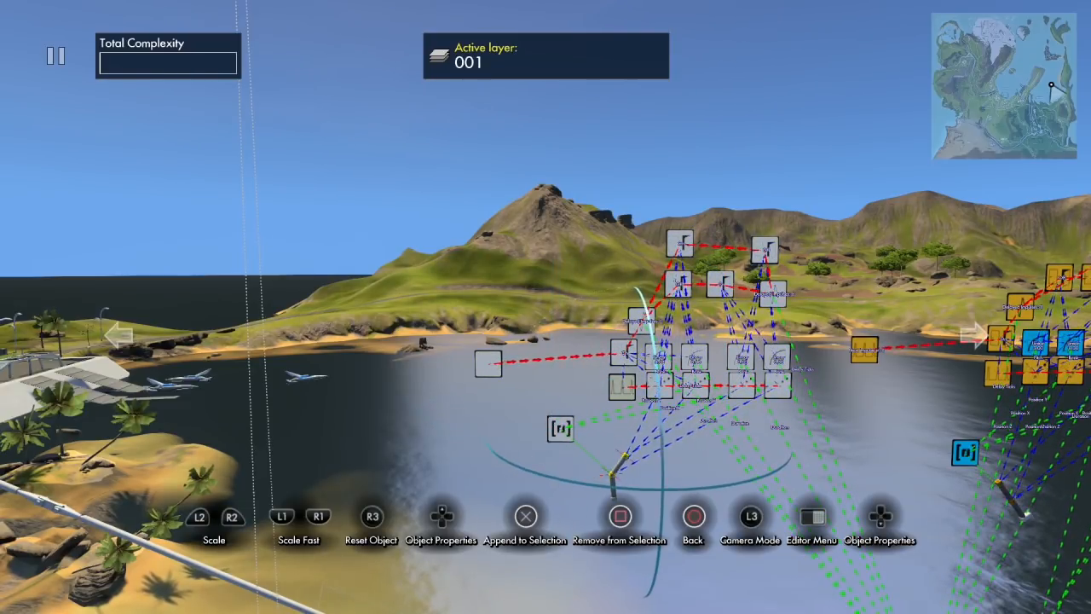
key(Return)
key(s)
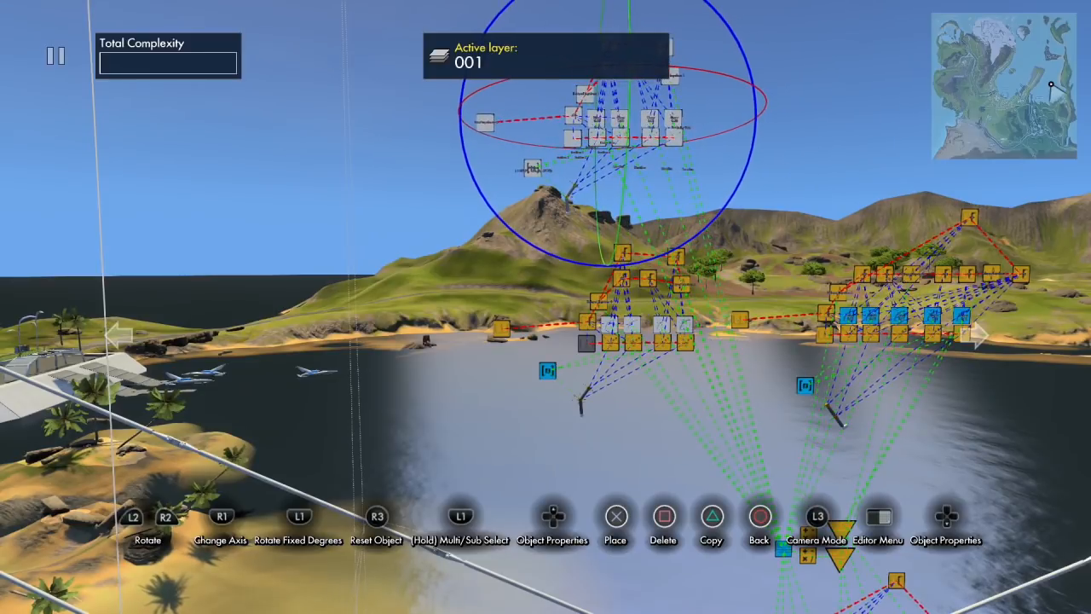
key(Return)
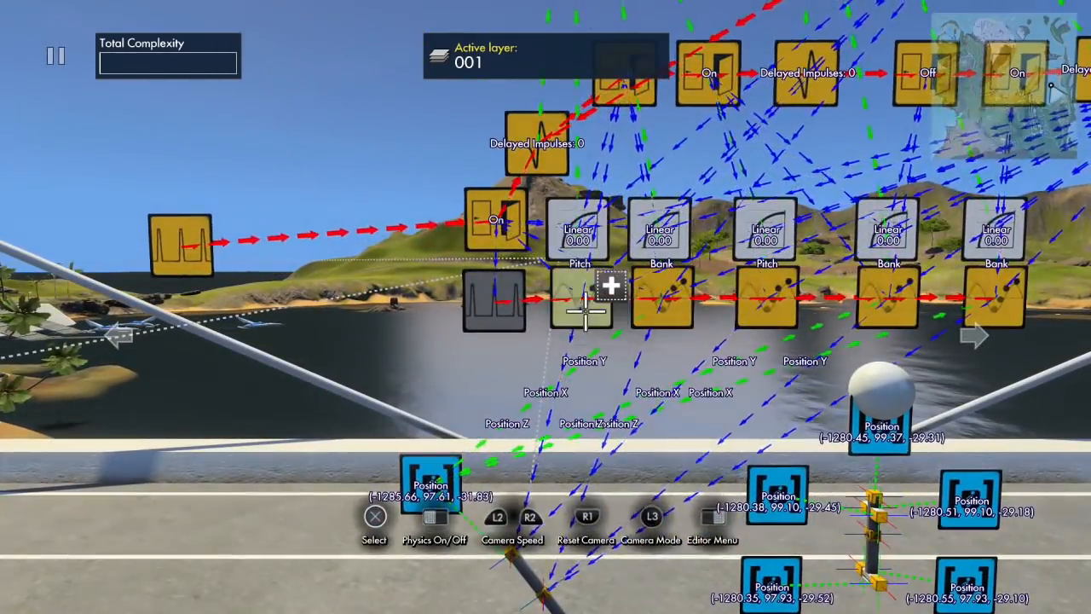
Turn off Local for the position of the first object position event in the leg setup nearest the torso.
click(581, 300)
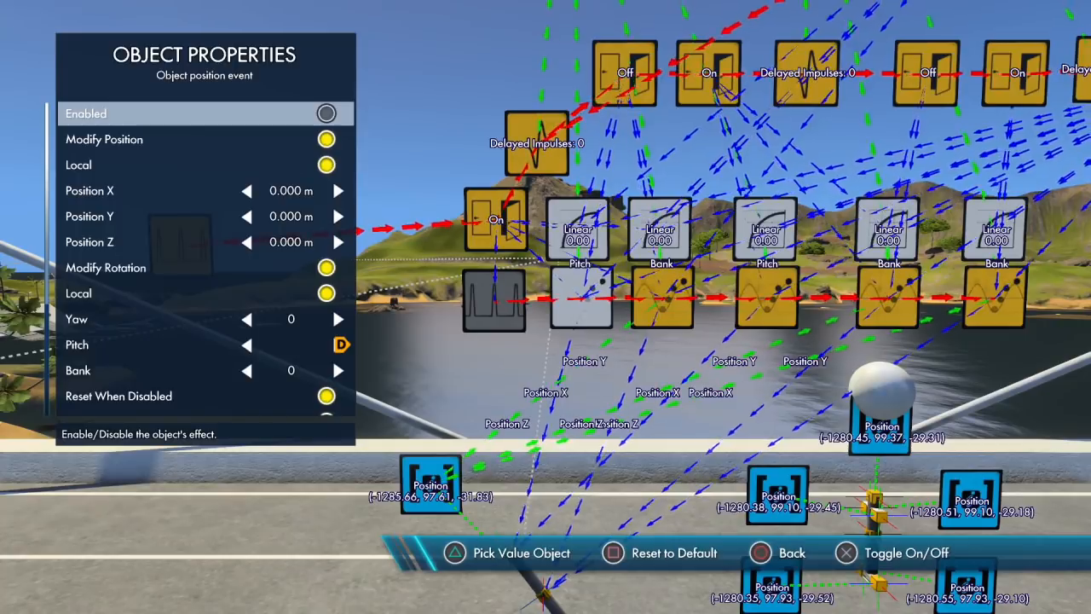
key(Down)
key(Down)
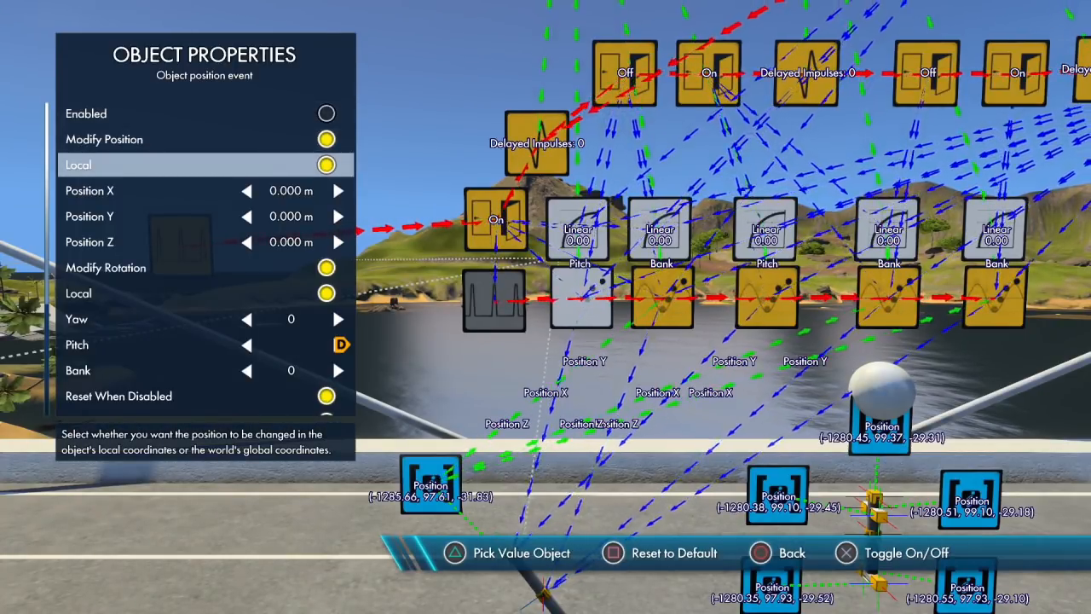
key(Return)
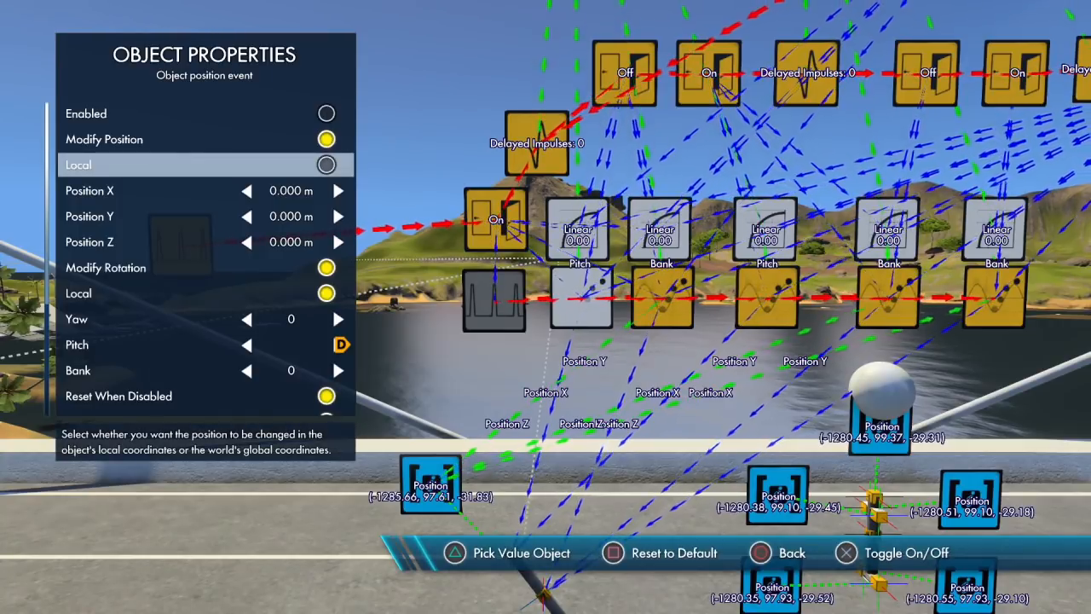
Link Position X, Y and Z of that first leg event to the Position block at the torso's lower left.
key(Down)
key(y)
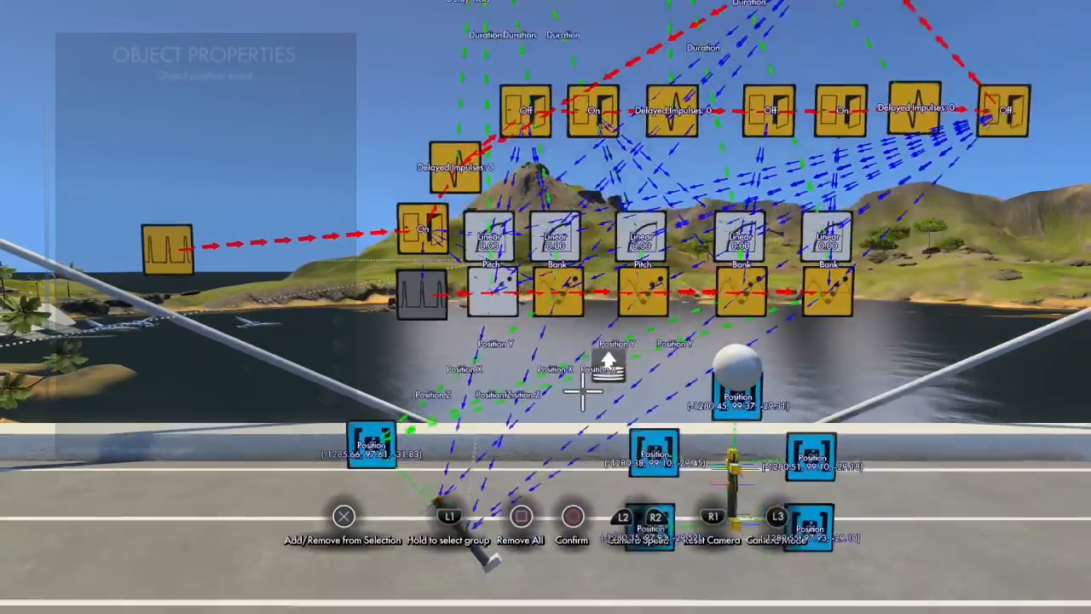
key(Escape)
key(Down)
key(y)
key(Return)
key(Escape)
key(Down)
key(y)
key(Return)
key(Escape)
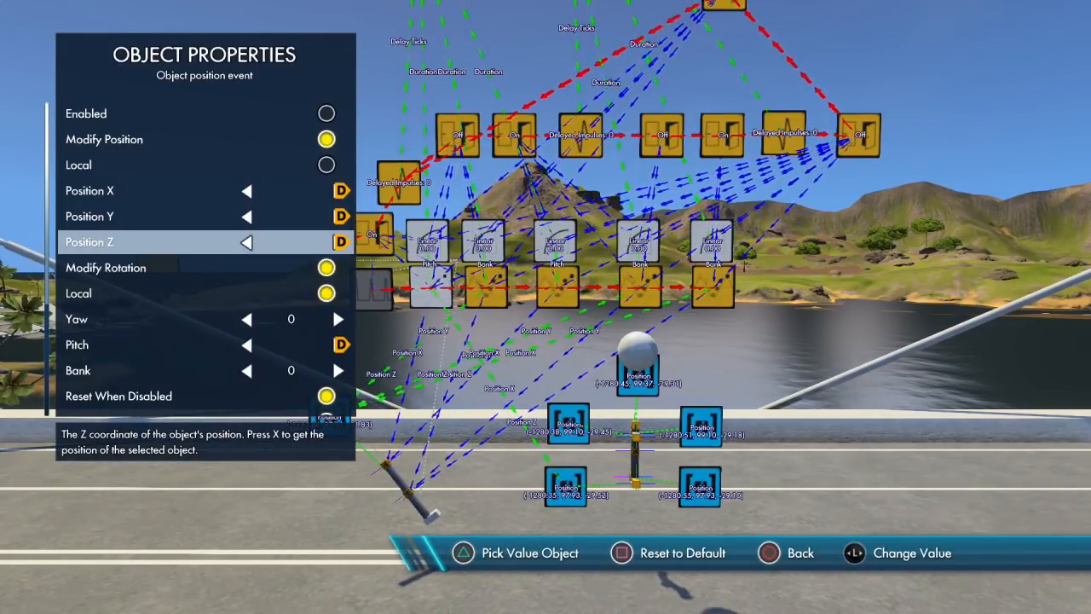
key(Escape)
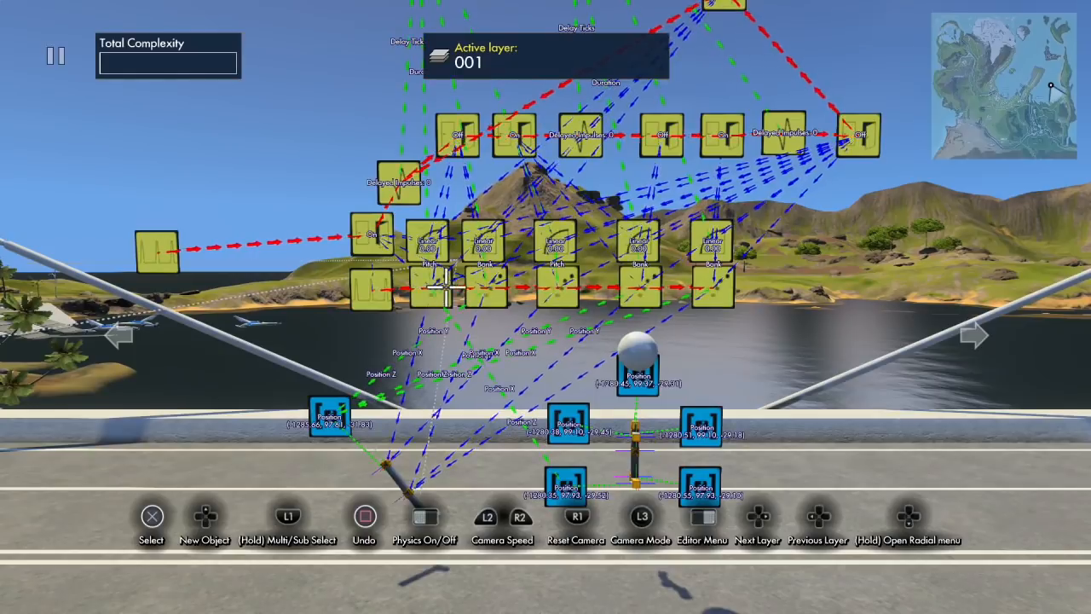
Turn off Local for the position of the third object position event in the same leg setup.
key(shift)
click(561, 288)
key(Down)
key(Down)
key(Return)
Link Position X, Y and Z of the third leg event to the torso's lower-left Position block.
key(Escape)
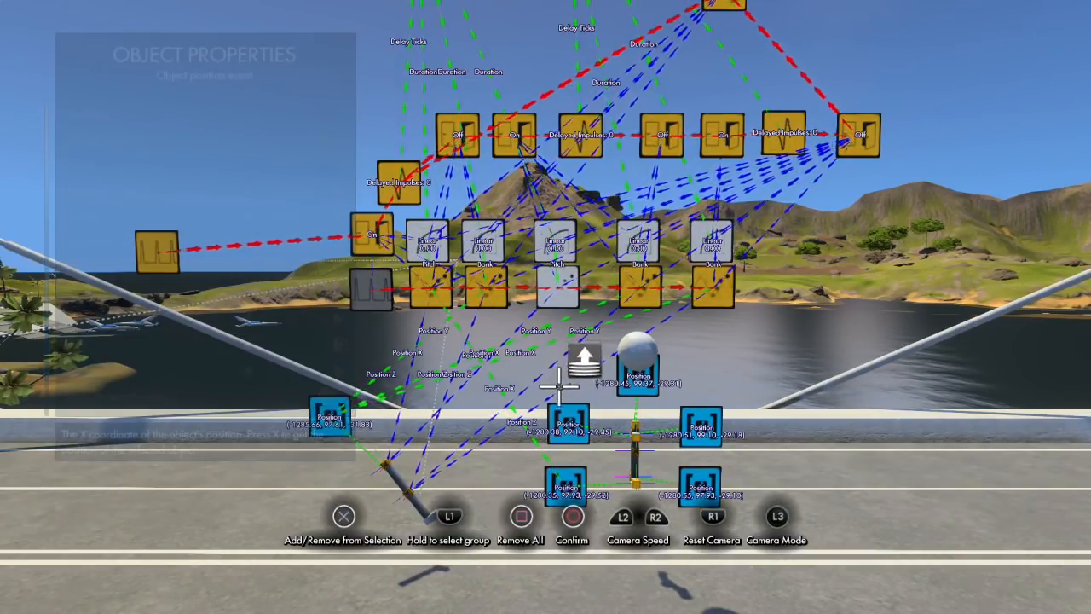
click(559, 469)
key(Down)
key(Return)
click(559, 469)
key(Down)
key(Return)
click(558, 469)
key(Escape)
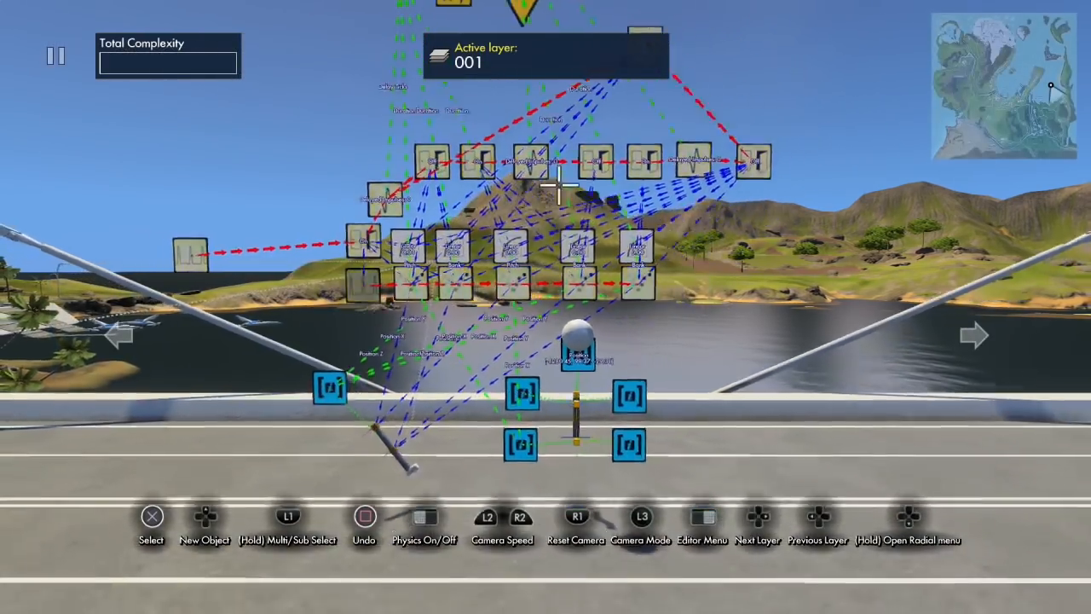
Turn off Local for the position of the first object position event in the copied leg setup above the water.
key(shift)
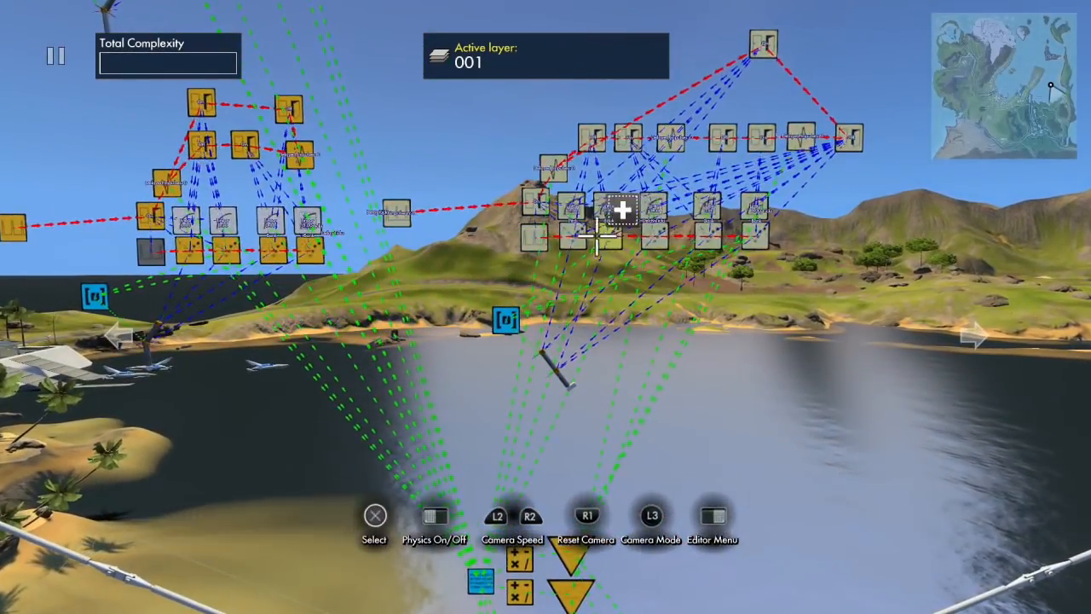
click(574, 237)
key(Down)
key(Down)
key(Return)
Link Position X, Y and Z of the copied leg's first event to the Position block at the torso's lower right.
key(Down)
key(Escape)
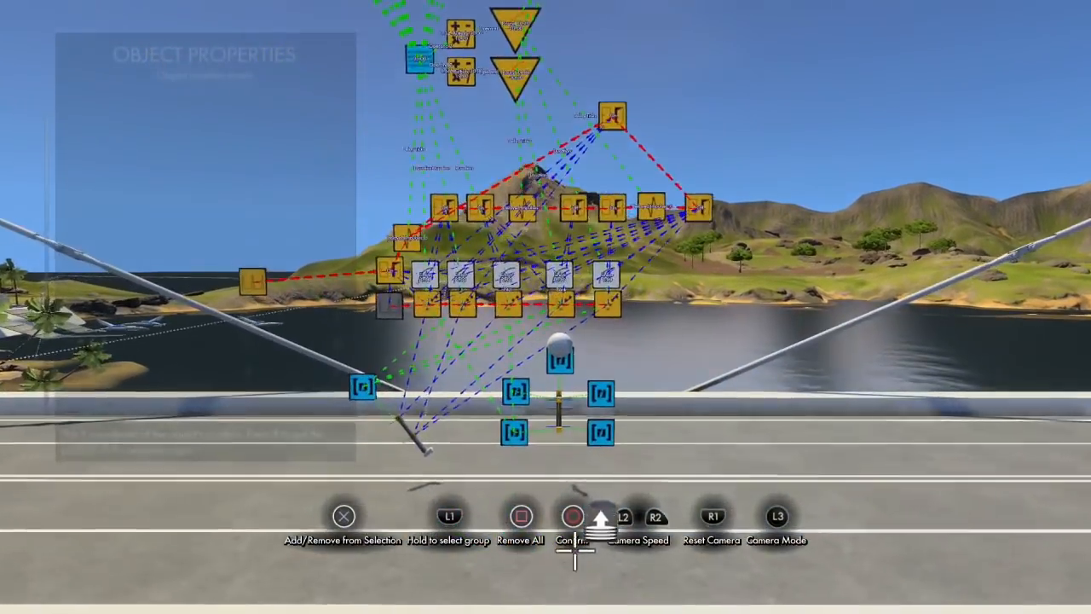
click(609, 463)
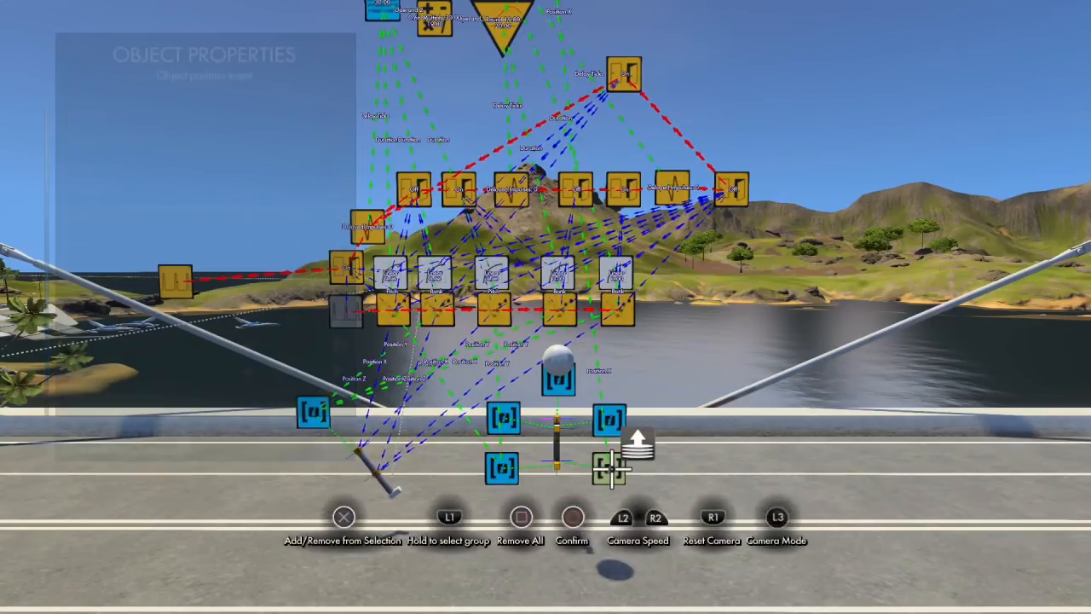
key(Down)
key(Return)
click(608, 463)
key(Escape)
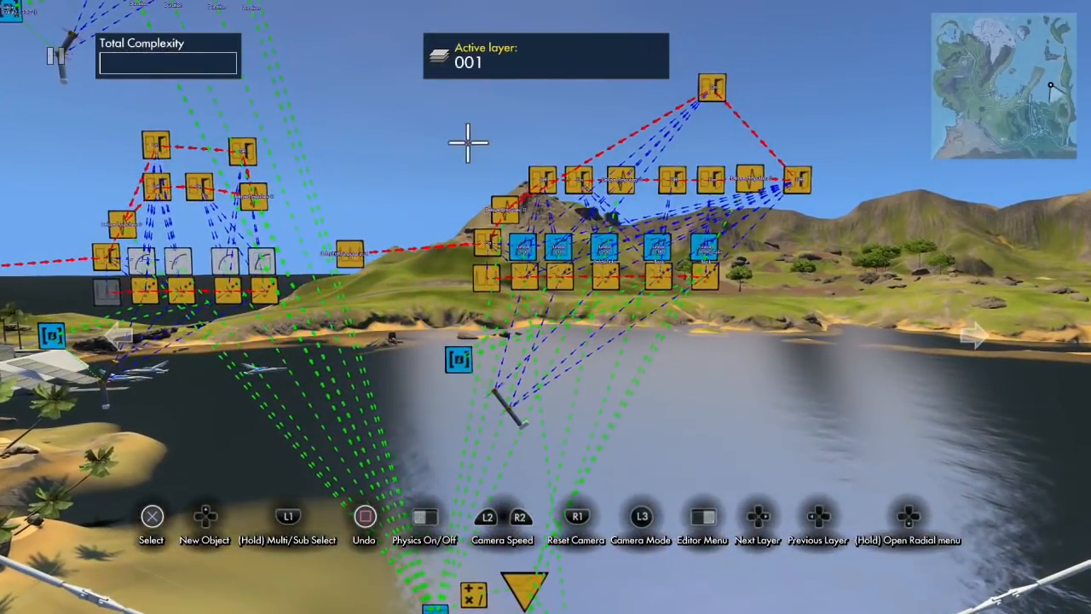
Turn off Local for the position of the third object position event in the copied leg setup.
click(603, 271)
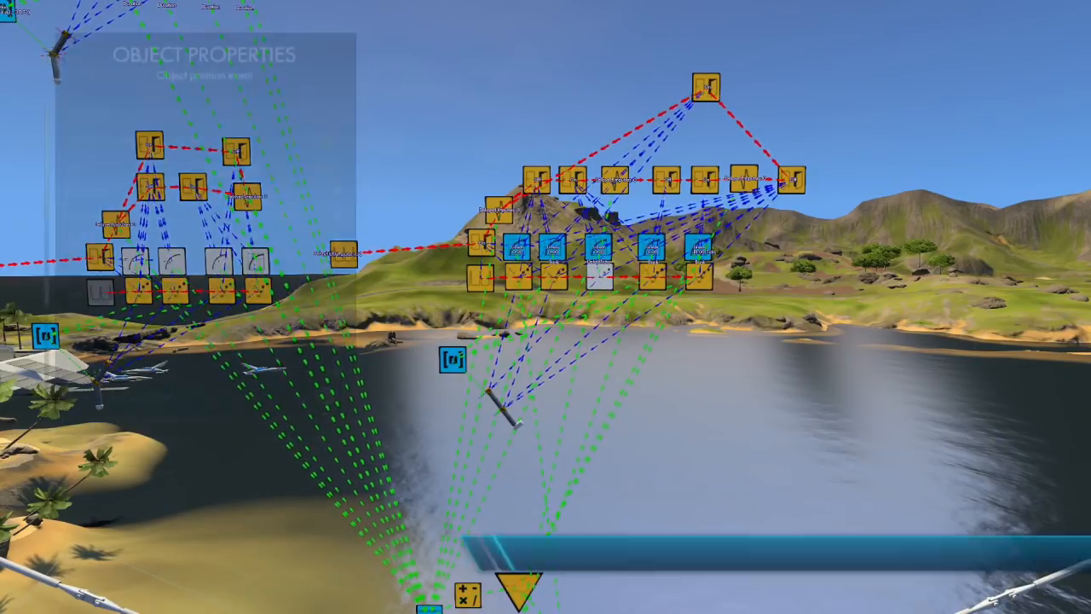
key(Escape)
key(Return)
key(Down)
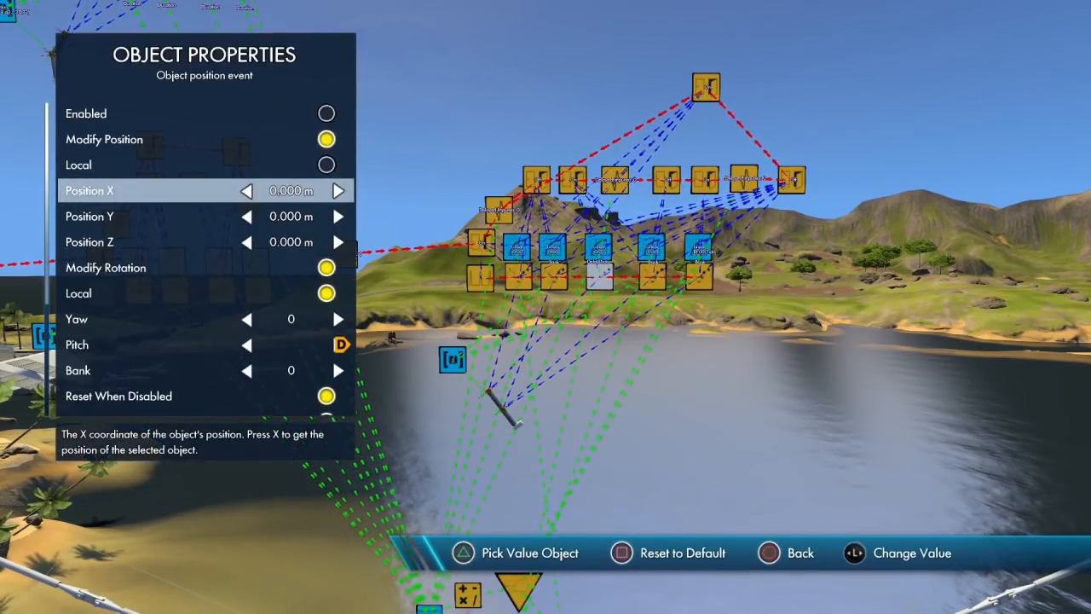
Link Position X, Y and Z of the copied leg's third event to the torso's lower-right Position block.
key(Return)
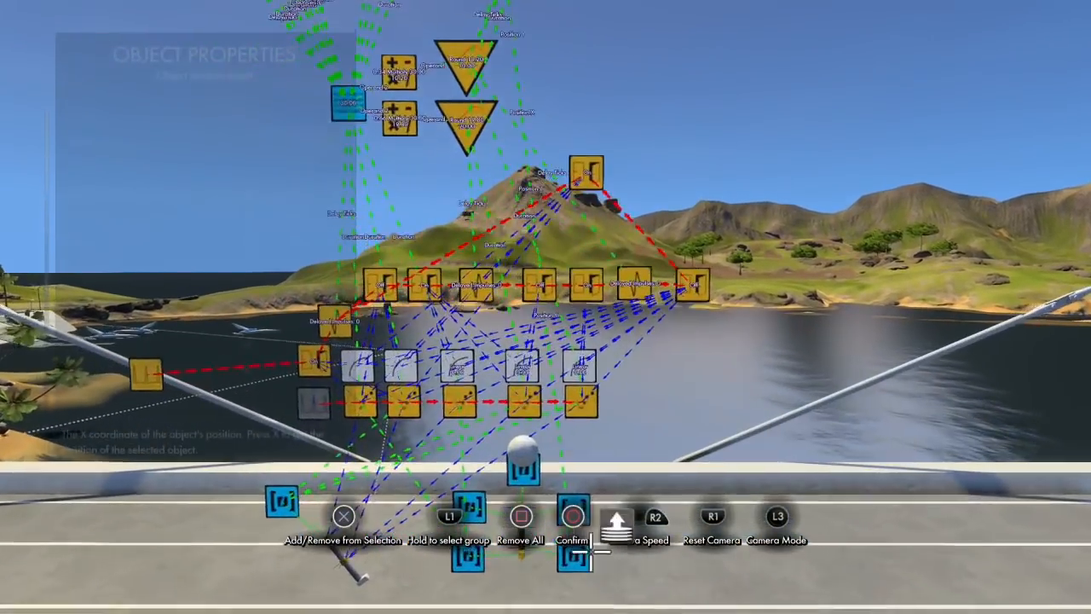
key(Escape)
key(Down)
key(Return)
key(Return)
key(Escape)
key(Down)
key(Return)
key(Return)
key(Escape)
key(Escape)
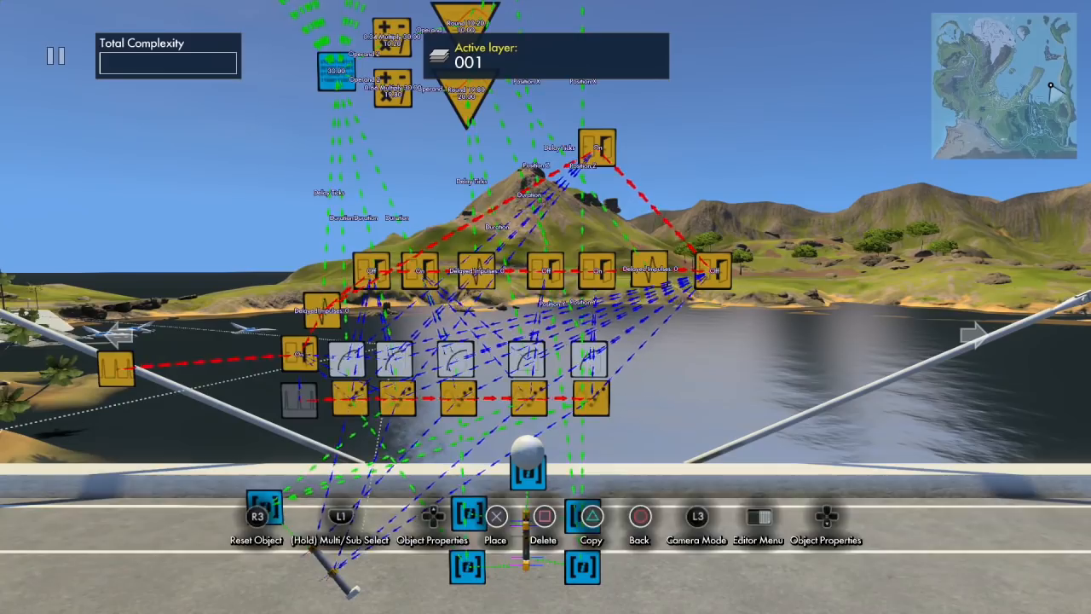
Run the physics to check how both legs attach to the torso and move, then stop it.
key(space)
key(w)
key(s)
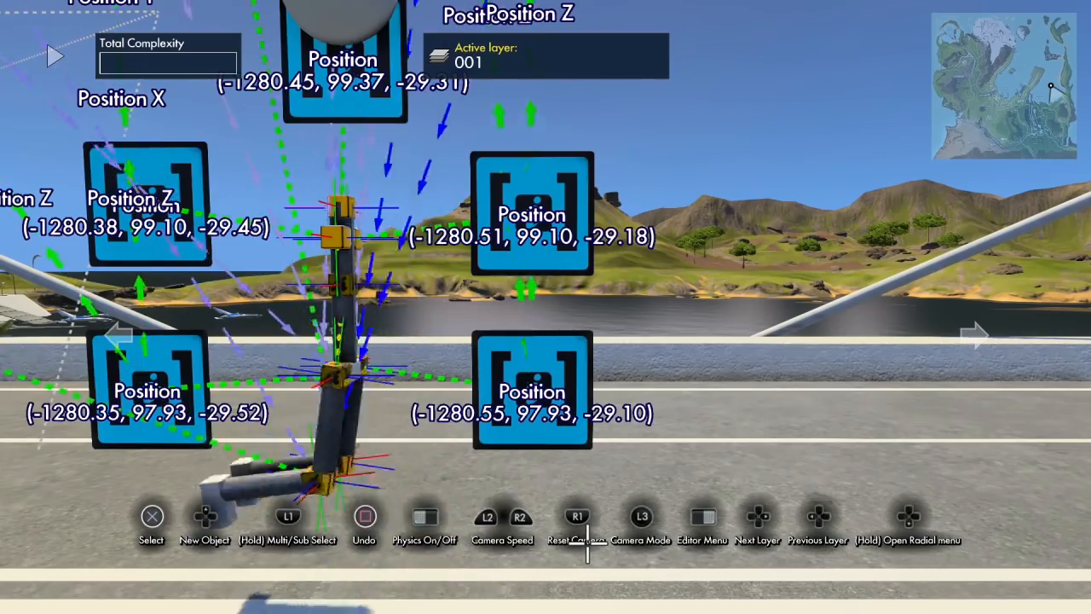
key(s)
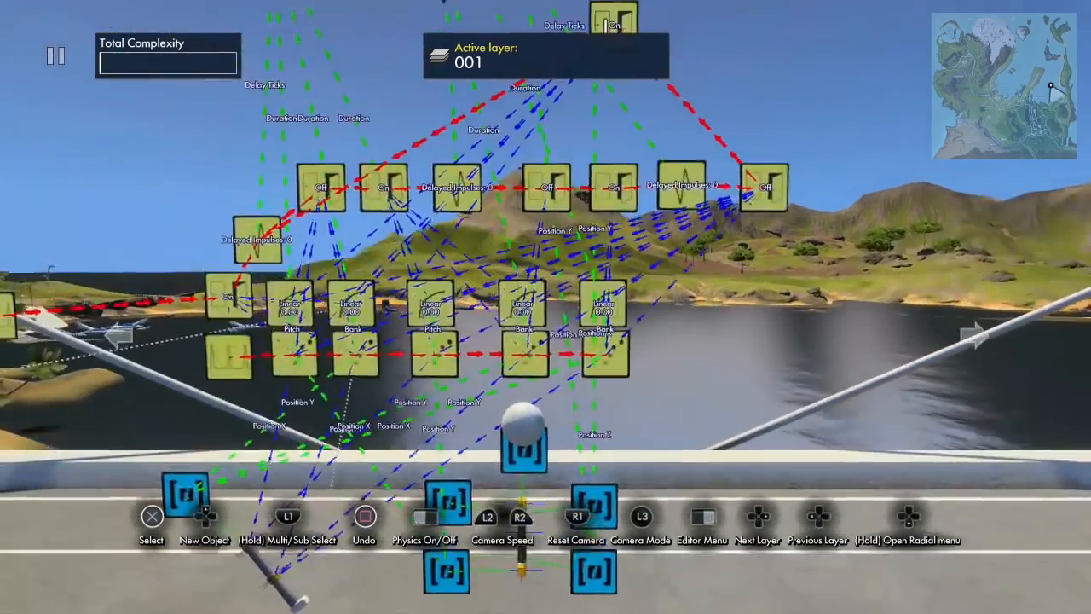
Turn off Local for the position of the first object position event in the lower arm setup.
key(s)
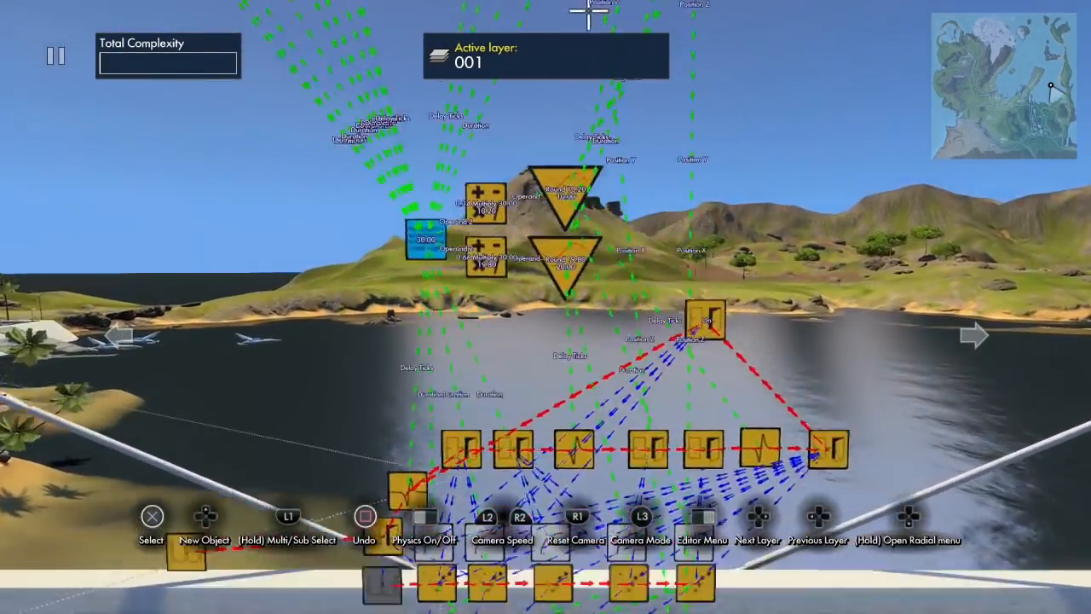
key(a)
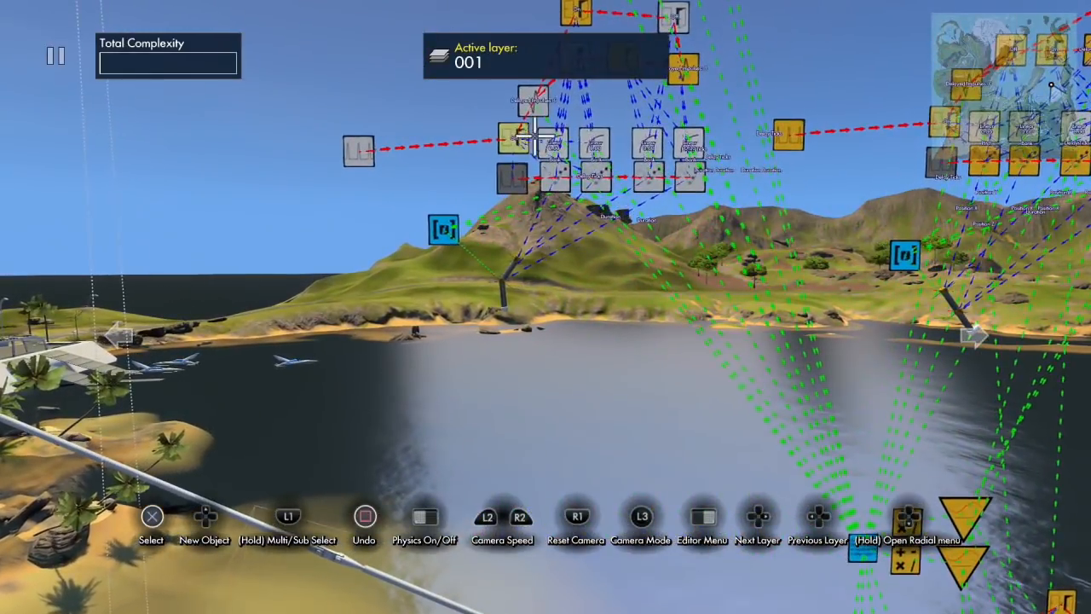
click(555, 182)
key(Down)
key(Down)
key(Return)
Link Position X, Y and Z of the lower arm setup's first event to the torso's upper-left Position block.
key(Down)
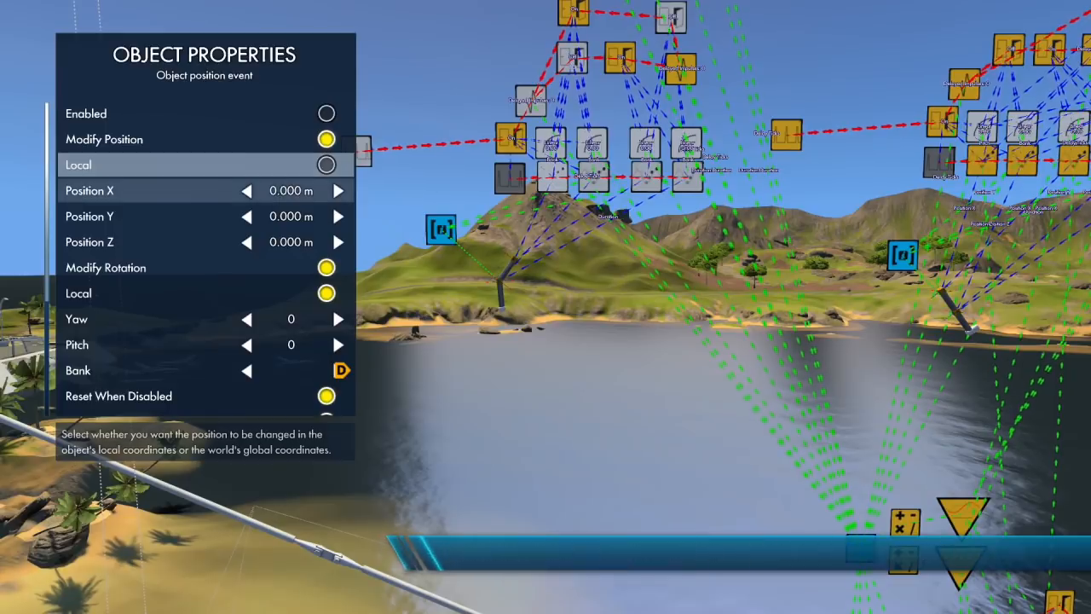
key(y)
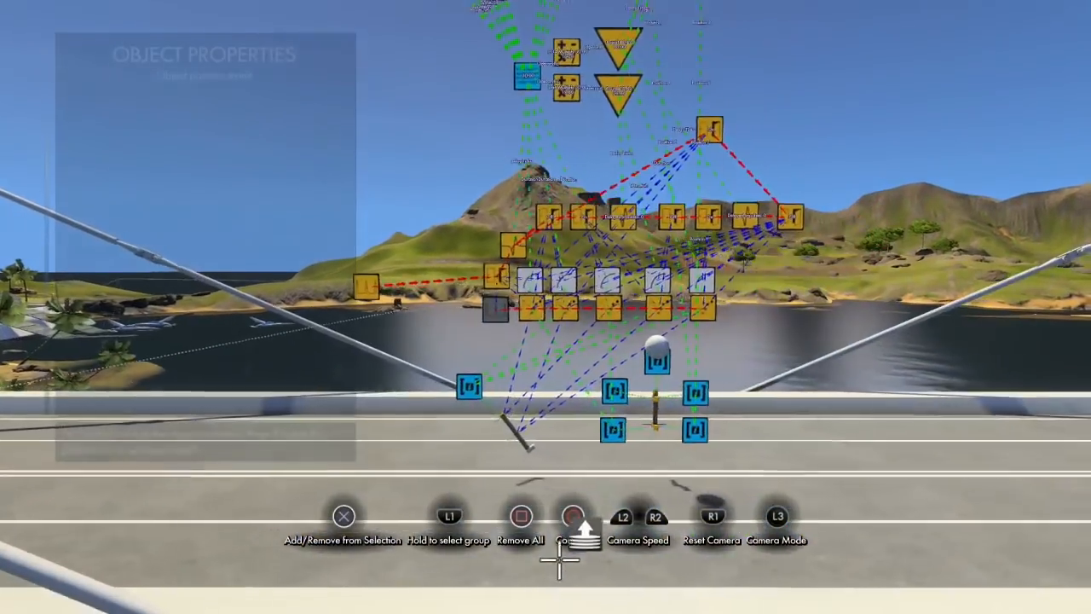
click(606, 417)
key(Down)
key(y)
click(606, 417)
key(Down)
key(y)
click(607, 417)
key(Escape)
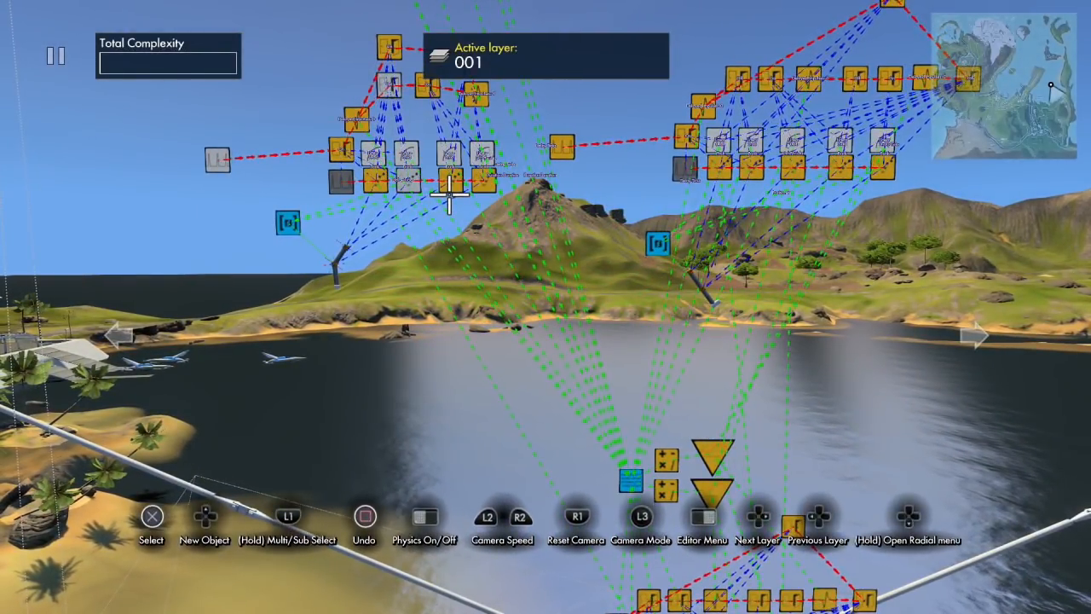
Turn off Local for the position of the third object position event in the lower arm setup.
key(Down)
key(Down)
key(Return)
Link Position X, Y and Z of the lower arm setup's third event to the torso's upper-left Position block.
key(Down)
key(y)
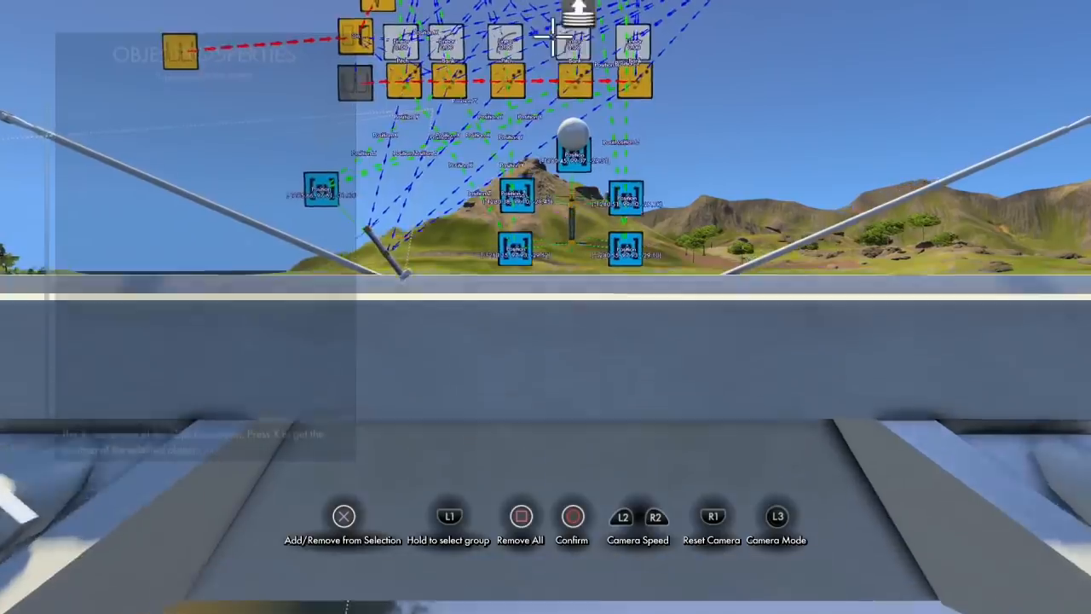
key(b)
key(Down)
key(y)
key(b)
key(Down)
key(y)
key(b)
key(Escape)
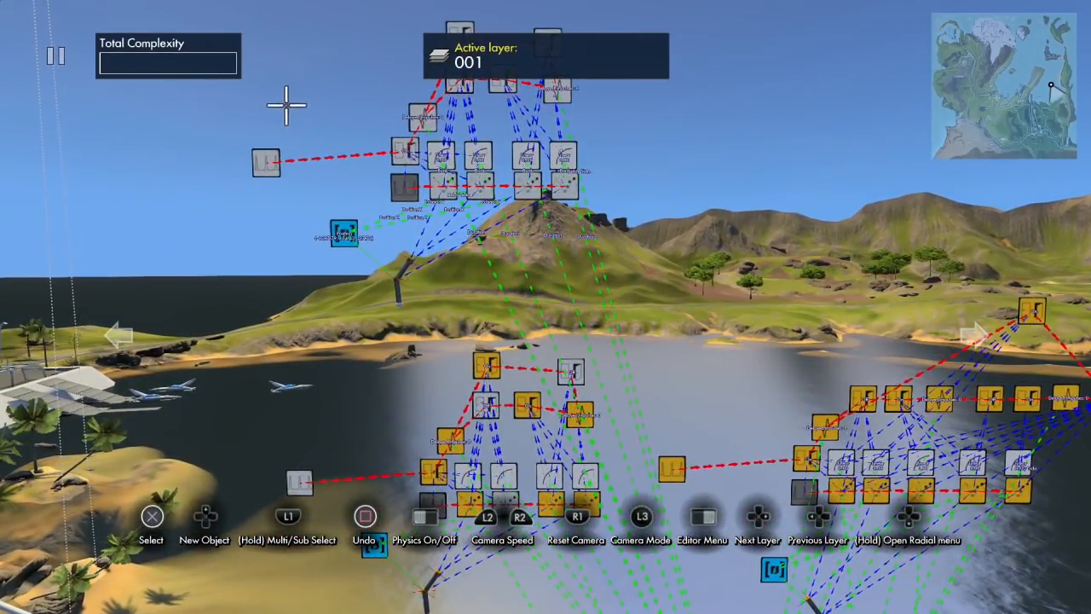
Turn off Local for the position of the first object position event in the upper arm setup.
click(446, 188)
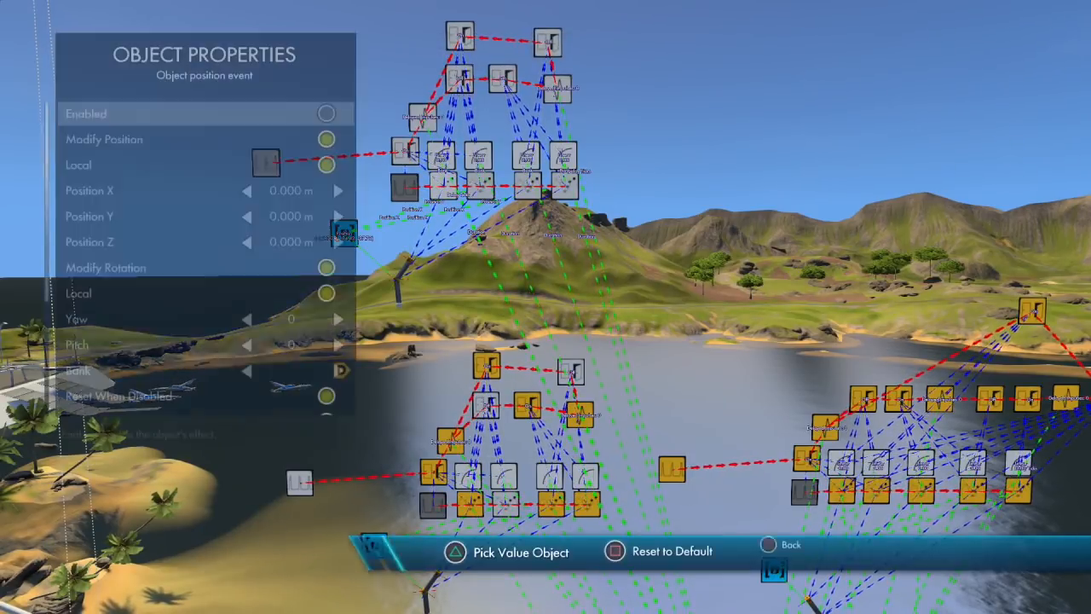
key(Down)
key(Down)
key(Return)
Link Position X, Y and Z of the upper arm setup's first event to the torso's upper-right Position block.
key(Down)
key(y)
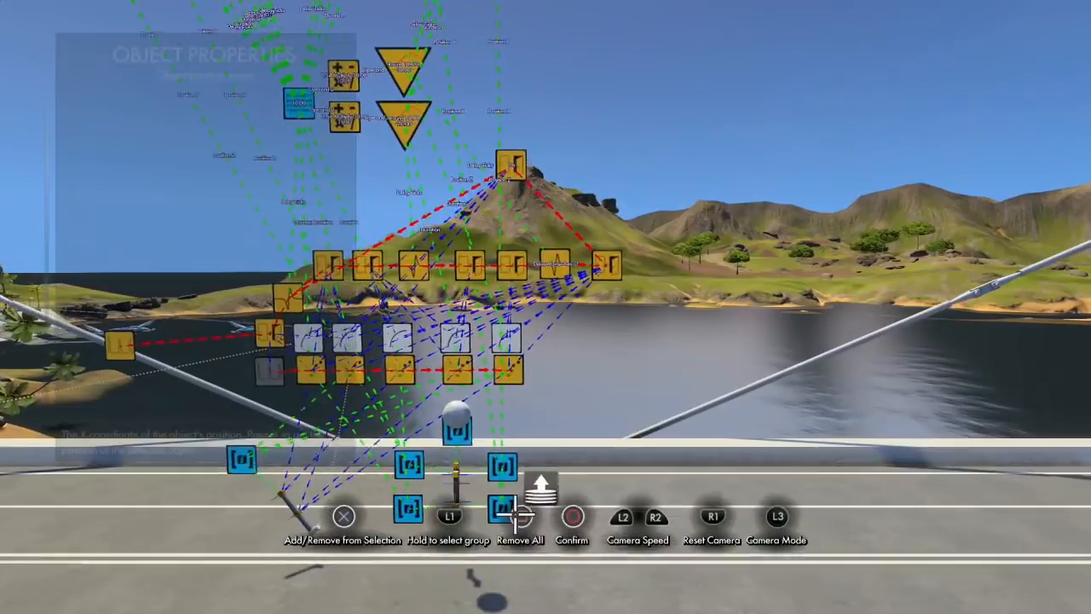
click(503, 477)
key(b)
key(Down)
key(y)
key(Return)
key(b)
key(Down)
key(y)
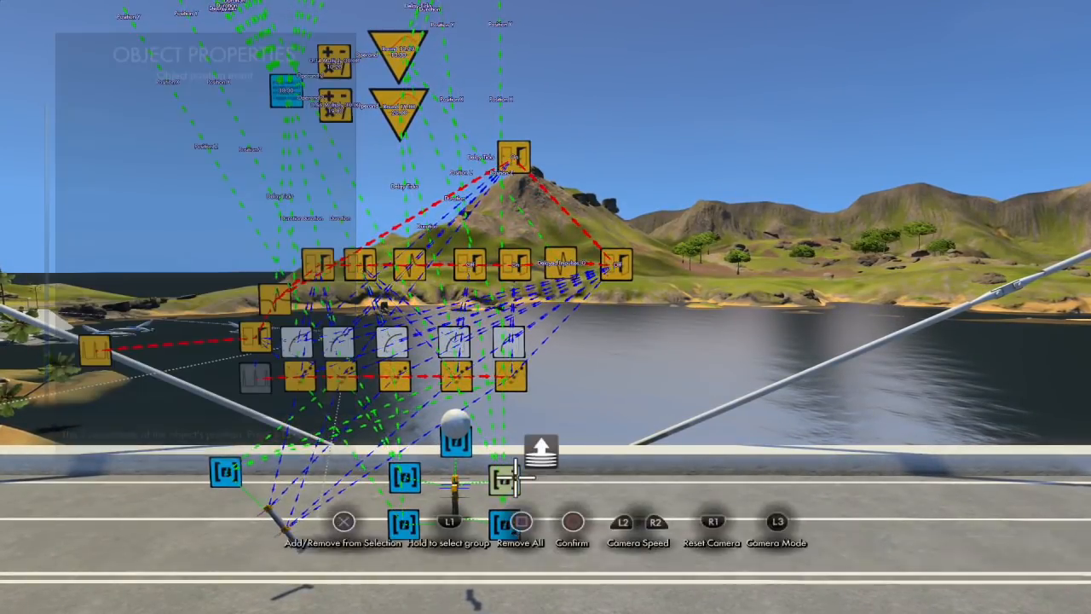
key(Return)
key(b)
key(b)
Turn off Local for the position of the third object position event in the upper arm setup.
key(s)
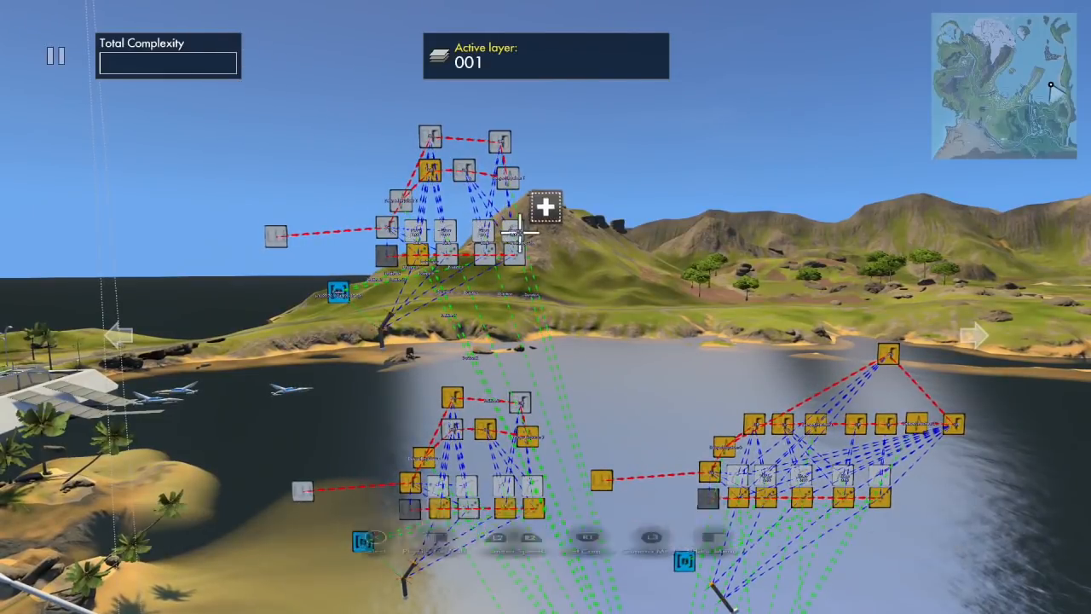
key(Return)
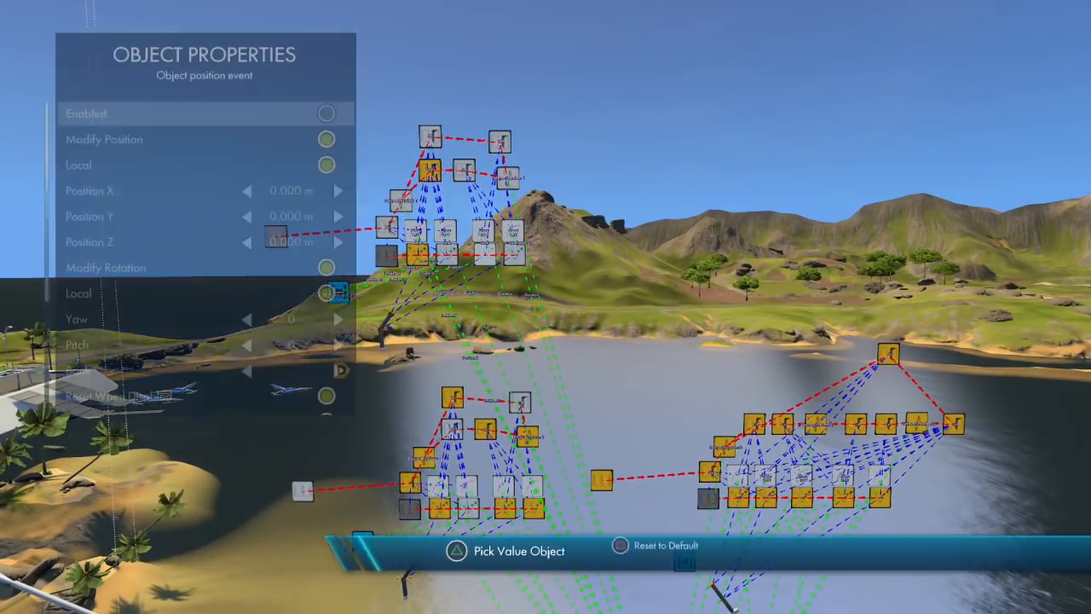
key(Down)
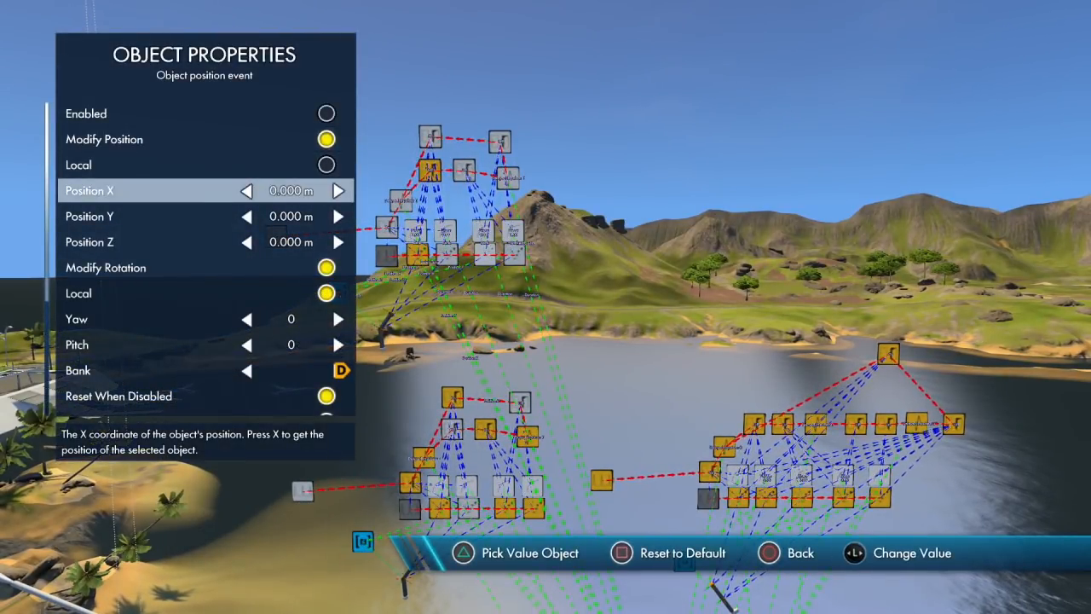
Link Position X, Y and Z of the upper arm setup's third object position event to the torso's upper-right Position block.
key(Return)
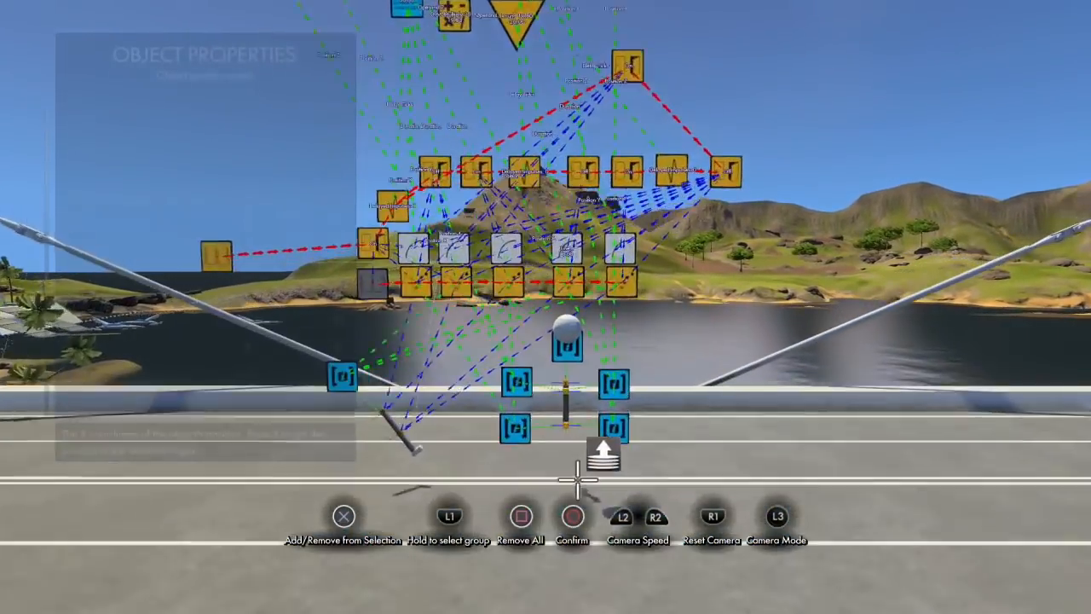
click(609, 405)
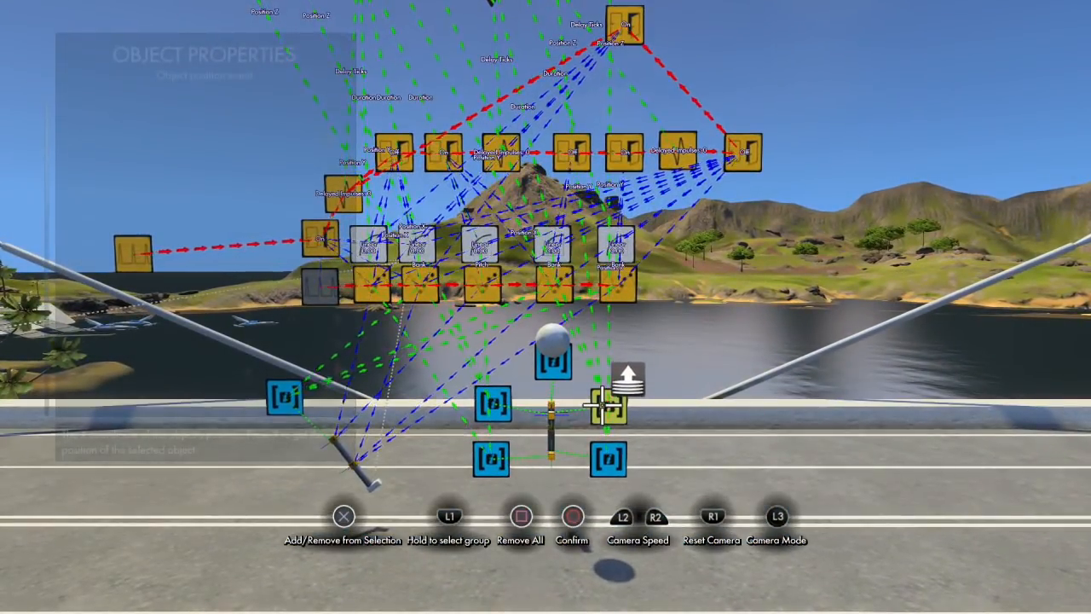
key(Return)
key(Escape)
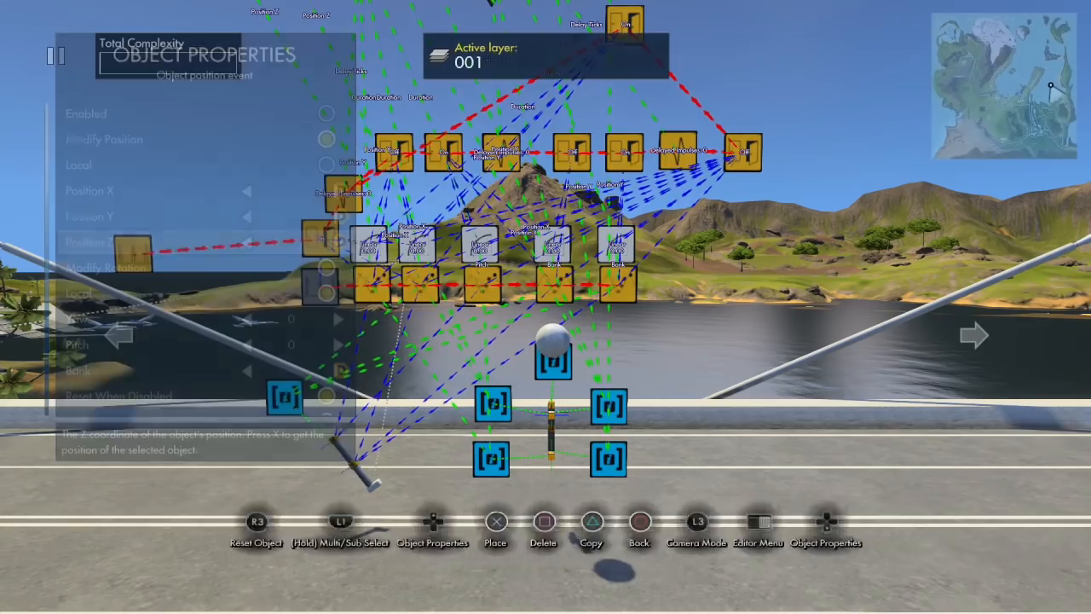
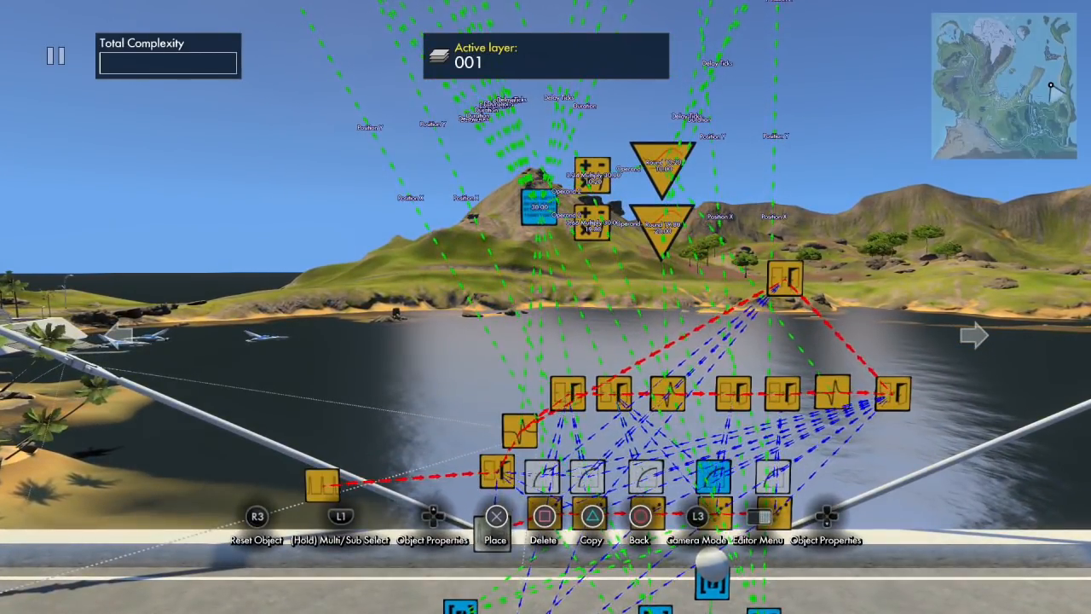
key(Escape)
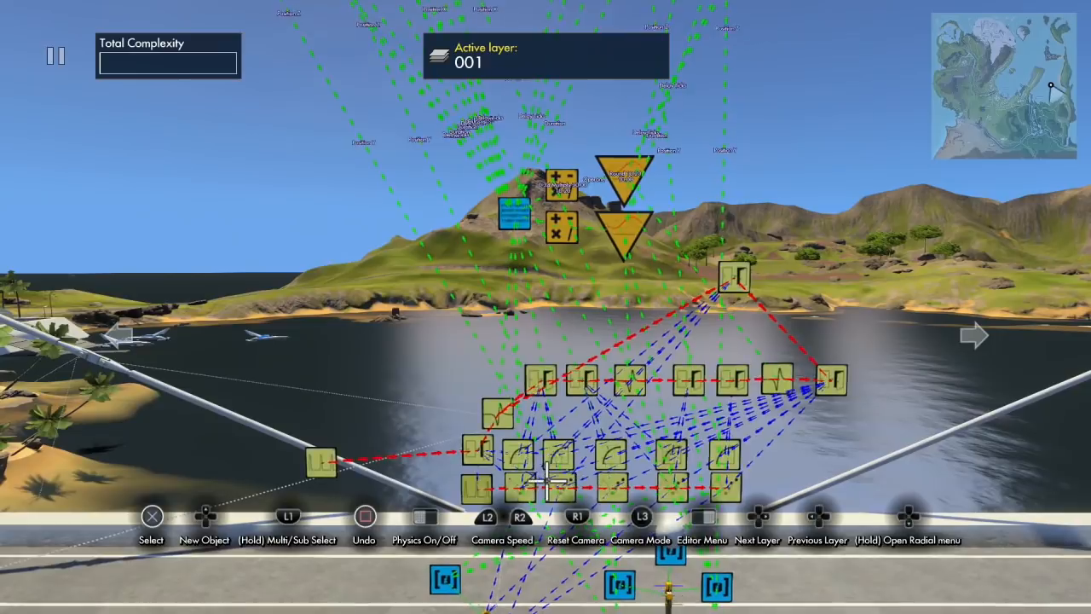
Target the leg setup's first object position event from the torso setup's last object position event.
click(730, 485)
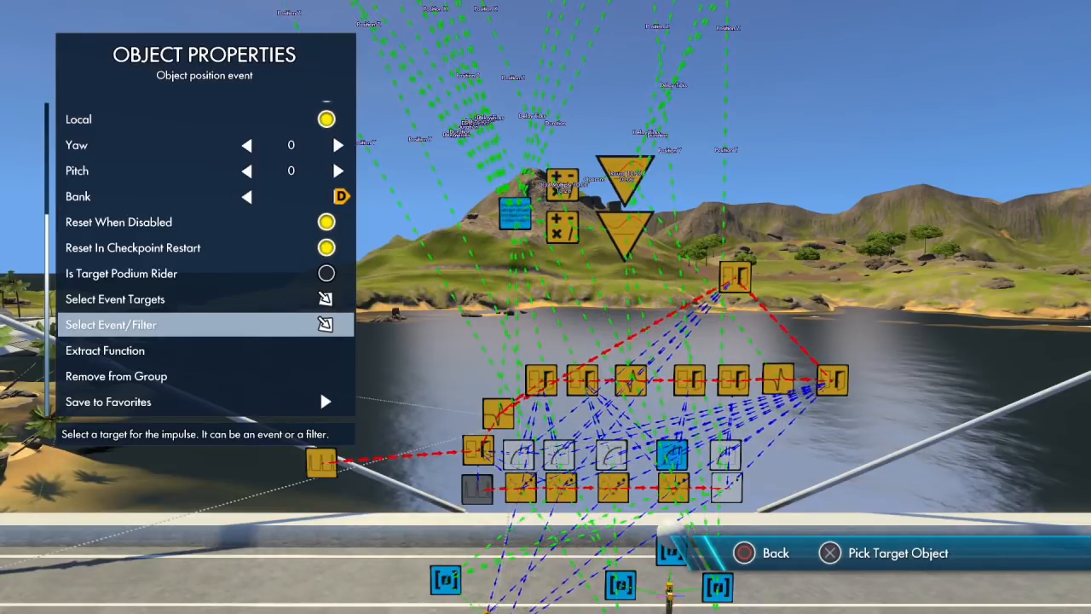
key(Return)
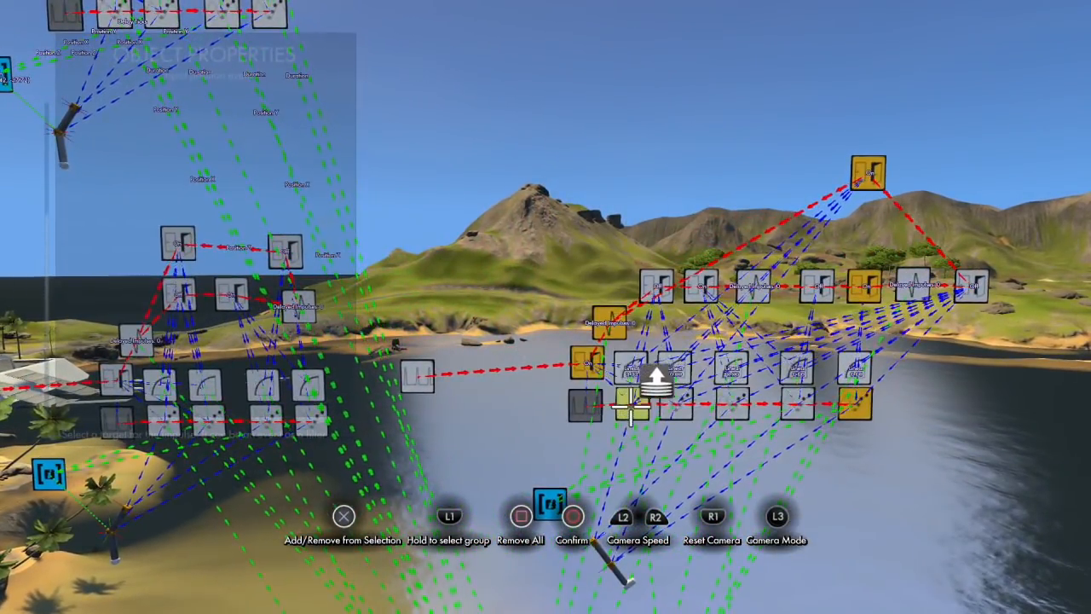
click(632, 403)
key(Return)
key(Escape)
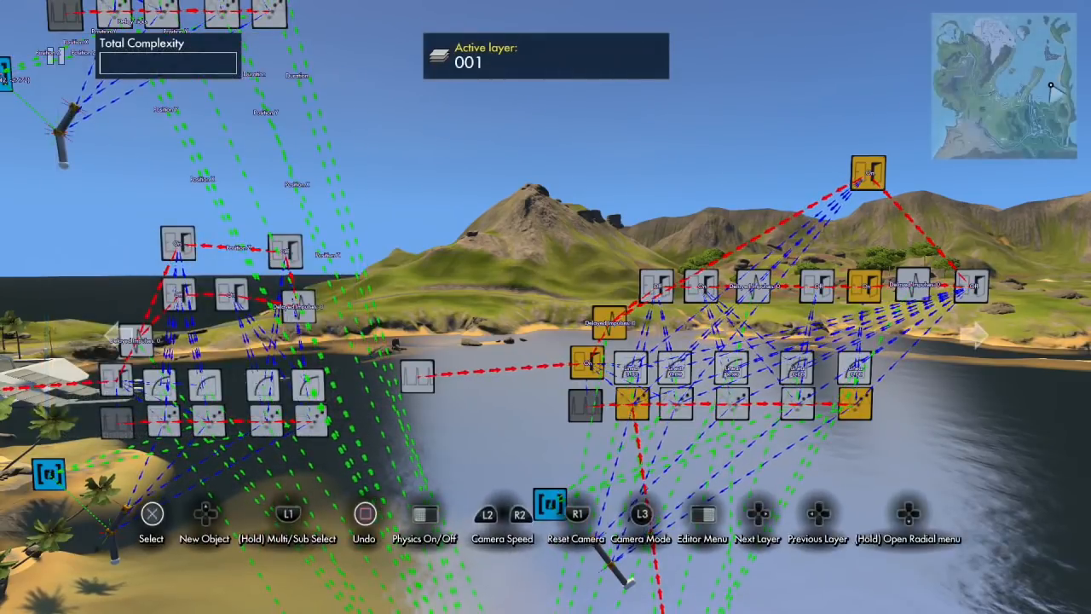
key(Delete)
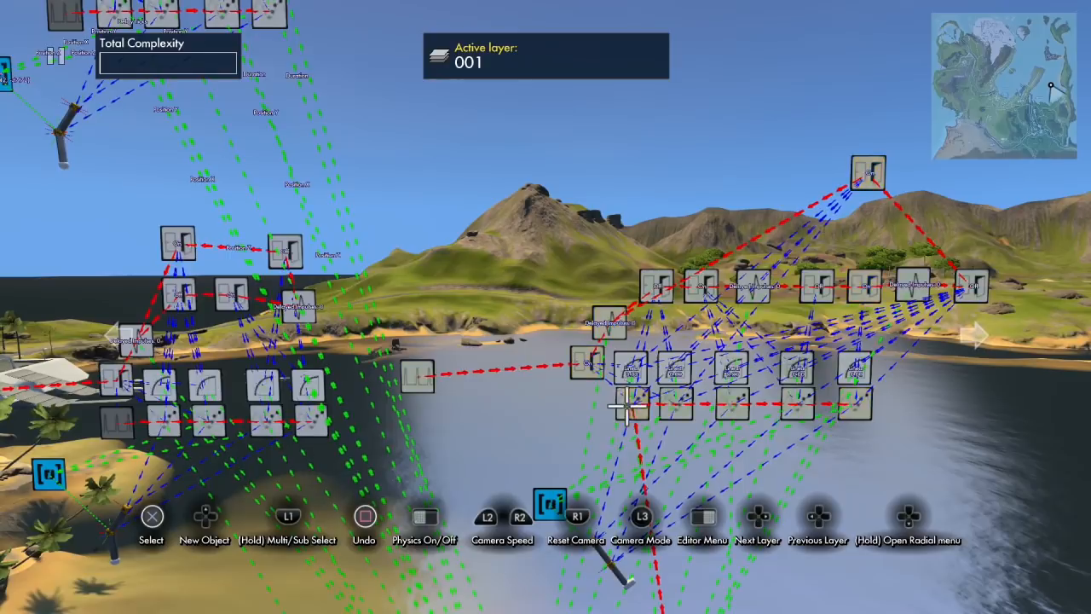
Target the lower arm setup's first object position event from the leg setup's last object position event.
key(shift)
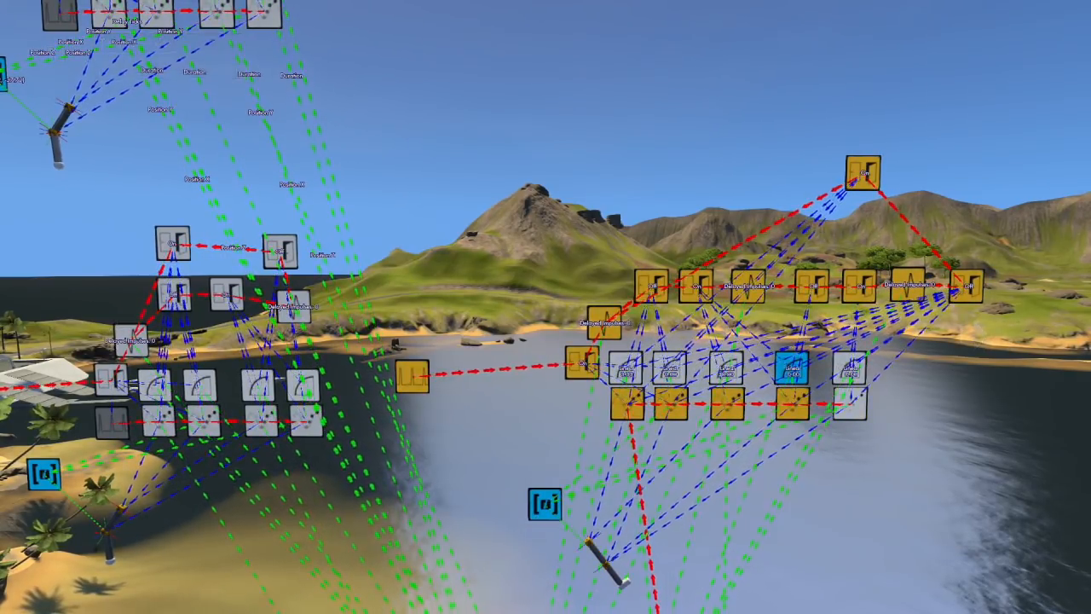
click(852, 408)
key(Up)
key(Up)
key(Up)
key(Up)
key(Return)
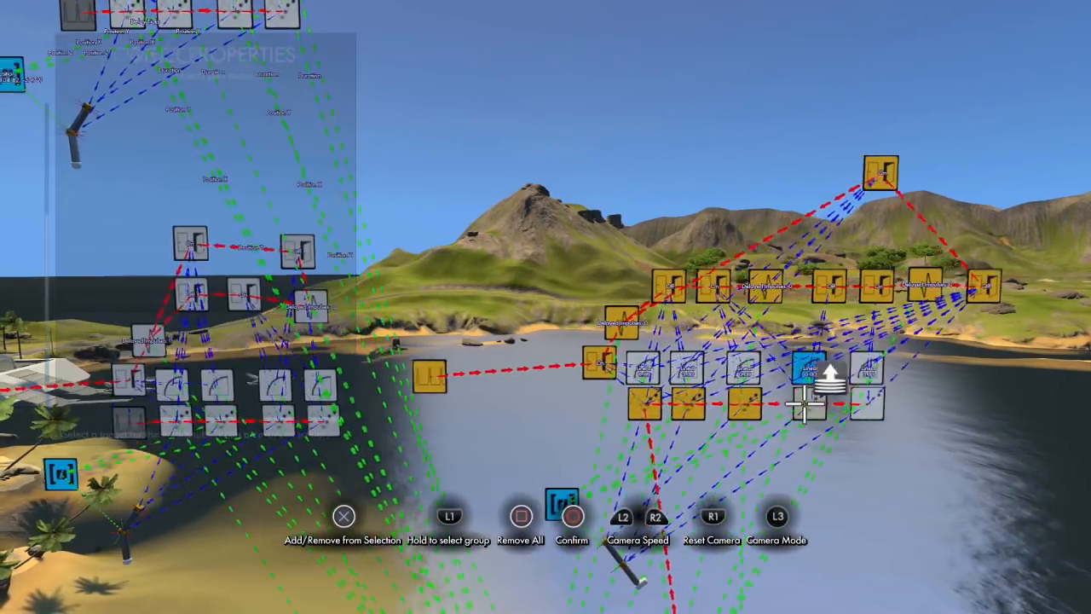
key(Return)
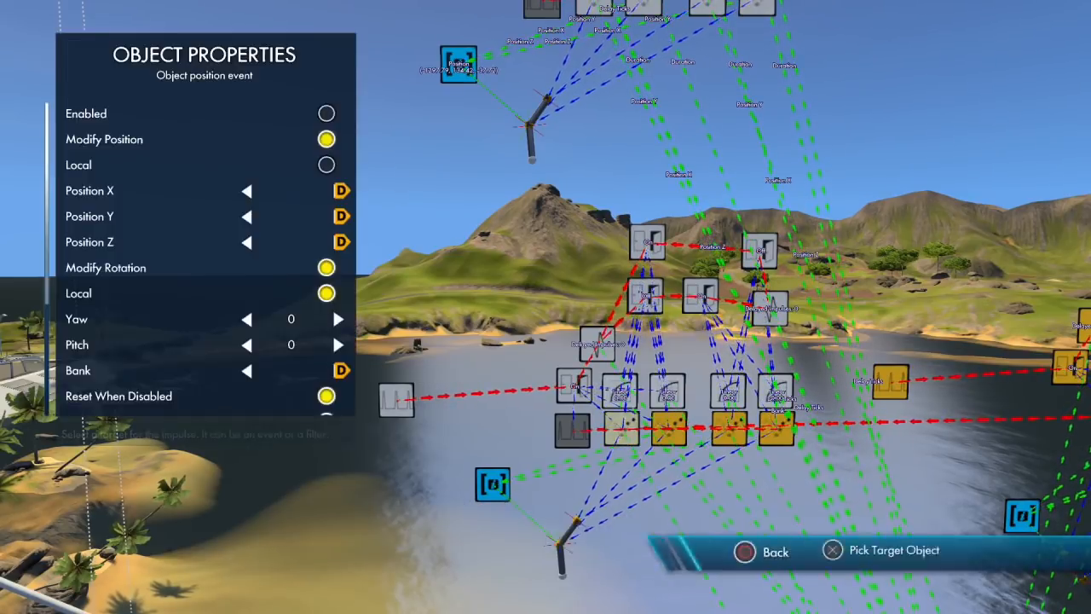
key(Escape)
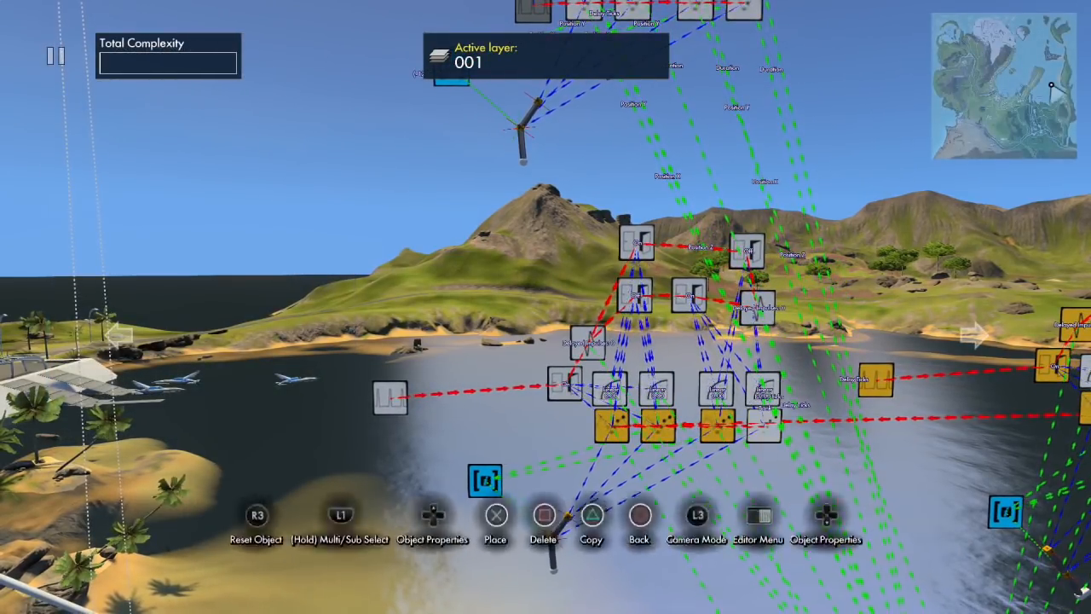
Target the upper arm setup's first object position event from the lower arm setup's last object position event.
key(Left)
key(Down)
key(Down)
key(Down)
key(Up)
key(Up)
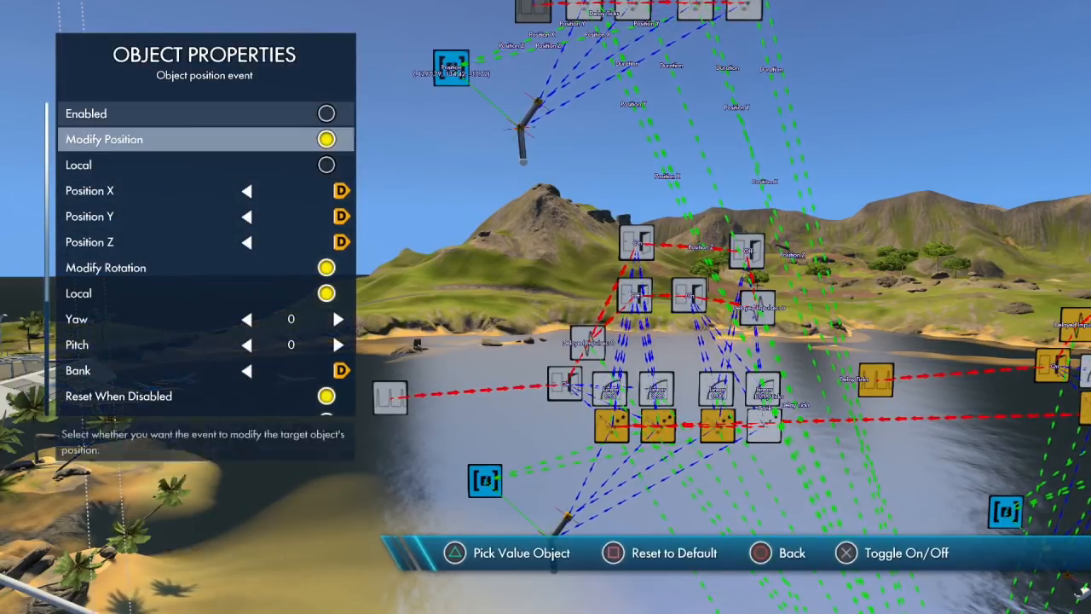
key(Up)
key(Up)
key(Up)
key(Up)
key(Up)
key(Return)
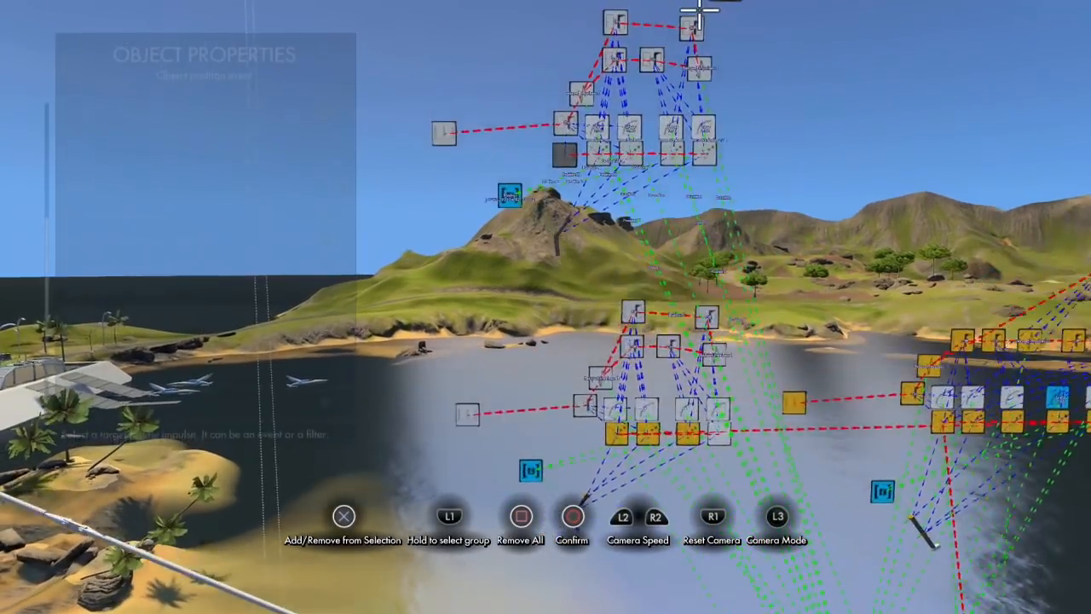
key(Return)
key(Escape)
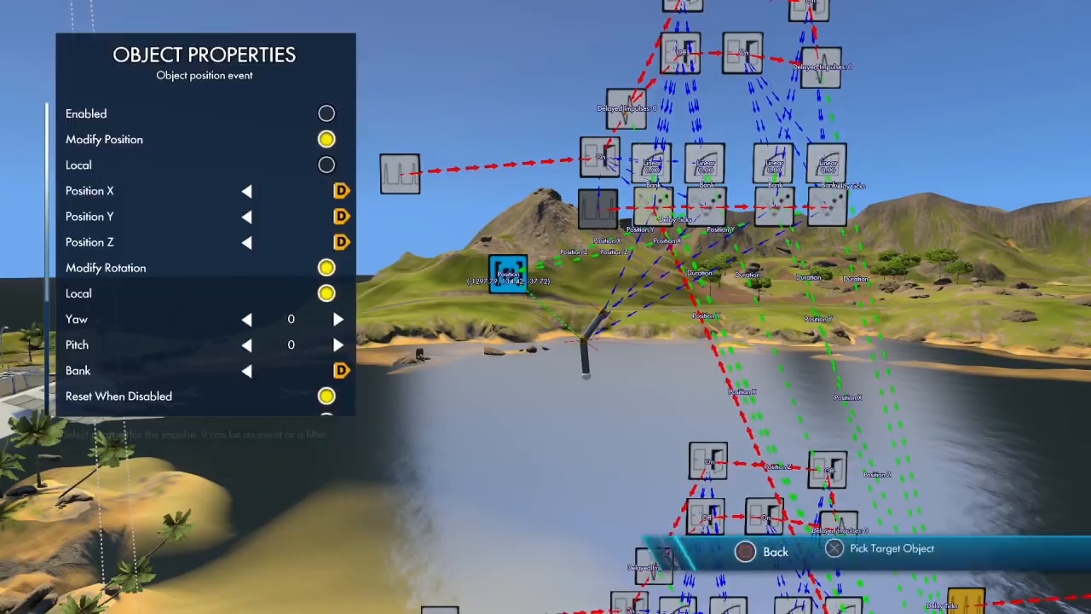
key(Escape)
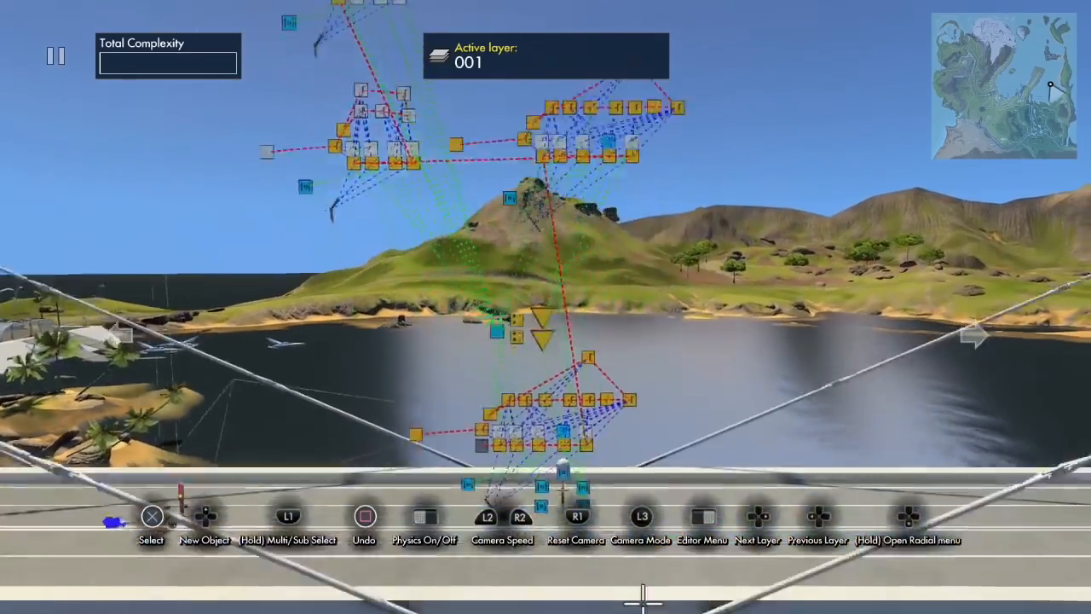
Run the physics simulation to check the figure's movement, and stop it again.
key(space)
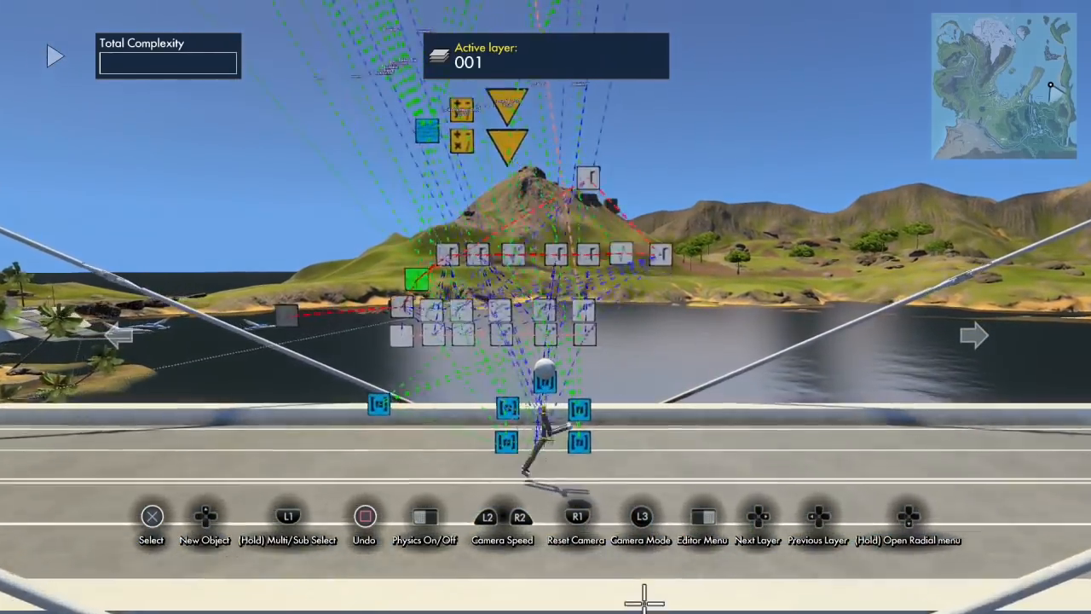
key(space)
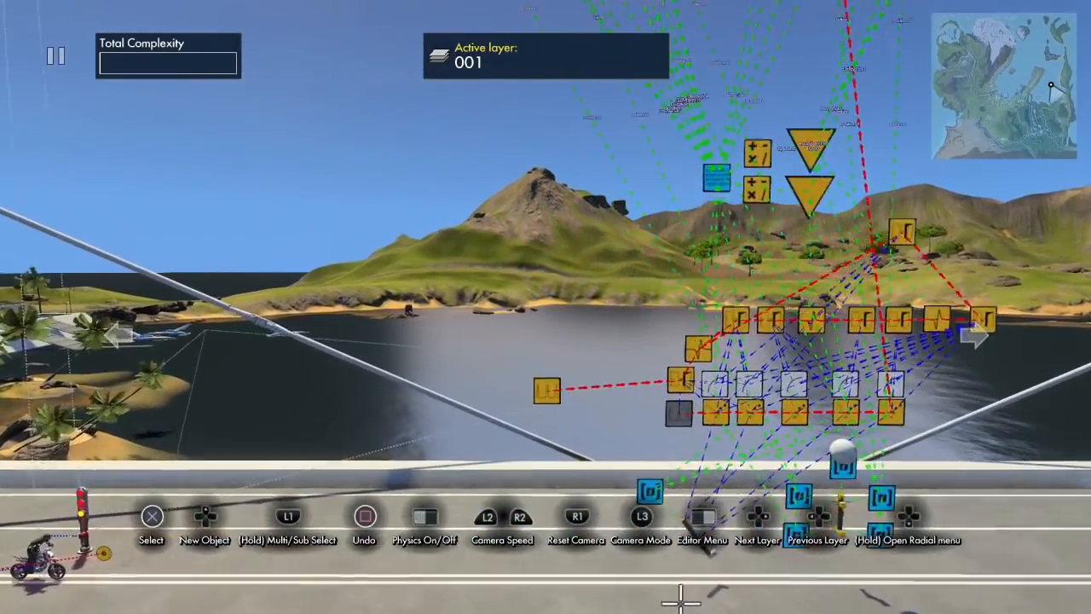
Add an Impulse delay filter from the Filters category beside the torso setup, above its starting pulse block.
key(Up)
key(Down)
key(Down)
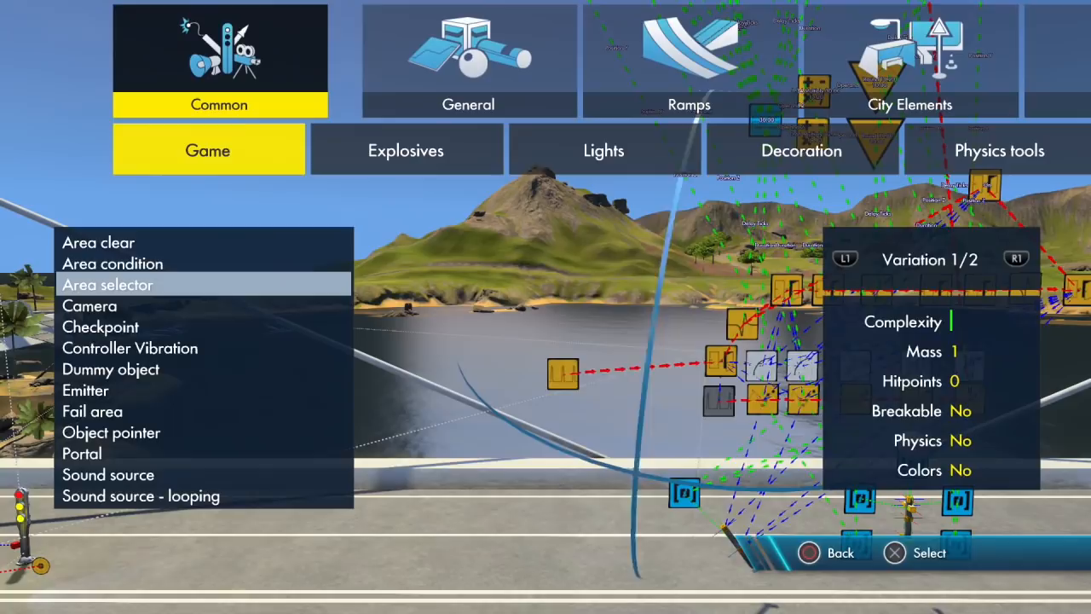
key(Right)
key(Right)
key(Right)
key(Right)
key(Right)
key(Right)
key(Right)
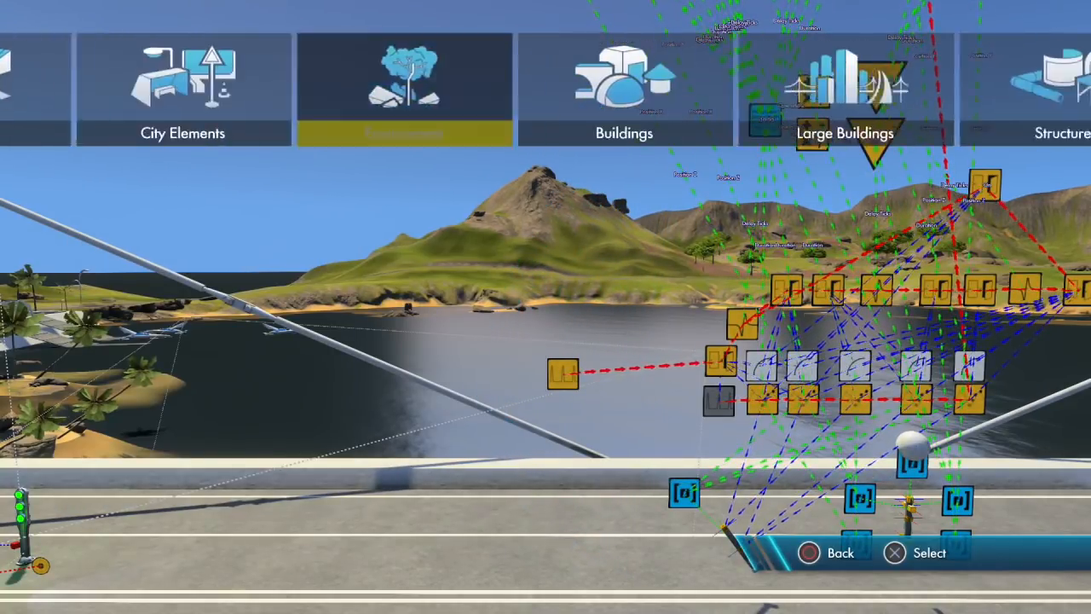
key(Right)
key(Right)
key(Return)
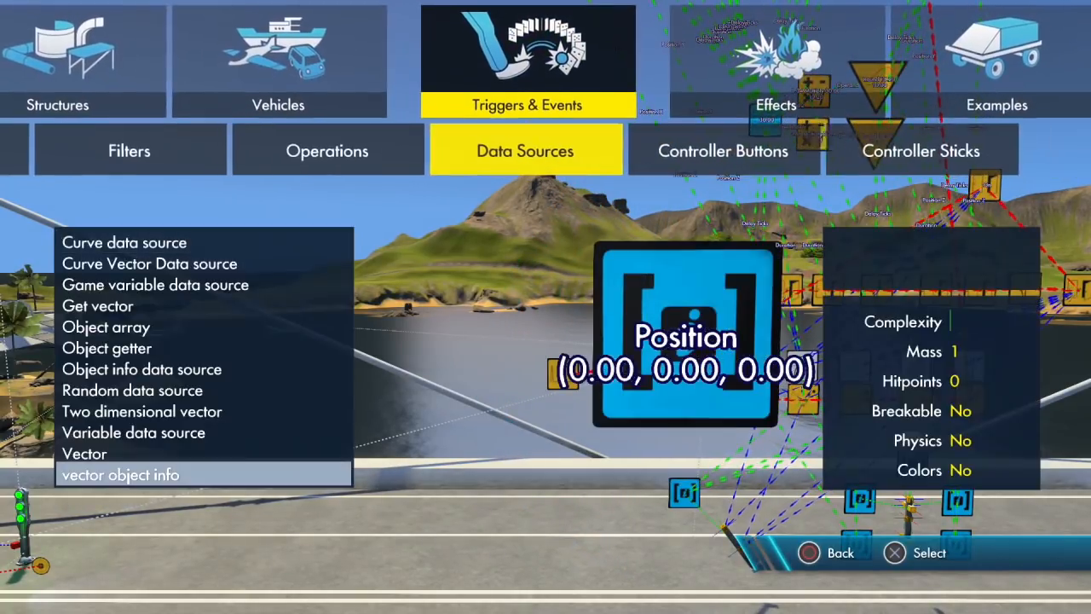
key(Left)
key(Left)
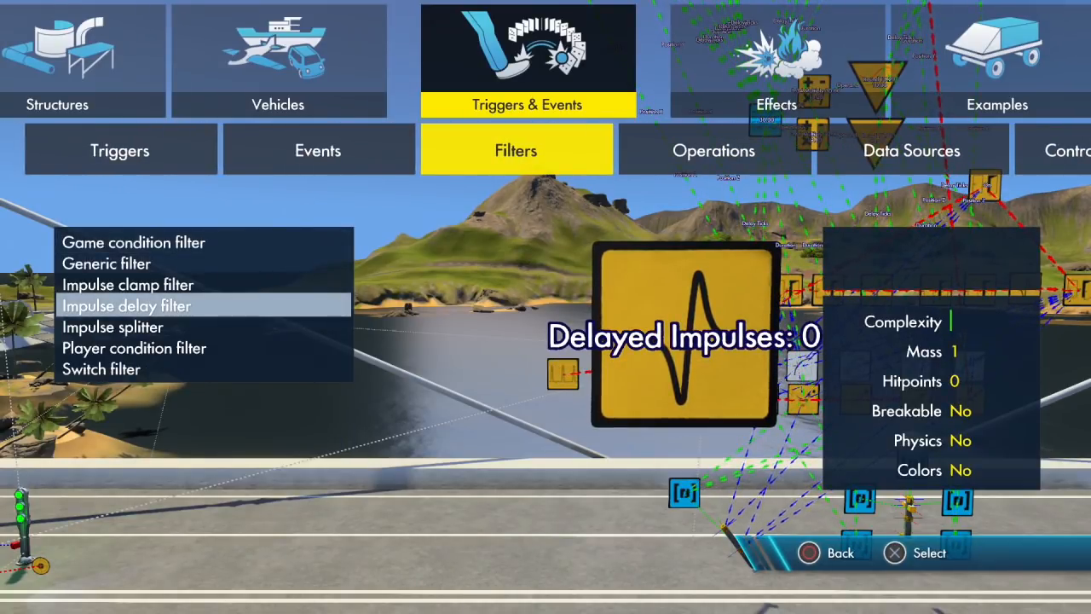
key(Return)
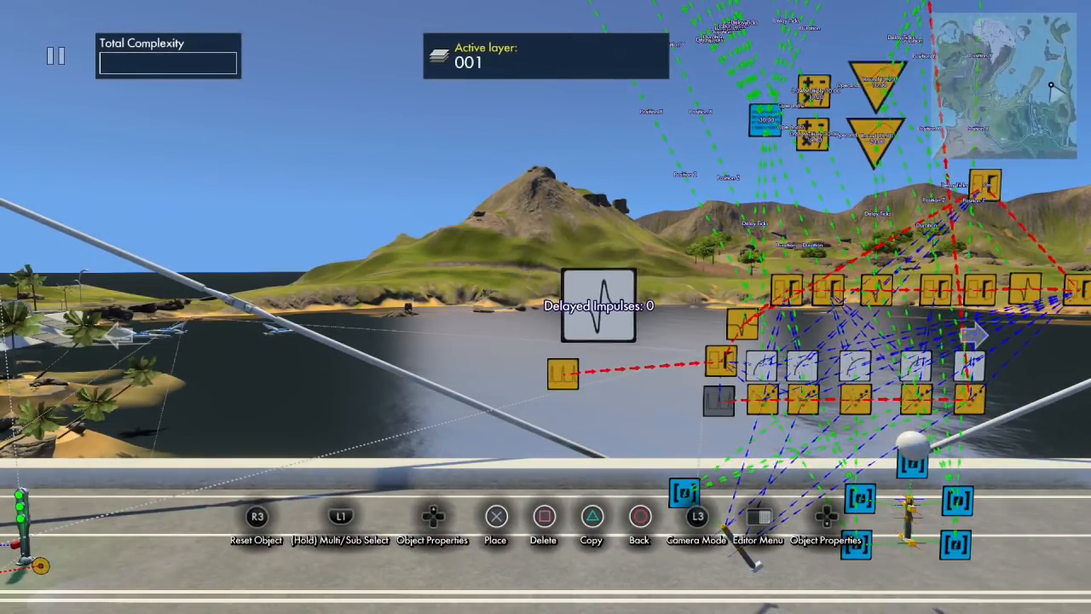
key(Return)
Add an Impulse splitter and position it between the new delay filter and the torso setup's starting pulse block.
key(Tab)
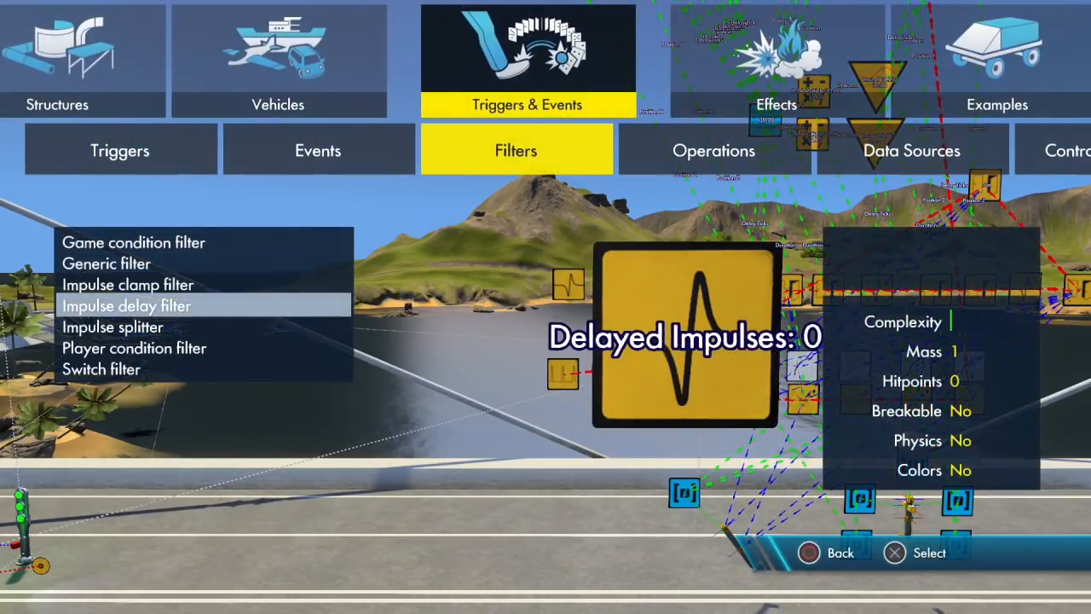
key(Return)
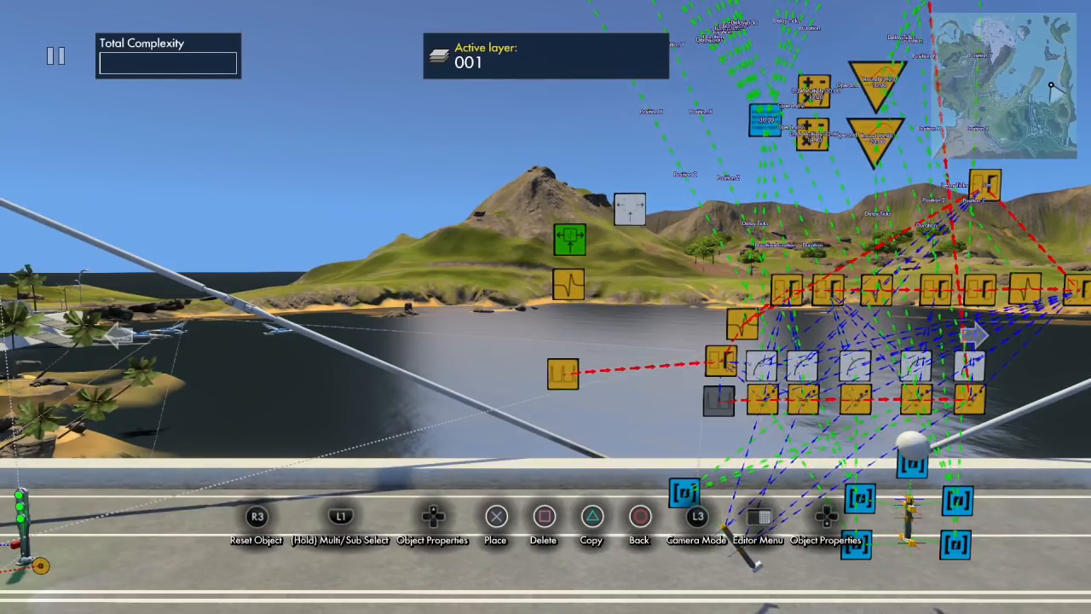
click(629, 209)
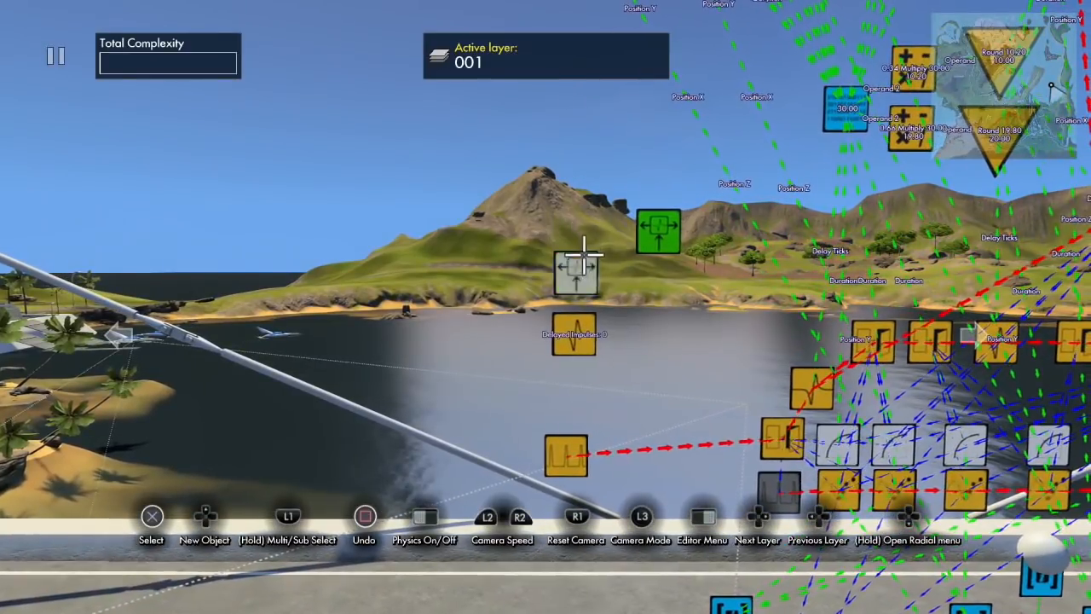
click(579, 252)
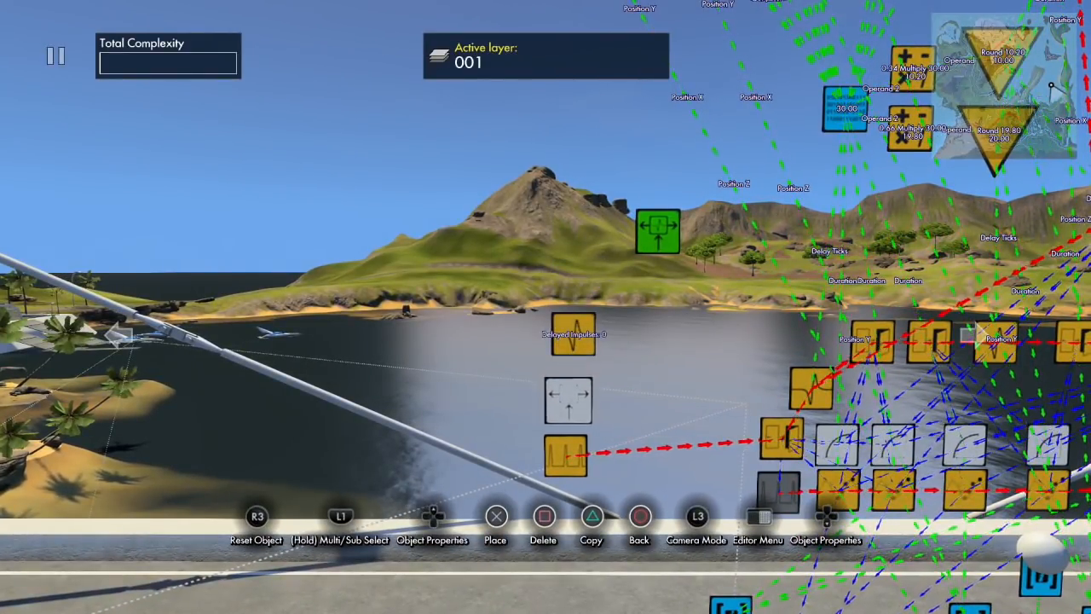
Target the leftmost On/Off blocks of the torso setup and the lower arm setup from the impulse splitter.
key(Up)
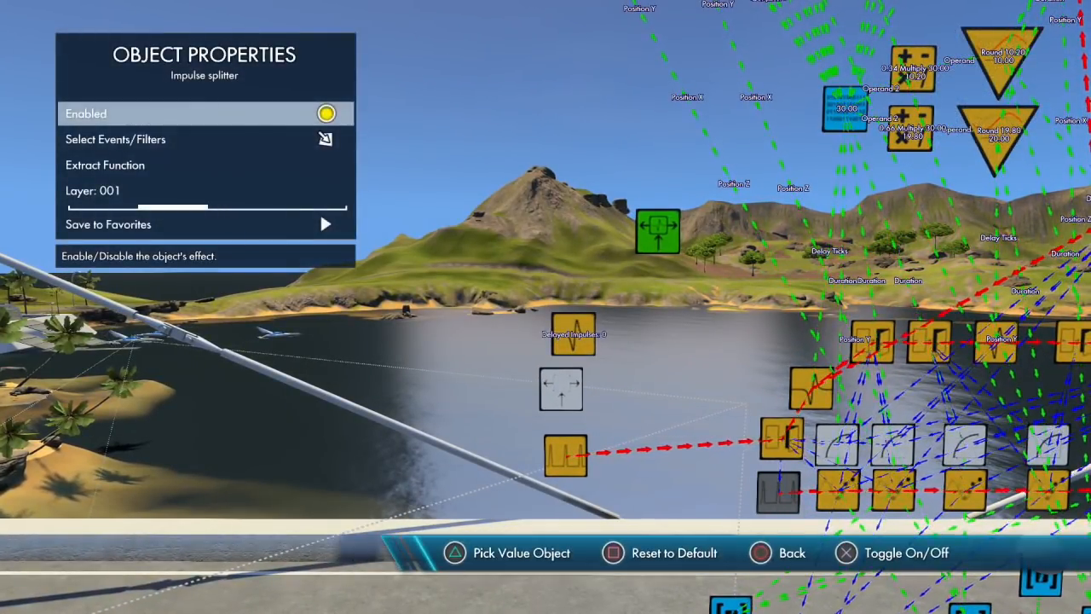
key(Down)
key(Return)
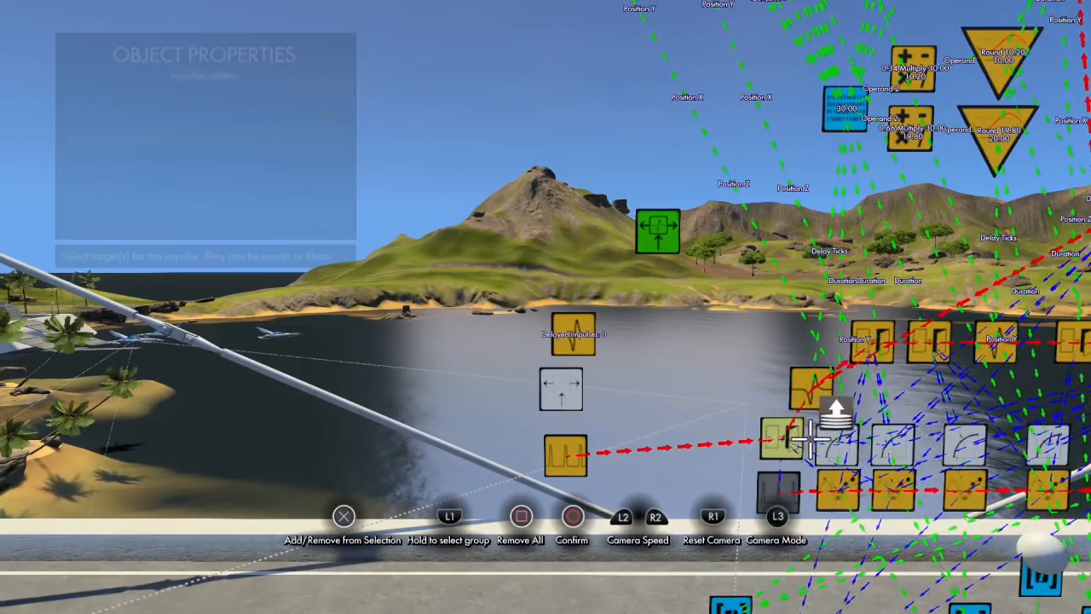
scroll(789, 440, down, 5)
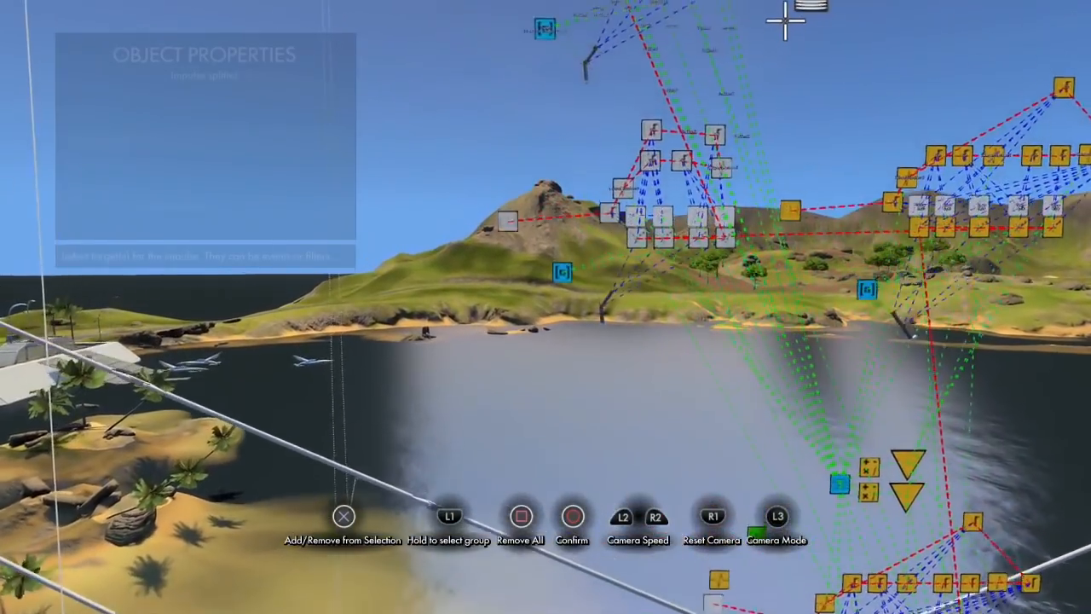
scroll(785, 20, up, 3)
click(729, 95)
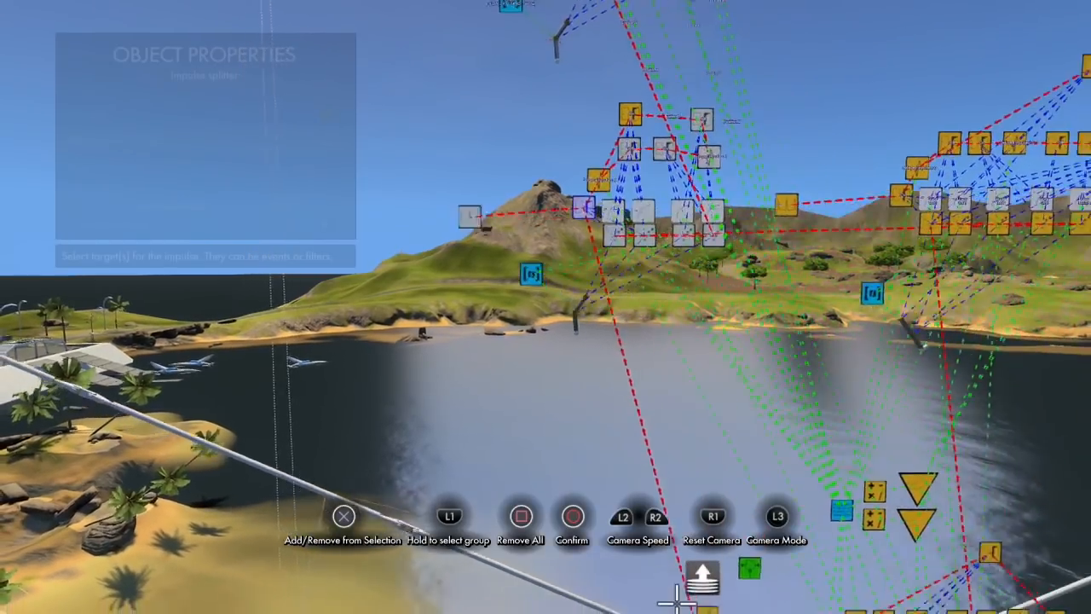
key(Escape)
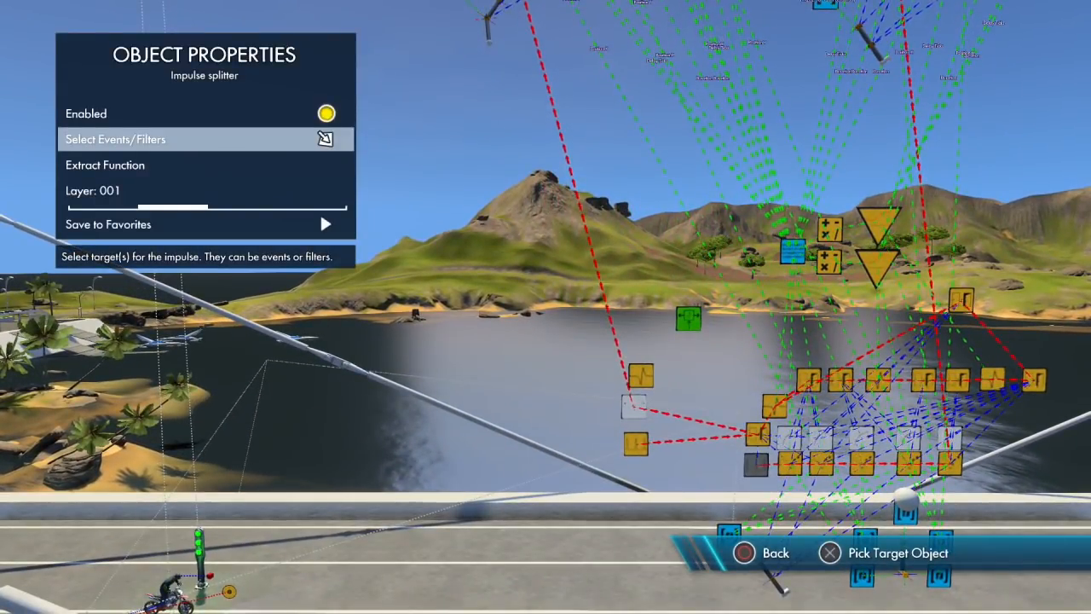
Add the impulse delay filter just above the impulse splitter to the splitter's targets.
key(Return)
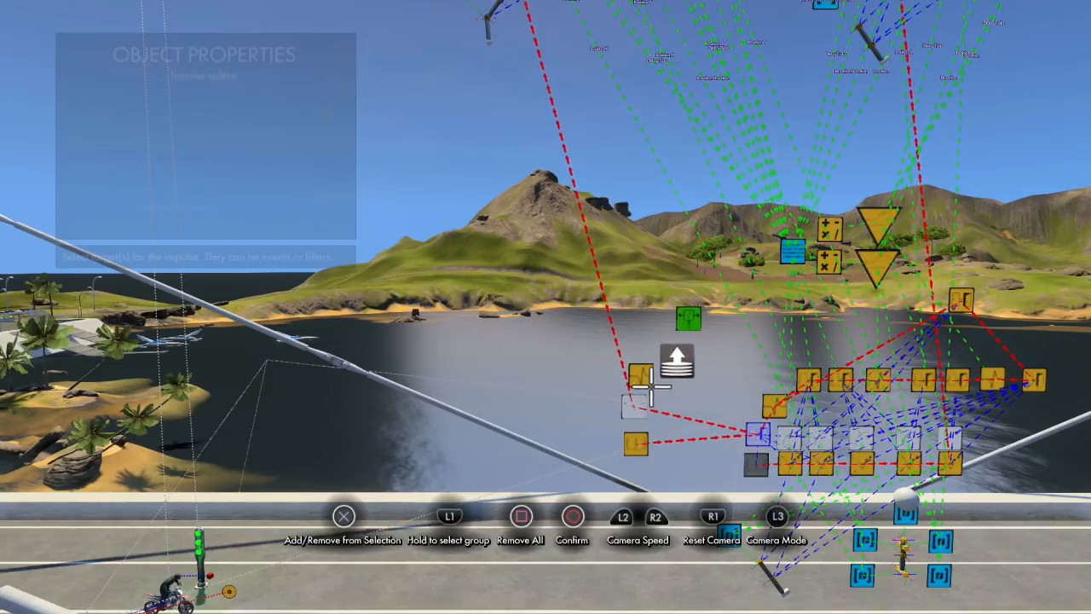
key(Escape)
key(Return)
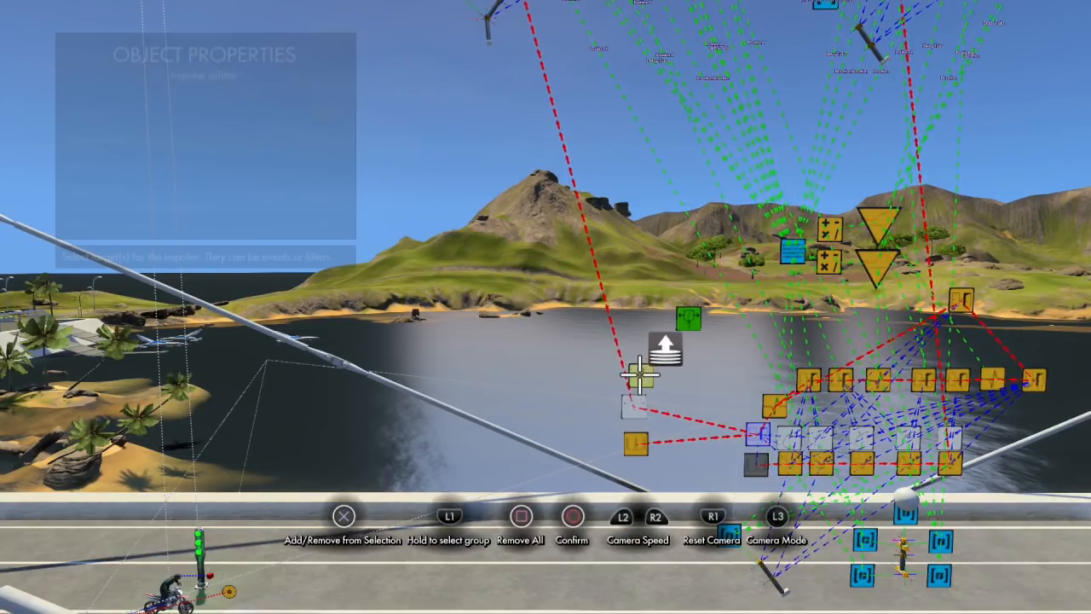
key(Return)
key(Escape)
key(Escape)
Link the impulse delay filter's Delay Ticks to the 30.00 value block above the torso setup.
scroll(633, 408, up, 5)
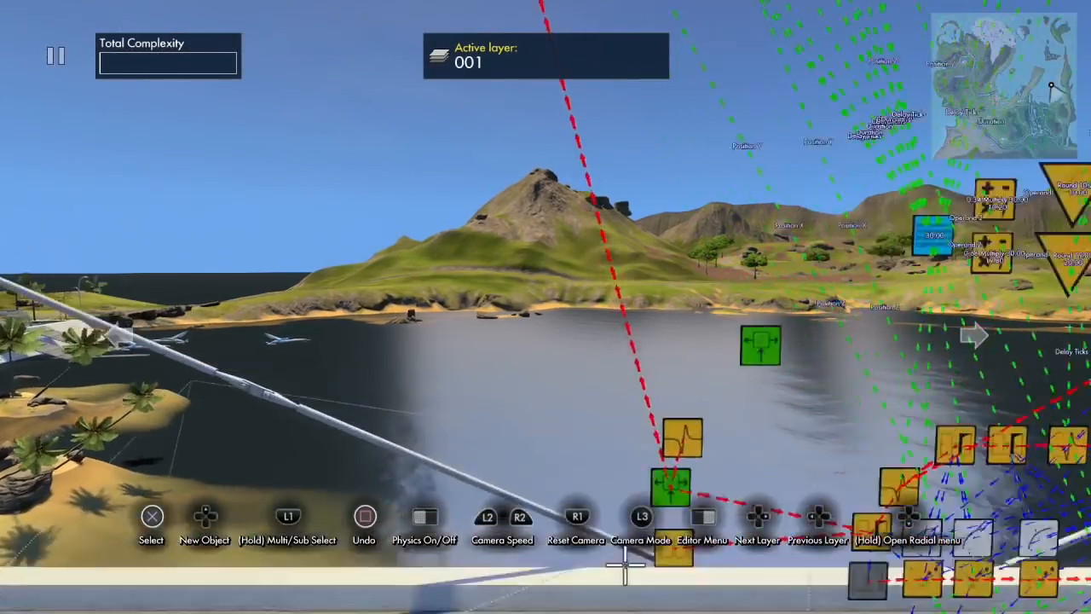
scroll(624, 579, down, 4)
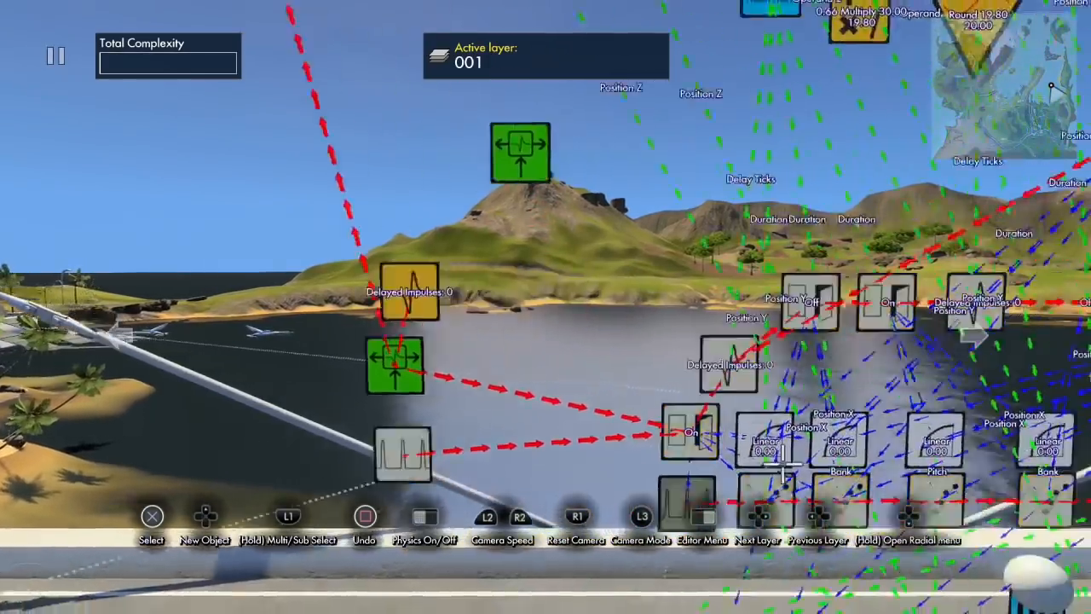
scroll(678, 390, down, 5)
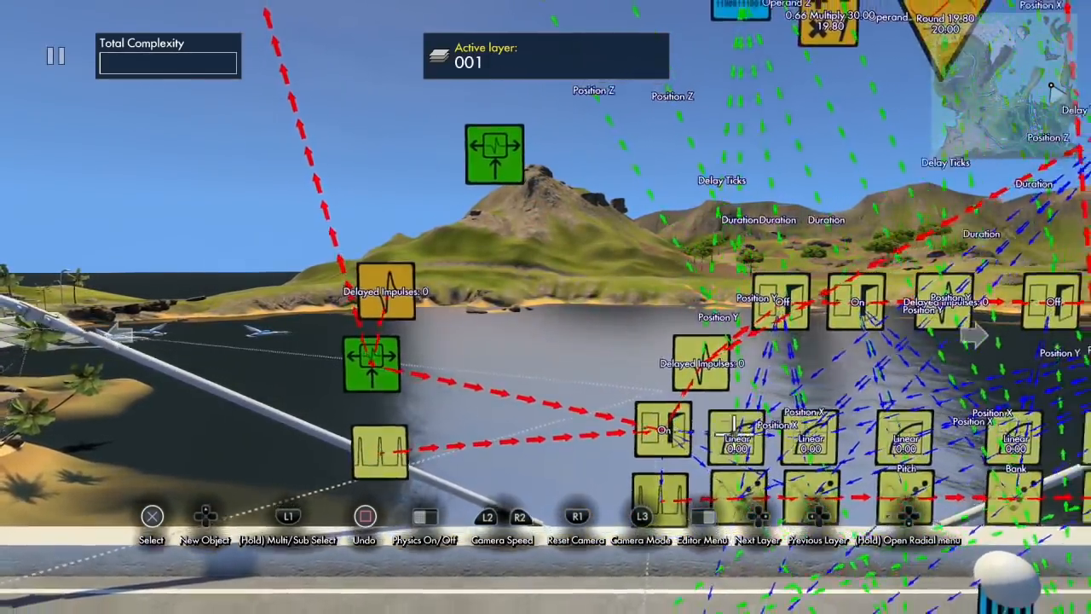
scroll(896, 264, down, 3)
scroll(828, 224, up, 3)
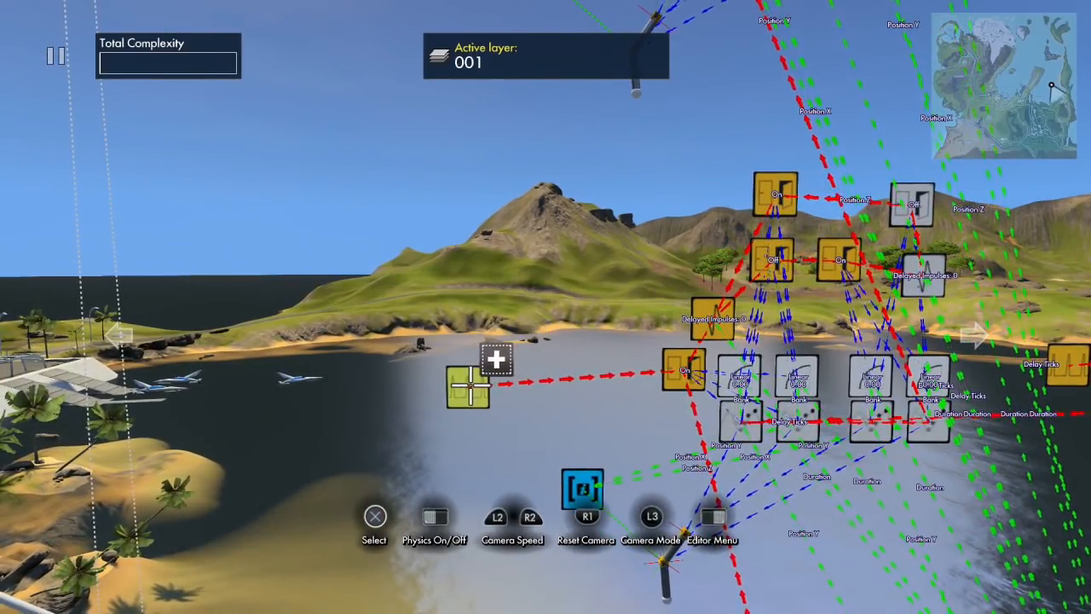
scroll(469, 439, down, 2)
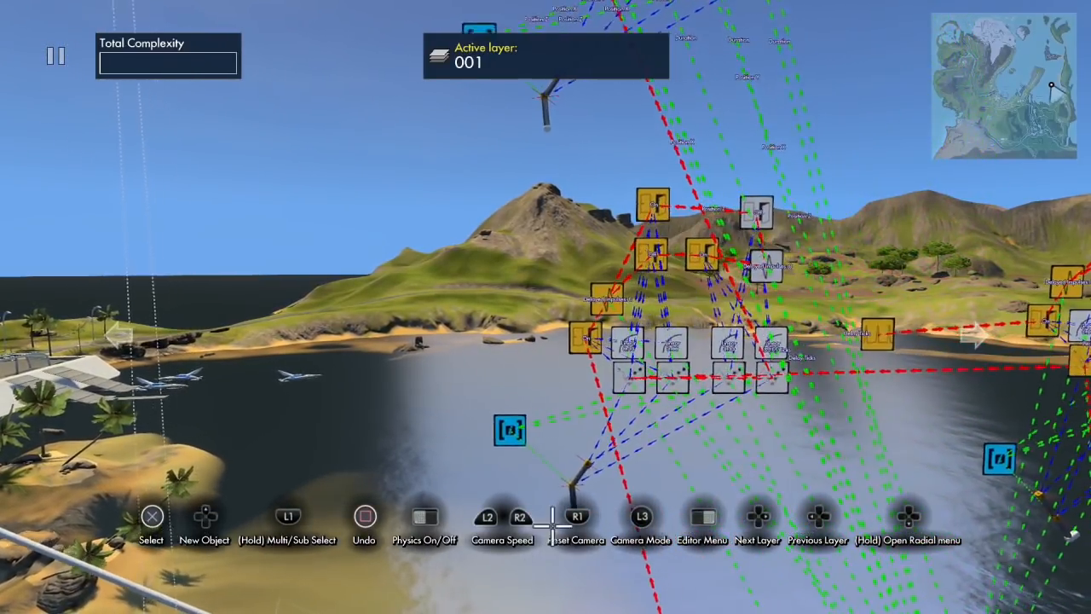
scroll(577, 349, up, 2)
scroll(584, 437, down, 2)
scroll(585, 437, down, 2)
scroll(580, 546, up, 3)
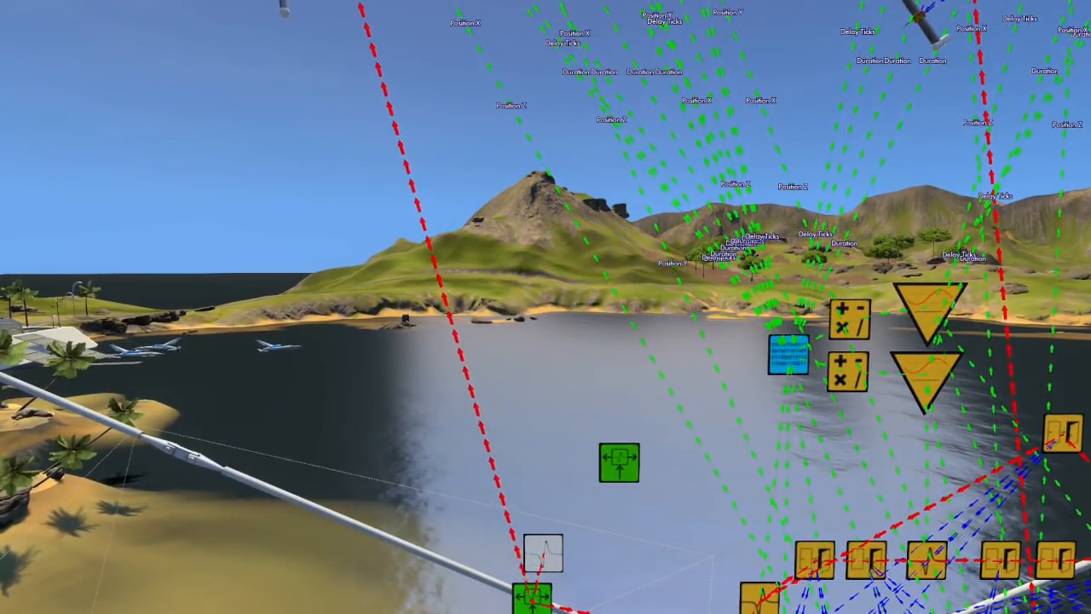
key(Down)
key(y)
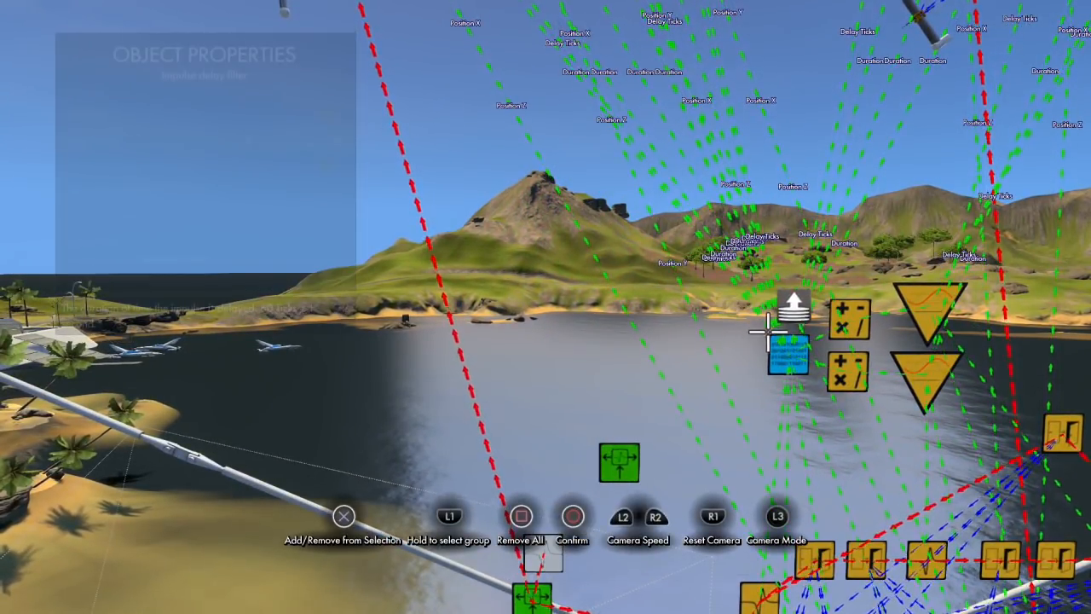
key(Escape)
key(Escape)
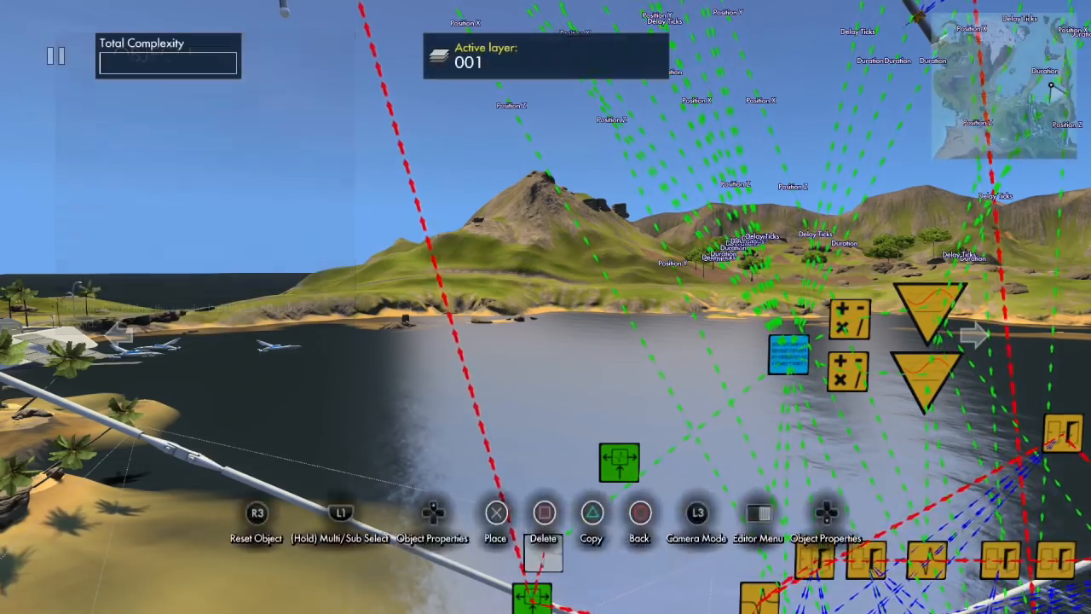
Target the upper impulse splitter from the impulse delay filter.
scroll(521, 594, up, 3)
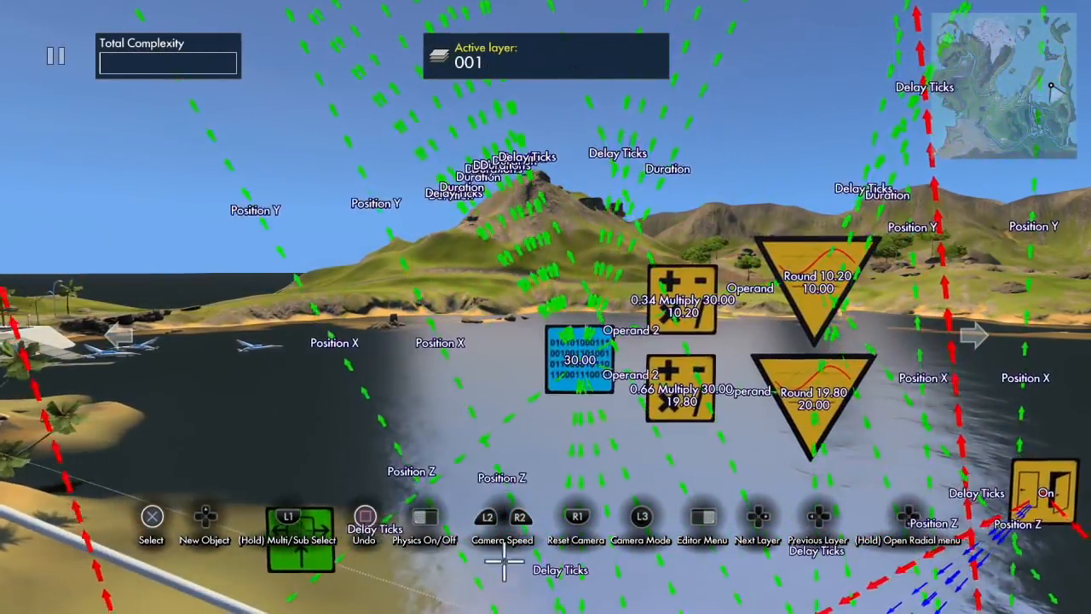
scroll(505, 564, down, 3)
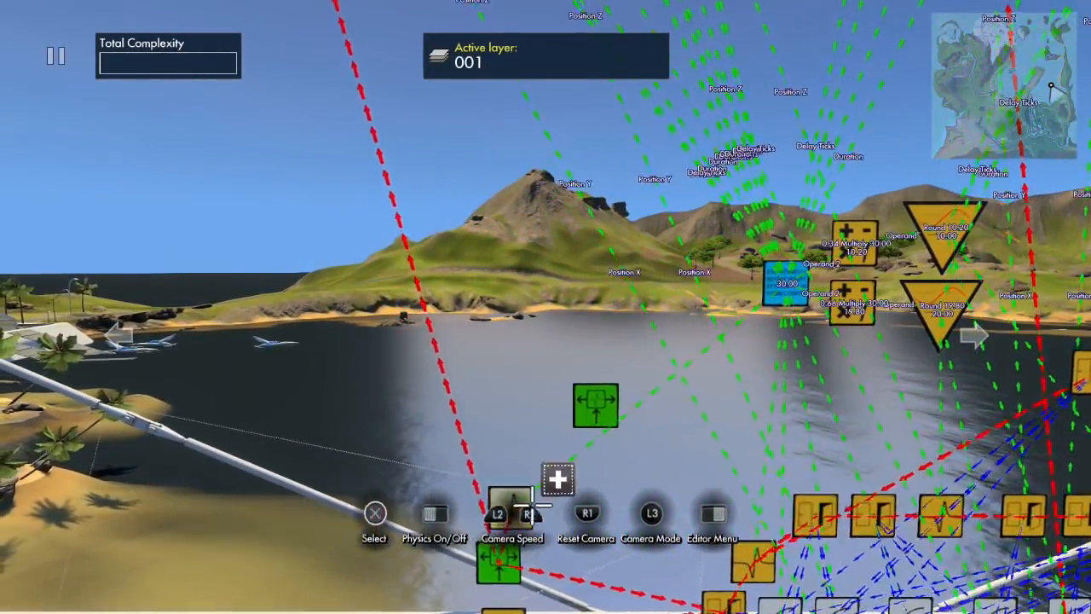
click(510, 504)
key(Down)
key(Down)
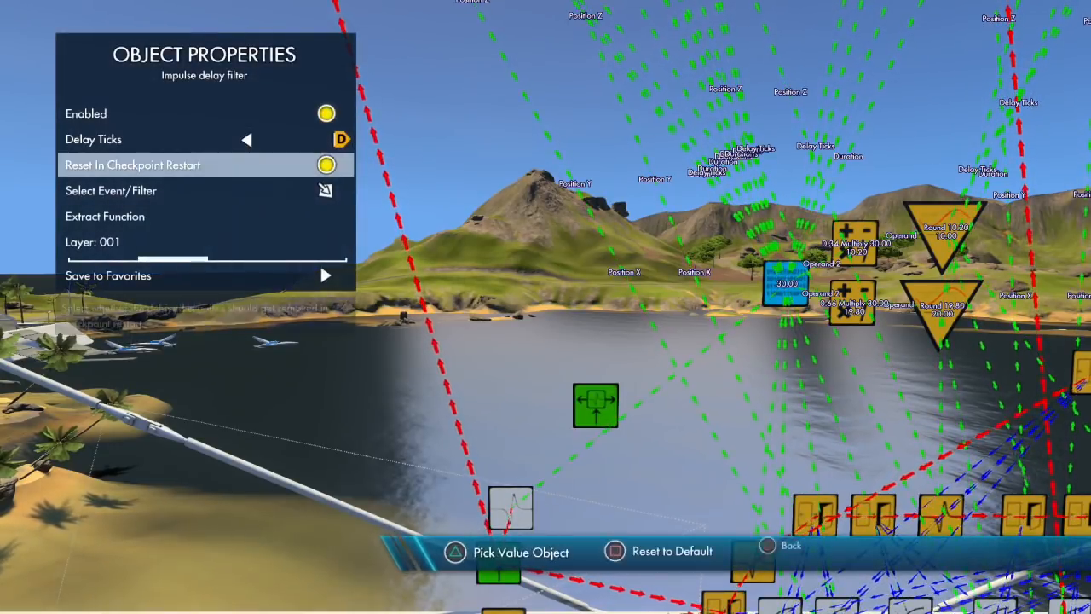
key(y)
key(Escape)
key(Escape)
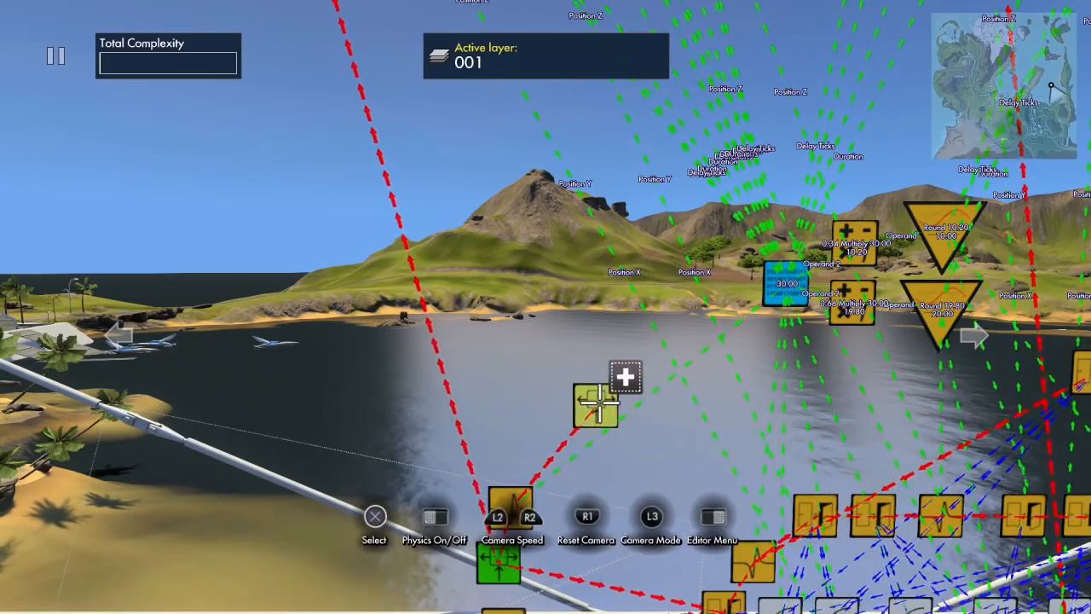
Target the leftmost On/Off blocks of the two upper limb setups from the upper impulse splitter.
click(596, 405)
key(Down)
key(Return)
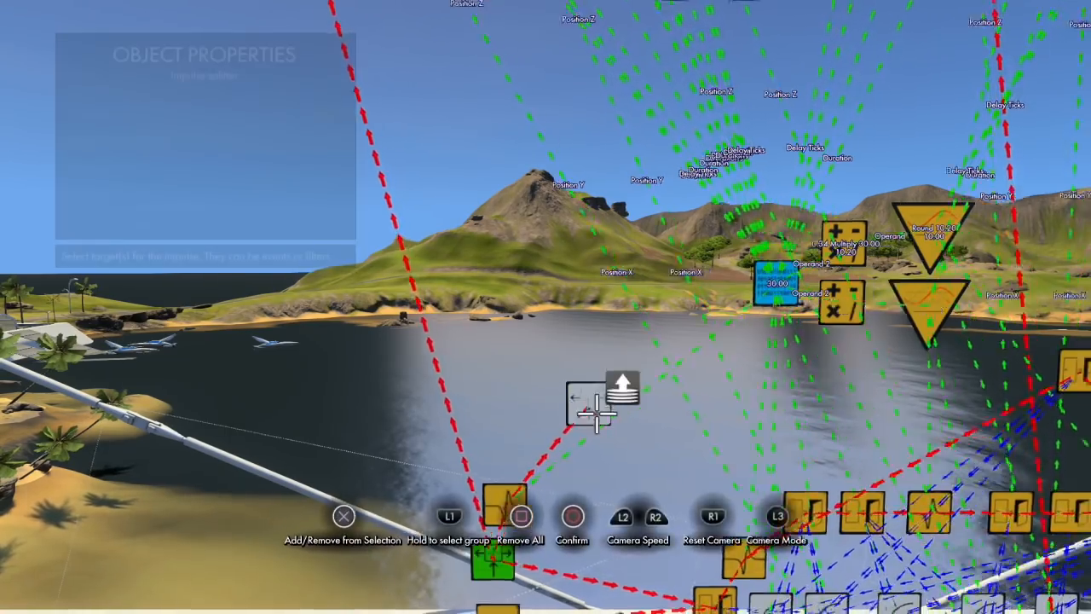
scroll(596, 414, down, 3)
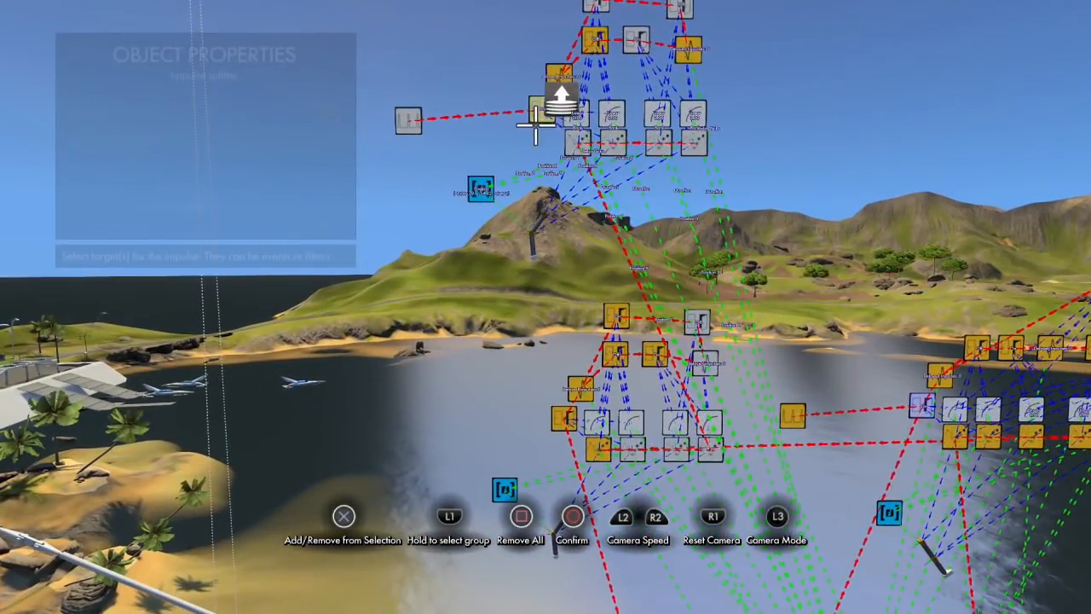
key(Return)
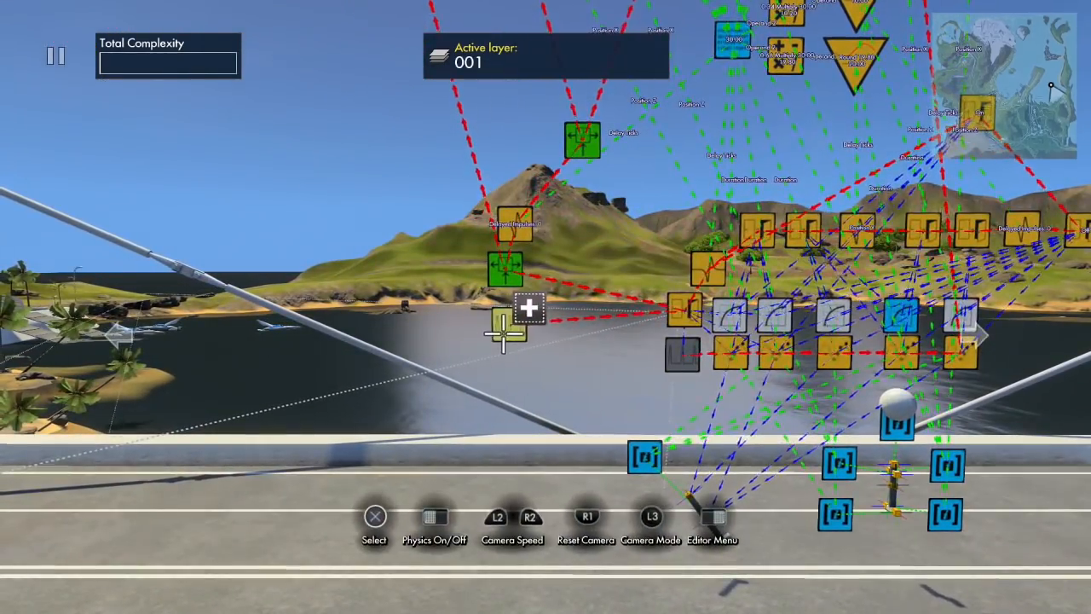
Select the lower impulse splitter as the target of the interval trigger beneath it.
click(504, 340)
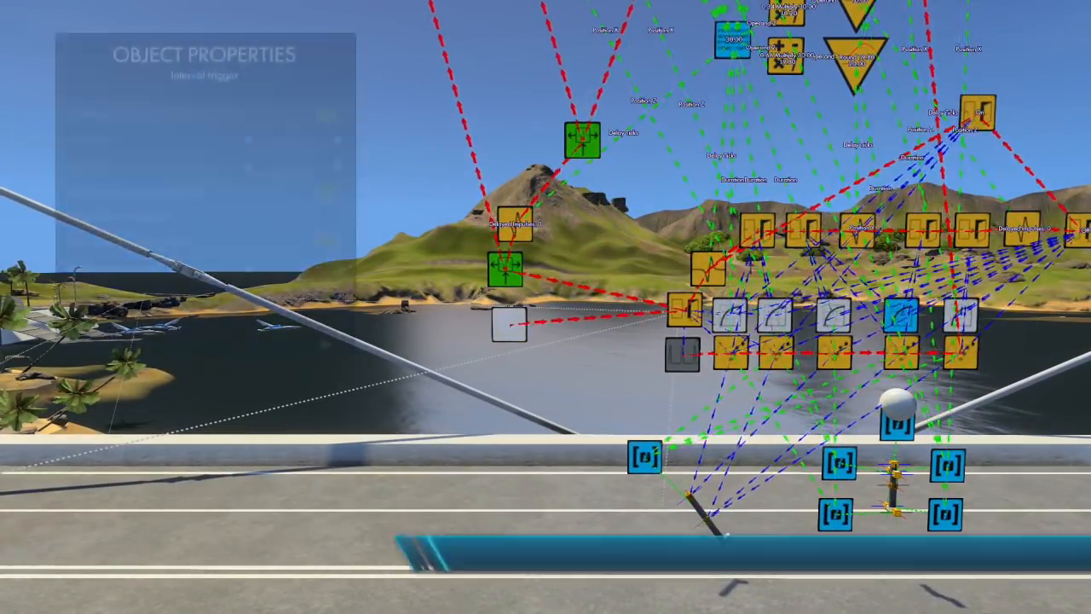
key(Down)
key(Down)
key(Down)
key(Down)
key(Down)
key(Down)
key(Down)
key(Return)
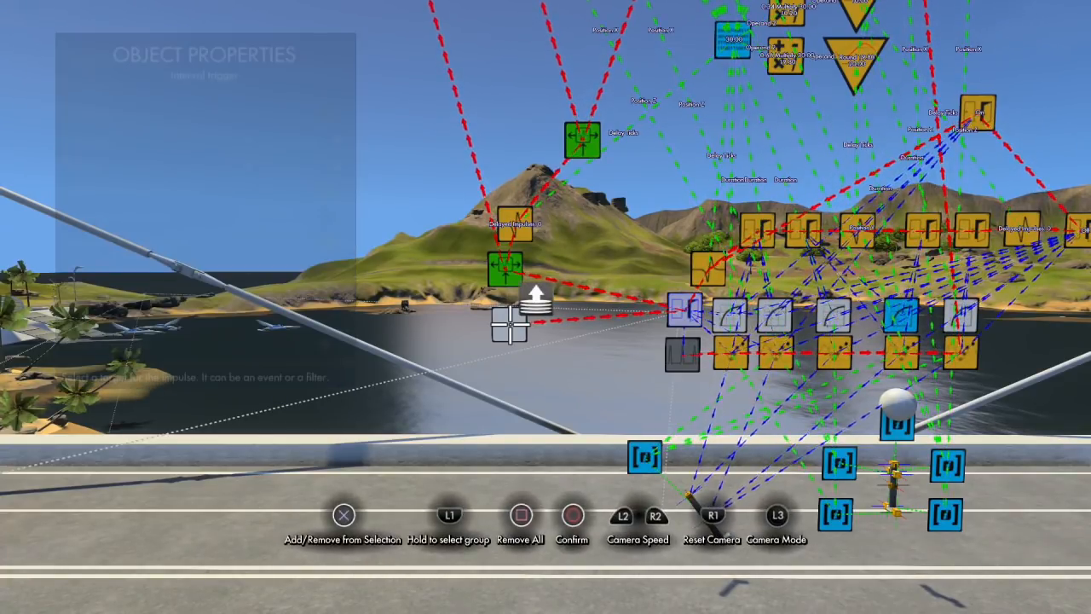
click(506, 266)
key(Escape)
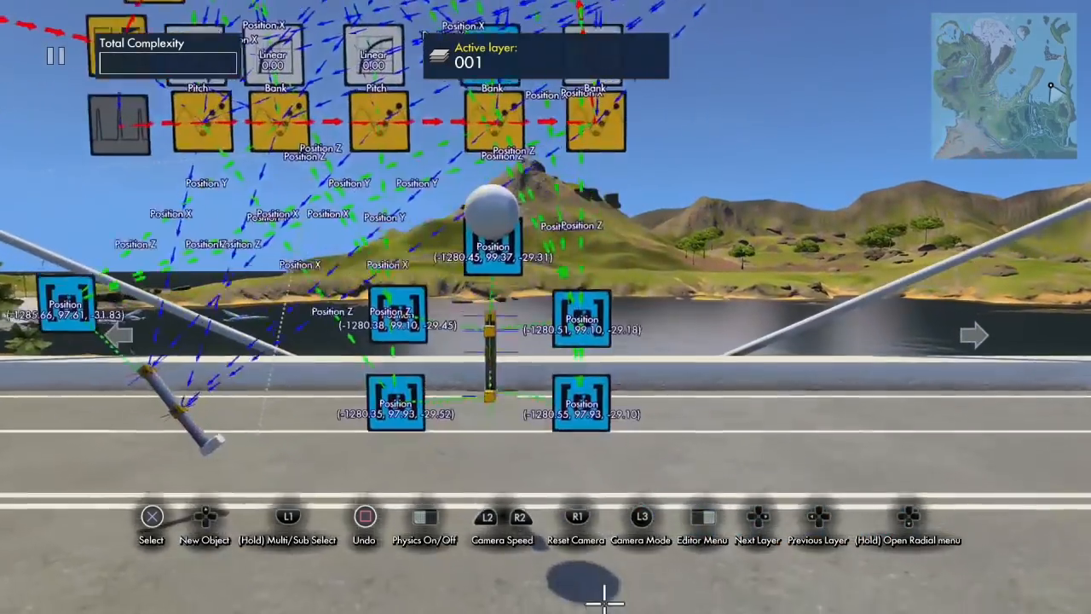
Run the physics simulation, check the stick figure's limb movement from another angle, and stop it again.
key(space)
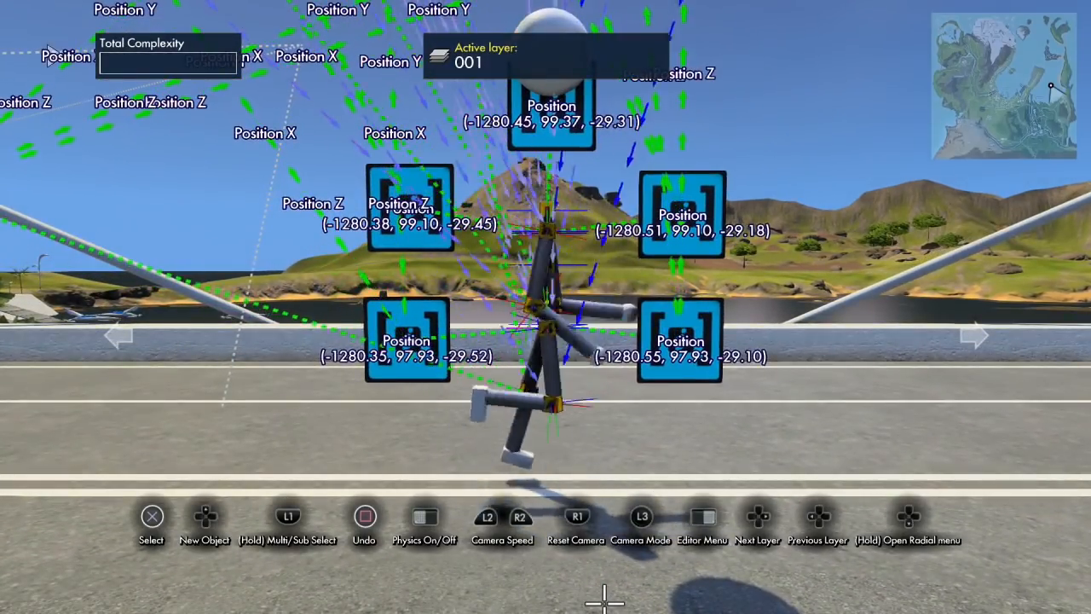
right_drag(605, 600, 1076, 529)
key(a)
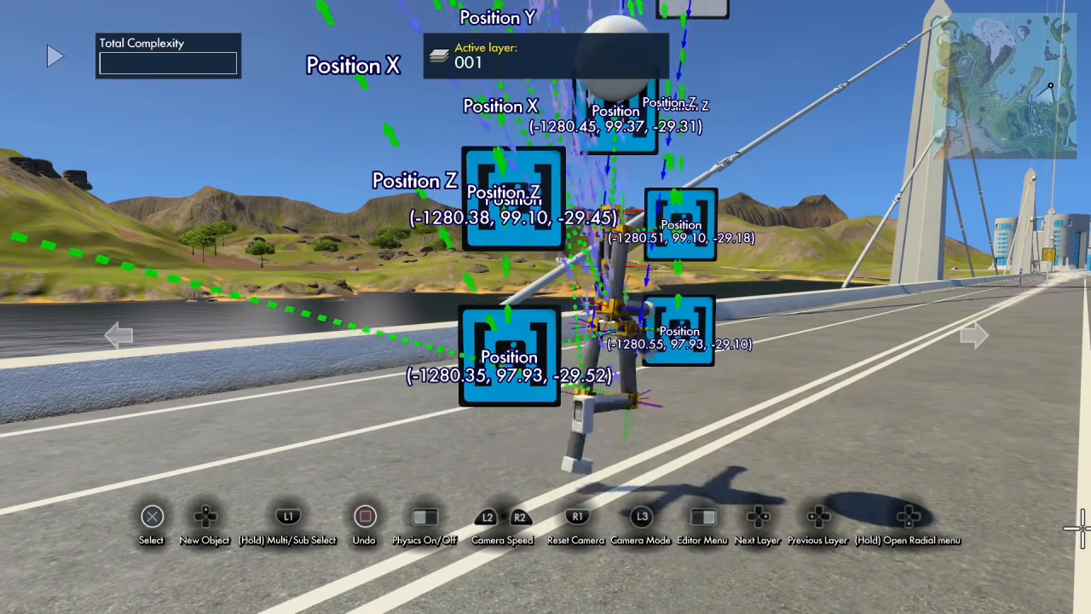
key(a)
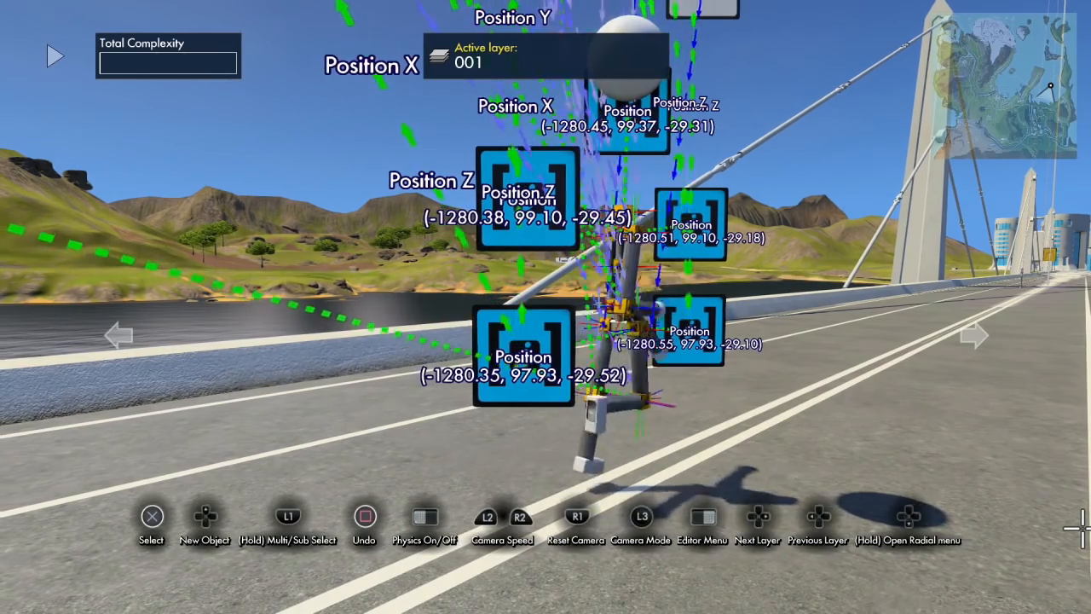
key(space)
key(s)
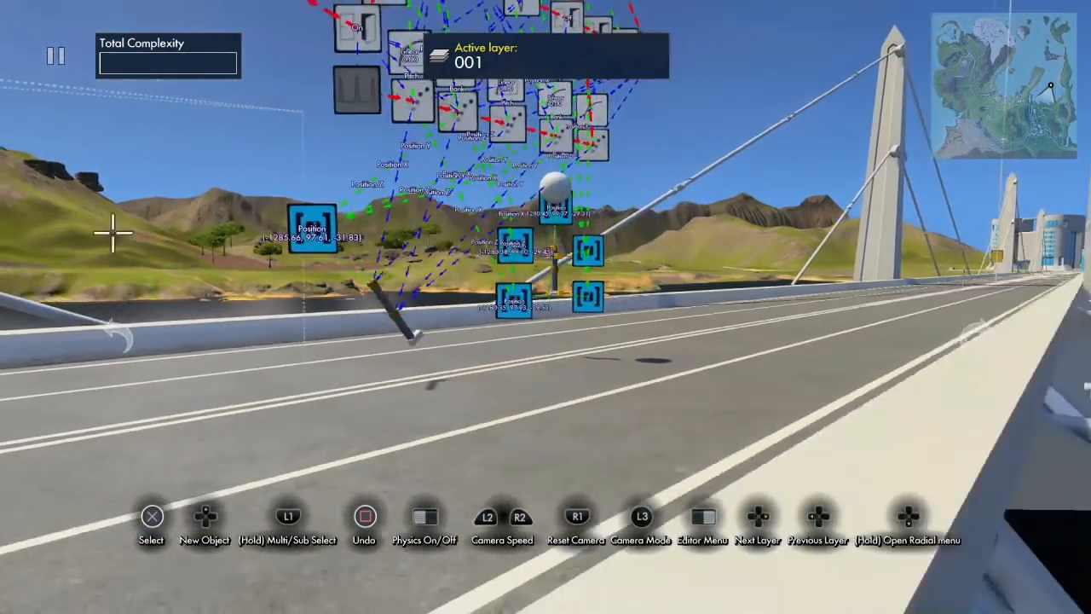
Rotate the upper segment of the arm that hangs beside the bridge, and look at the editor settings.
key(w)
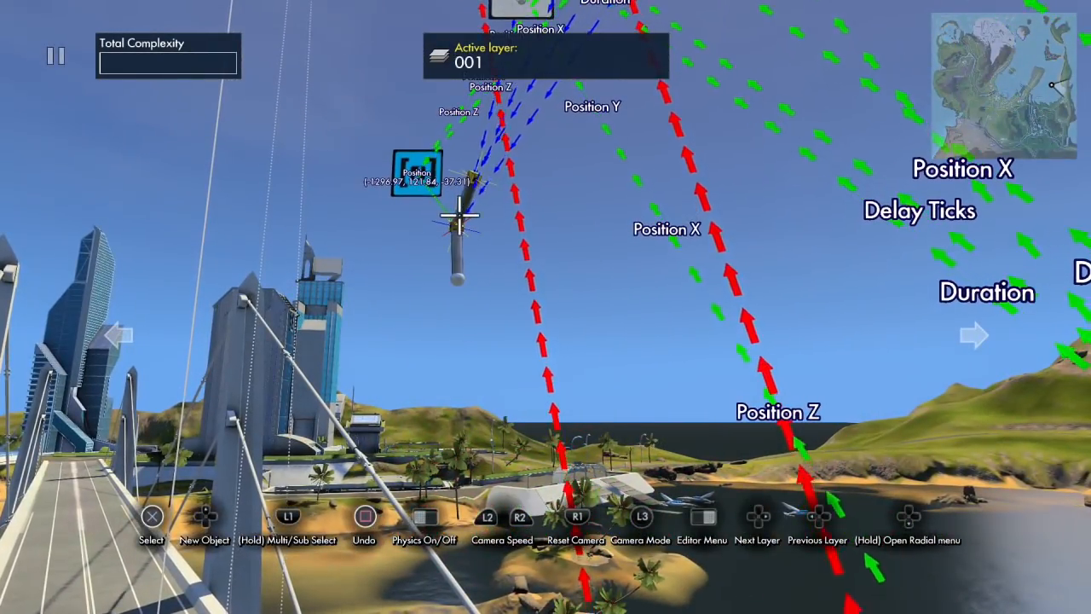
click(465, 226)
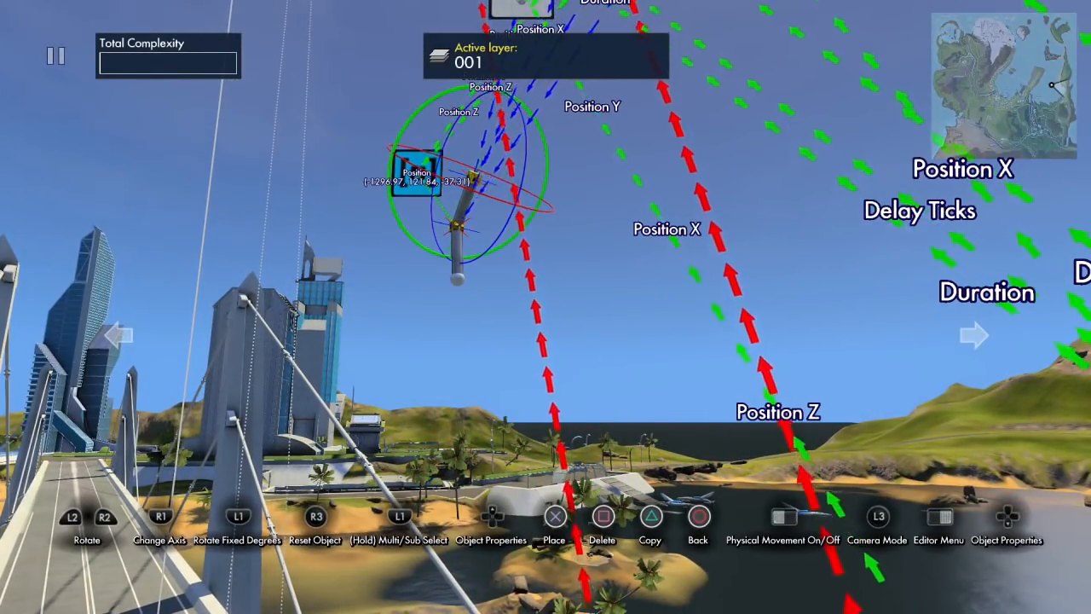
key(w)
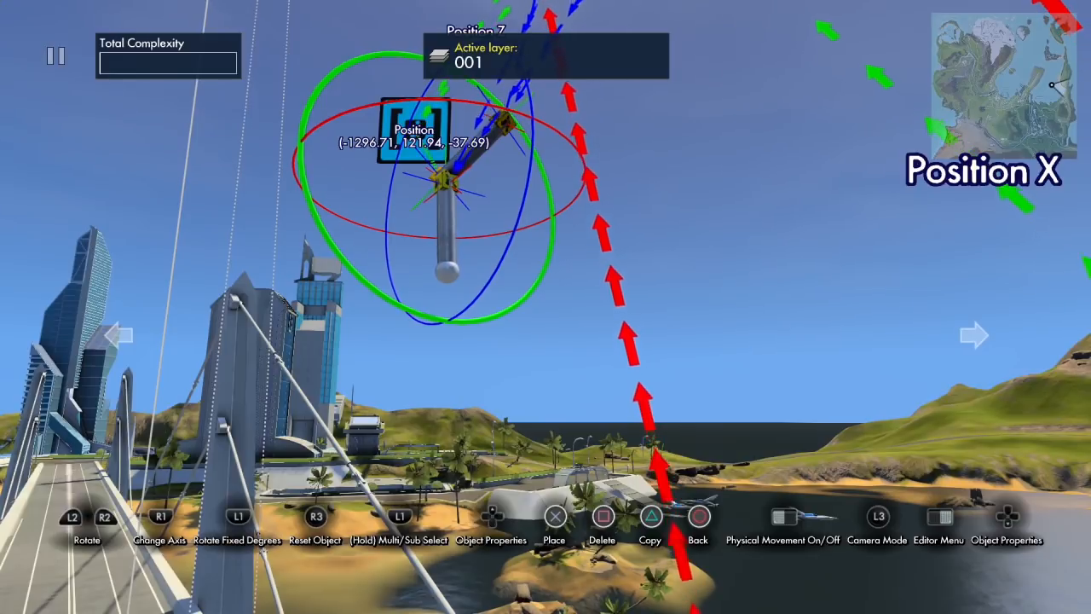
key(Down)
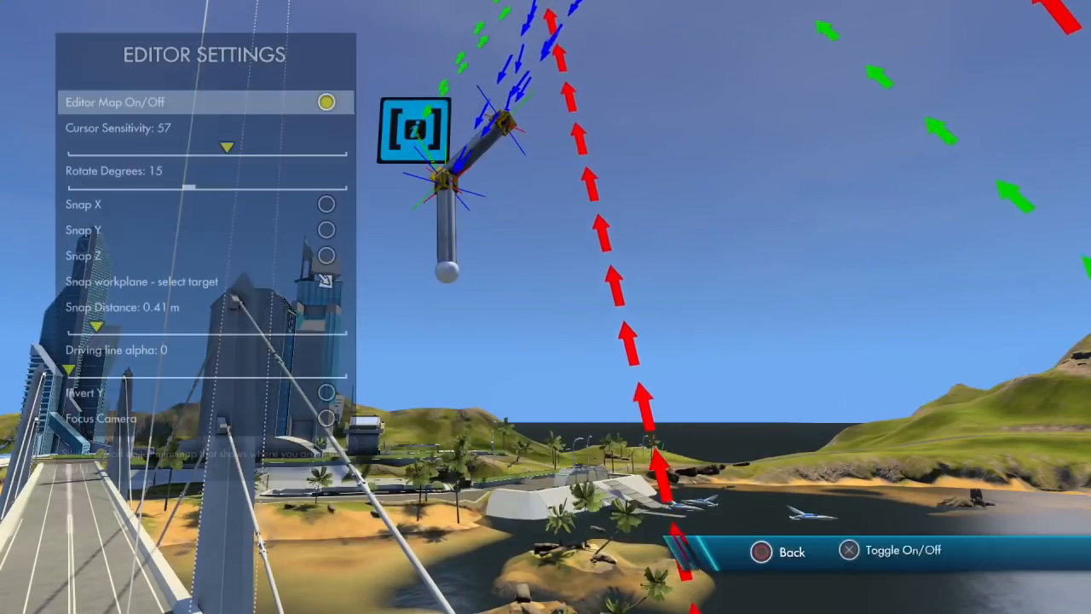
key(Down)
key(Down)
key(Escape)
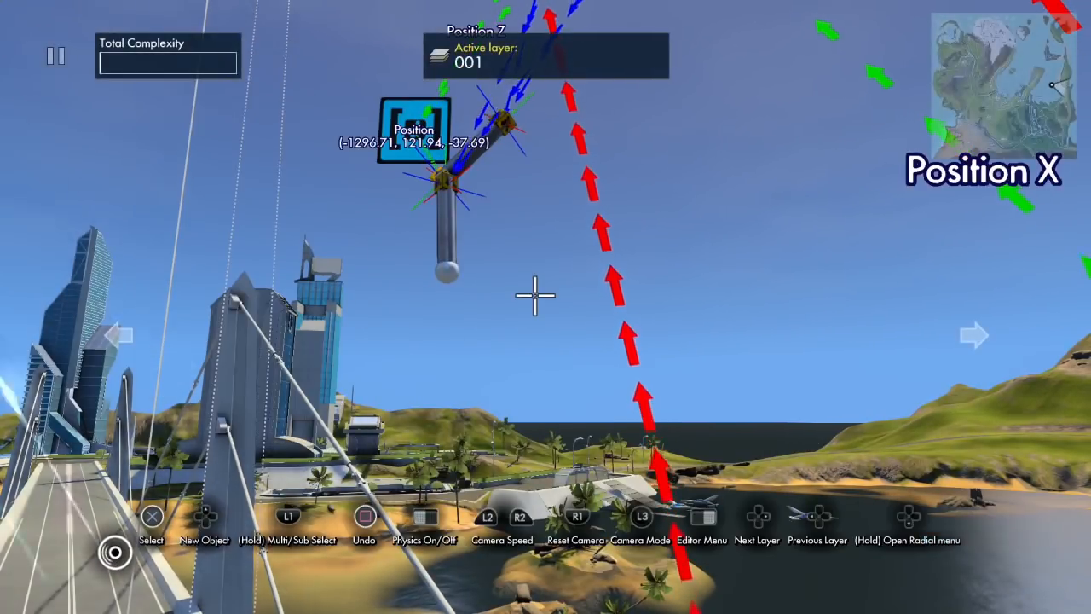
Link the position coordinates of the object position event at the end of the upper limb chain to the head's position data source.
key(a)
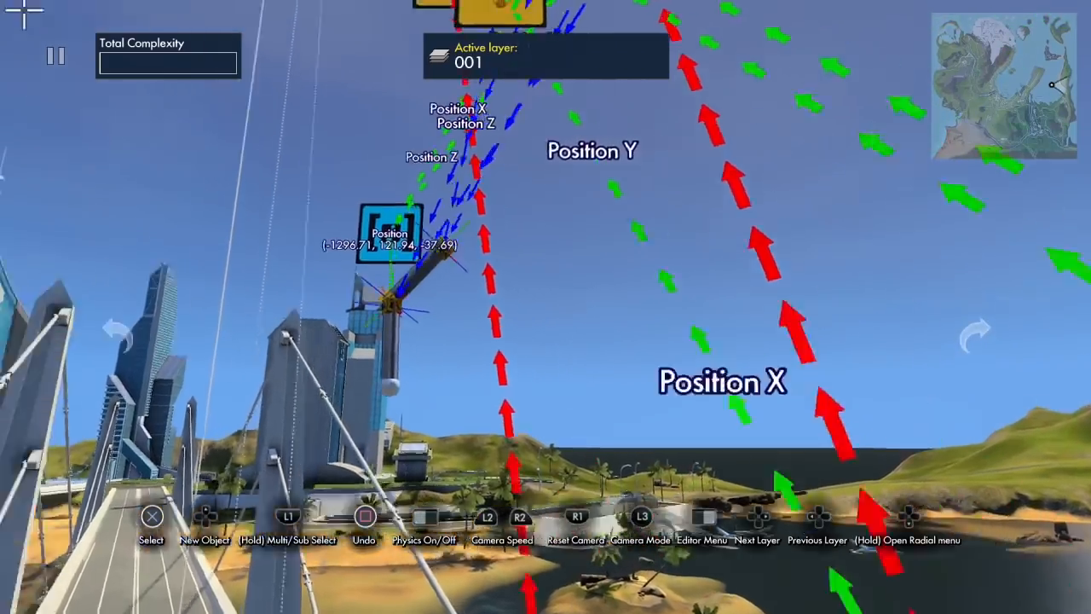
key(w)
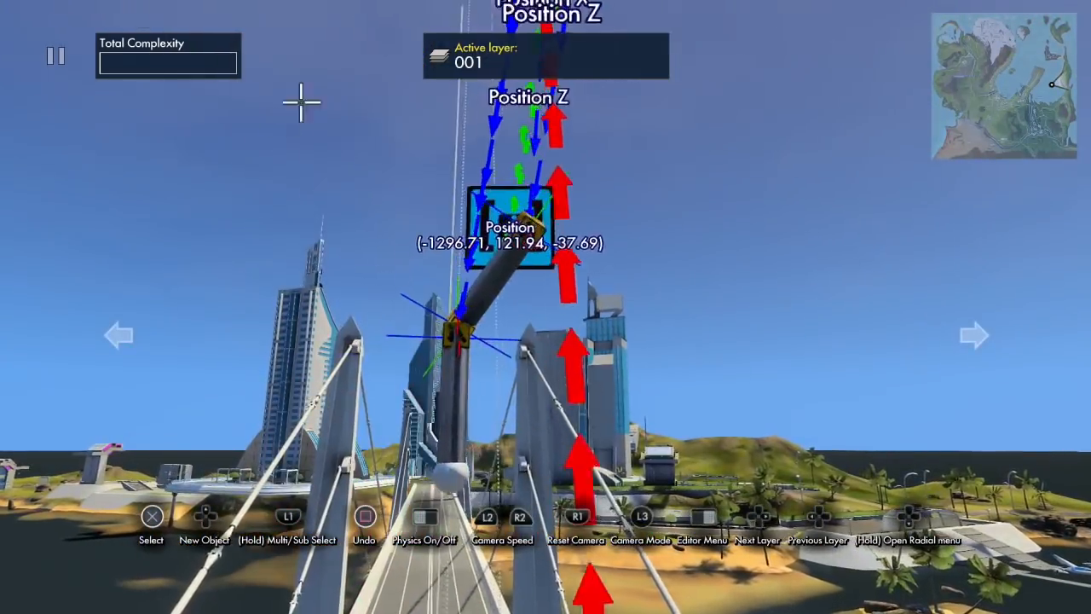
key(s)
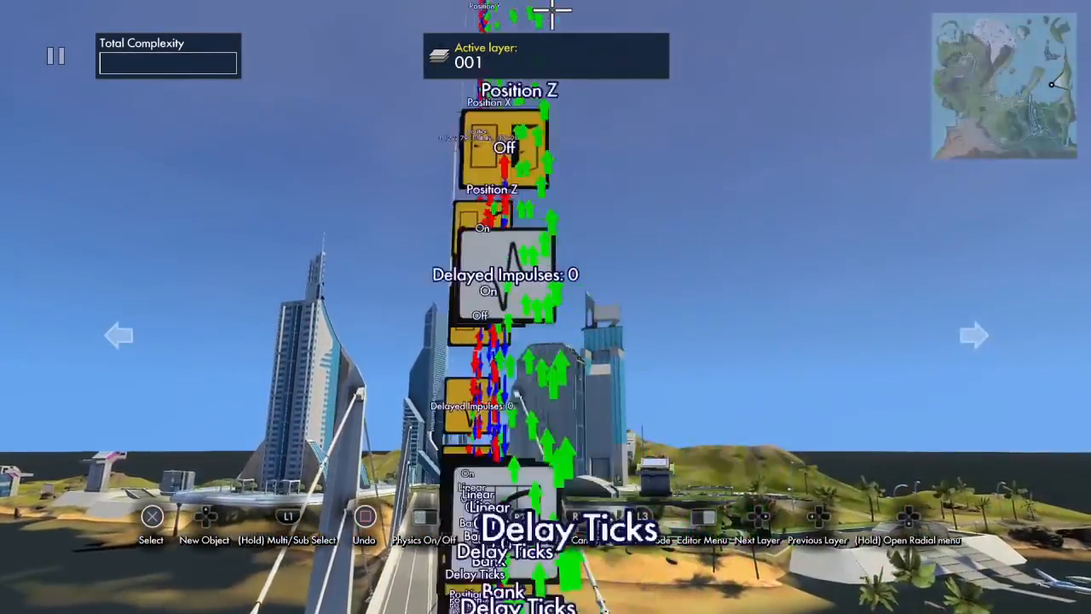
key(a)
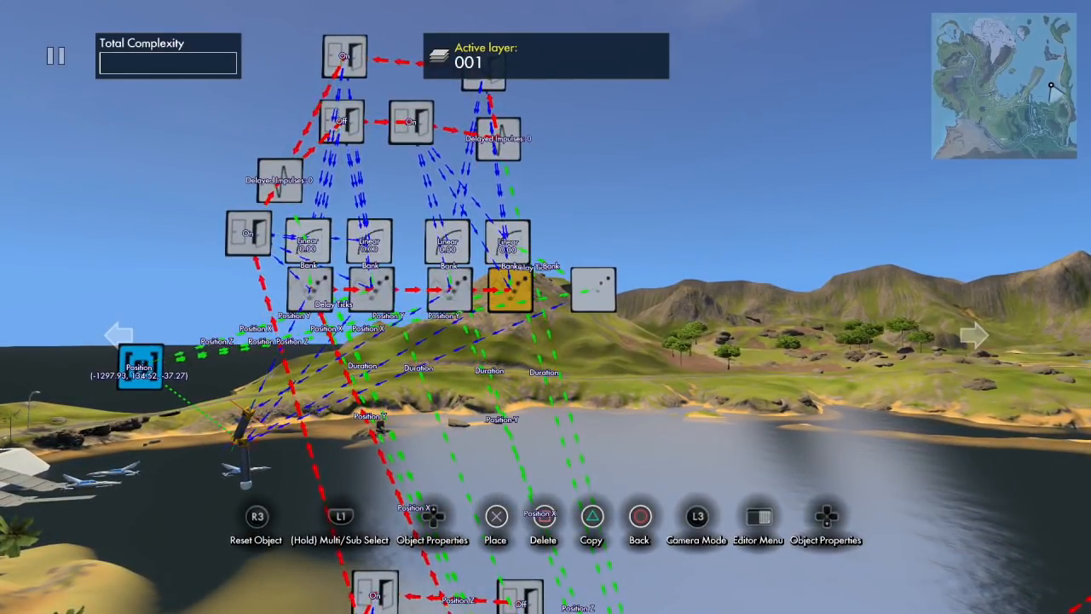
key(Return)
key(Down)
key(Down)
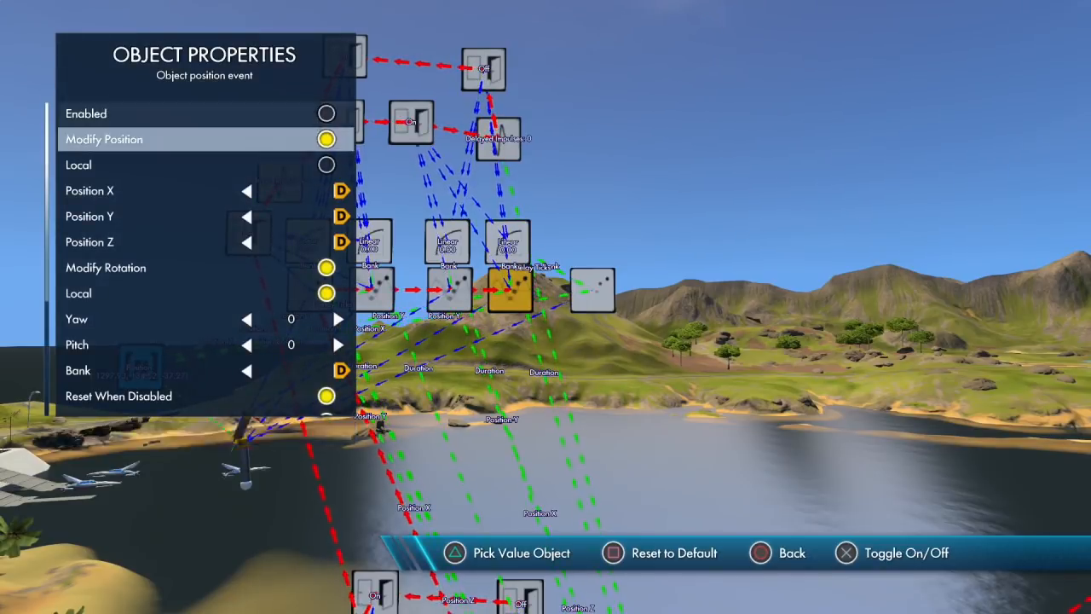
key(Return)
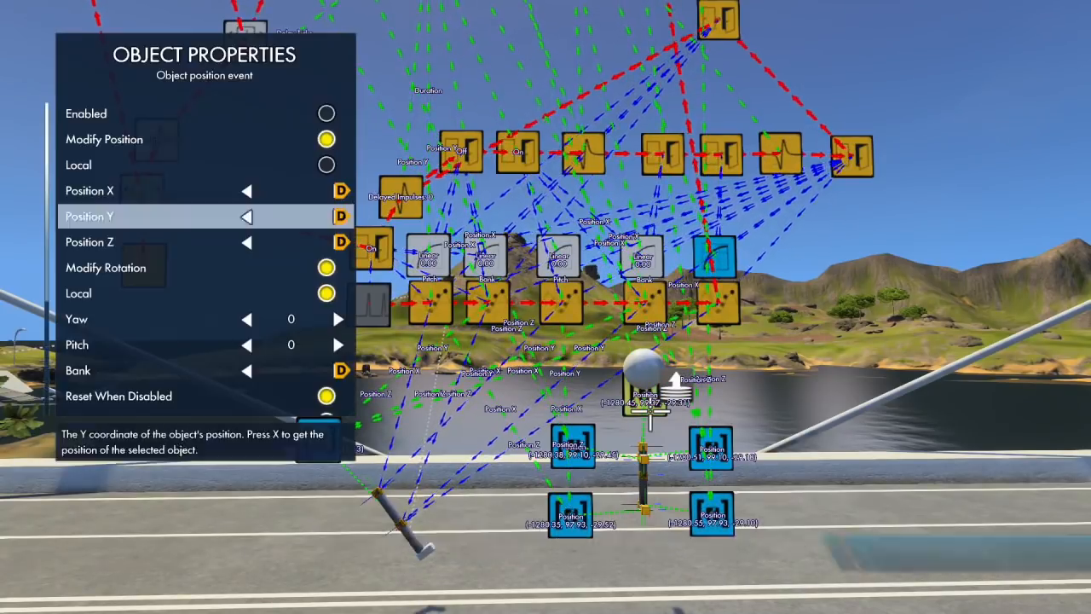
key(Return)
Reset the new position event's Bank to 0 and disable its Modify Rotation option.
key(Down)
key(Down)
key(Down)
key(Down)
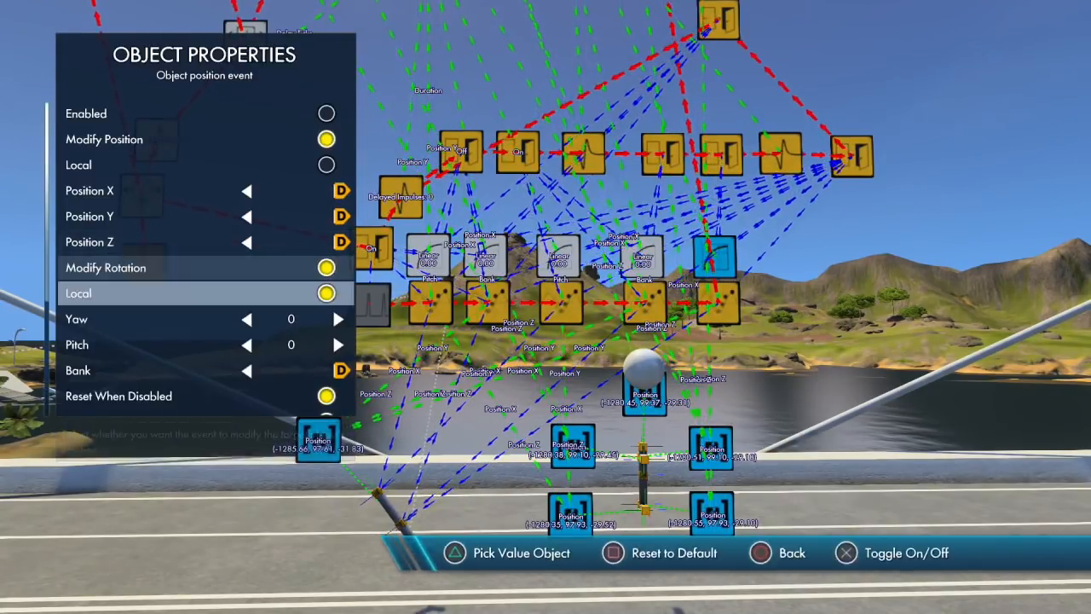
key(Down)
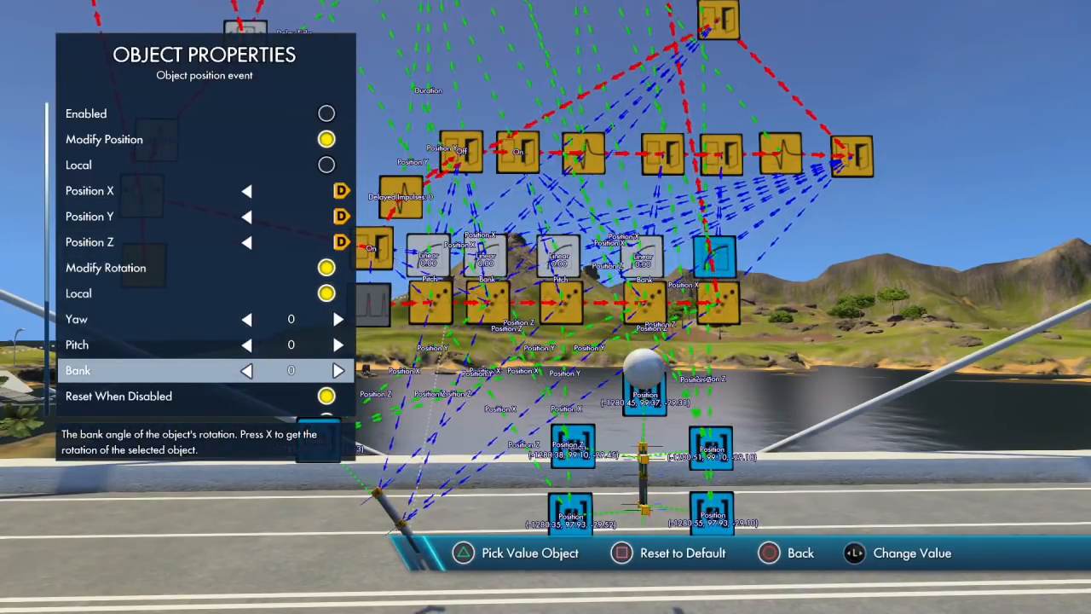
key(Up)
key(Up)
key(Up)
key(Up)
key(Return)
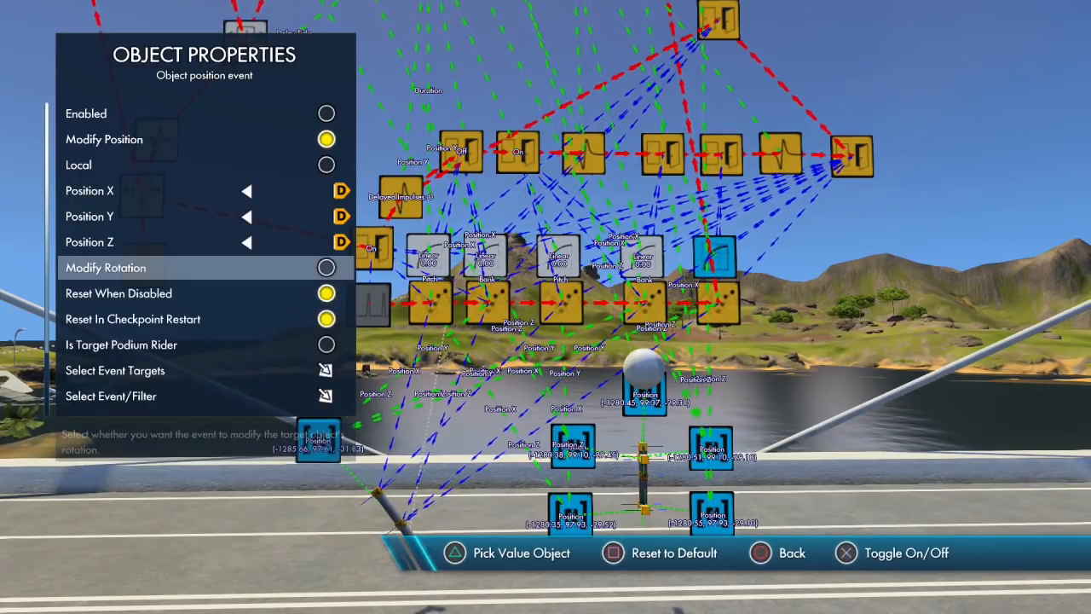
Set the stick figure's spherical head as the event target of the new position event.
key(Down)
key(Down)
key(Down)
key(Down)
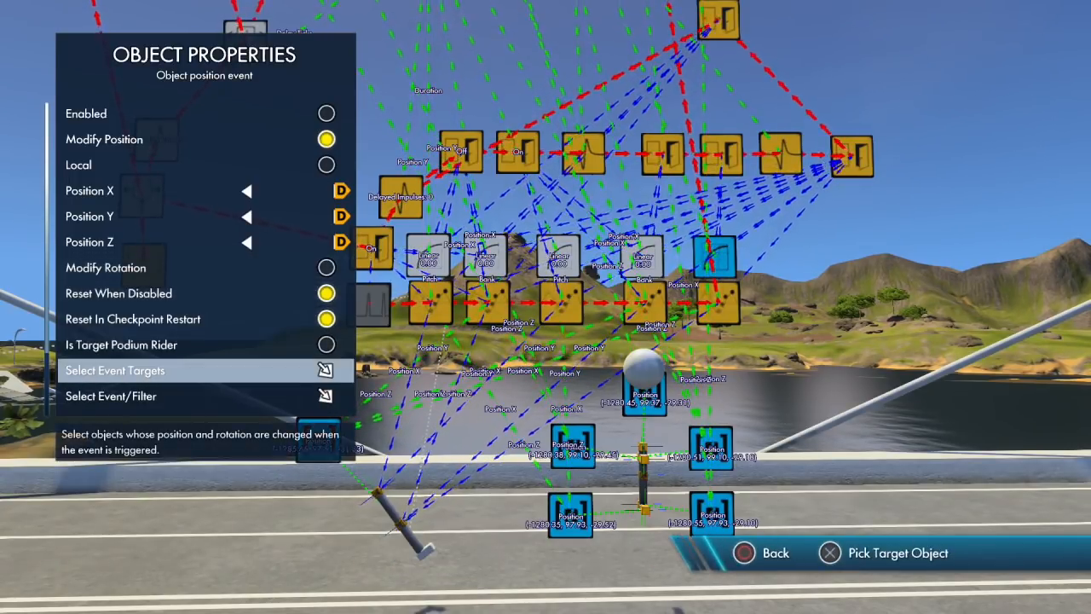
key(Return)
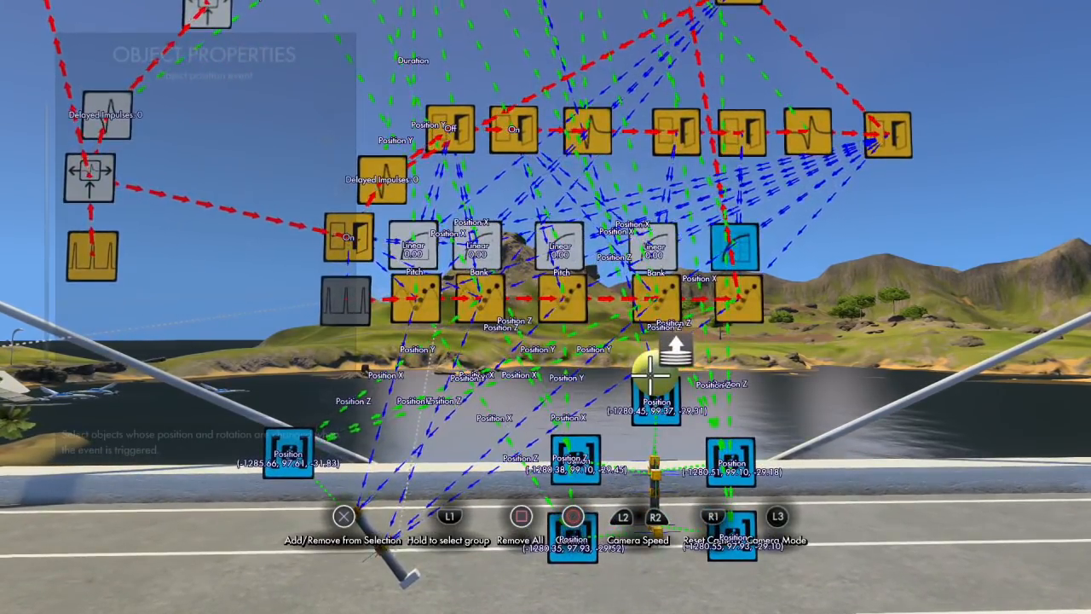
key(Escape)
key(Escape)
key(Escape)
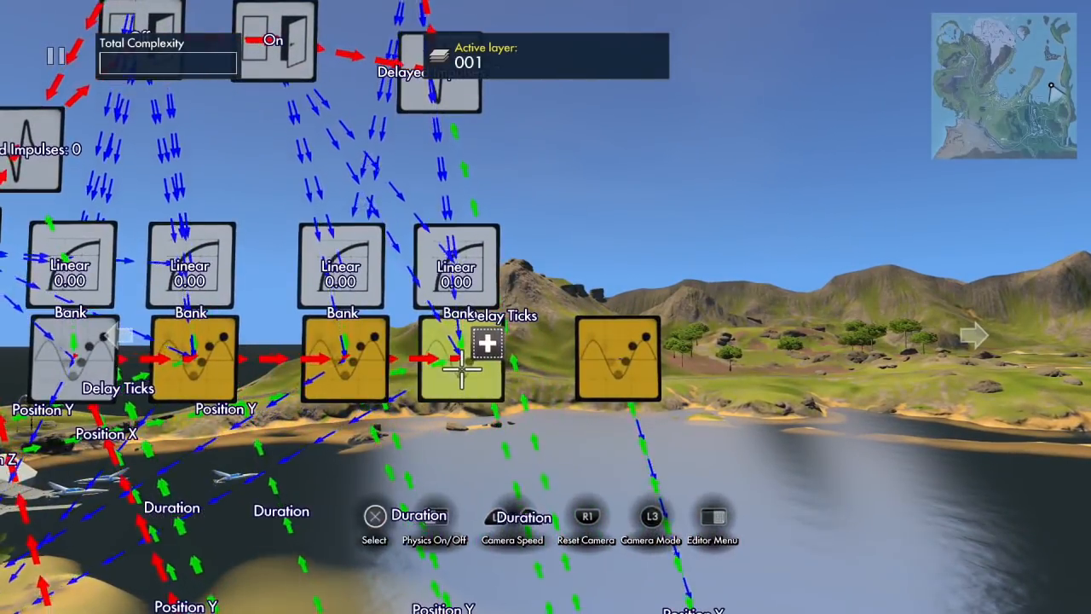
Target the new head position event from the last limb position event in the upper chain.
click(461, 368)
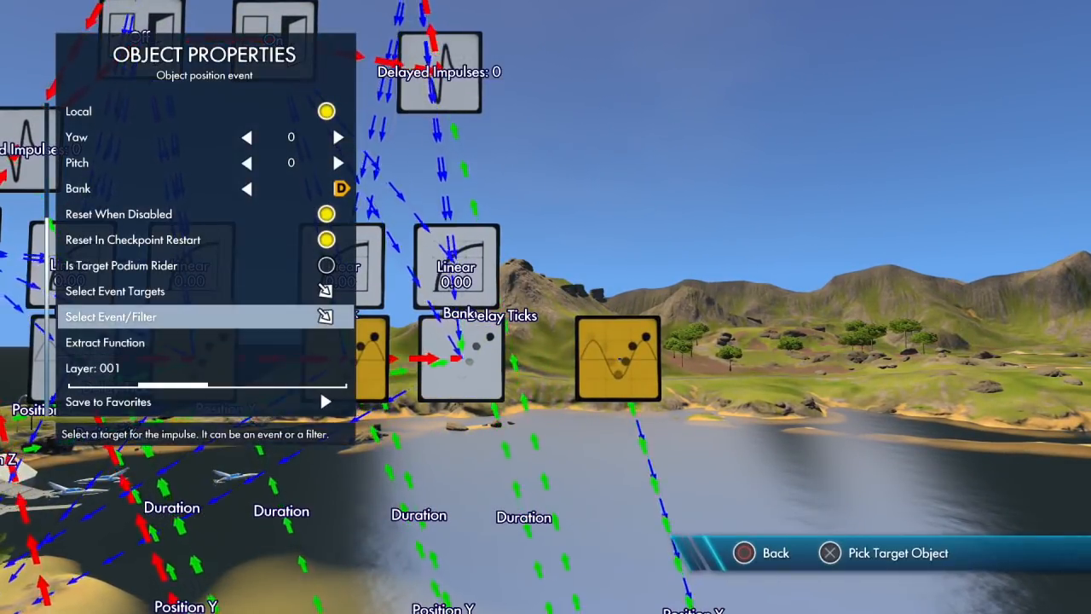
key(Return)
click(630, 358)
key(Return)
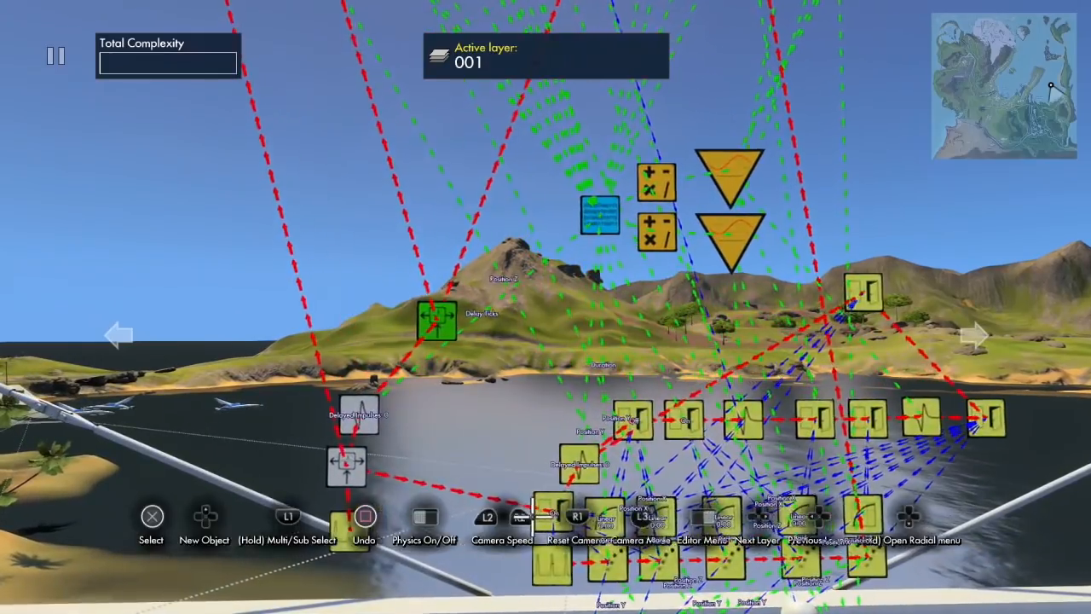
Add the new head position event to the targets of the leftmost On block in the lowest limb setup.
click(561, 513)
key(Down)
key(Down)
key(Down)
key(Return)
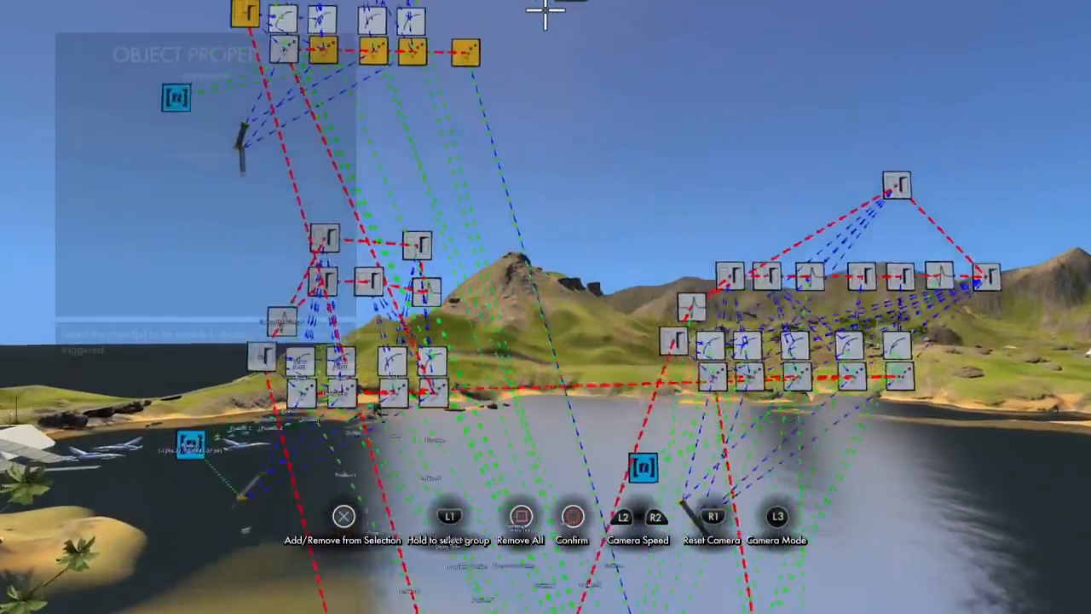
click(510, 319)
key(Escape)
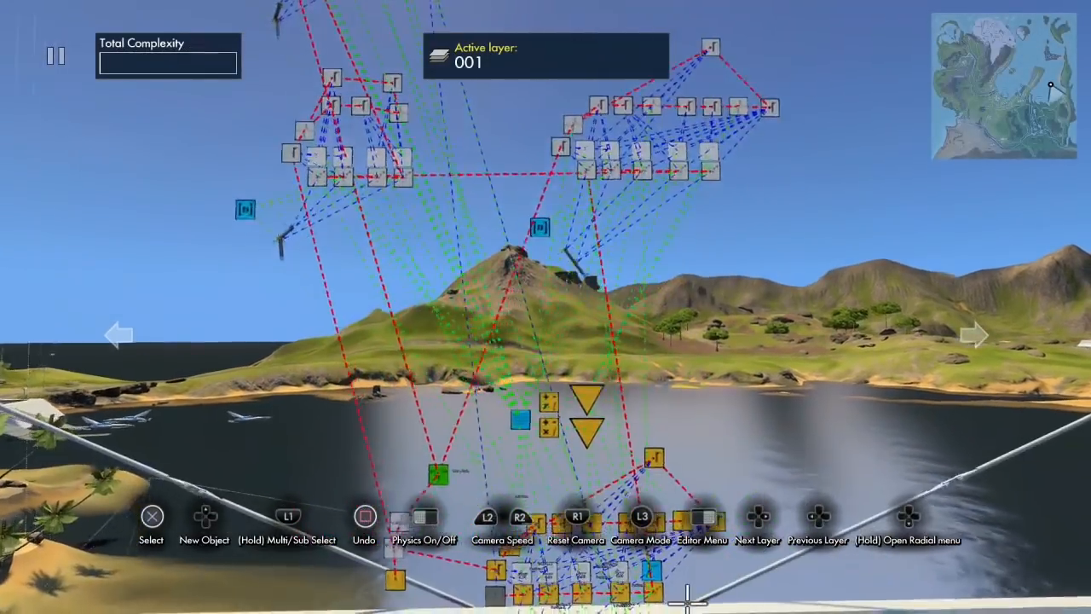
Examine the glue group properties and pivot options of the stick figure's head without changing them.
key(space)
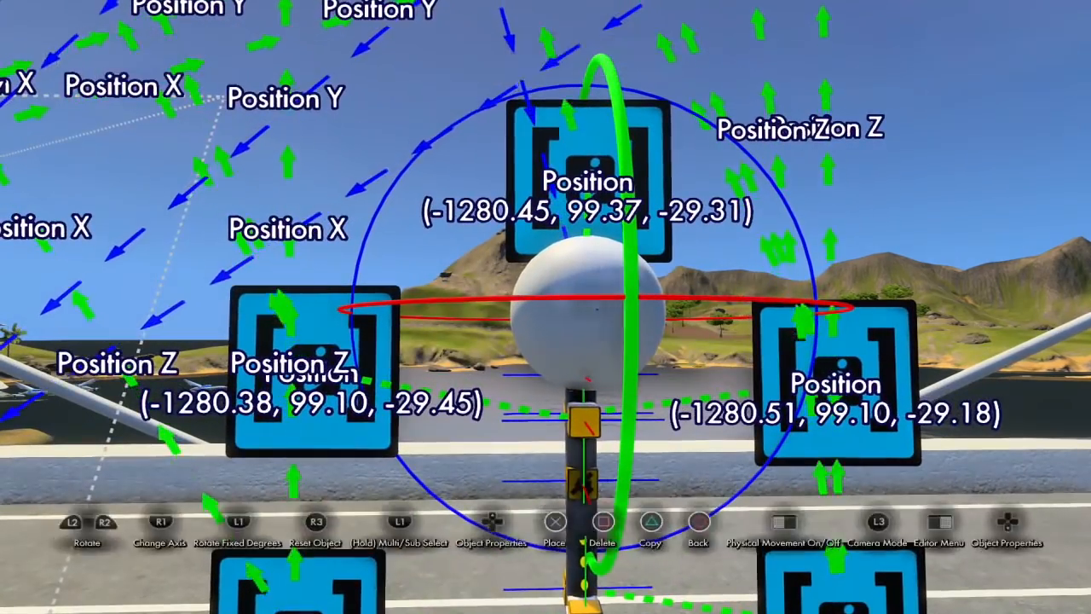
key(Down)
key(Down)
key(Down)
key(Down)
key(Down)
key(Down)
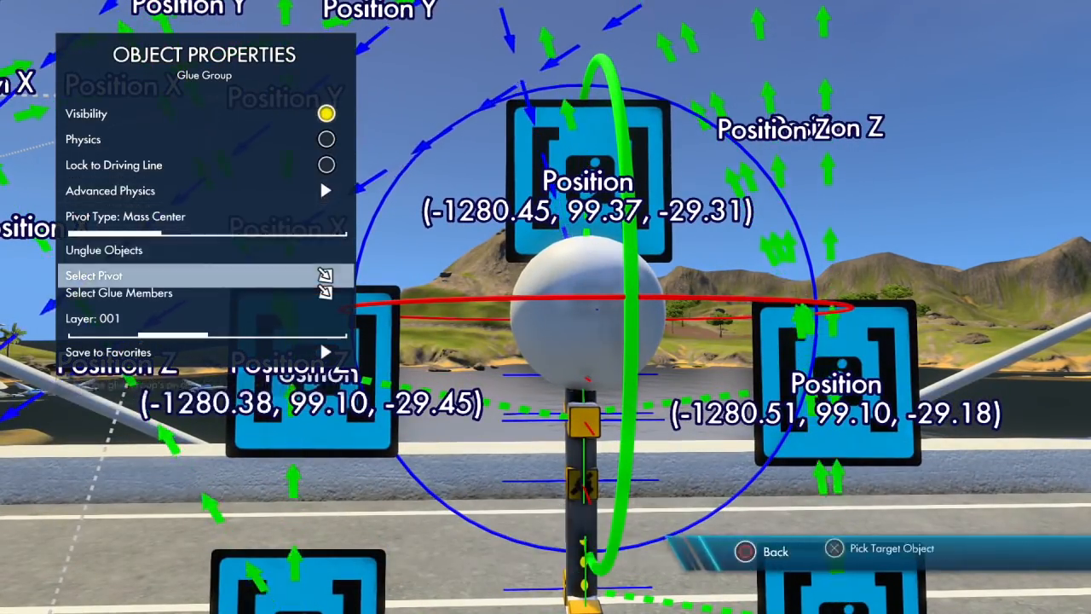
key(Escape)
key(Escape)
key(Return)
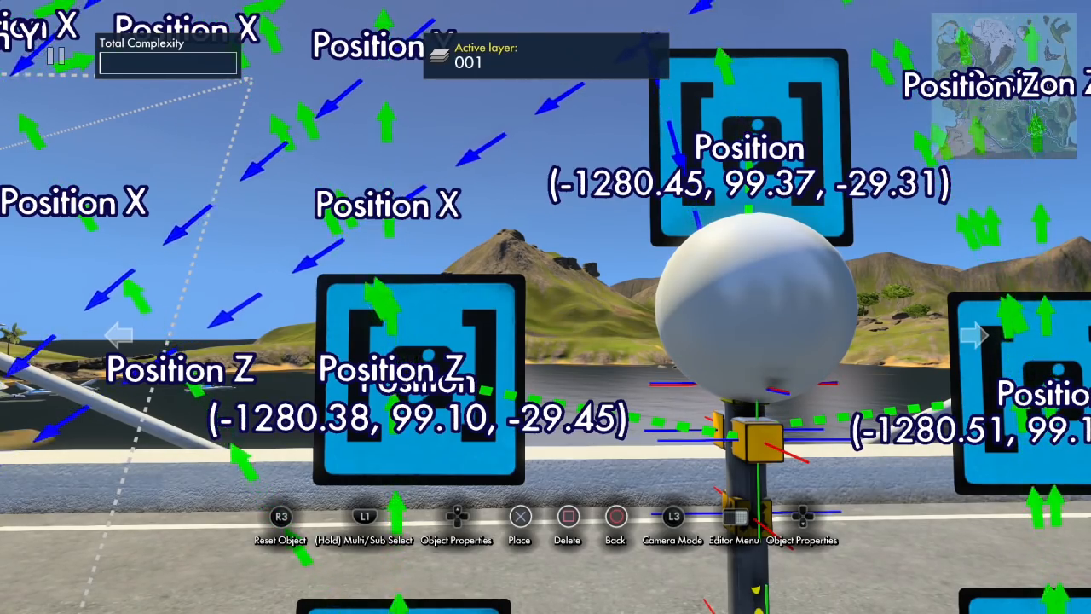
key(Escape)
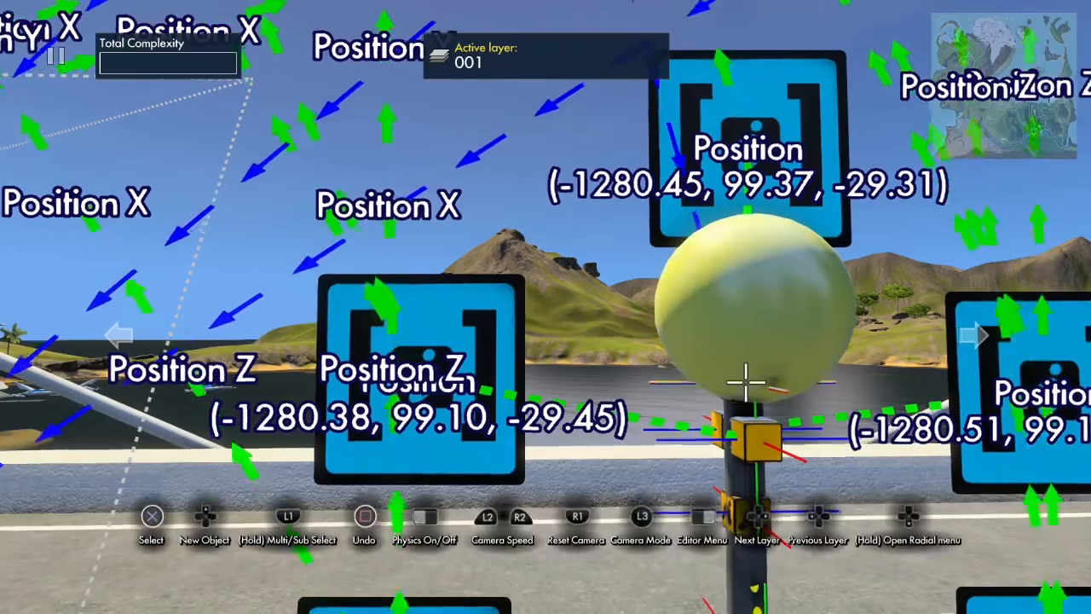
Run the physics simulation to check how the head follows the running stick figure, and stop it again.
scroll(733, 273, down, 3)
scroll(653, 288, down, 4)
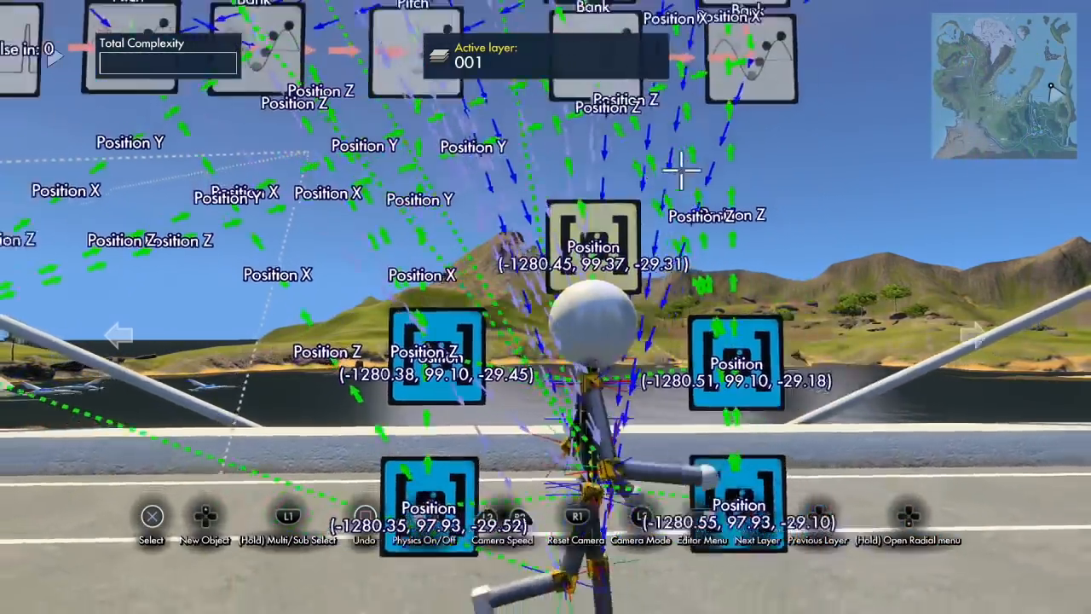
key(p)
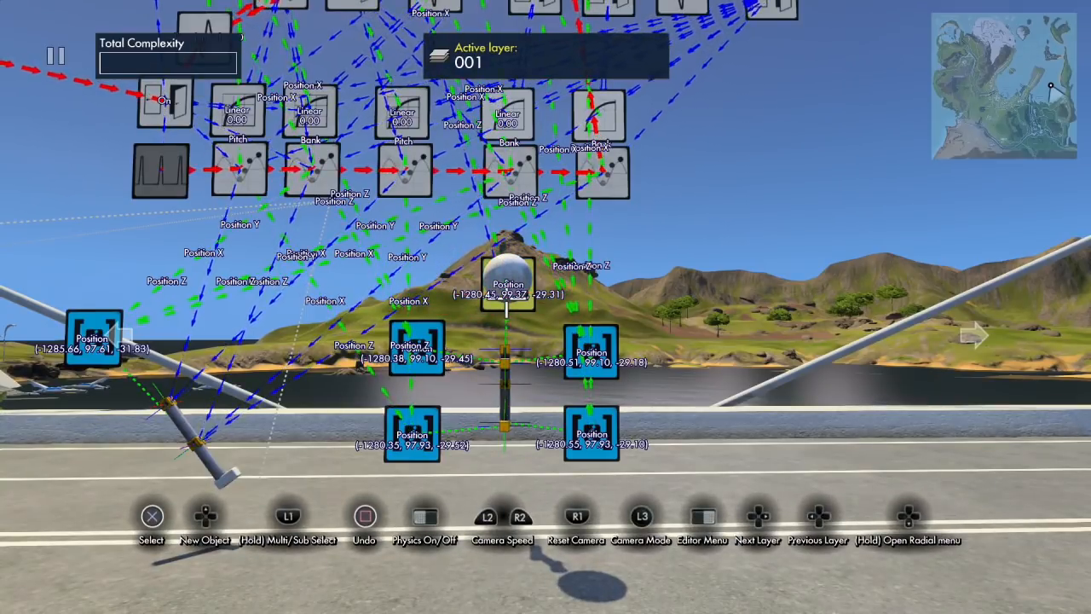
scroll(507, 309, down, 3)
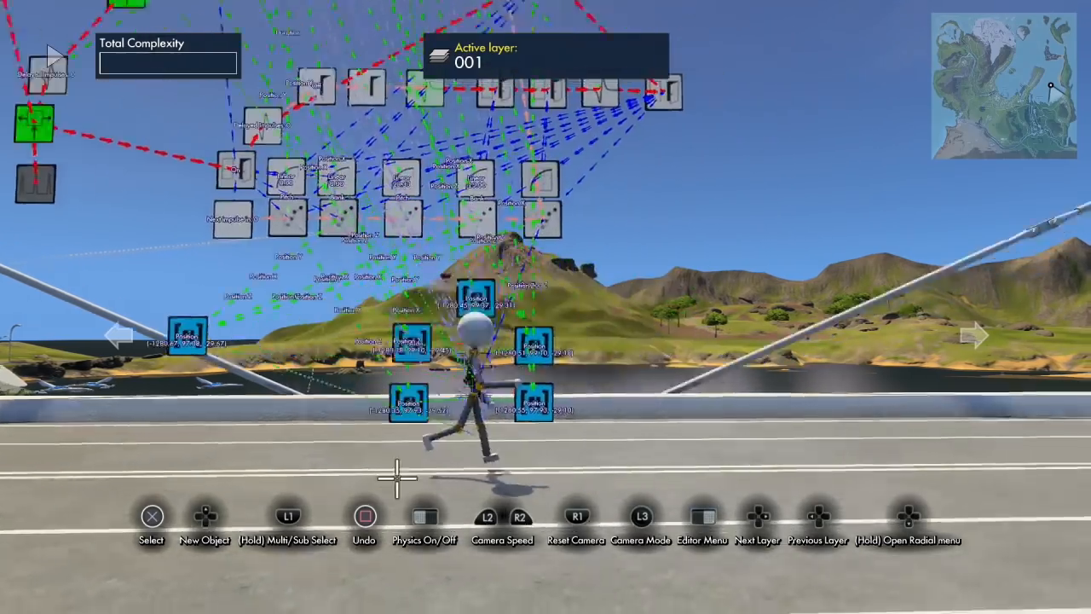
scroll(194, 298, down, 3)
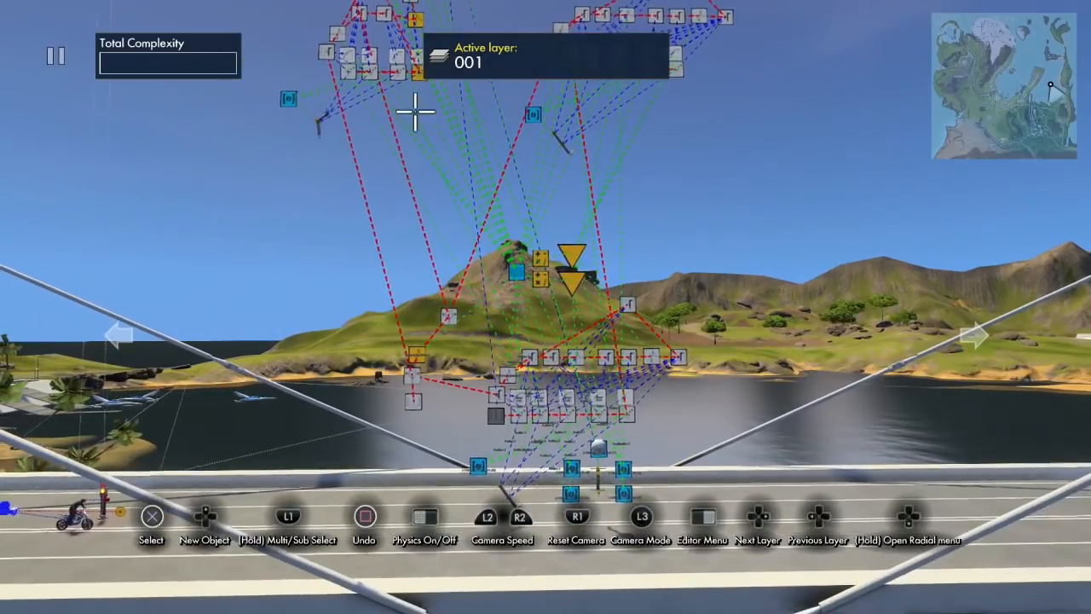
Place a vector object info data source in the open area beside the upper limb setup.
scroll(492, 170, down, 3)
scroll(651, 10, up, 3)
key(Up)
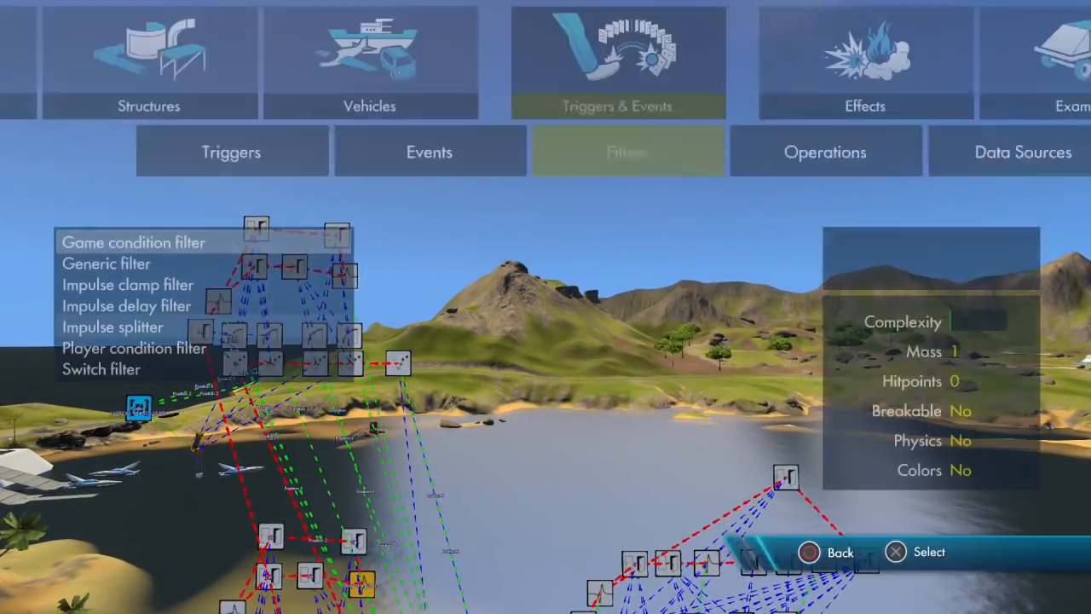
key(Escape)
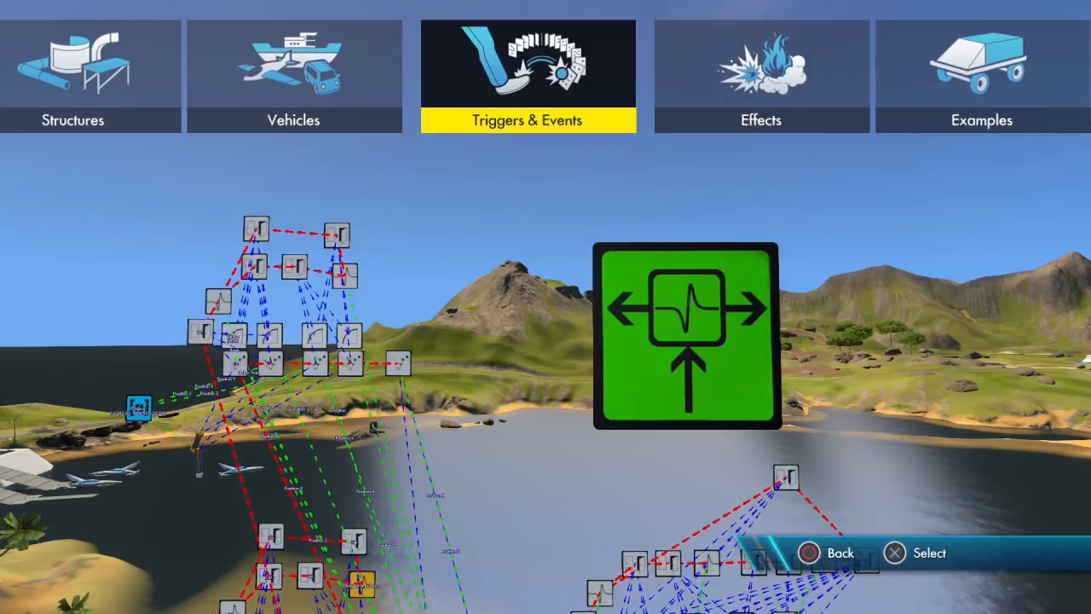
key(Return)
key(Right)
key(Down)
key(Down)
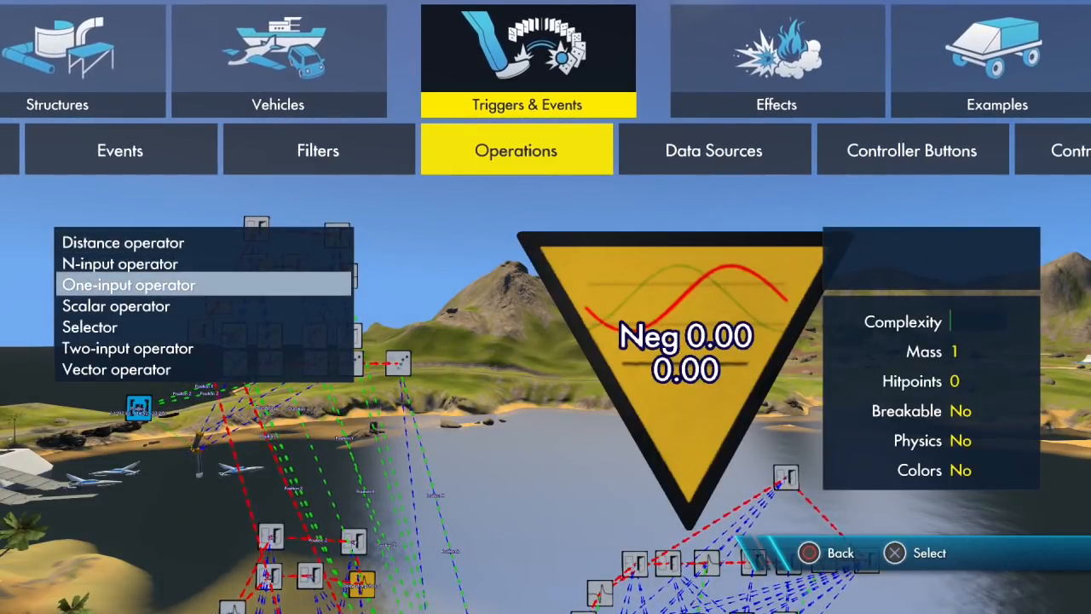
key(Down)
key(Right)
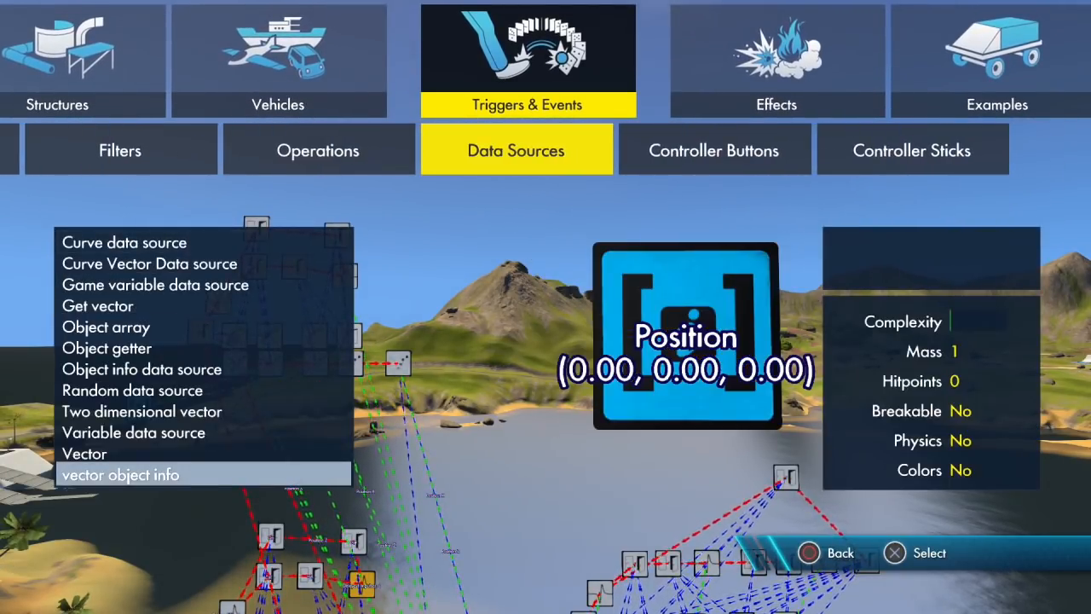
key(Return)
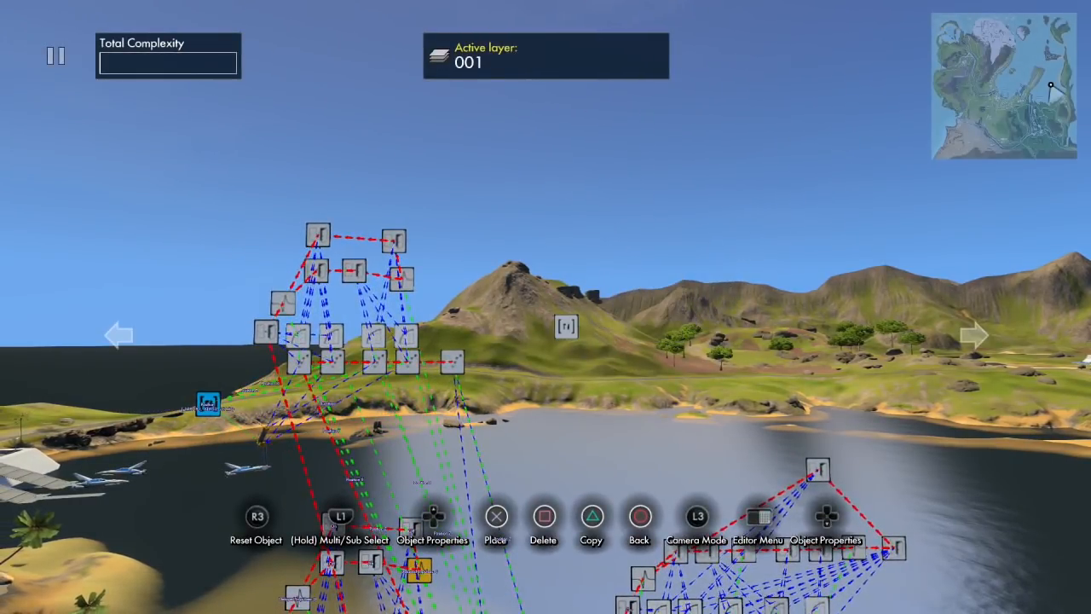
key(Return)
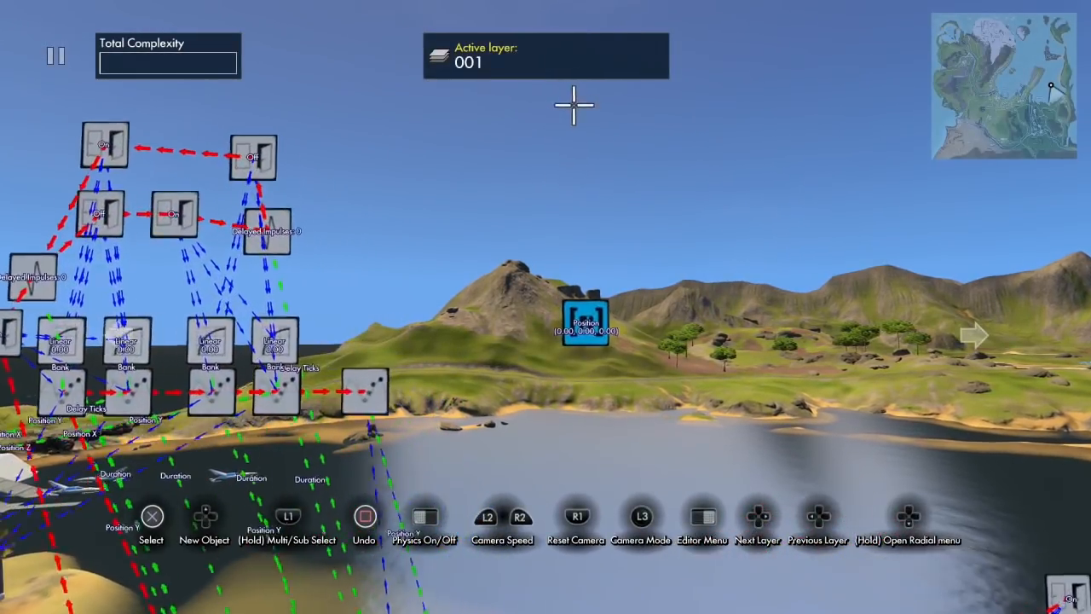
Add the small yellow cube from the Common objects and place it just below the new vector object info.
key(n)
key(Left)
key(Left)
key(Left)
key(Left)
key(Left)
key(Left)
key(Left)
key(Left)
key(Left)
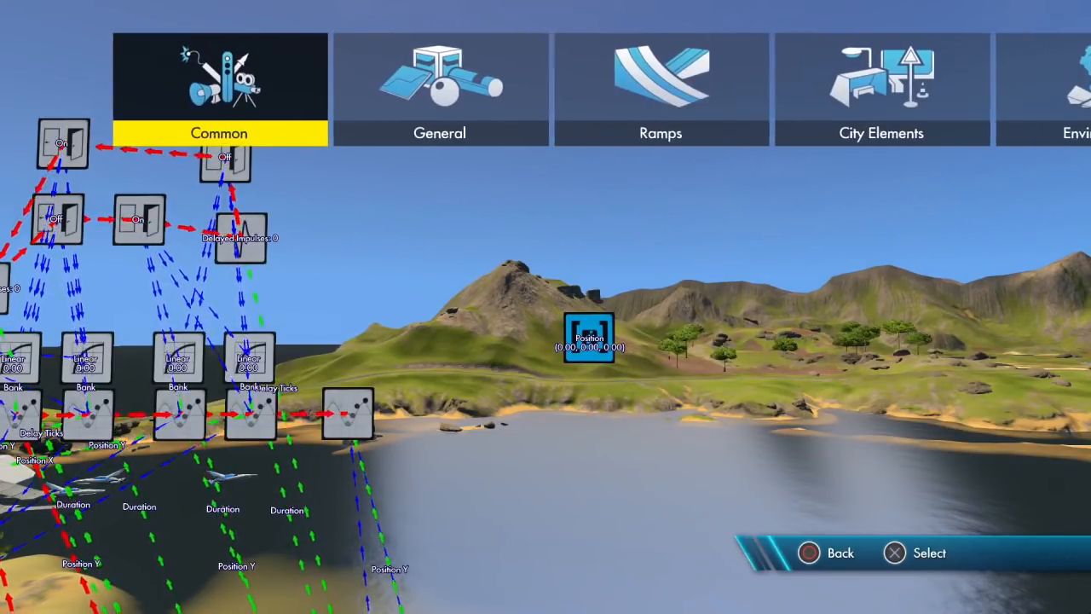
key(Return)
key(Down)
key(Down)
key(Down)
key(Down)
key(Return)
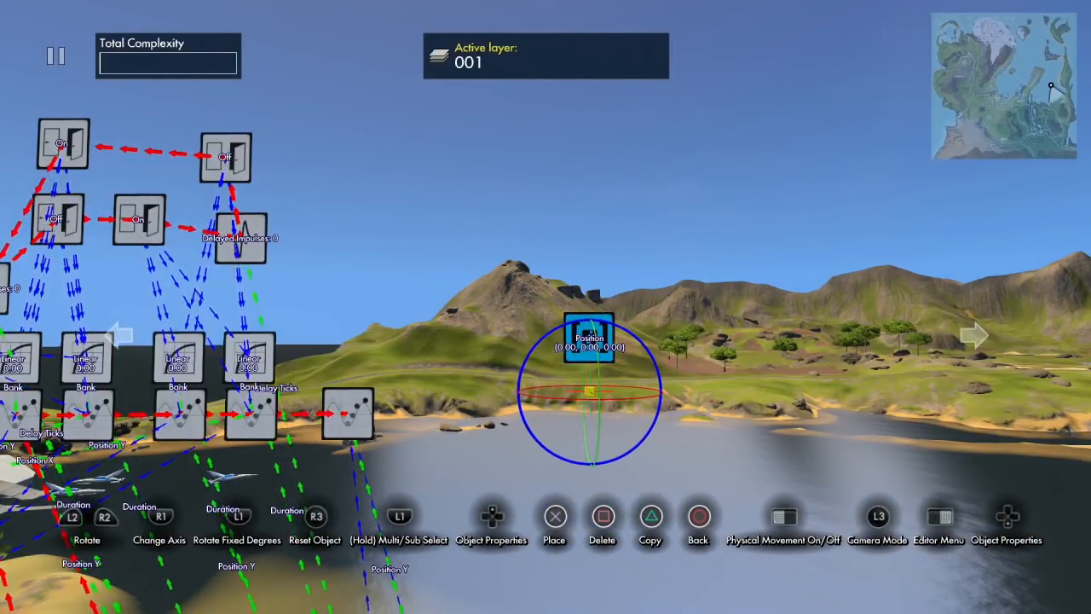
key(Return)
Set the small yellow cube as the target of the vector object info above it, and select the cube.
key(Return)
key(Return)
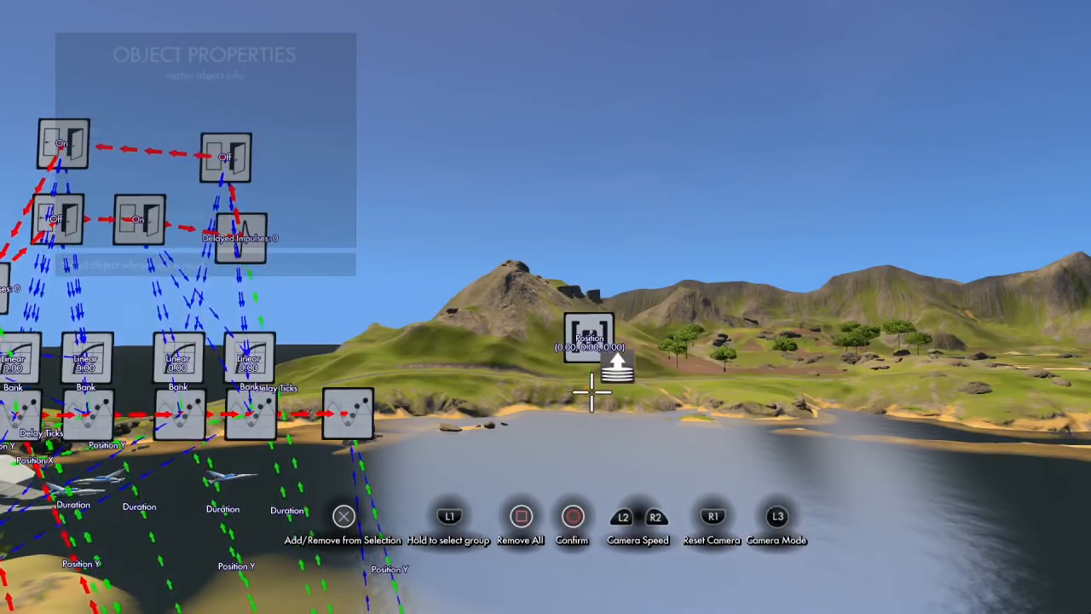
key(Escape)
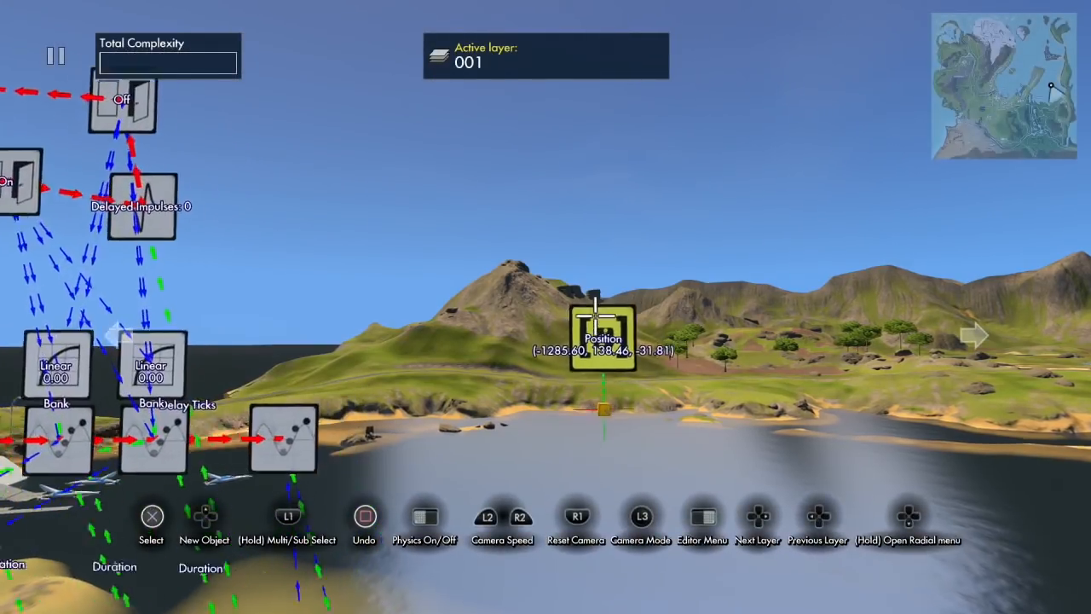
click(613, 452)
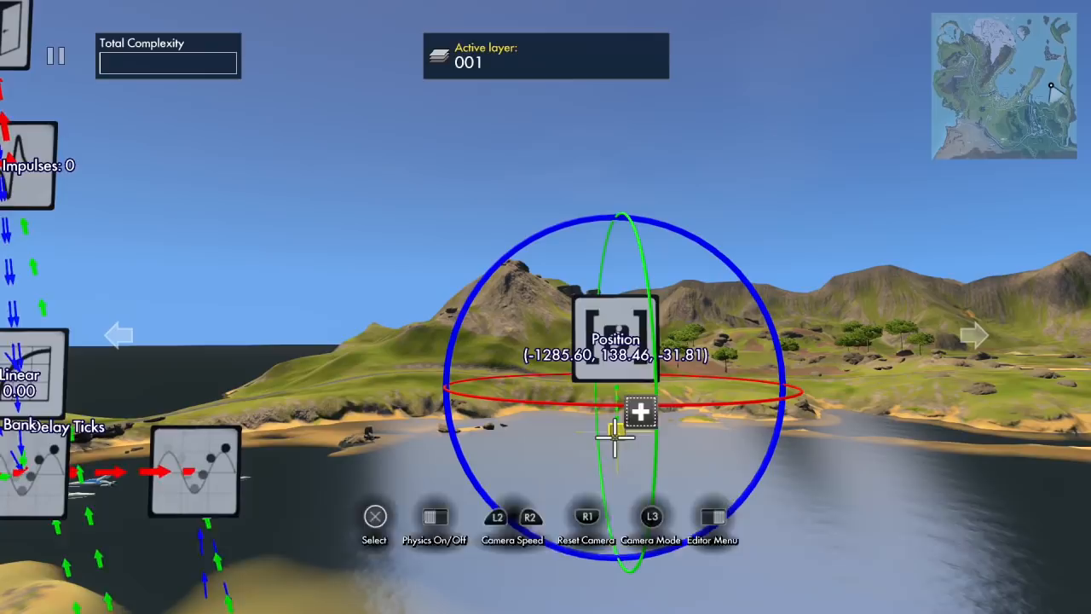
Copy the vector object info together with its small yellow cube and place the copy beside the original.
key(ctrl+c)
click(805, 431)
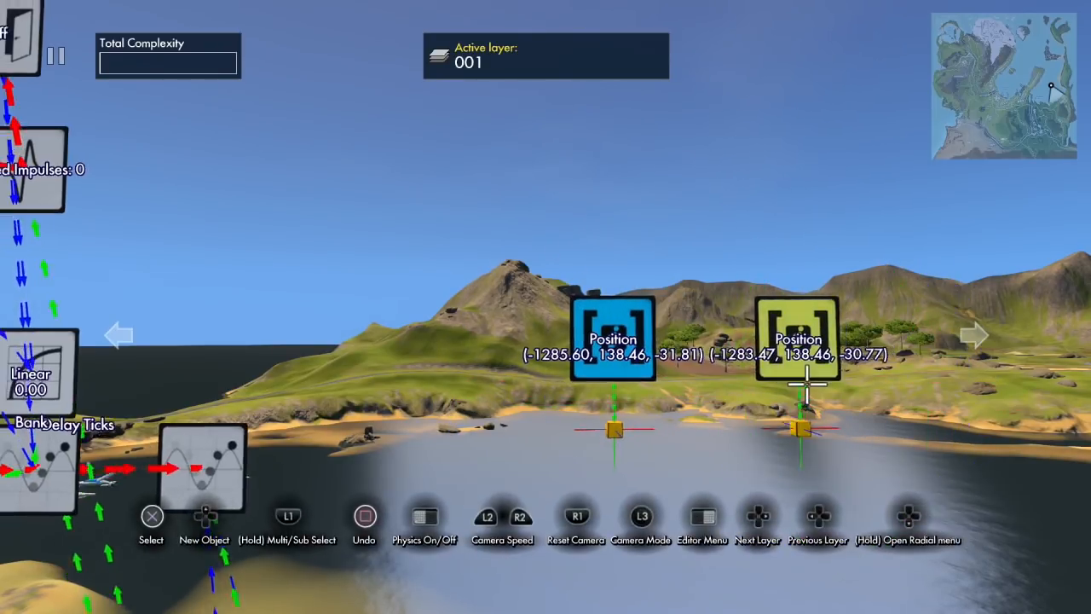
key(Tab)
key(Escape)
Add a Curve Vector Data source from the data sources and place it above the two vector object infos.
key(Right)
key(Right)
key(Right)
key(Right)
key(Right)
key(Right)
key(Right)
key(Right)
key(Right)
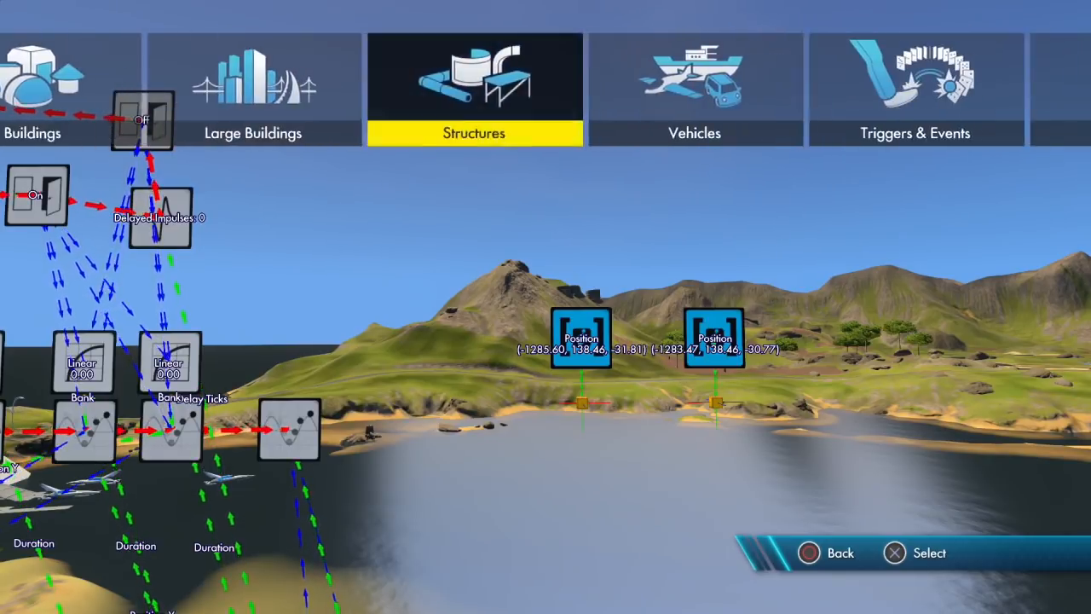
key(Return)
key(Up)
key(Up)
key(Up)
key(Up)
key(Up)
key(Up)
key(Up)
key(Up)
key(Up)
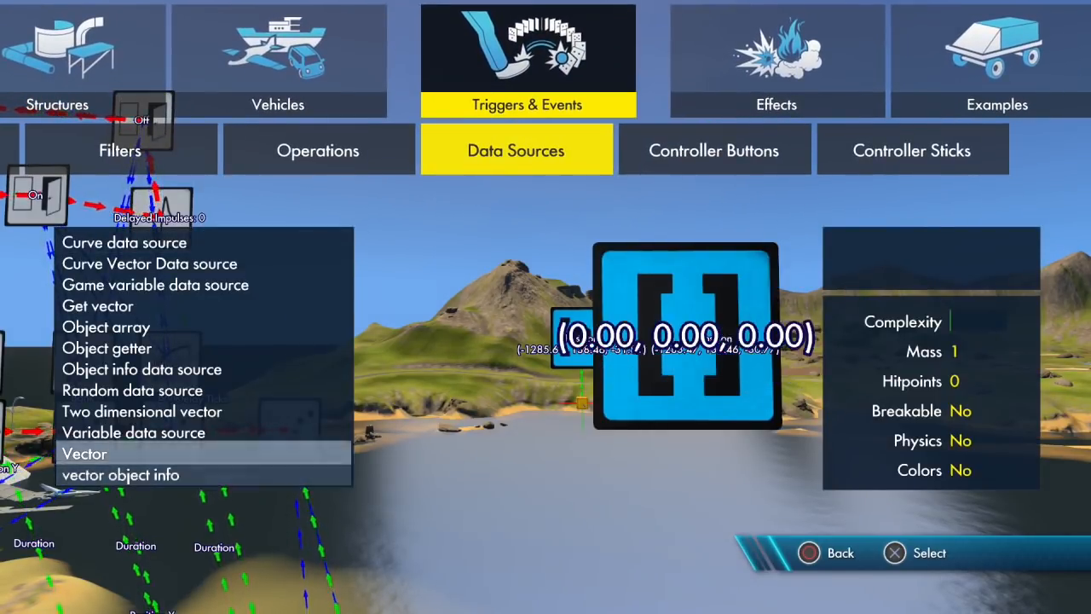
key(Return)
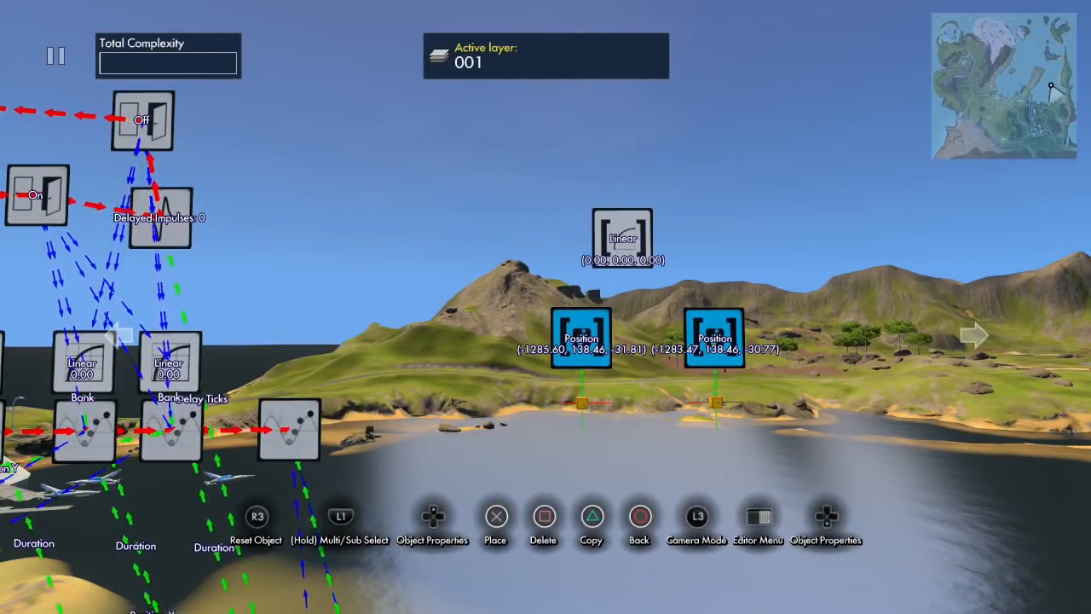
key(Return)
key(Return)
key(Right)
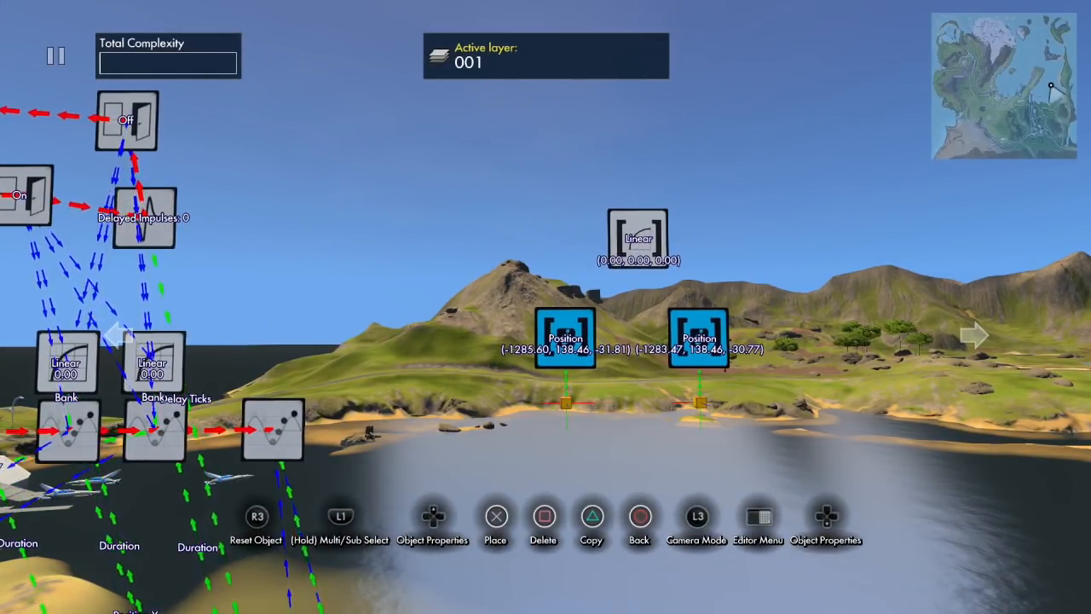
key(Return)
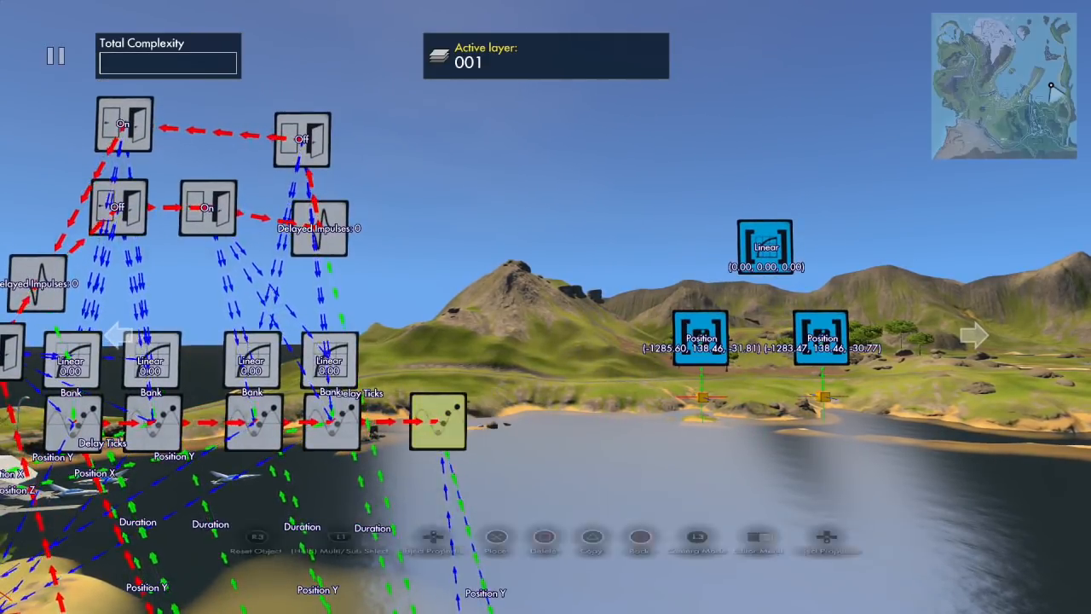
Duplicate the last object position event in the upper limb row, place it beside the original, and link the original to trigger it.
key(ctrl+d)
key(Return)
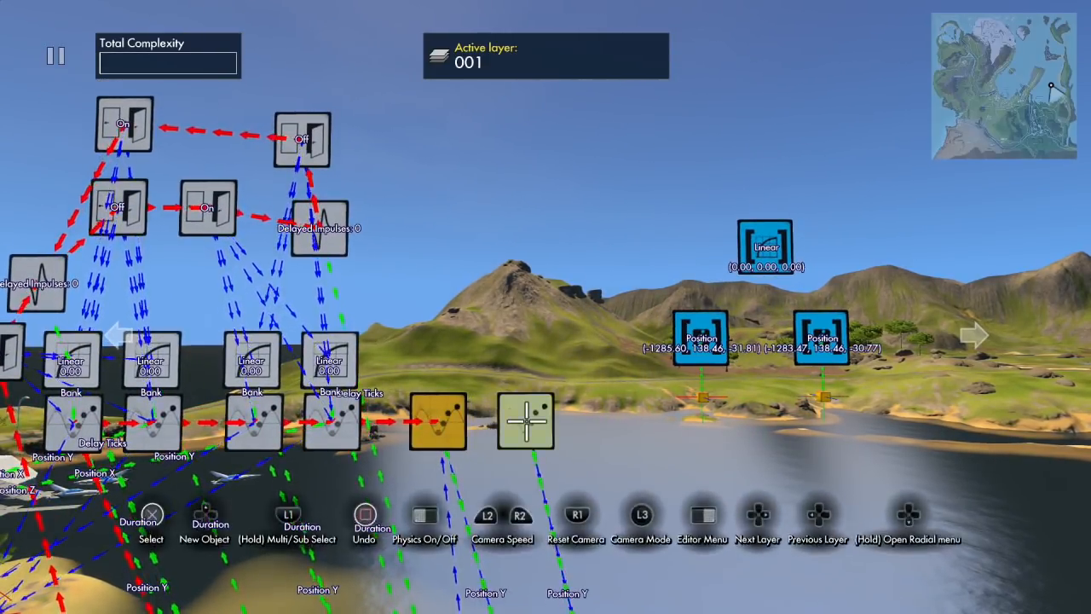
key(Up)
key(Up)
key(Up)
key(Up)
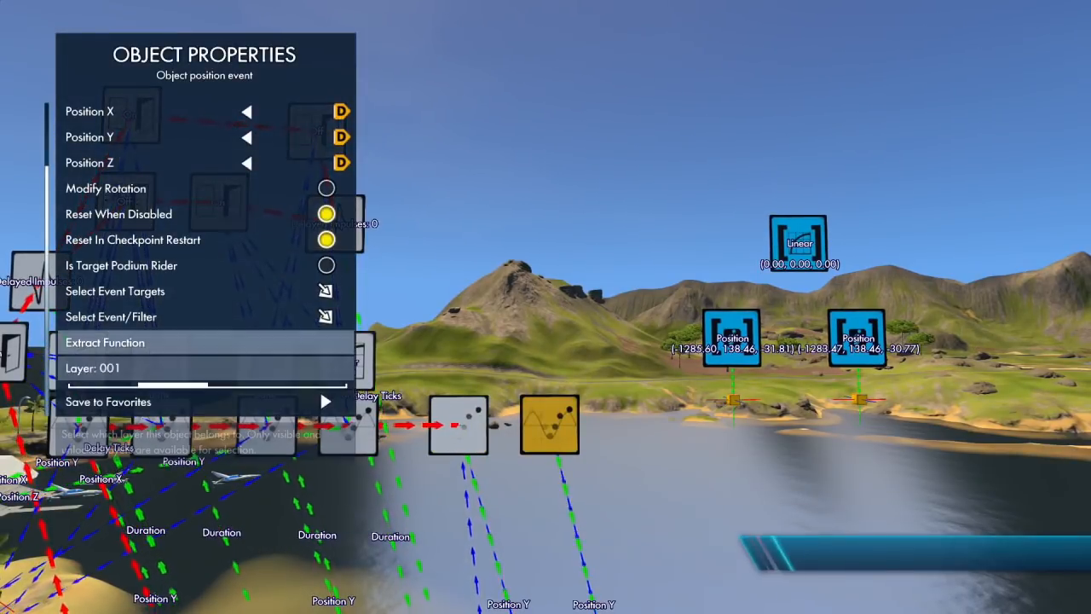
key(Return)
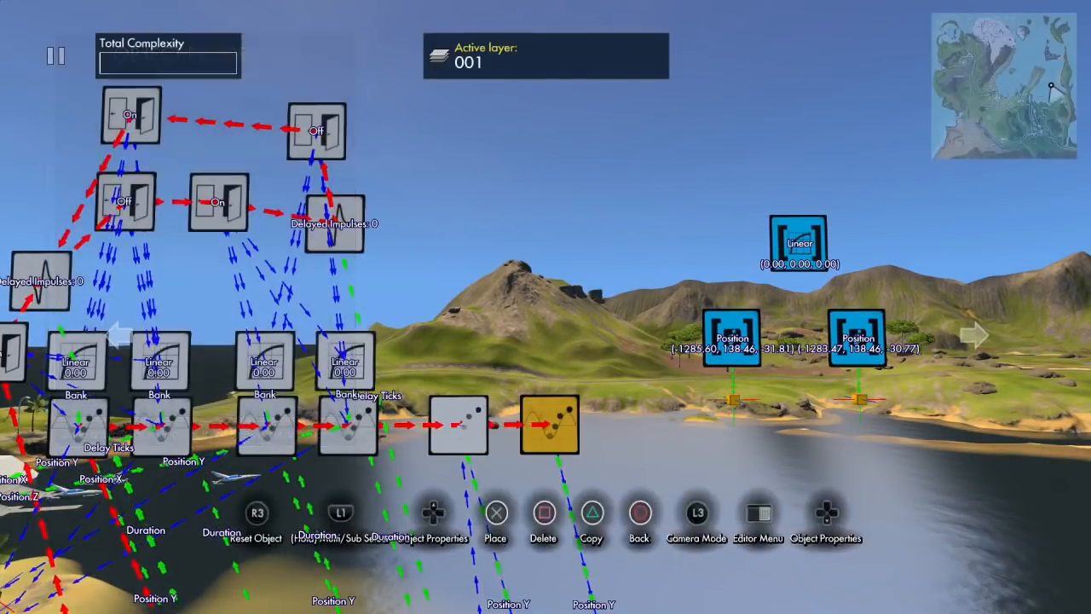
Feed Position X, Position Y and Position Z of the copied position event from the curve vector data source.
key(Down)
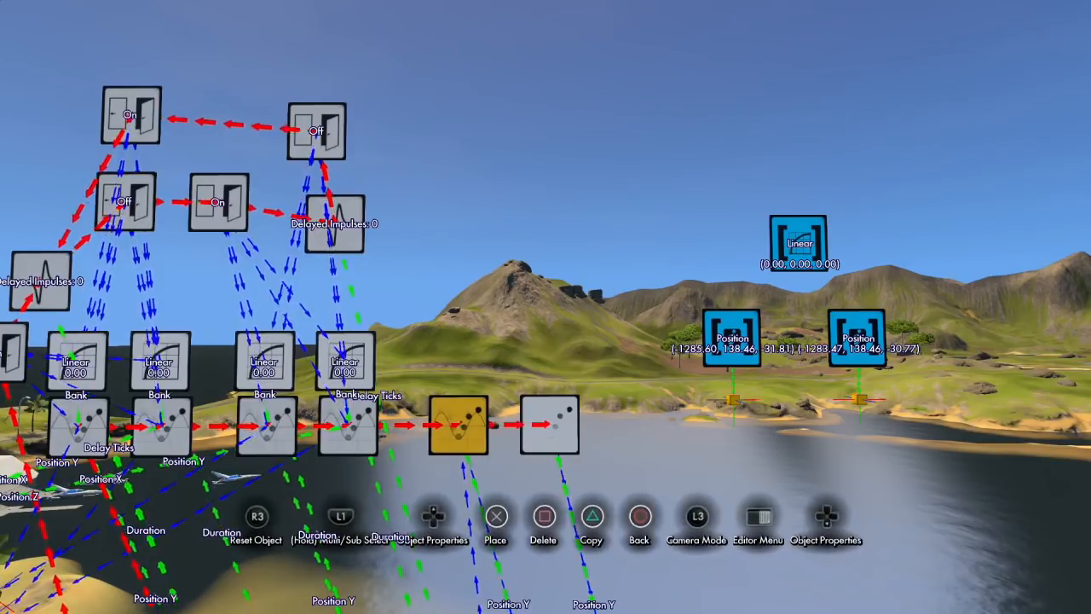
key(Down)
key(y)
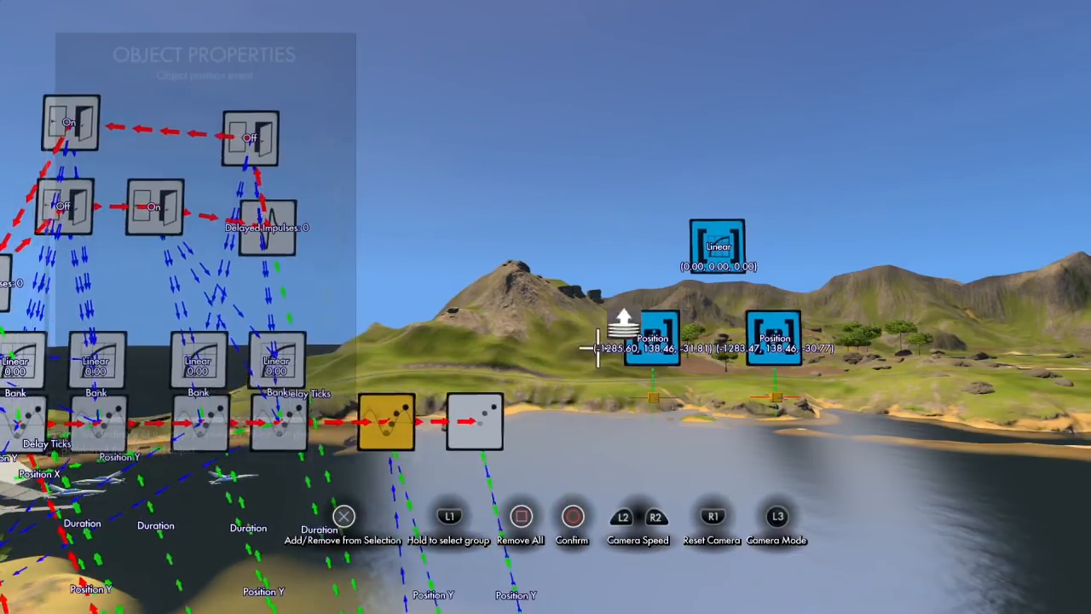
key(Return)
key(Down)
key(y)
key(Return)
key(Down)
key(y)
key(Return)
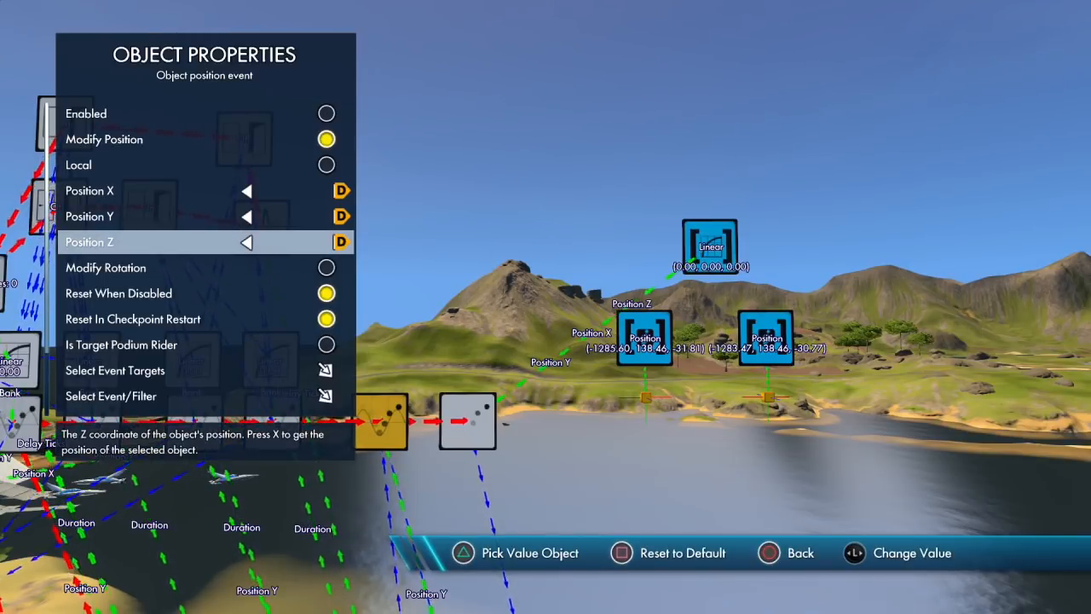
Set the small cube at the base of the stick figure's torso as the copied position event's target.
key(Return)
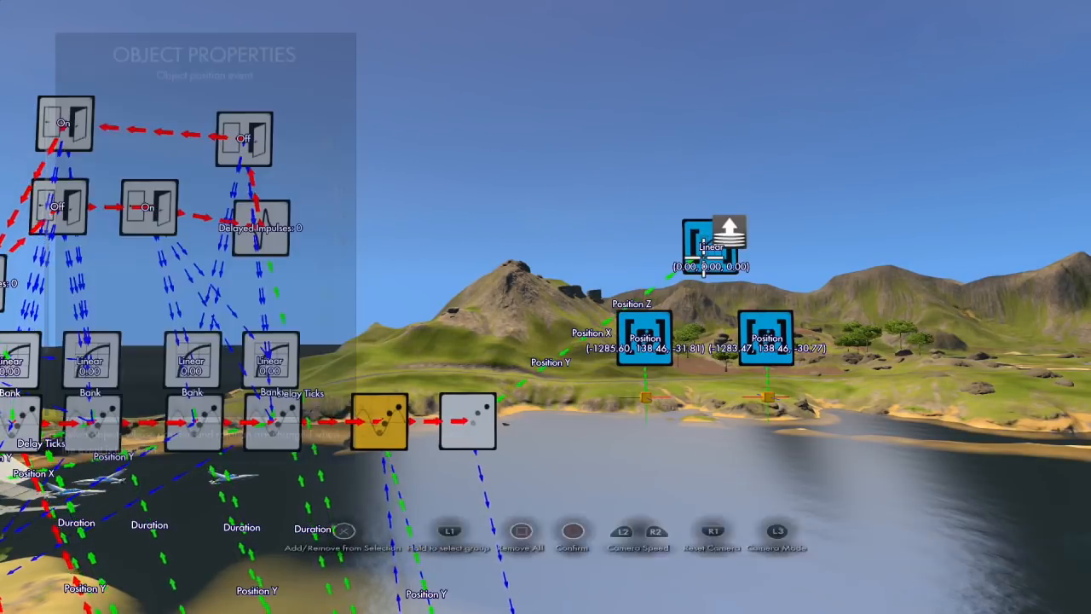
scroll(703, 258, down, 5)
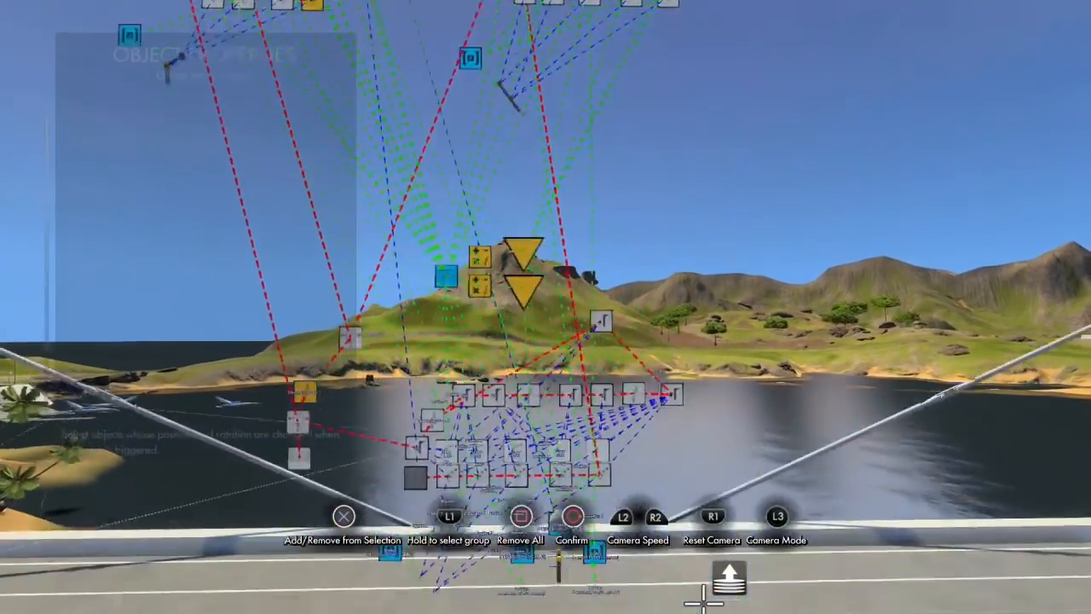
scroll(694, 602, up, 4)
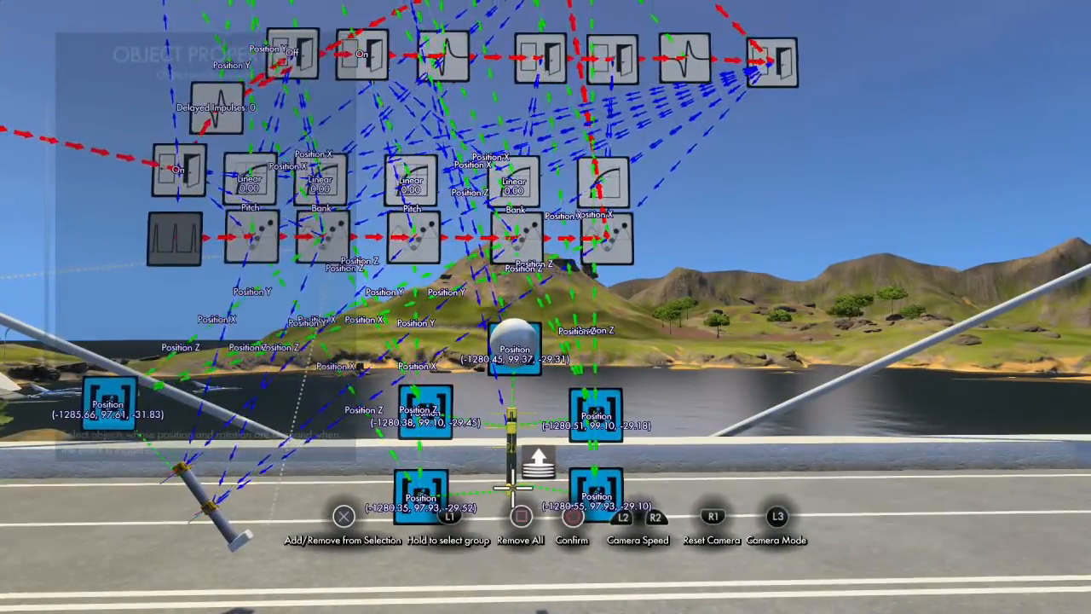
key(Return)
key(Escape)
Add the last two upper position events and the curve vector data source as targets of the lower setup's first On state event.
scroll(114, 12, down, 5)
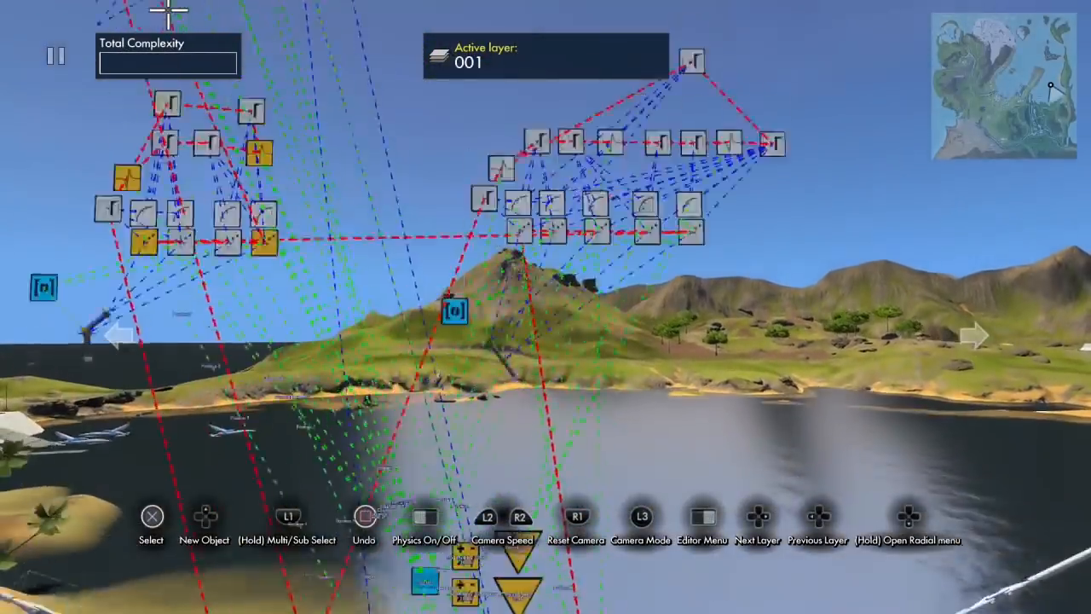
scroll(584, 445, up, 5)
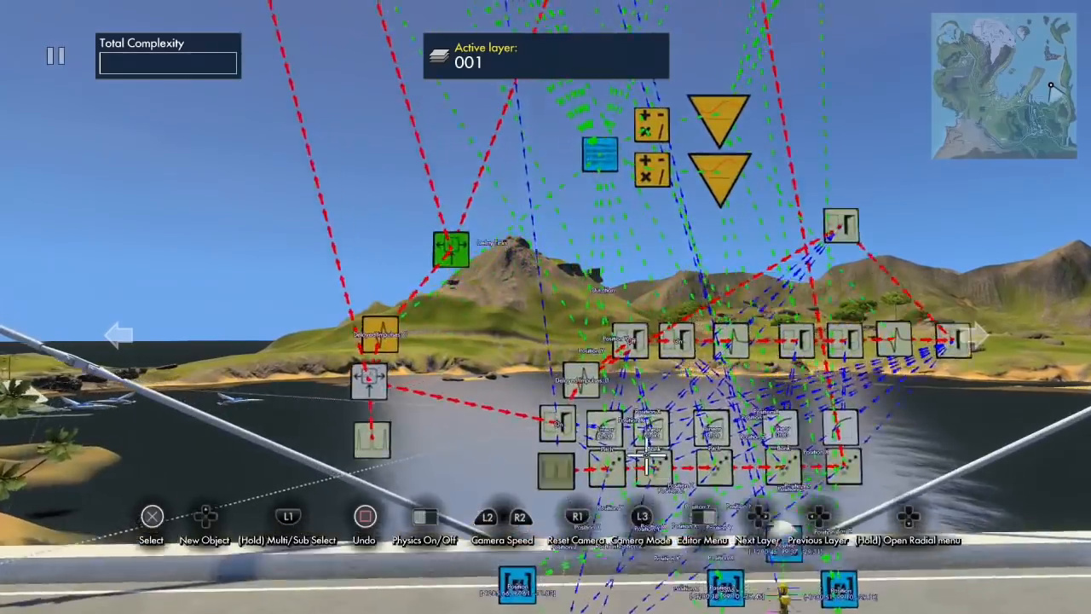
click(584, 445)
key(Escape)
scroll(558, 370, down, 5)
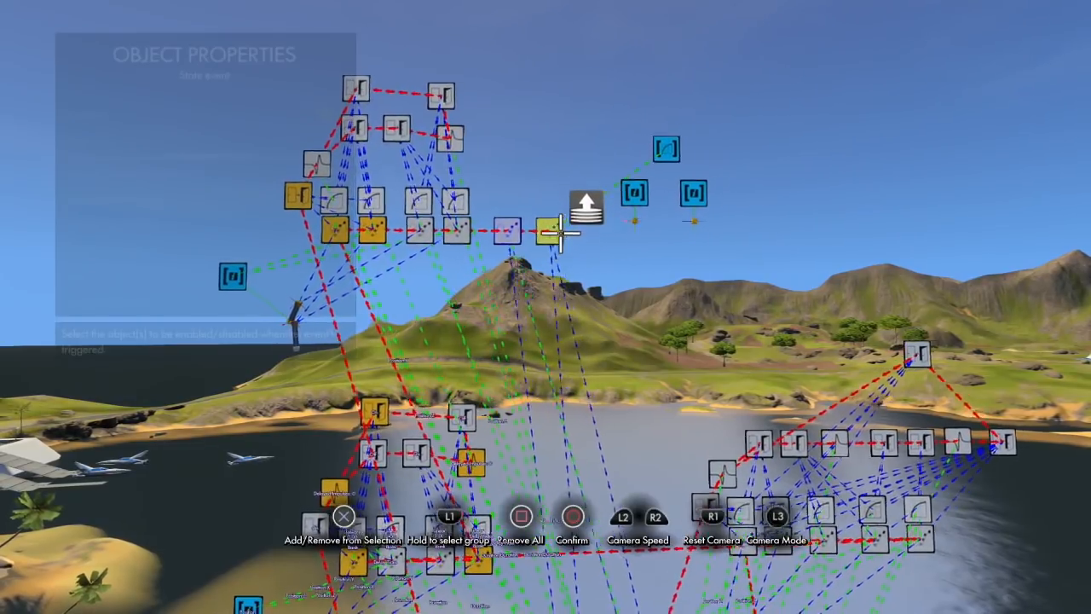
click(550, 237)
scroll(633, 10, up, 3)
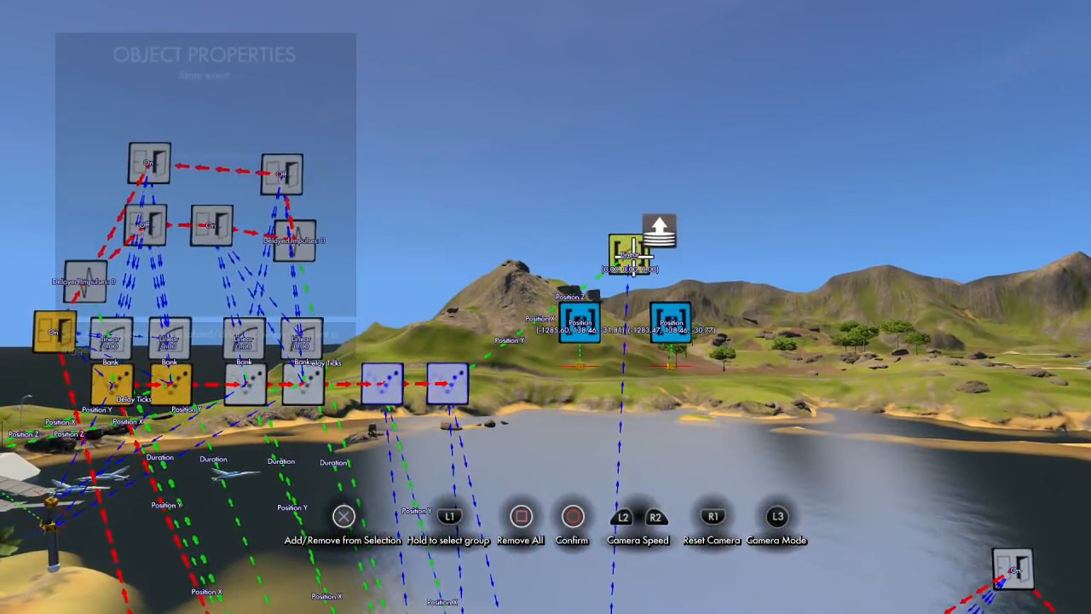
key(Escape)
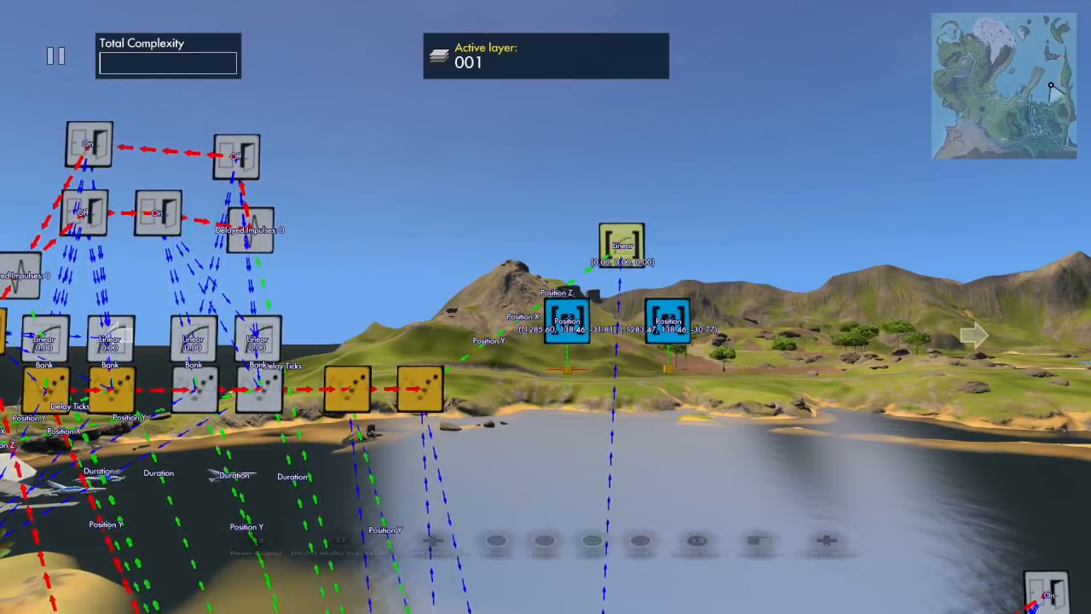
Set the curve vector's Start Vector to the first vector object info and its End Vector to the second one.
key(Return)
key(Return)
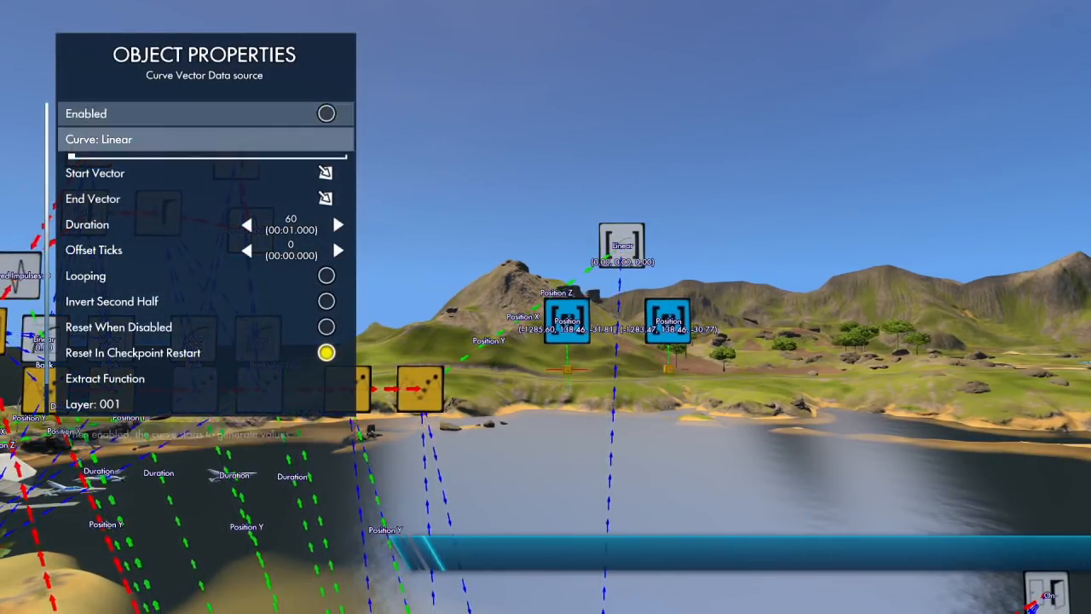
key(Return)
key(Return)
key(Down)
key(Return)
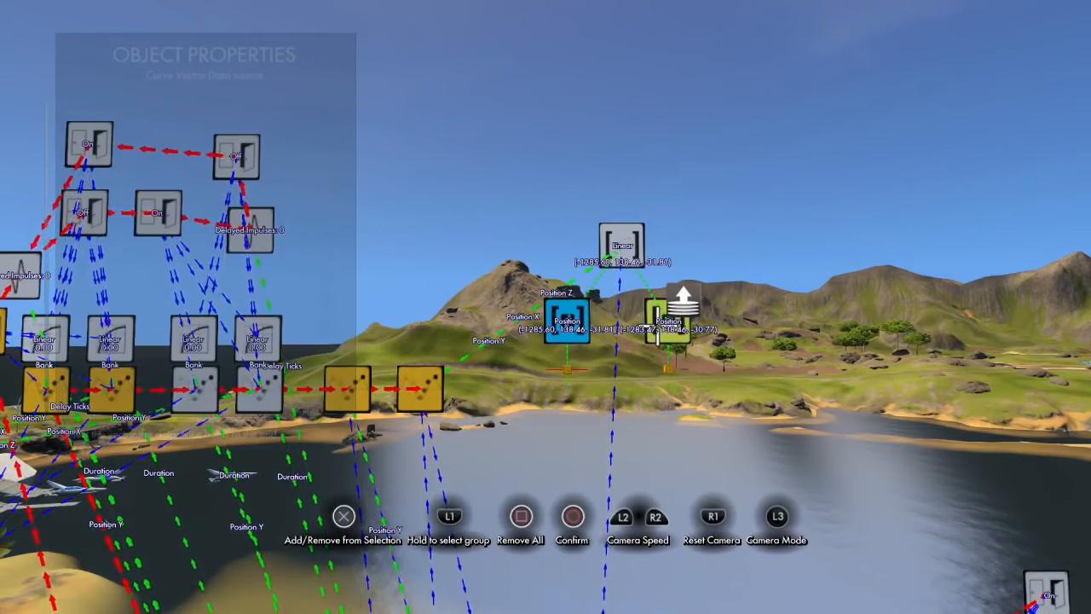
key(Return)
key(Escape)
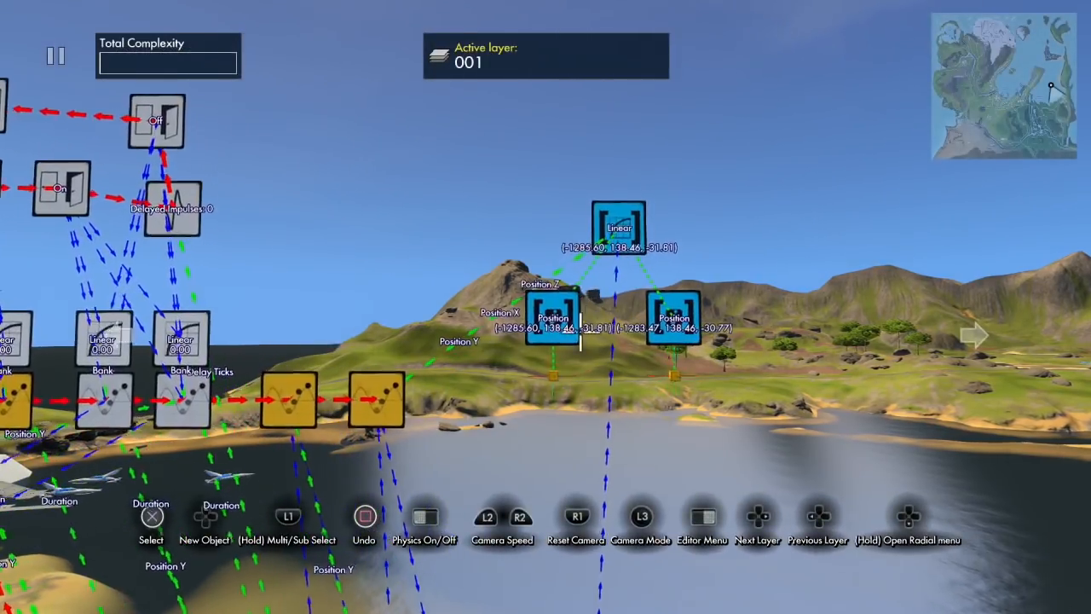
Select both small yellow cubes below the vector object infos and bring them down to the stick figure on the bridge.
key(w)
key(shift)
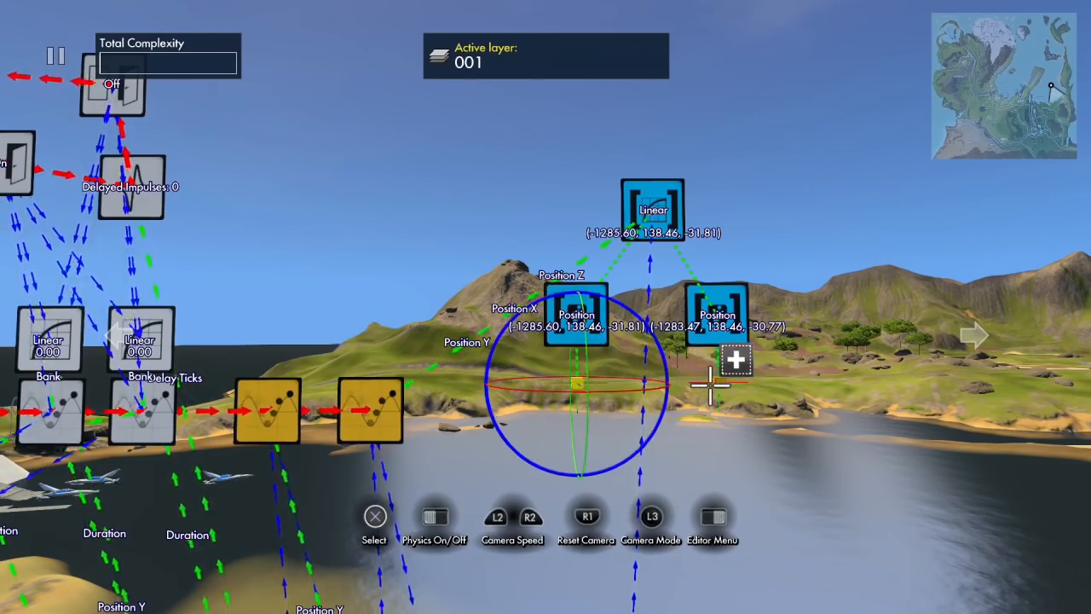
key(s)
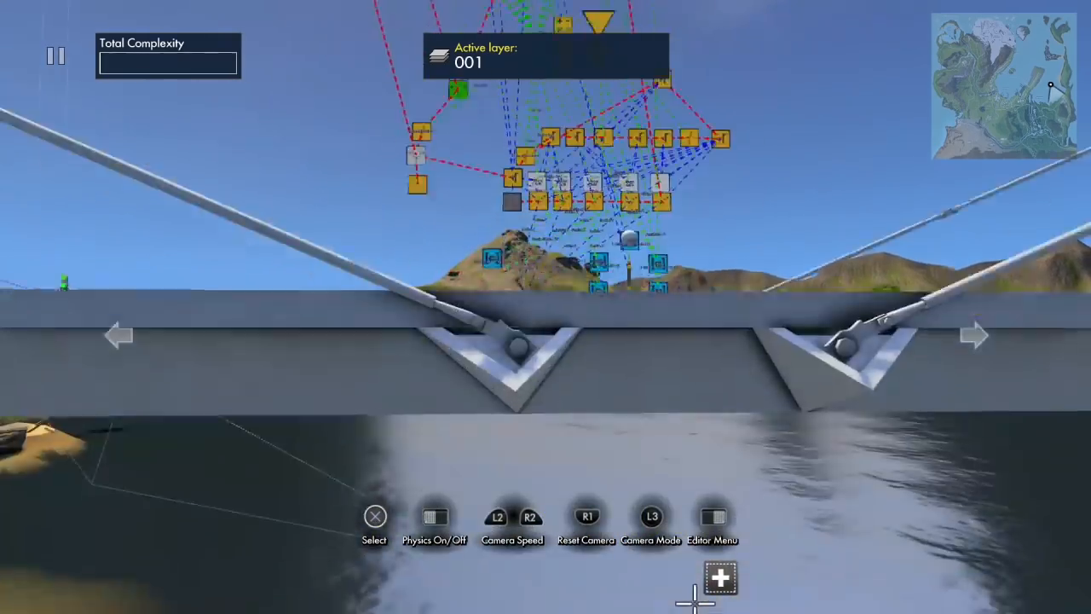
key(w)
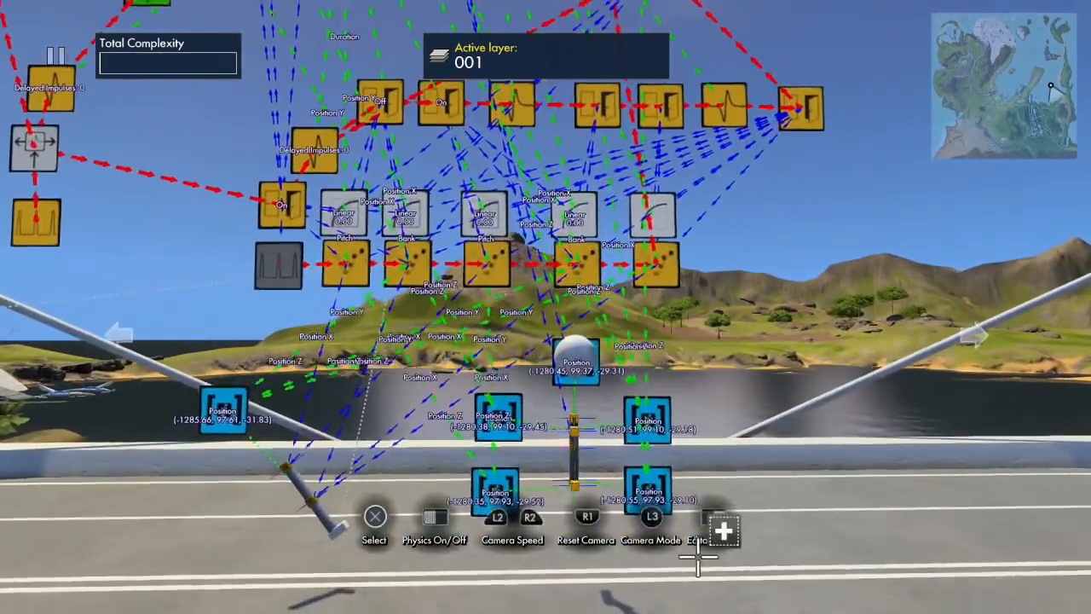
key(s)
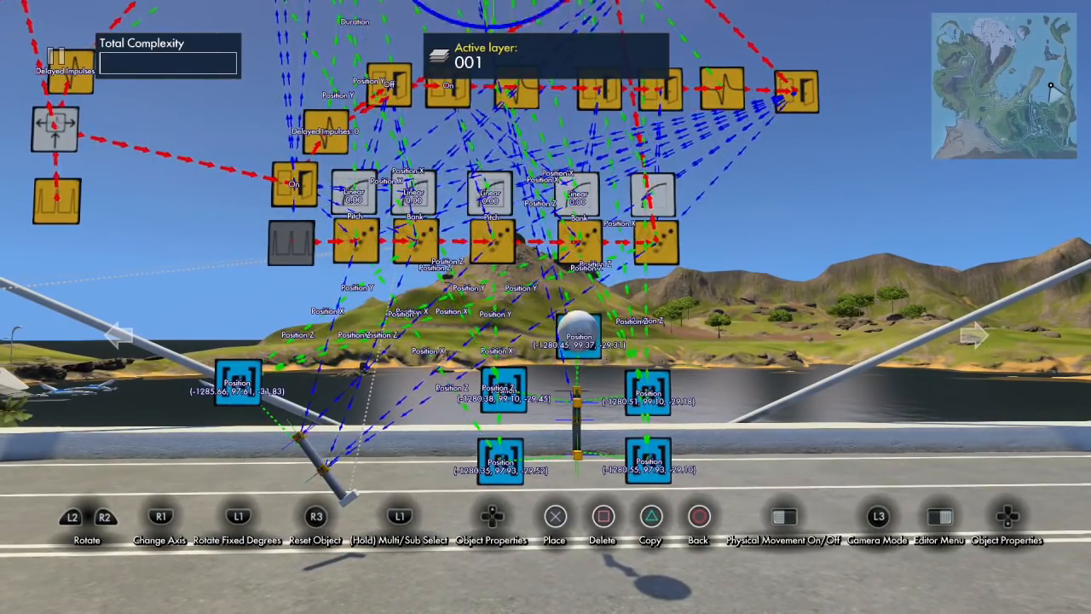
key(s)
key(w)
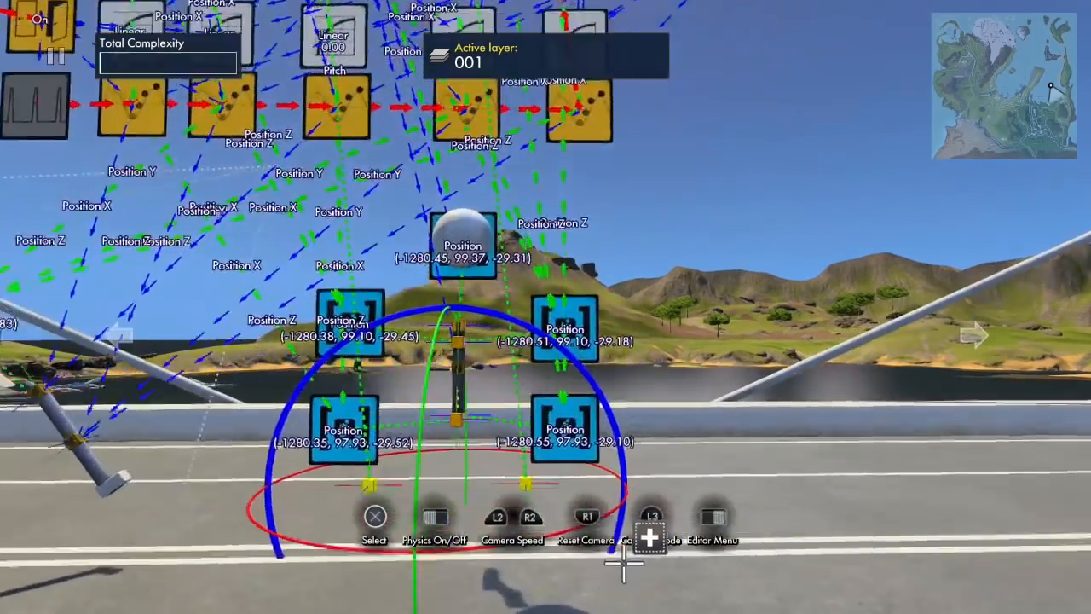
key(w)
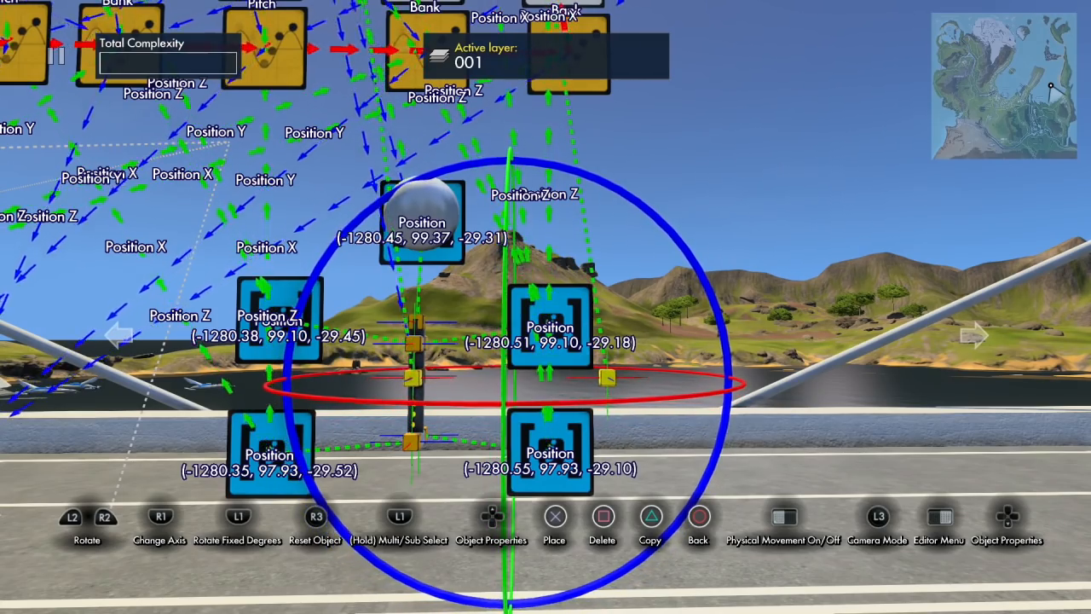
Line the two yellow cubes up with the stick figure's torso height and place them beside the figure over the road.
key(Return)
key(w)
key(a)
key(Return)
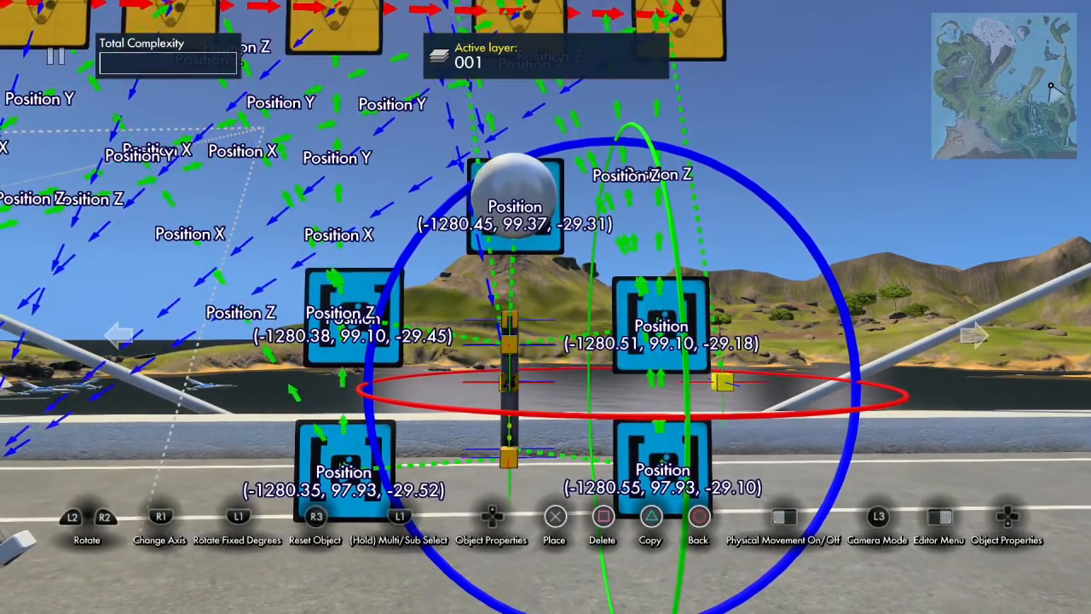
key(Return)
key(s)
key(d)
key(Return)
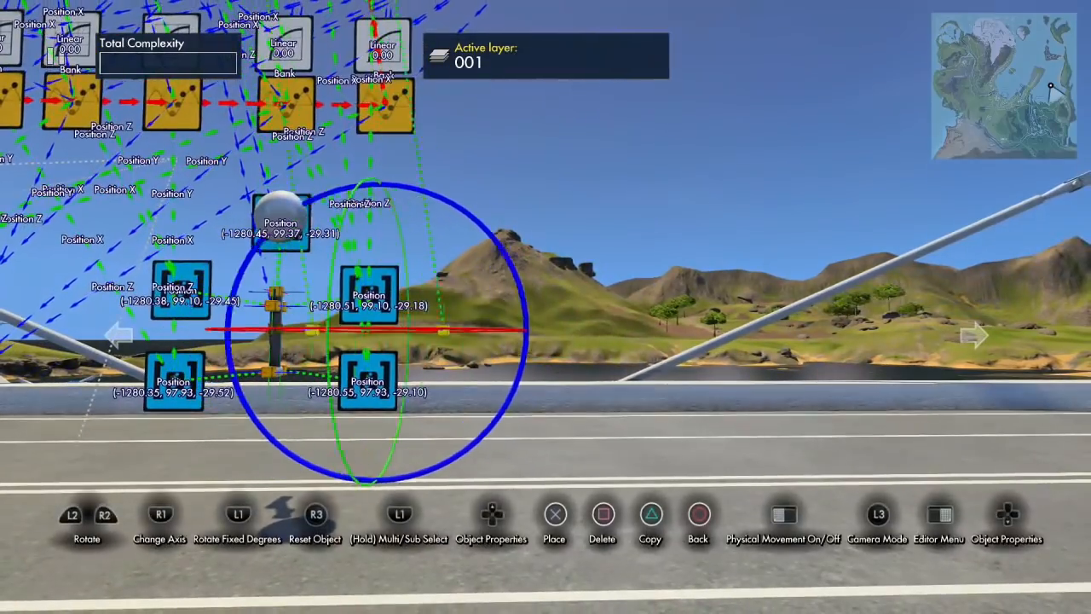
key(Return)
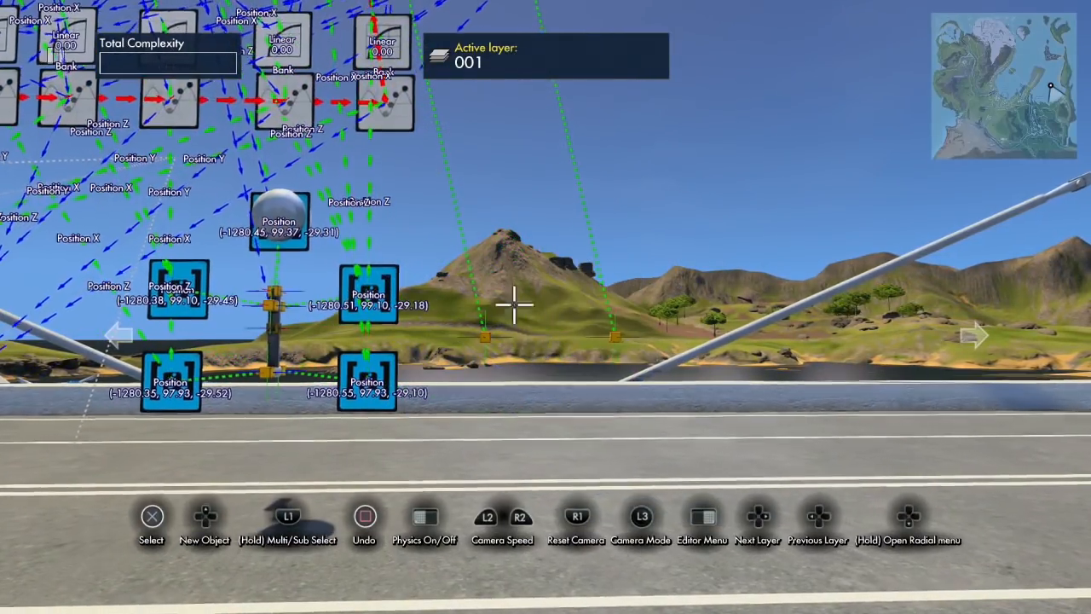
Spread the two yellow cubes apart along the bridge, one to the left and one to the right of the stick figure.
key(a)
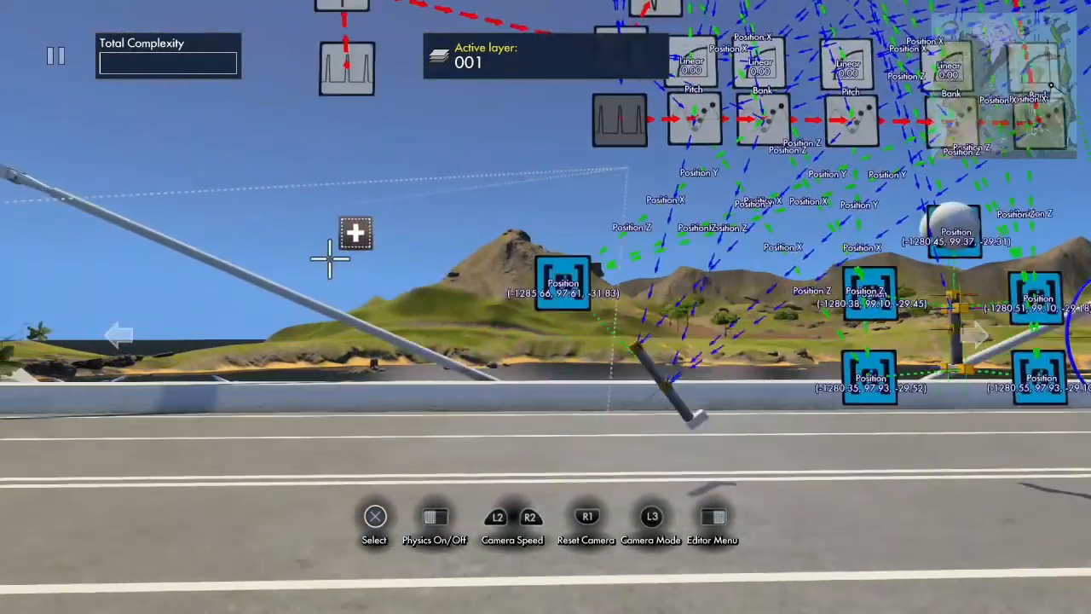
key(Return)
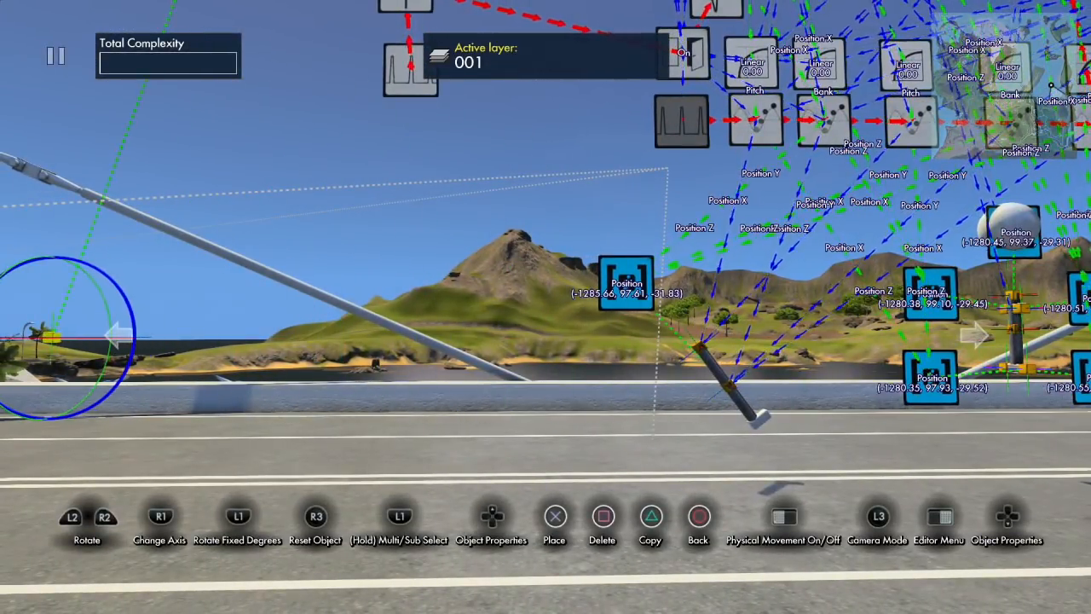
key(Return)
key(d)
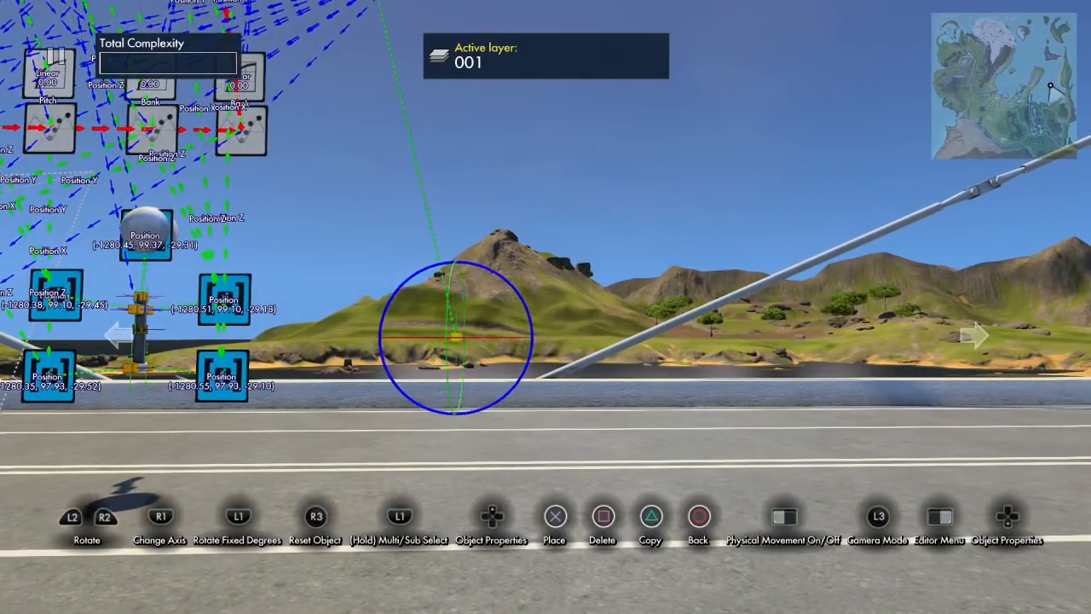
key(Return)
key(a)
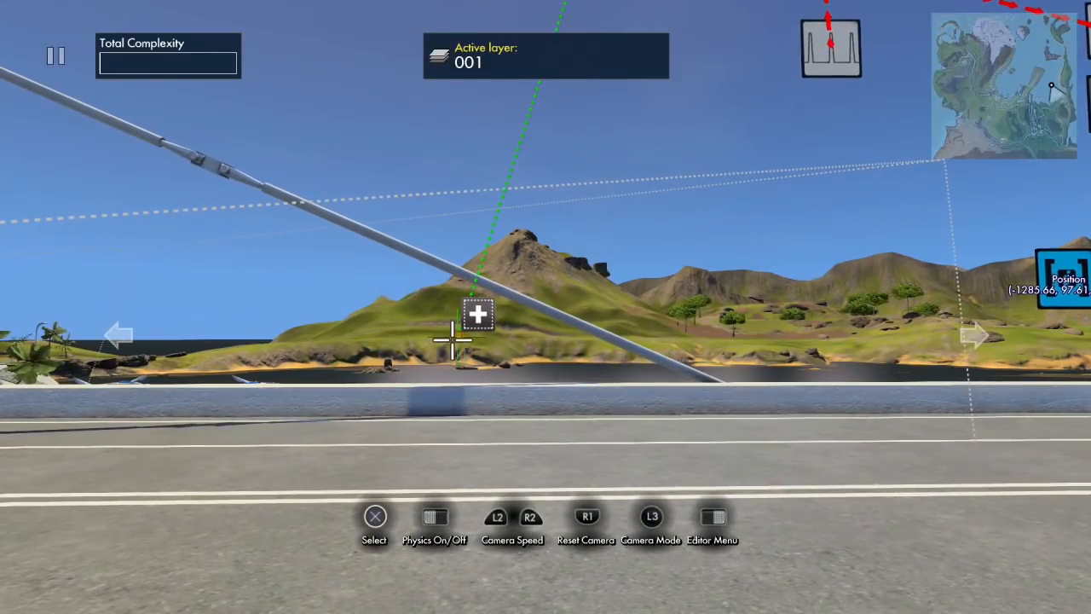
Adjust the yellow cube left of the stick figure and test the figure's run across the bridge.
key(Return)
key(Up)
key(Down)
key(Down)
key(Down)
key(Down)
key(Return)
key(Escape)
key(Escape)
key(s)
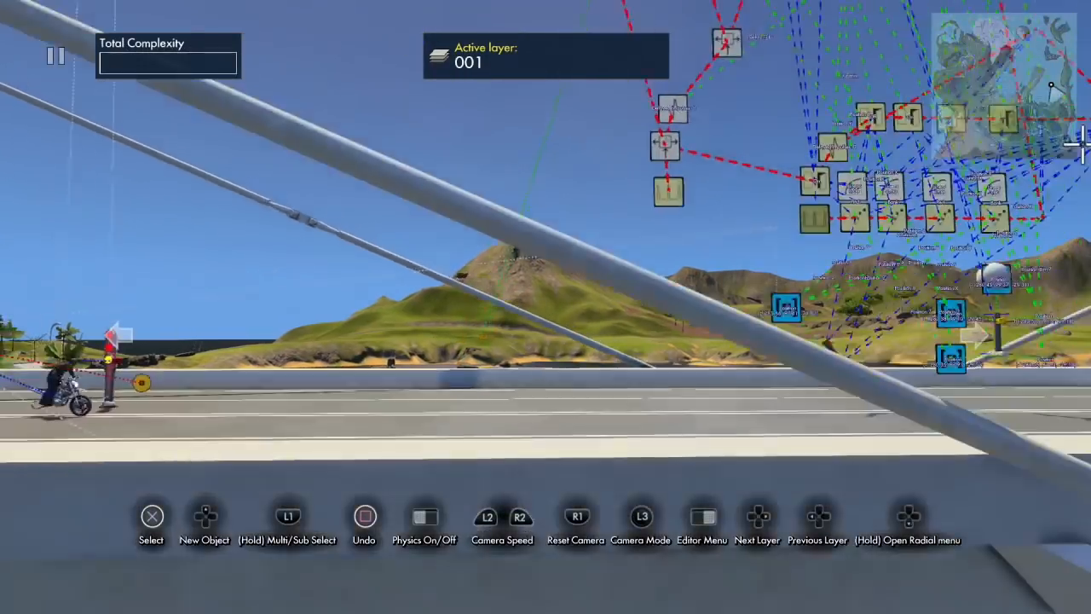
key(space)
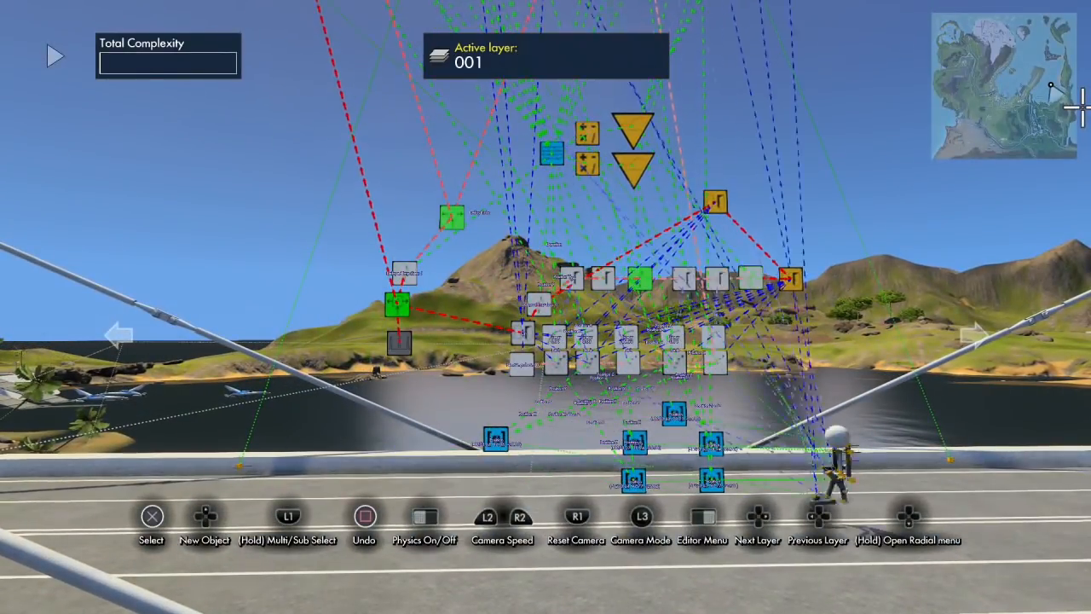
key(space)
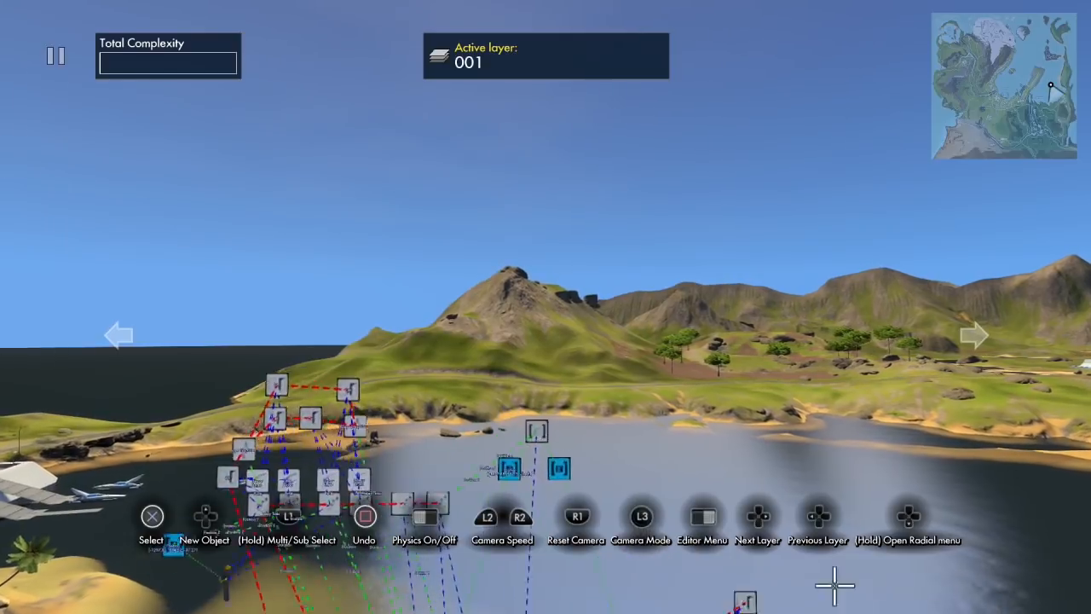
Set the Curve Vector Data source's duration to 429 ticks.
click(573, 470)
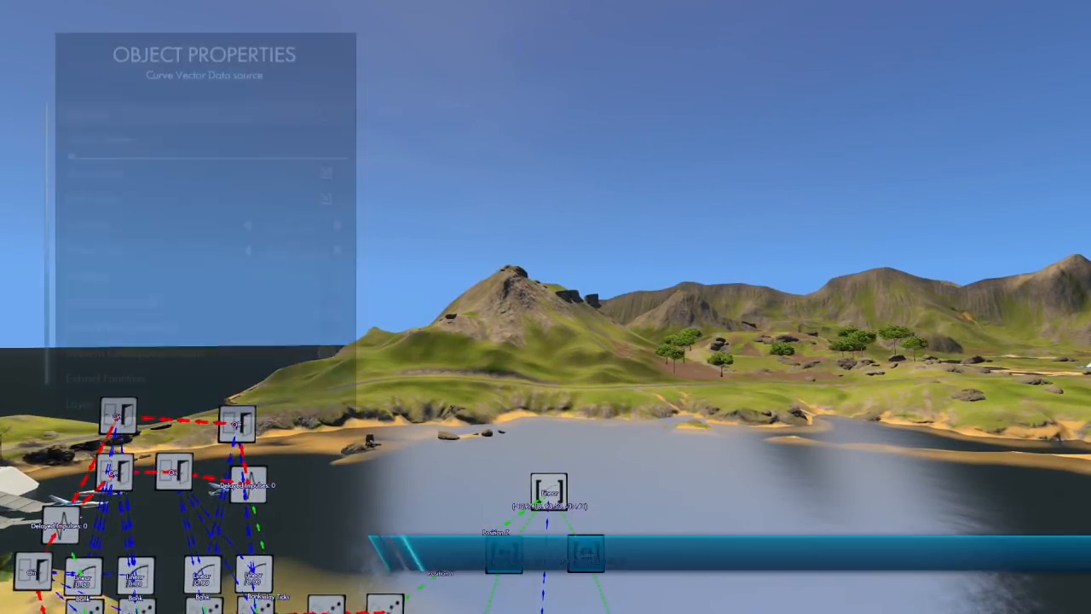
key(Down)
key(Down)
key(Down)
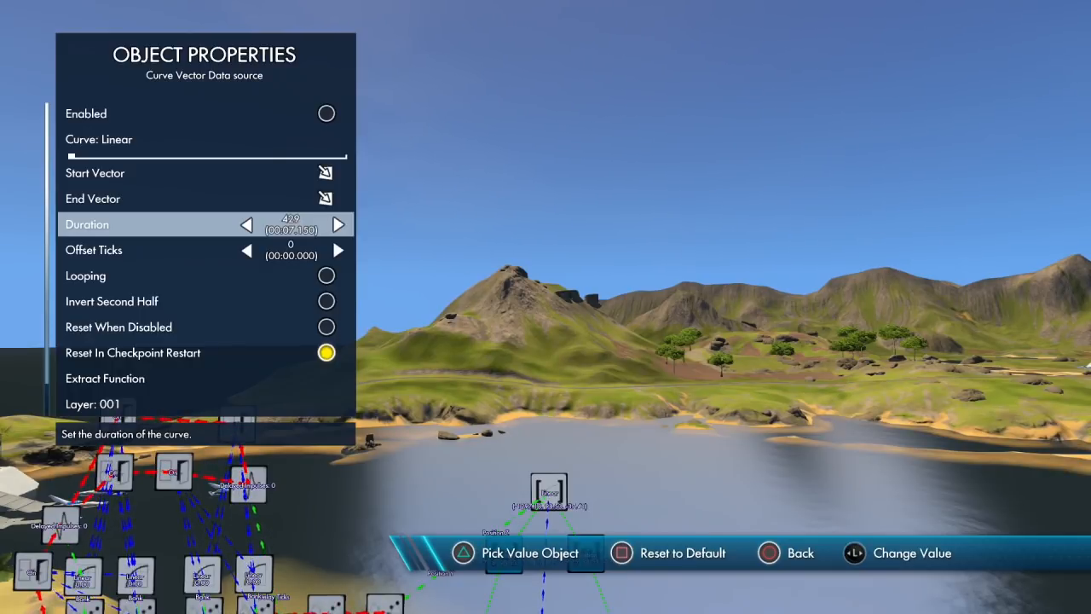
key(Escape)
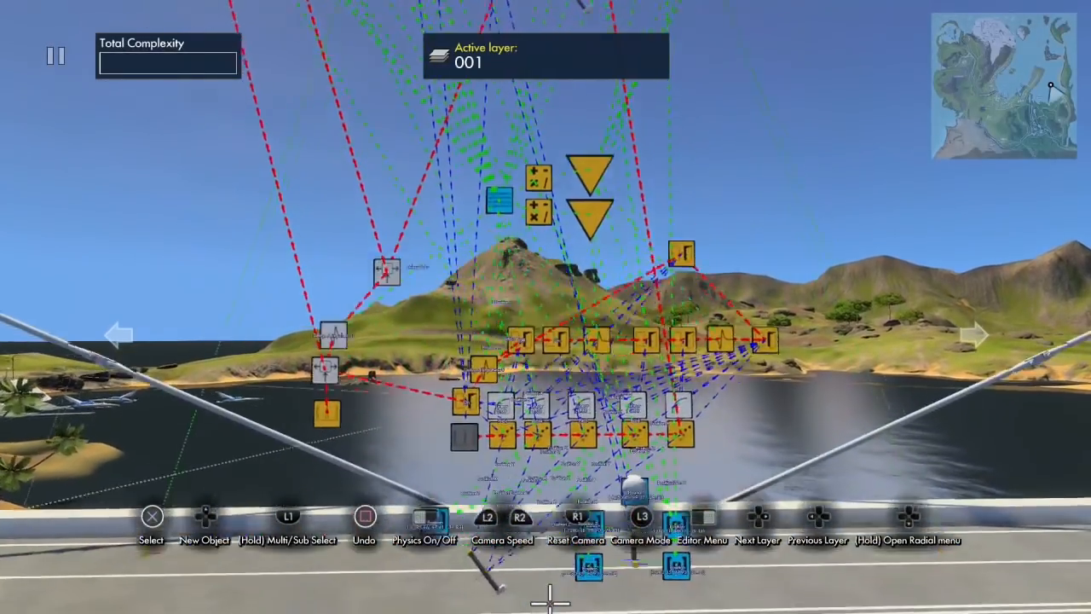
Reposition the yellow cube left of the stick figure on the bridge and test the figure's run again.
key(p)
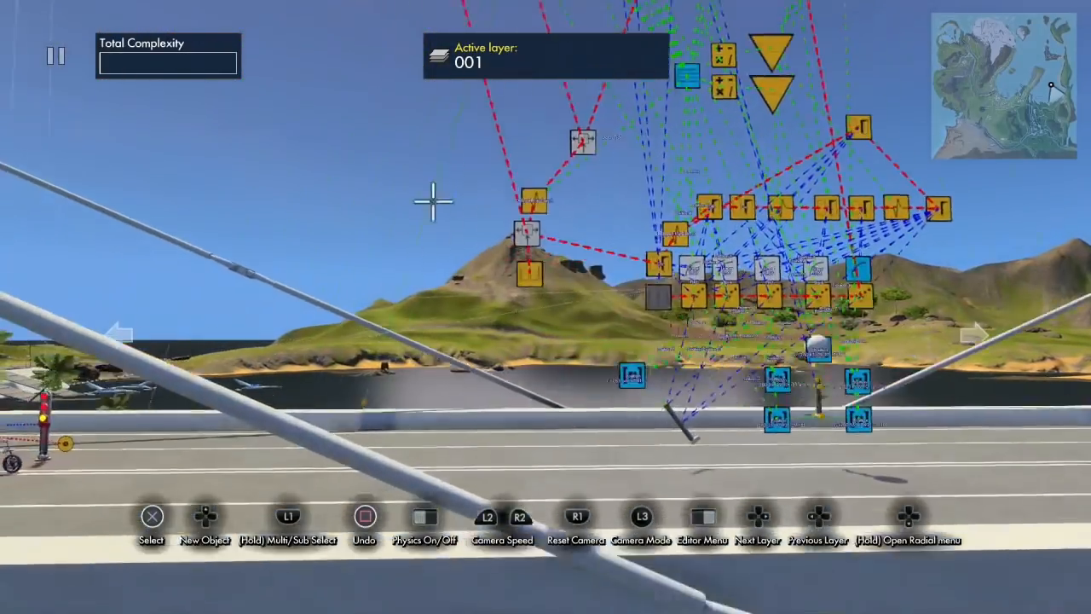
key(shift)
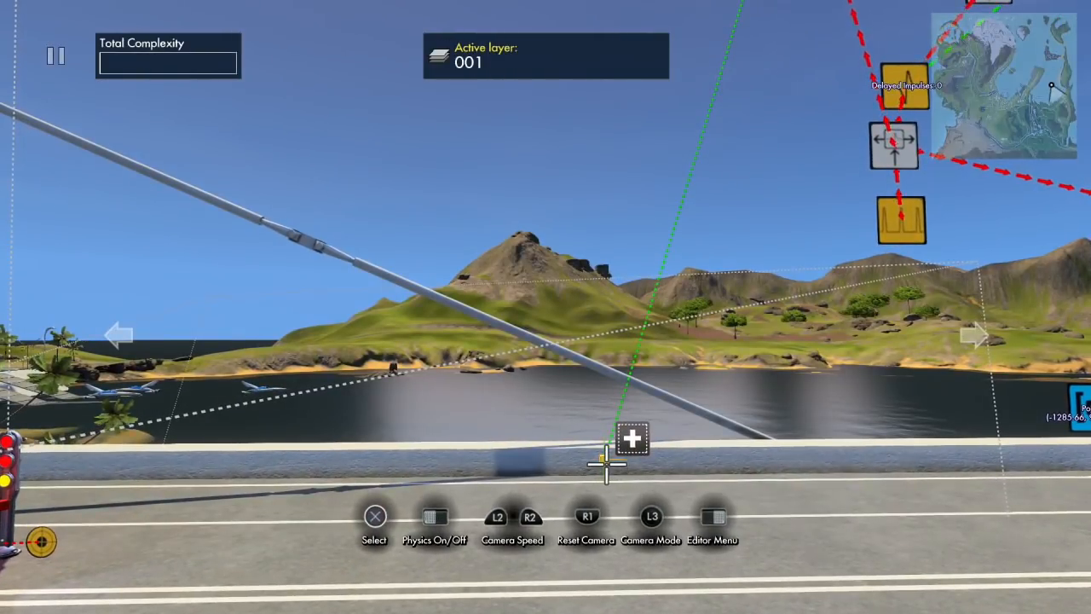
click(606, 463)
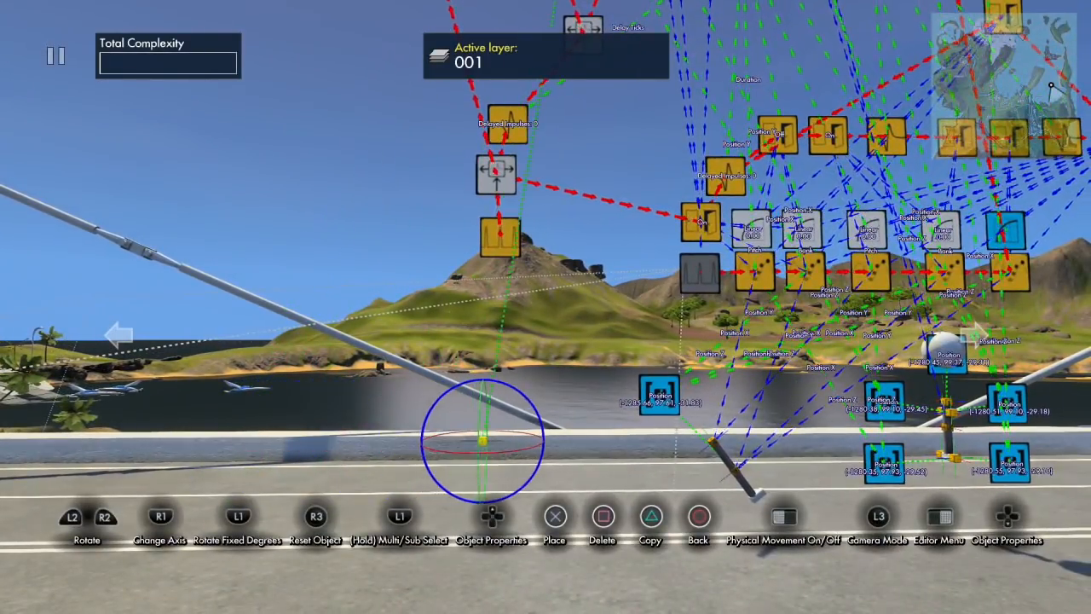
click(486, 435)
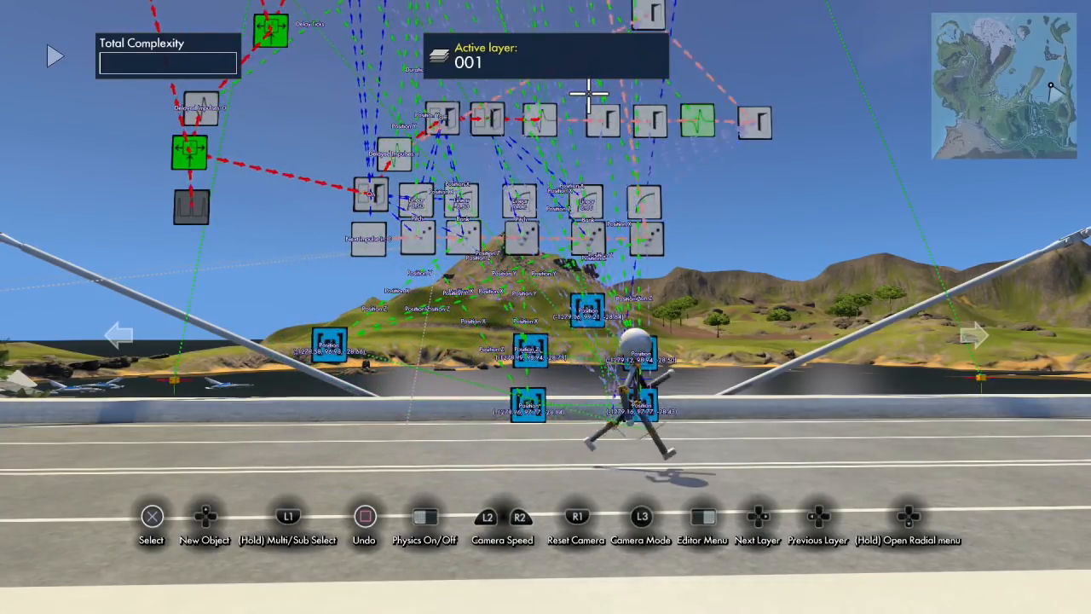
scroll(589, 94, down, 5)
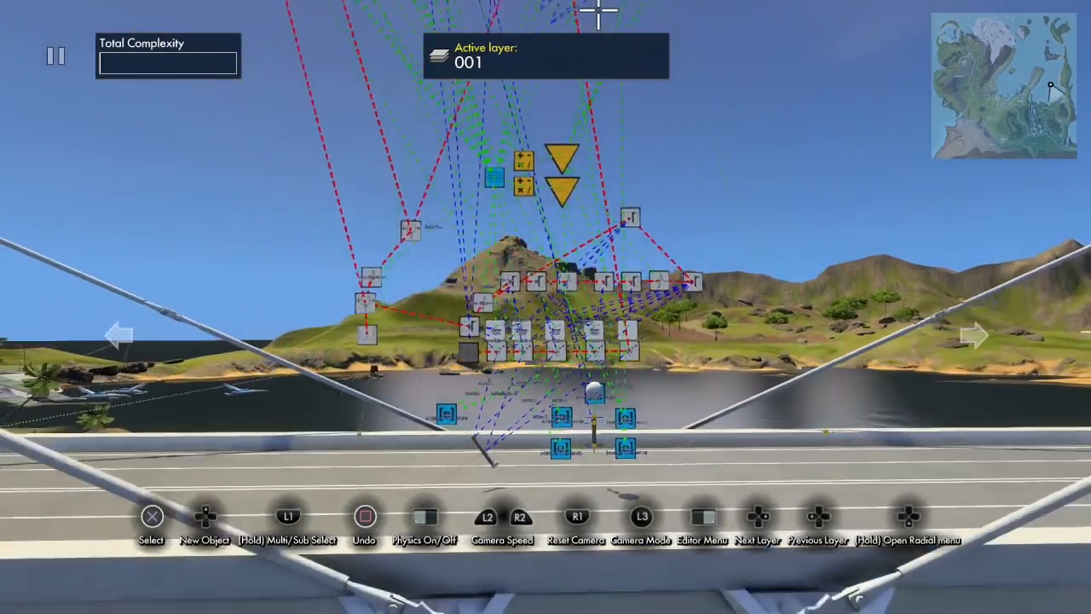
Add a Get vector data source and place it beside the Curve Vector Data source.
scroll(824, 12, up, 6)
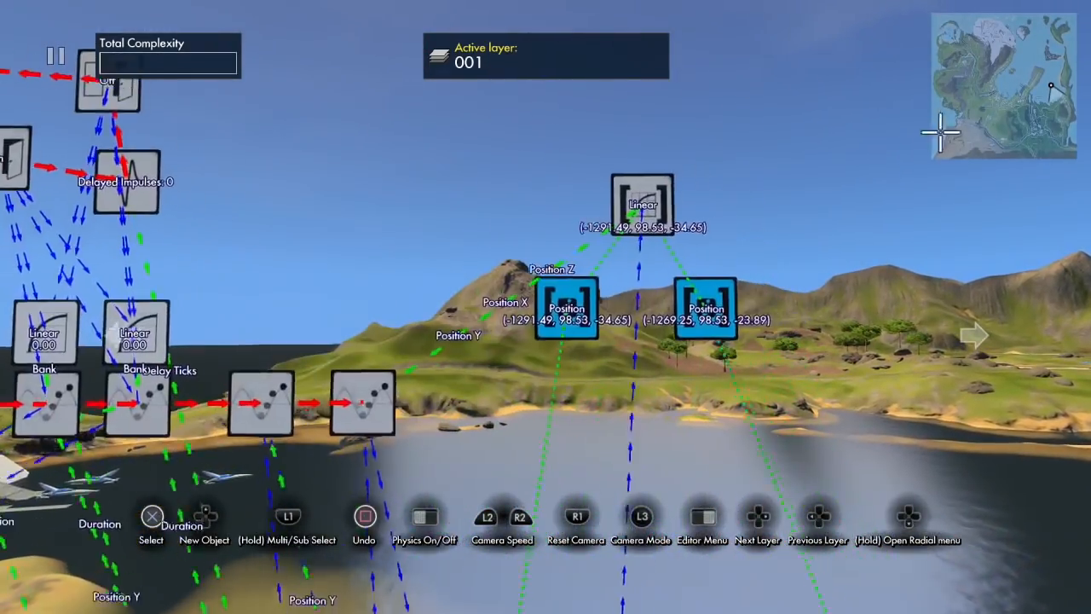
scroll(940, 133, down, 3)
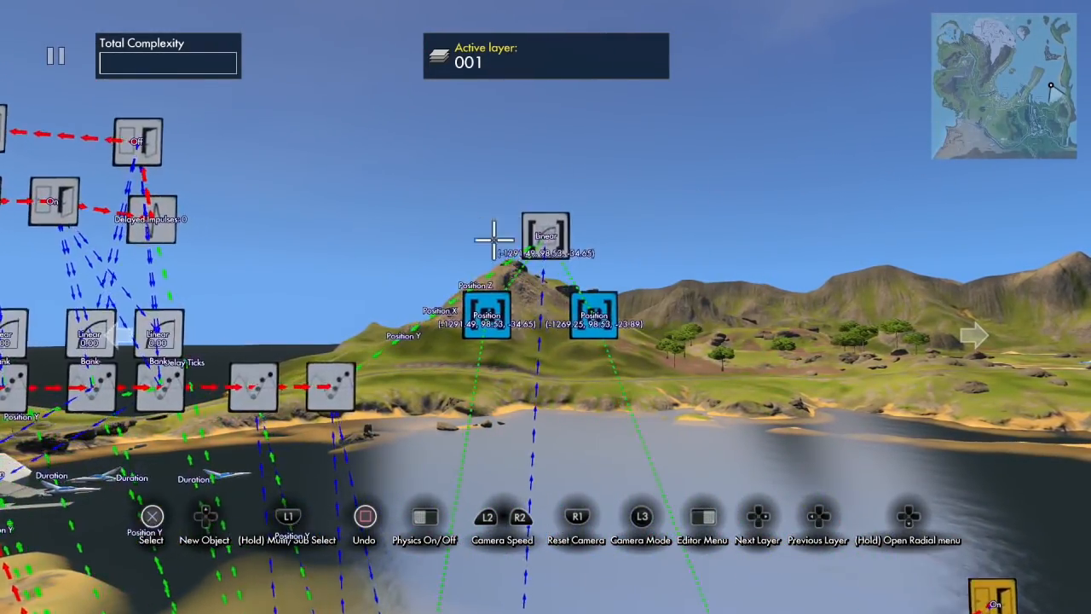
scroll(636, 122, down, 4)
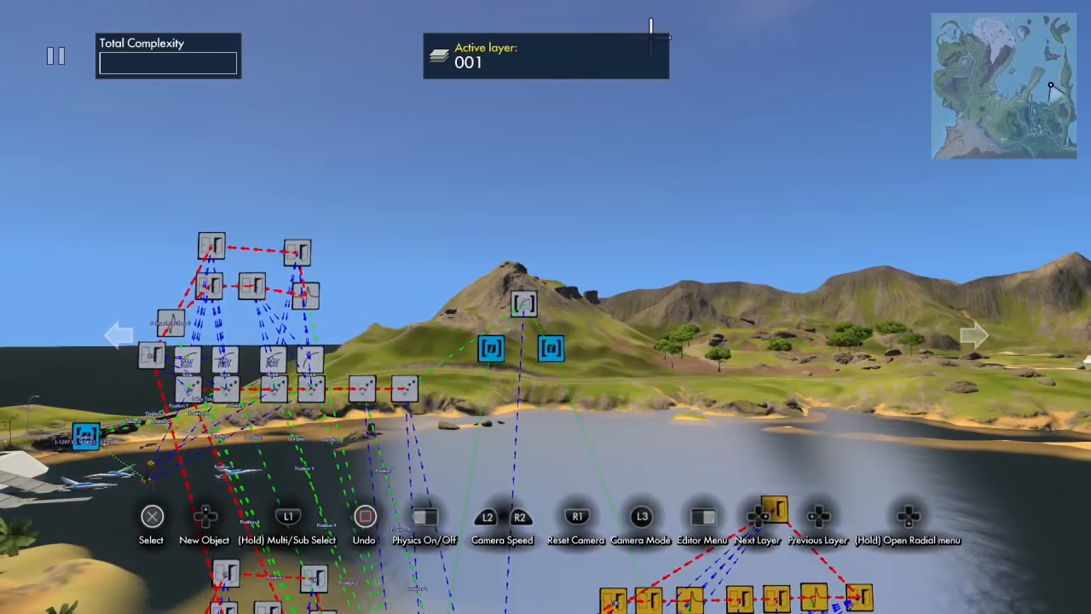
key(Up)
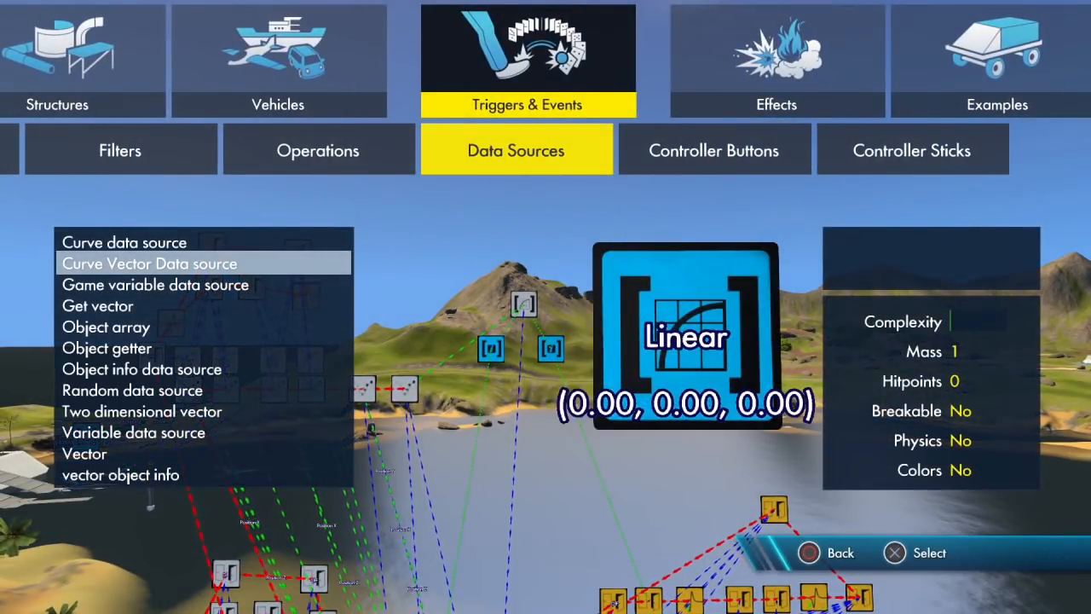
key(Down)
key(Down)
key(Return)
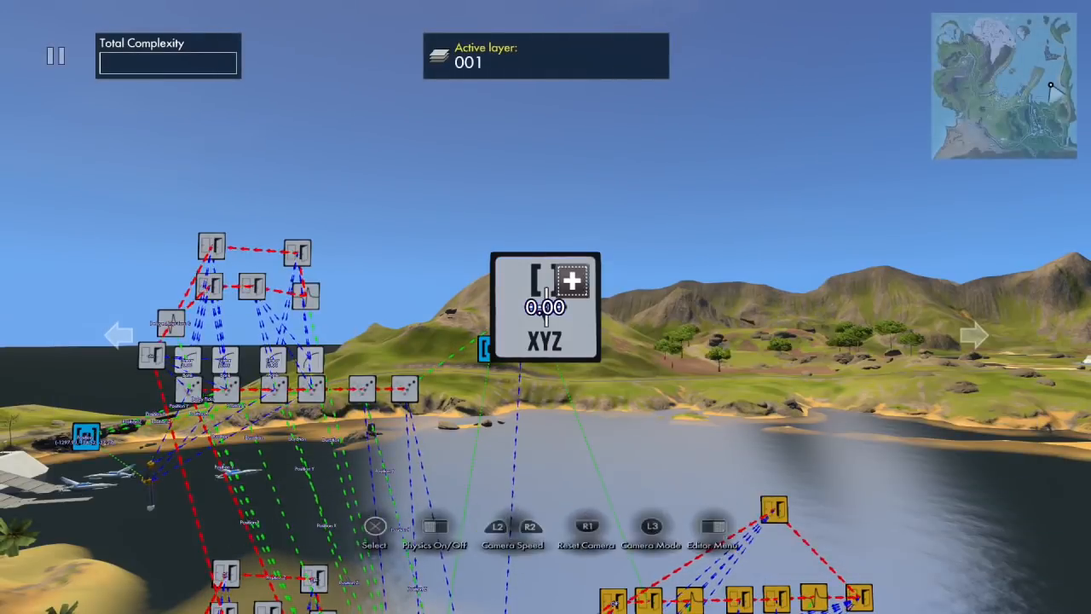
scroll(655, 309, up, 3)
click(554, 325)
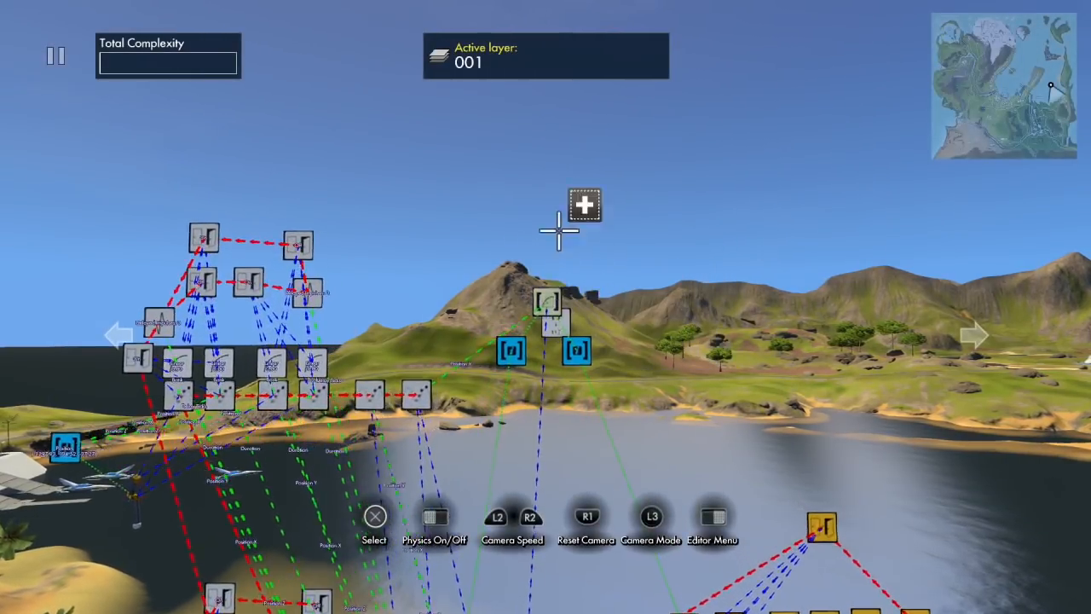
scroll(558, 245, up, 3)
scroll(588, 10, up, 3)
scroll(655, 48, down, 3)
click(469, 505)
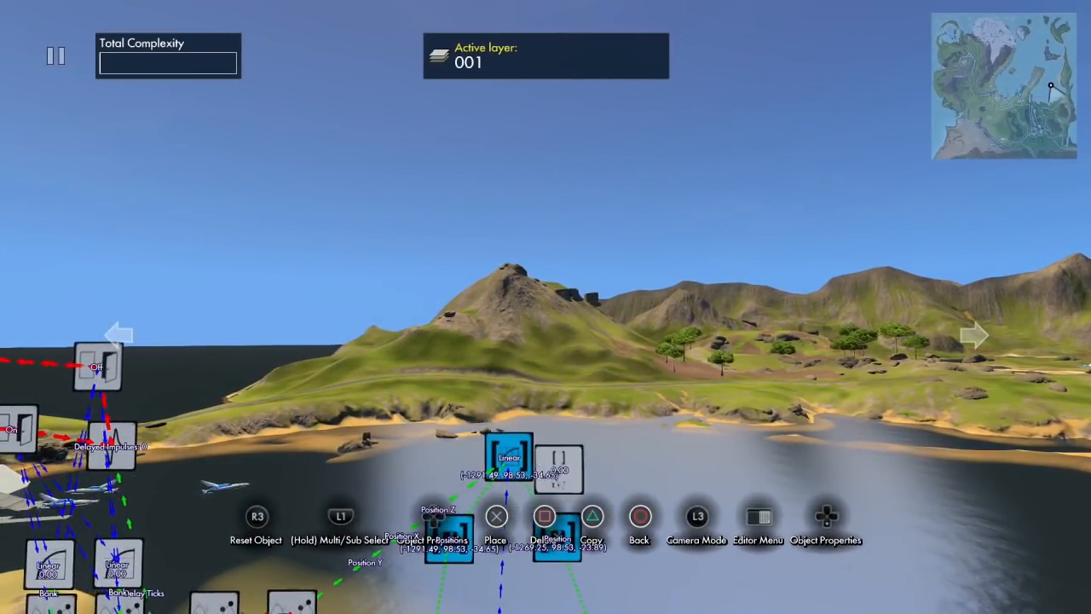
Set the Get vector's Select Vector to the Curve Vector Data source and its Select Index to 1.
key(Down)
key(Down)
key(Escape)
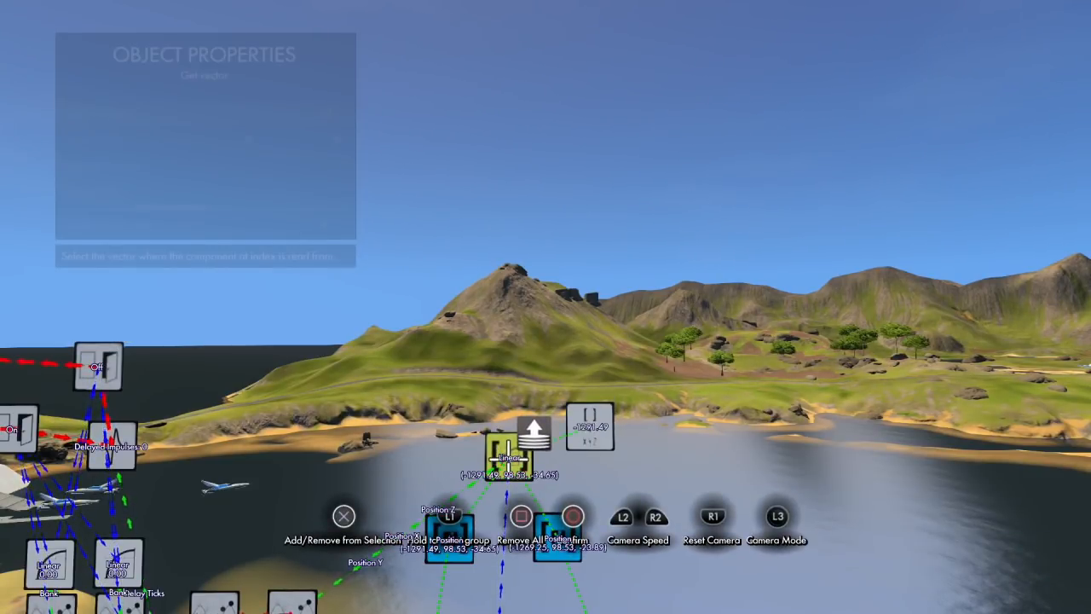
key(Down)
key(Right)
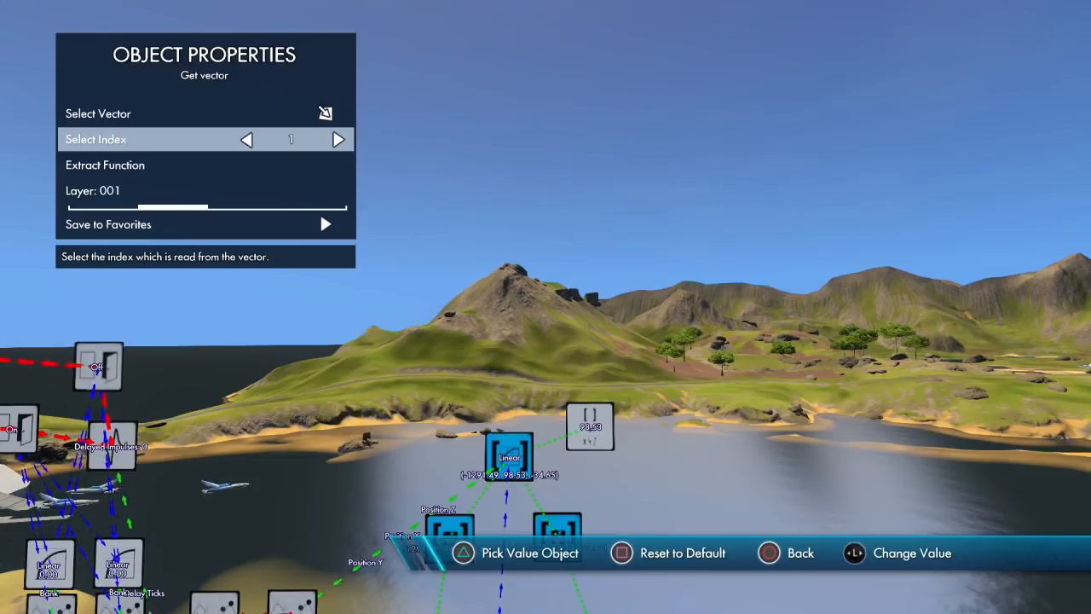
key(Escape)
Check the Get vector's properties and move it down closer to level with the curve vector.
key(w)
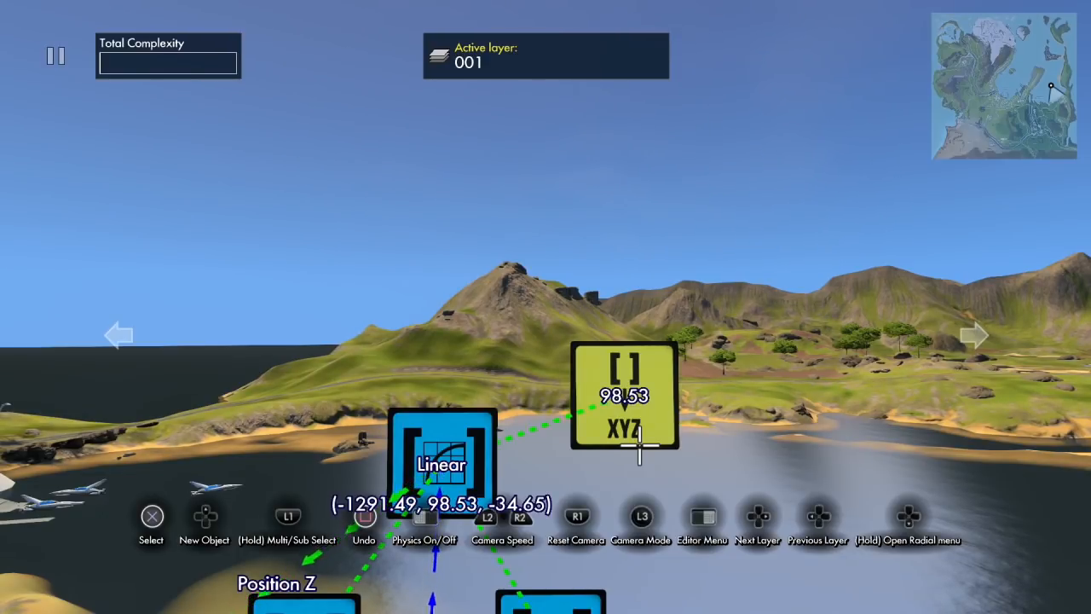
click(640, 439)
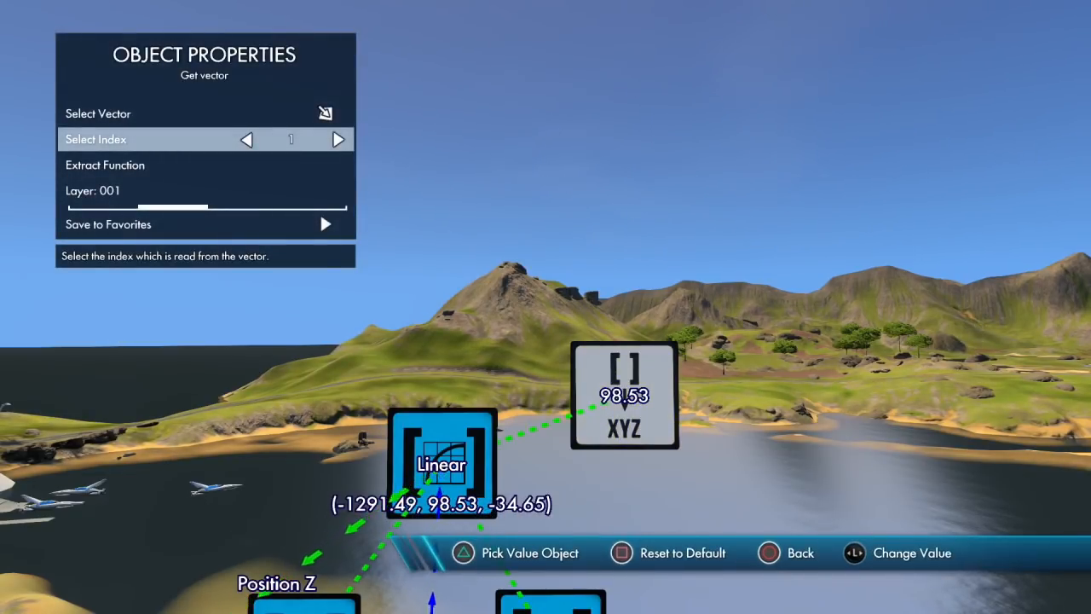
key(Escape)
key(Escape)
key(s)
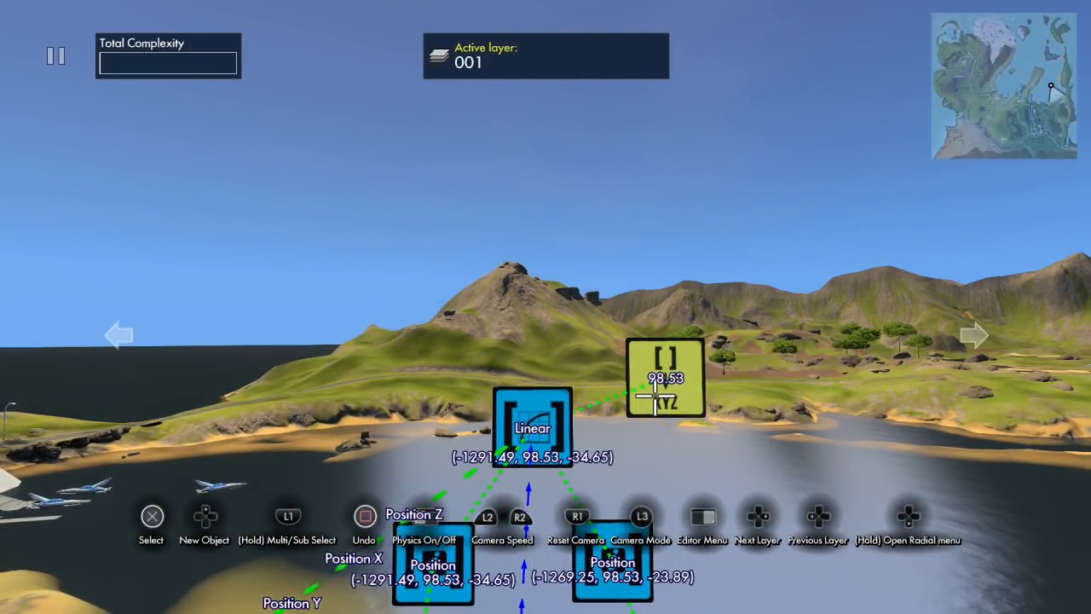
click(654, 397)
click(677, 401)
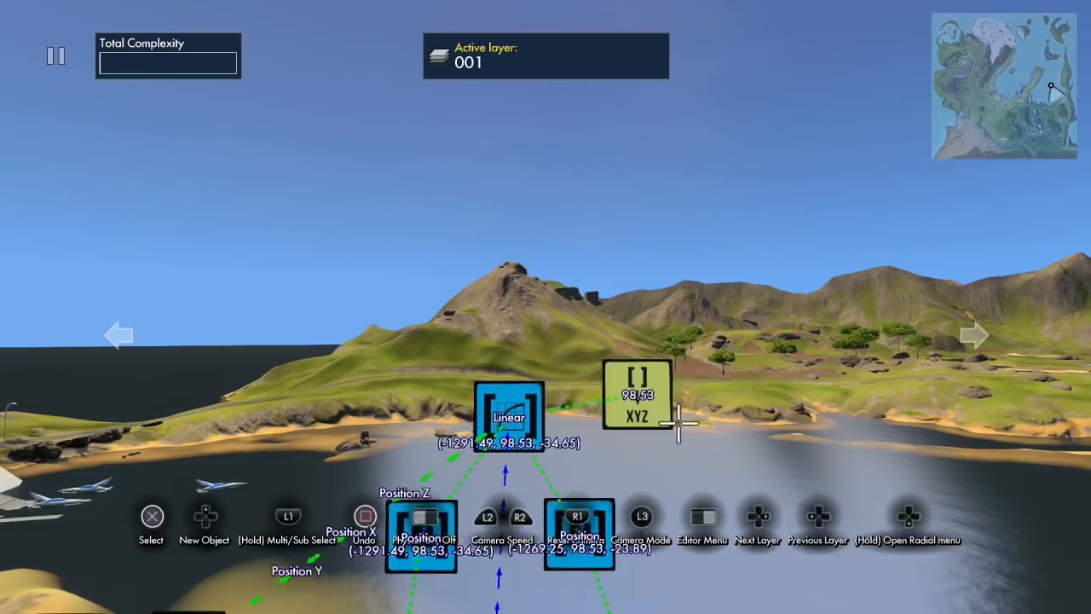
Add a Curve data source and place it above the Get vector.
key(Tab)
key(Up)
key(Up)
key(Up)
key(Return)
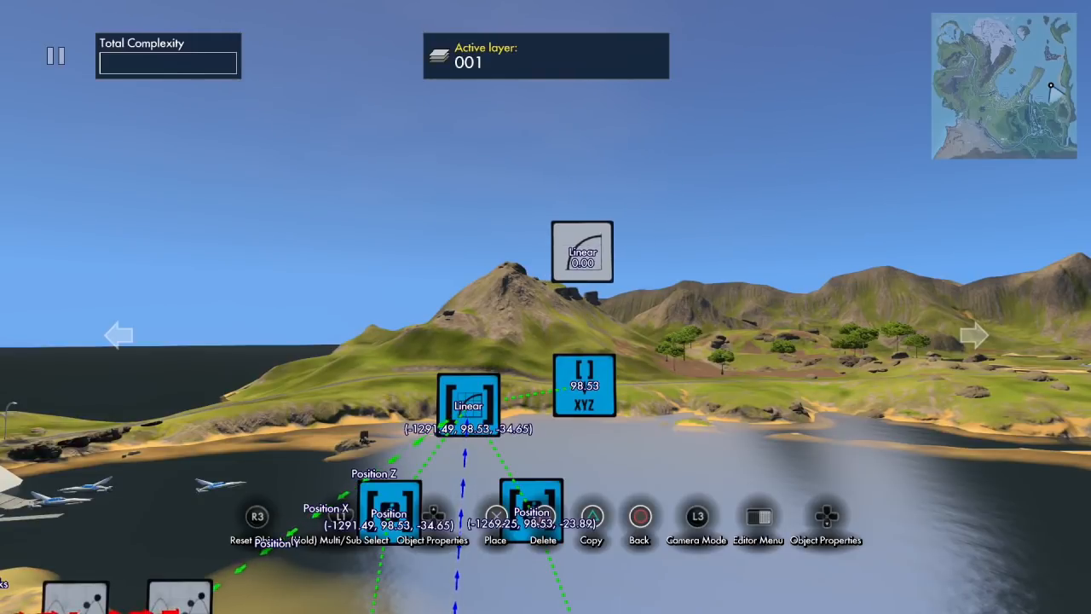
click(582, 251)
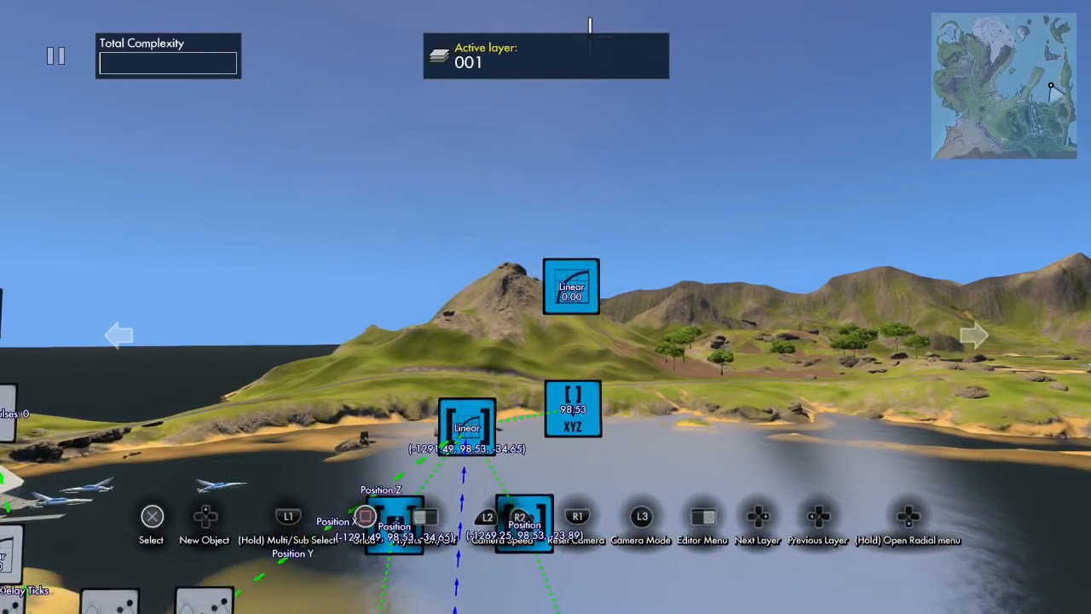
Add a Variable data source and place it to the right of the new Curve data source.
key(Tab)
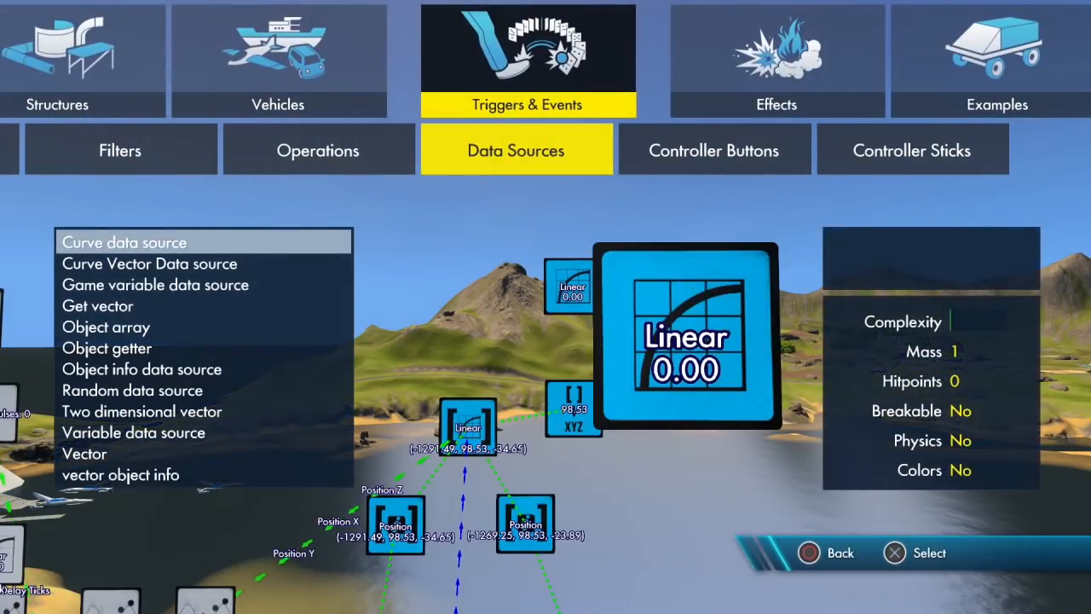
key(Down)
key(Down)
key(Down)
key(Down)
key(Down)
key(Down)
key(Down)
key(Down)
key(Down)
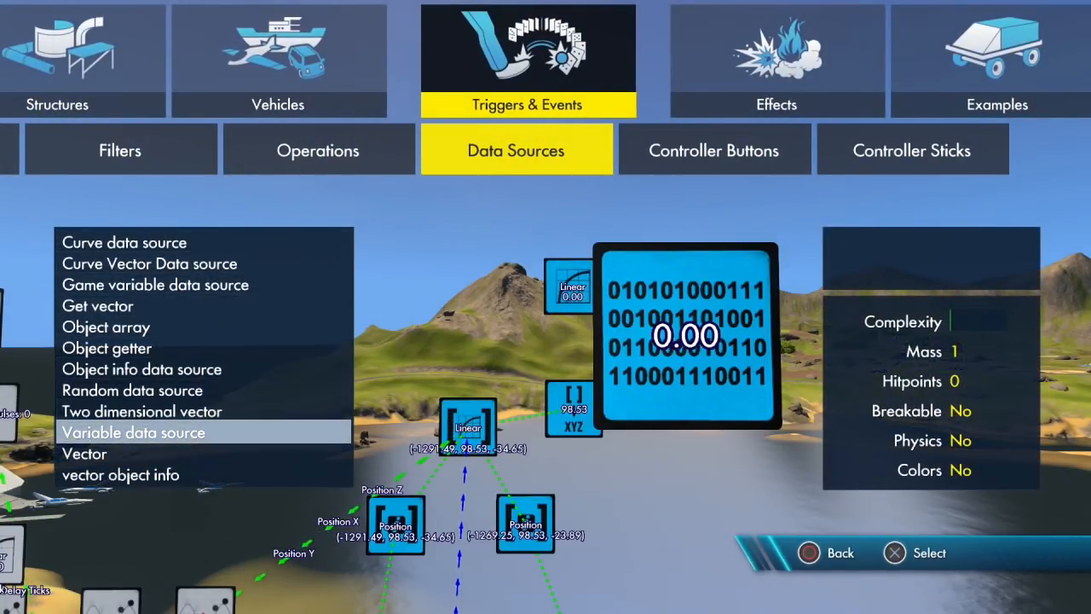
key(Return)
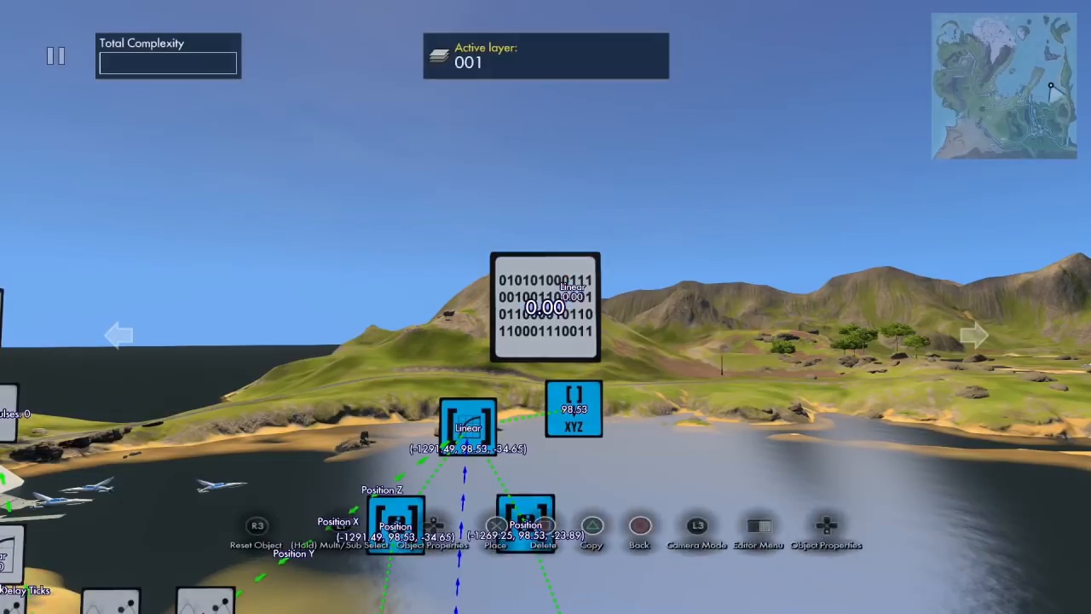
key(Return)
Set the Variable data source's starting value to 0.20.
key(Up)
key(Right)
key(Left)
key(Left)
key(Left)
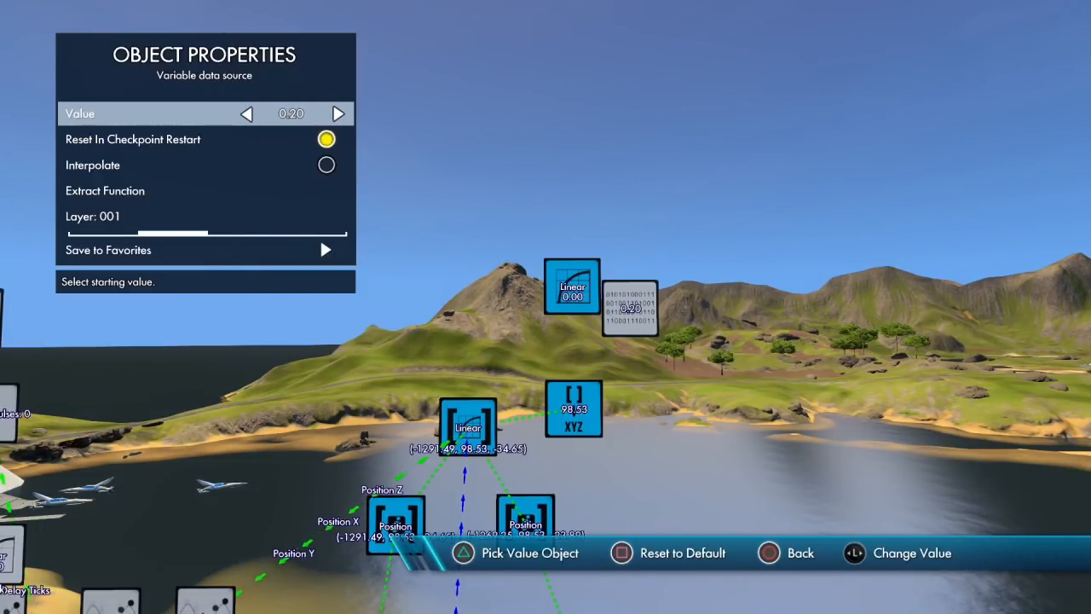
key(Escape)
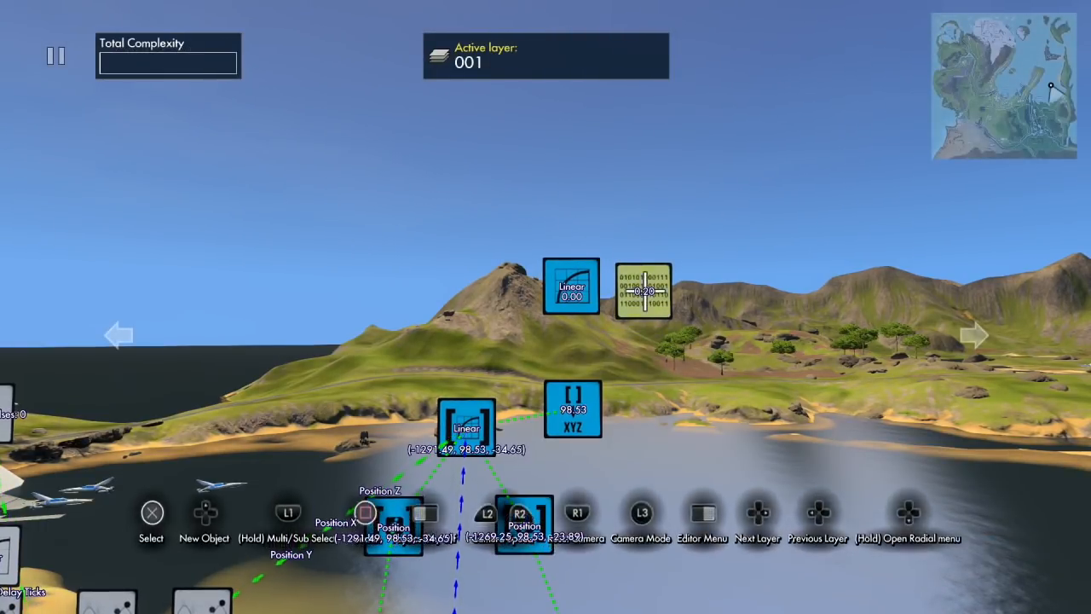
Link the new Curve data source's End value to the 0.20 Variable data source.
click(590, 255)
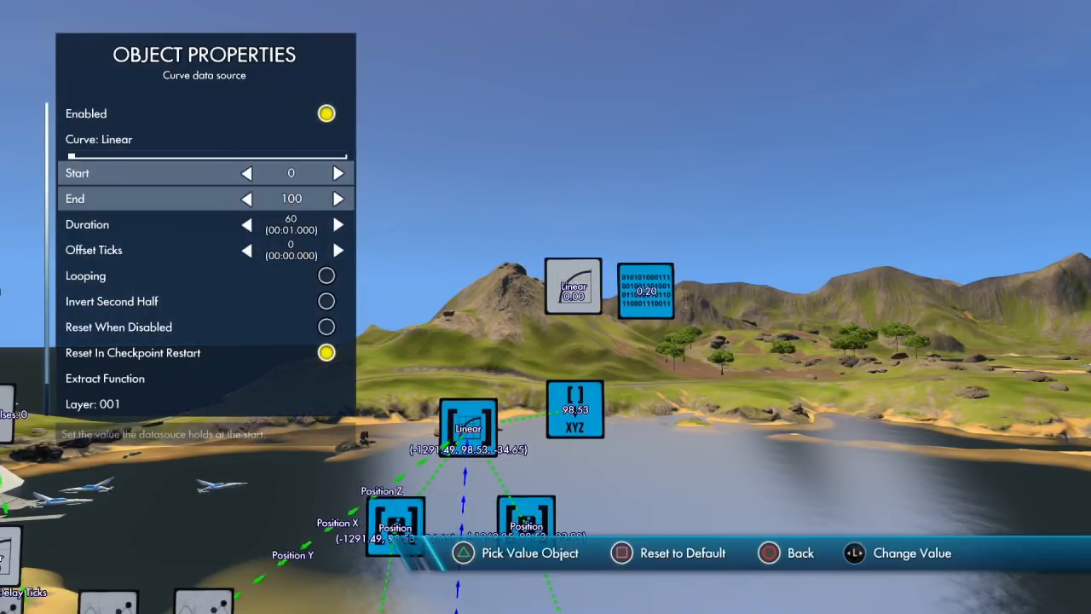
key(y)
click(663, 258)
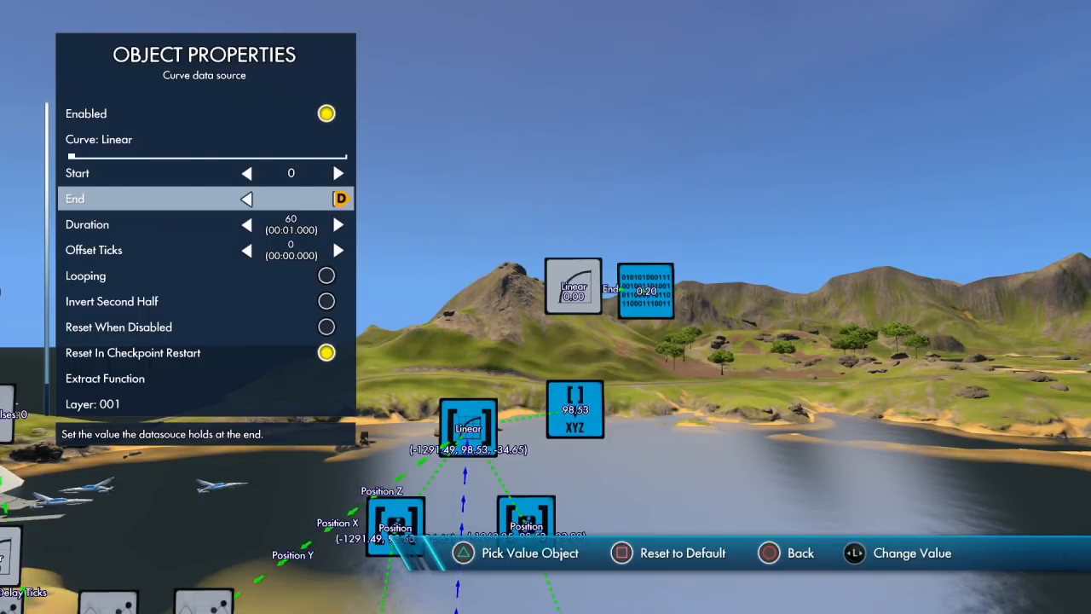
Enable Looping and Invert Second Half for the new Curve data source.
key(Down)
key(Down)
key(Down)
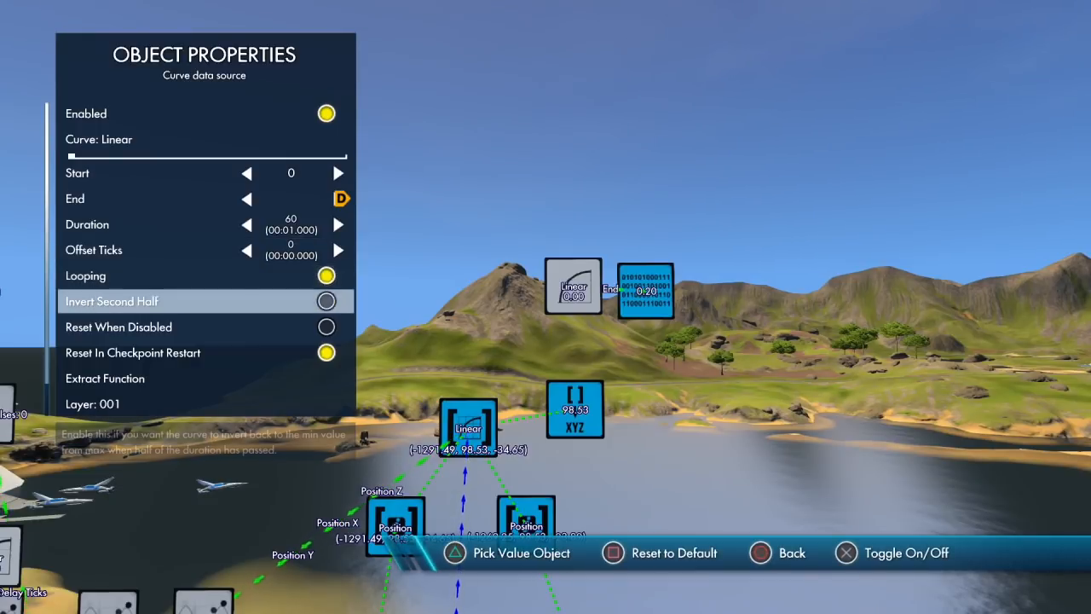
Link the new Curve data source's Duration to the shared 30.00 Variable data source.
key(Up)
key(Up)
key(Up)
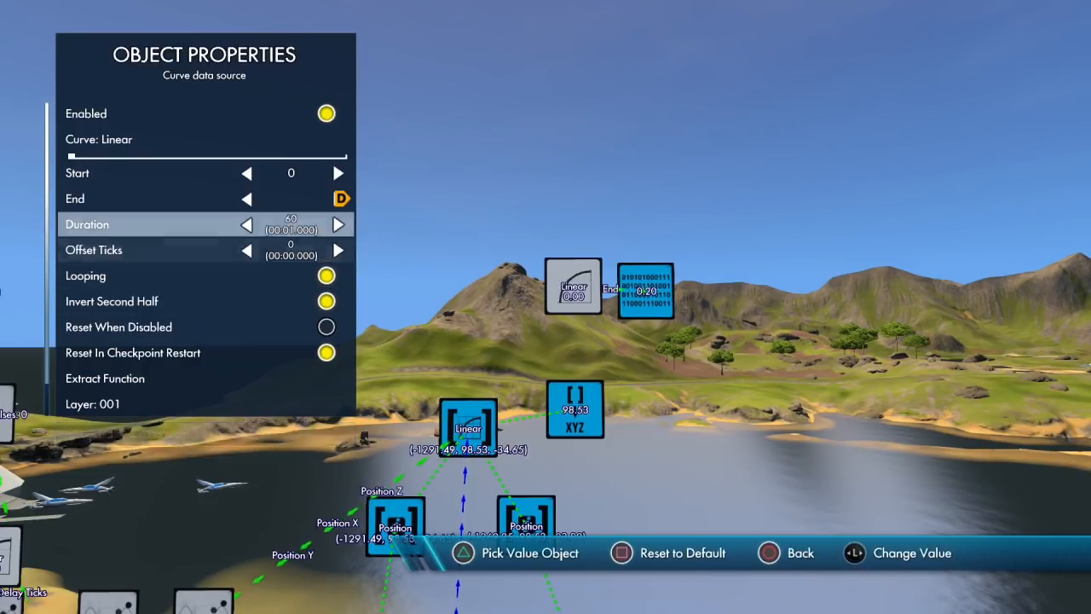
key(Escape)
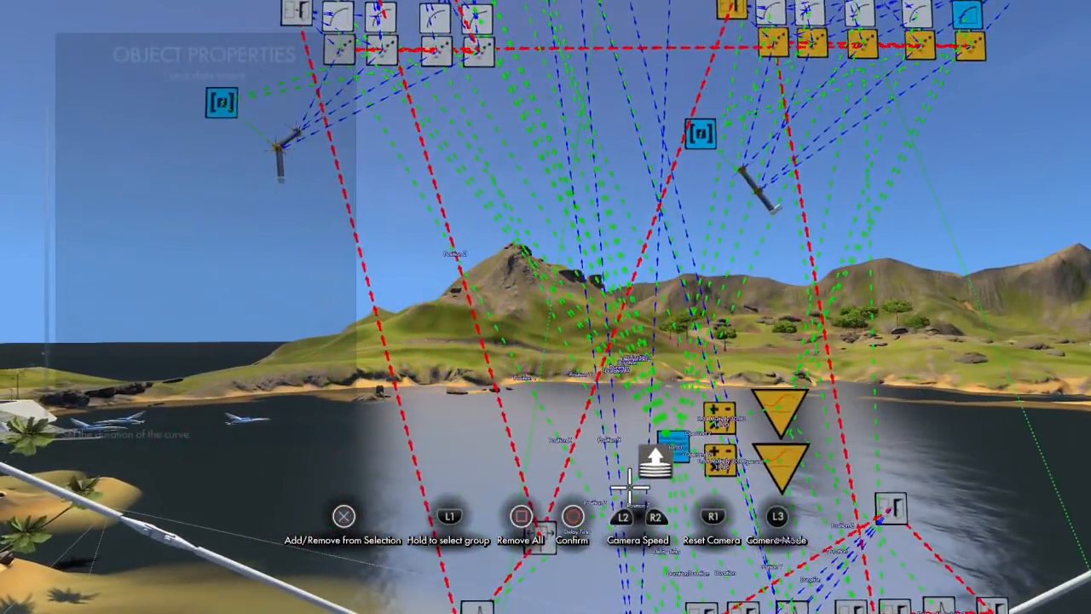
click(672, 451)
key(Return)
key(Escape)
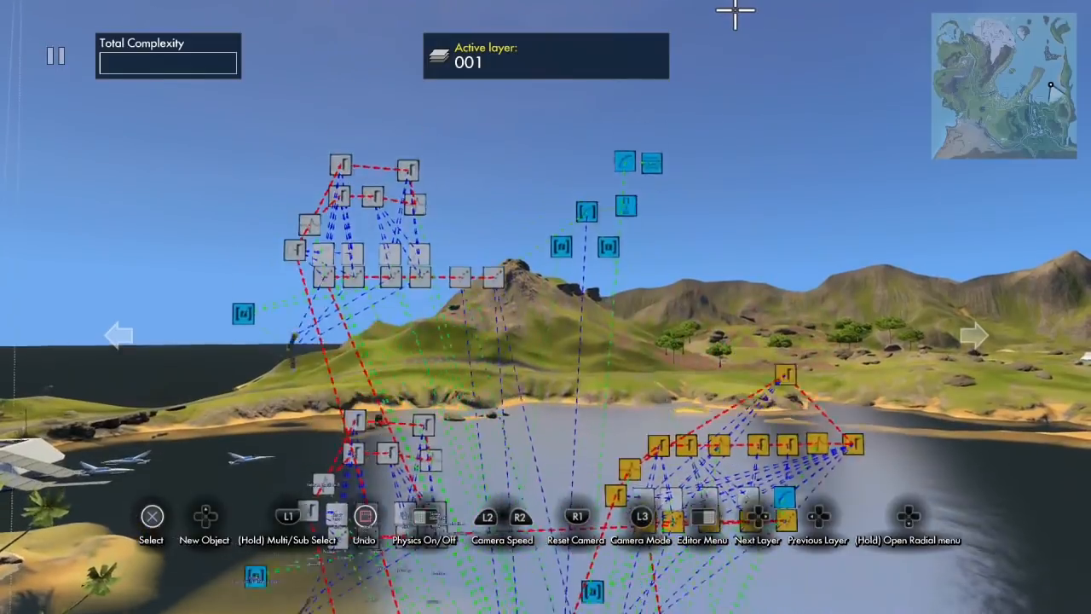
Add a Two-input operator between the new Curve data source and the curve vector.
key(Up)
key(Escape)
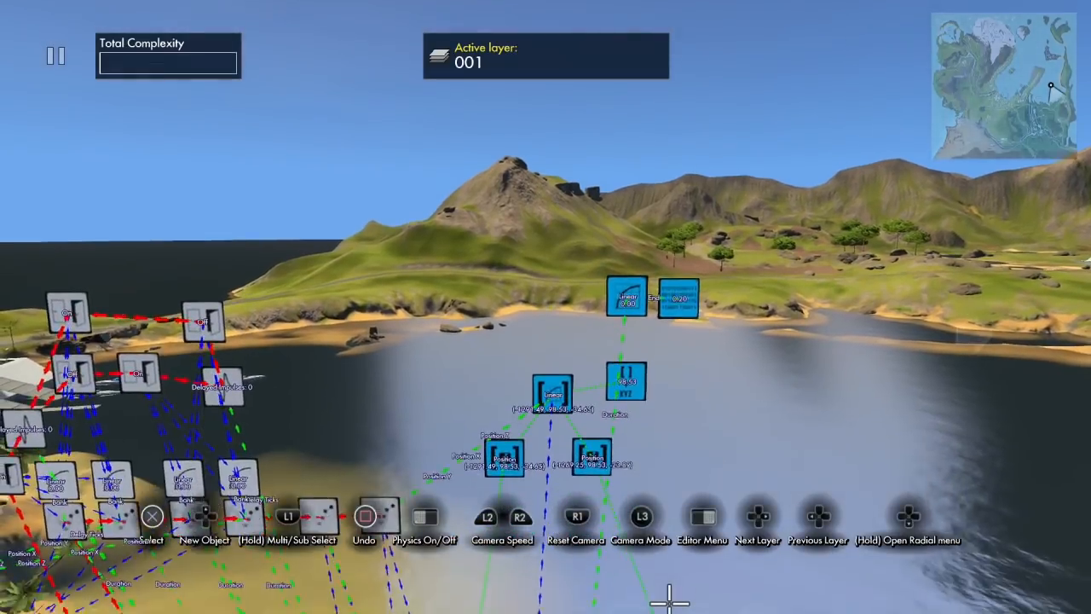
key(Up)
key(Left)
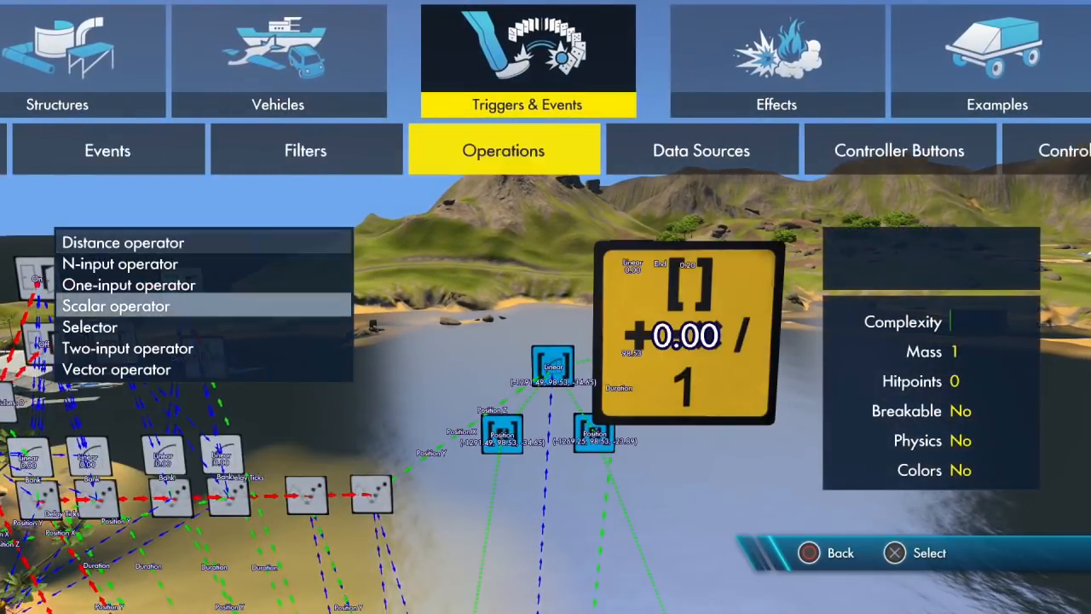
key(Return)
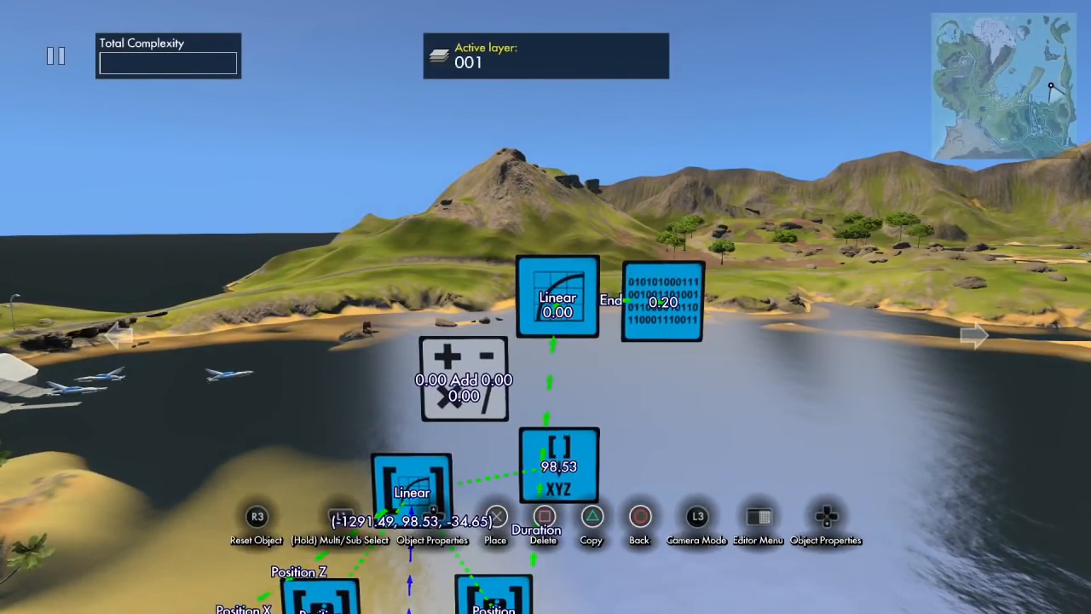
Link the Add operator's Operand 1 to the new Curve data source and Operand 2 to the Get vector.
key(Right)
key(Down)
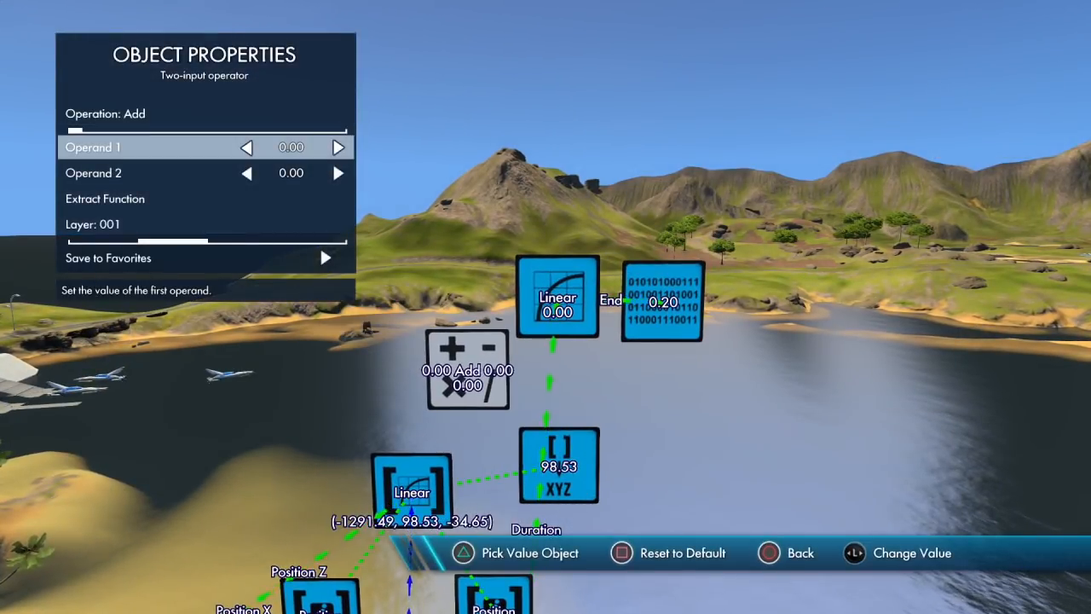
key(Escape)
key(Return)
key(Down)
key(Return)
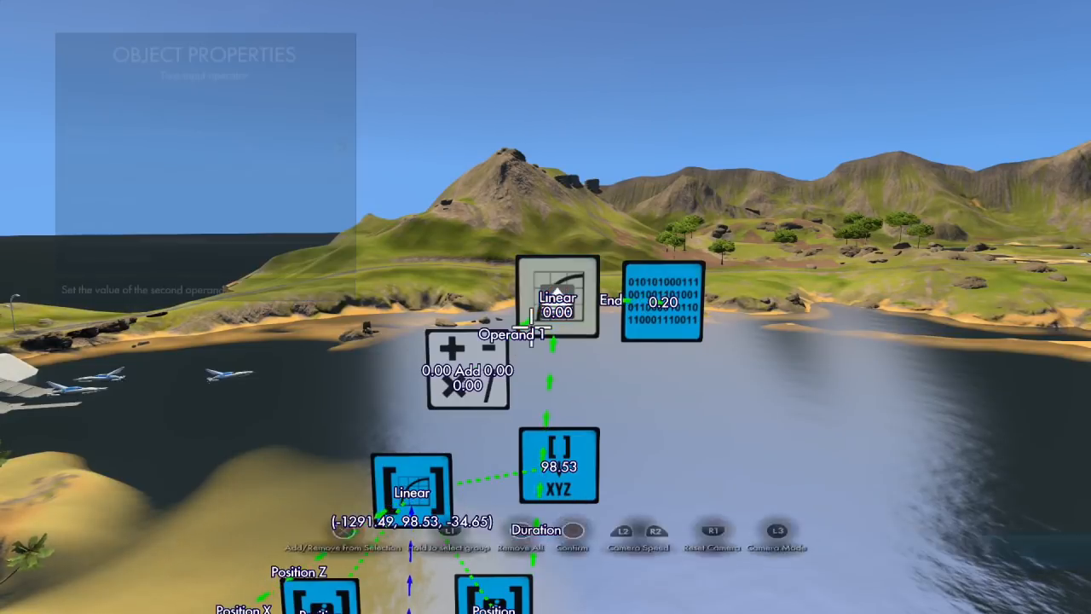
key(Return)
key(Escape)
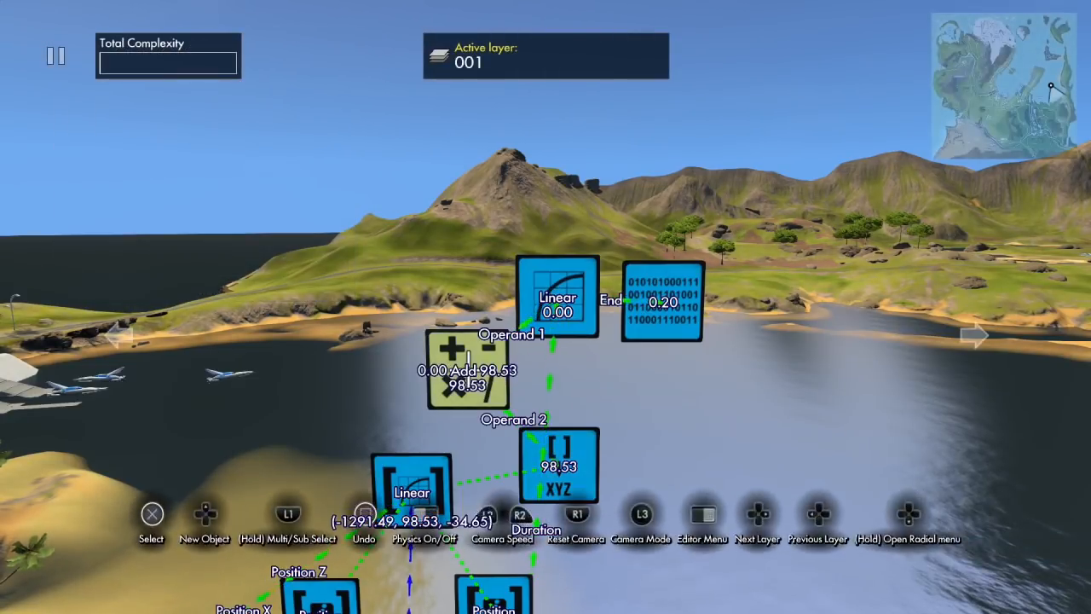
Set Position Y of the last Object position event in the upper row to the Add operator instead of the curve vector.
click(390, 520)
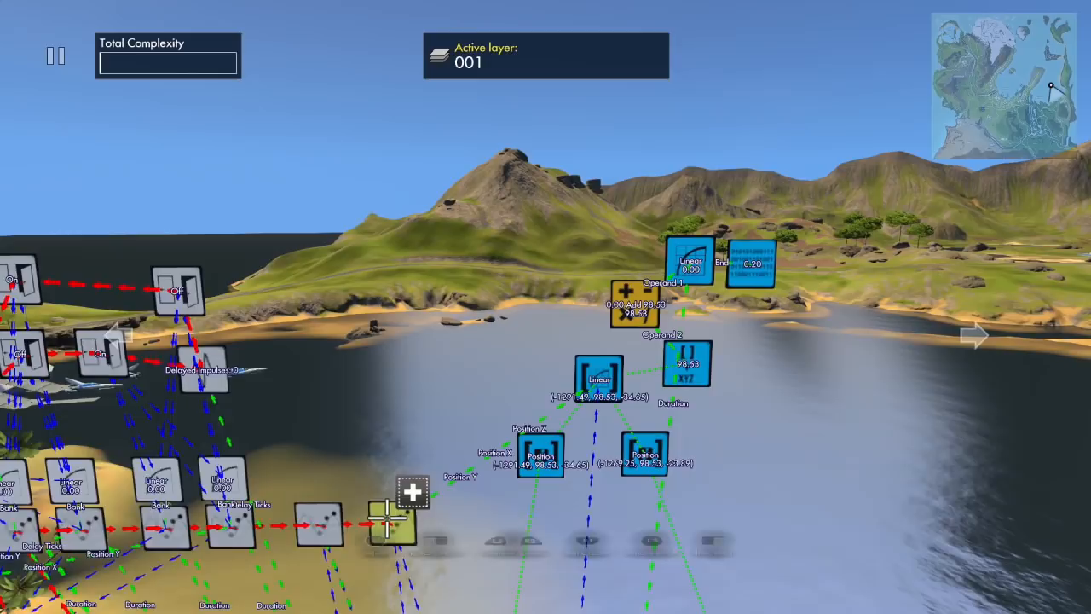
key(Return)
key(Down)
key(Down)
key(Down)
key(Down)
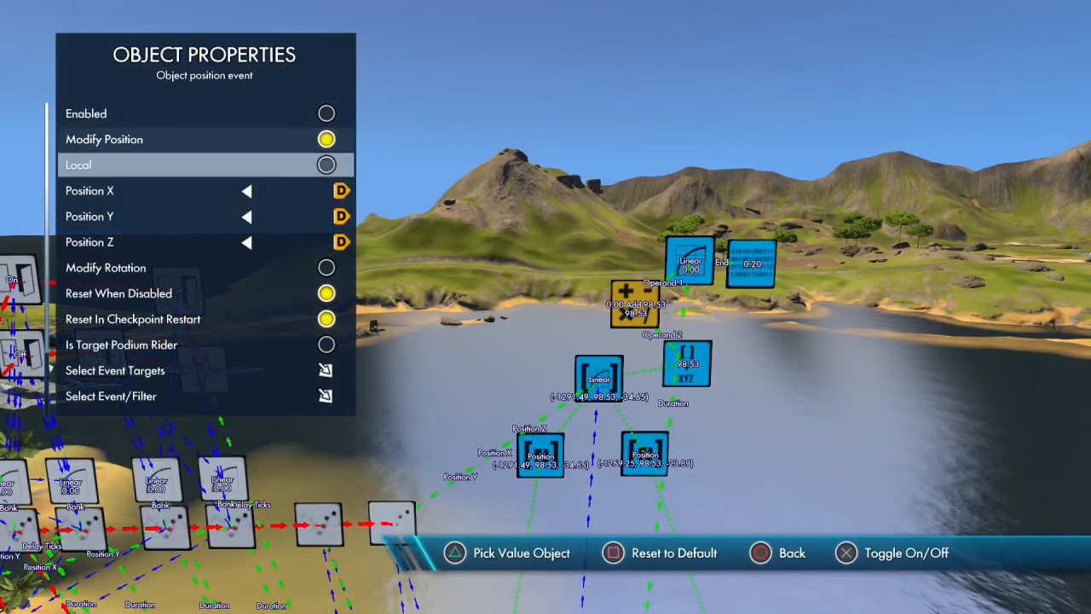
key(Return)
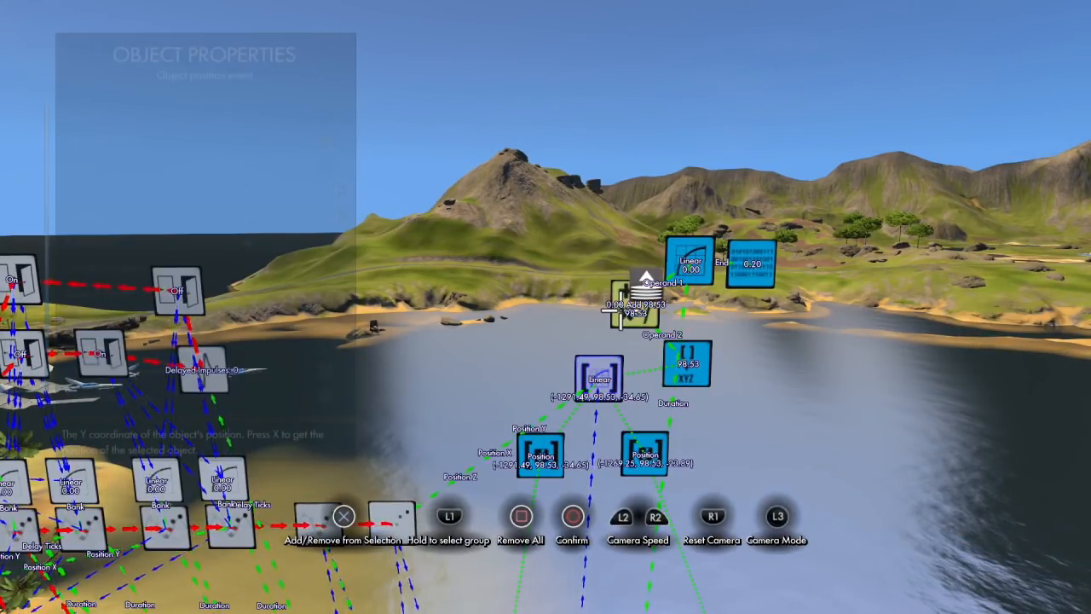
key(Escape)
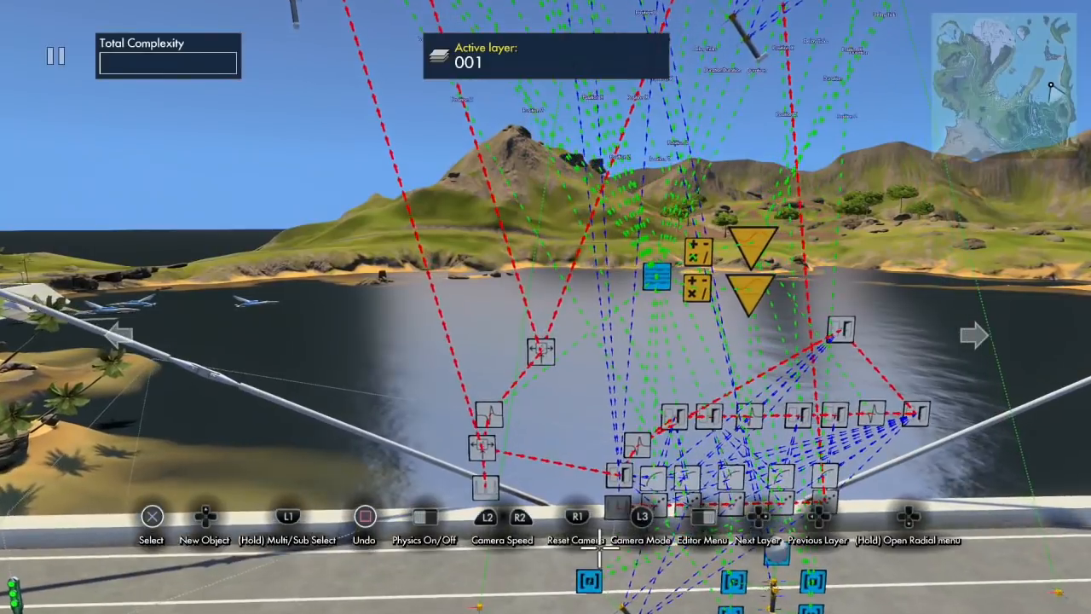
Add the new Curve data source to the event targets of the first On State event above the bridge.
click(611, 479)
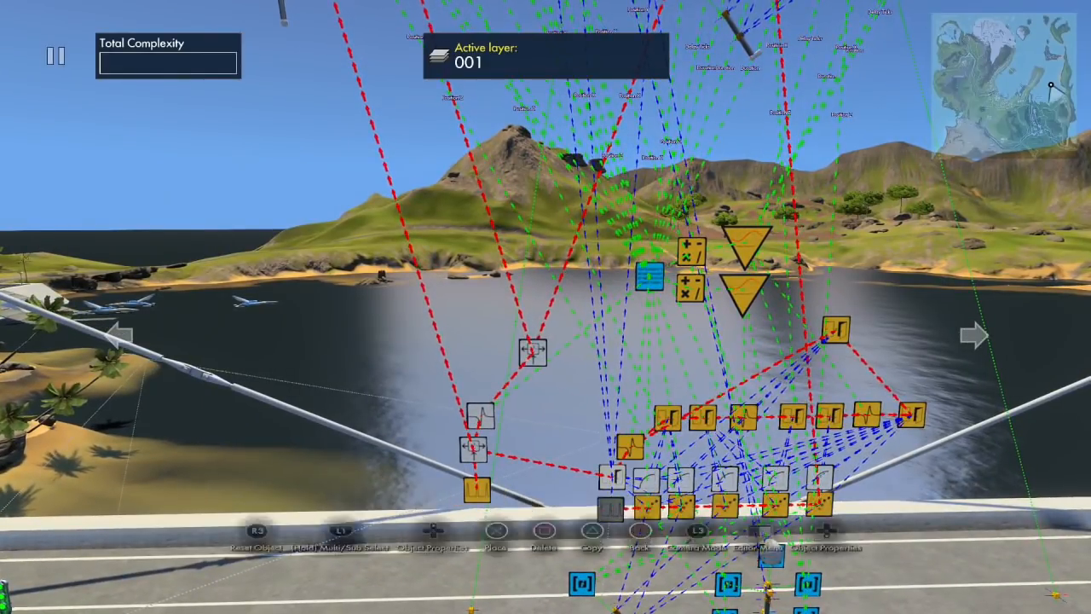
key(Down)
key(Down)
key(Down)
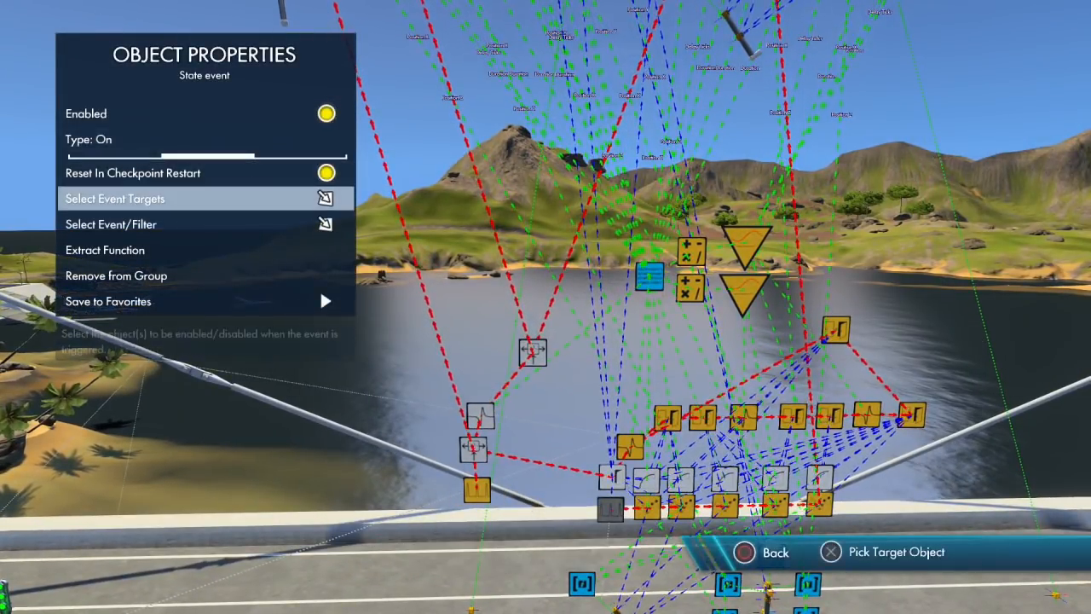
key(Return)
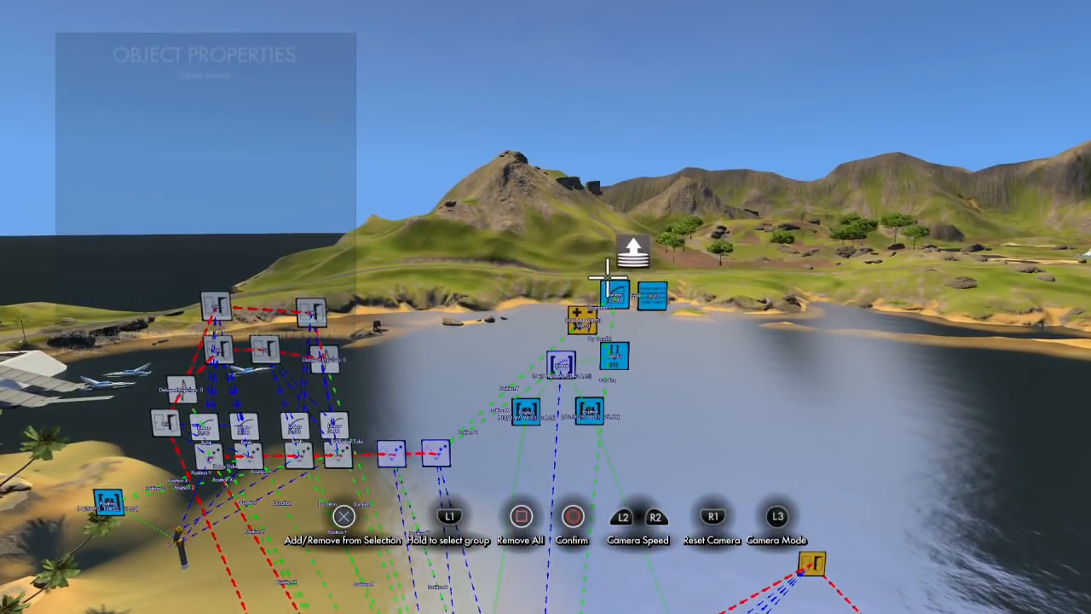
key(Return)
key(Escape)
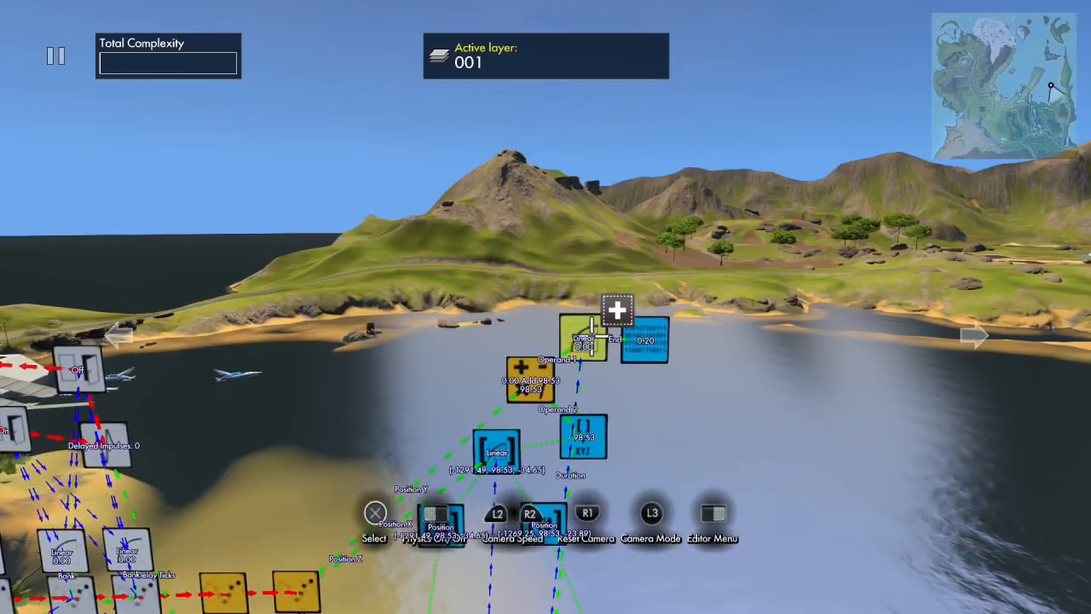
Set the new Curve data source's curve type to Quadratic Ease In/Out.
key(Return)
key(Right)
key(Right)
key(Right)
key(Left)
key(Right)
key(Escape)
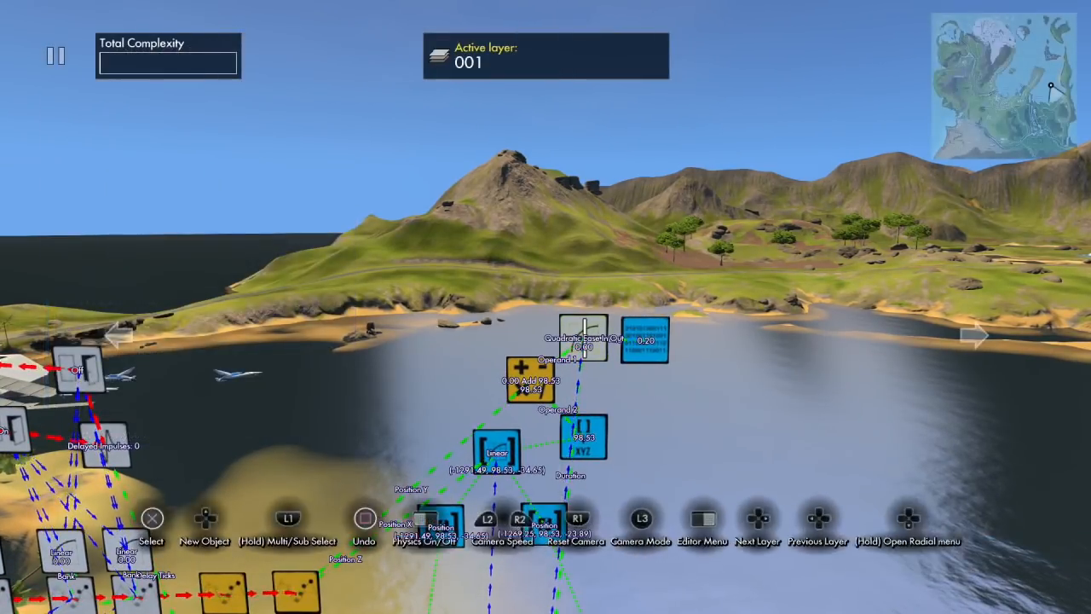
Run the simulation to check the stick figure's height variation while it runs.
scroll(585, 339, down, 5)
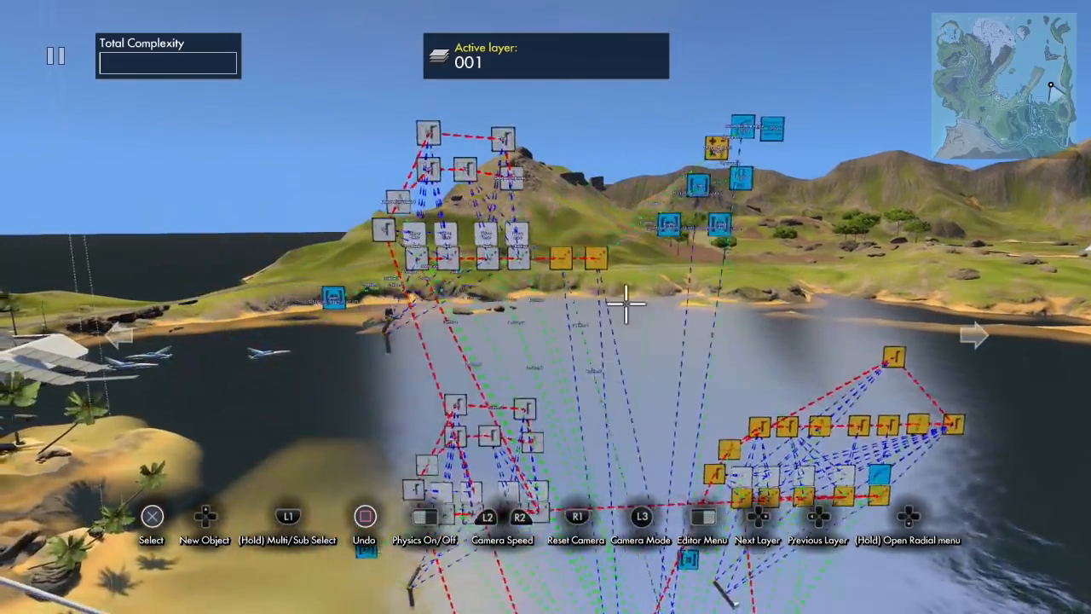
scroll(687, 133, up, 4)
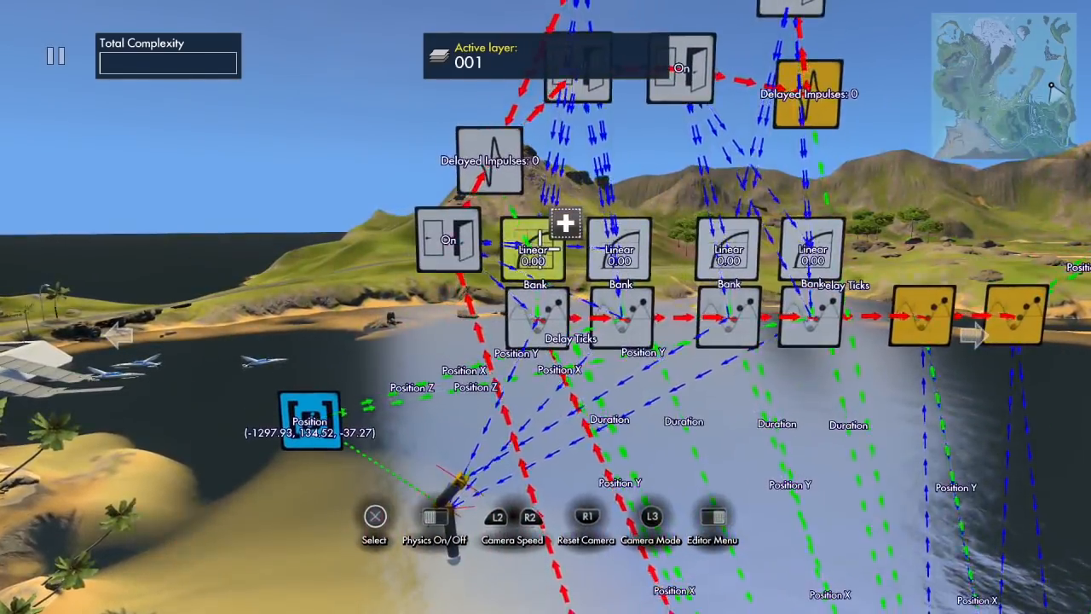
scroll(565, 222, down, 4)
scroll(540, 545, down, 4)
scroll(524, 601, up, 3)
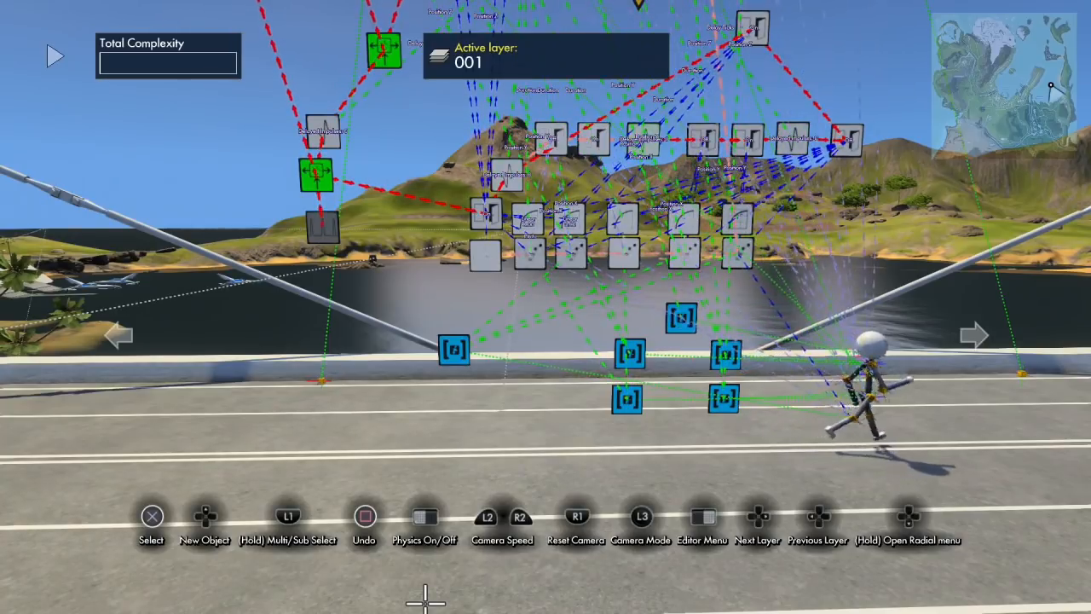
key(space)
key(space)
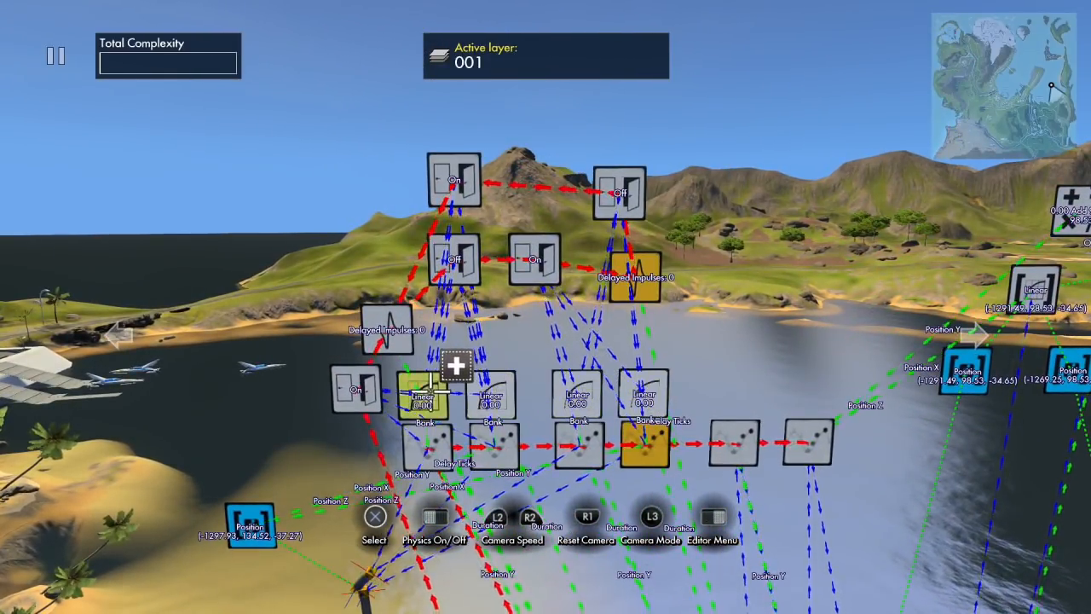
Set the curve type of the four Curve data sources in the upper limb group to Quadratic Ease In.
key(Down)
key(Right)
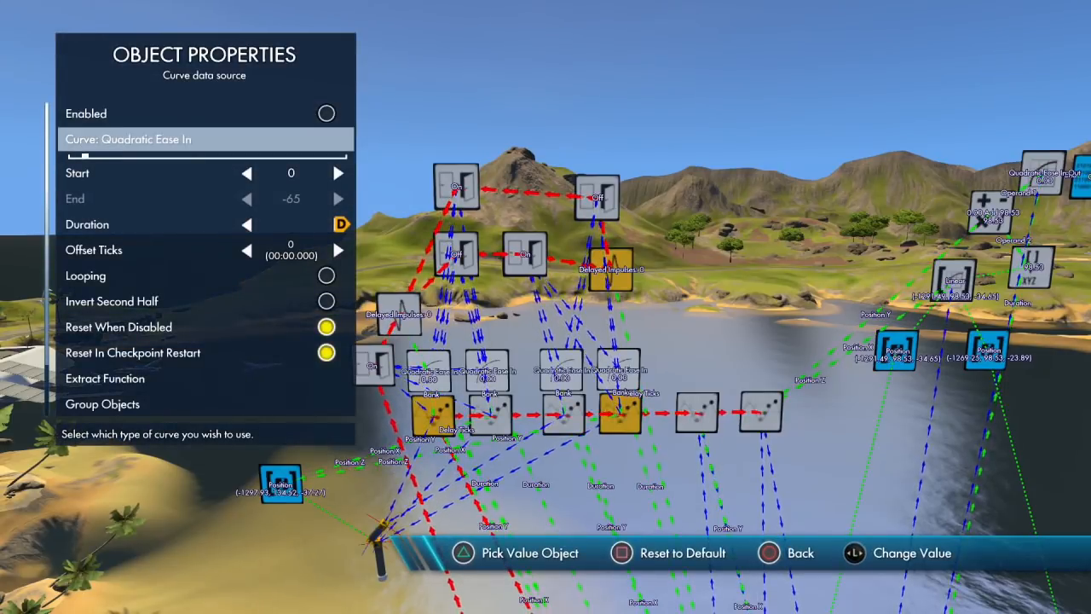
key(Escape)
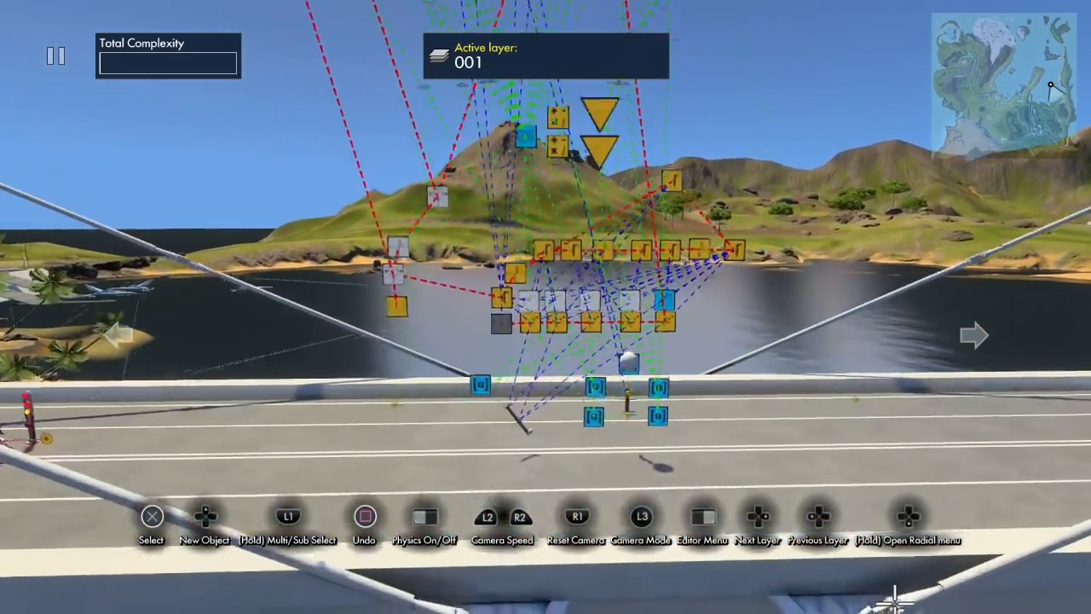
Test the limb movement of the running figure with the changed curves, and stop the simulation.
key(space)
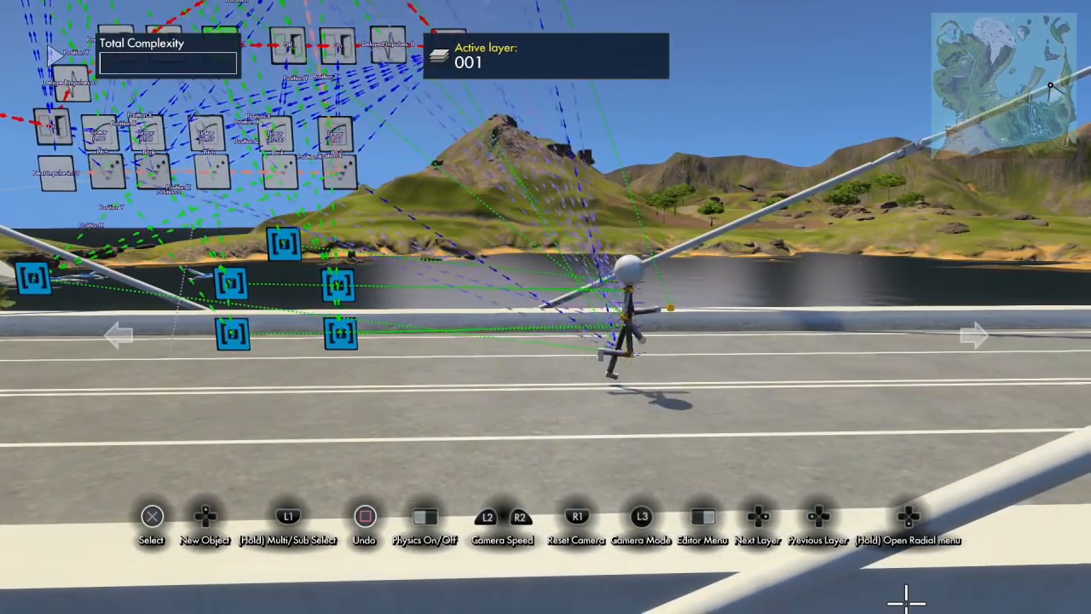
key(space)
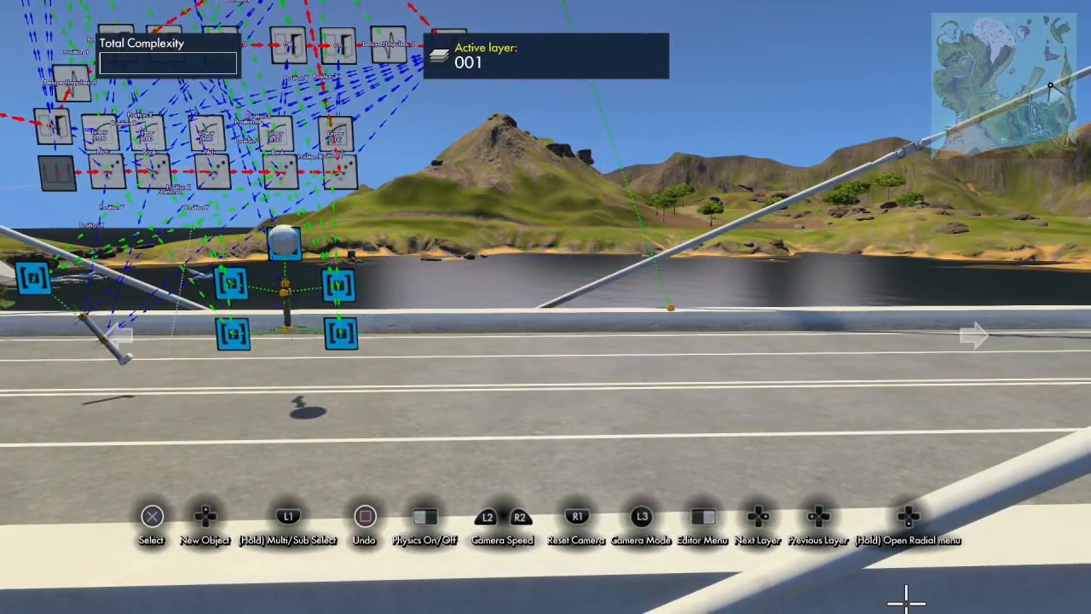
scroll(906, 538, down, 3)
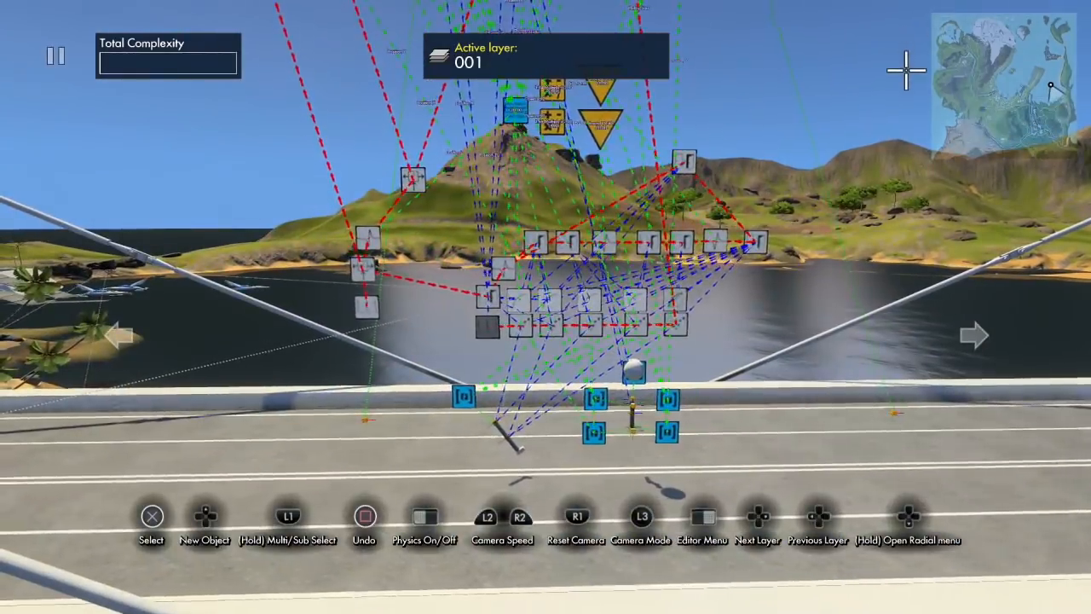
Link the Delay Ticks of the Impulse delay filter near the starting events to the operator that rounds 19.80.
scroll(838, 199, up, 3)
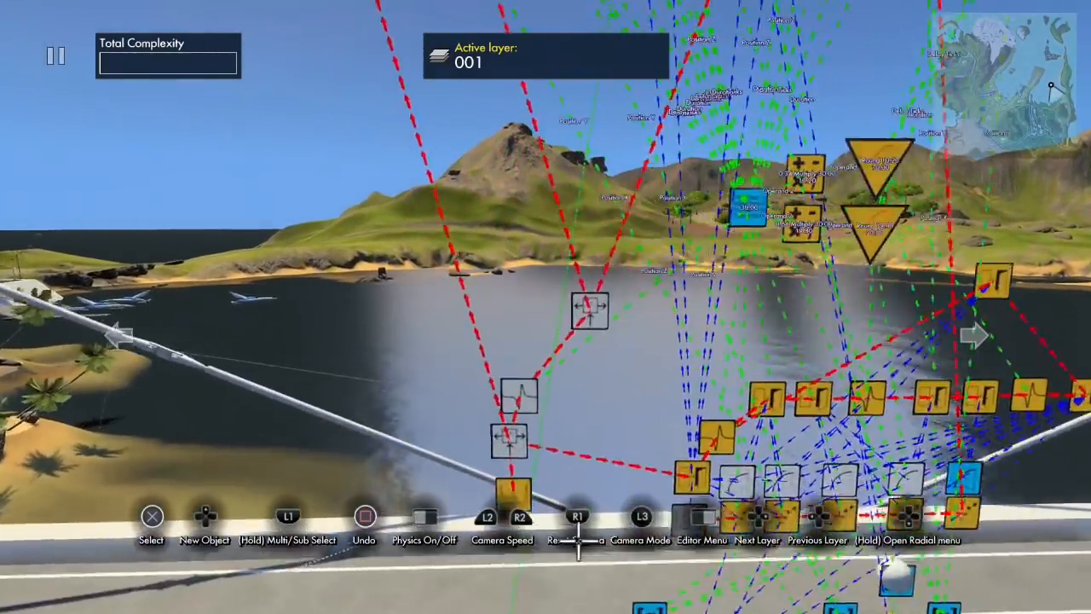
scroll(578, 541, up, 2)
click(511, 442)
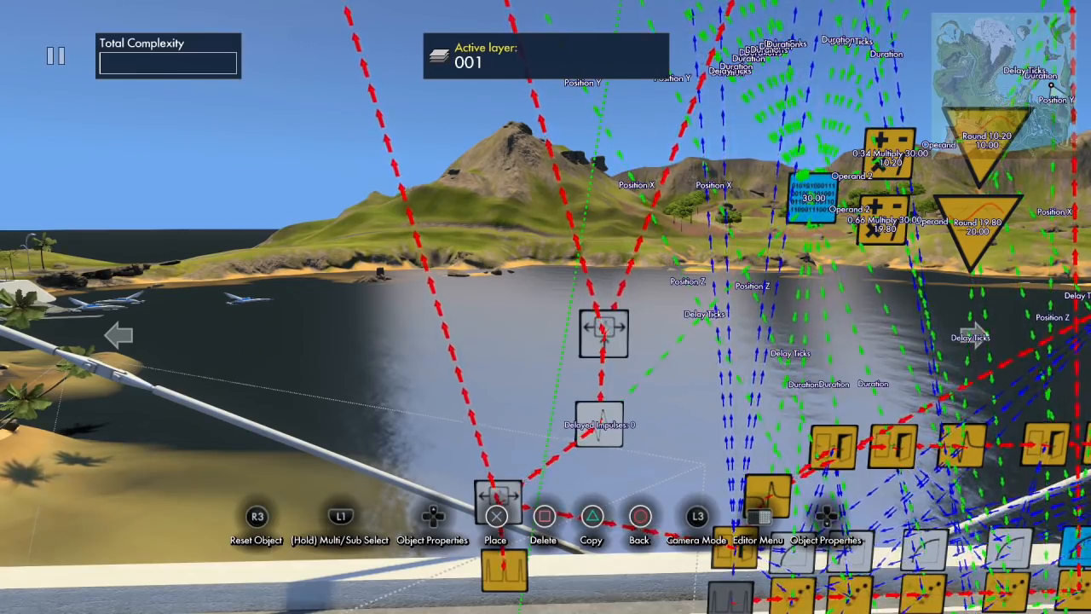
key(Down)
key(Down)
key(Return)
scroll(623, 370, down, 3)
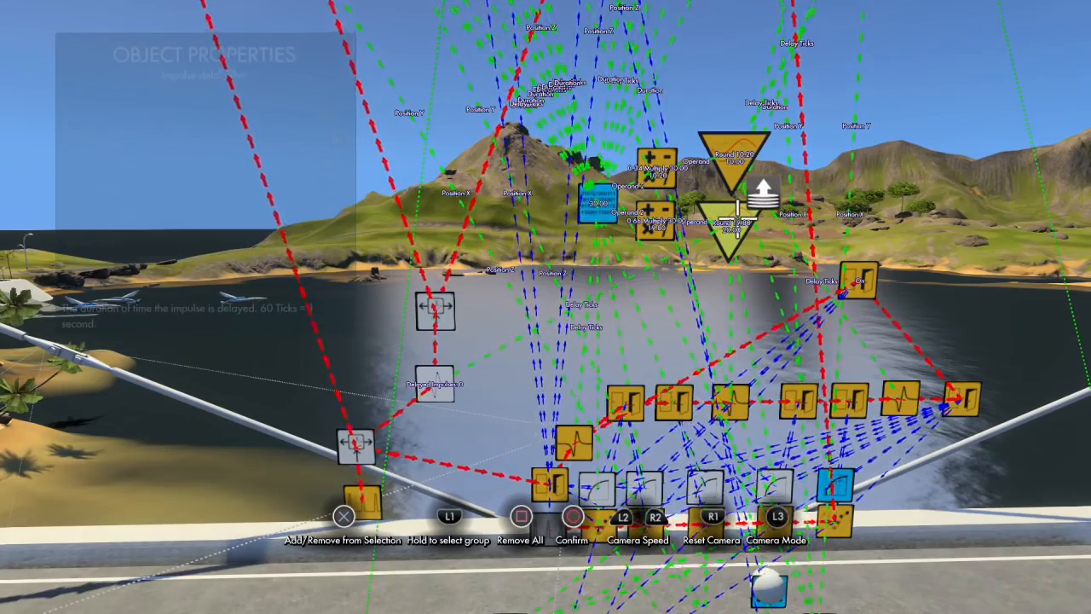
key(Return)
key(Escape)
key(Escape)
Test the running animation with the changed impulse delay, and stop the simulation.
scroll(433, 426, down, 3)
scroll(440, 601, up, 3)
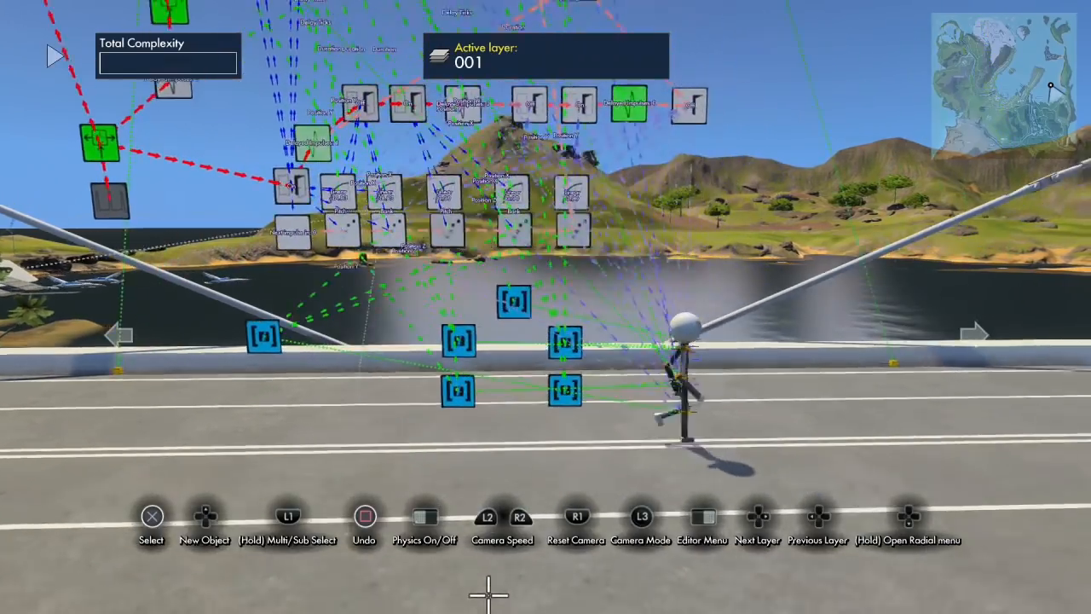
key(space)
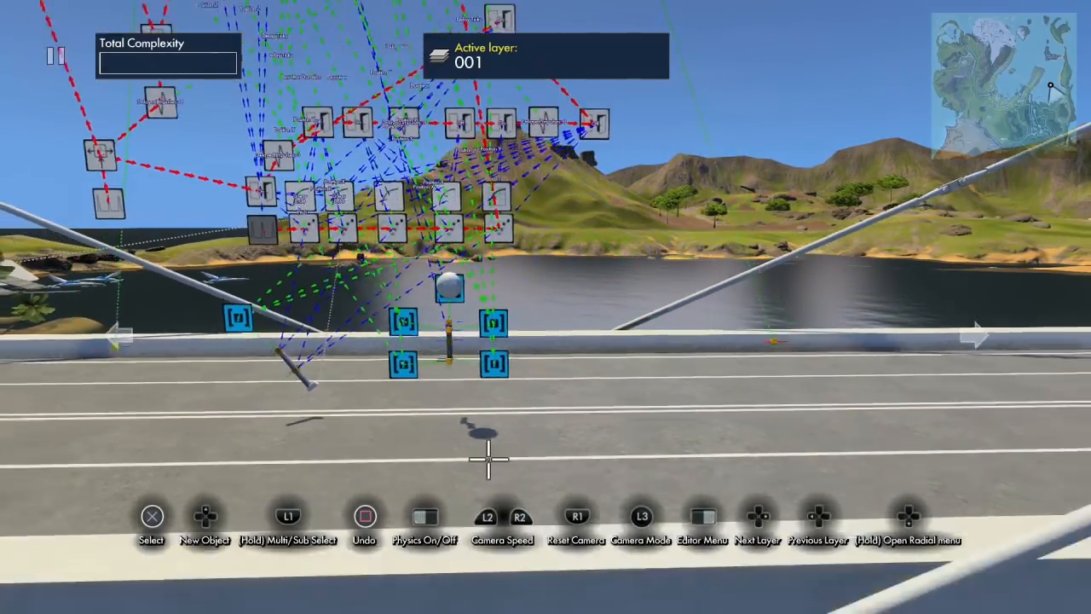
Link the Delay Ticks of the Impulse delay filter to the operator that rounds 10.20, and test the running animation.
scroll(487, 455, down, 3)
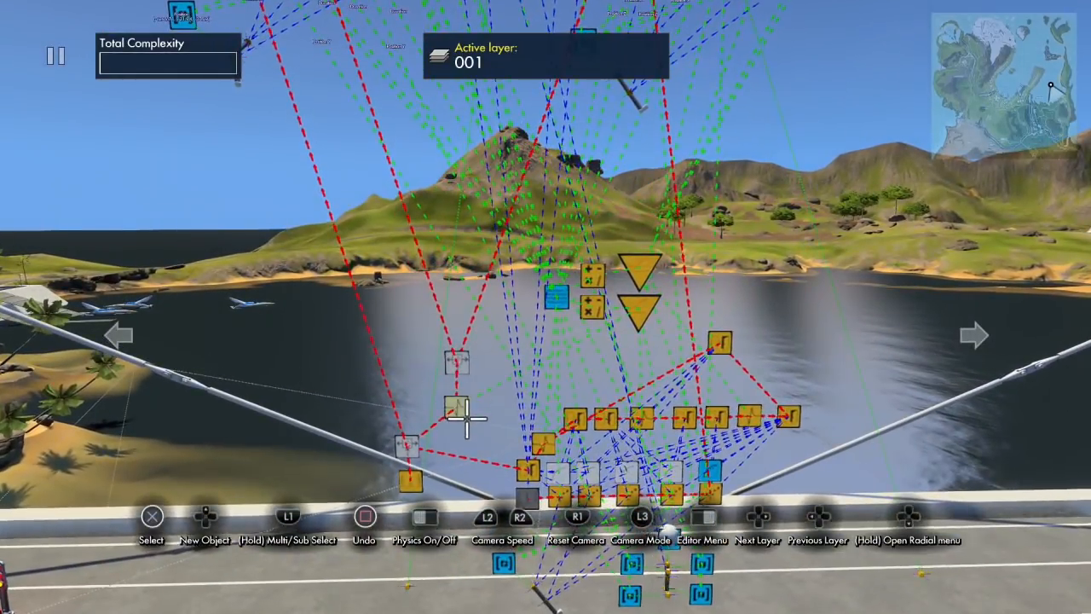
key(Up)
key(Down)
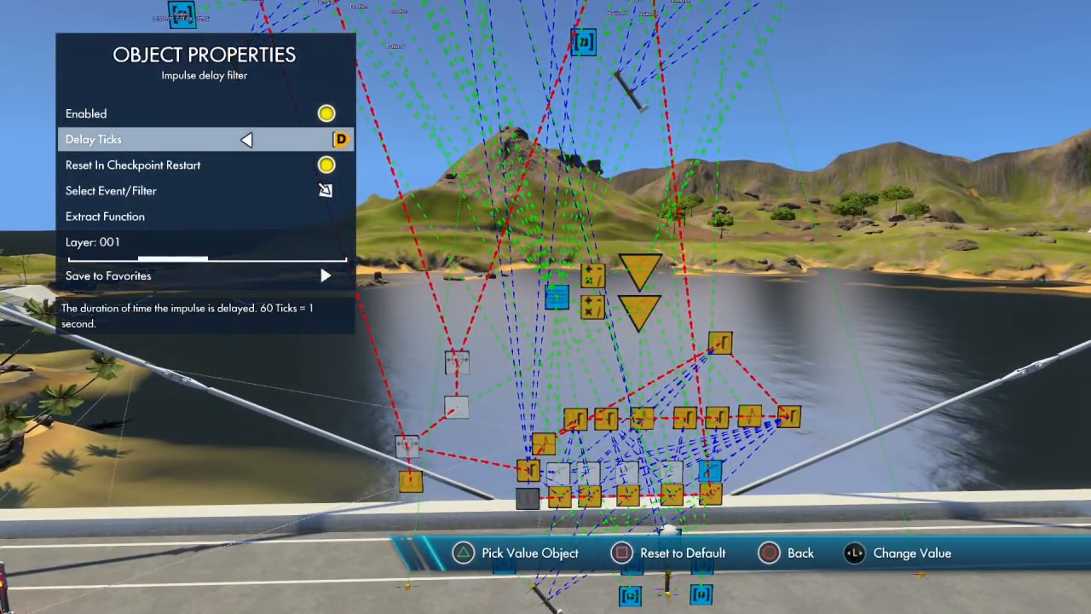
key(y)
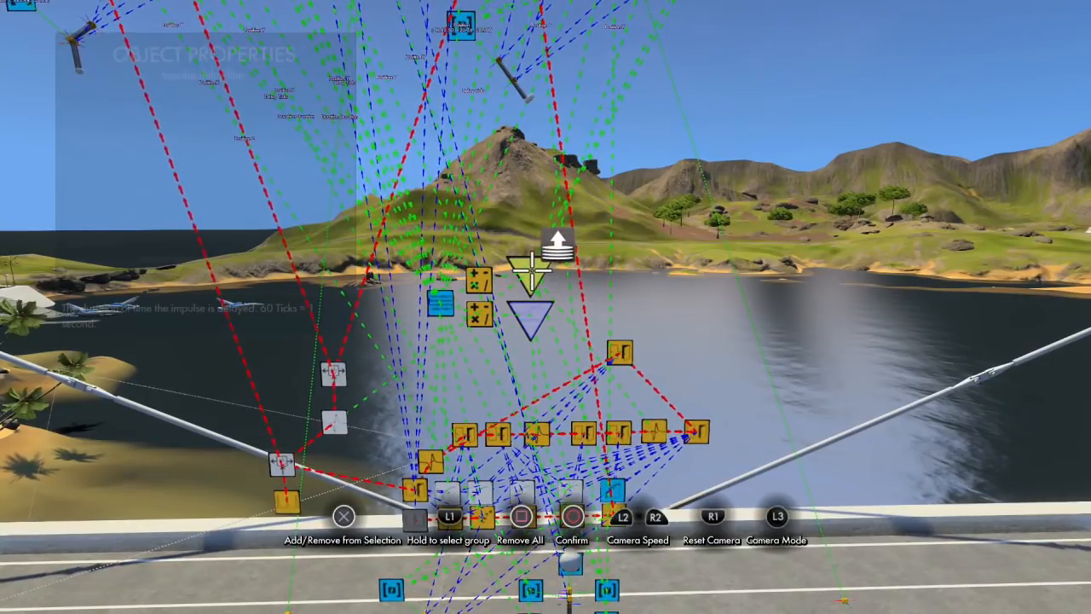
key(Escape)
key(Escape)
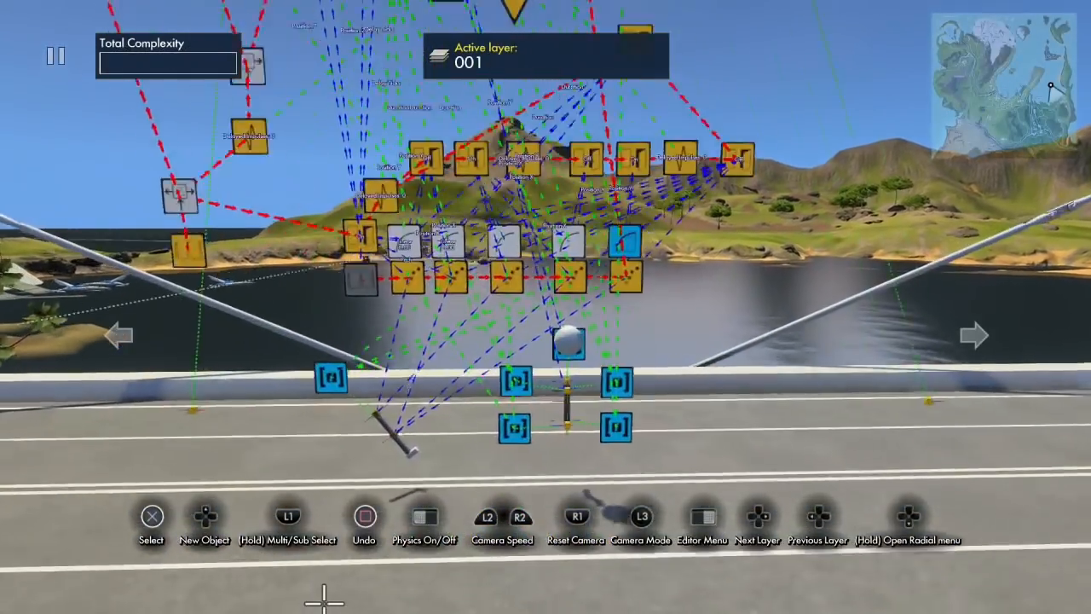
key(space)
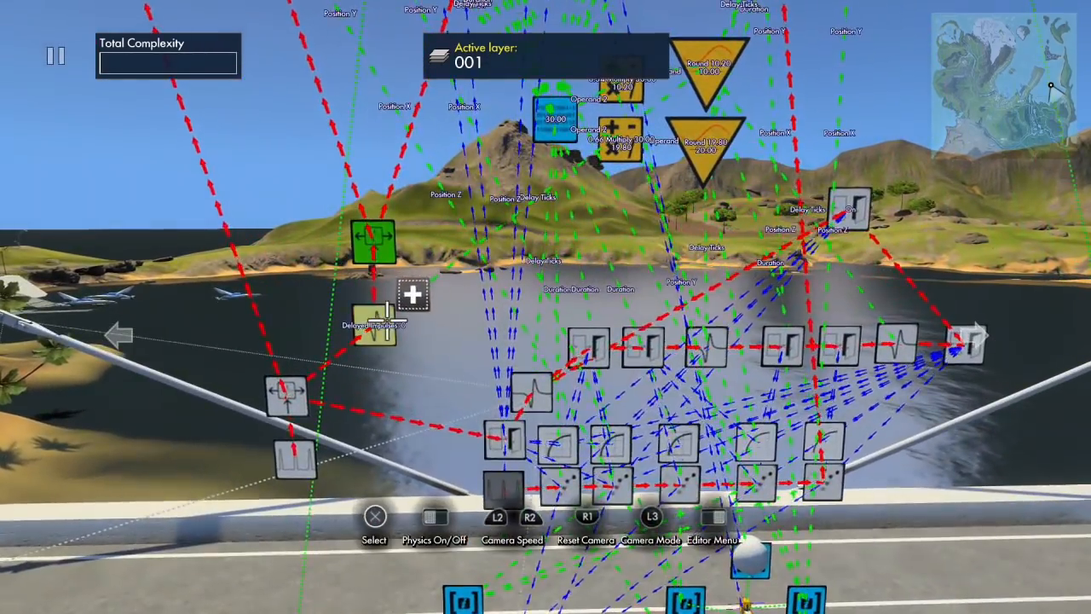
Link the Delay Ticks of the Impulse delay filter to the 30.00 Variable data source, and test the running animation.
click(388, 321)
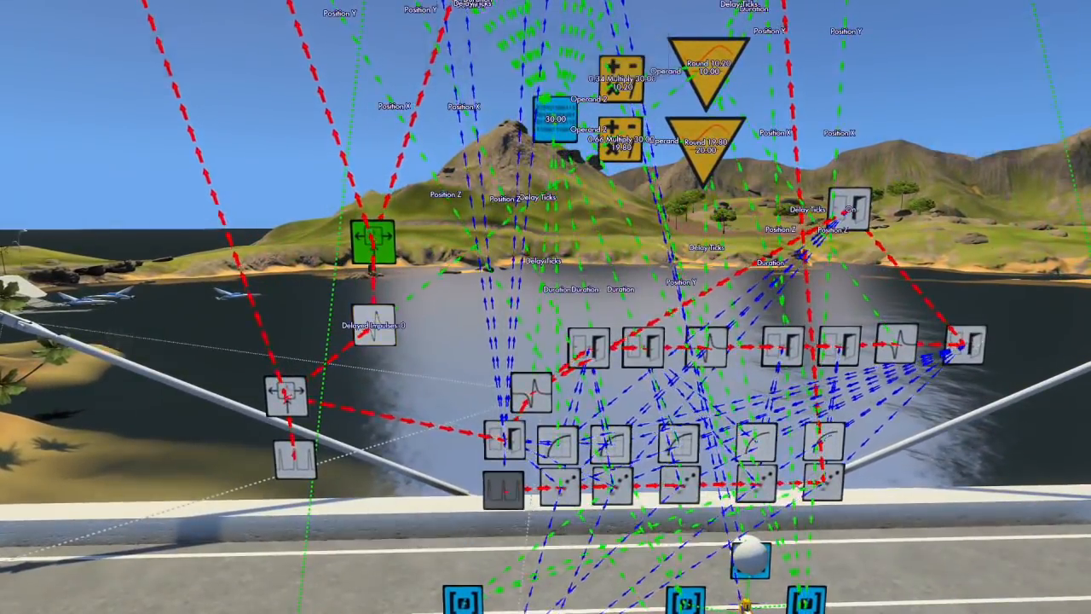
key(Down)
key(y)
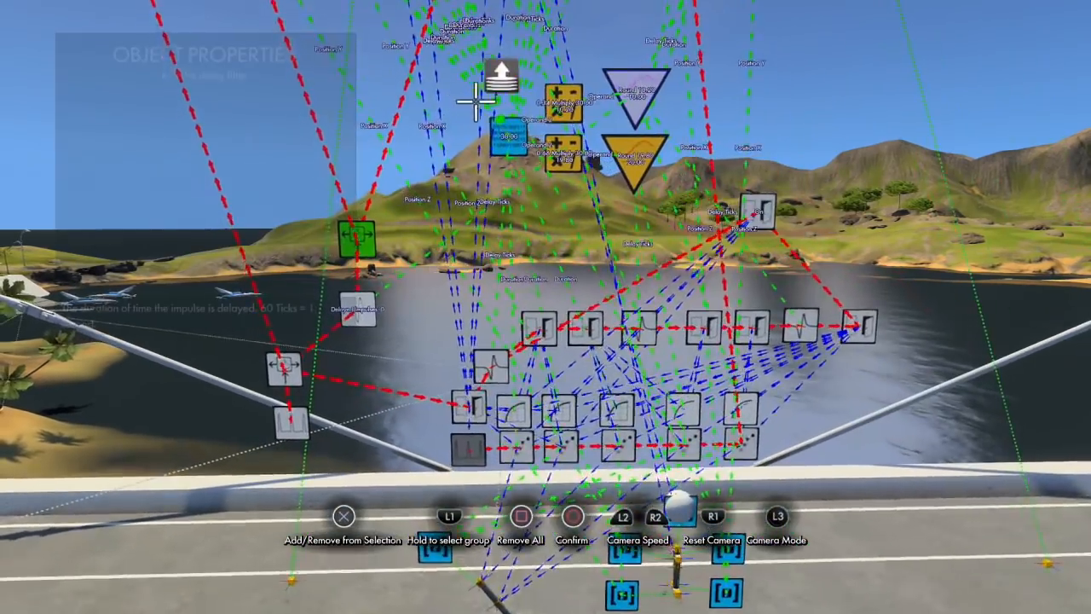
key(Return)
key(Escape)
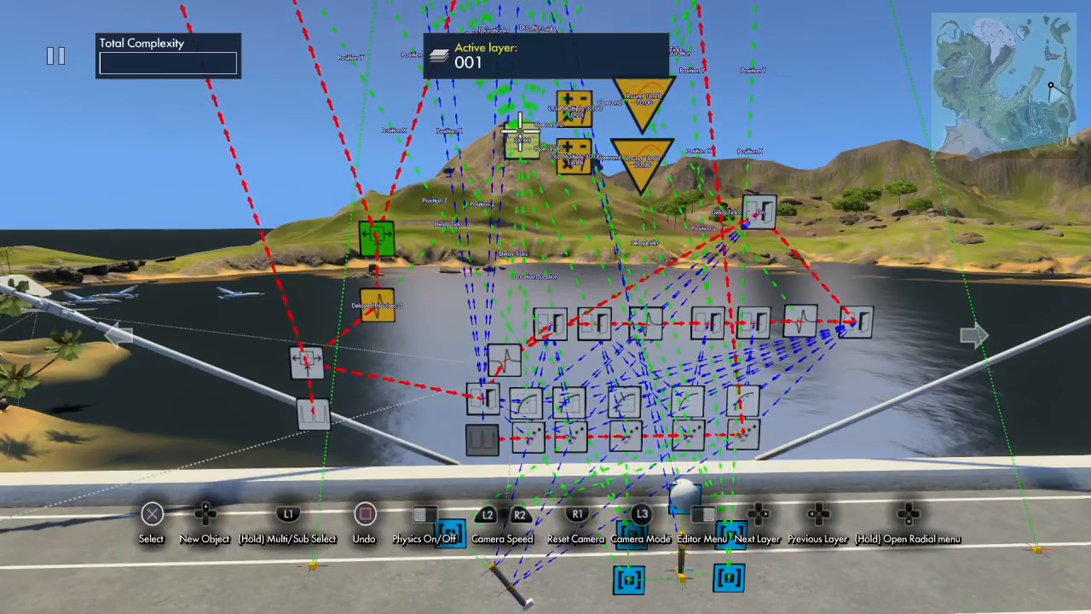
key(space)
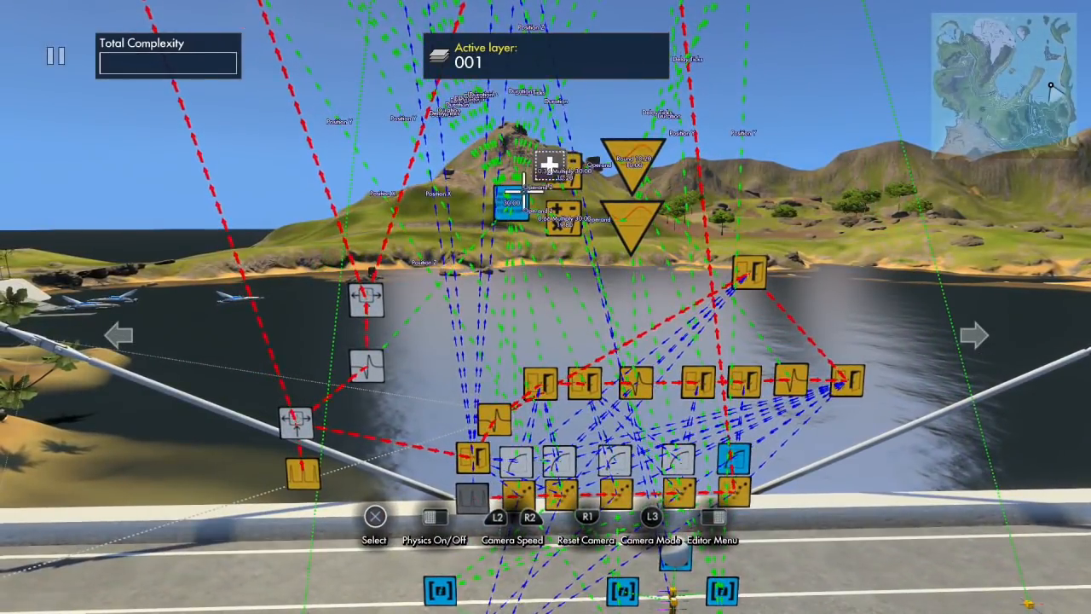
Set the value of the Variable data source that feeds the two Multiply operators to 36.00.
click(523, 192)
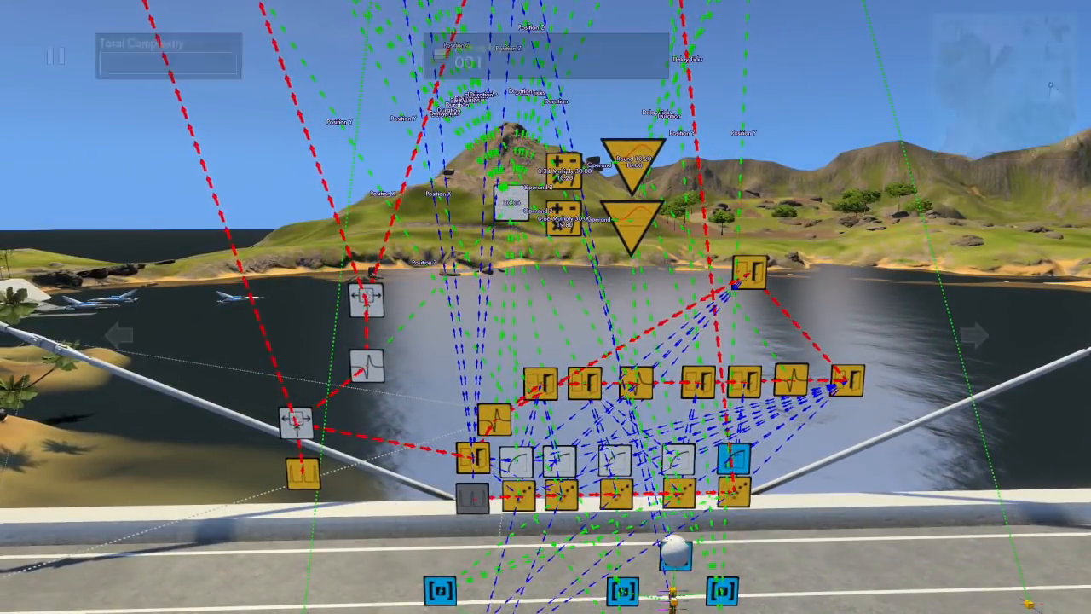
key(Right)
key(Right)
key(Right)
key(Right)
key(Right)
key(Right)
key(Right)
key(Right)
key(Right)
key(Right)
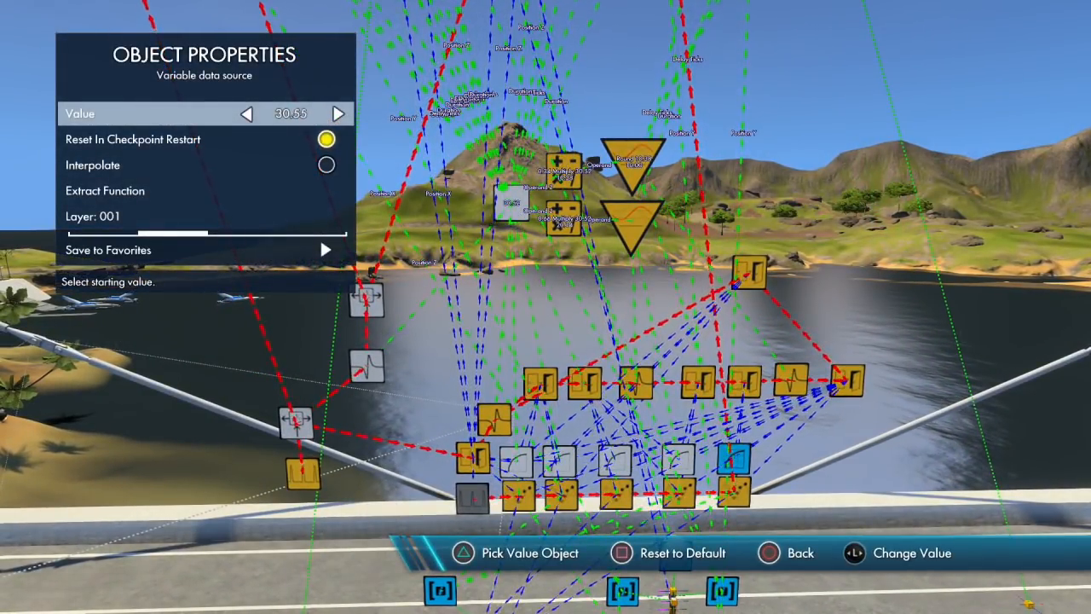
key(Left)
key(Left)
key(Left)
key(Left)
key(Left)
key(Left)
key(Left)
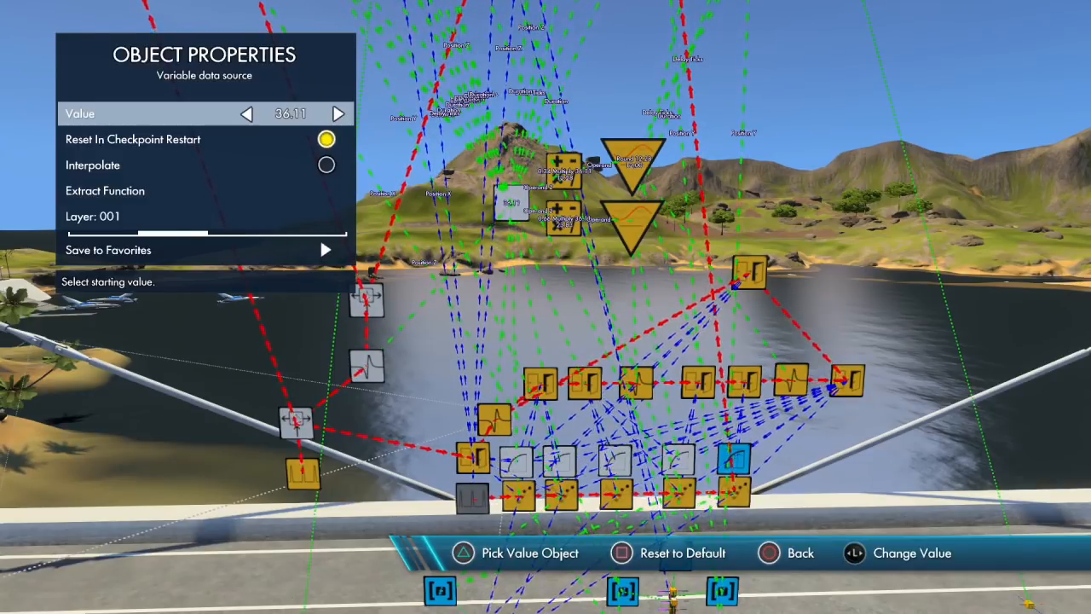
key(Escape)
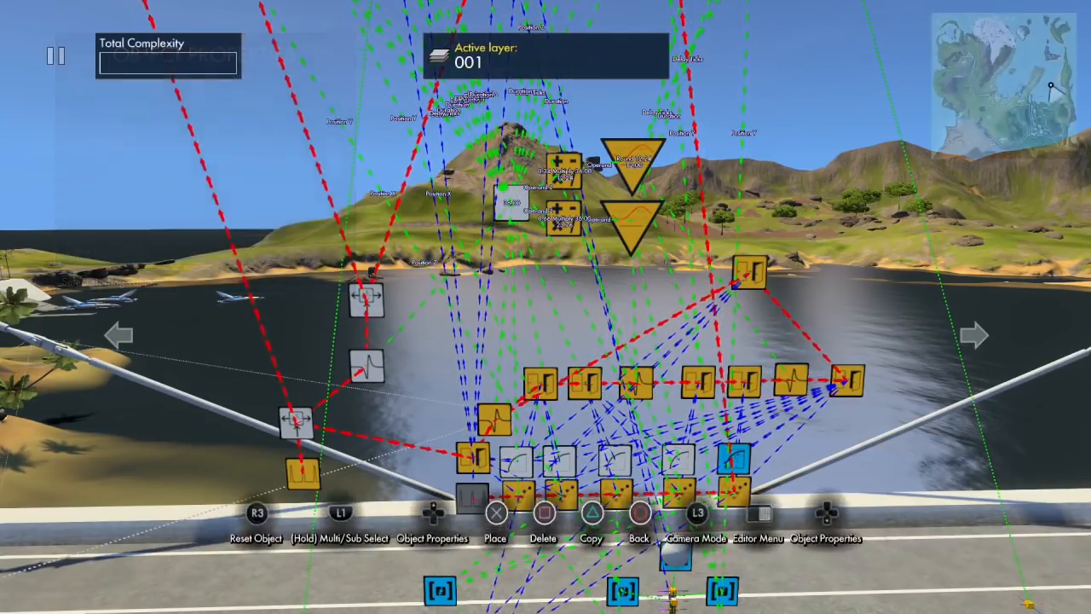
Test the figure's run with the timing variable at 36.00, and stop the simulation.
key(w)
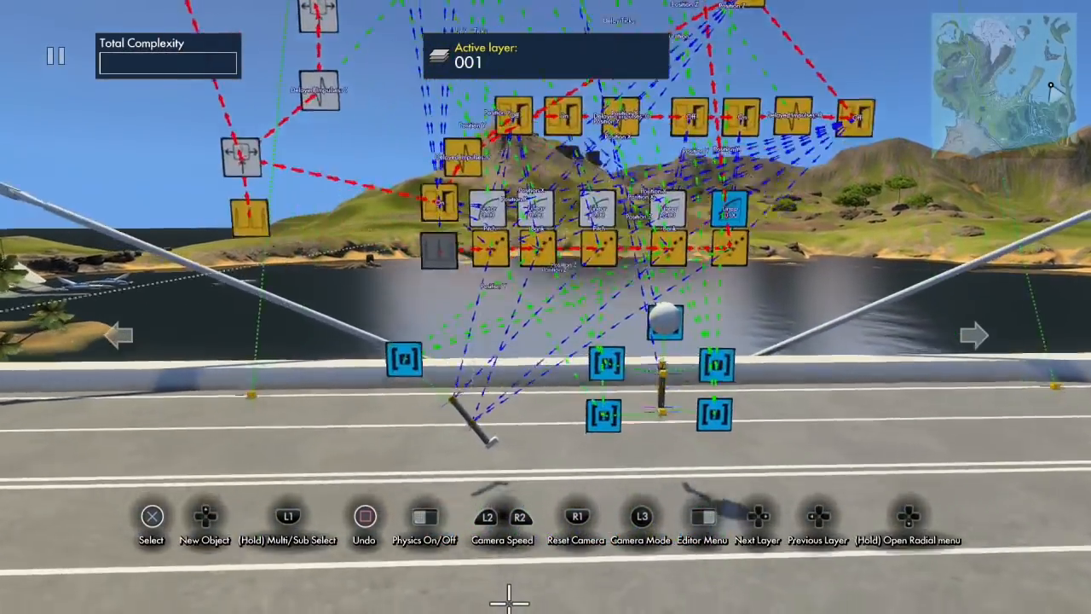
key(space)
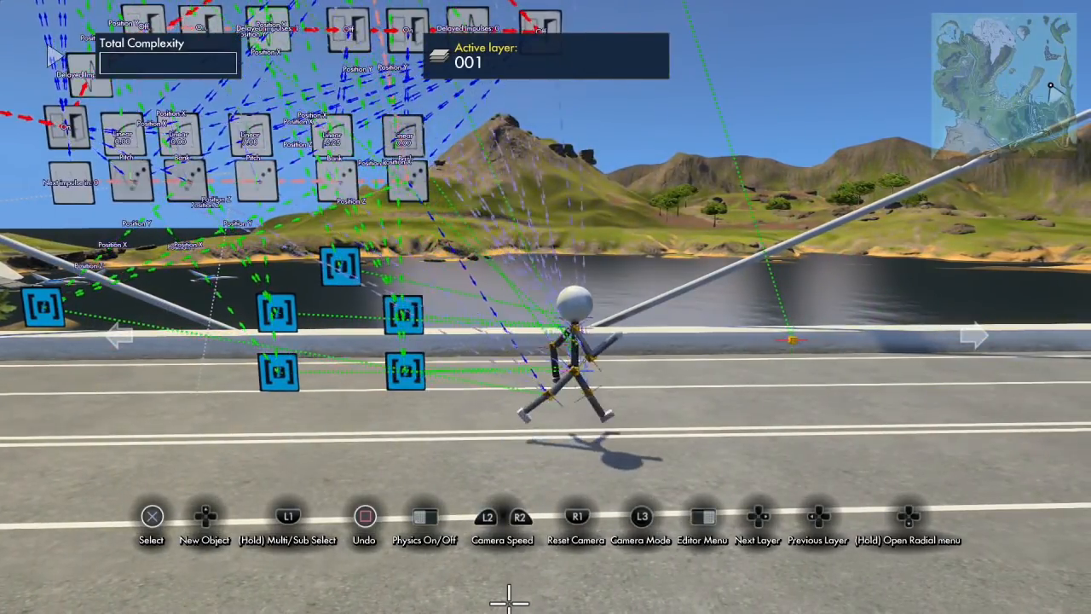
key(space)
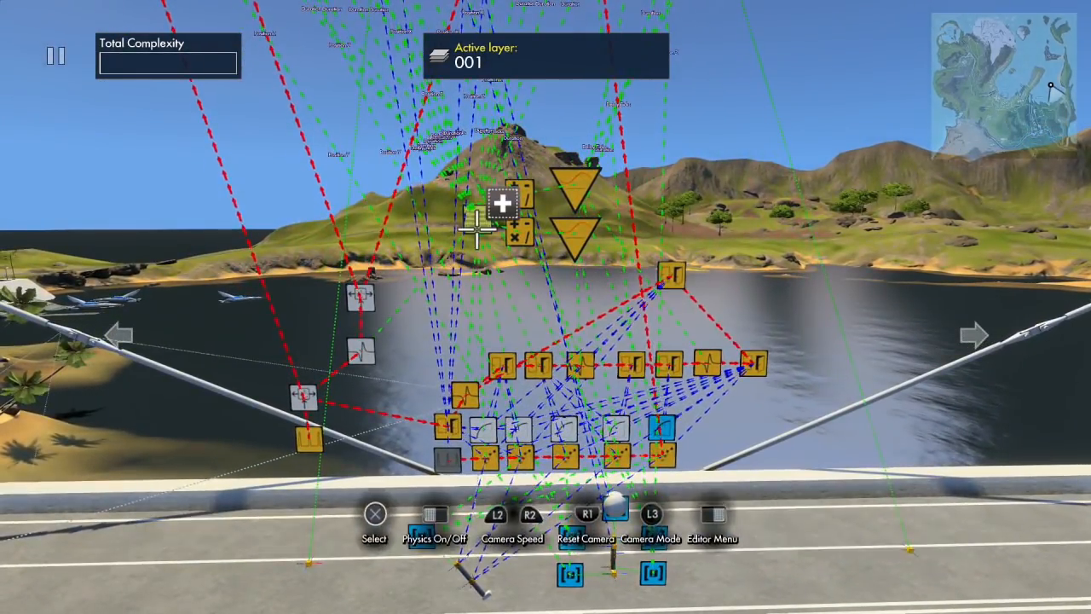
Set the value of the Variable data source beside the two Multiply operators to 38.00.
click(475, 222)
key(Right)
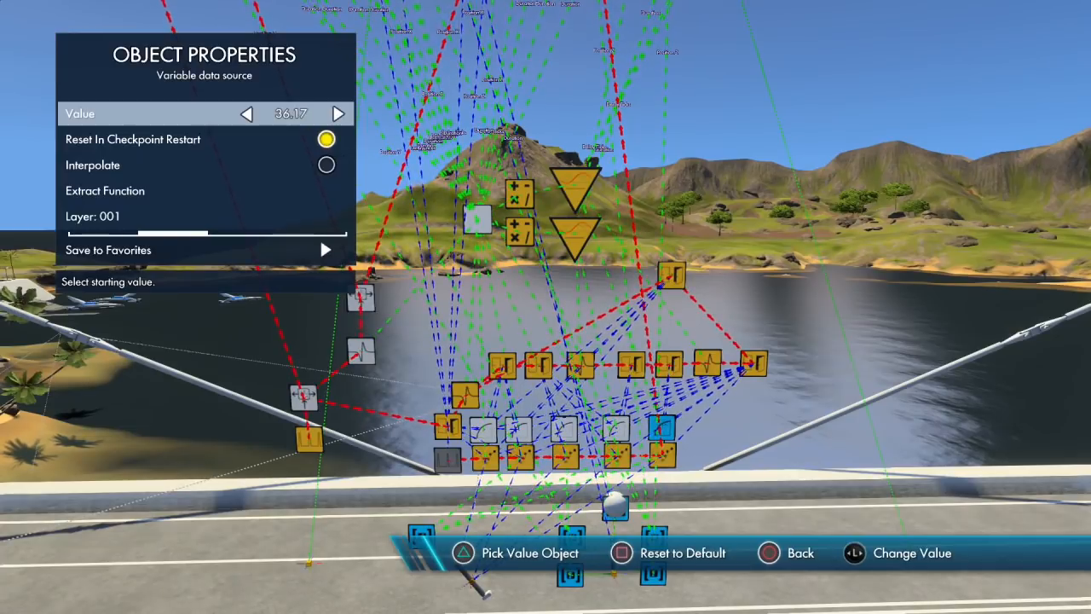
key(Right)
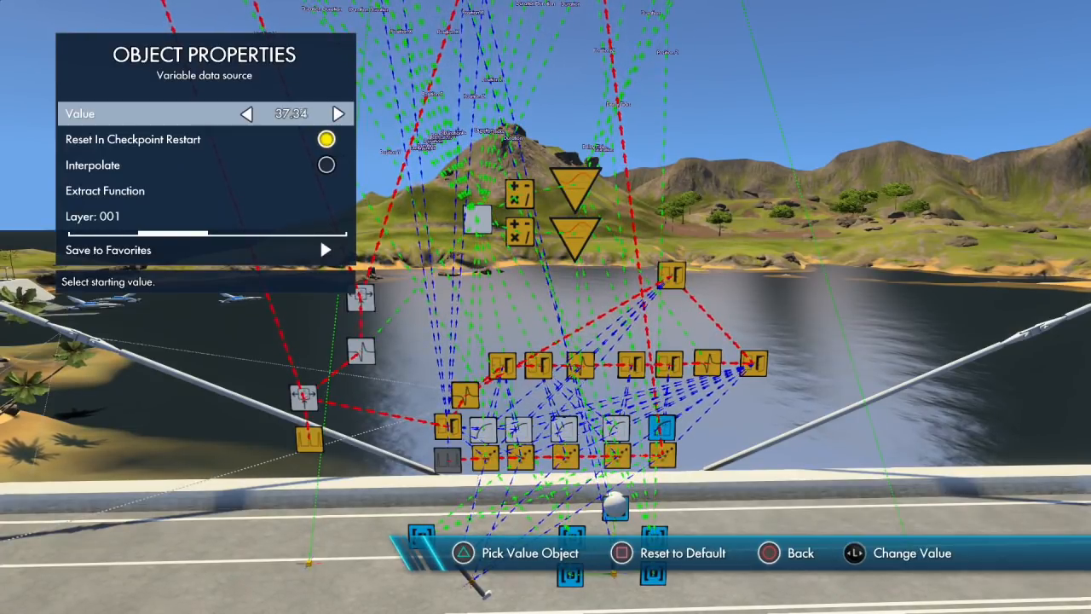
key(Right)
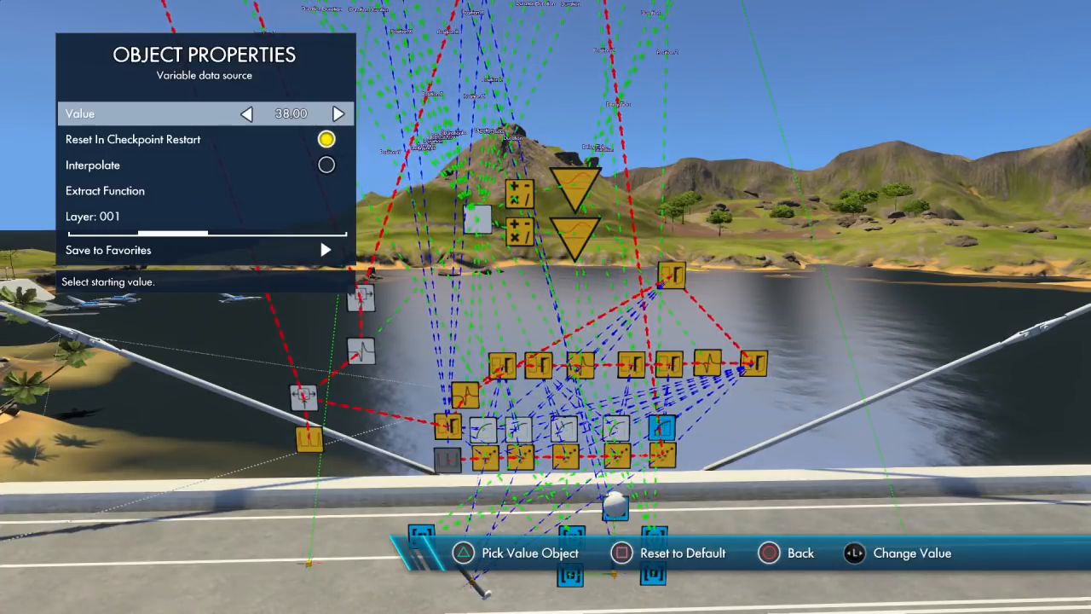
key(Escape)
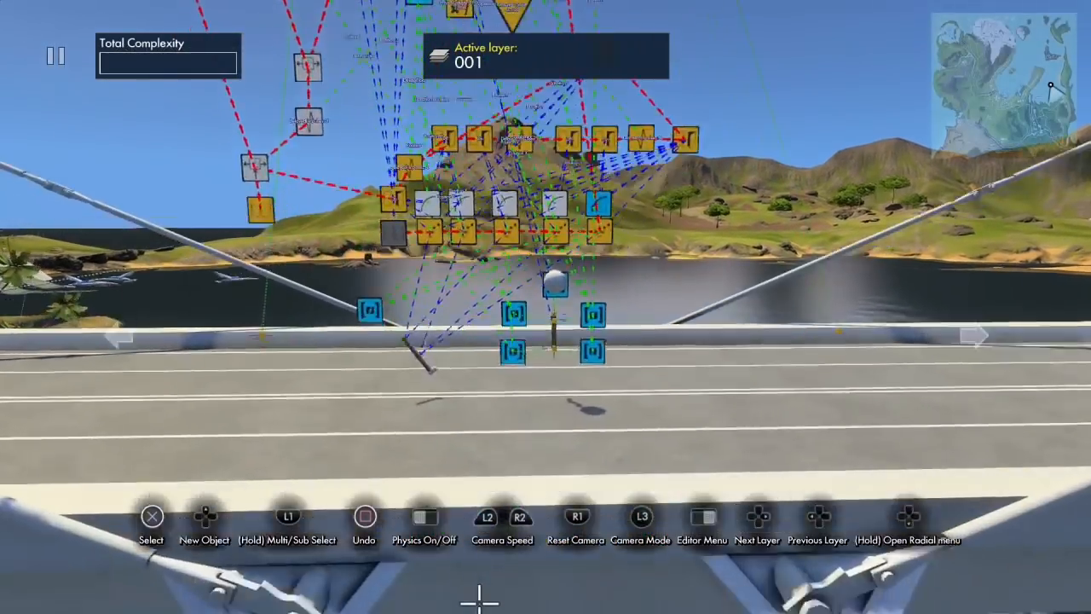
Test the run with the timing variable at 38.00, and check the cube beside the road barrier.
key(space)
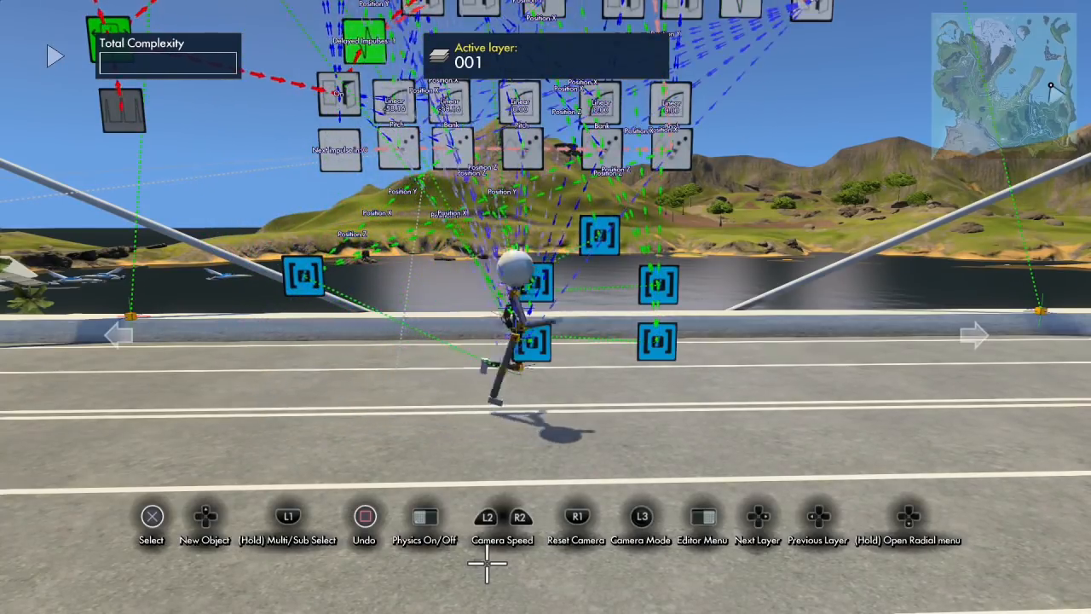
key(space)
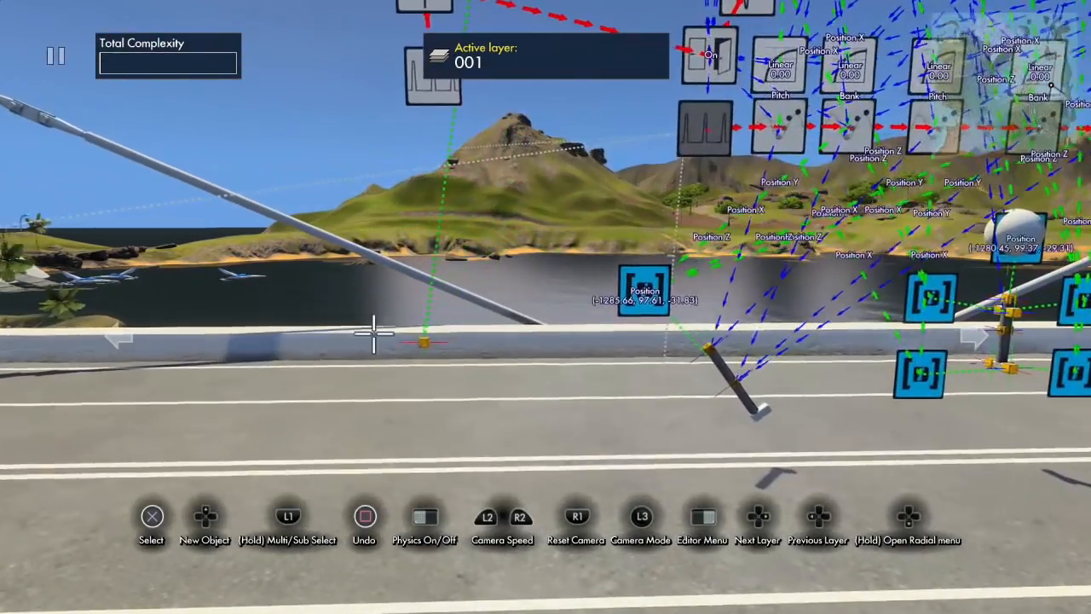
click(420, 345)
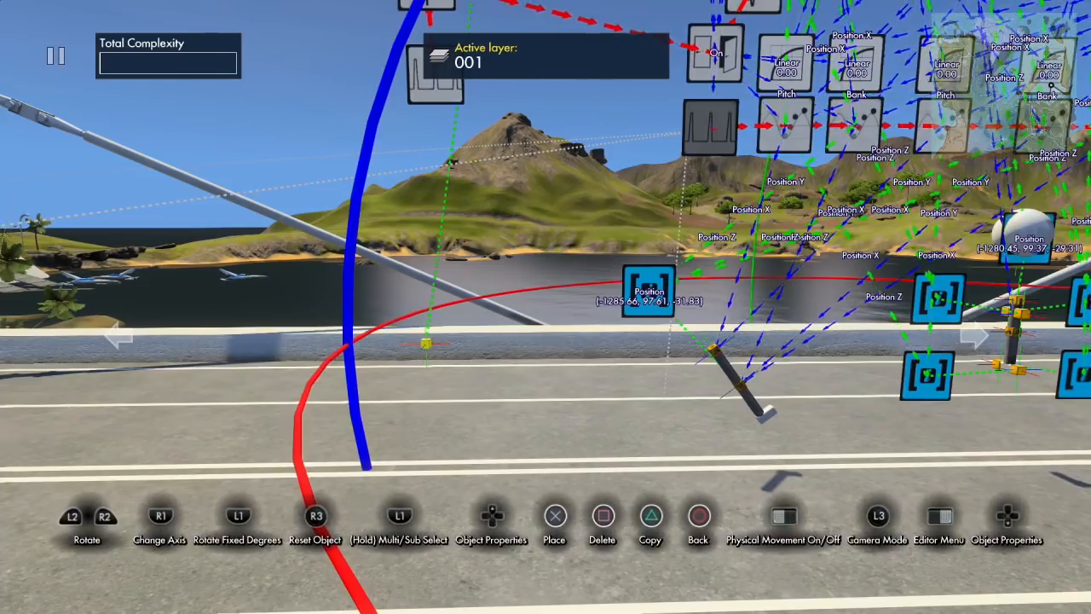
key(Escape)
key(space)
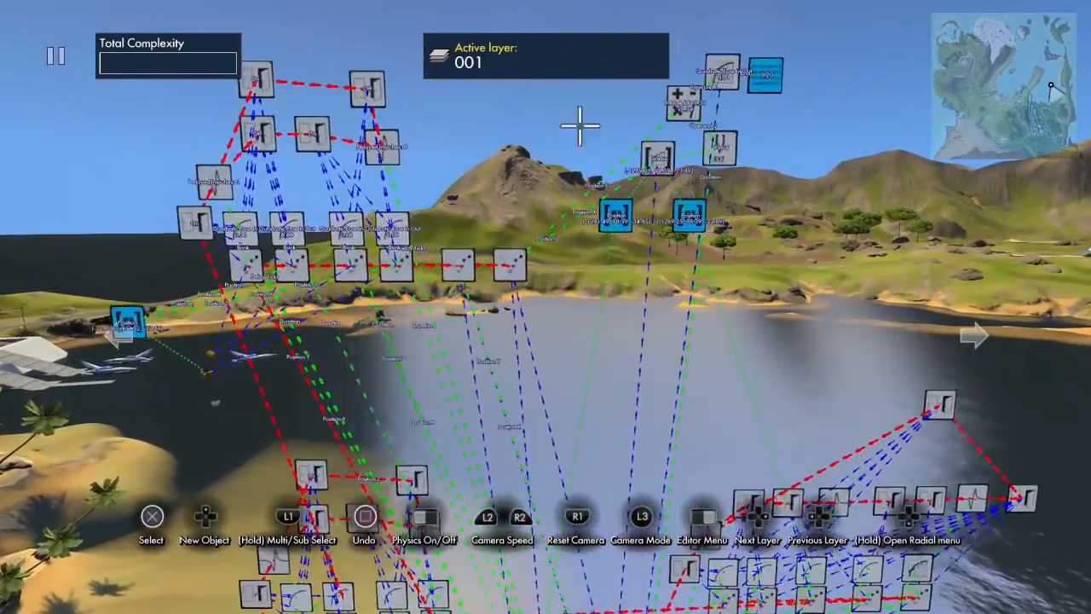
Review the start vector, end vector and duration settings of the Curve Vector data source that moves the figure between the cubes.
click(649, 152)
key(Down)
key(Down)
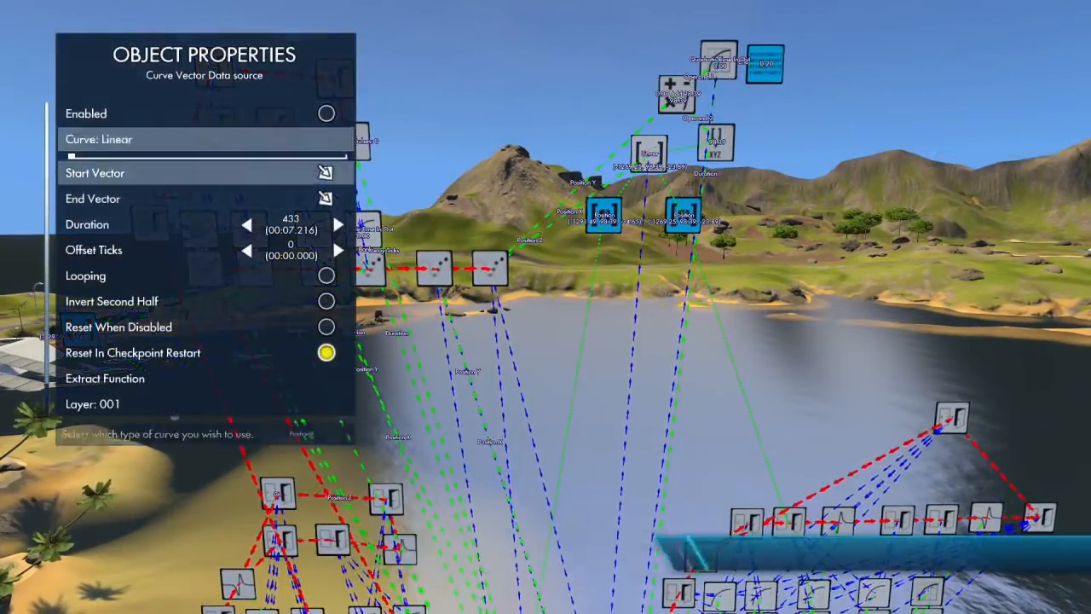
key(Return)
click(634, 195)
key(Return)
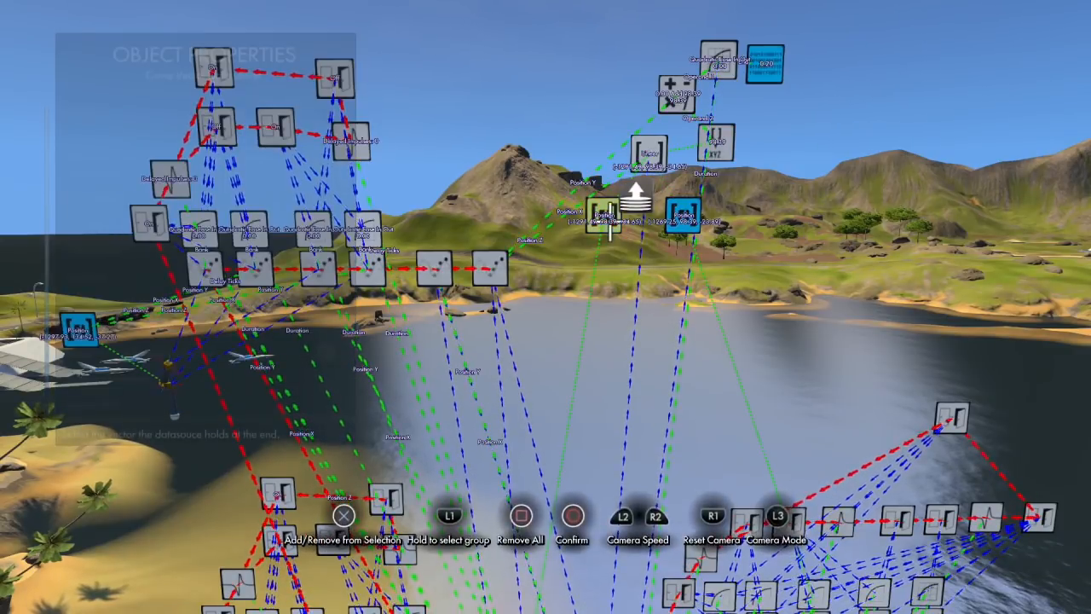
click(685, 209)
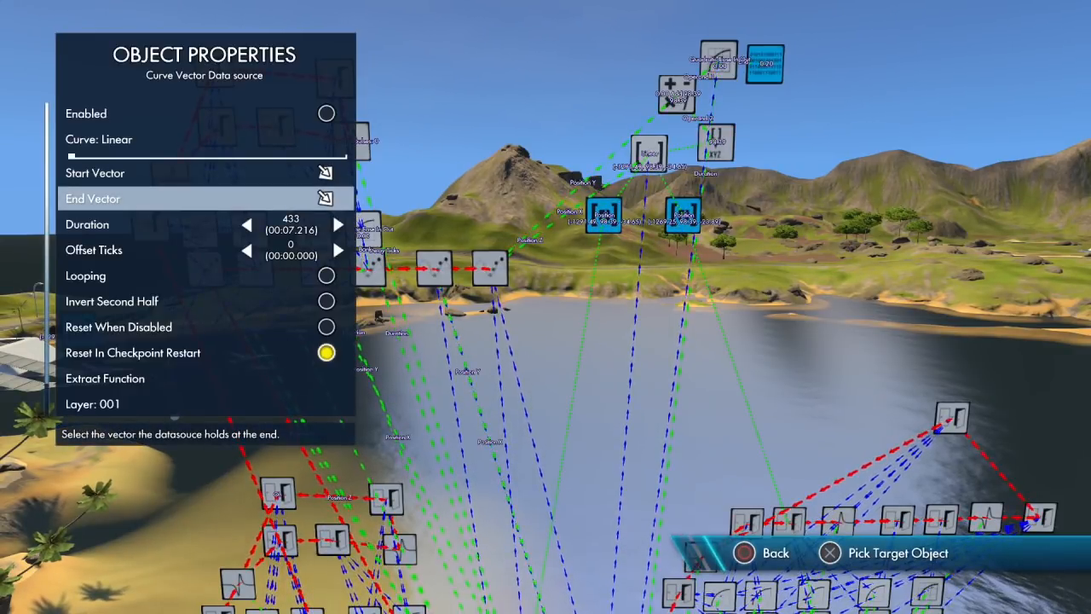
key(Down)
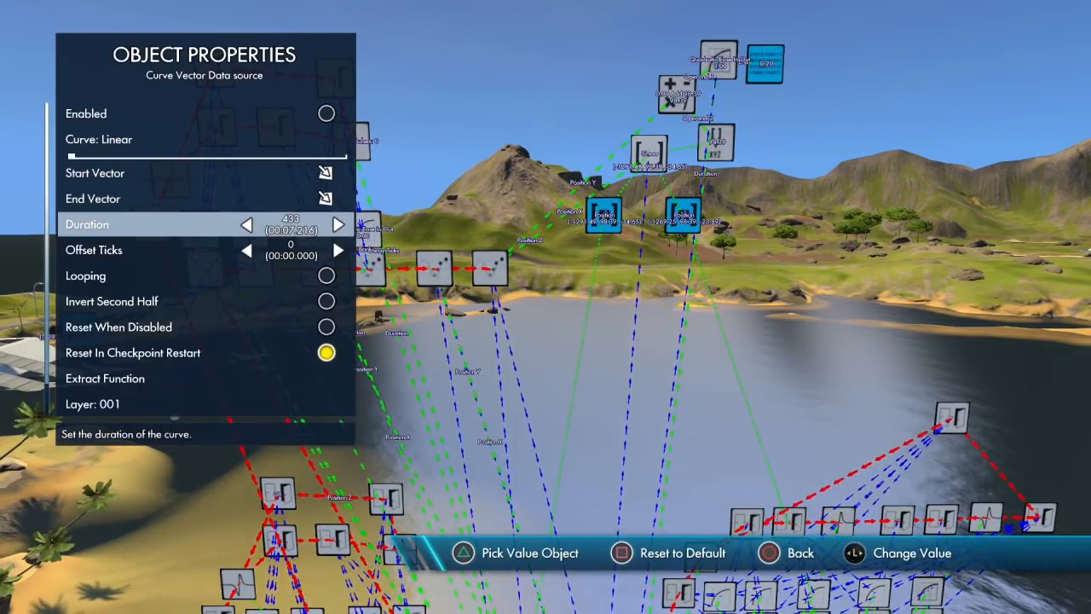
key(Escape)
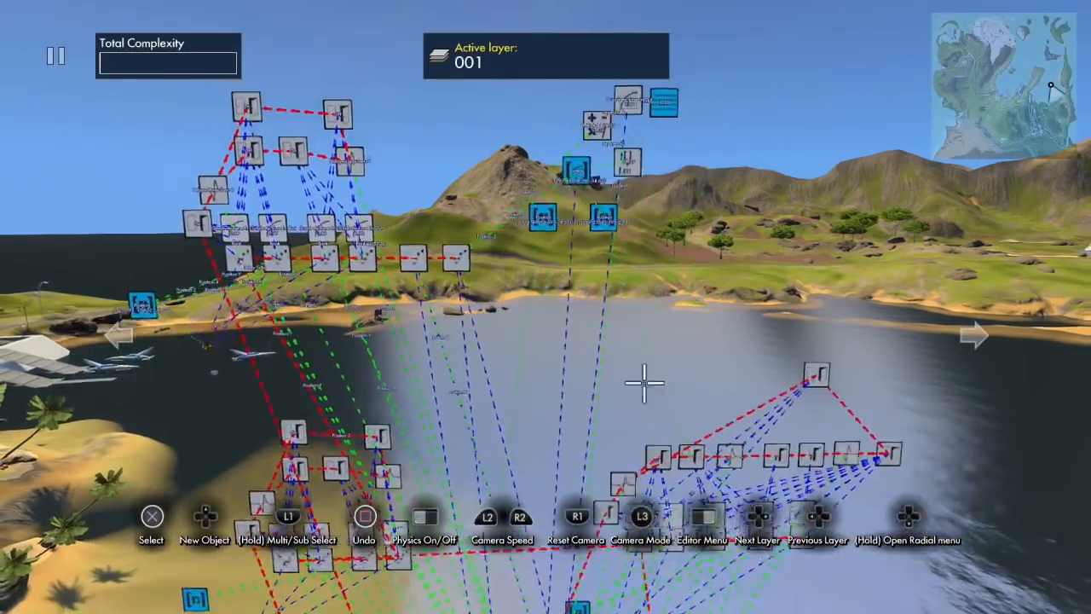
Examine the timing Variable data source together with its connected Multiply and Round operators.
scroll(644, 352, down, 8)
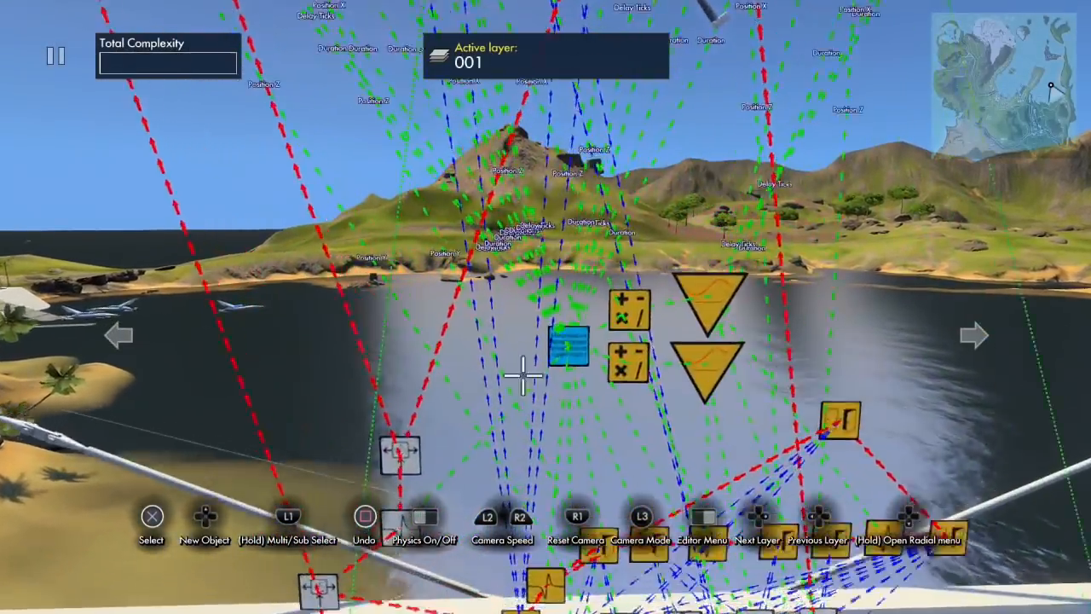
scroll(528, 380, up, 3)
click(576, 375)
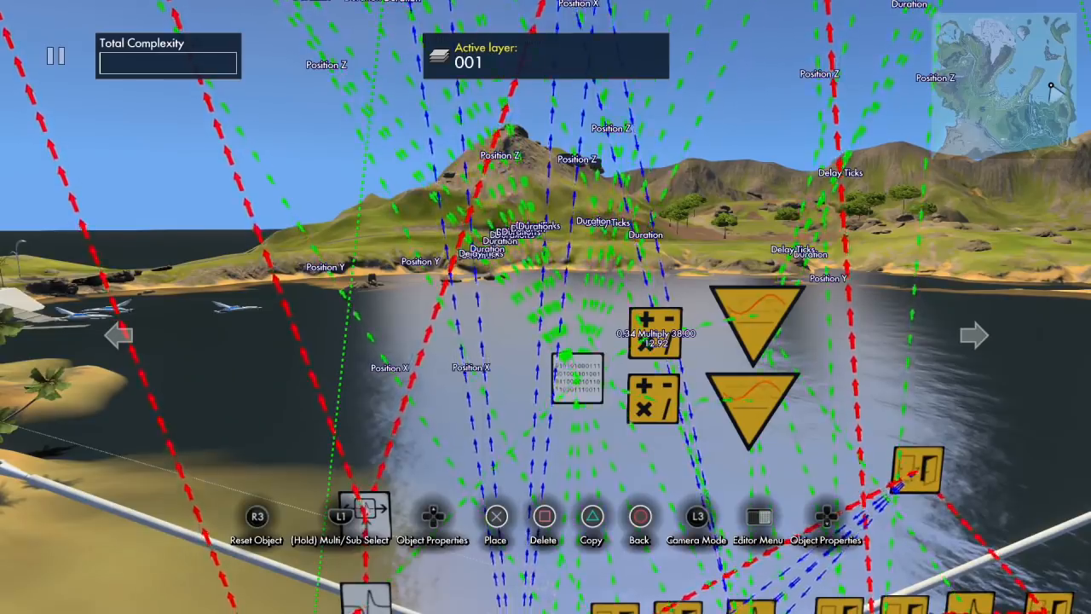
key(Escape)
scroll(577, 521, up, 4)
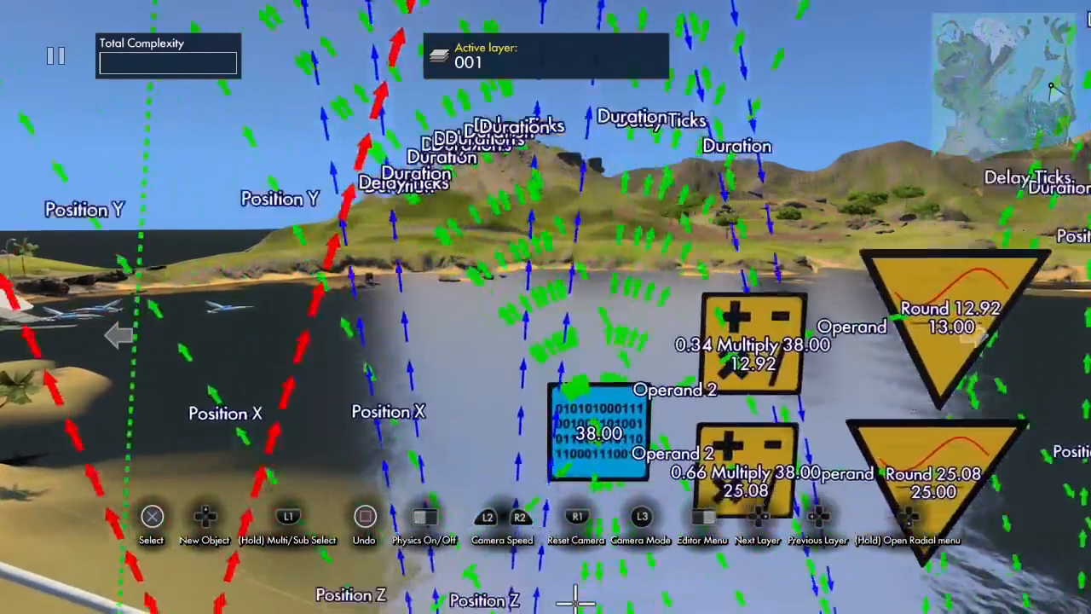
scroll(576, 596, up, 1)
Return to the road and start a test ride of the track on the bridge.
scroll(611, 415, down, 6)
scroll(612, 599, down, 4)
scroll(604, 597, left, 5)
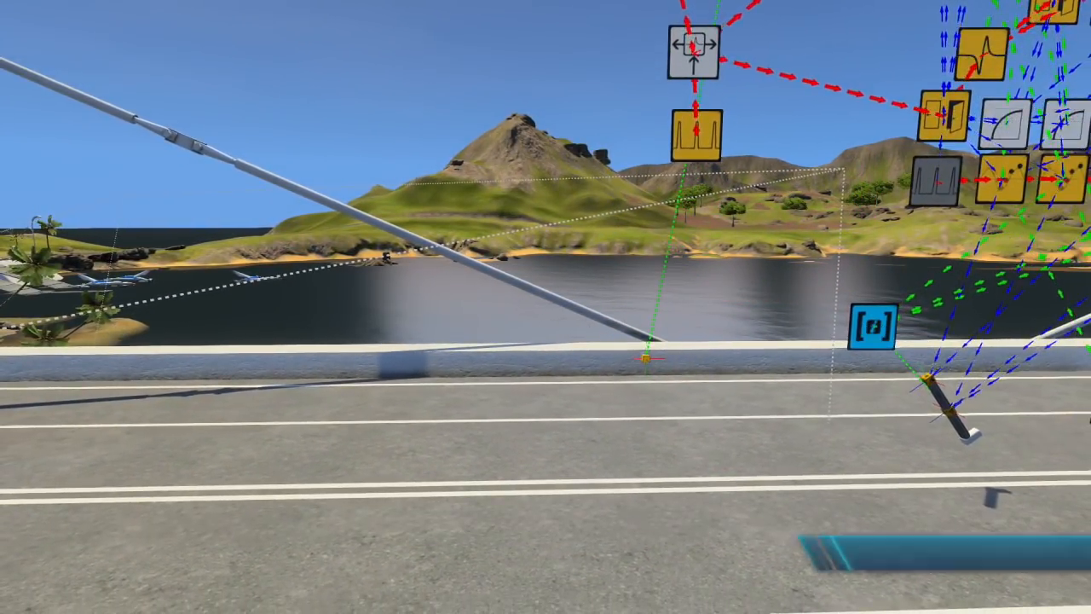
key(Escape)
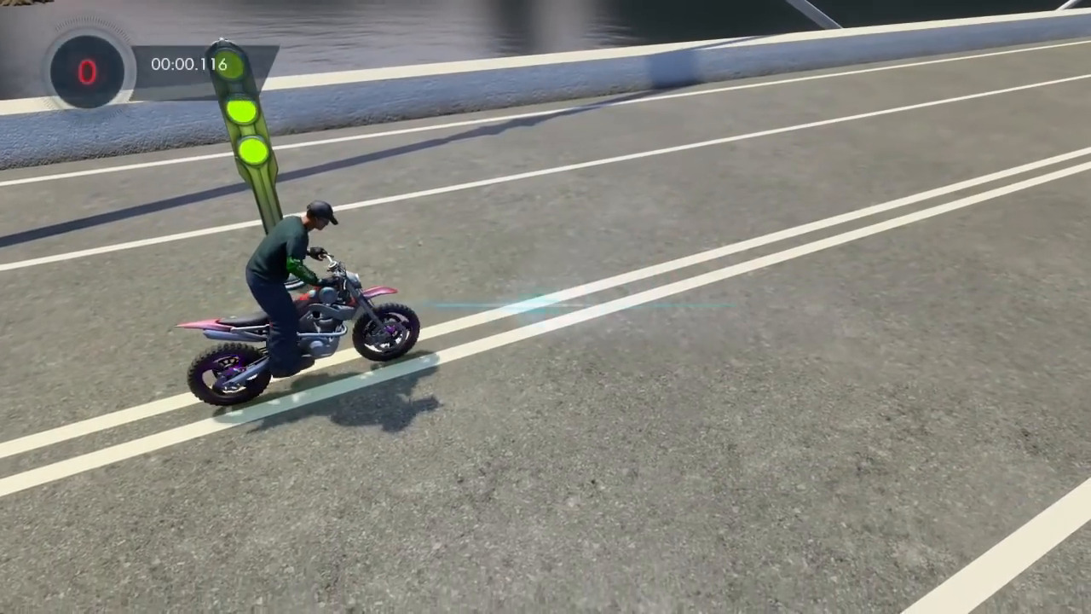